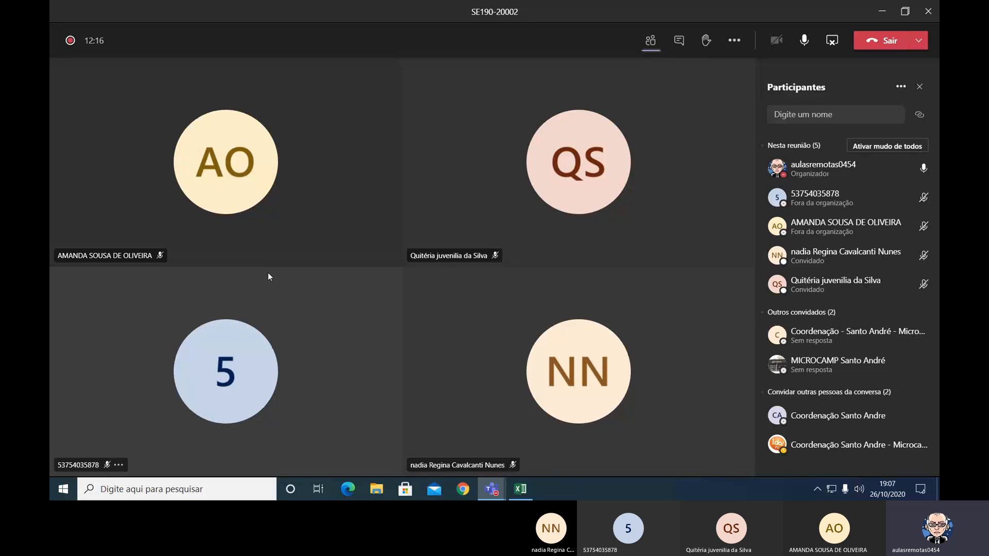
Switch from the Teams meeting to the blank Pasta1 workbook in Excel and close that workbook.
key(alt+Tab)
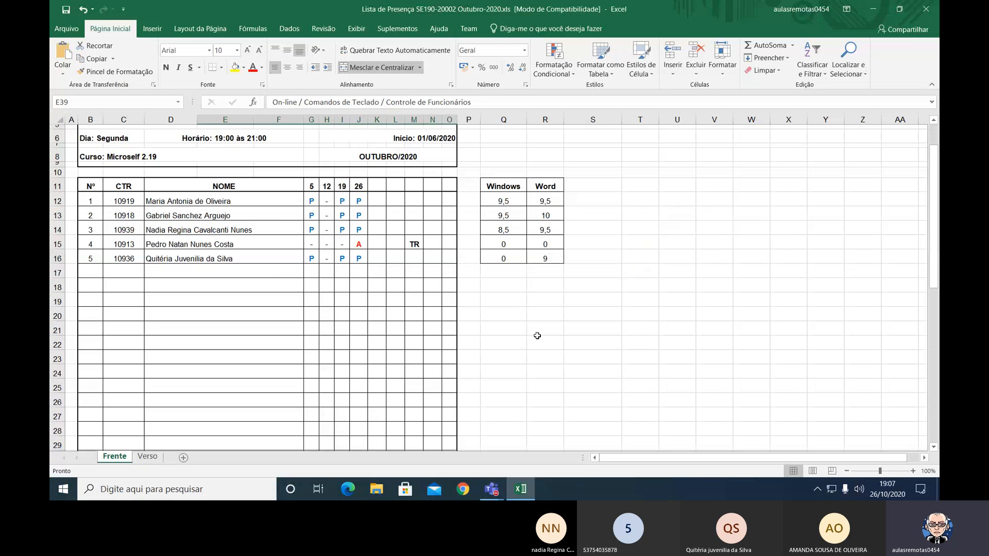
key(alt+Tab)
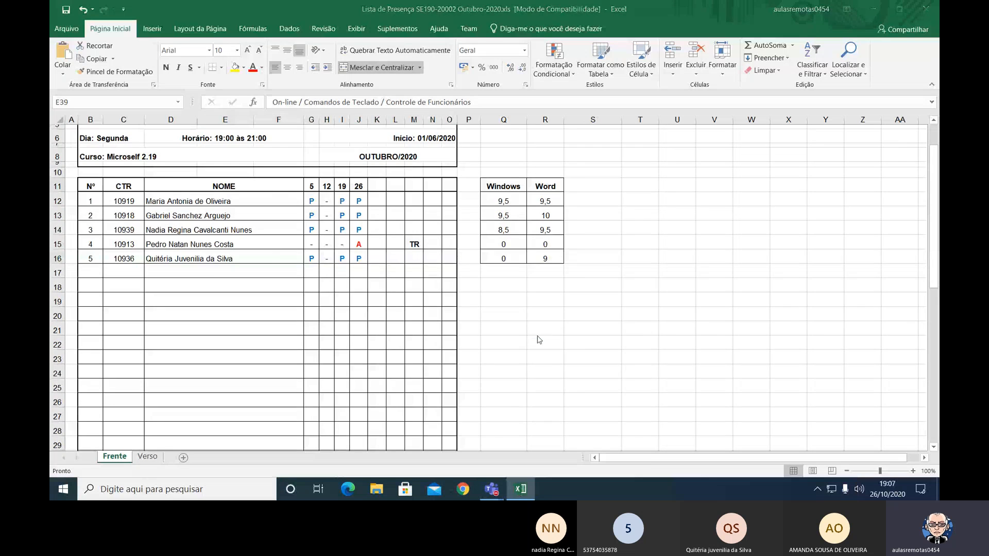
mouse_move(527, 488)
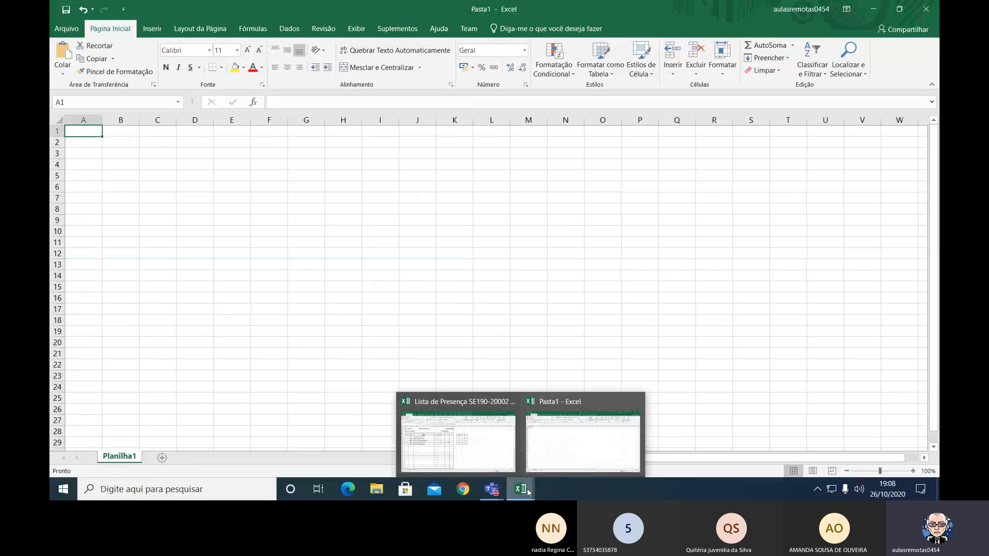
click(576, 453)
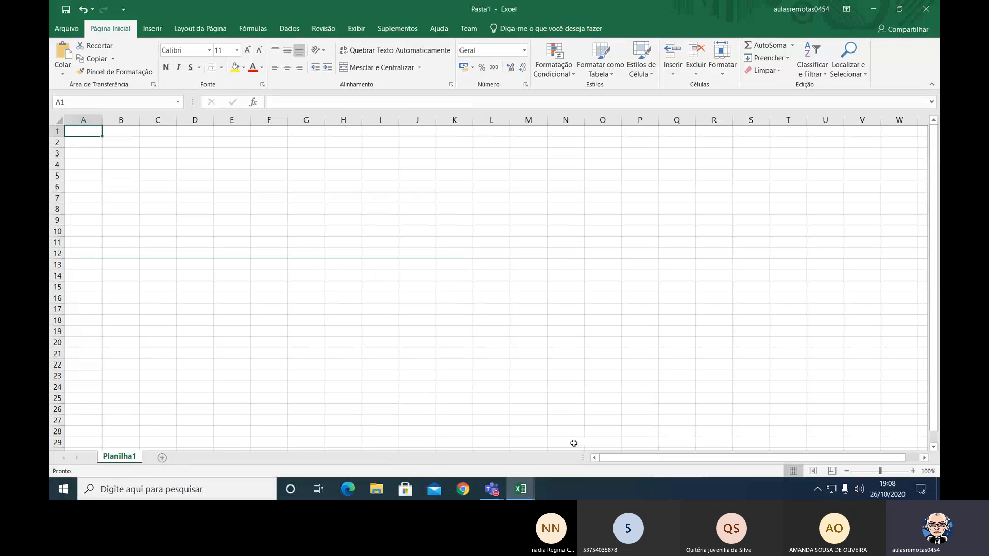
click(71, 29)
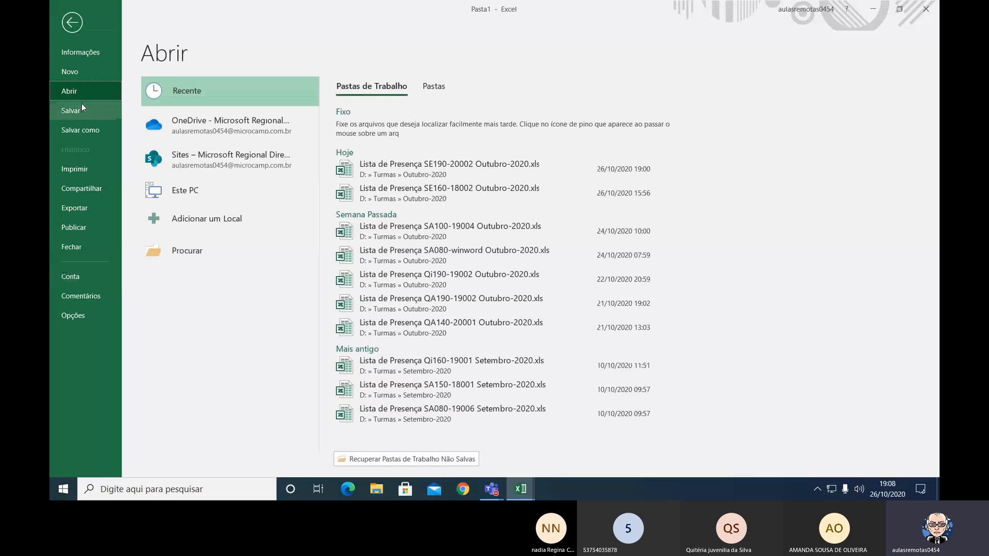
click(80, 254)
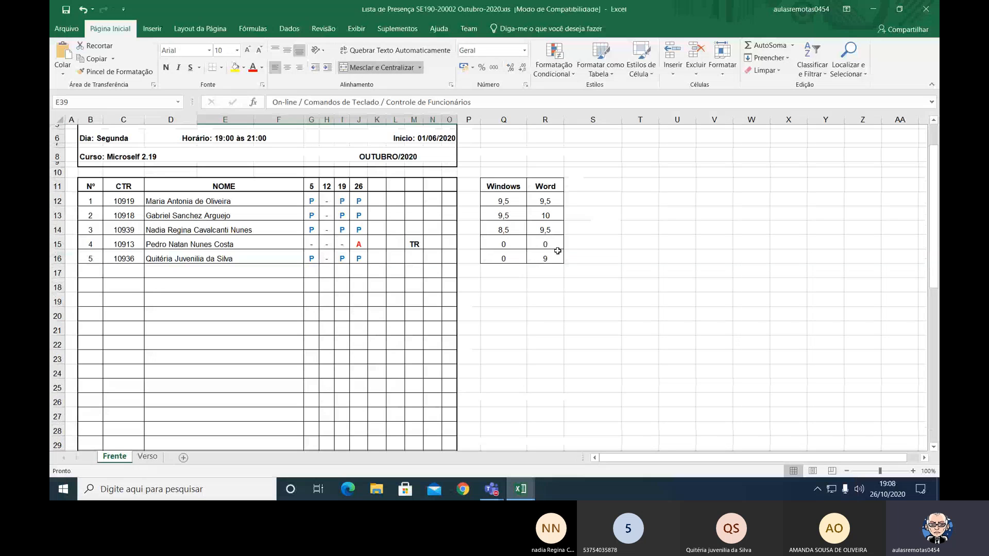
Create a new blank workbook.
click(67, 29)
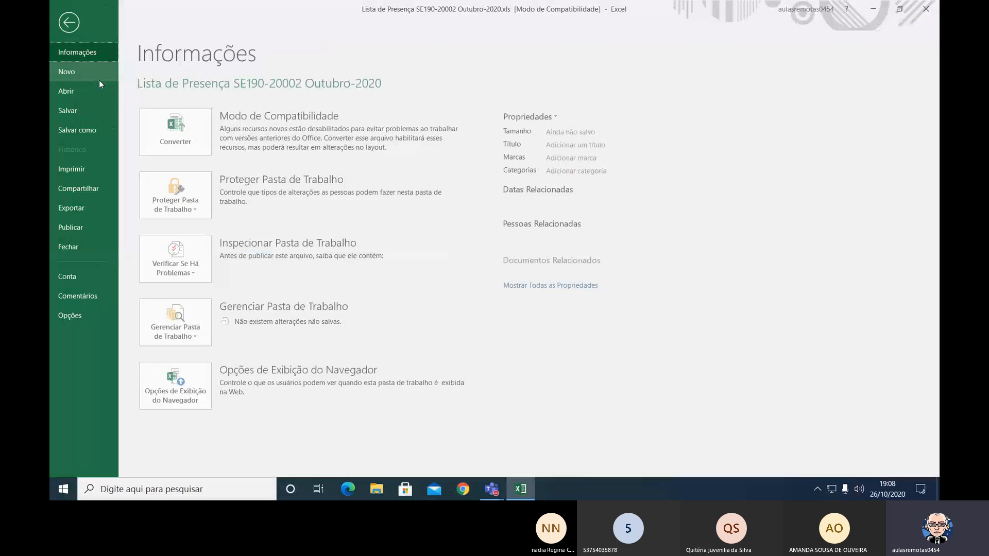
click(88, 75)
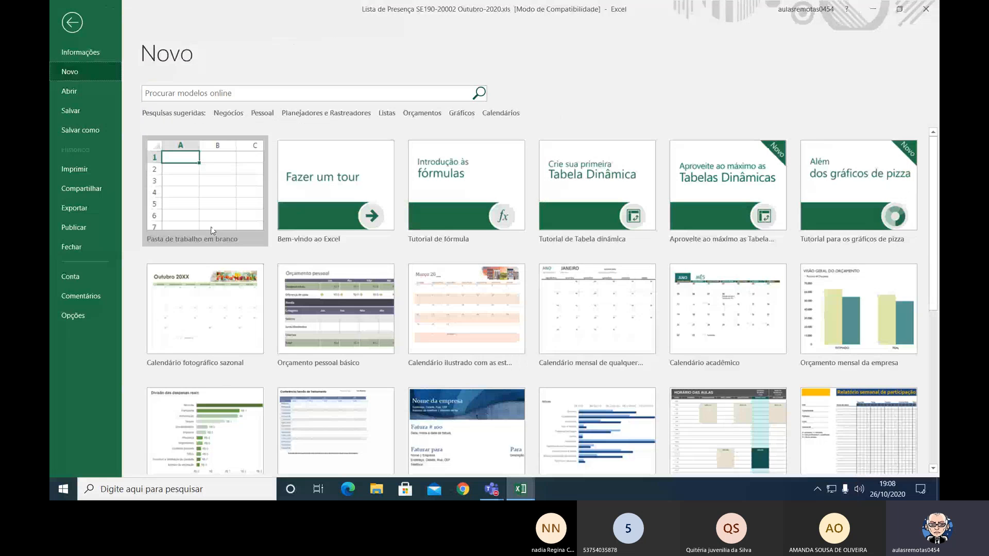
click(220, 205)
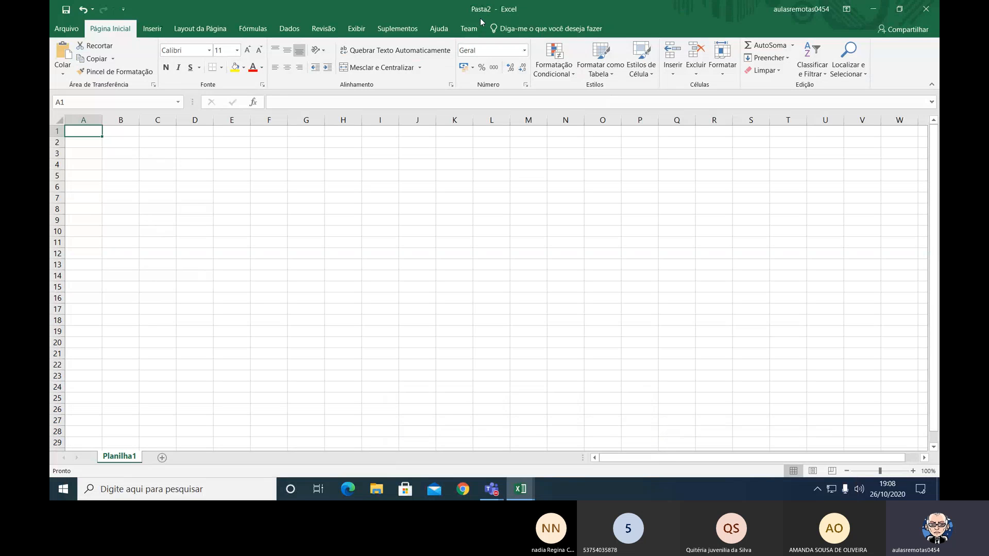
Collapse the ribbon so that only its tab names show.
key(ctrl)
key(ctrl)
key(ctrl+F1)
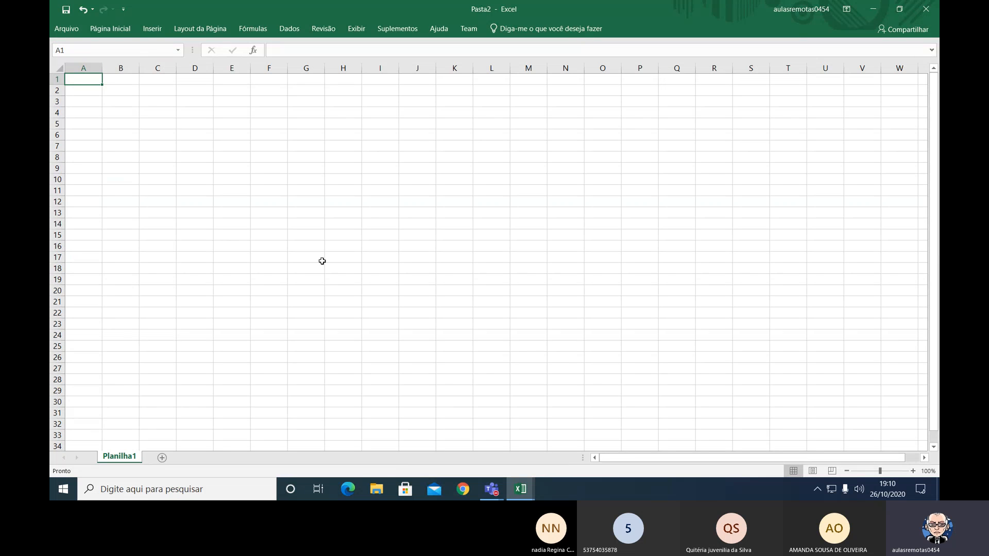
Open a File Explorer window, collapse and expand its ribbon repeatedly, and close the window.
click(380, 482)
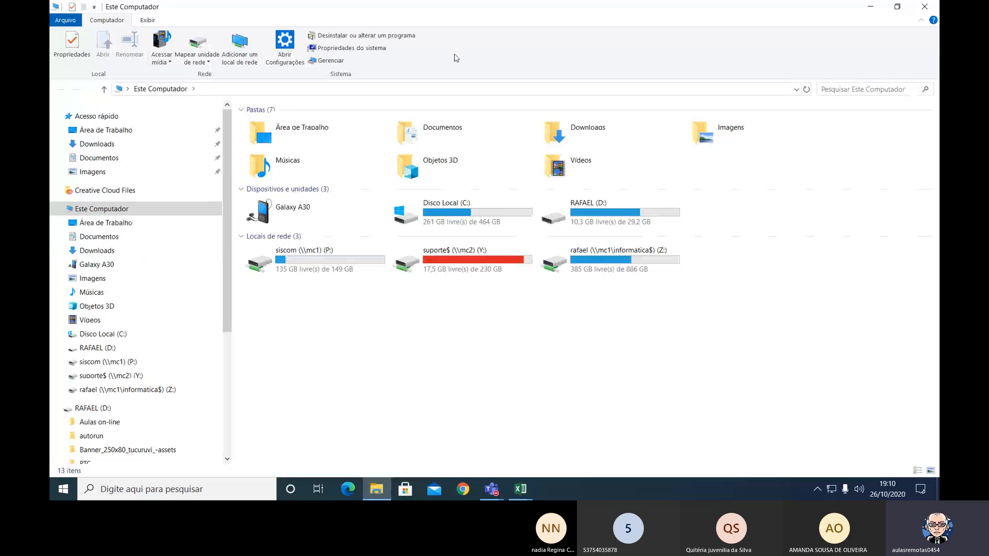
key(ctrl+F1)
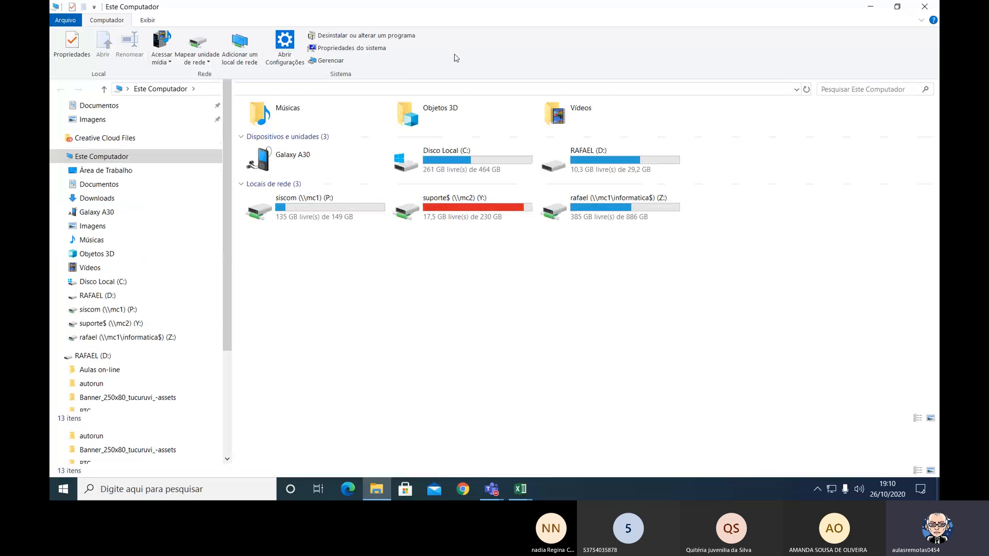
key(ctrl+F1)
key(ctrl+F1)
key(ctrl+F1)
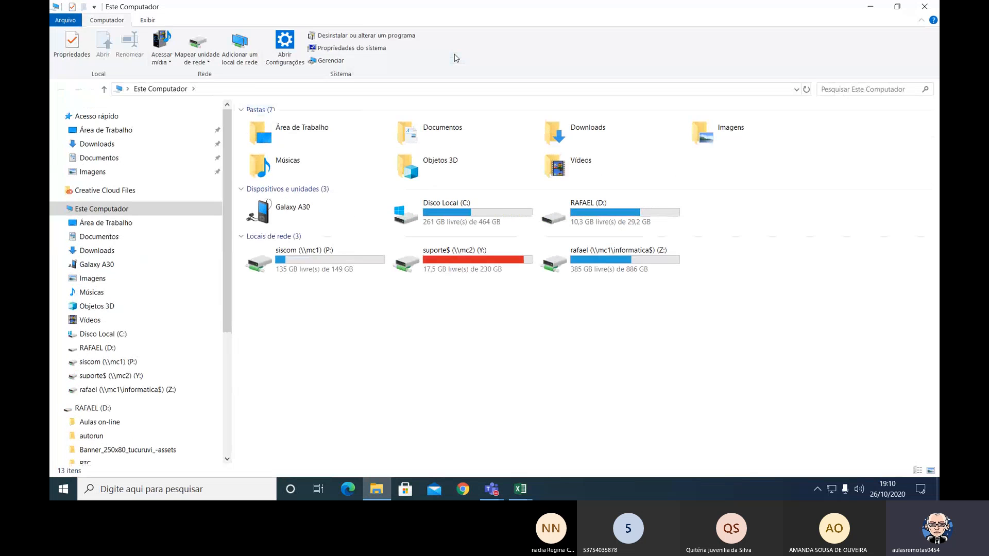
key(ctrl+F1)
key(ctrl+F1)
click(926, 11)
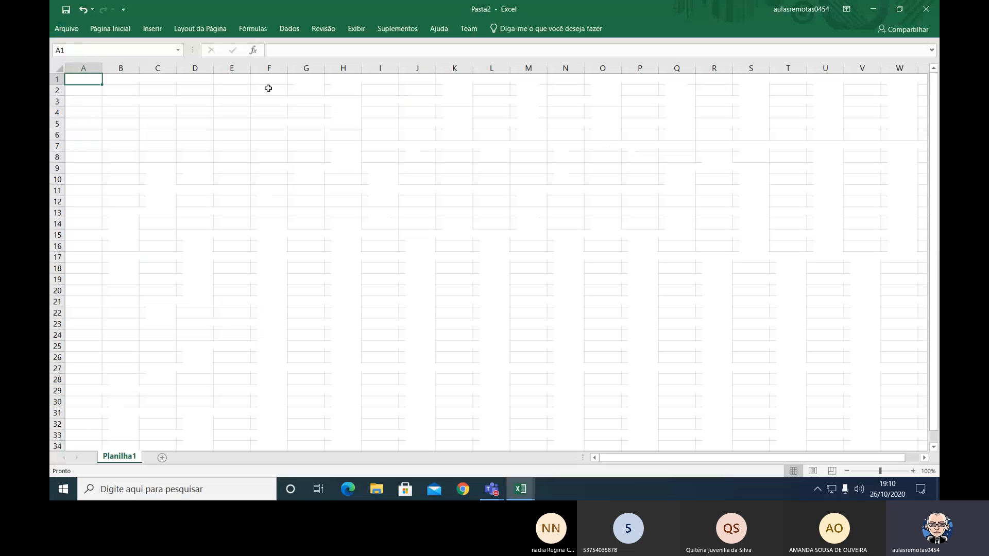
Expand the Excel ribbon, collapse and restore it again, and leave it expanded on Página Inicial.
key(ctrl+F1)
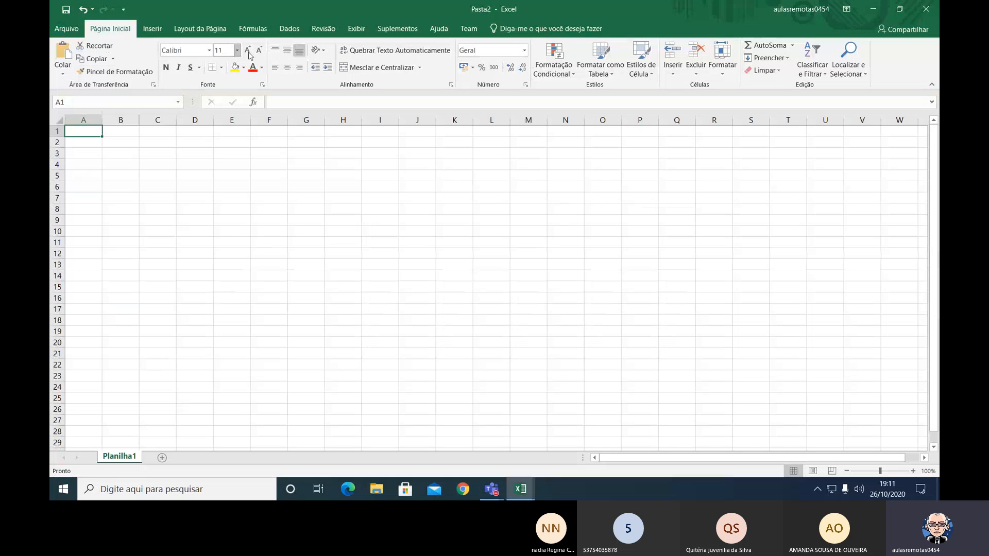
click(150, 32)
double_click(201, 30)
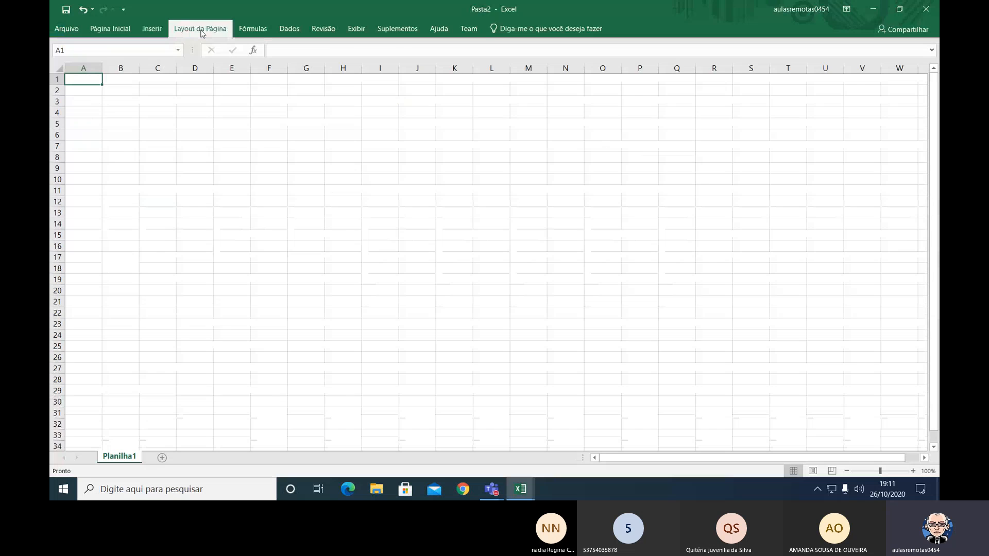
click(200, 34)
click(201, 33)
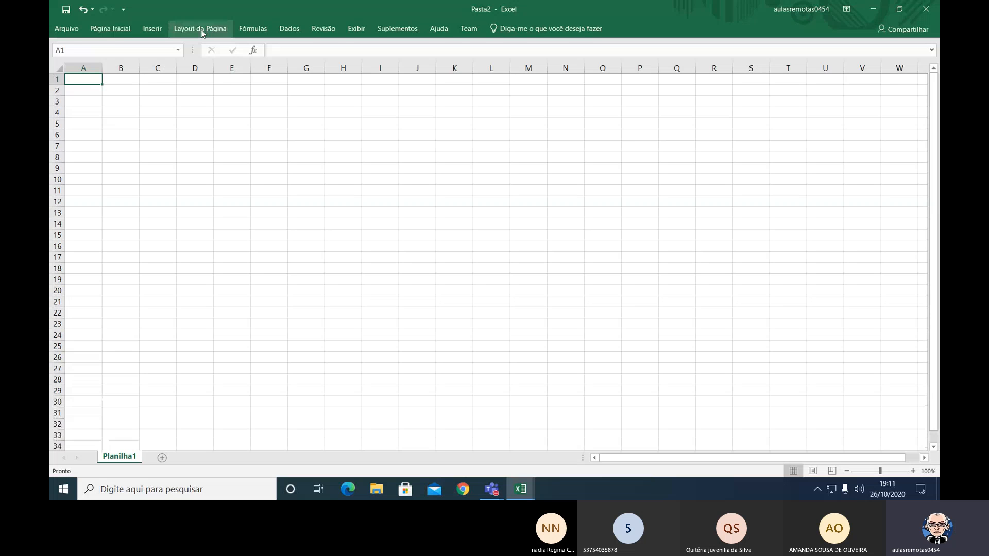
double_click(110, 28)
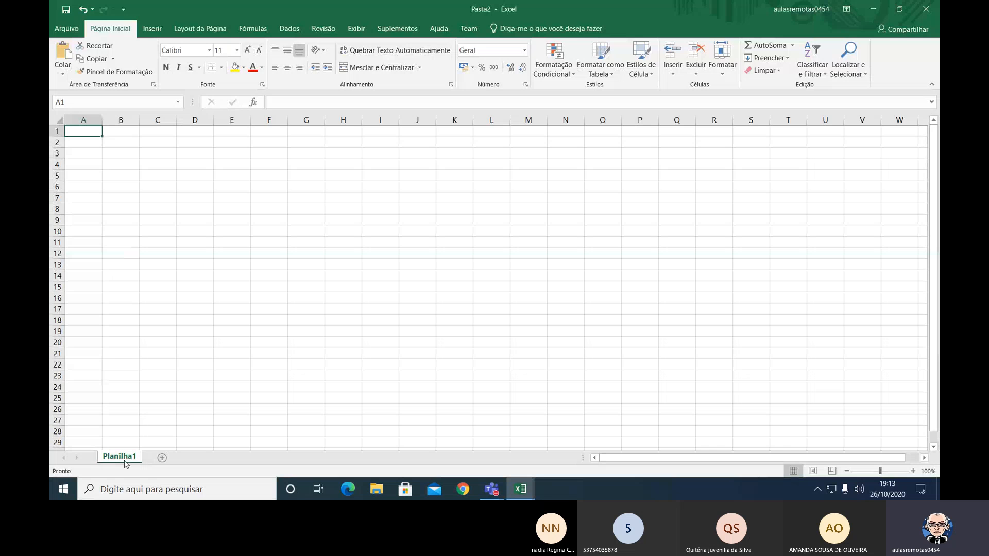
Add six new worksheets after Planilha1.
key(ctrl)
key(ctrl)
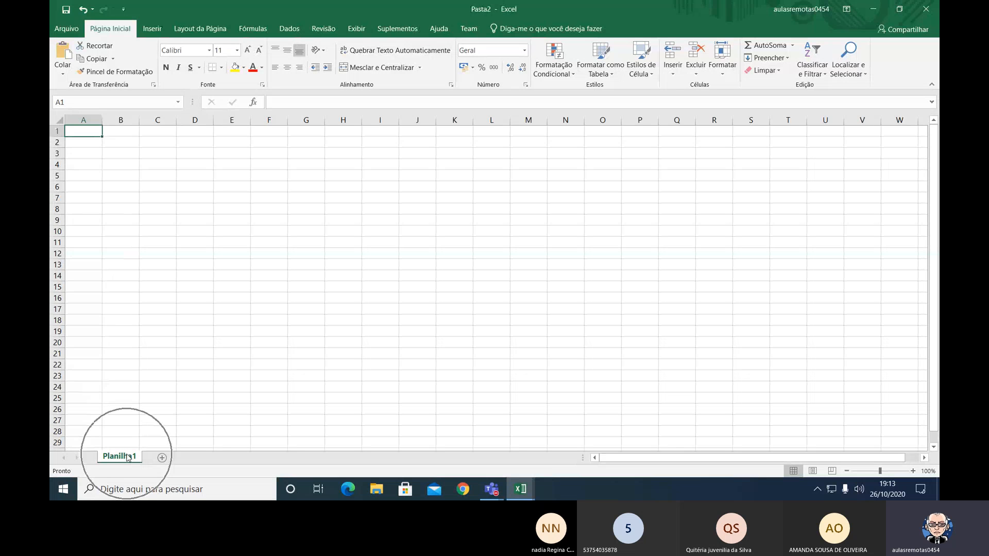
click(162, 458)
click(207, 458)
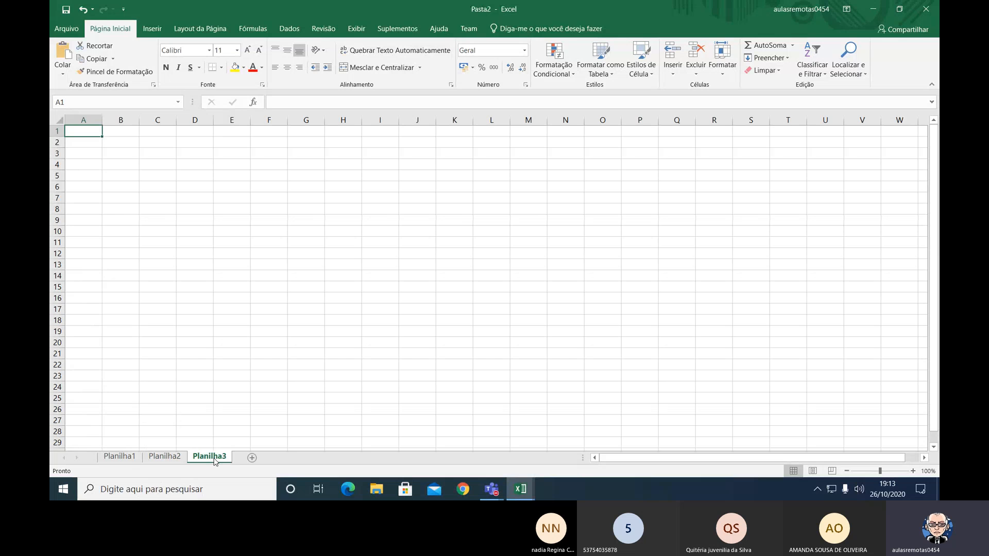
click(251, 458)
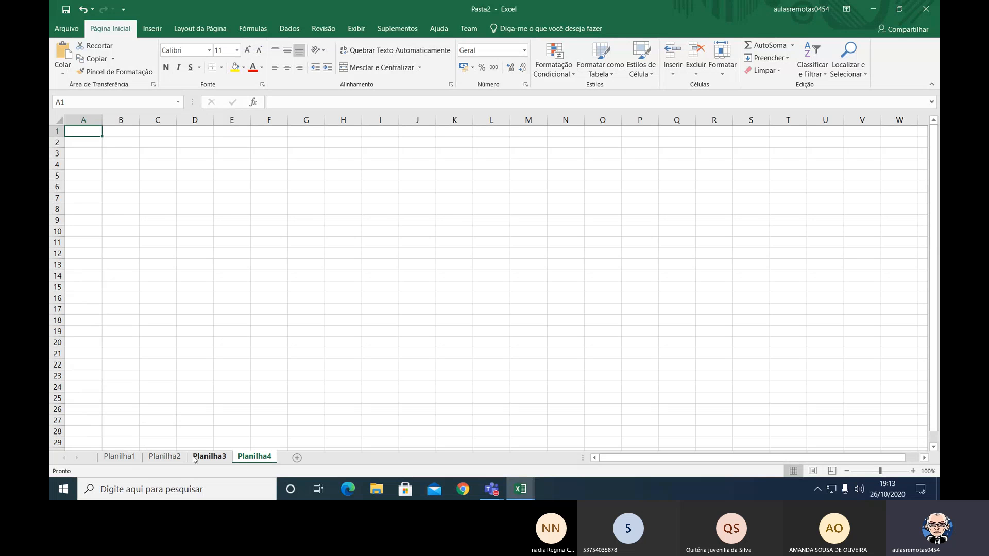
click(296, 457)
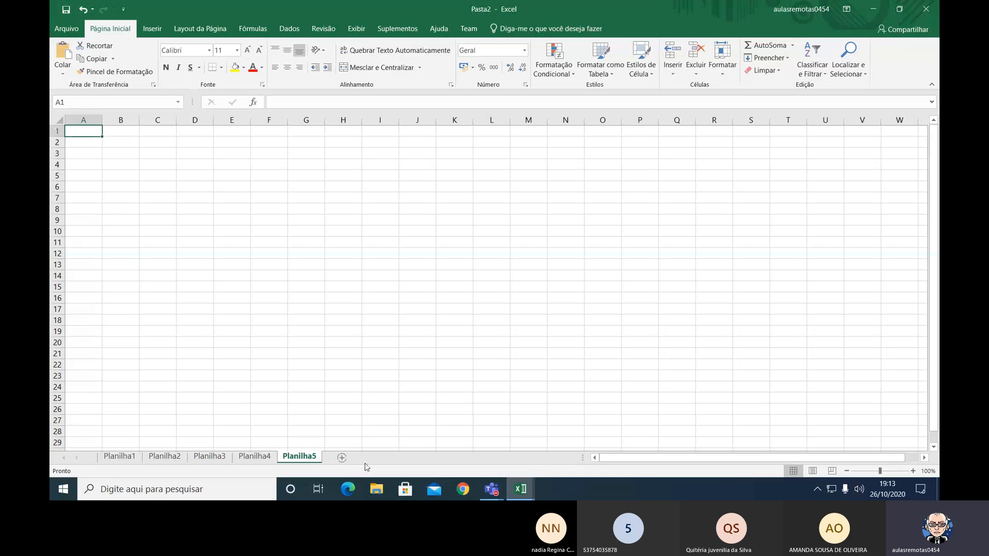
click(342, 458)
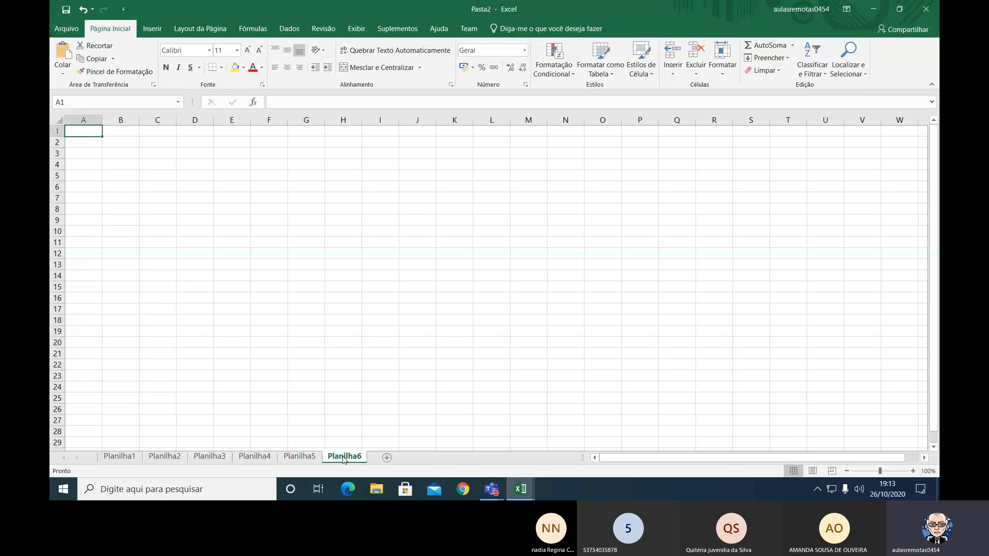
click(387, 458)
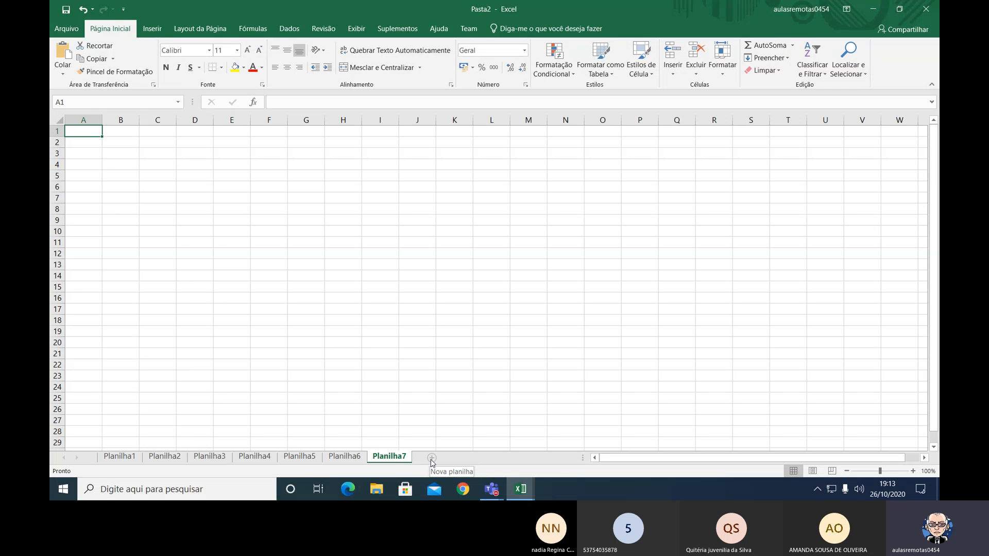
Magnify the screen to 350% with the Windows Magnifier (Lupa) and minimise the Magnifier window.
key(ctrl)
key(ctrl)
key(super+plus)
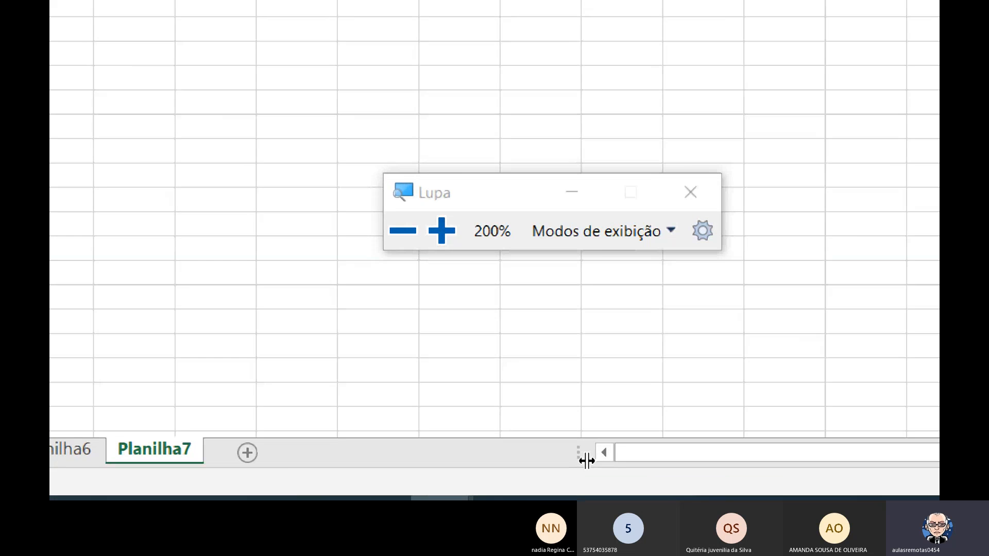
key(super+plus)
key(super+plus)
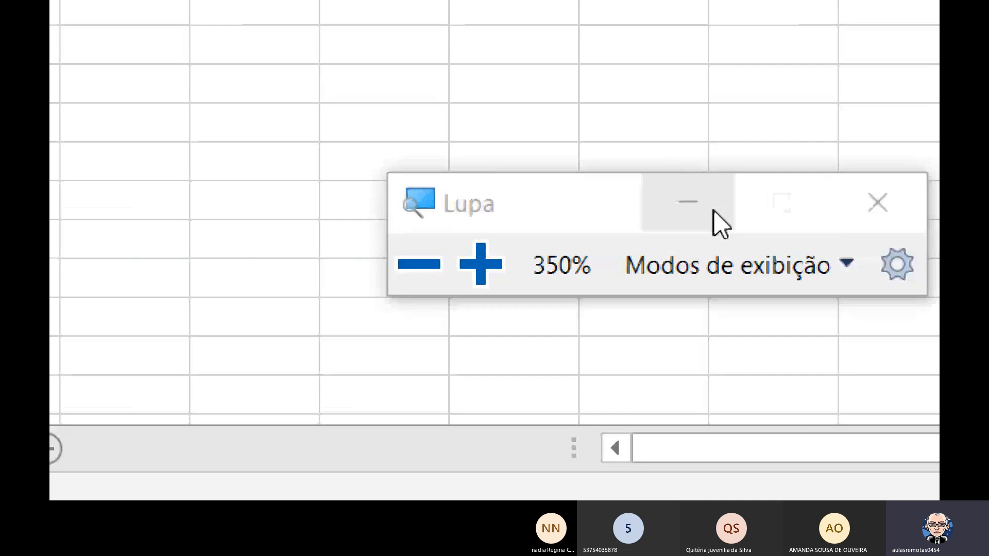
click(710, 212)
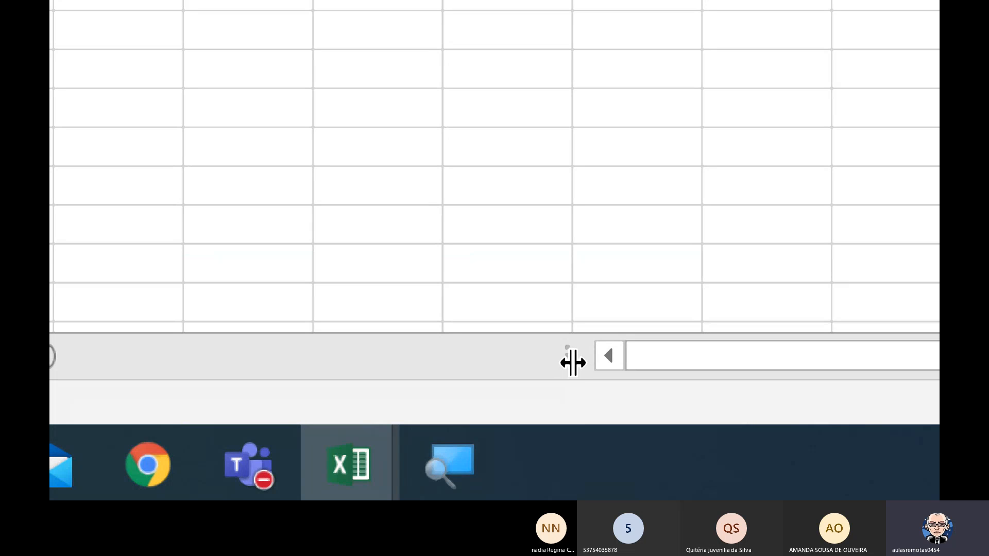
Shorten the horizontal scroll bar by moving its divider, giving the sheet tabs more room.
drag(573, 362, 701, 356)
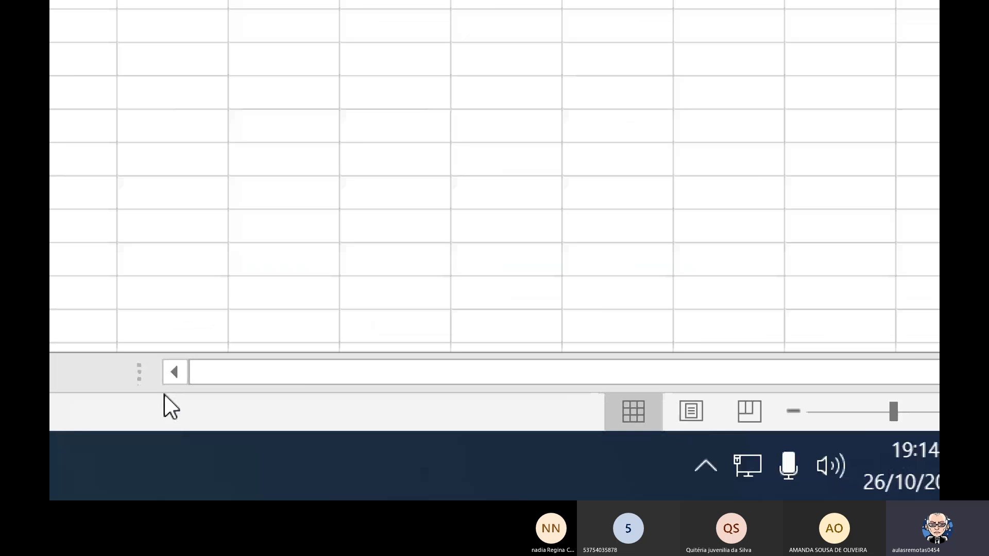
drag(163, 400, 326, 394)
mouse_move(463, 398)
mouse_down()
mouse_move(534, 392)
mouse_move(477, 392)
mouse_up()
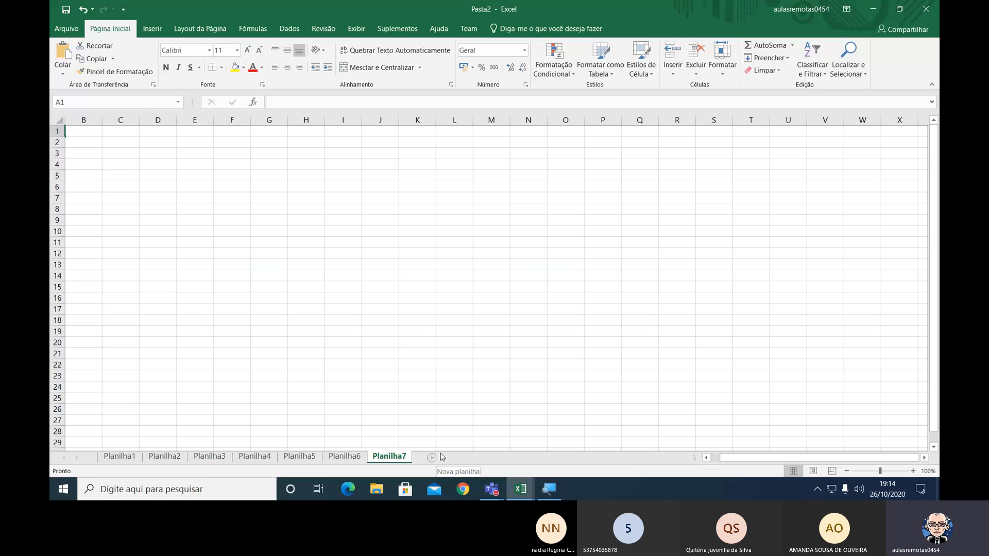
Delete the Planilha6 sheet and rearrange the remaining sheets as Planilha1, Planilha7, Planilha2, Planilha5, Planilha4, Planilha3.
right_click(354, 458)
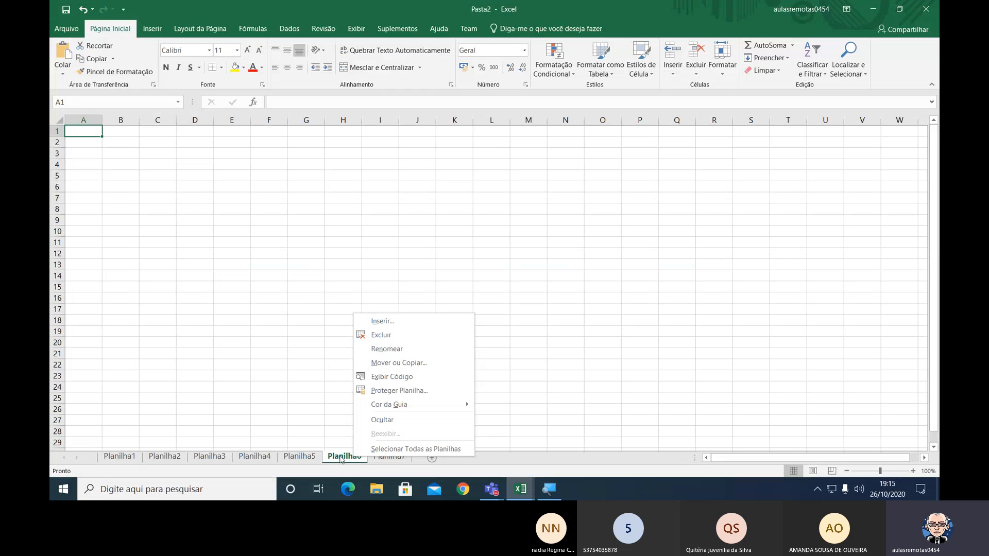
click(389, 336)
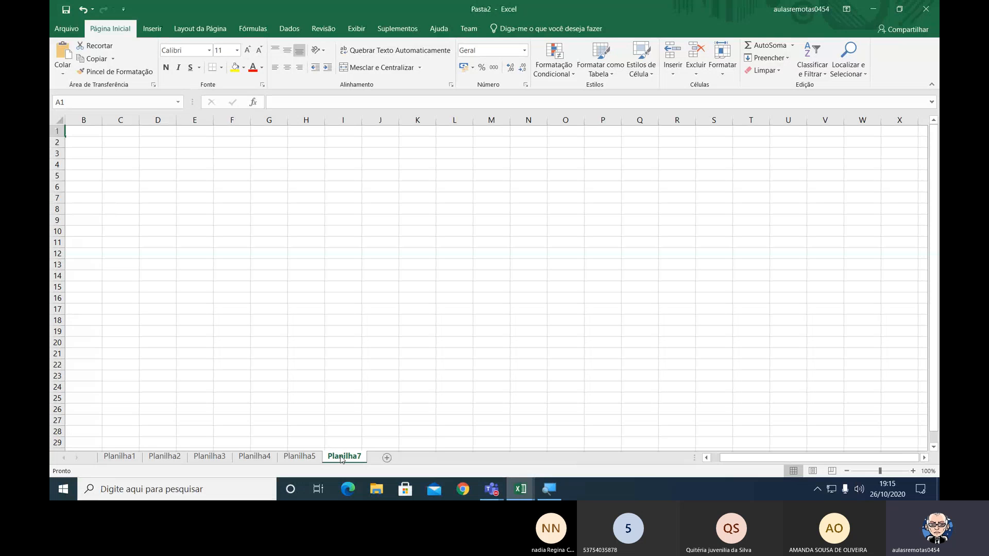
drag(341, 459, 383, 443)
drag(254, 457, 402, 421)
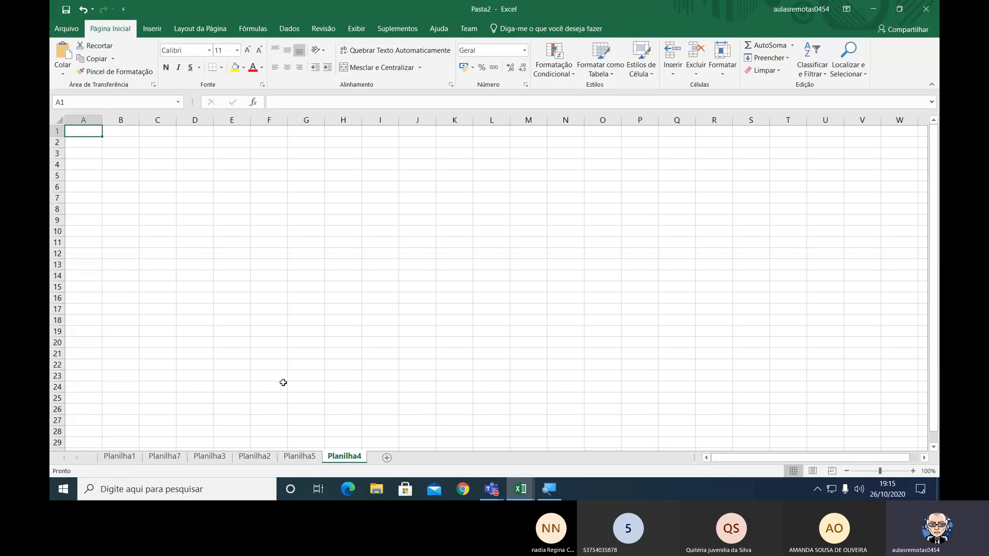
drag(221, 457, 361, 460)
Rename the Planilha3 sheet as Controle and move it between Planilha7 and Planilha2.
right_click(345, 459)
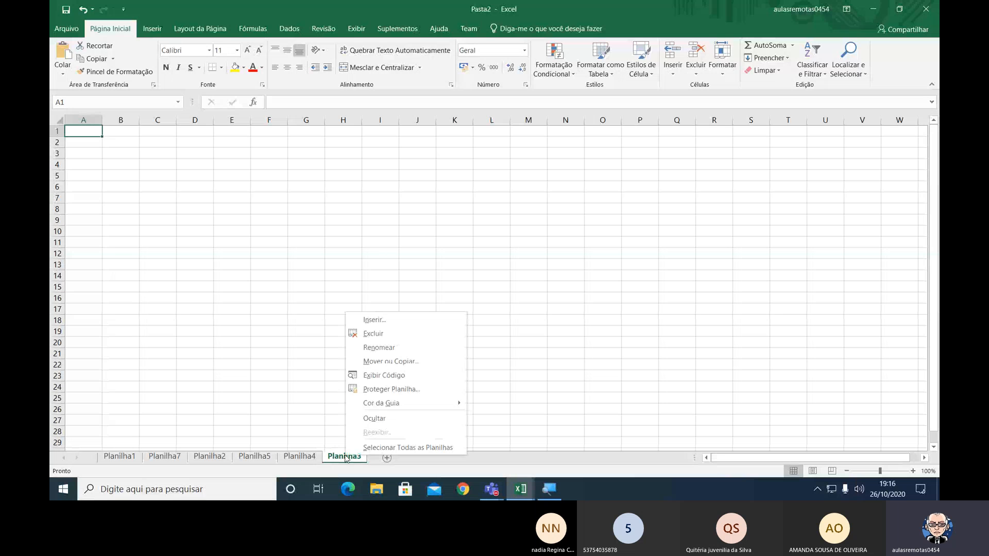
click(401, 352)
text(C)
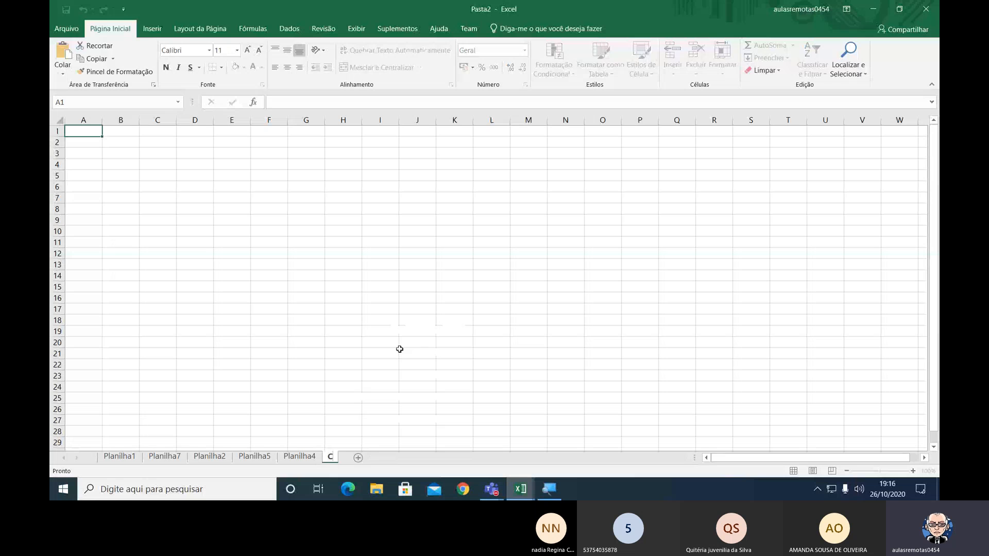
text(ontrole)
key(Return)
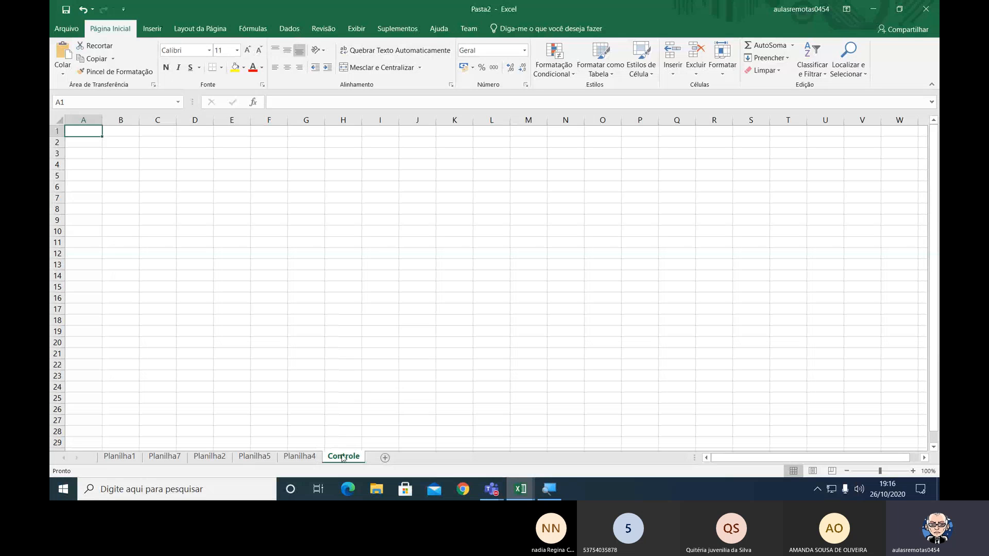
drag(343, 457, 232, 456)
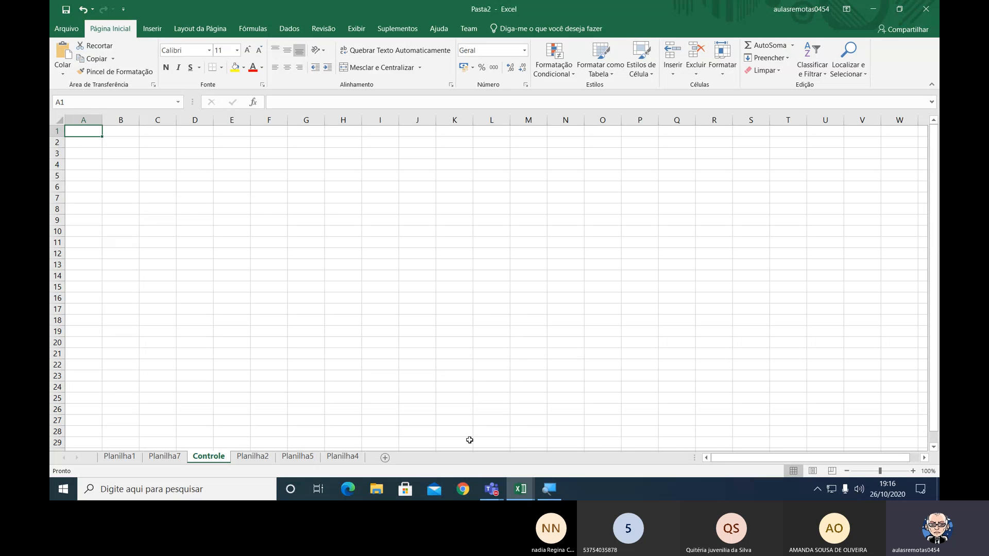
Move the Controle sheet to the first position and rename it as Janeiro.
mouse_move(222, 449)
mouse_down()
mouse_move(118, 432)
mouse_move(119, 448)
mouse_up()
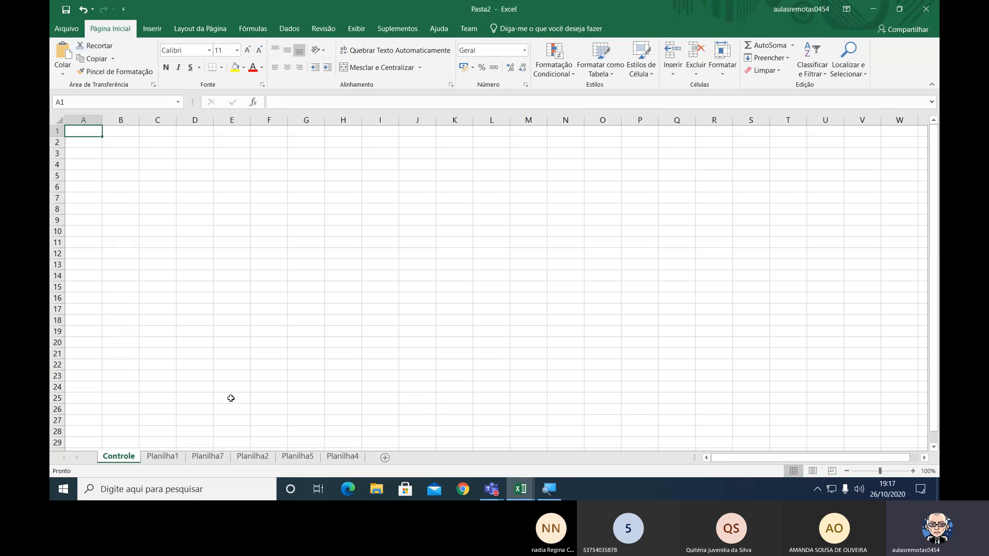
right_click(119, 458)
click(186, 353)
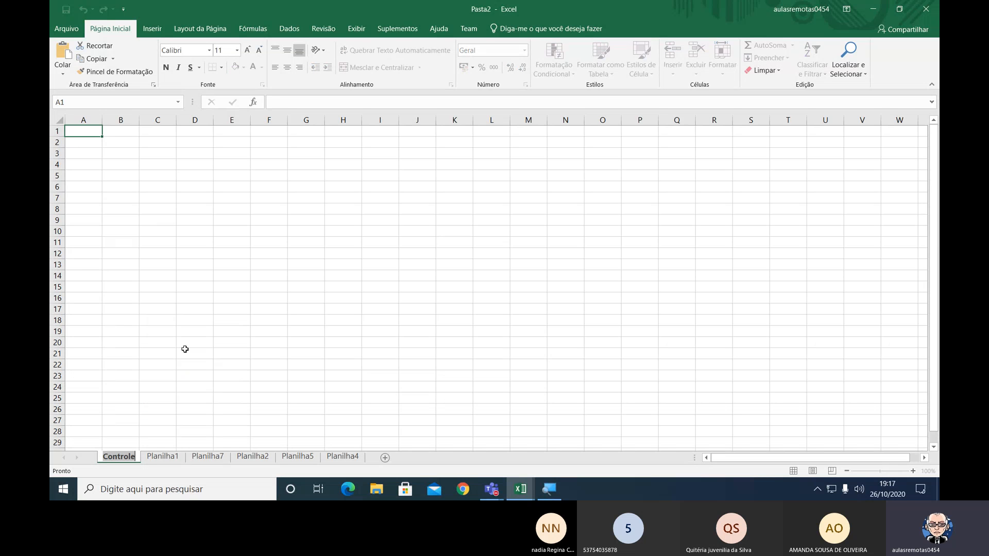
text(Janeiro)
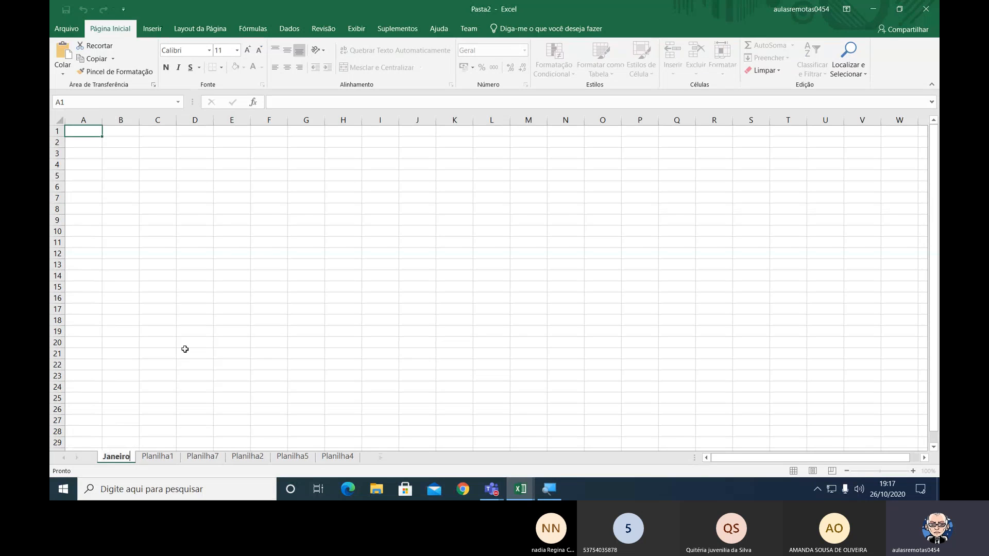
key(Return)
Rename the Planilha1 sheet as Fevereiro.
right_click(161, 458)
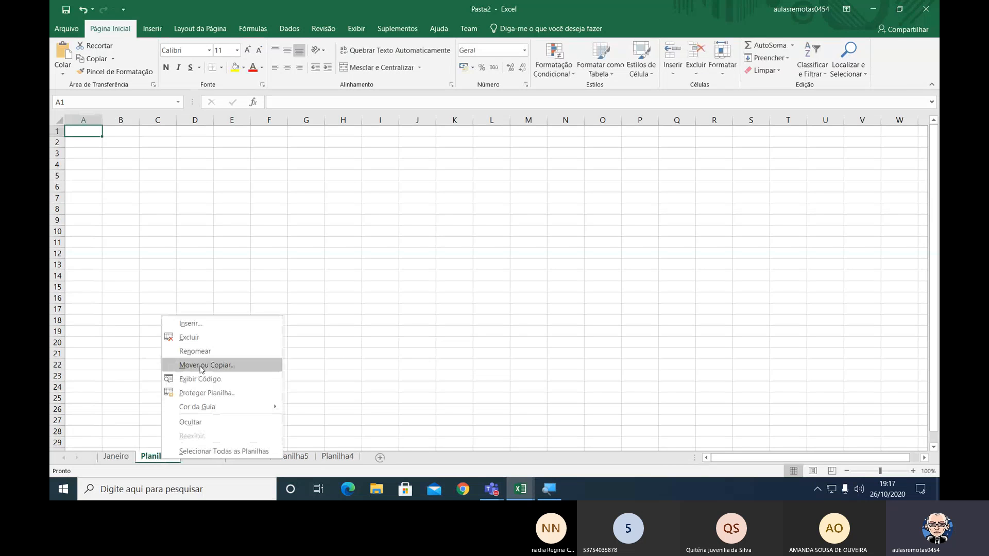
click(194, 350)
text(Fe)
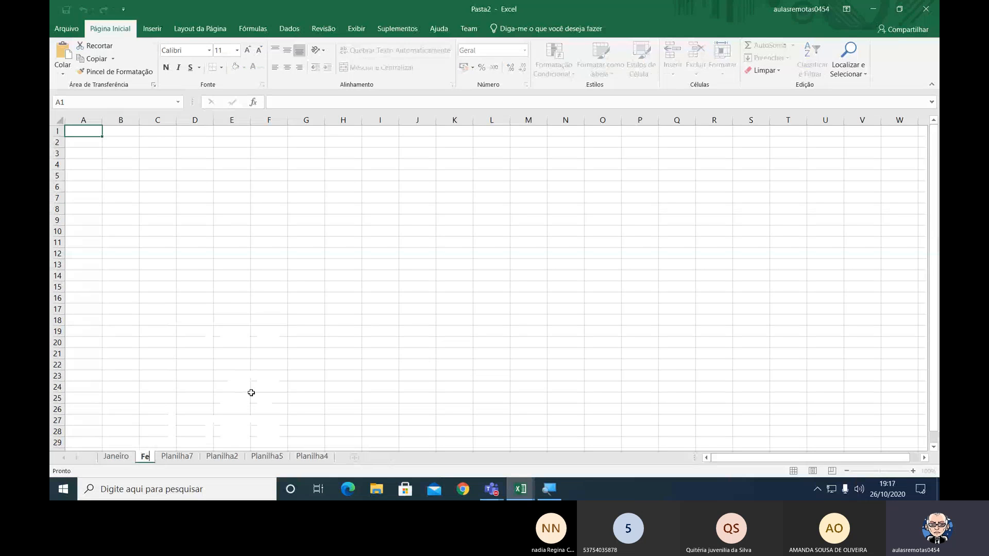
text(vereiro)
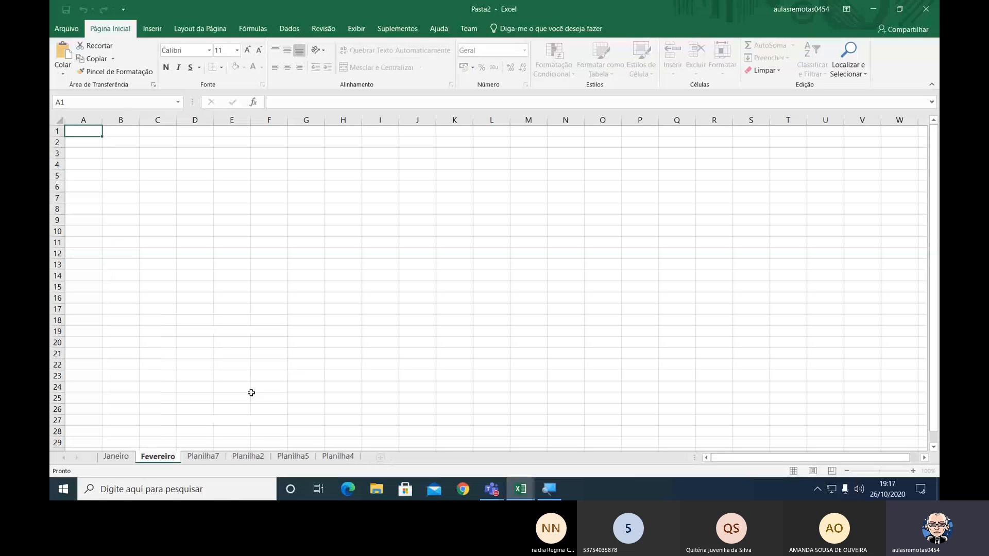
key(Return)
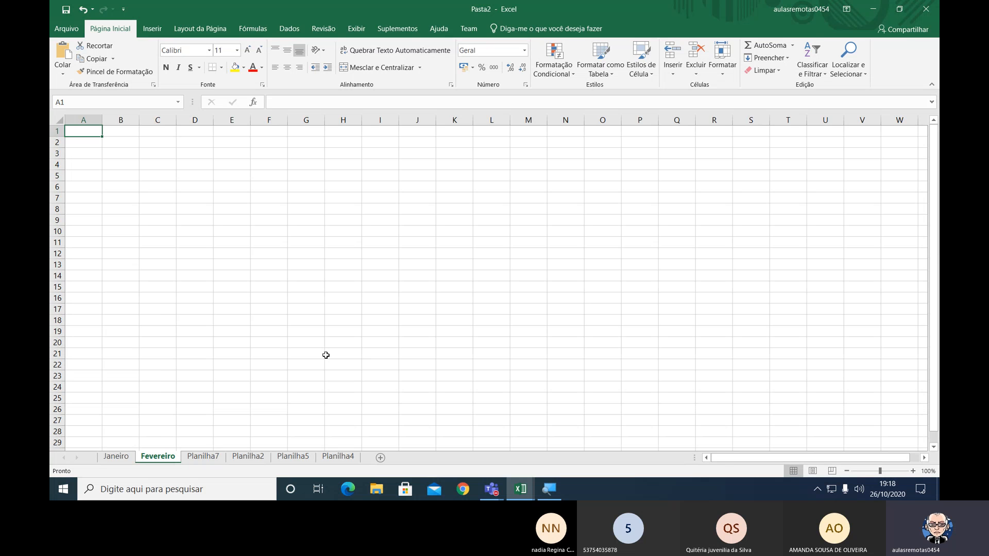
Delete the Planilha5, Planilha2, Planilha4, Fevereiro and Planilha7 sheets, keeping only Janeiro.
click(295, 456)
right_click(294, 457)
click(344, 337)
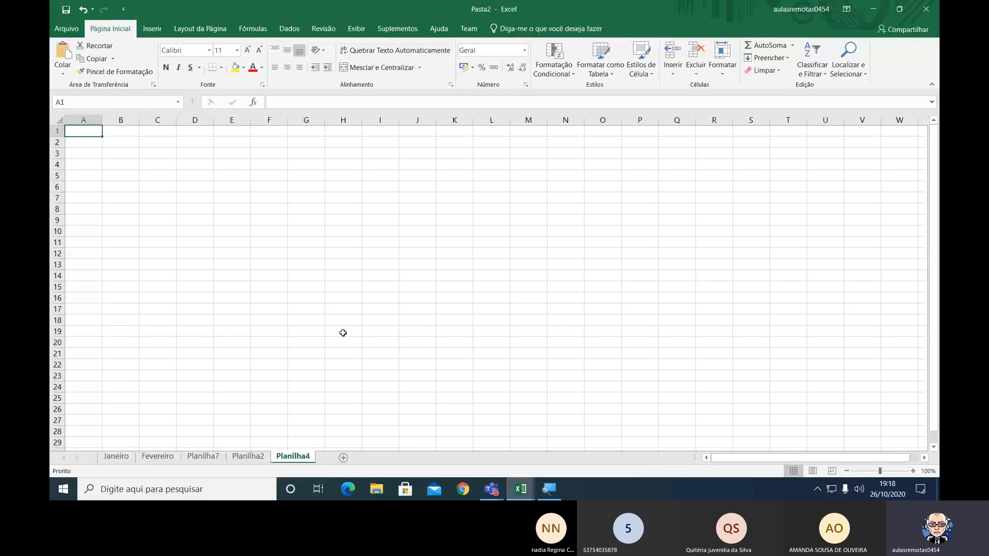
right_click(246, 459)
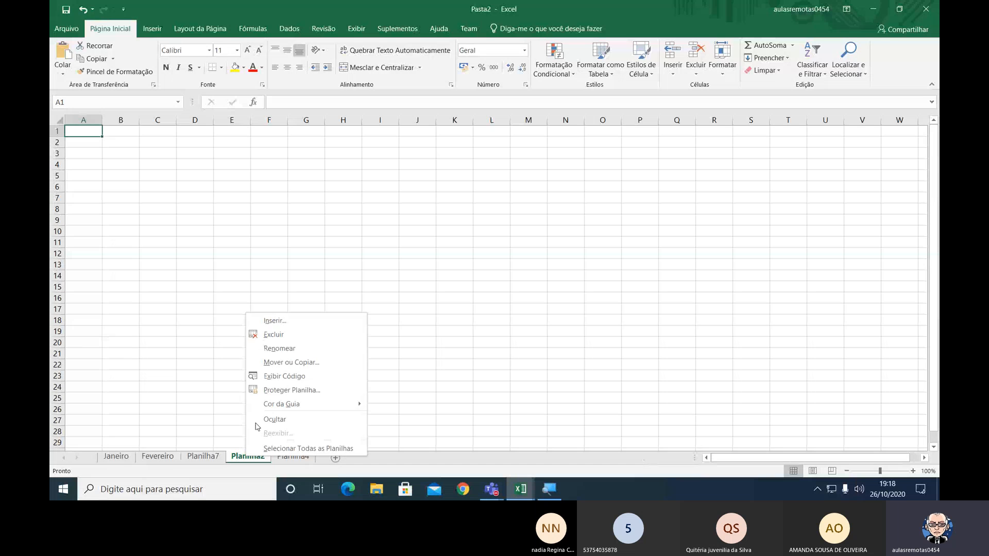
click(302, 338)
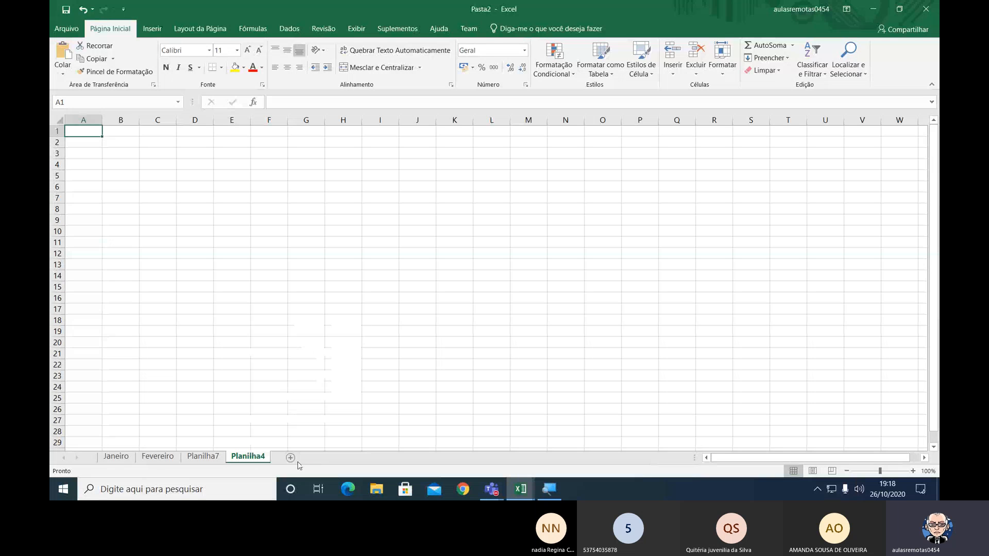
right_click(253, 460)
click(296, 335)
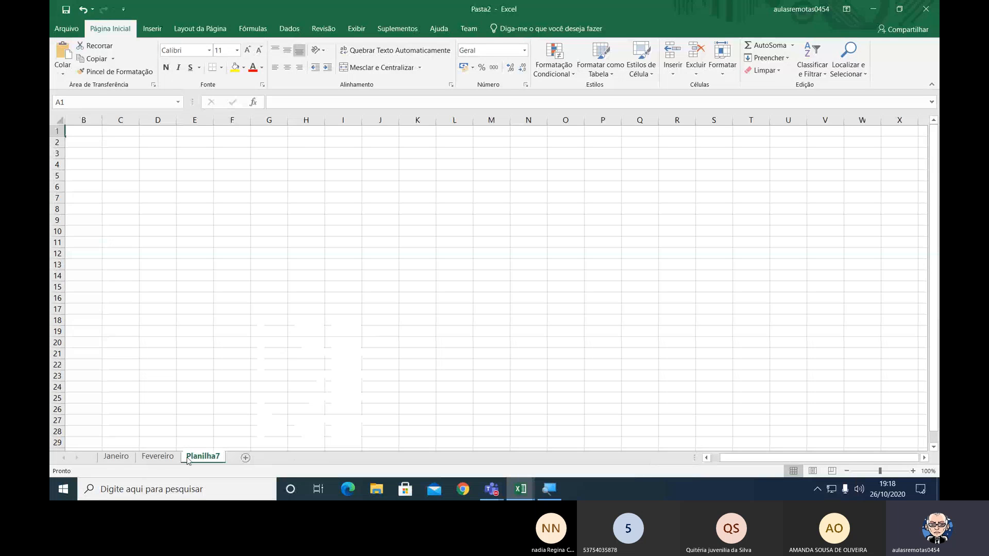
right_click(161, 456)
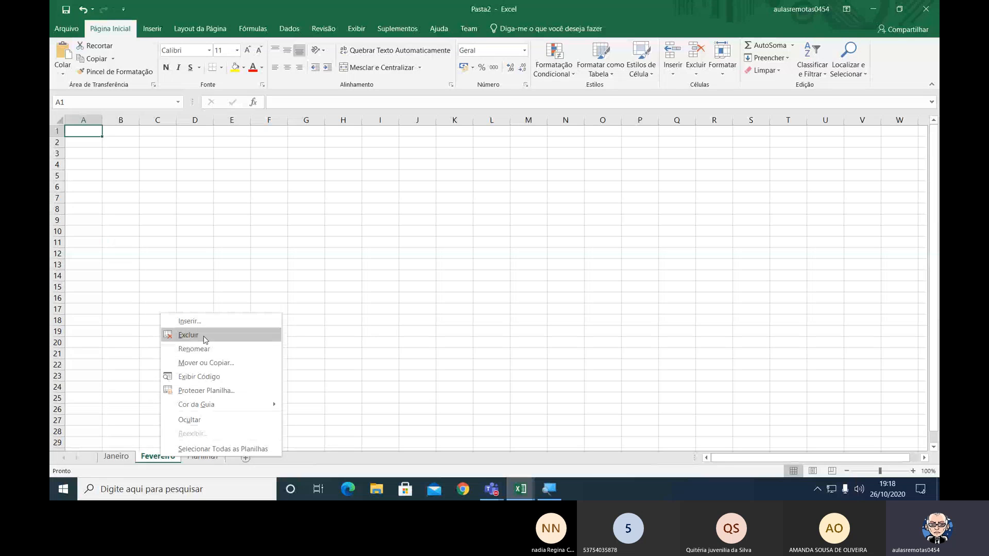
click(186, 335)
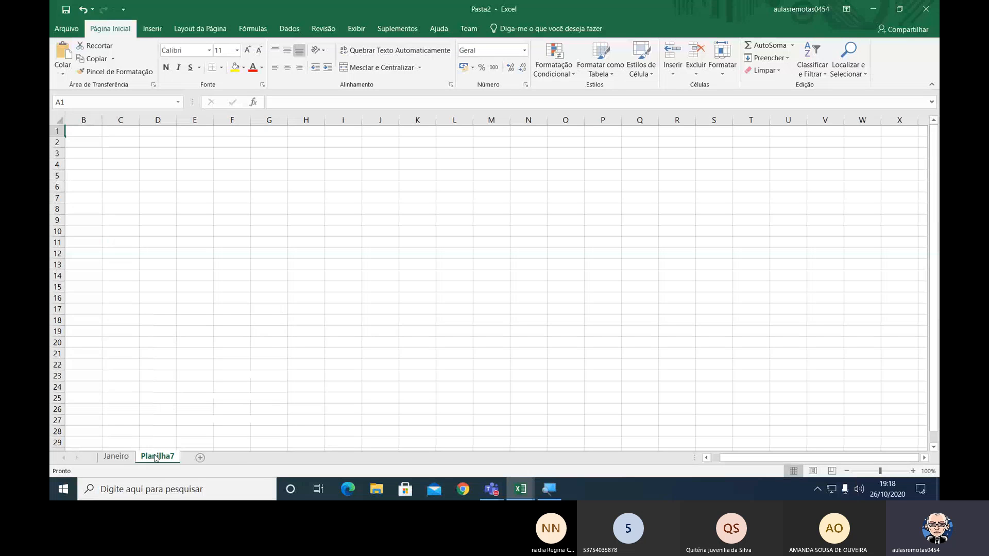
right_click(156, 457)
click(196, 336)
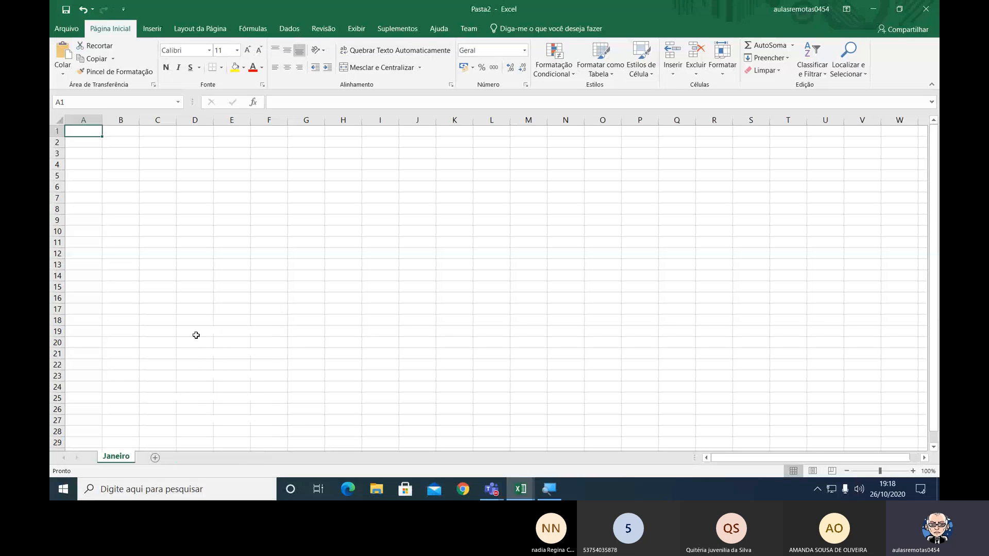
Try to delete the Janeiro sheet, the only one left in the workbook.
right_click(124, 460)
click(169, 333)
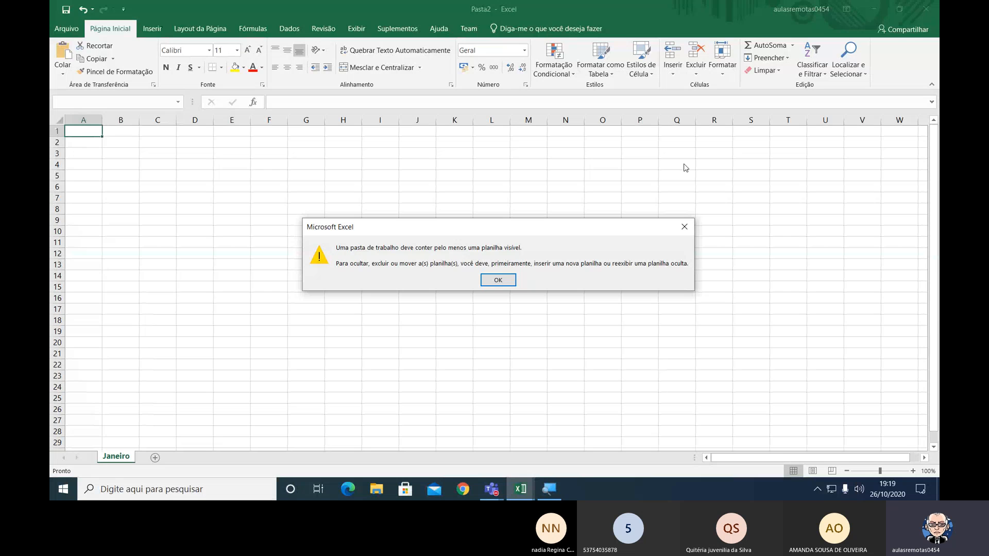
click(491, 283)
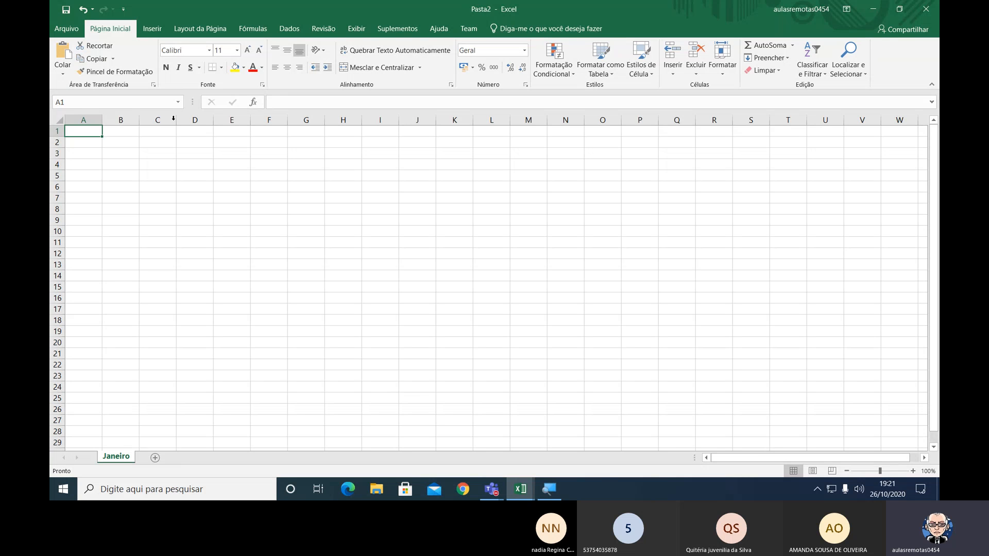
Close the Pasta2 workbook without saving it, and close the October 2020 attendance list workbook.
click(67, 29)
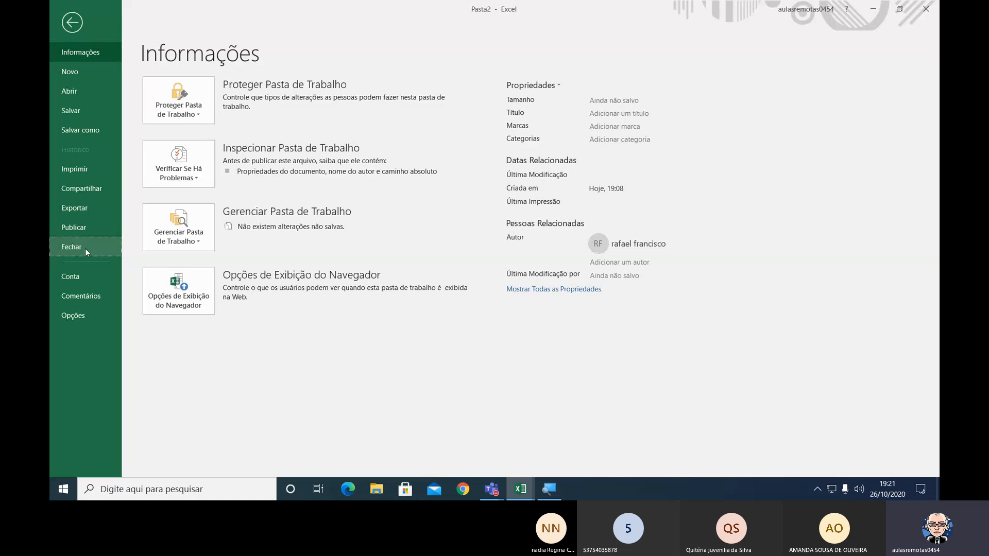
click(85, 249)
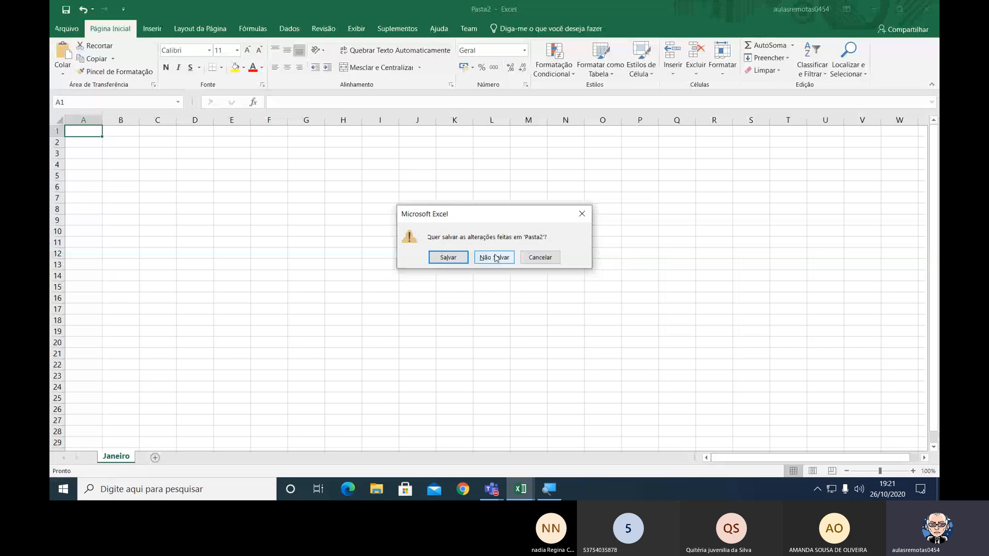
click(494, 257)
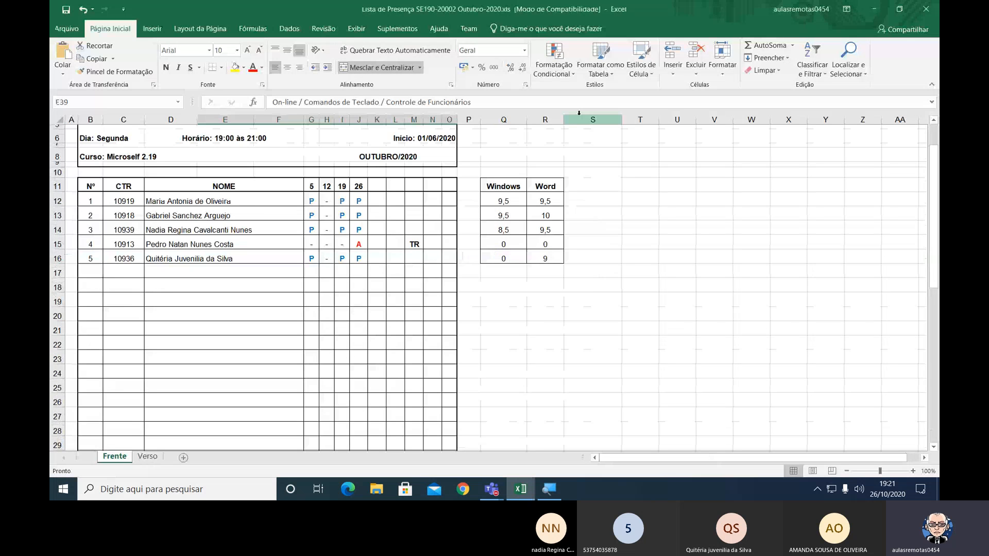
click(72, 31)
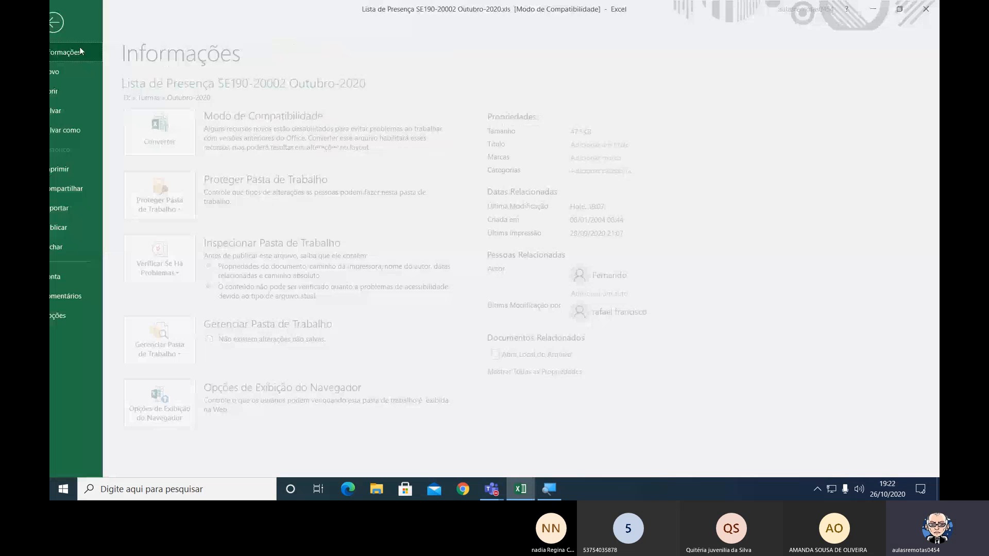
click(85, 250)
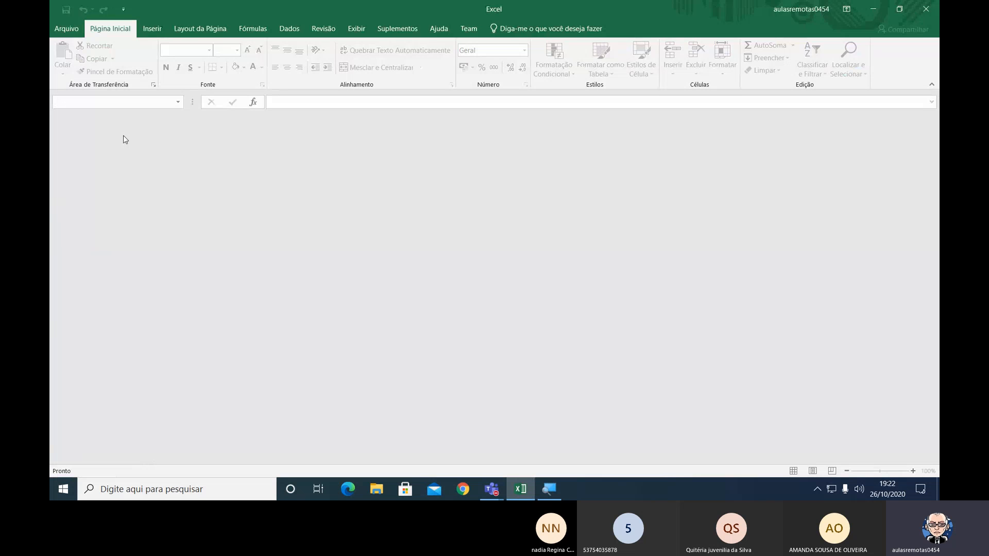
Create a new blank workbook and set the sheet zoom to 220%.
click(74, 34)
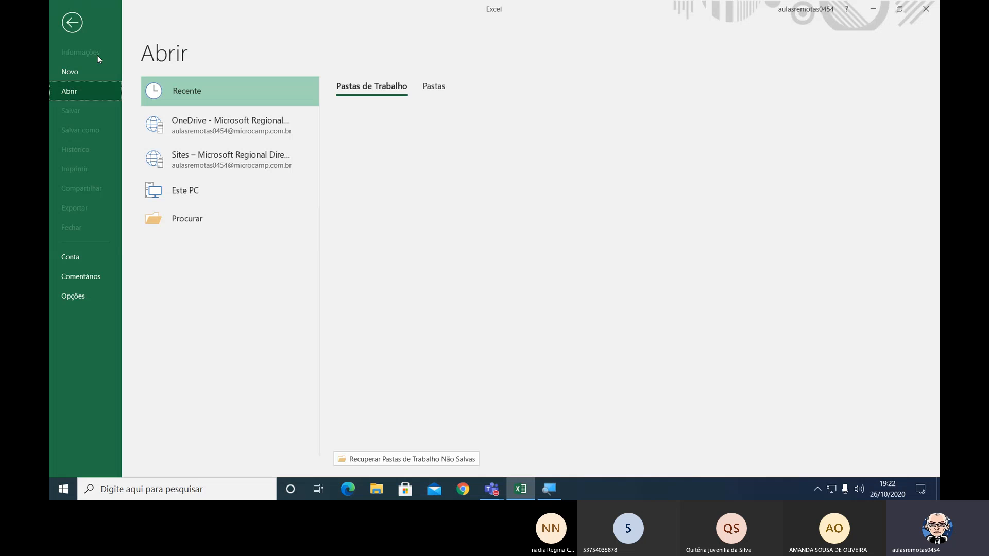
click(89, 73)
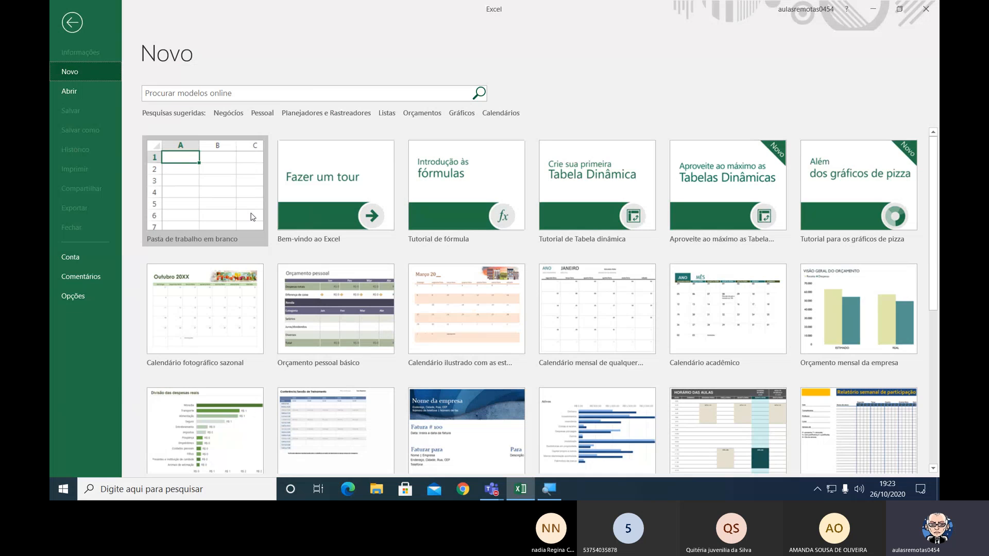
click(251, 216)
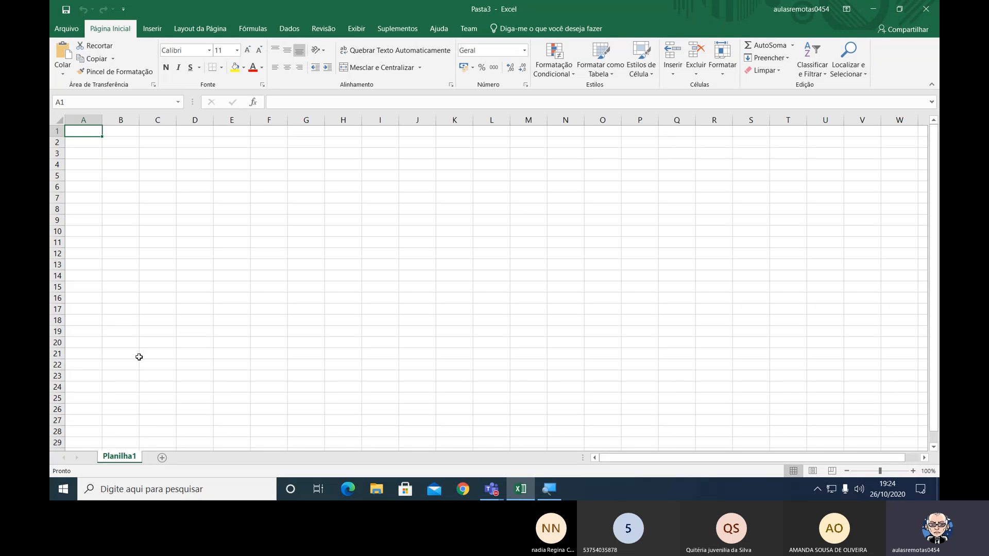
click(912, 472)
click(912, 471)
click(912, 471)
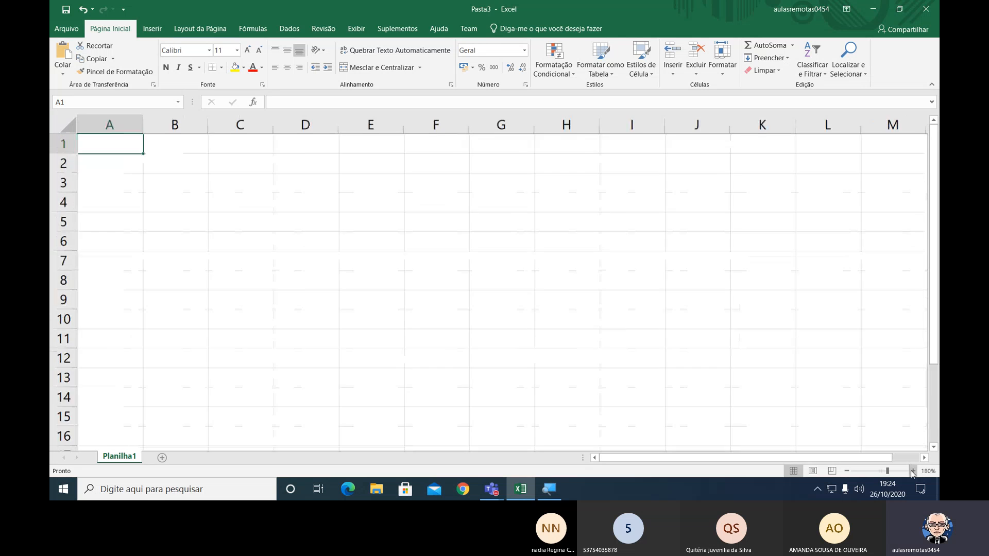
click(912, 471)
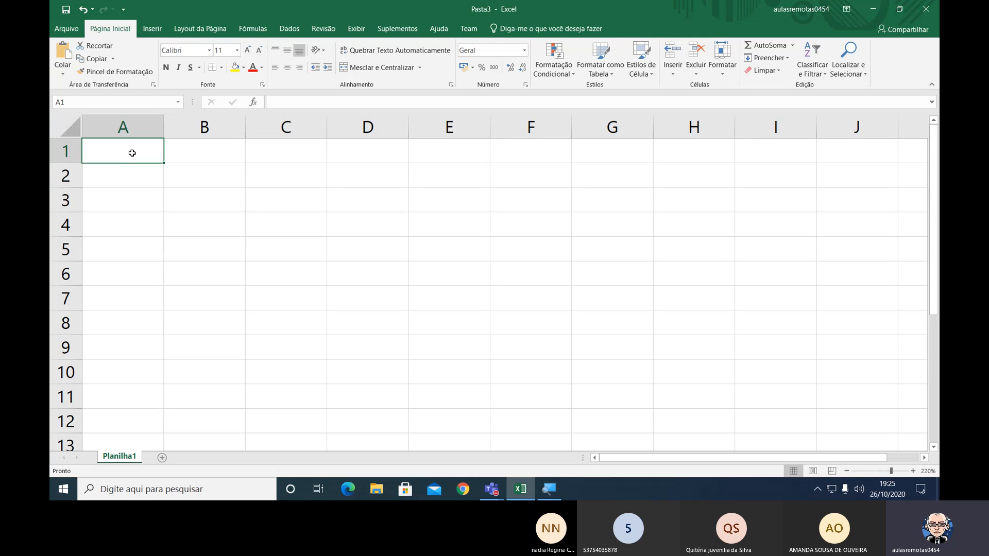
Go from cell A1 to the sheet's last row, and from there to its last column.
key(End)
key(Down)
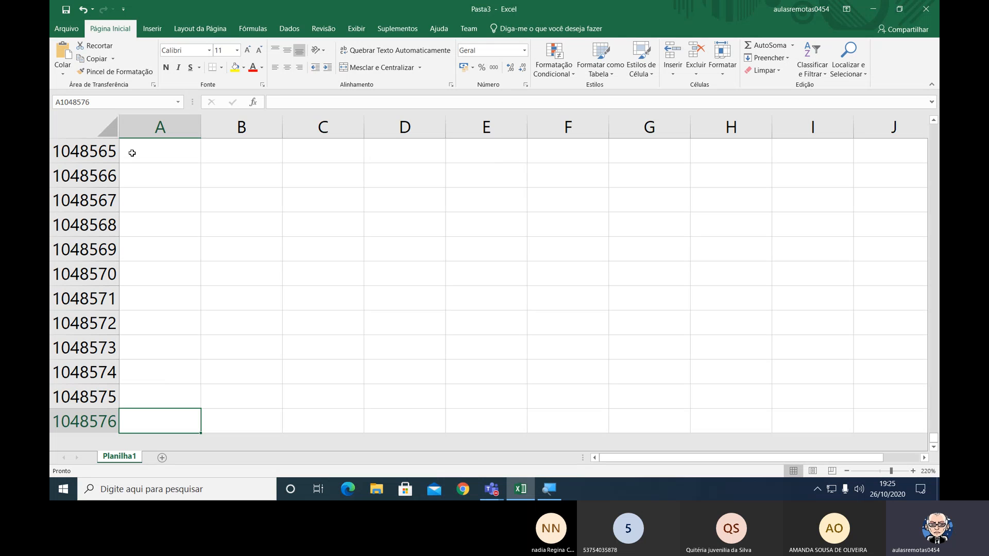
click(152, 418)
key(End)
key(Right)
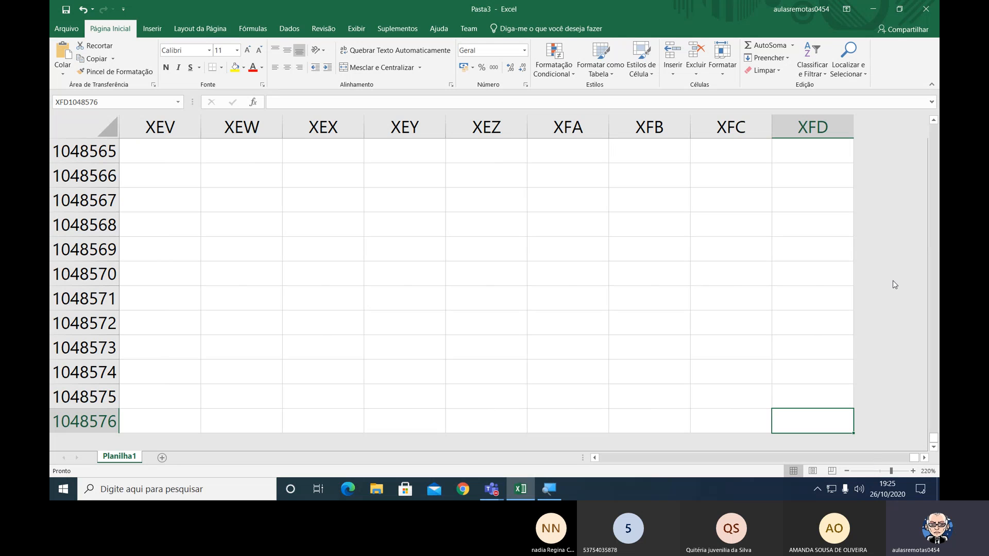
click(884, 304)
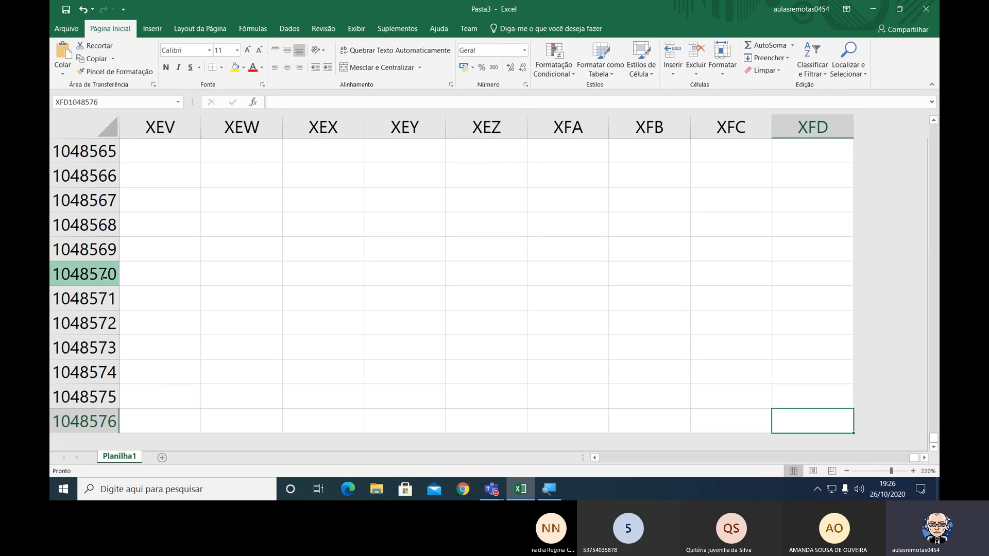
Enter a person's first name in cell XEV1048570, keeping that cell selected.
click(138, 277)
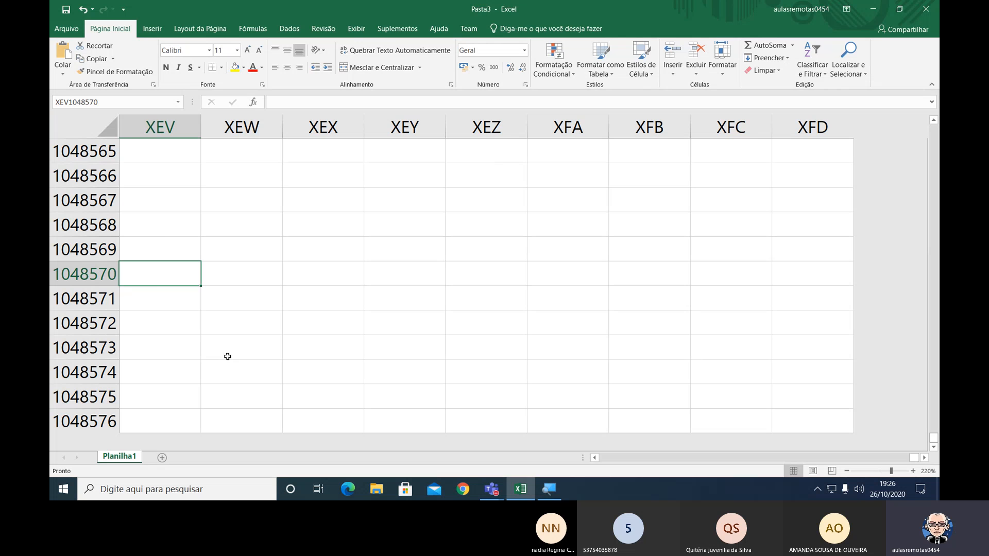
text(Rafael)
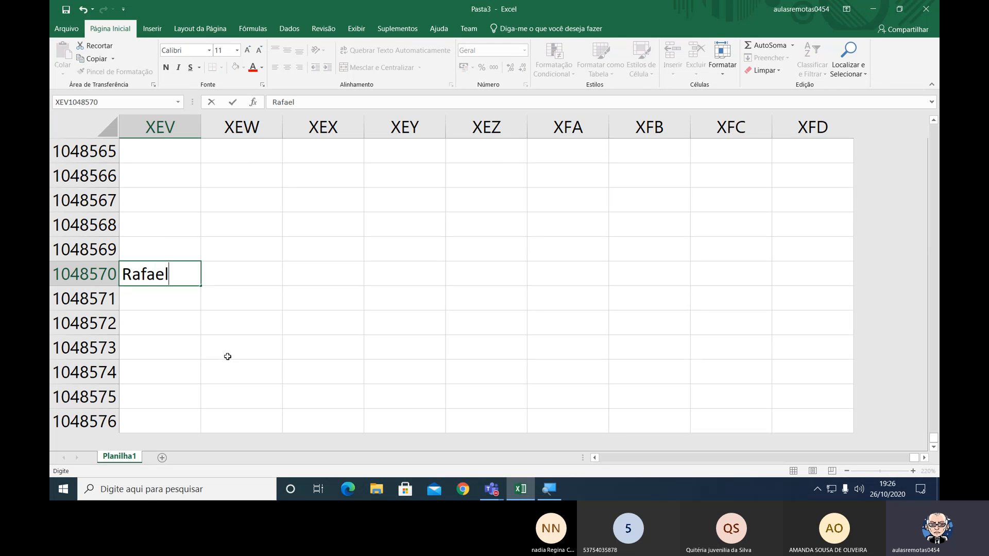
key(ctrl+Return)
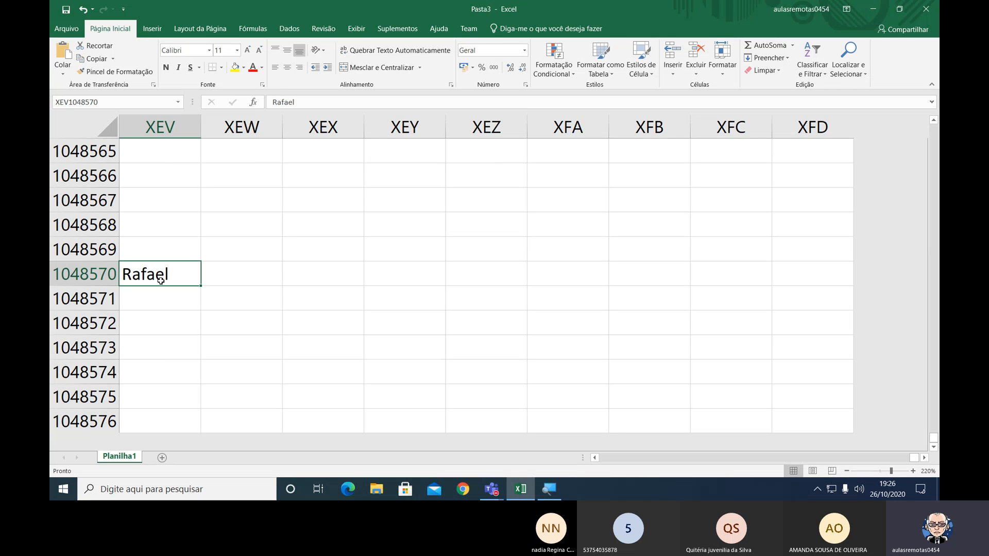
Insert a blank row above the name in row 1048570, and repeat the insertion at rows 1048571 and 1048572.
right_click(96, 275)
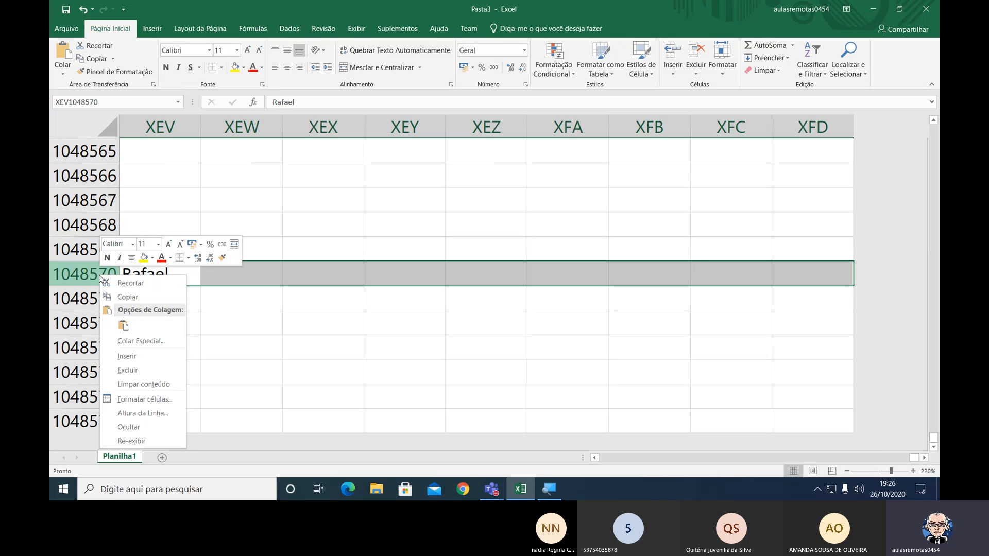
click(128, 357)
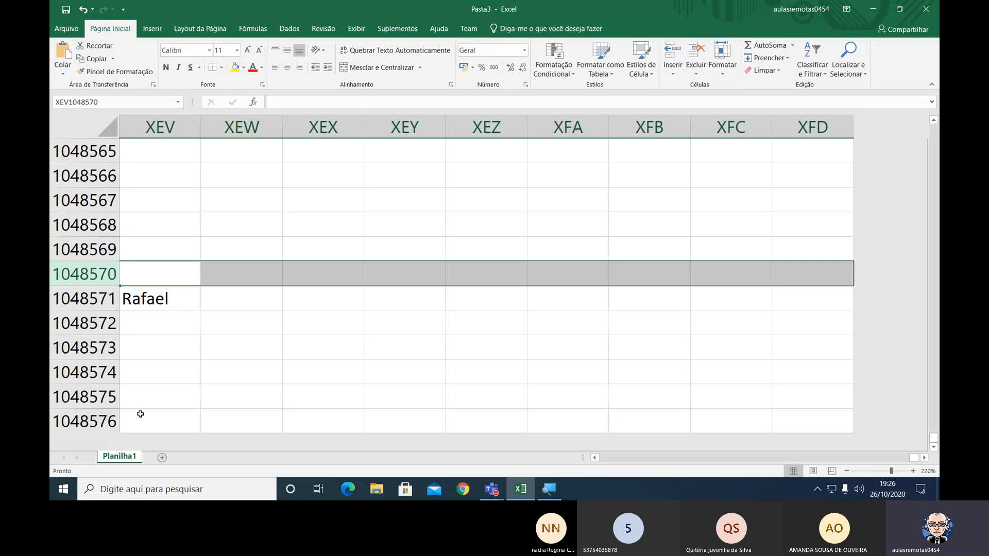
click(106, 303)
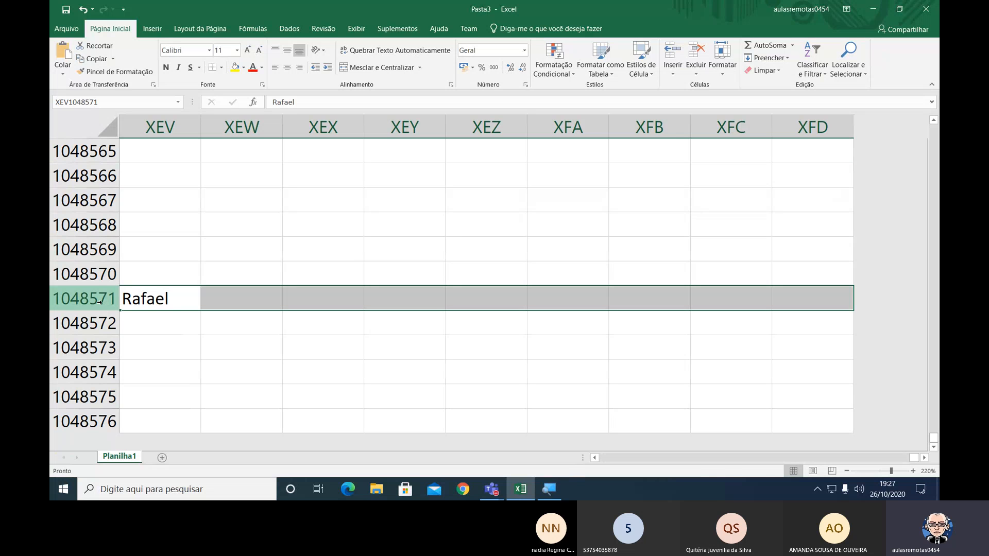
right_click(100, 296)
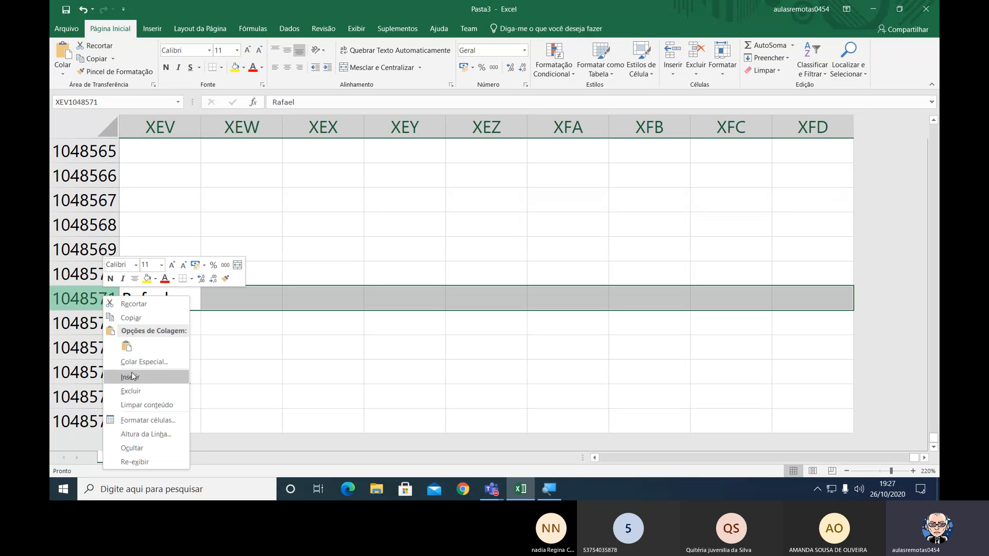
click(132, 376)
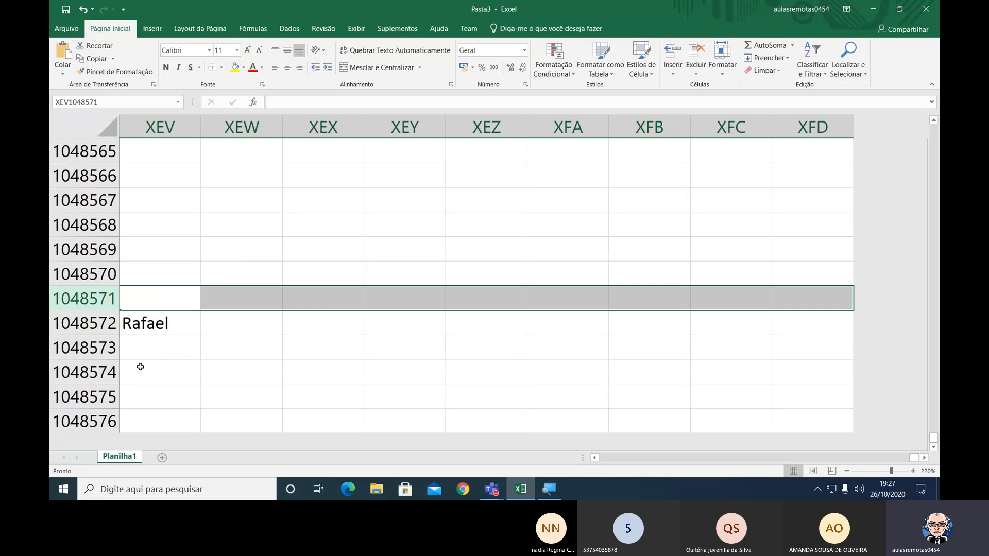
right_click(103, 323)
click(152, 234)
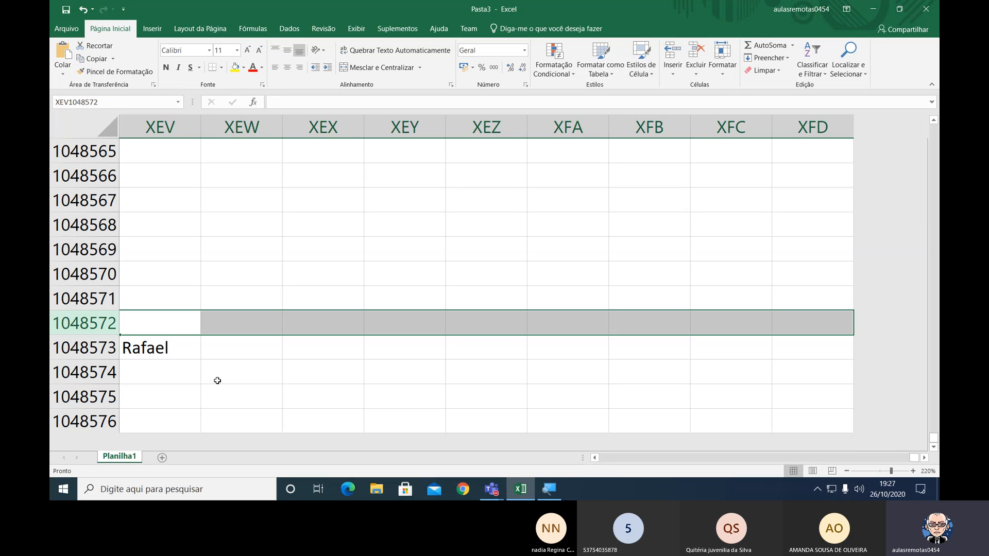
Push the name down to row 1048576 by inserting blank rows at rows 1048573, 1048574 and 1048575.
click(96, 347)
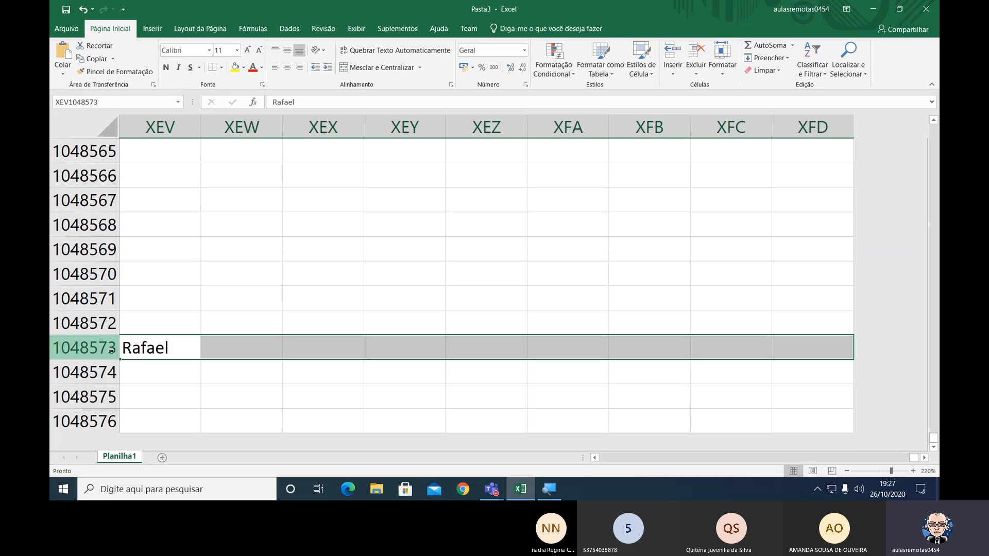
right_click(111, 351)
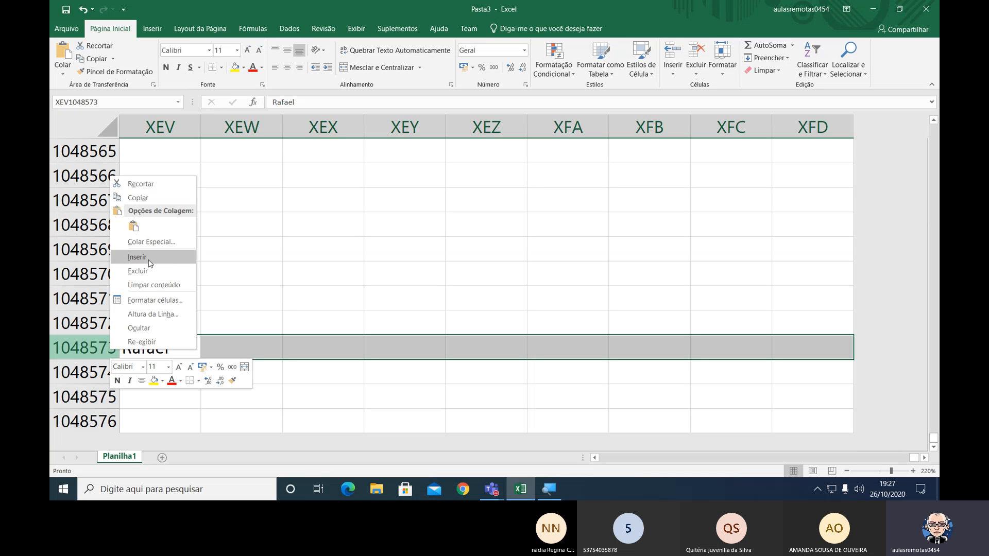
click(149, 258)
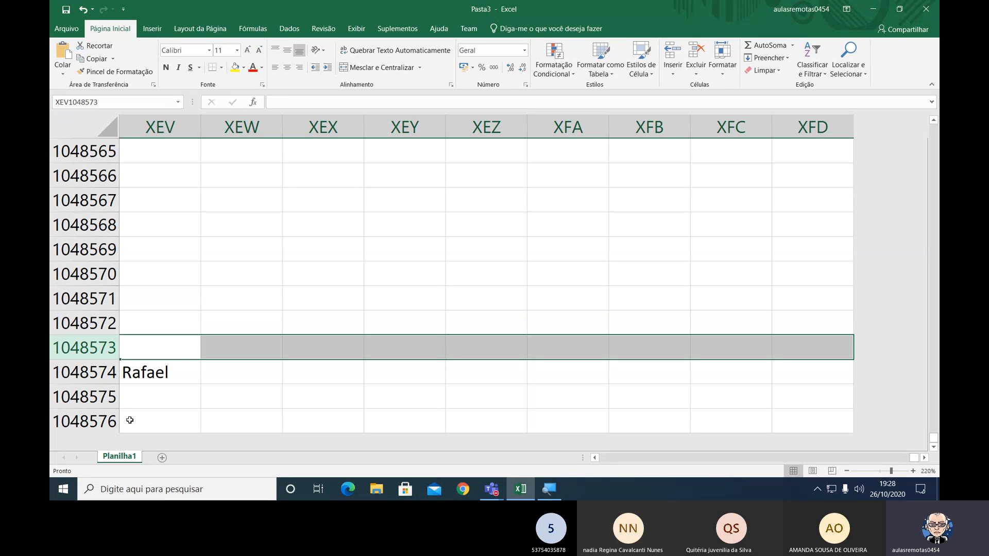
click(107, 375)
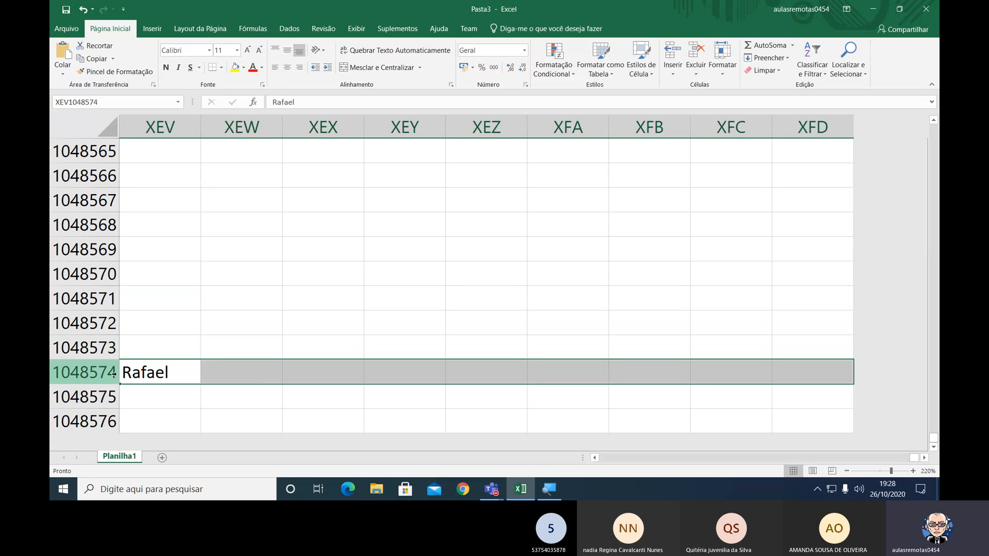
right_click(113, 373)
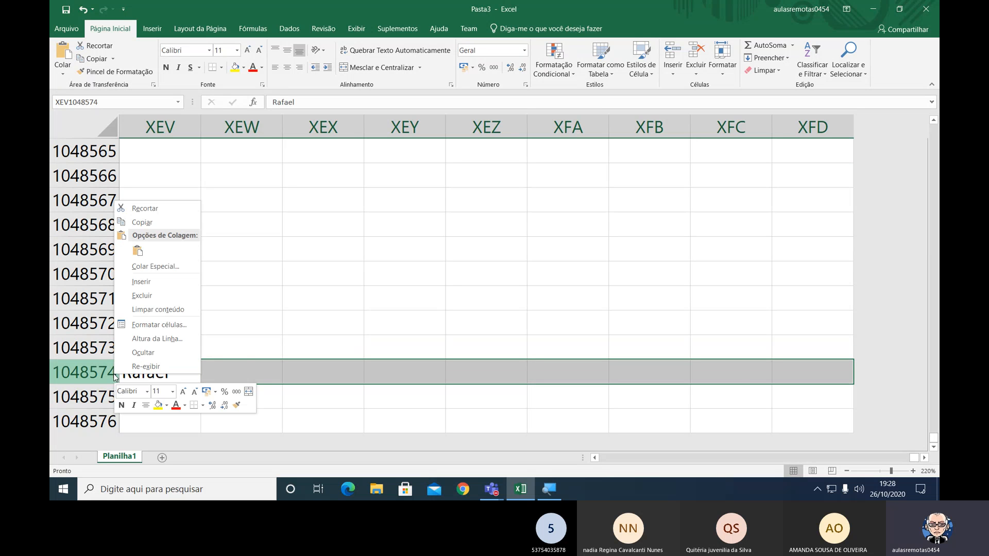
click(145, 284)
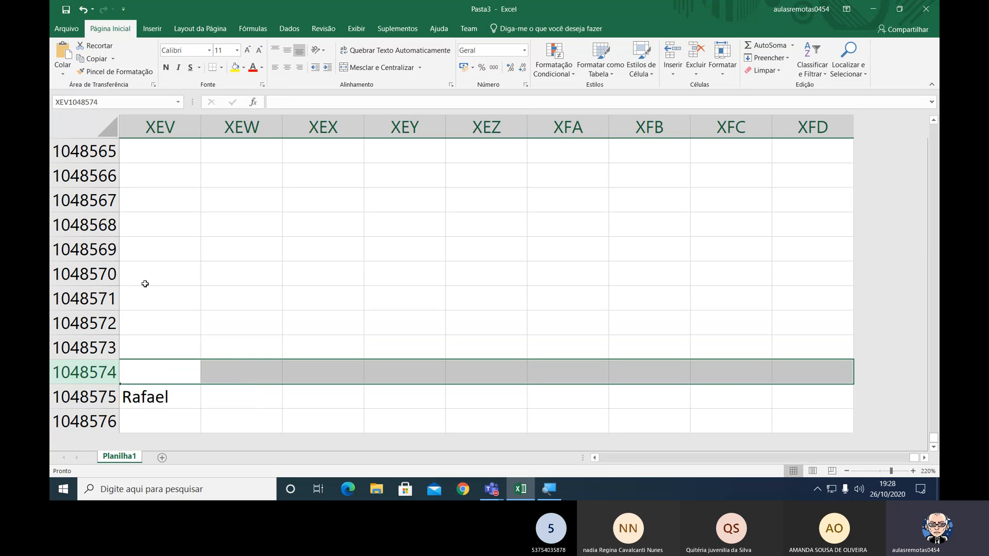
click(110, 391)
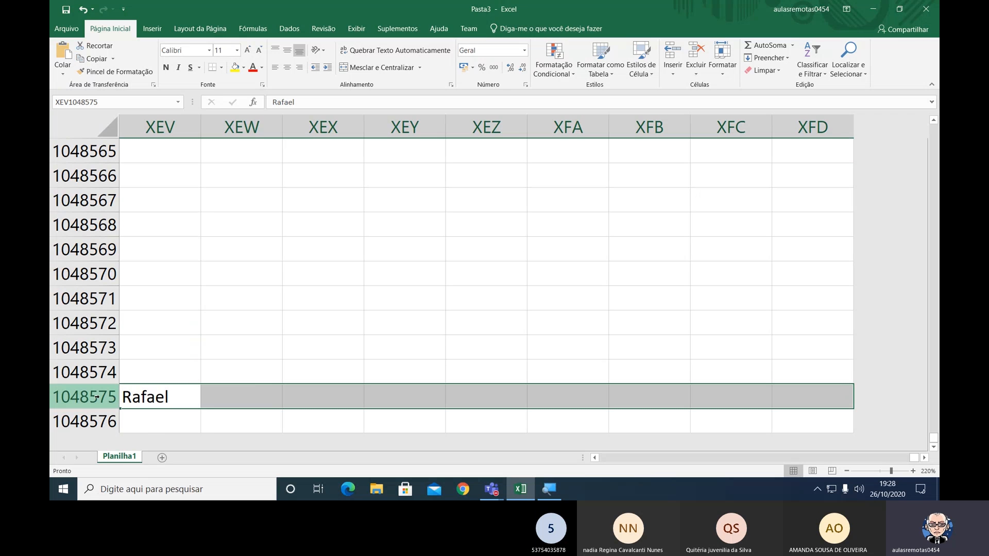
right_click(97, 397)
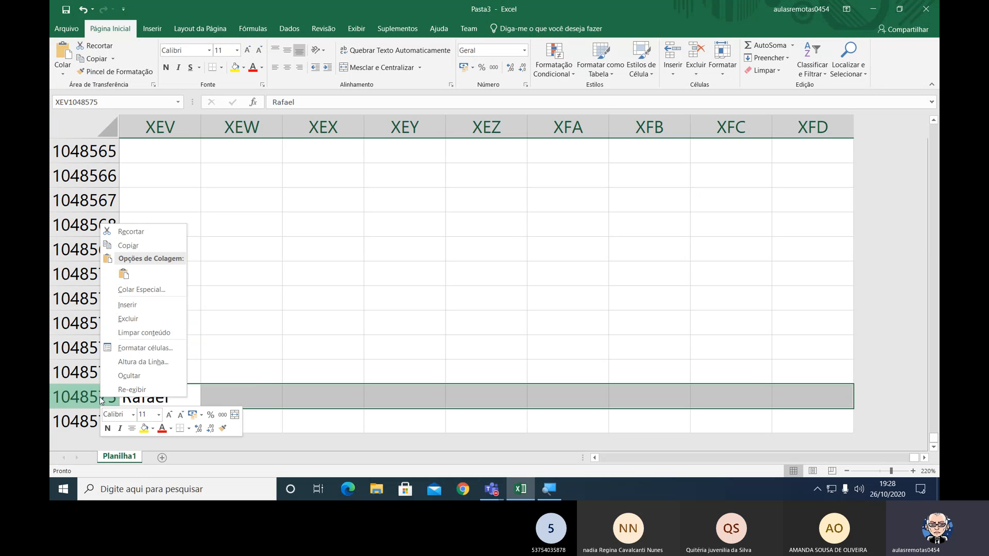
click(143, 305)
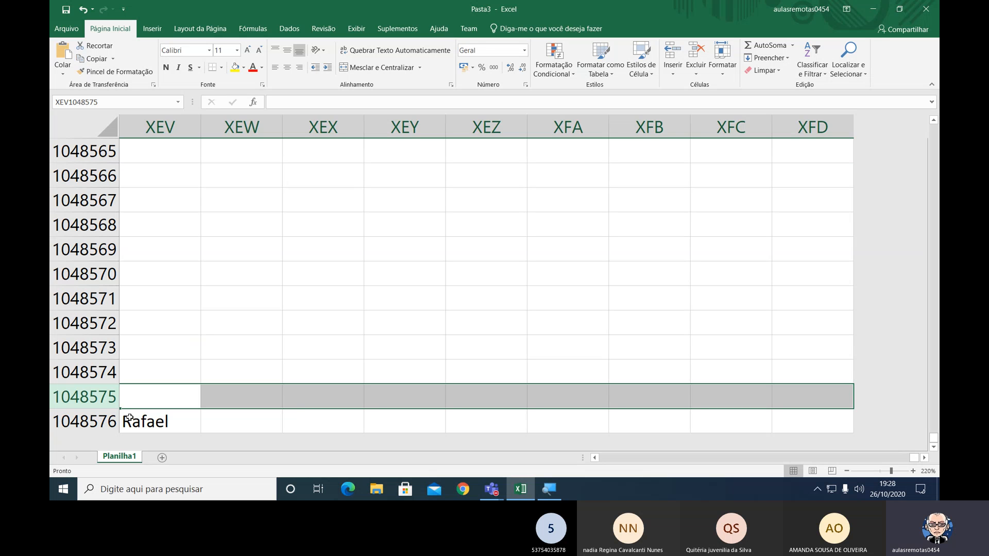
Try to insert another row above the name in the sheet's last row, 1048576.
right_click(98, 424)
click(126, 333)
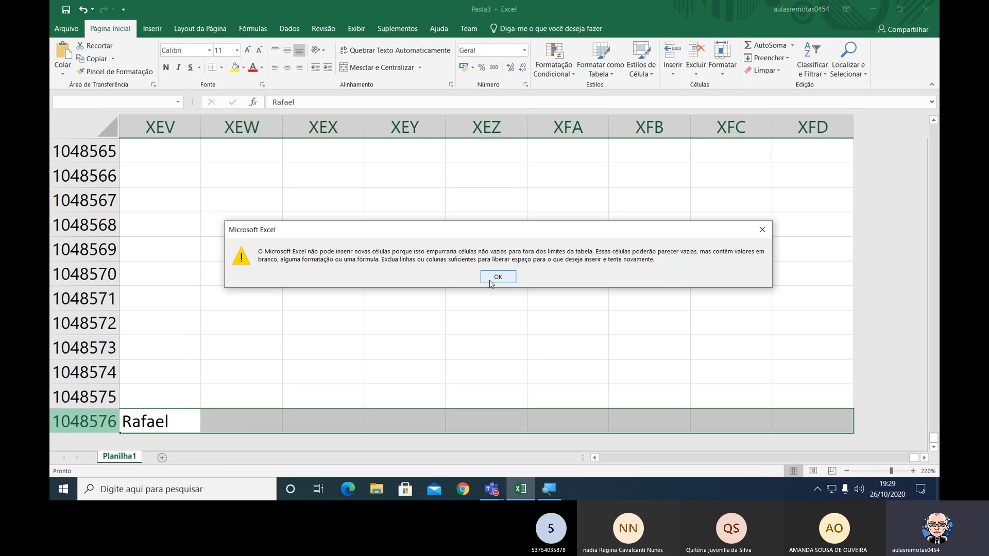
click(489, 280)
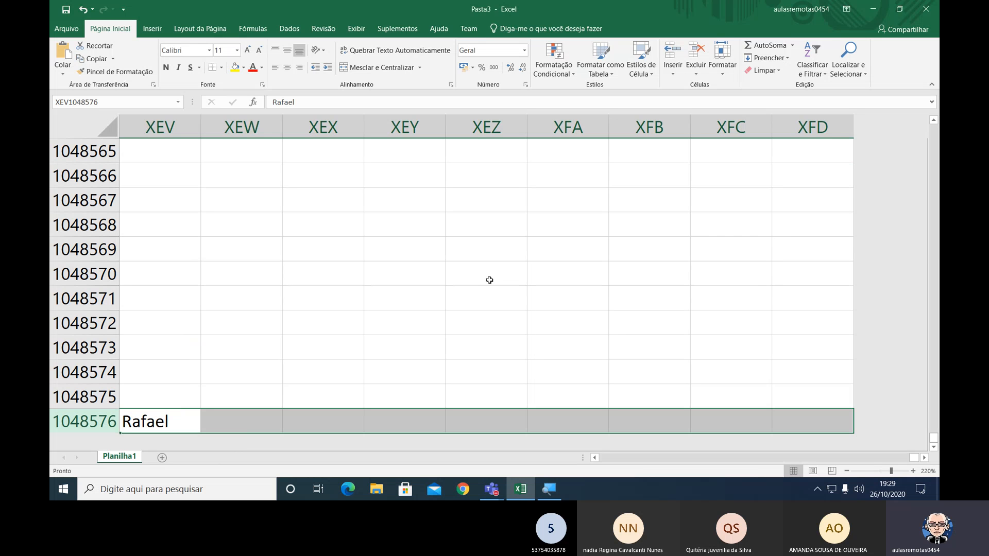
Clear the name from the last row and select the cell above it, XEV1048575.
key(Delete)
click(196, 424)
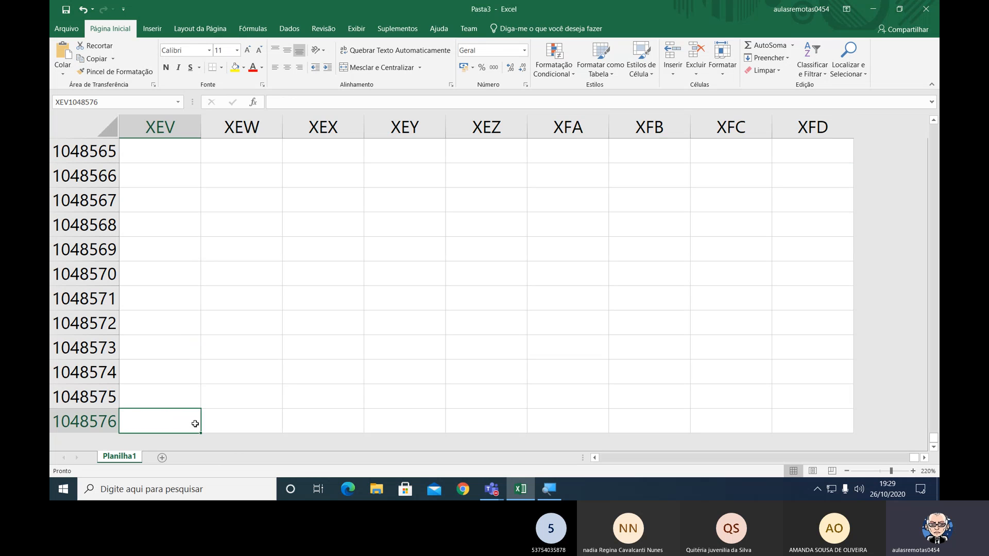
key(Up)
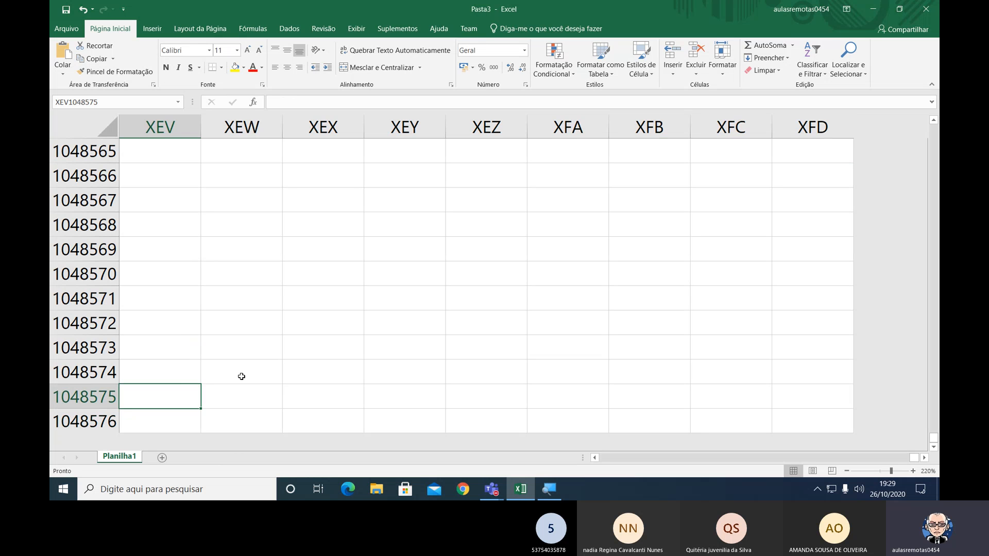
Select the sheet's last cell, XFD1048576, and return to cell A1.
click(819, 424)
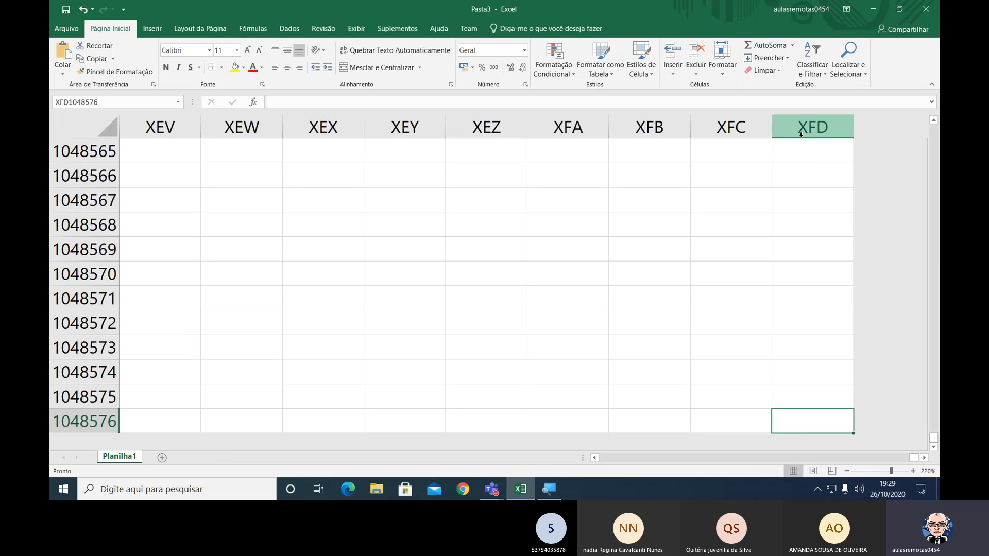
click(789, 148)
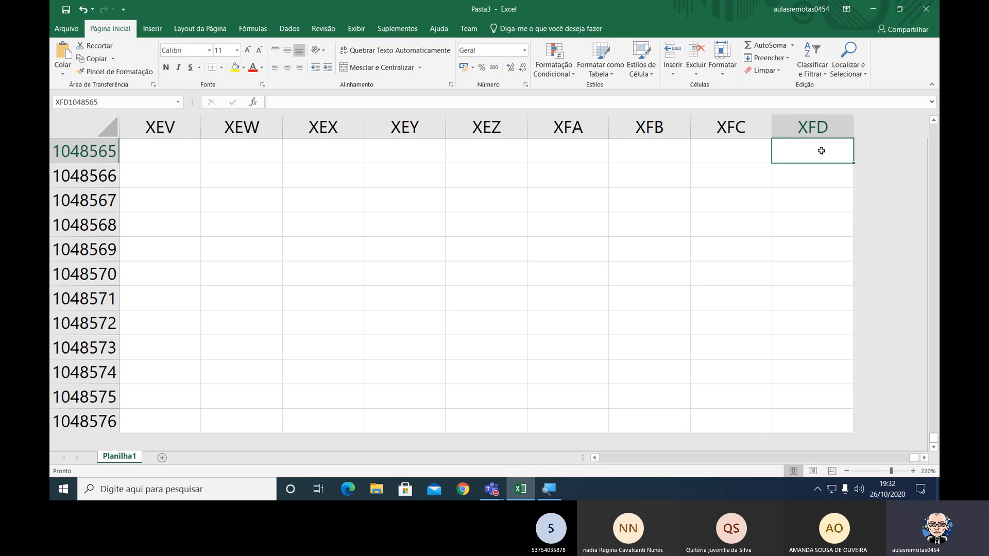
click(817, 421)
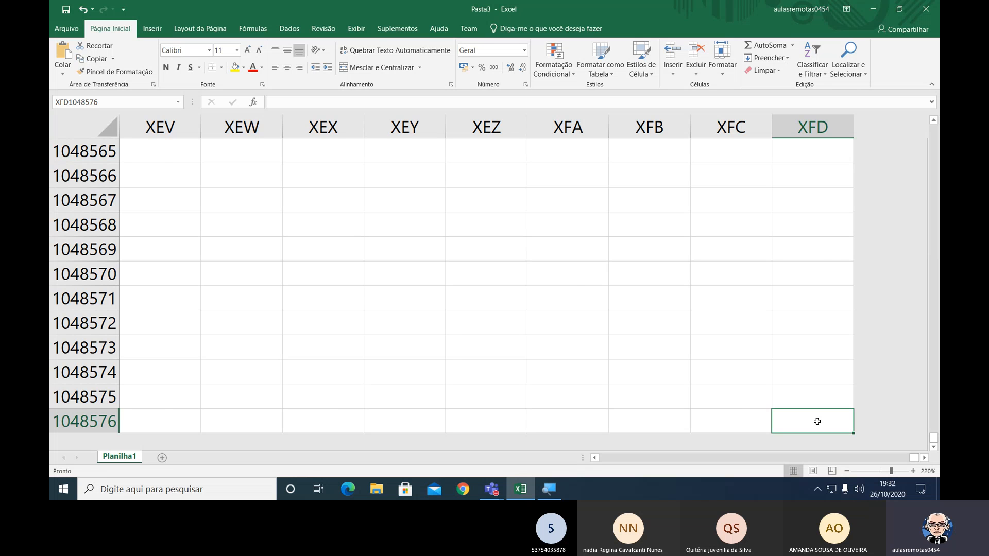
key(ctrl+Home)
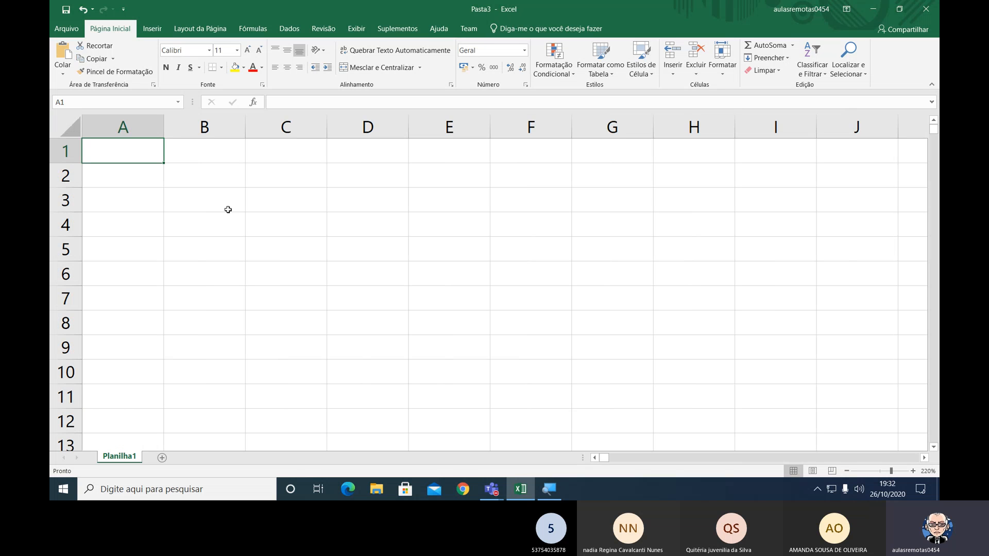
Select various cells, such as F9, G11 and H7, and jump back to cell A1 from them.
click(543, 347)
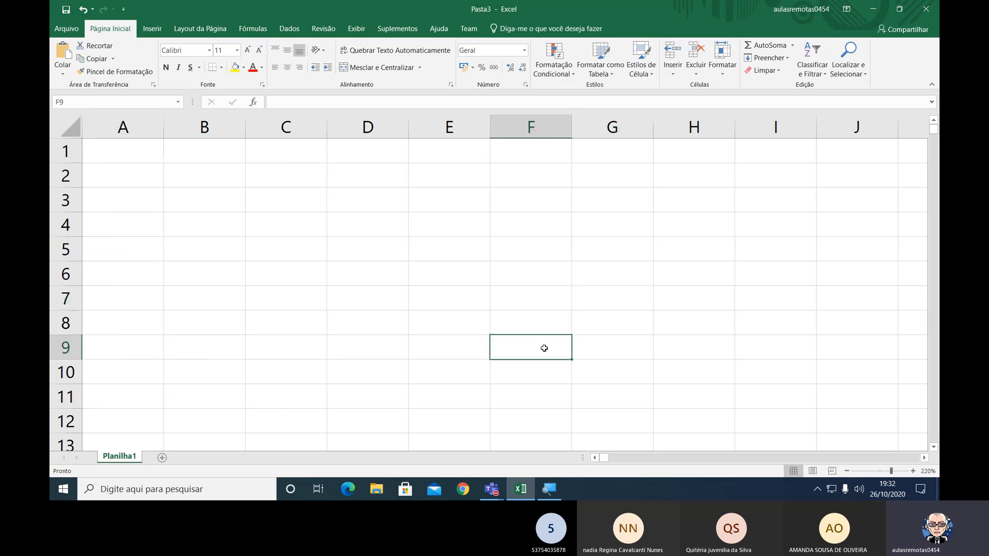
click(688, 391)
click(635, 339)
click(597, 389)
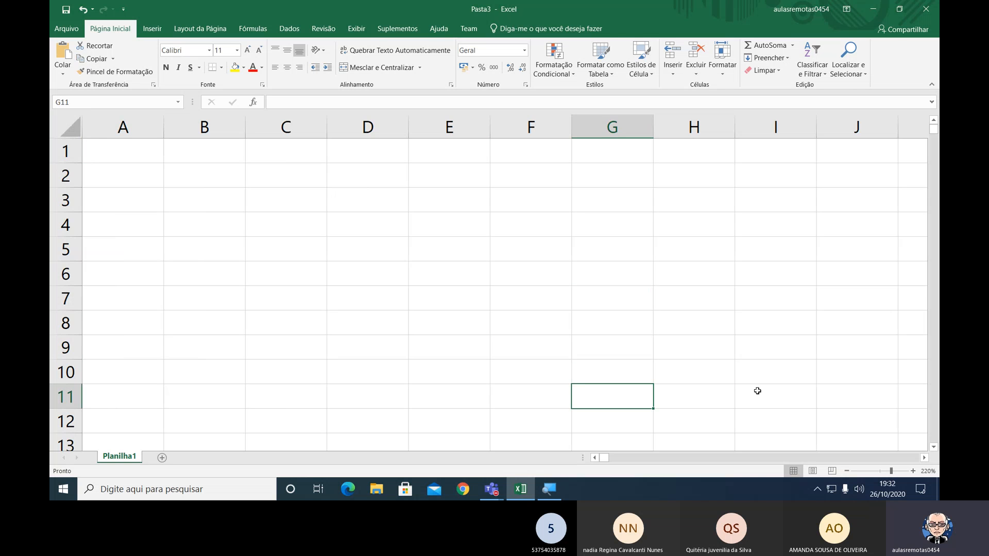
key(ctrl+Home)
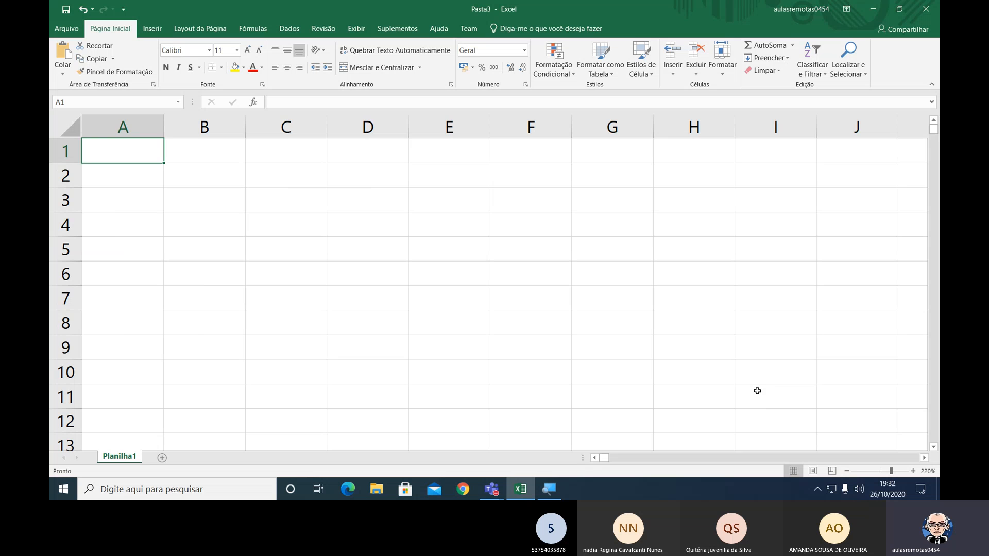
click(693, 356)
key(ctrl+Home)
click(702, 302)
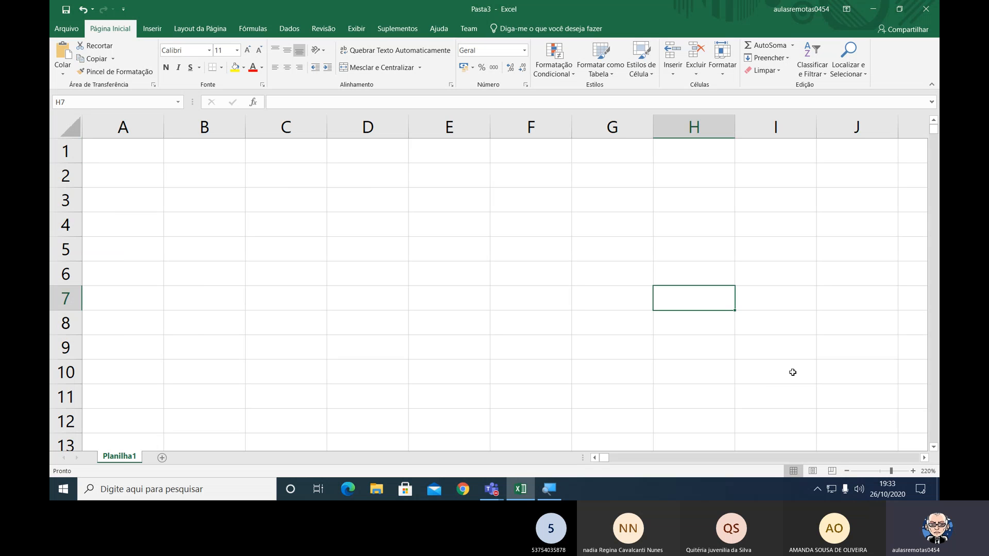
key(ctrl+Home)
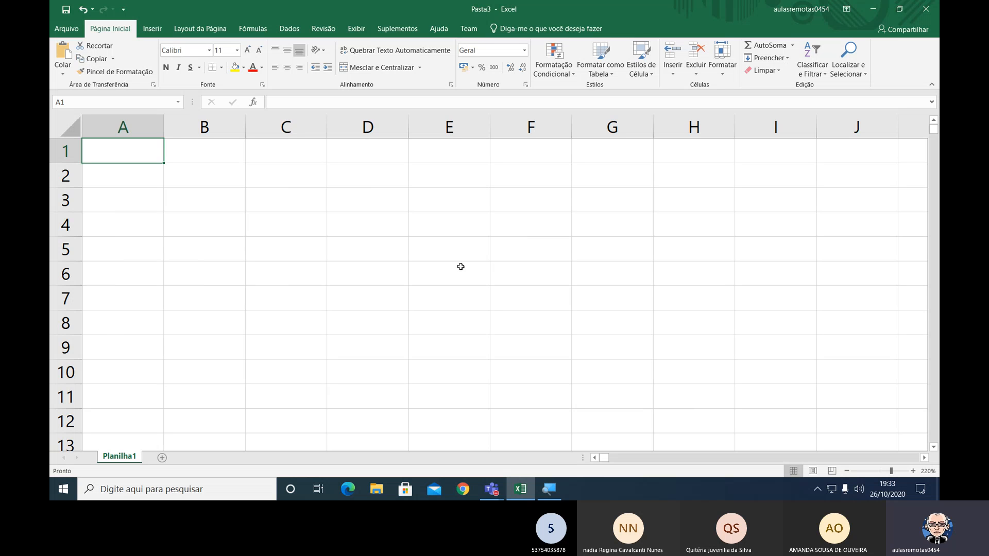
Jump from A1 to the last row, across to the last column, and back to the sheet's first cell.
key(End)
key(Down)
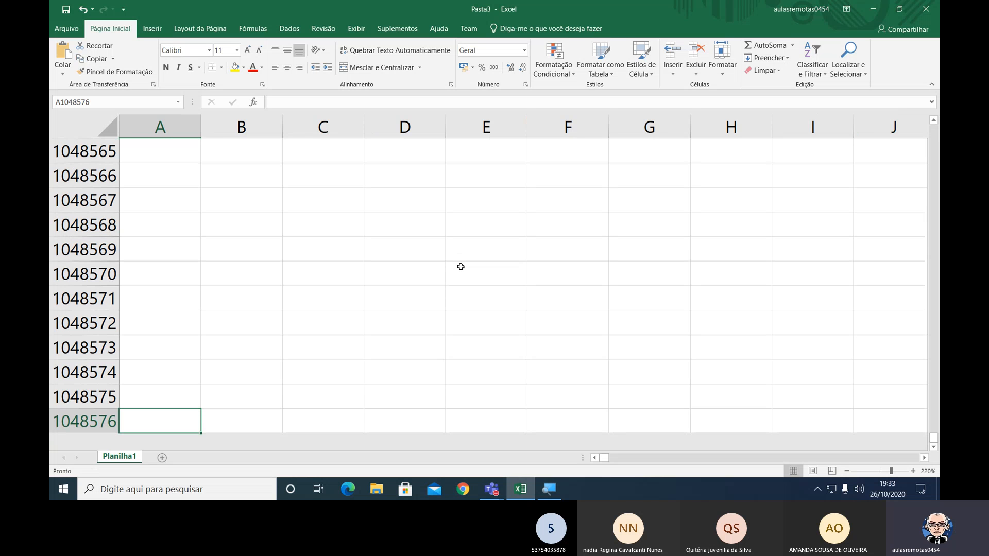
key(ctrl+Right)
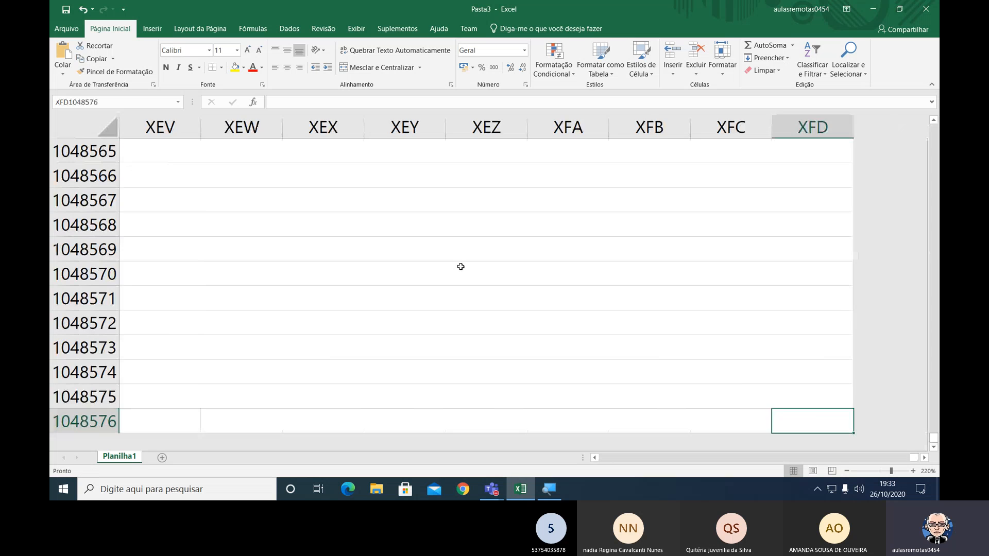
key(ctrl+Home)
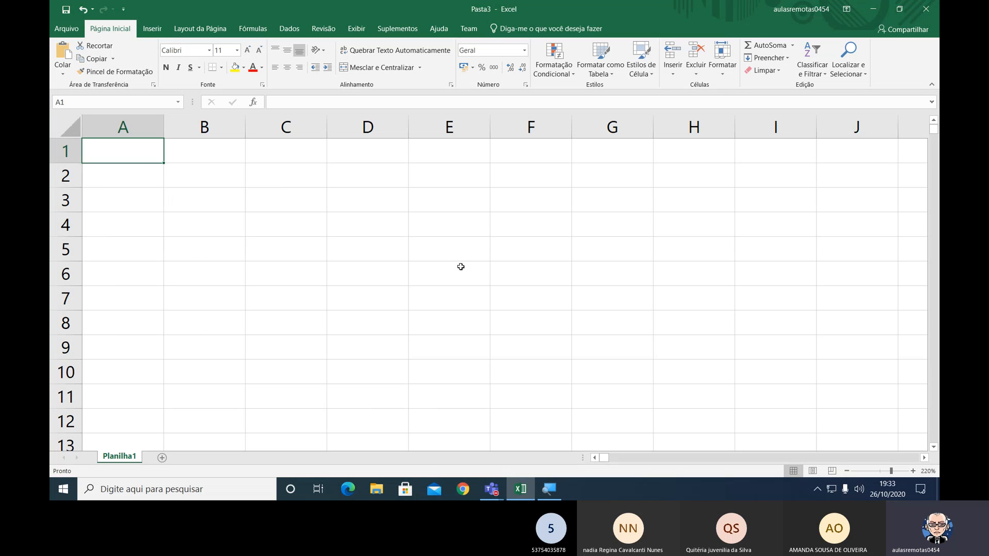
Magnify the screen and select the entire sheet to check its total number of rows and columns.
key(super+plus)
key(super+plus)
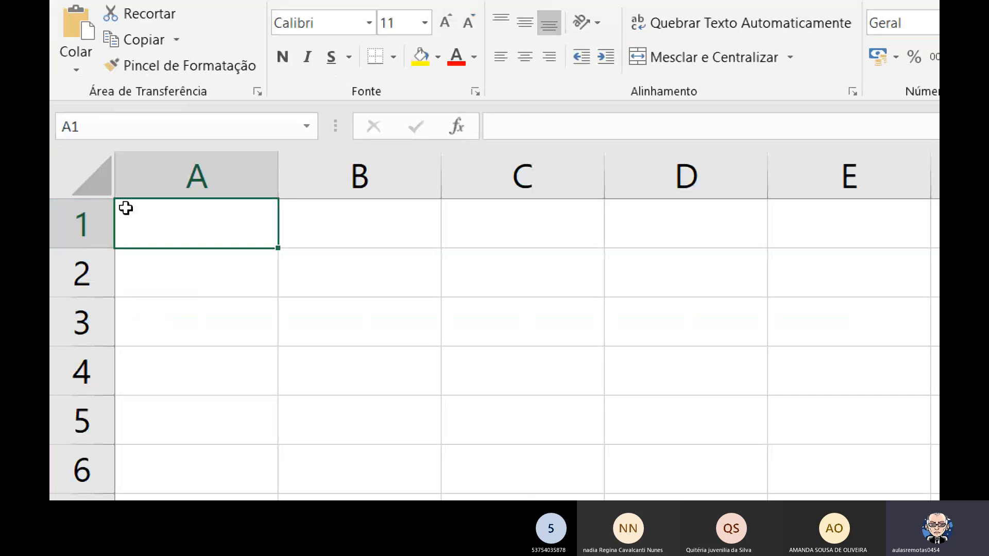
click(98, 180)
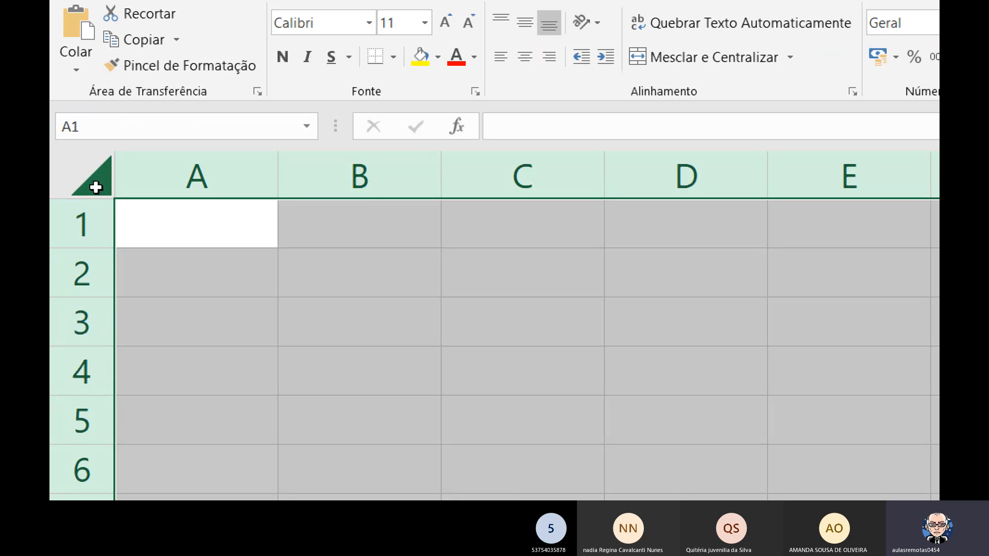
click(95, 188)
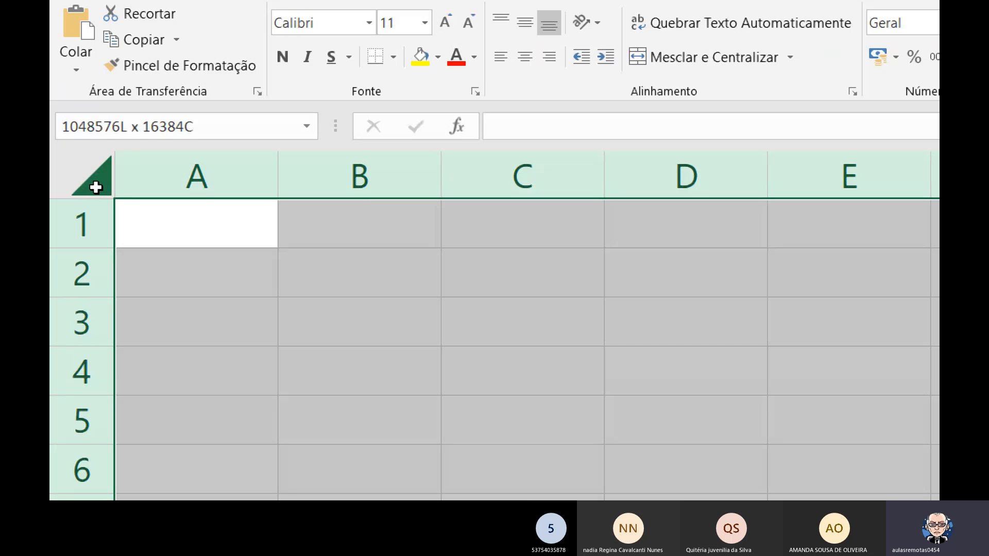
click(95, 187)
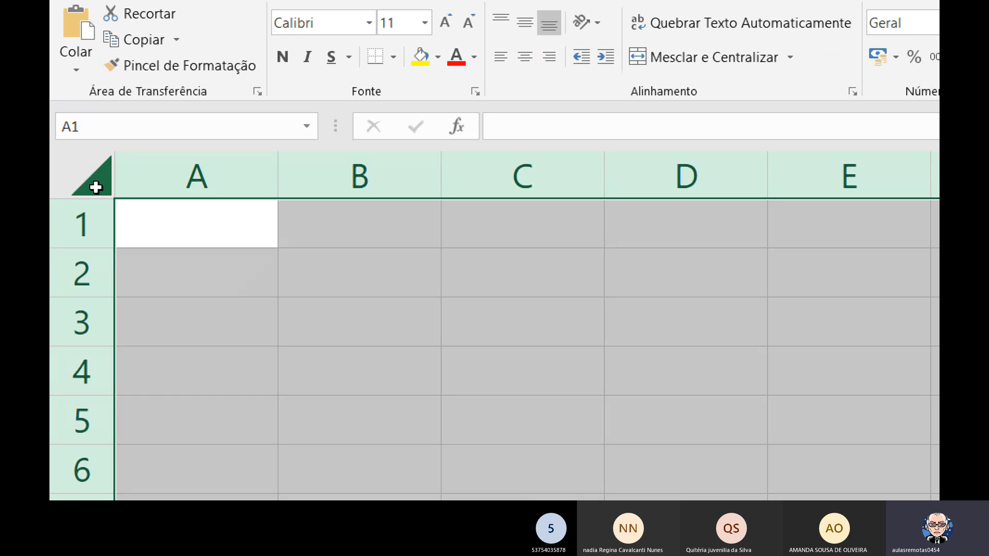
Clear the whole-sheet selection by selecting A1, select A15 further down, and return to cell A1.
click(171, 234)
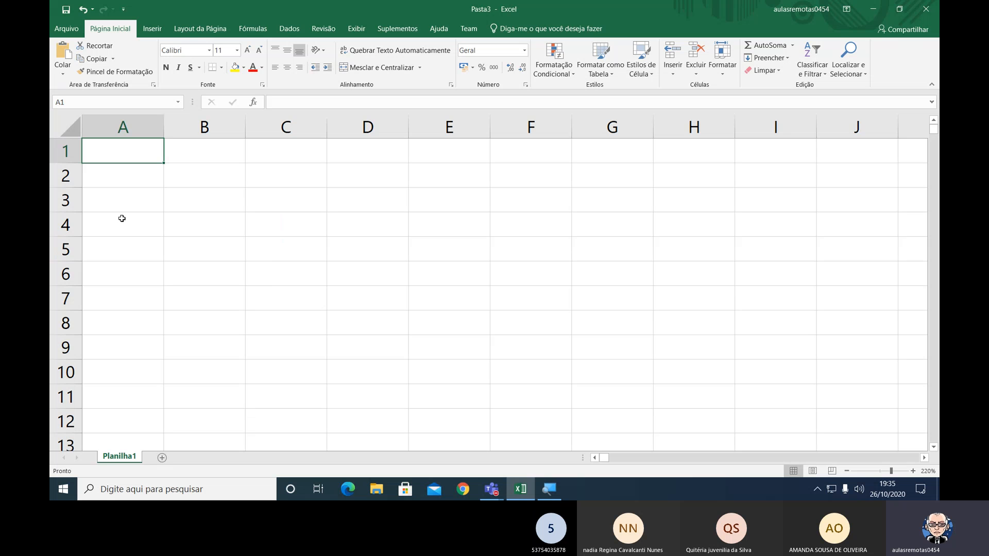
scroll(121, 344, down, 2)
click(116, 341)
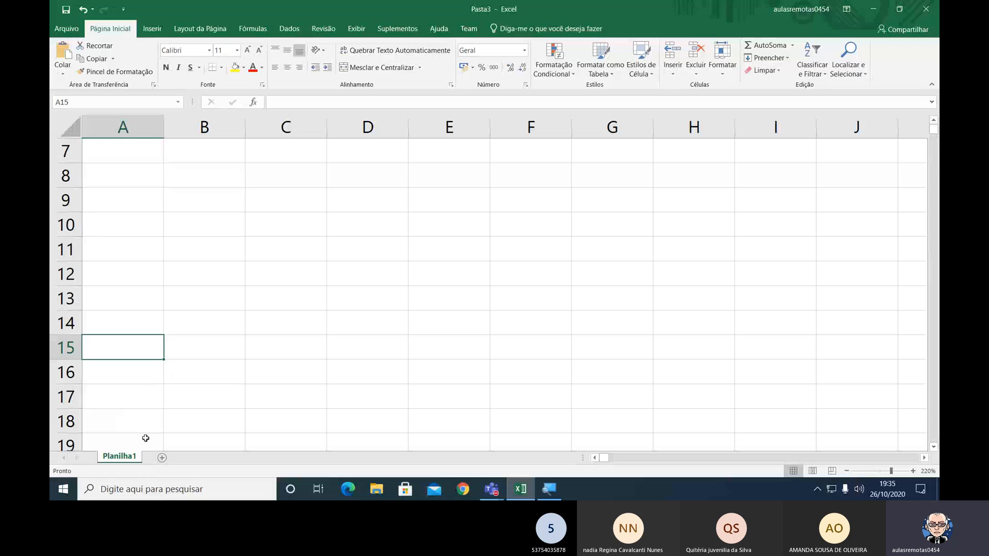
scroll(222, 280, up, 2)
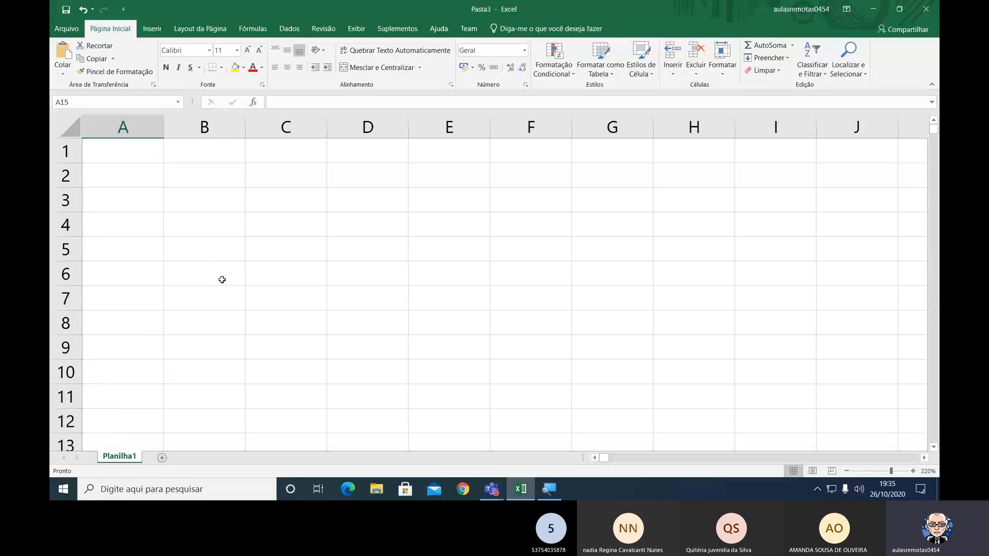
click(158, 162)
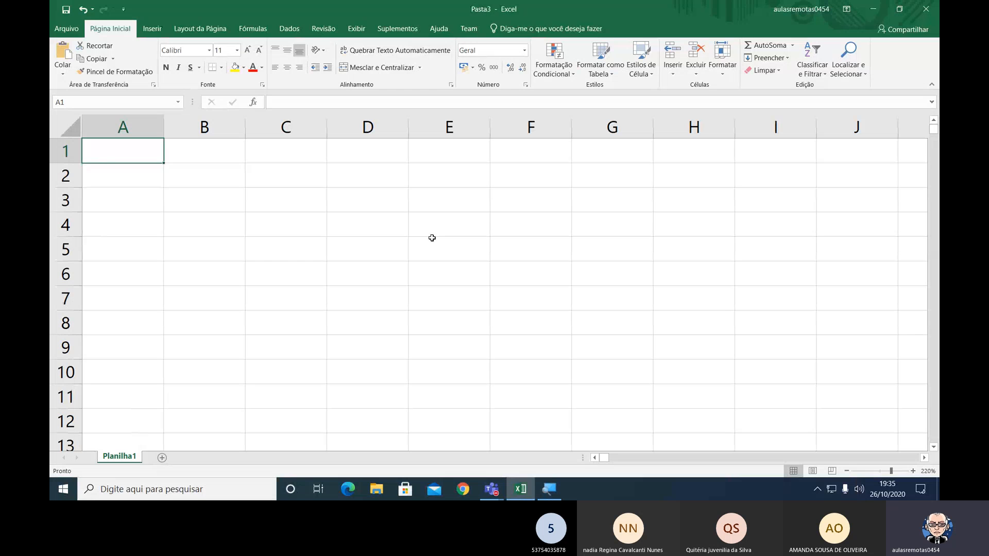
Start saving the workbook and name the file Controle de Funcionários.
key(ctrl+1)
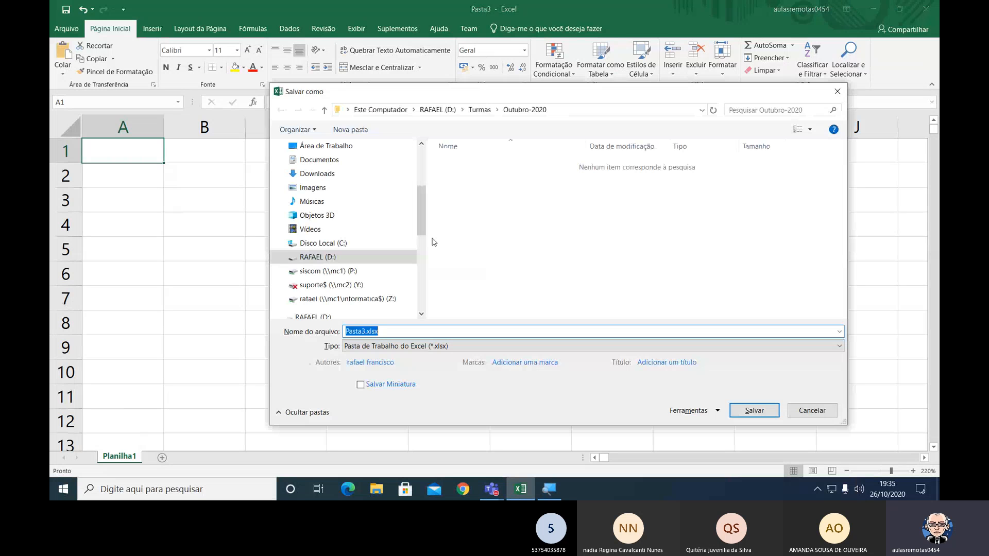
text(Controle de Funcionários)
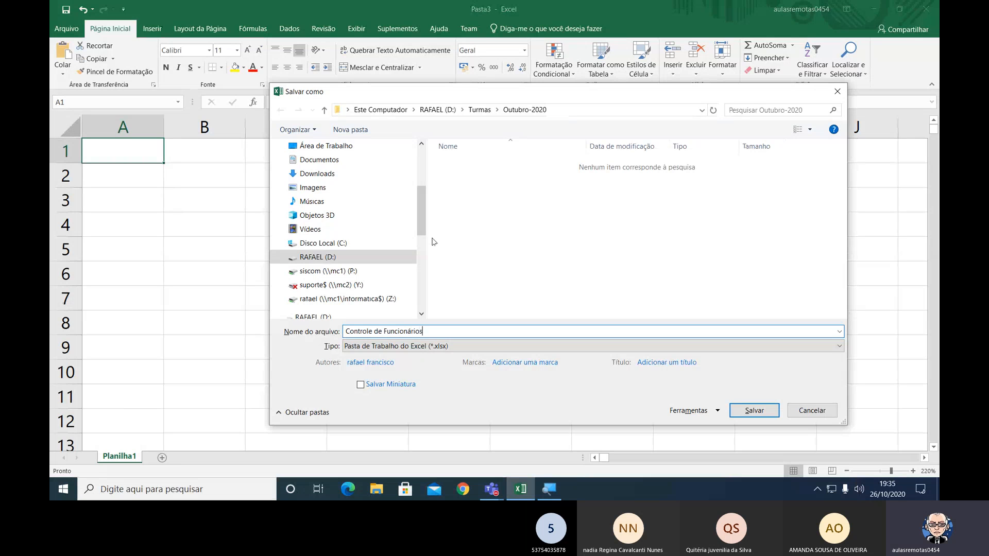
Set the save location to the folder Aulas on-line > SE190-20002 > Excel on drive D.
click(330, 258)
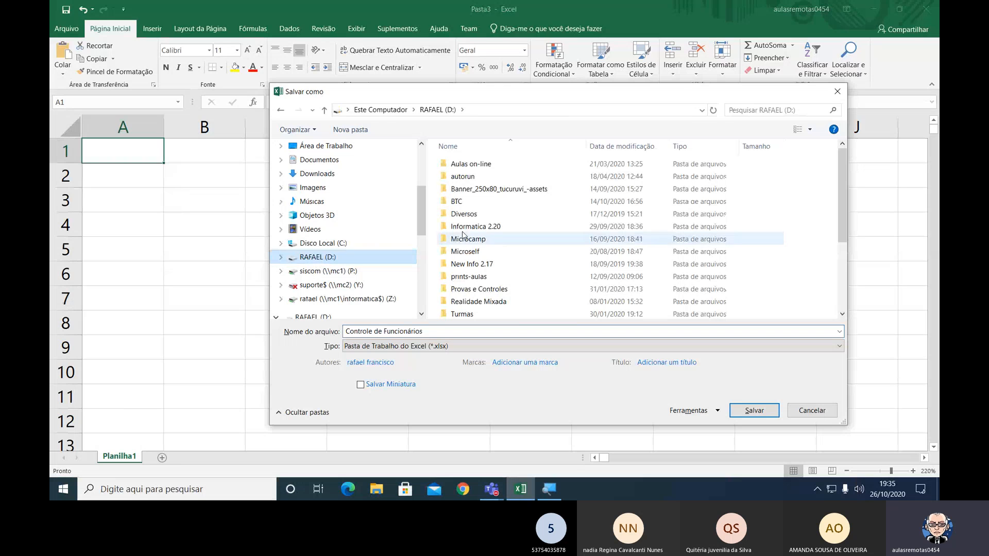
click(487, 164)
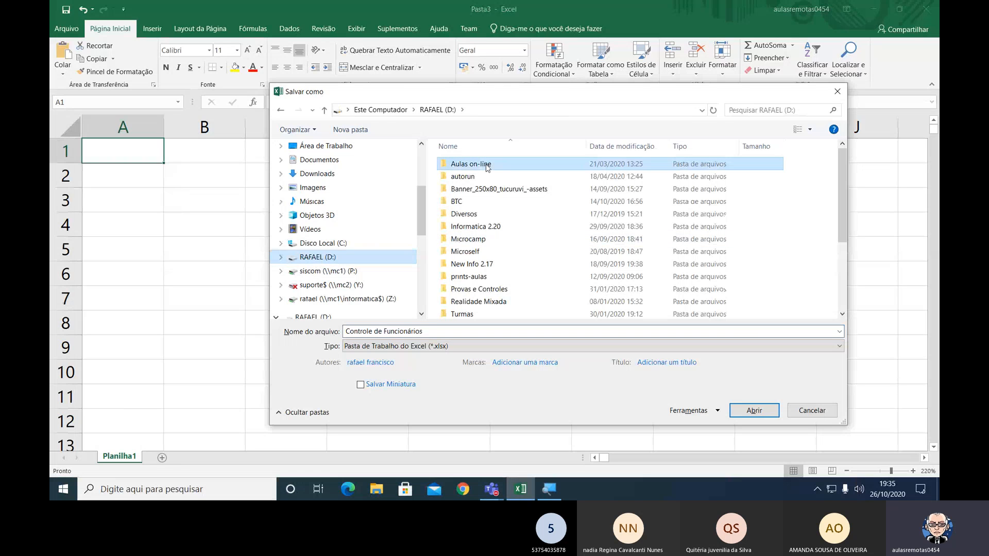
double_click(487, 166)
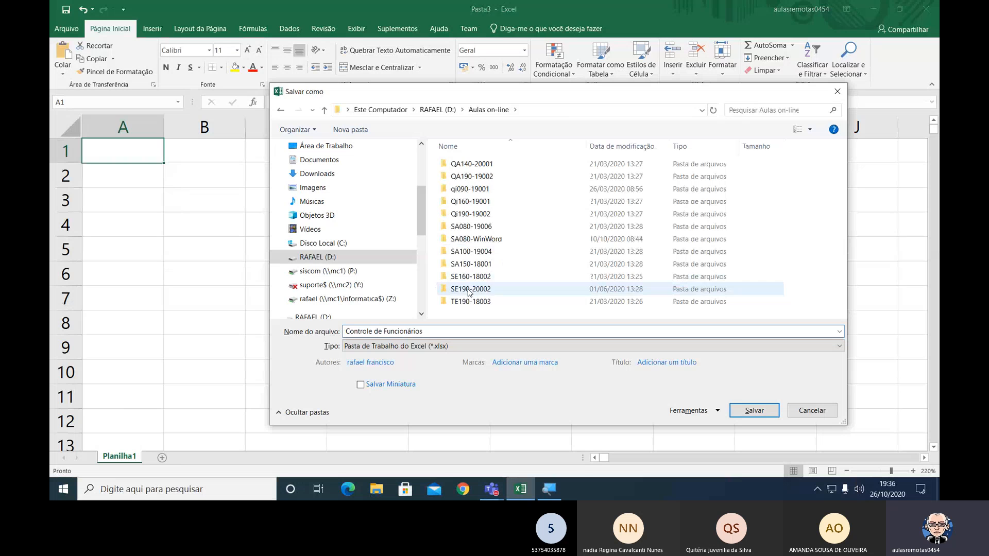
double_click(469, 292)
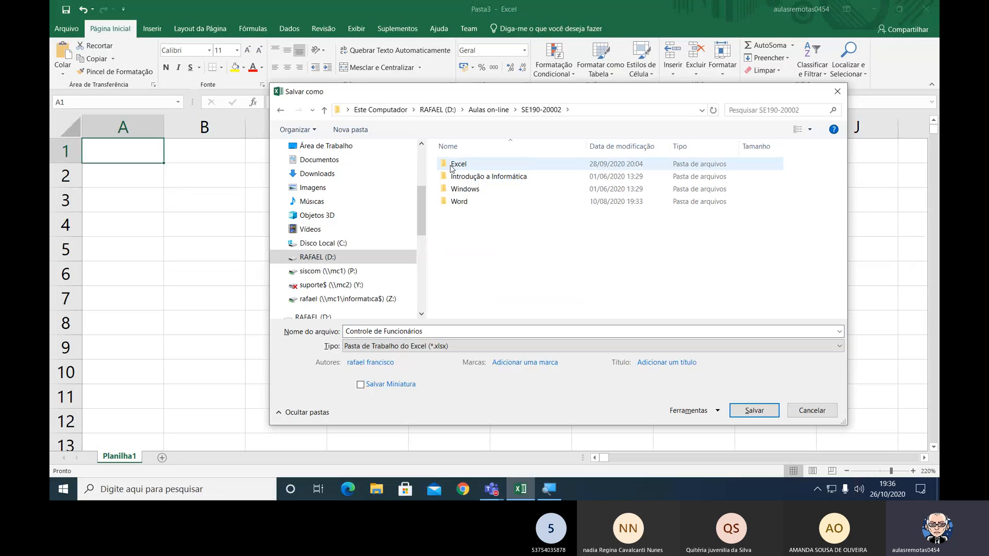
double_click(455, 166)
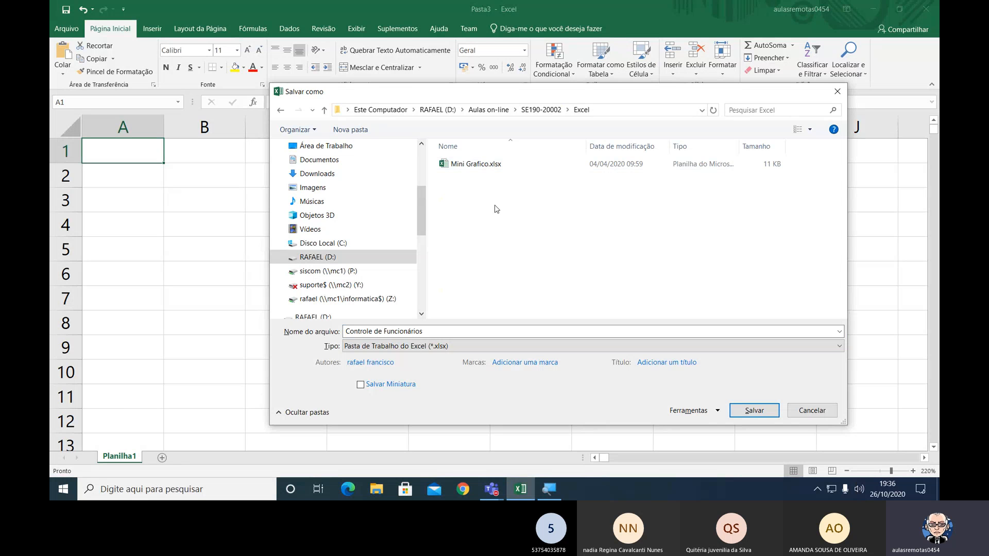
Permanently delete the file Mini Grafico.xlsx from the Excel folder.
click(495, 167)
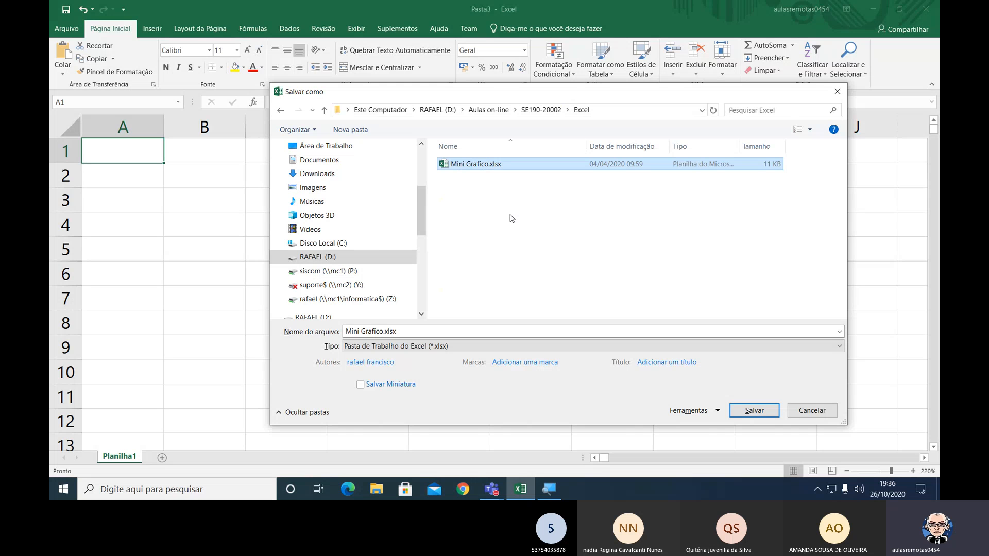
key(Delete)
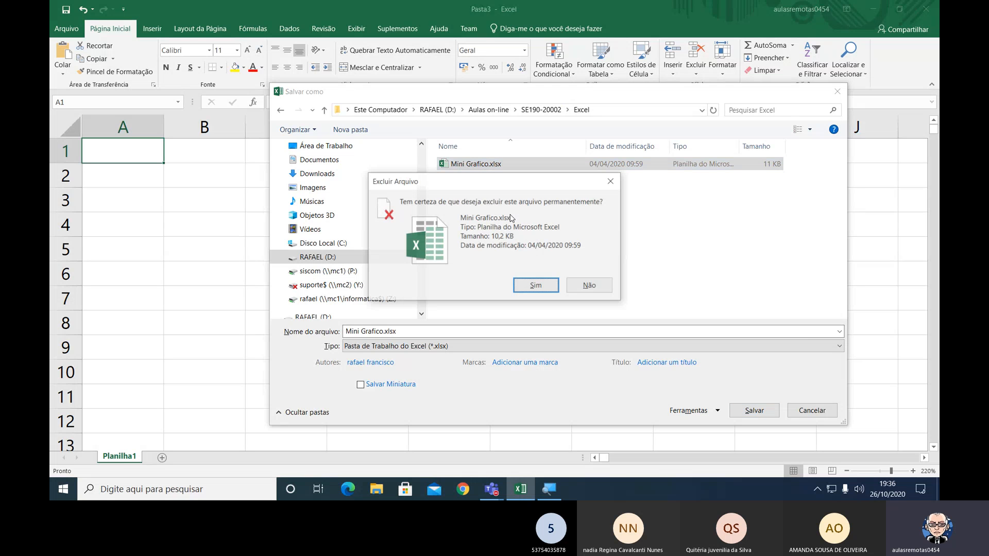
key(Return)
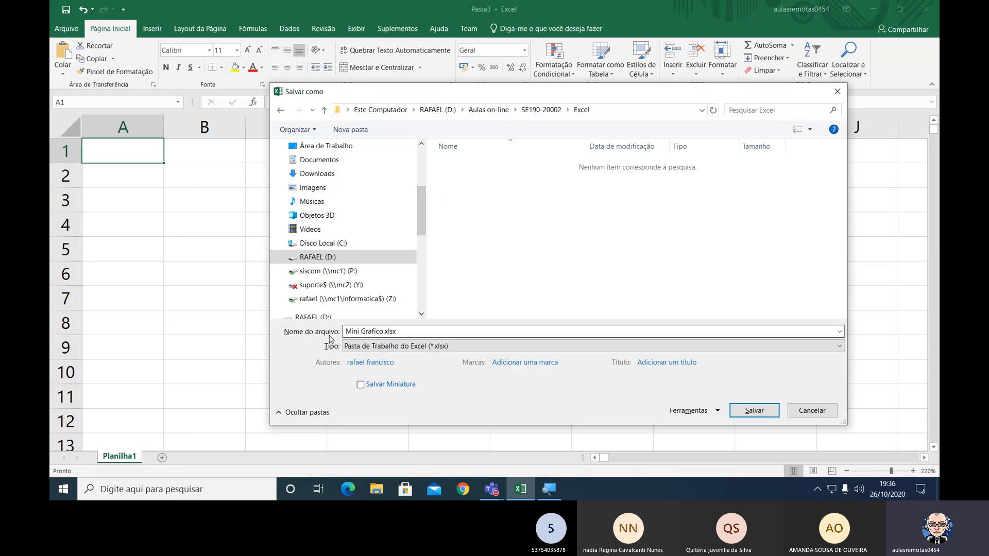
Replace the proposed file name with Controle de Funcionários, keeping the Excel workbook (*.xlsx) type.
click(421, 330)
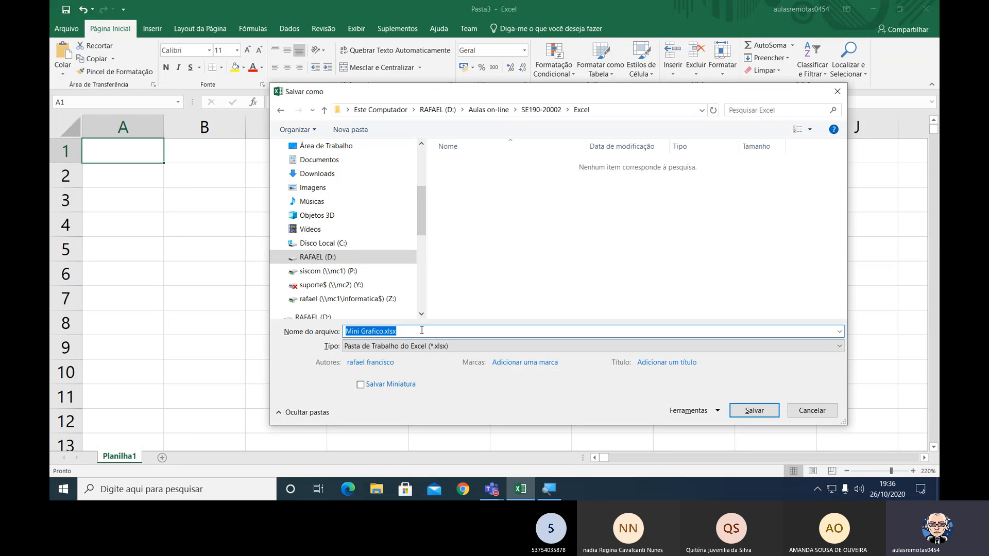
key(BackSpace)
text(Contr)
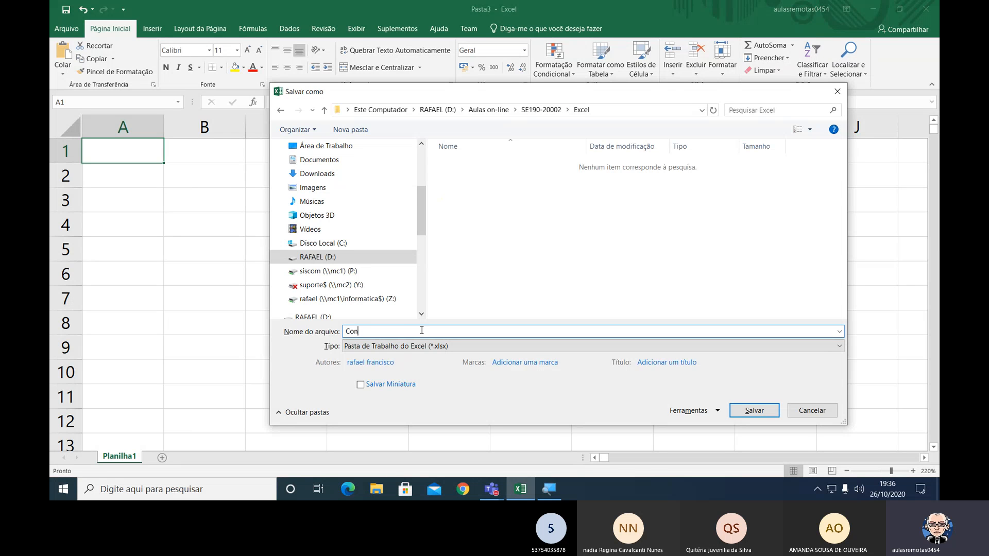
text(ole de Funcionários)
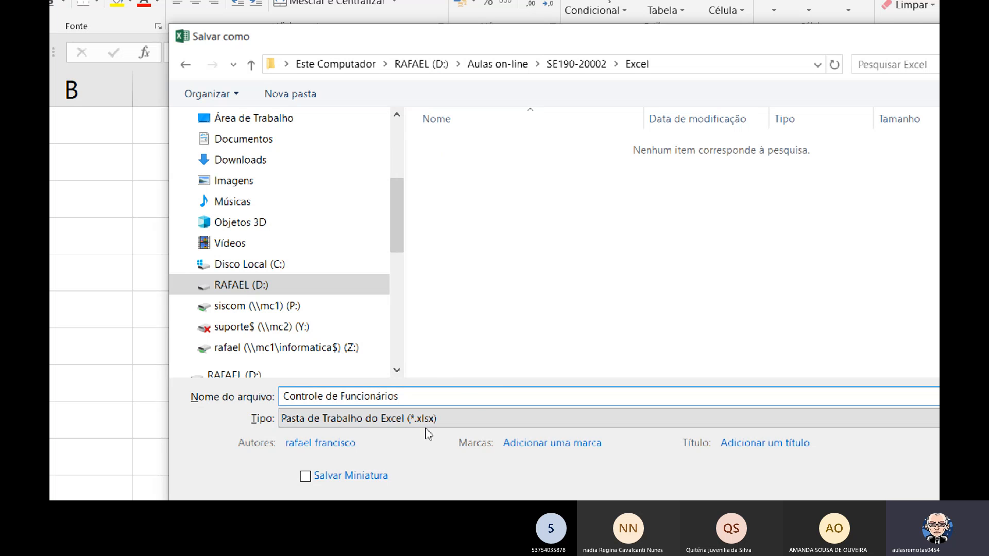
key(ctrl)
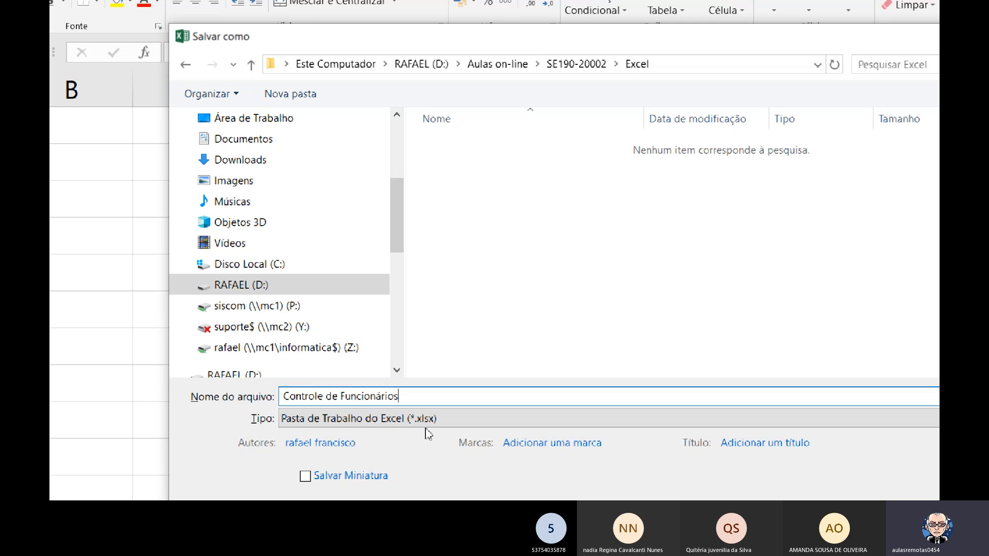
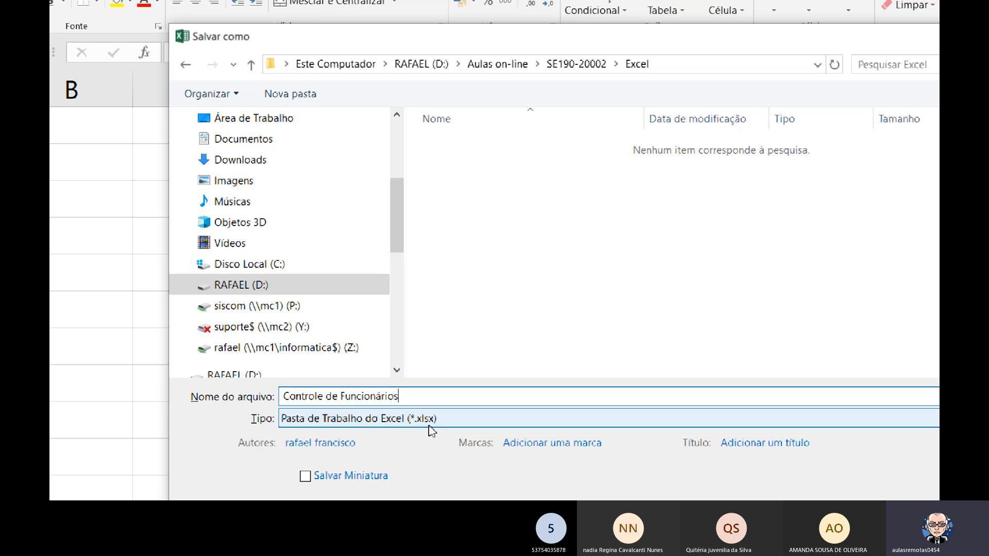
Add the .xlsx extension to the file name and save the workbook as Controle de Funcionários.xlsx in the Excel folder.
text(.xlsx)
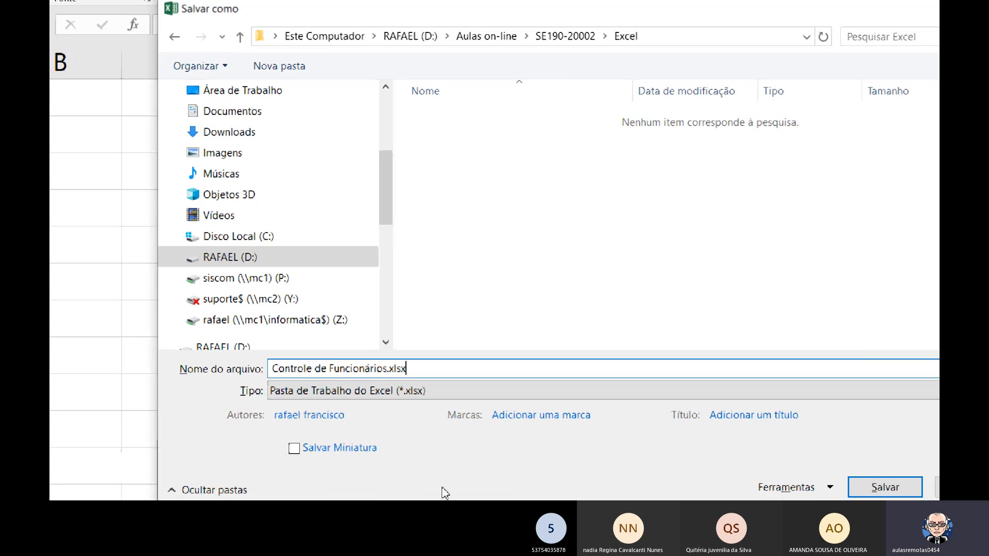
click(884, 488)
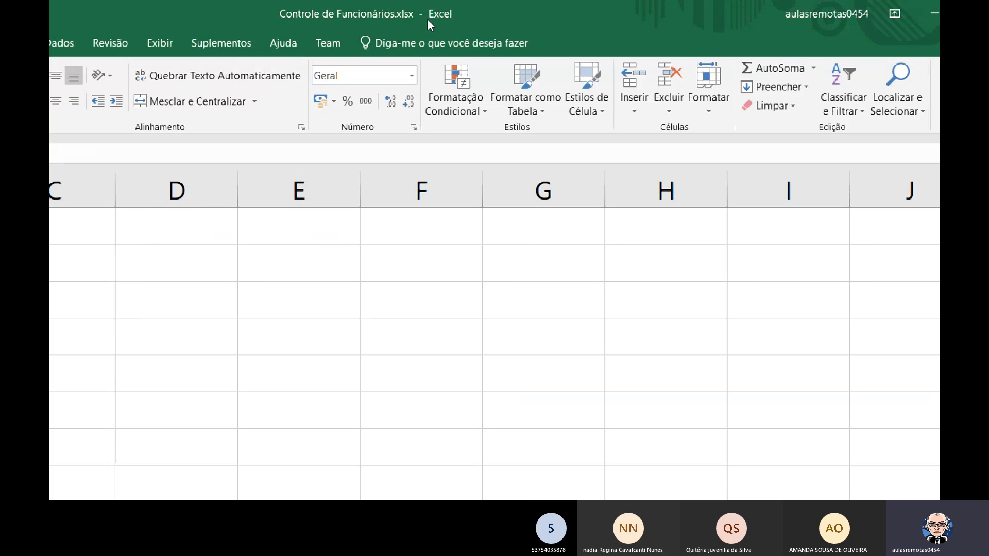
Merge and center the cells A1 to C1.
key(ctrl)
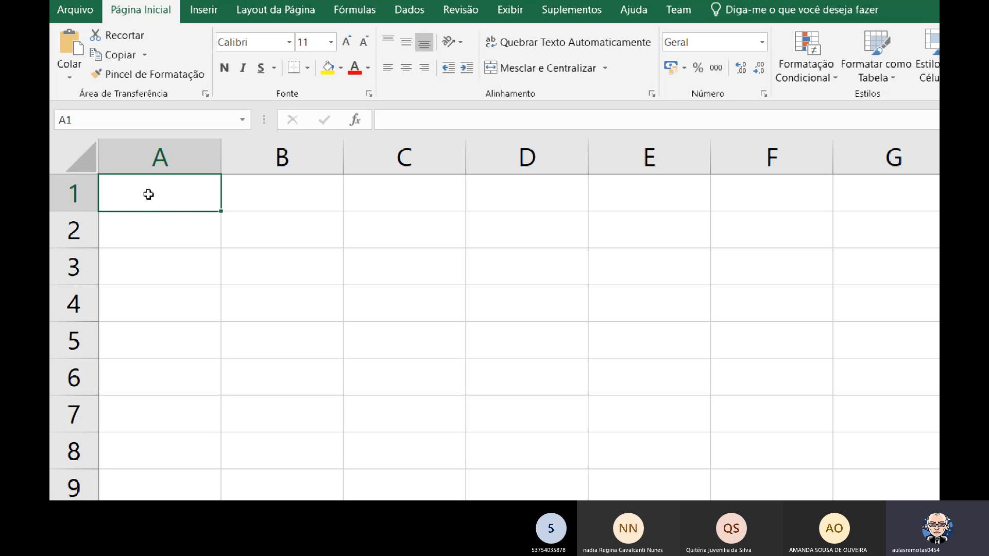
drag(148, 194, 382, 194)
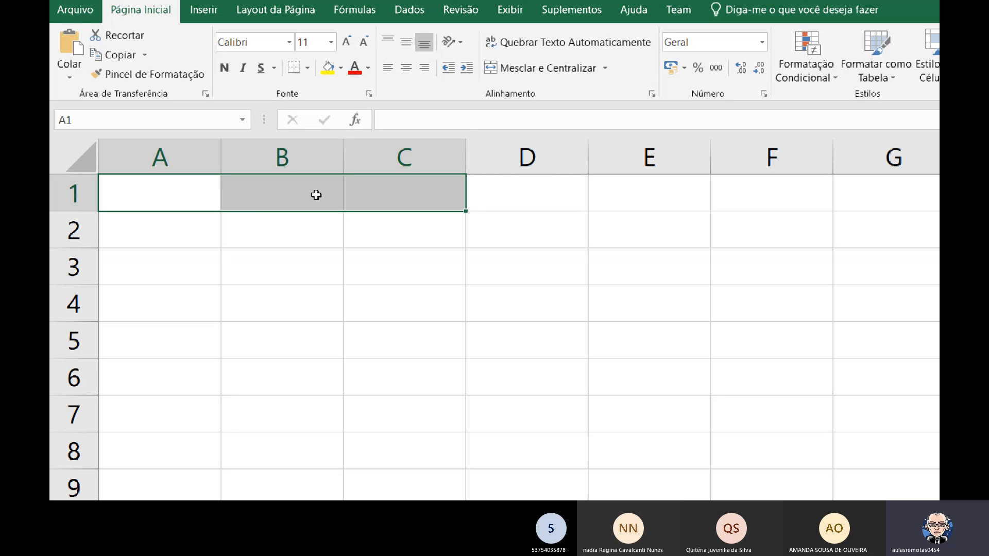
click(139, 184)
drag(268, 209, 409, 325)
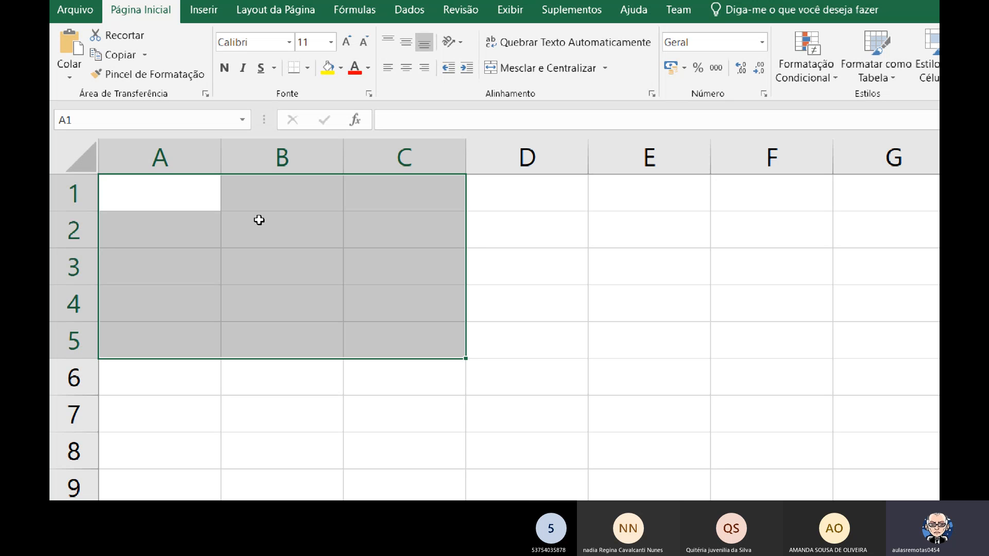
click(147, 185)
drag(148, 186, 380, 184)
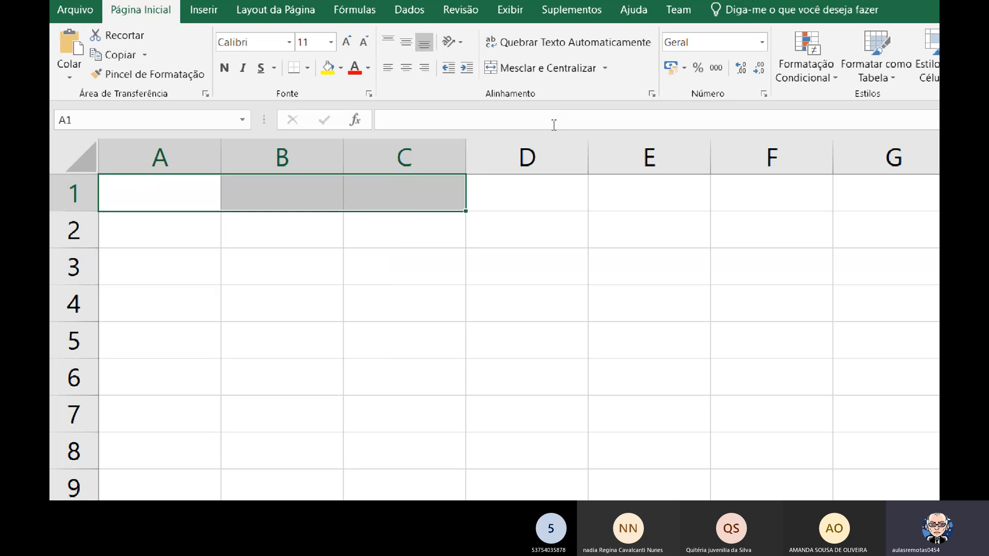
click(560, 78)
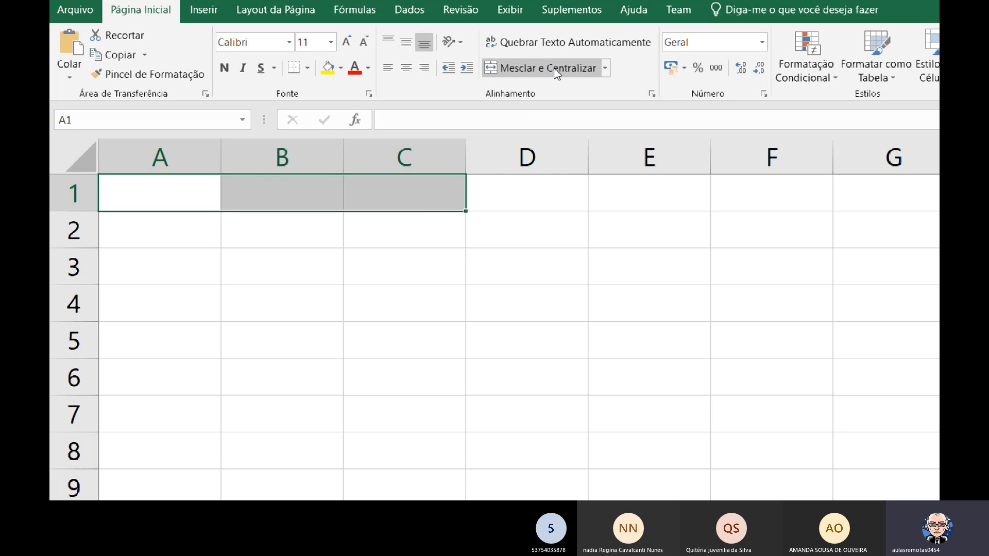
click(555, 71)
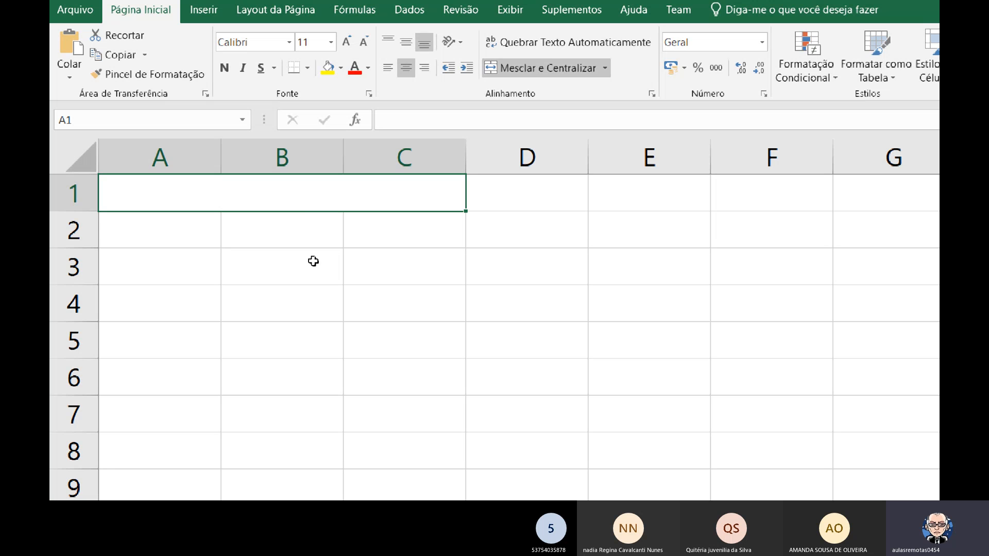
Enter the title Controle de Funcionários in the merged cell A1.
text(Controle)
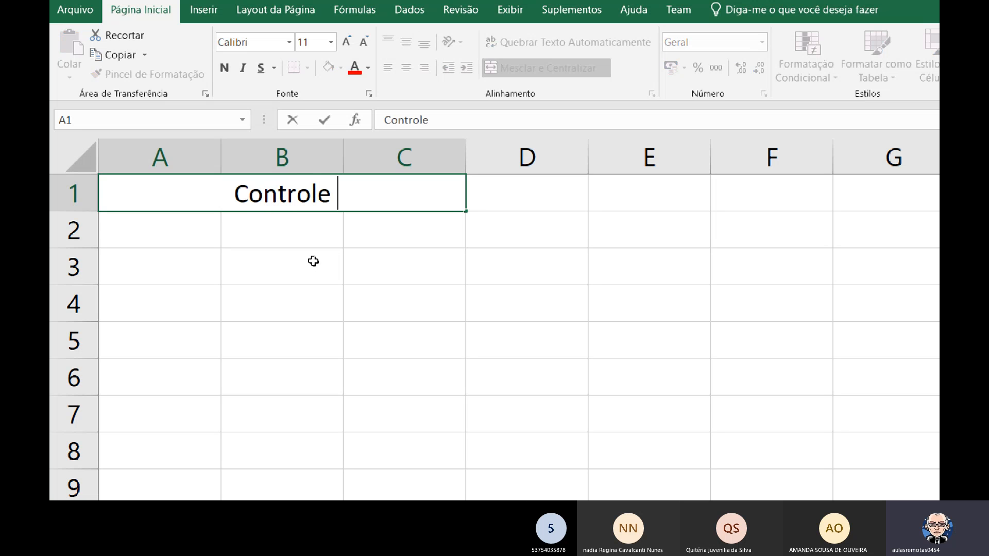
text( de )
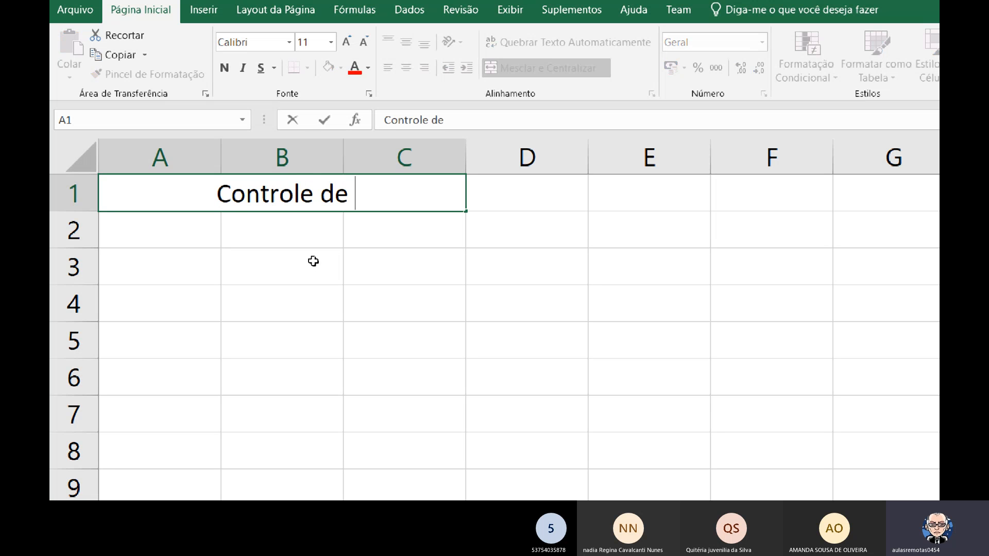
text(Fun)
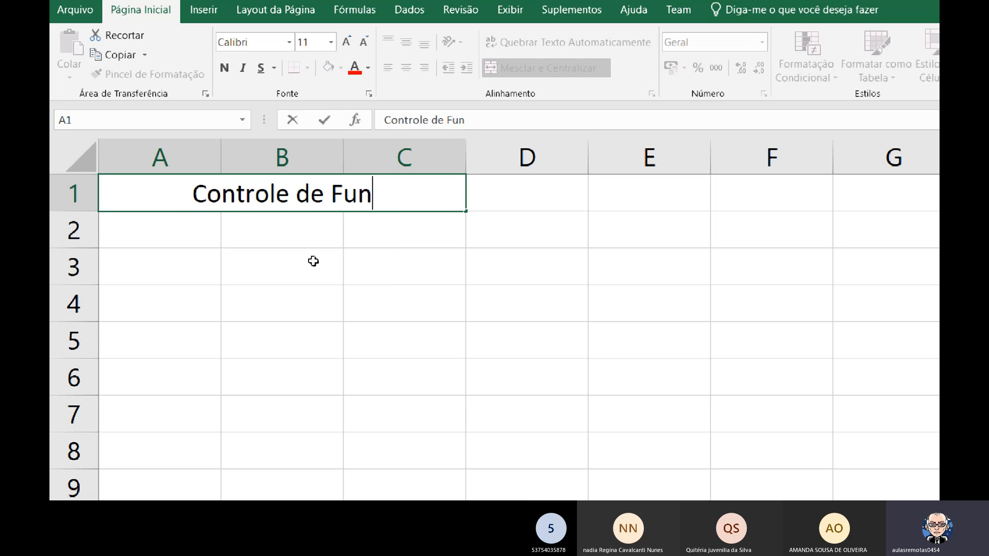
text(cionários)
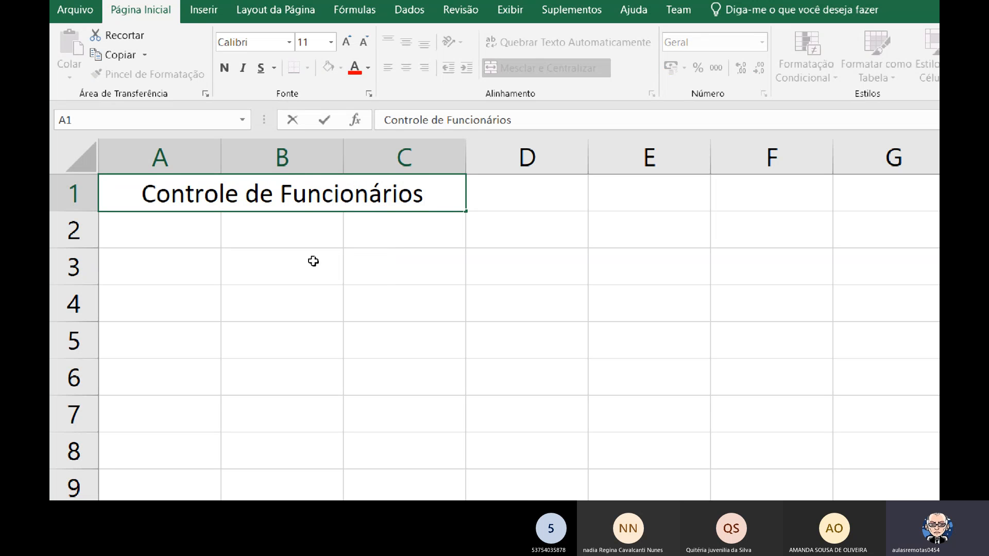
key(Return)
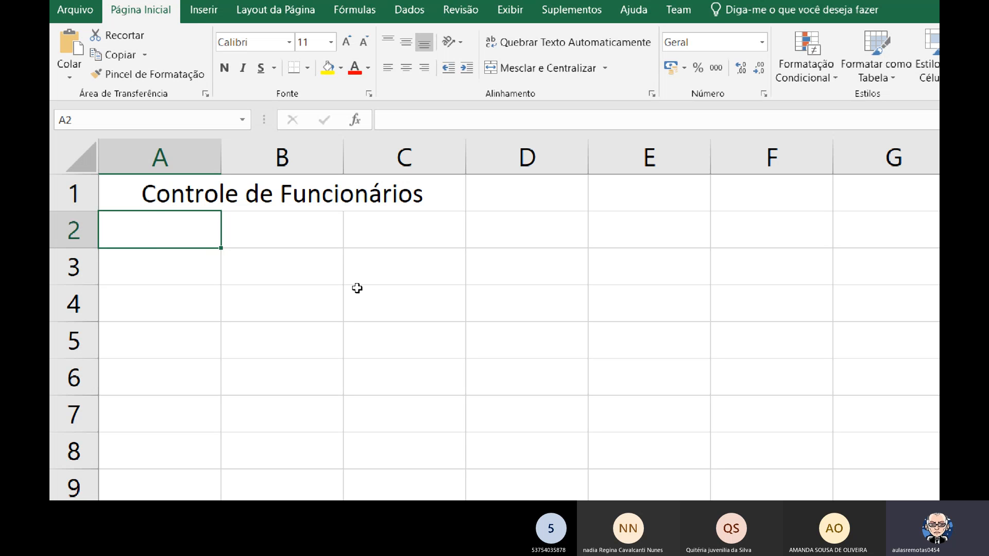
Move the active cell around and through the merged title to examine how it behaves as one cell, ending on A1.
key(Right)
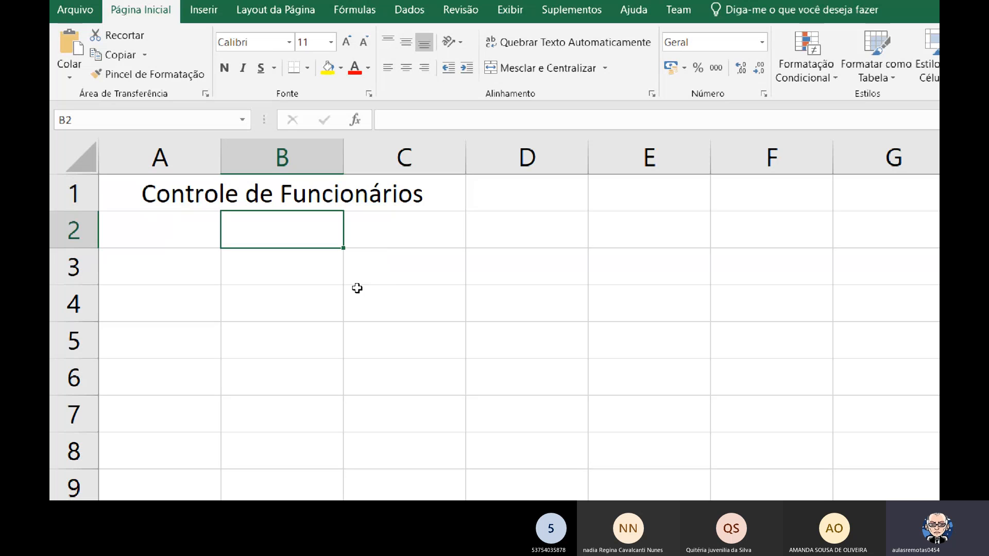
key(Right)
key(Right)
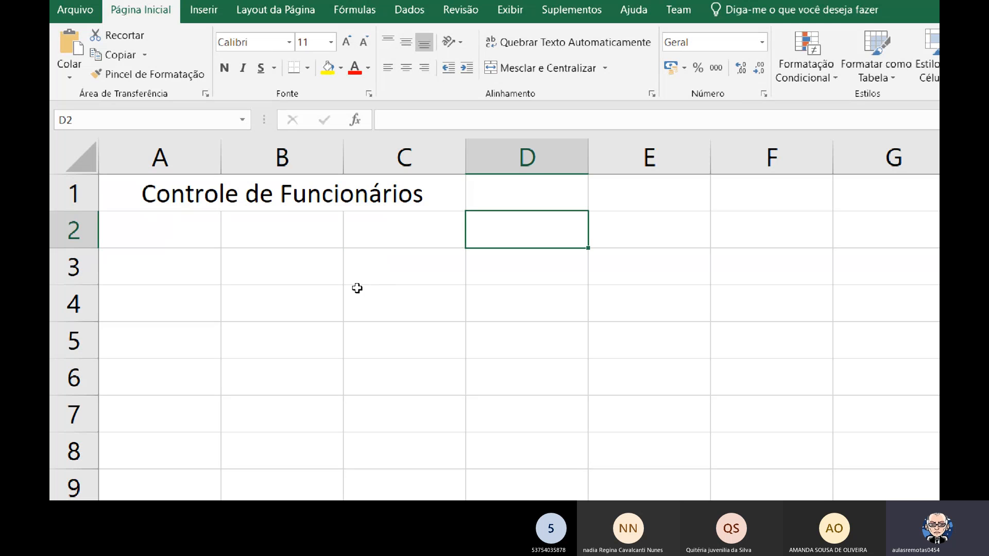
key(Right)
key(Left)
key(Left)
key(Left)
key(Left)
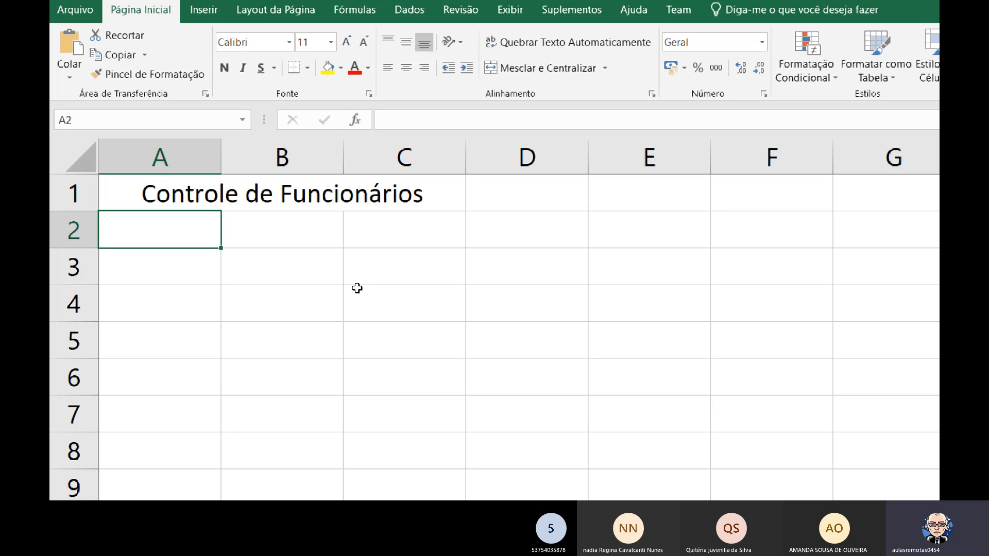
key(Up)
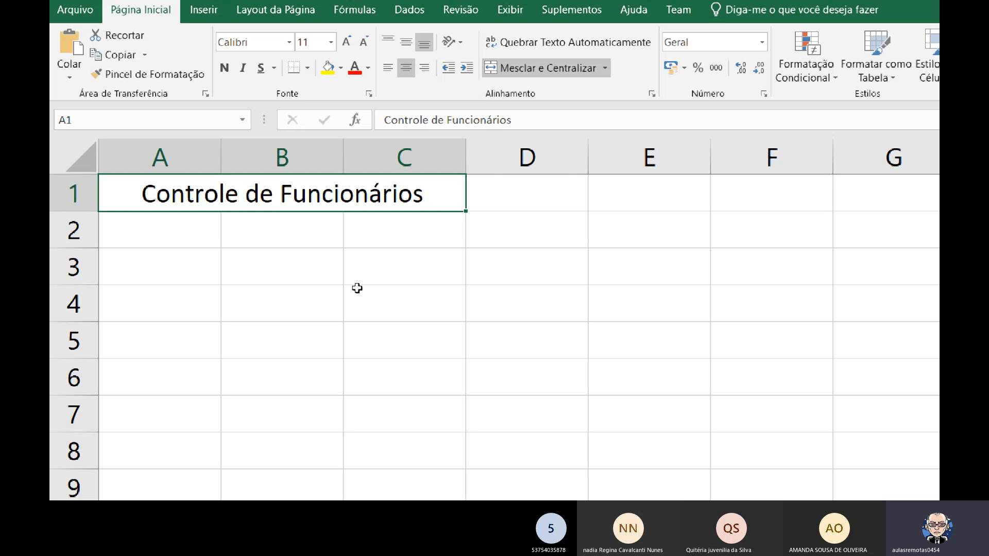
key(Right)
key(Right)
key(Down)
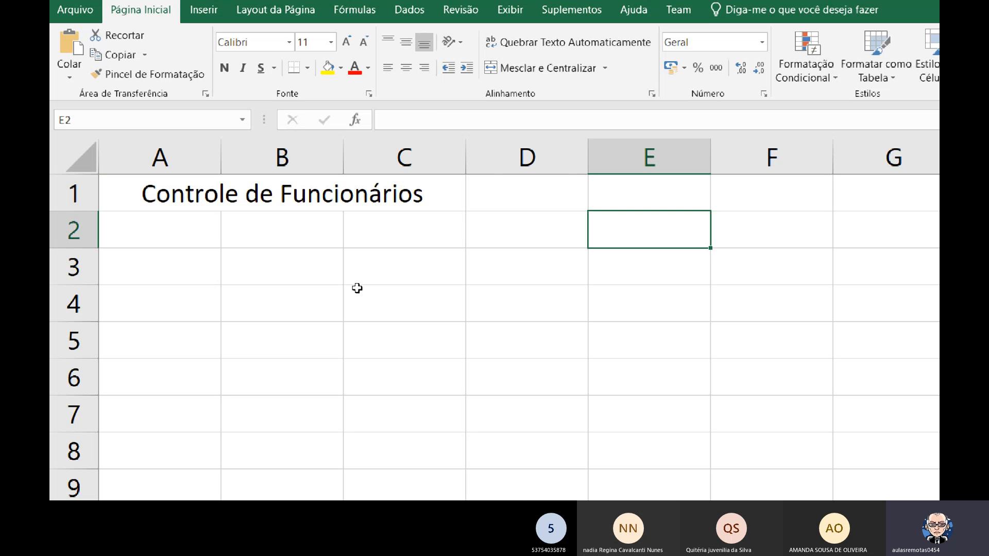
key(Down)
key(Home)
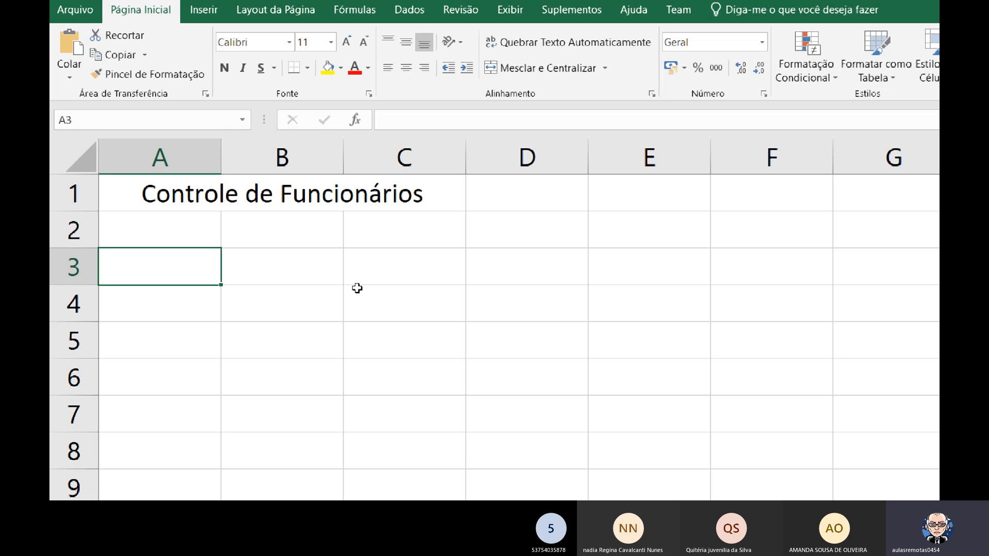
key(Up)
key(Up)
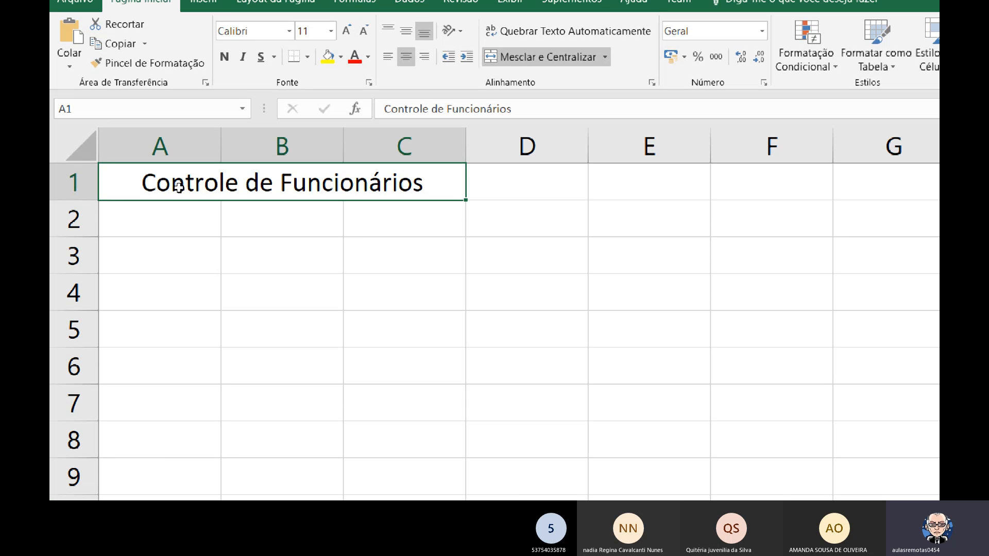
Apply all borders to the range A1:C8 and deselect the range to check the table.
mouse_move(177, 184)
mouse_down()
mouse_move(294, 258)
mouse_move(371, 451)
mouse_up()
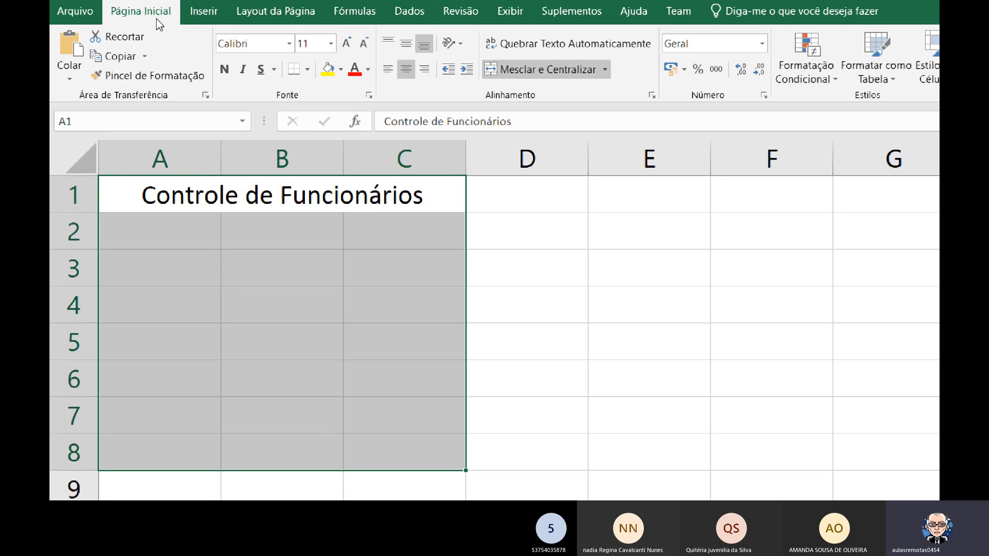
key(ctrl)
key(ctrl)
key(ctrl)
key(ctrl)
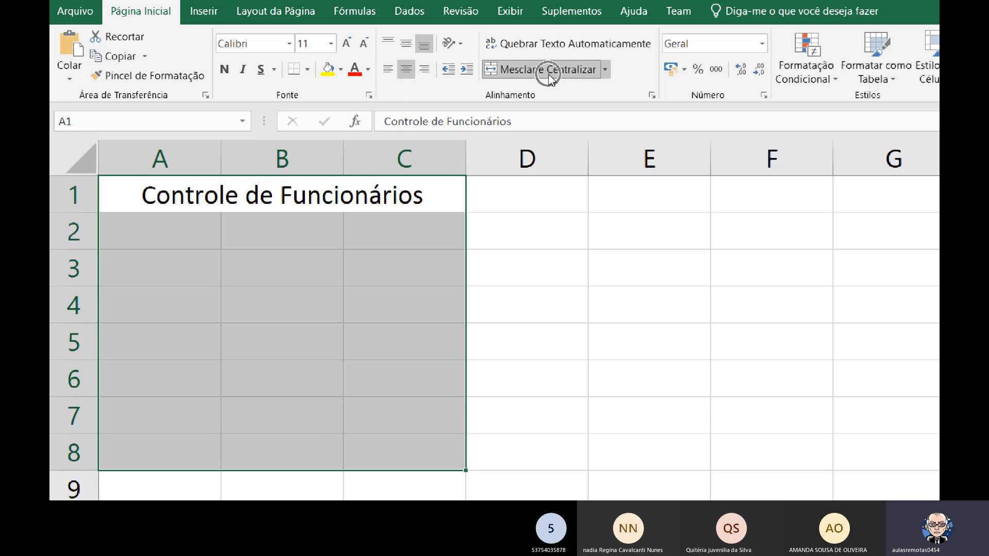
click(307, 73)
click(335, 216)
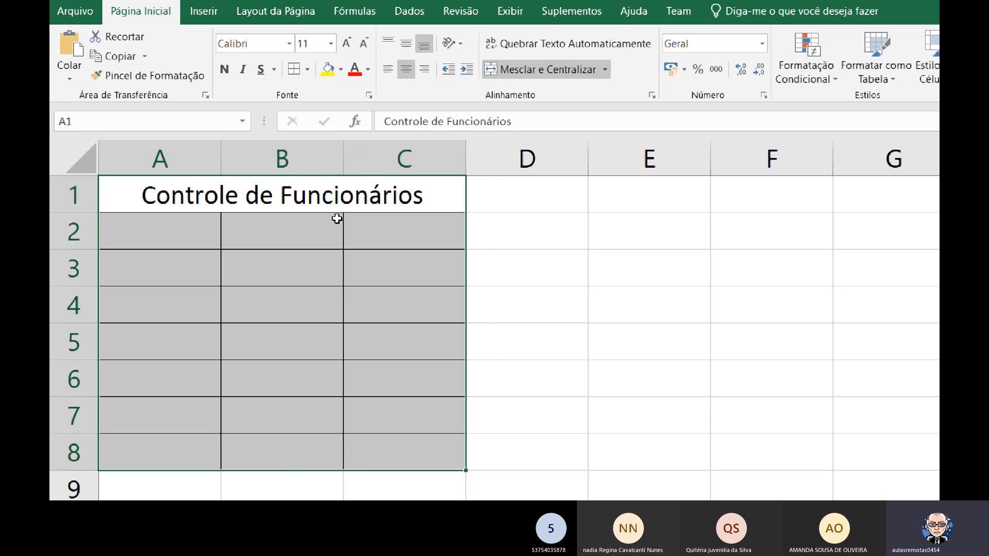
click(356, 245)
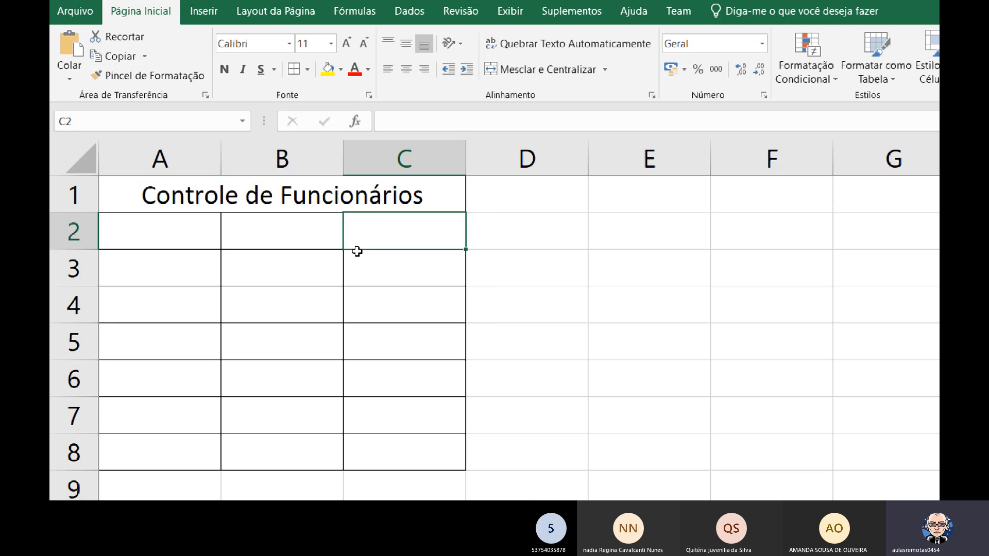
click(148, 221)
click(170, 194)
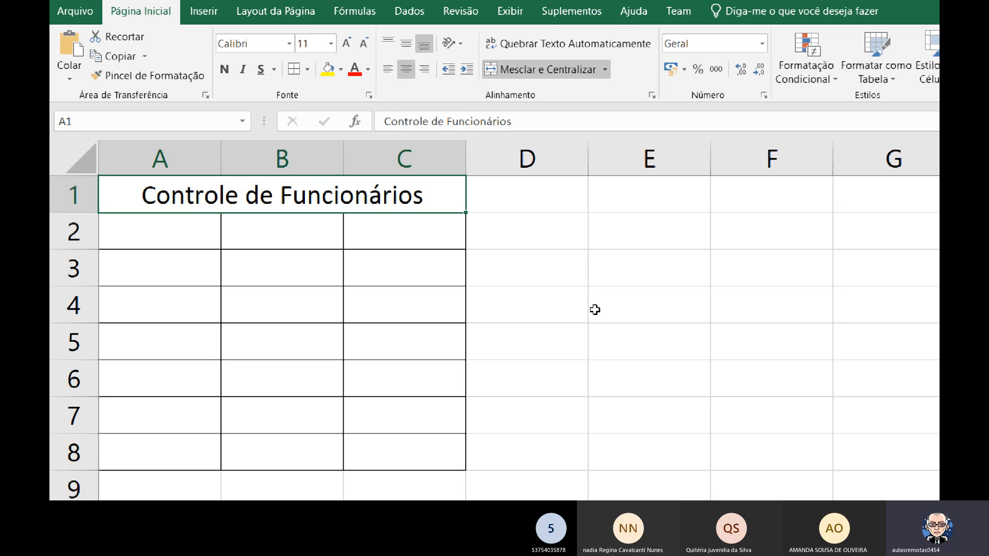
click(672, 317)
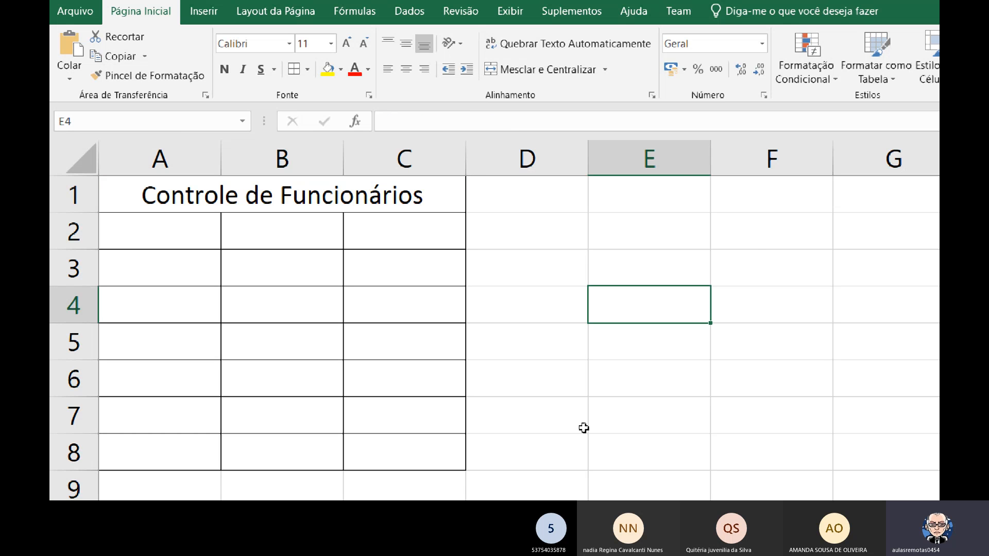
click(713, 253)
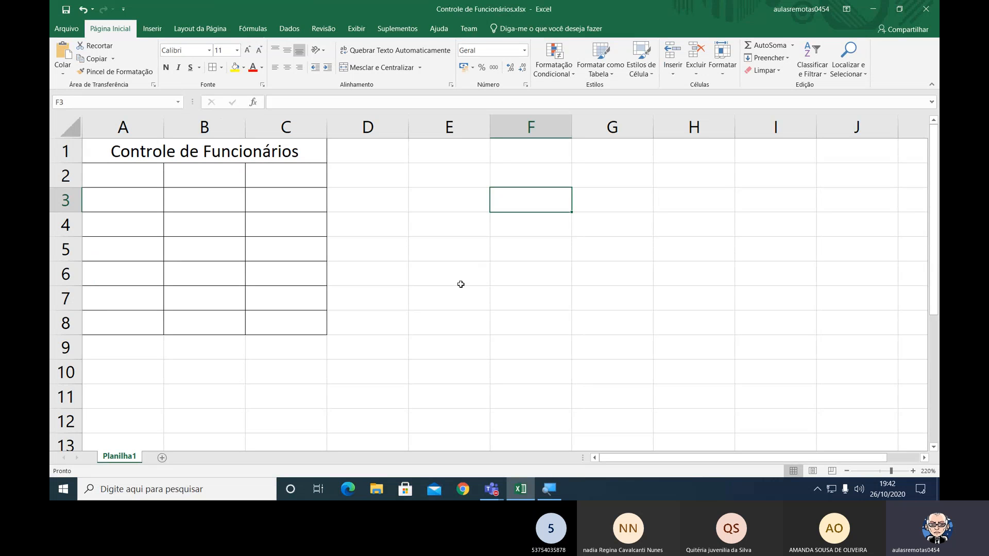
Examine the table in the print preview at enlarged size, keeping Orientação Retrato, and return to the worksheet without printing.
key(ctrl+p)
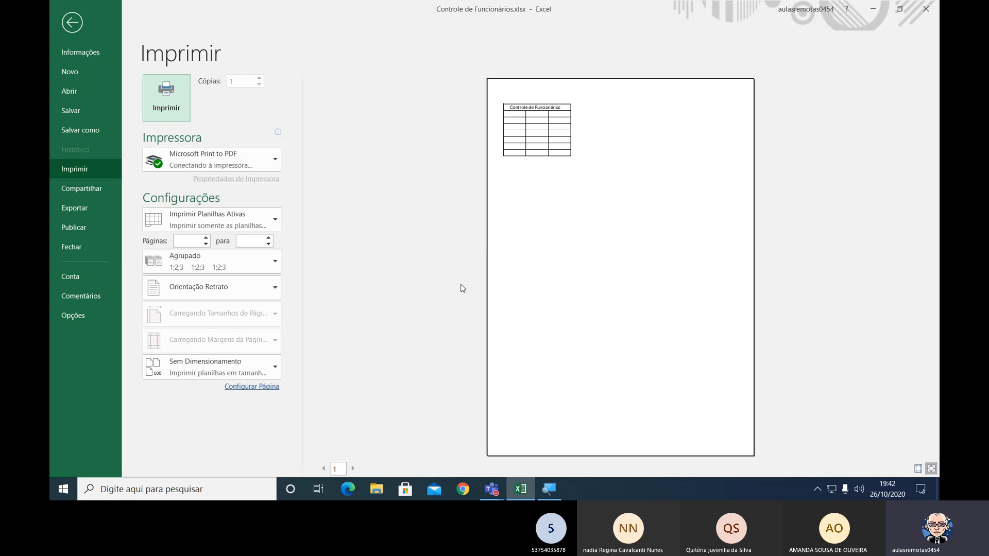
click(542, 172)
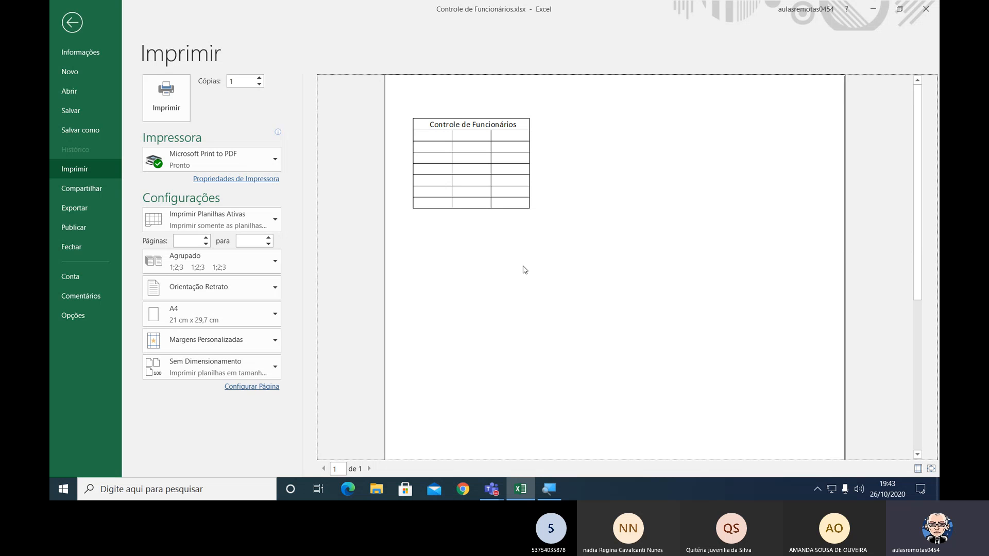
scroll(524, 269, down, 5)
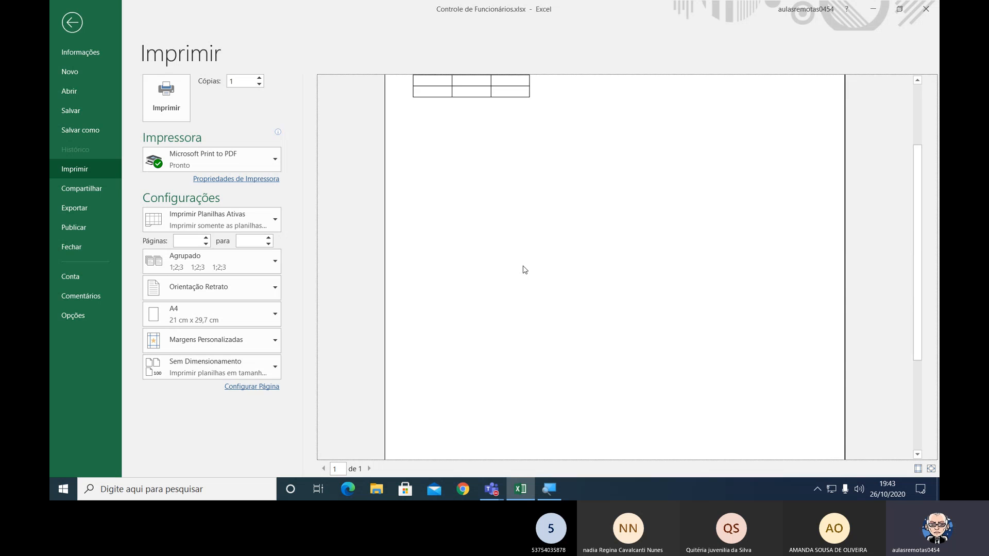
scroll(525, 269, down, 2)
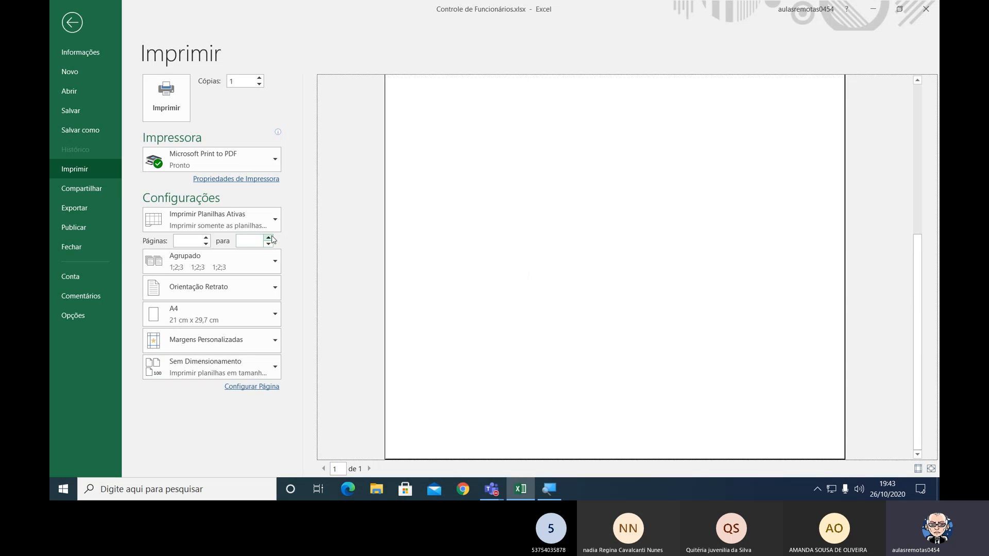
click(261, 290)
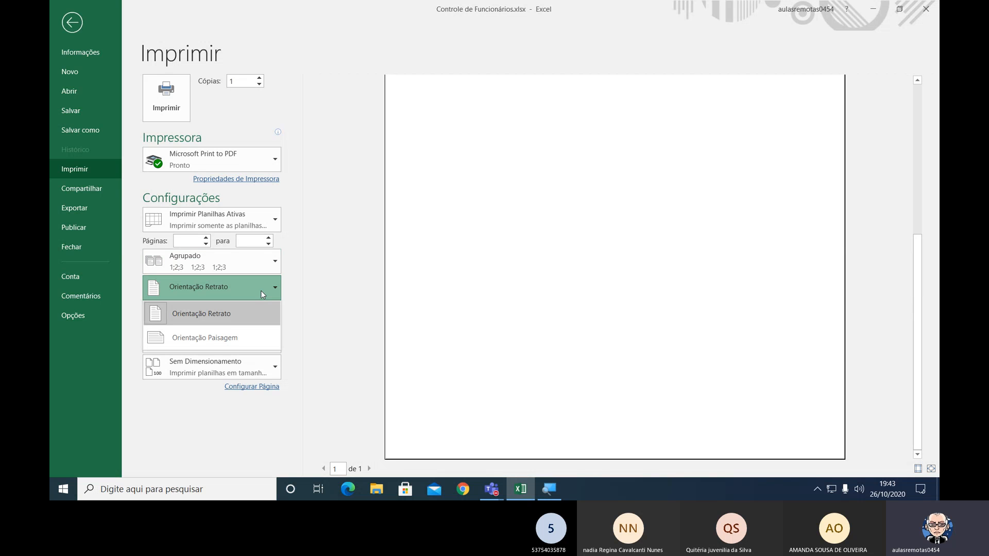
click(226, 319)
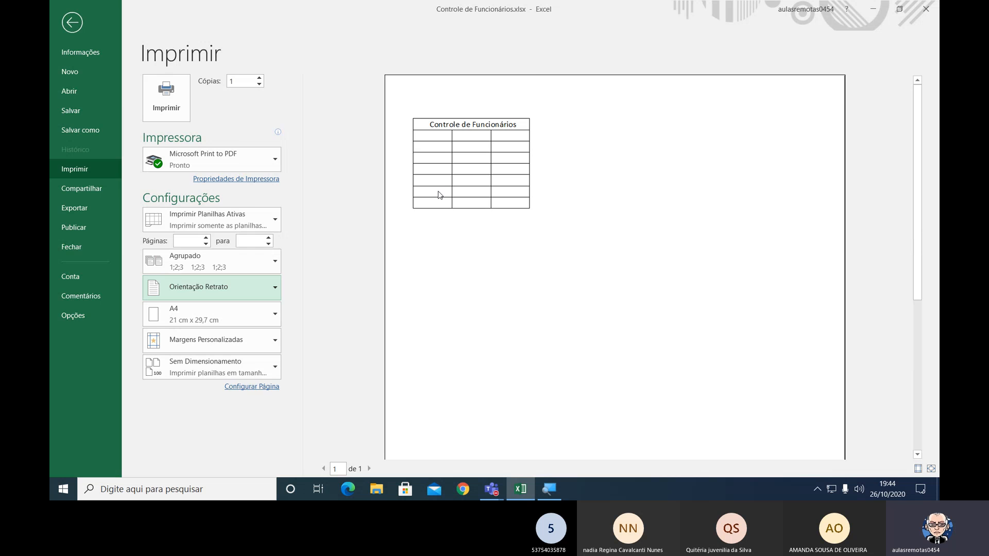
key(Escape)
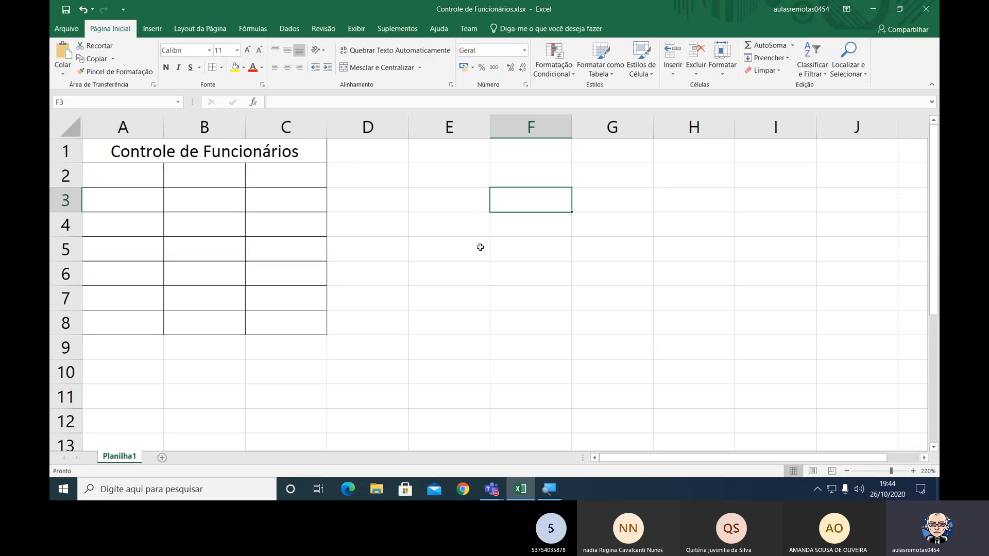
Hide the gridlines (Linhas de Grade) on the worksheet and return to the home formatting commands.
click(362, 30)
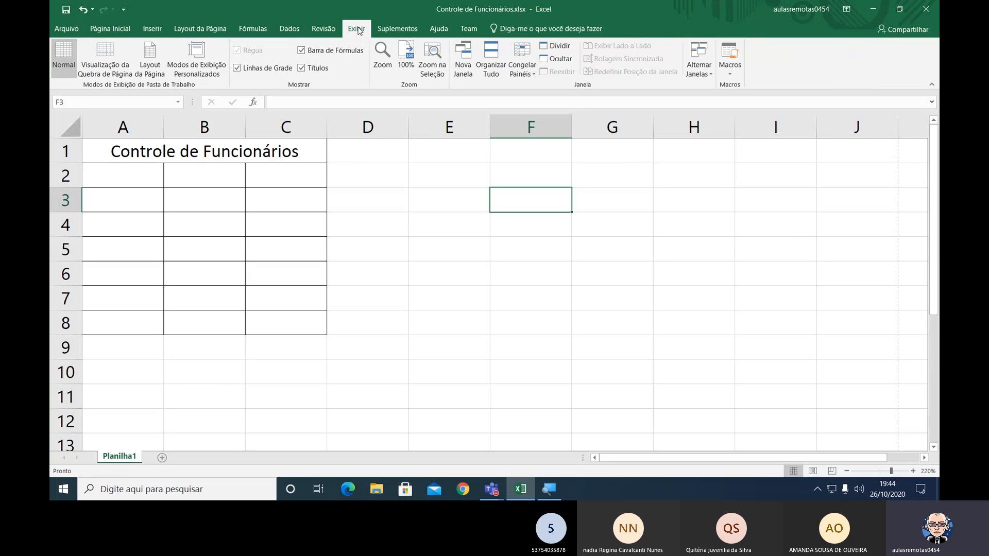
click(240, 72)
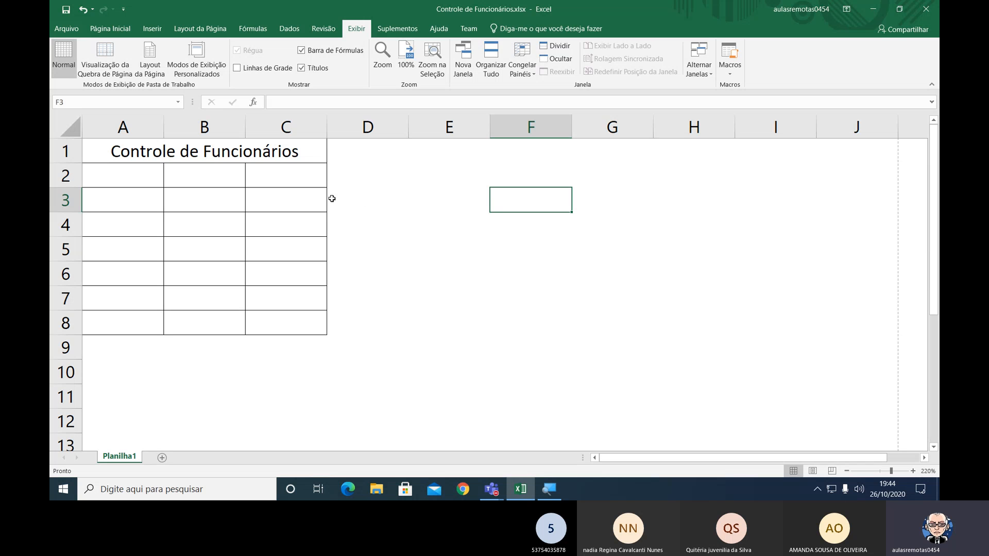
click(124, 30)
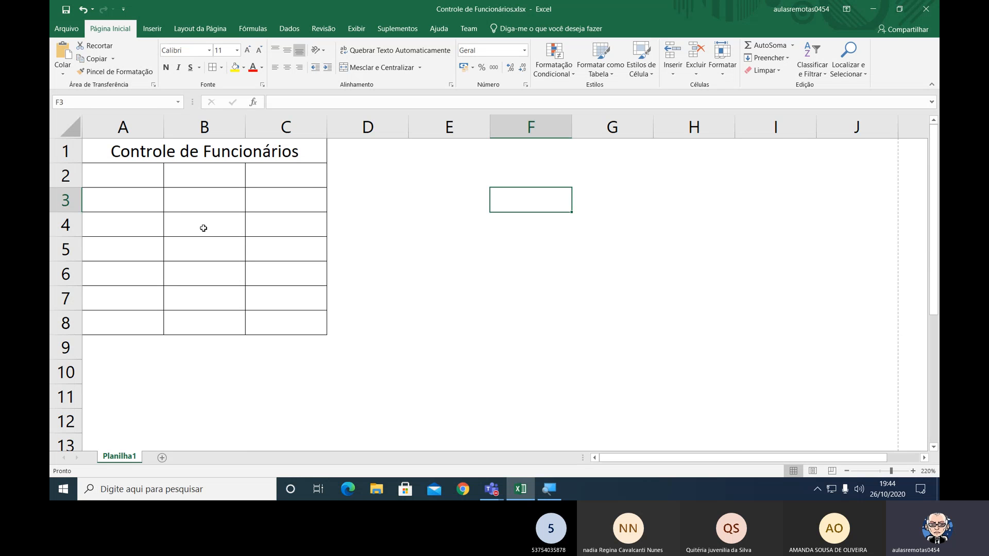
Make the title Controle de Funcionários in the merged cell A1 bold.
click(195, 156)
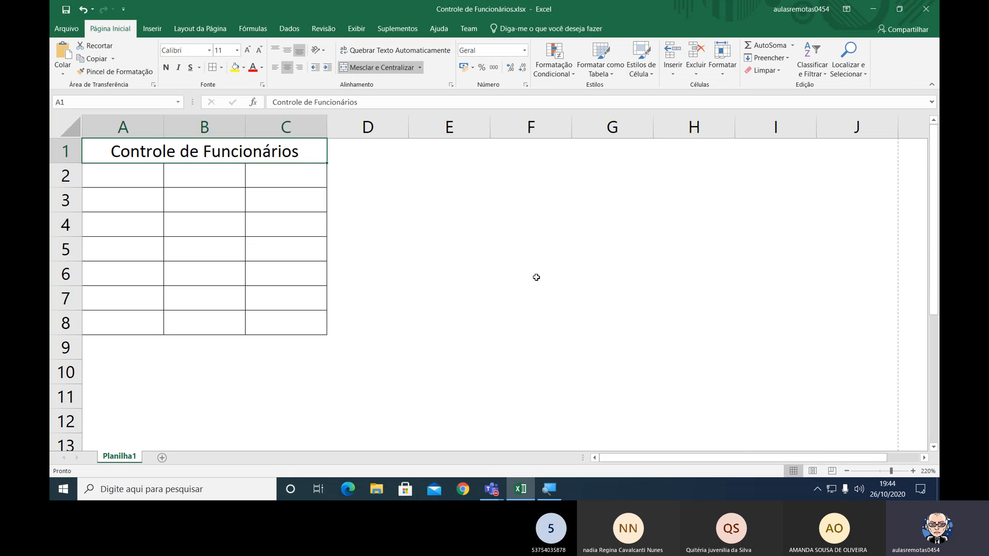
scroll(537, 277, down, 8)
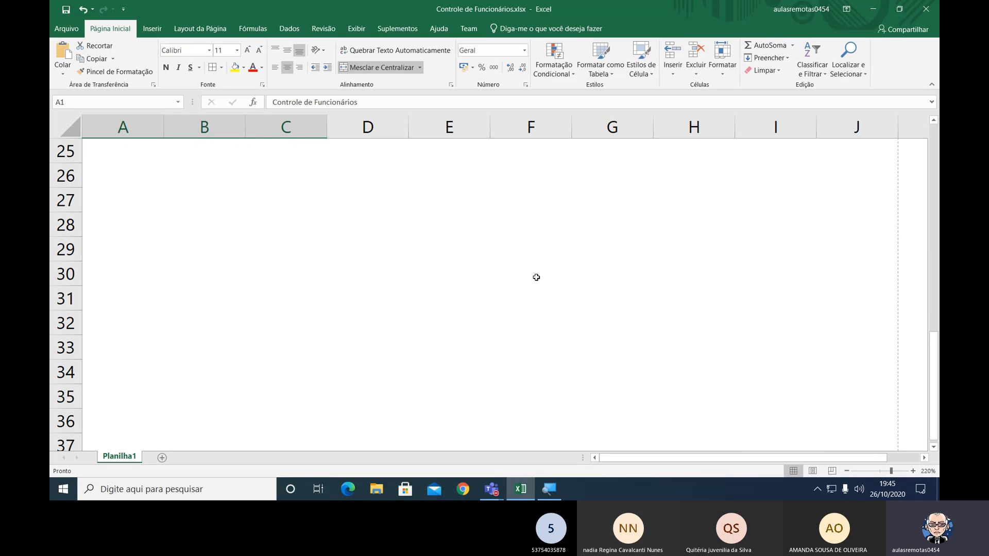
scroll(536, 277, up, 8)
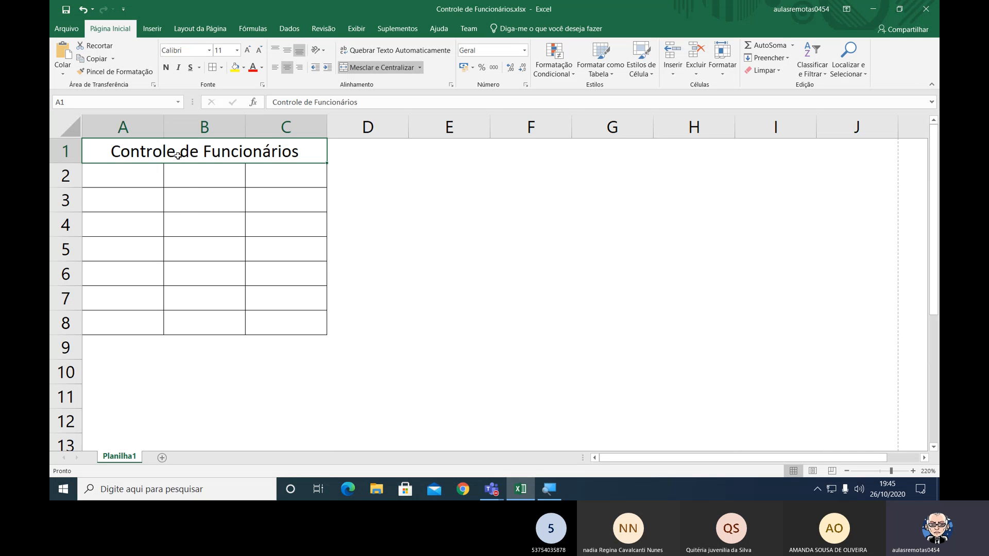
click(166, 69)
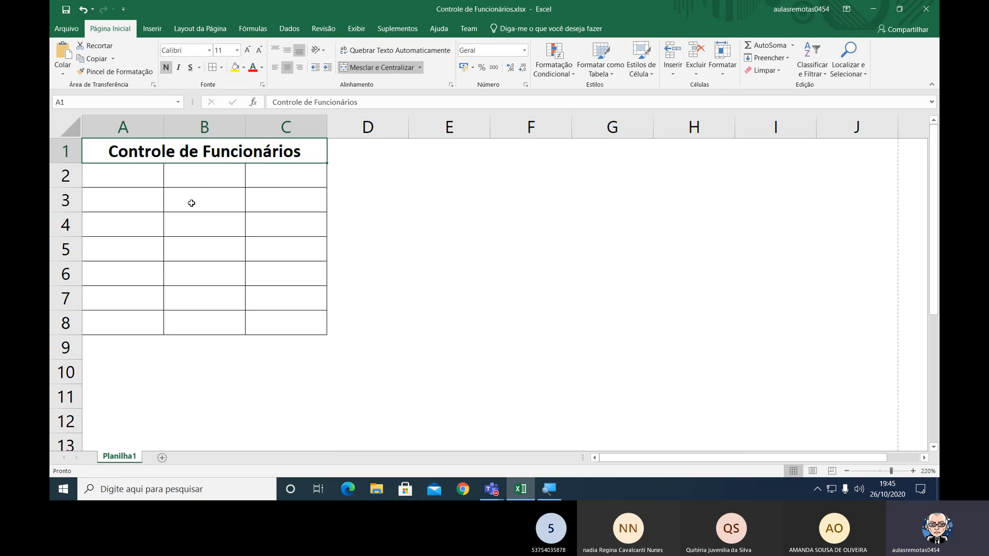
Enter the header Nome in cell A2 and make it bold.
click(127, 171)
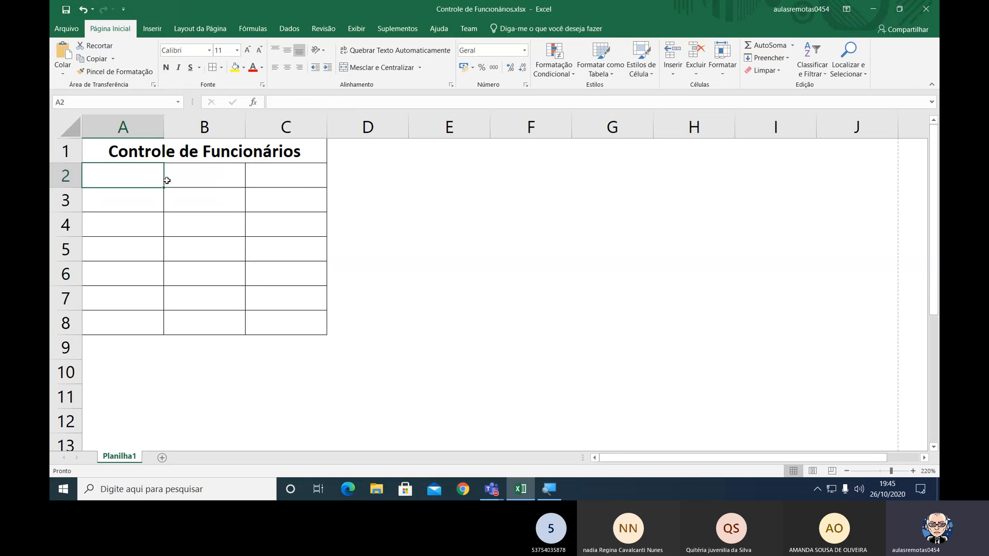
key(F2)
text(Nome)
key(Return)
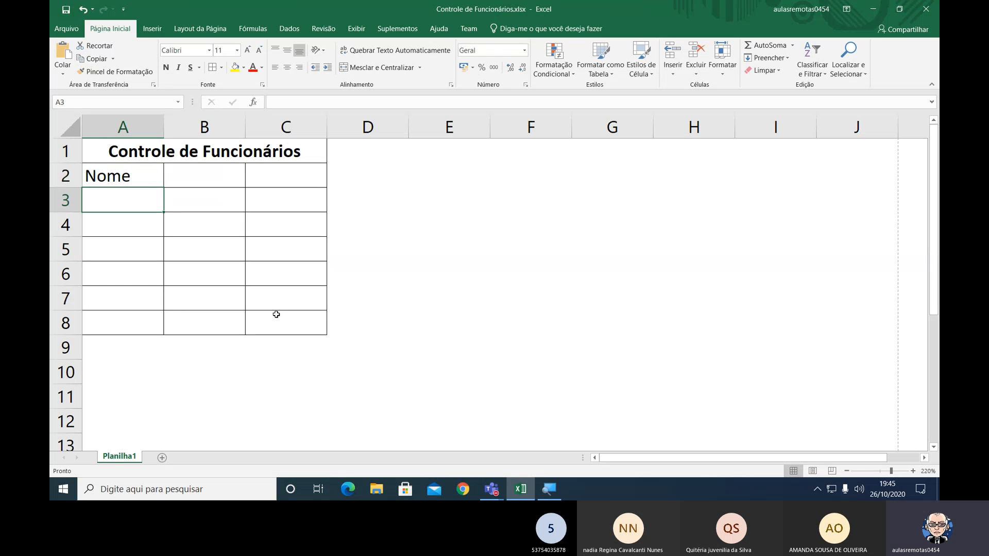
key(Up)
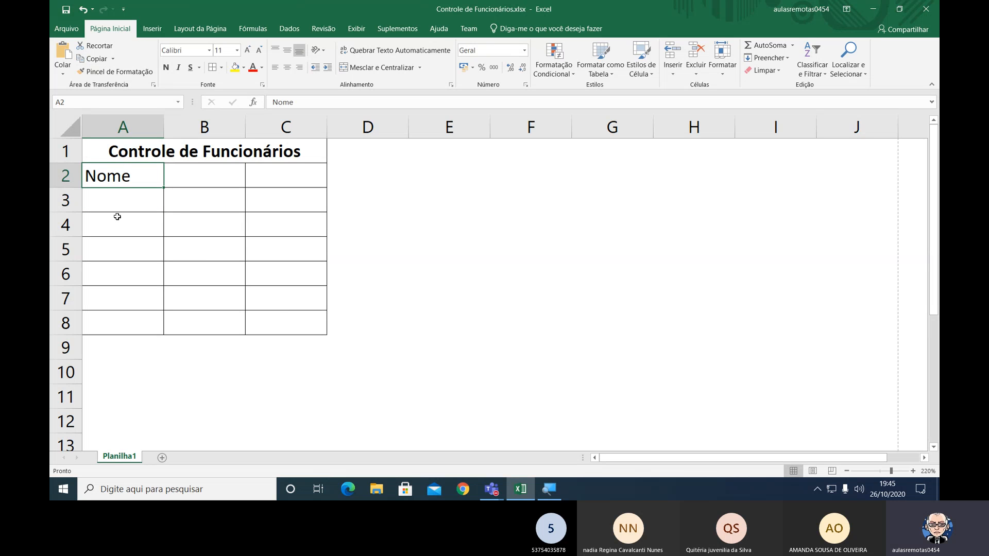
click(166, 68)
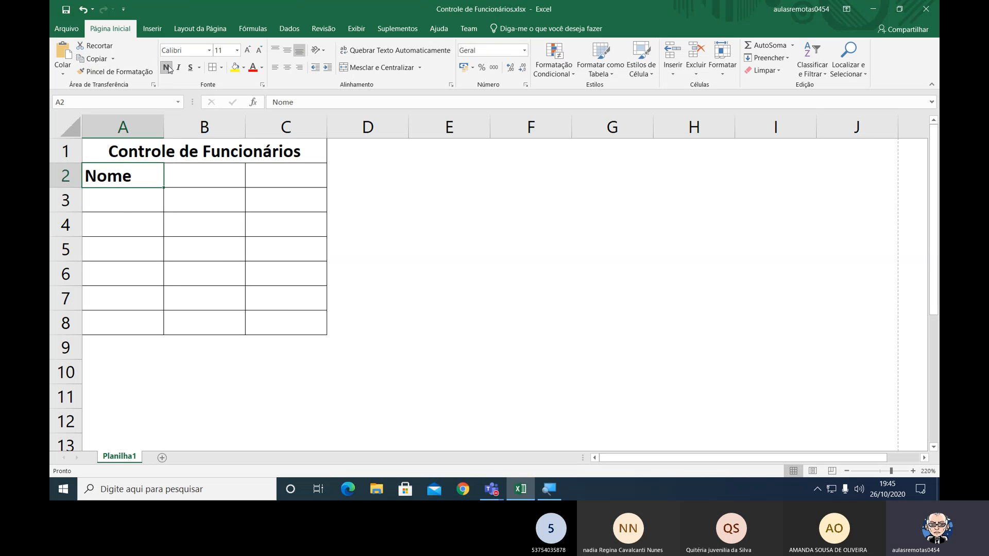
Enter the header Cargo in cell B2 and make it bold.
click(178, 171)
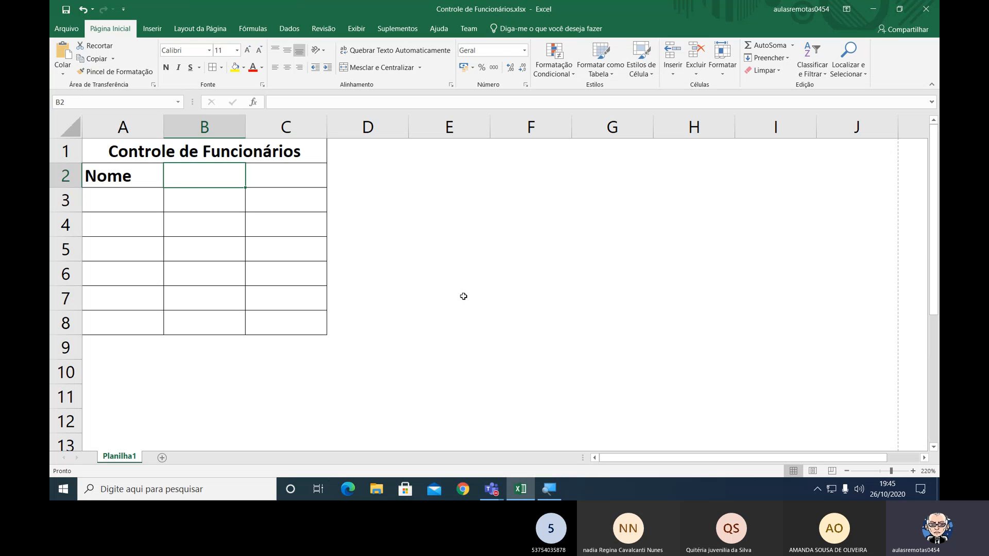
text(Cargo)
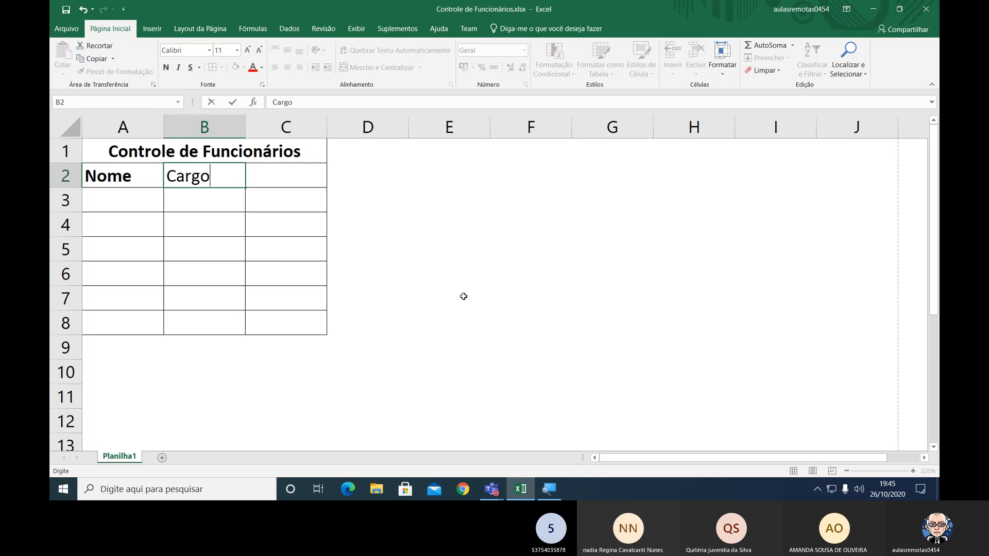
key(Return)
key(Up)
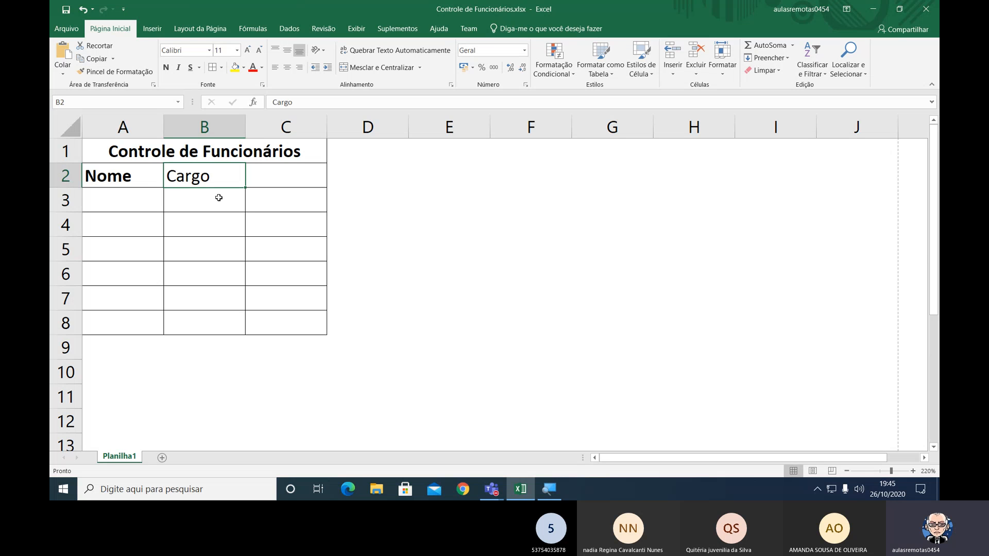
click(166, 67)
Enter the header Salário in cell C2 and make it bold.
click(262, 176)
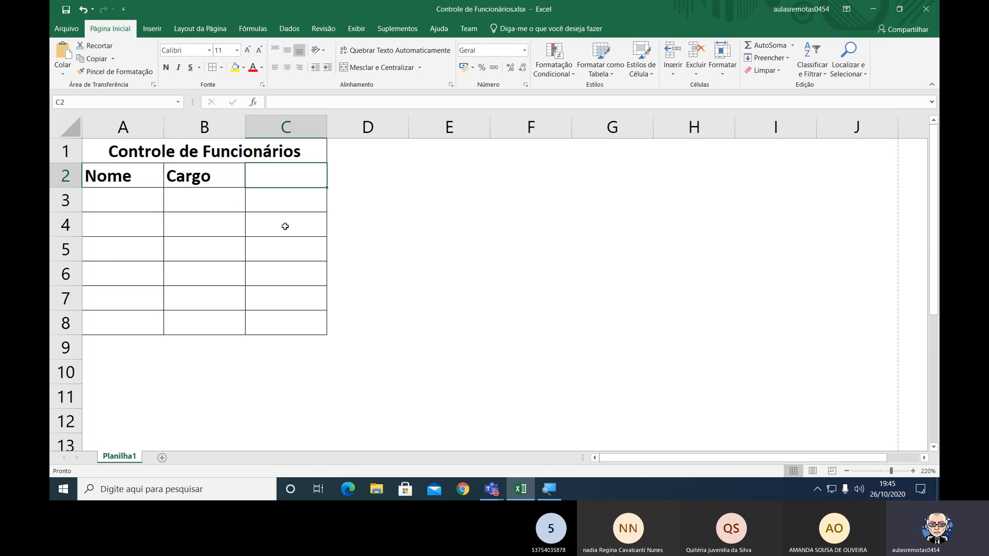
text(Salário)
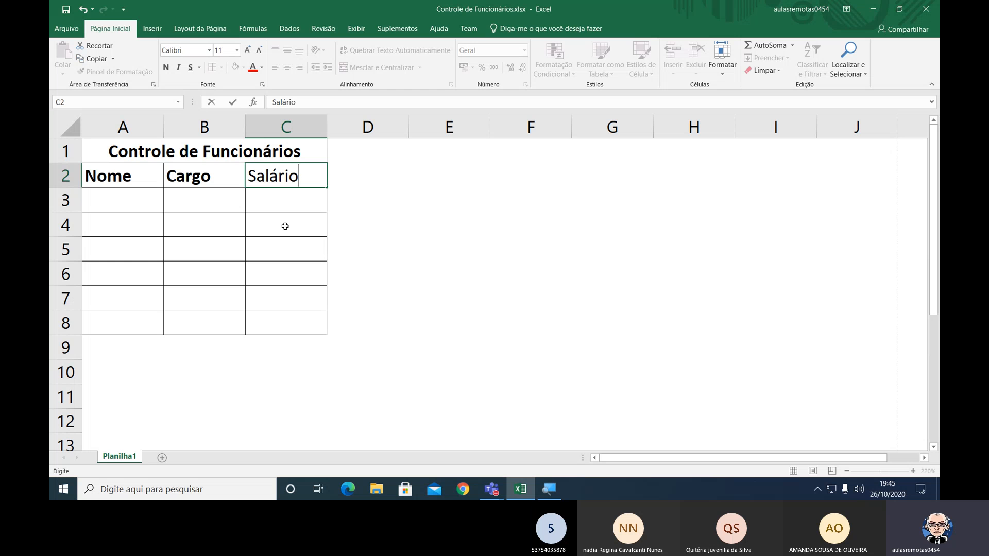
key(Return)
key(Up)
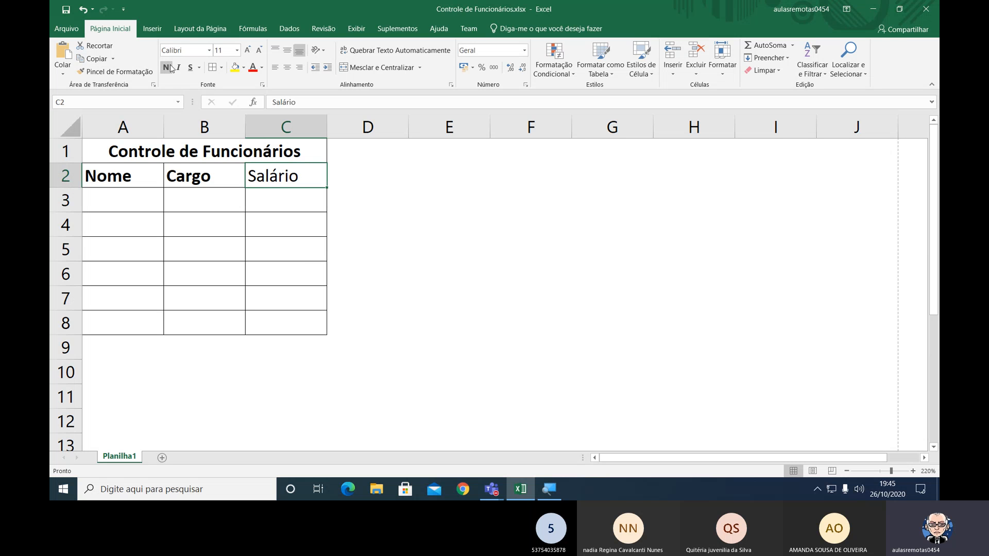
key(ctrl+n)
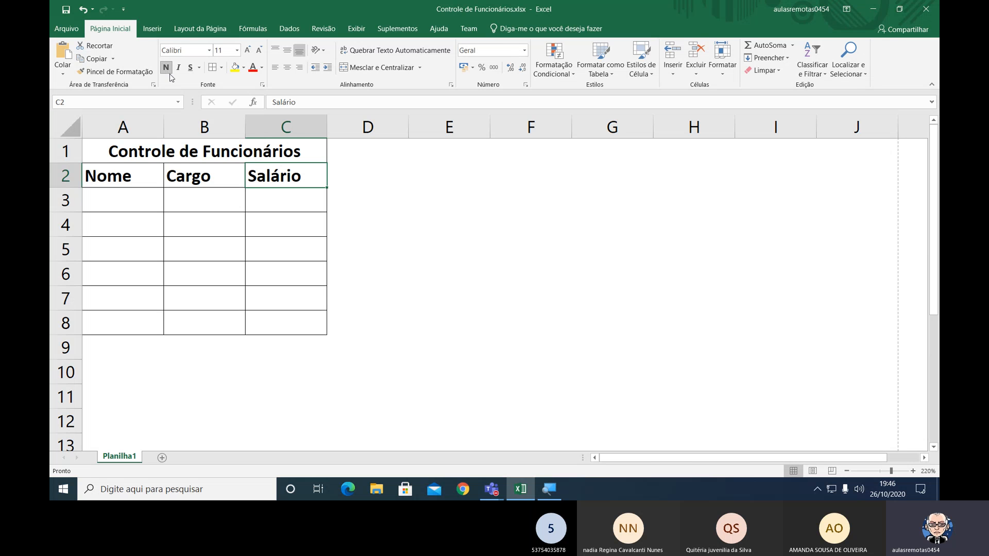
Switch to File Explorer and open the folder Aulas on-line > SE190-20002 > Excel on drive D:.
click(376, 492)
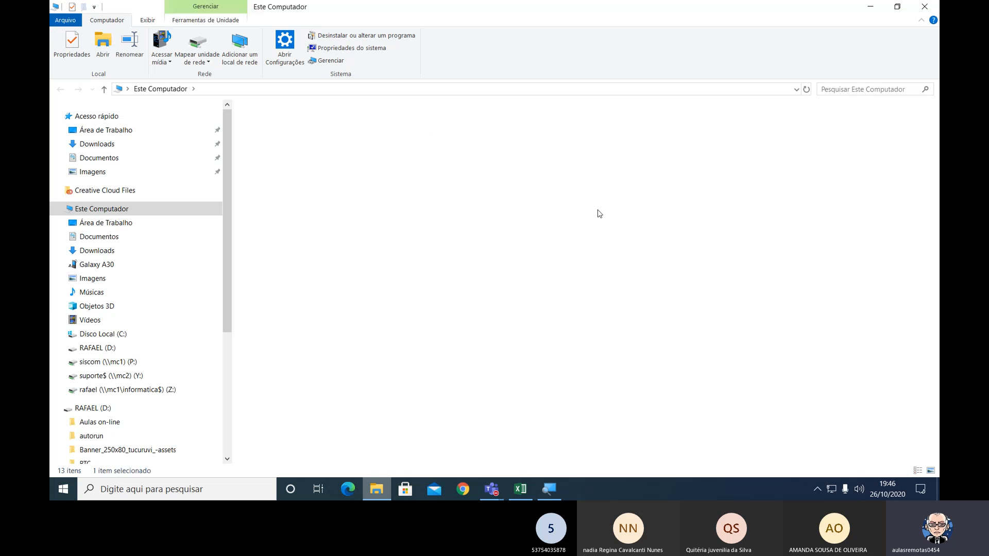
click(97, 348)
double_click(287, 126)
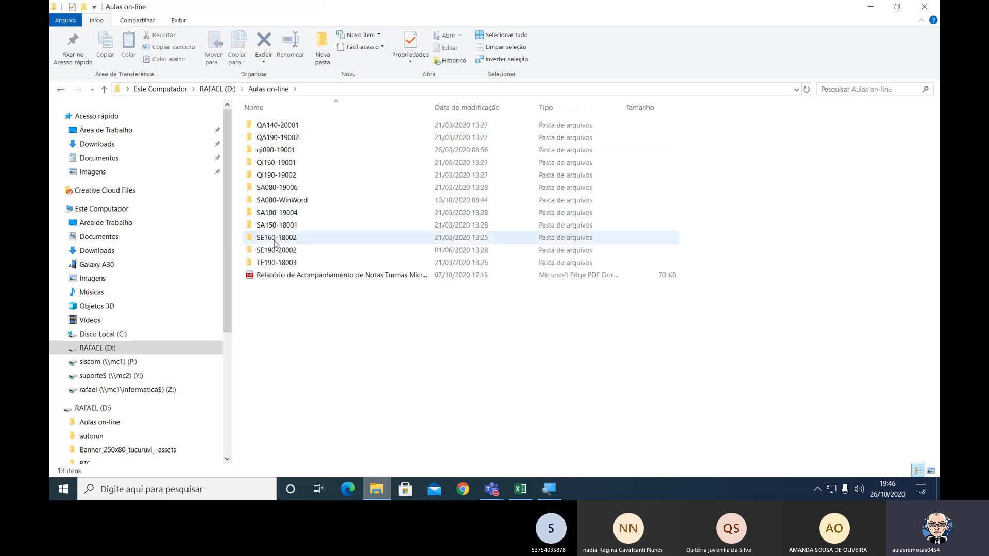
double_click(276, 251)
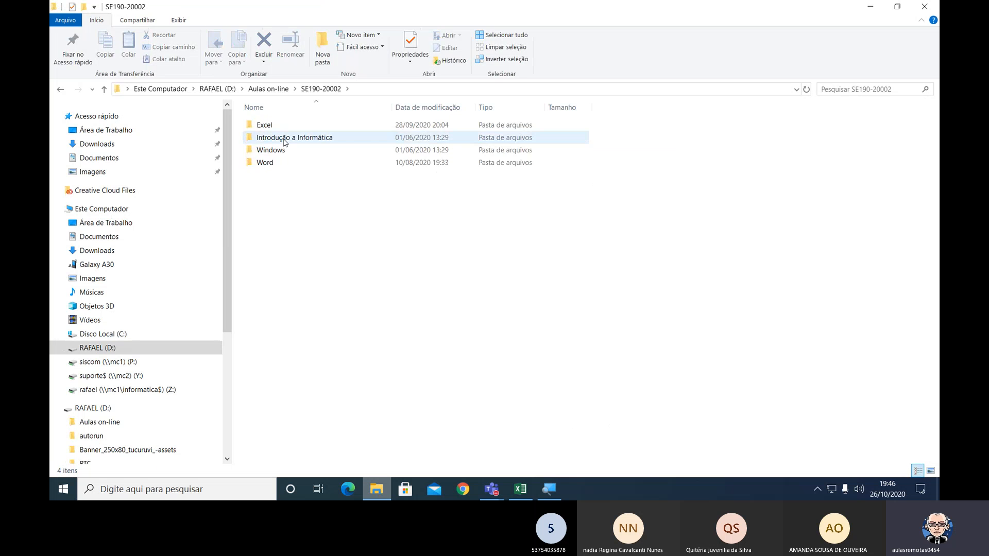
click(275, 126)
double_click(274, 127)
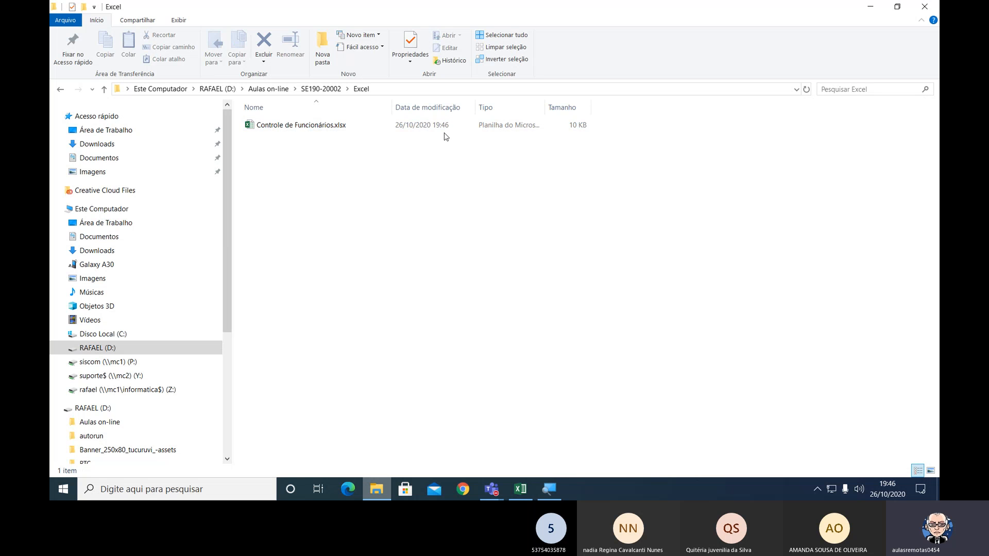
Magnify the screen and widen the Tipo column so the workbook's full file type can be read.
key(super+plus)
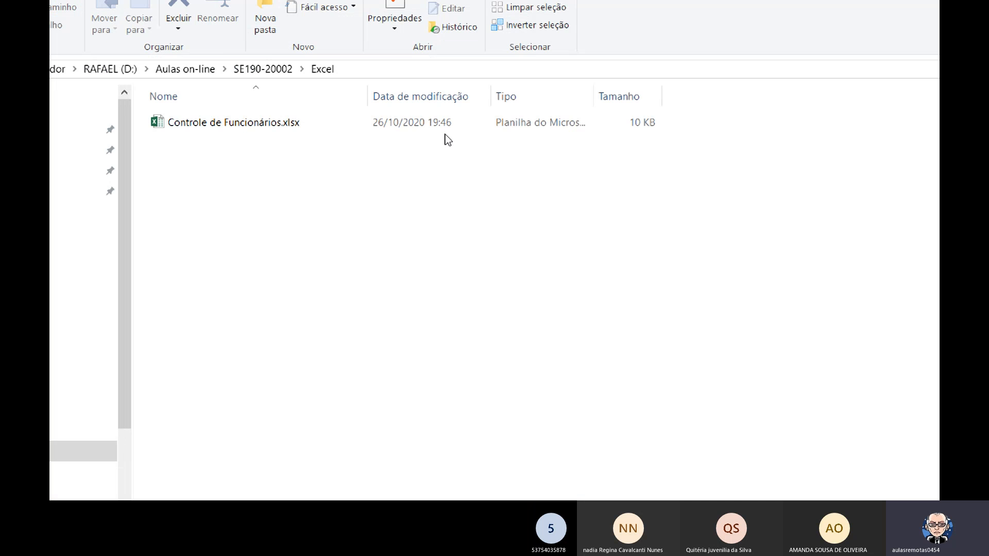
key(super+plus)
key(super+plus)
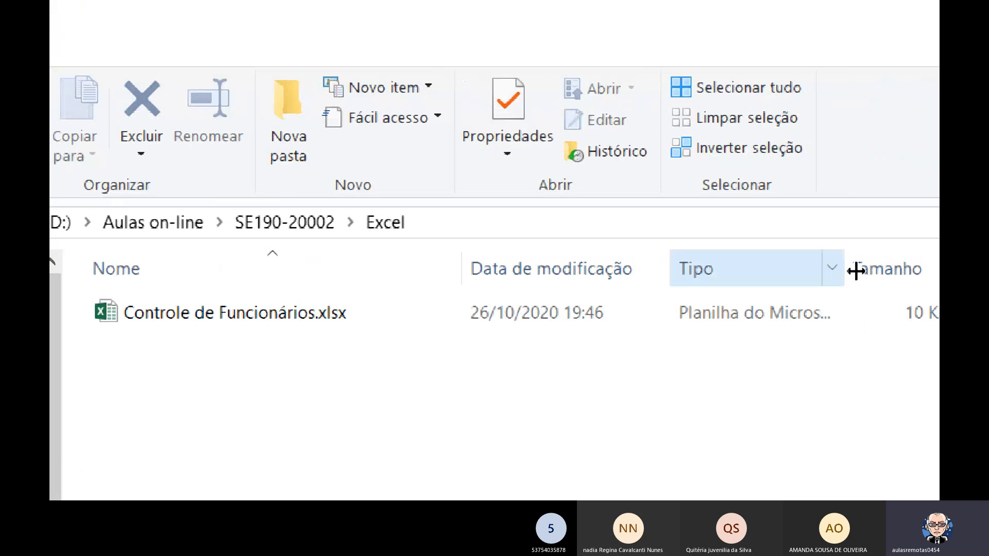
drag(858, 270, 870, 267)
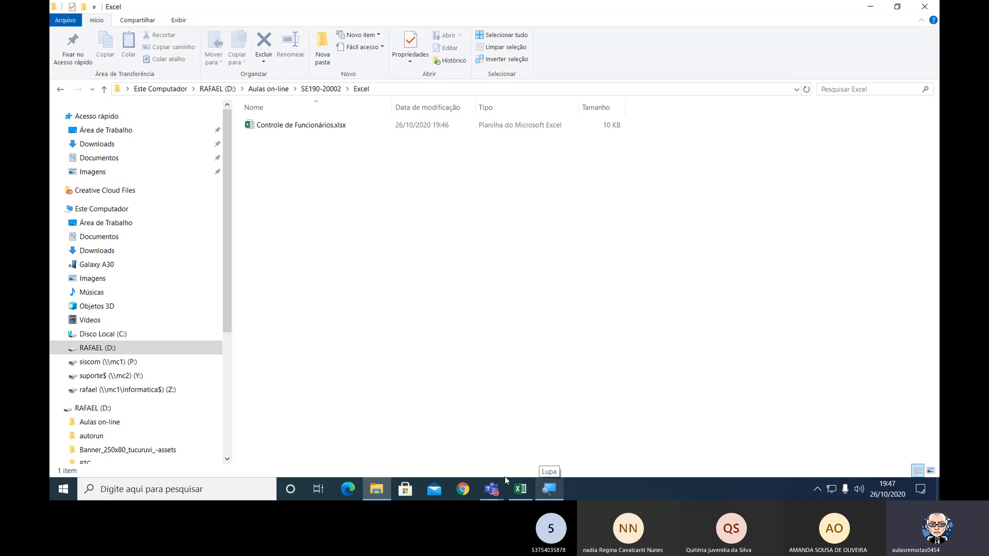
Return to the workbook in Excel, recheck the file's modification date in File Explorer, and close the folder window.
click(519, 488)
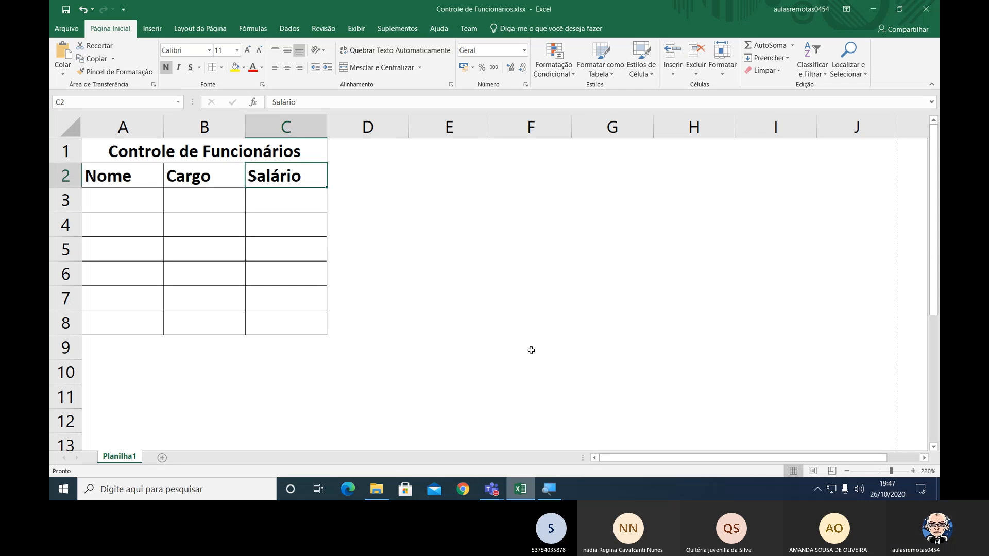
key(alt+Tab)
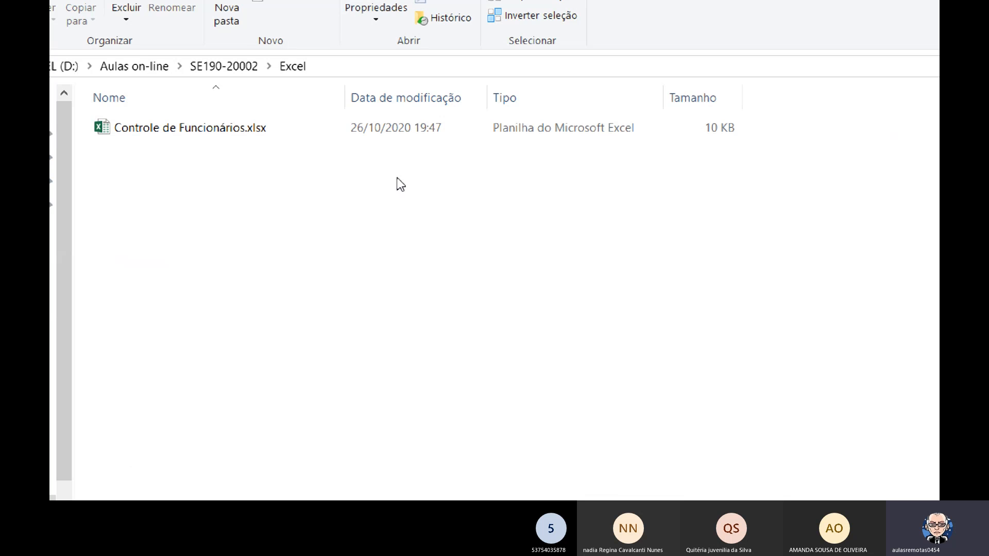
click(925, 7)
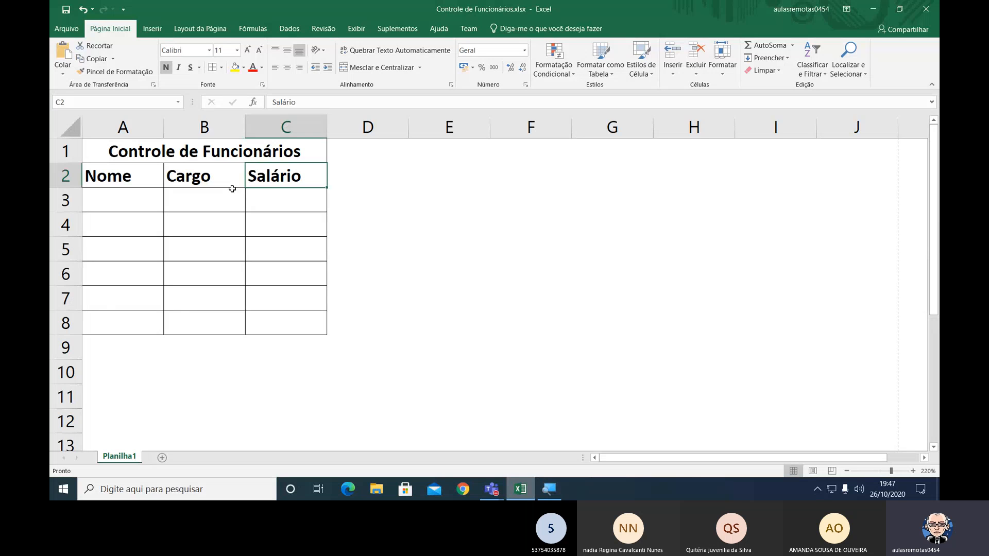
Compare selecting single header cells in row 2 with selecting the range B2:C2, ending with B2:C2 selected.
click(203, 177)
drag(203, 177, 289, 176)
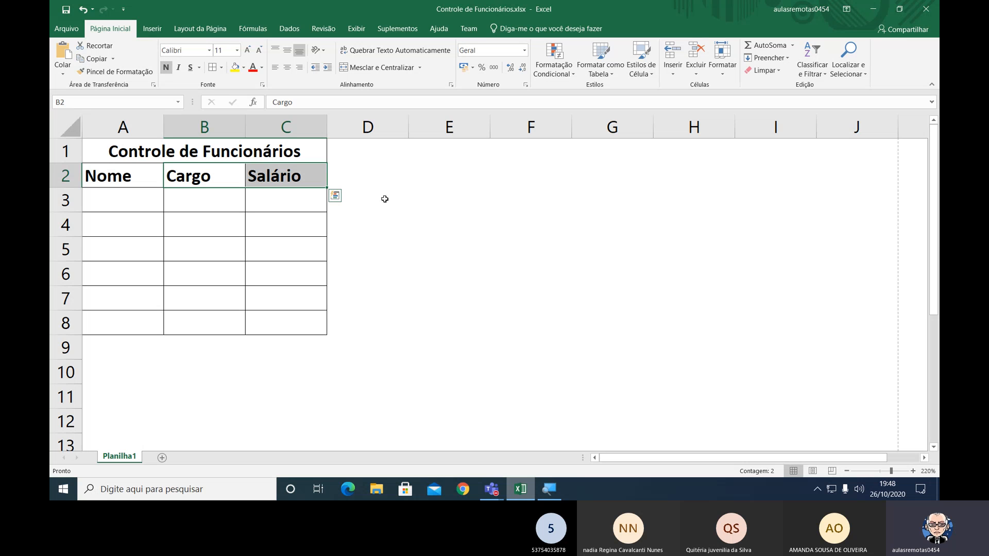
click(210, 180)
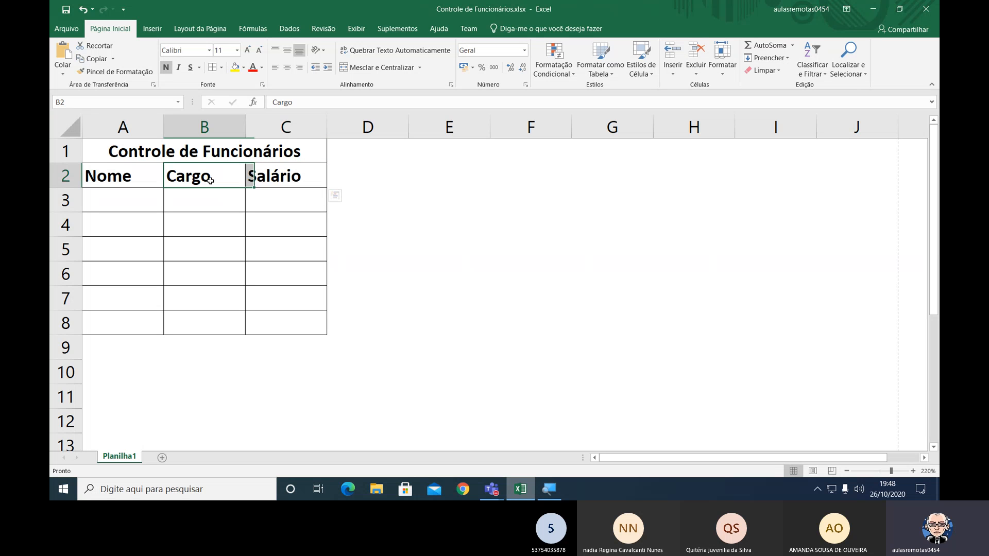
key(Right)
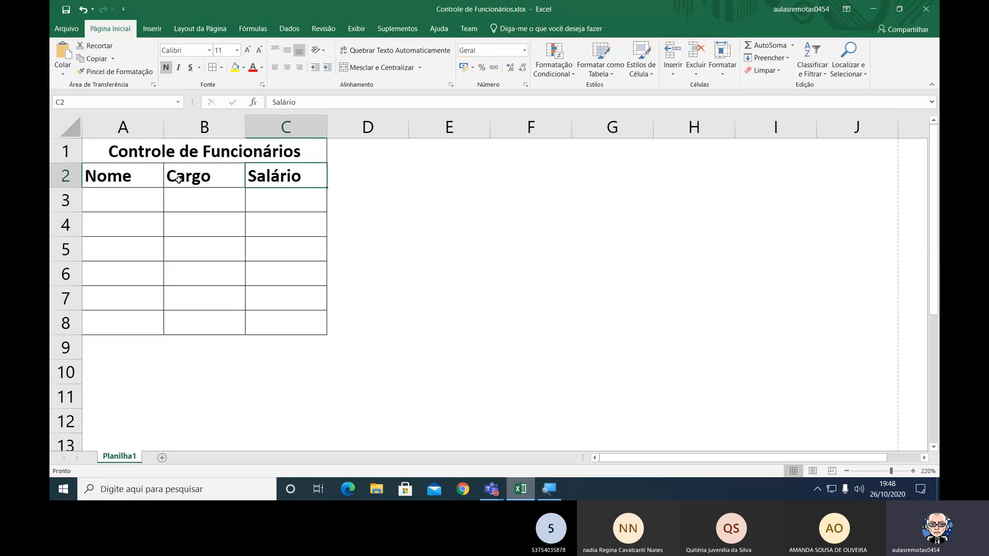
click(129, 181)
drag(164, 180, 253, 180)
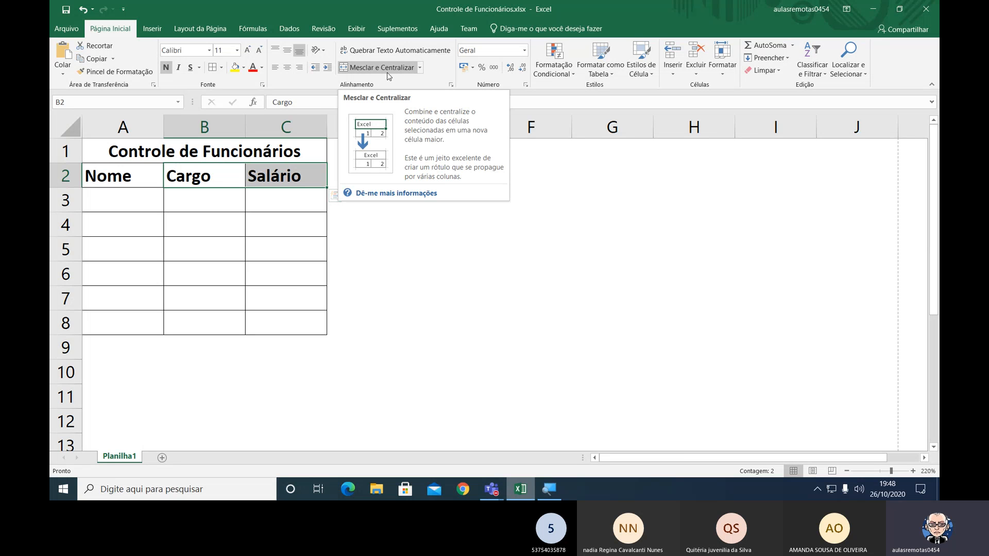
Enlarge the worksheet view to 300% and select the header range B2:C2.
click(912, 472)
click(912, 471)
click(912, 471)
click(912, 471)
click(912, 471)
click(912, 471)
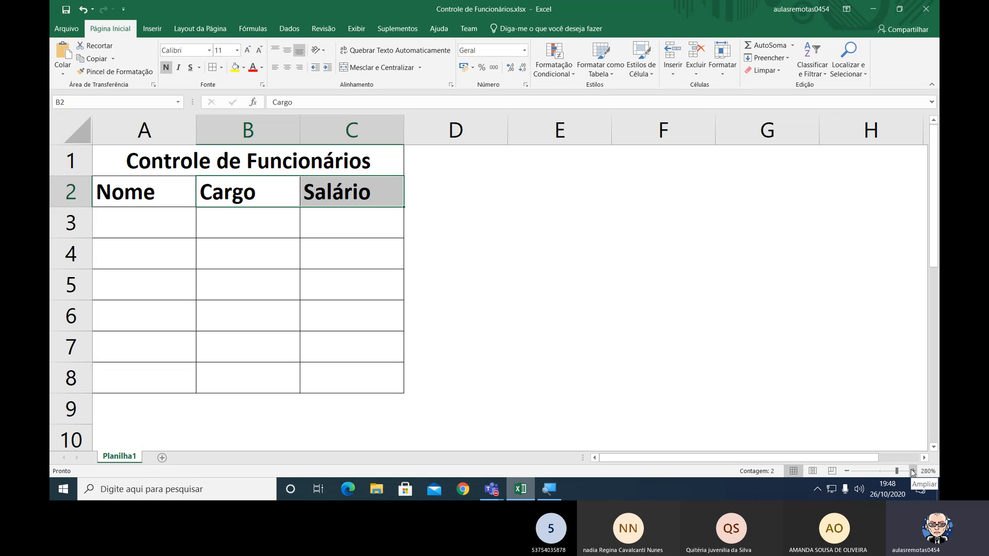
click(912, 471)
click(912, 470)
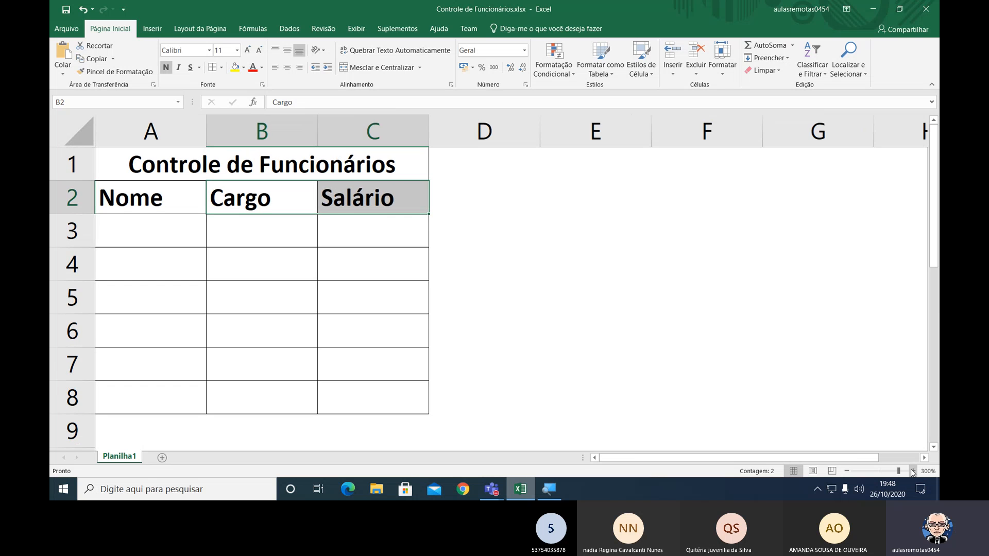
drag(250, 203, 389, 201)
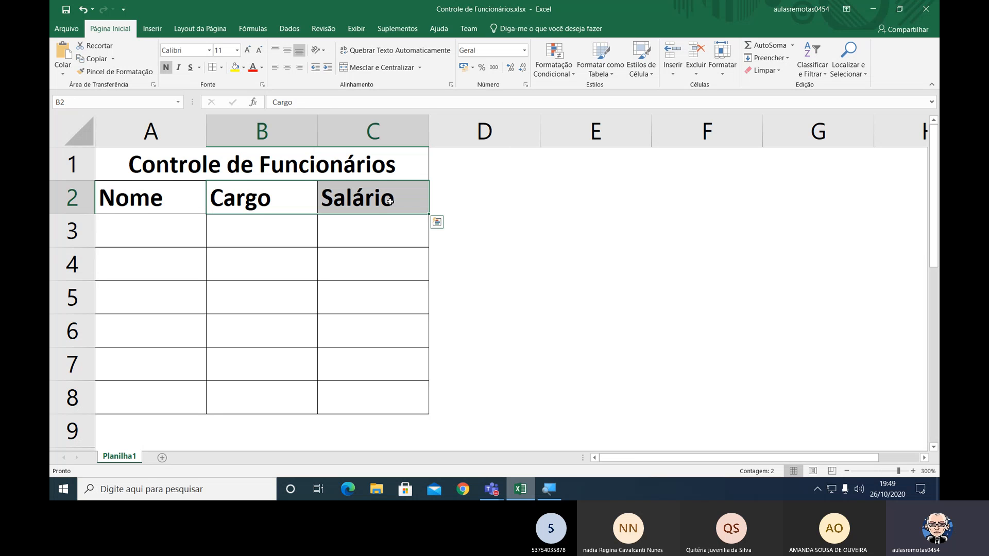
Try merging and centering the header range B2:C2, accepting that only the first value is kept, and undo the merge.
click(379, 68)
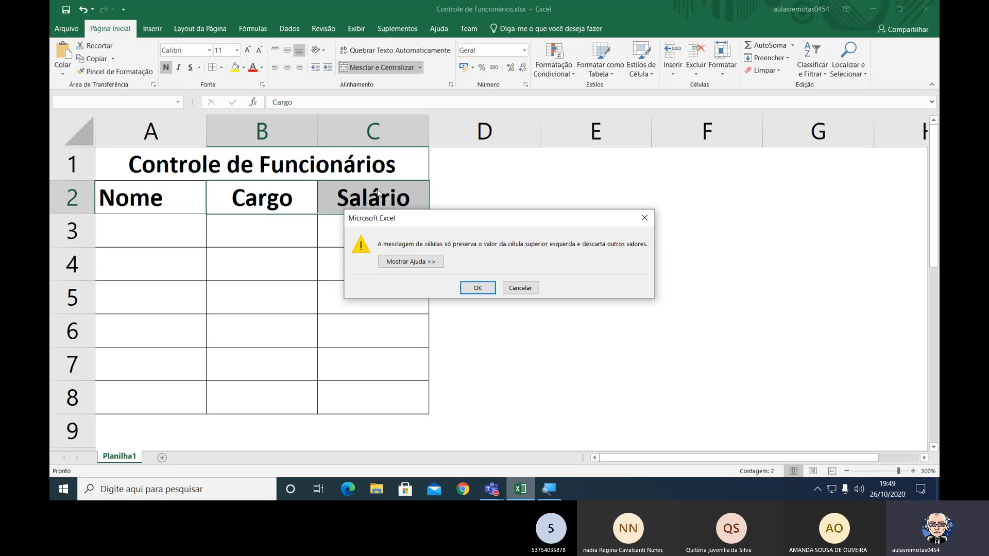
click(476, 288)
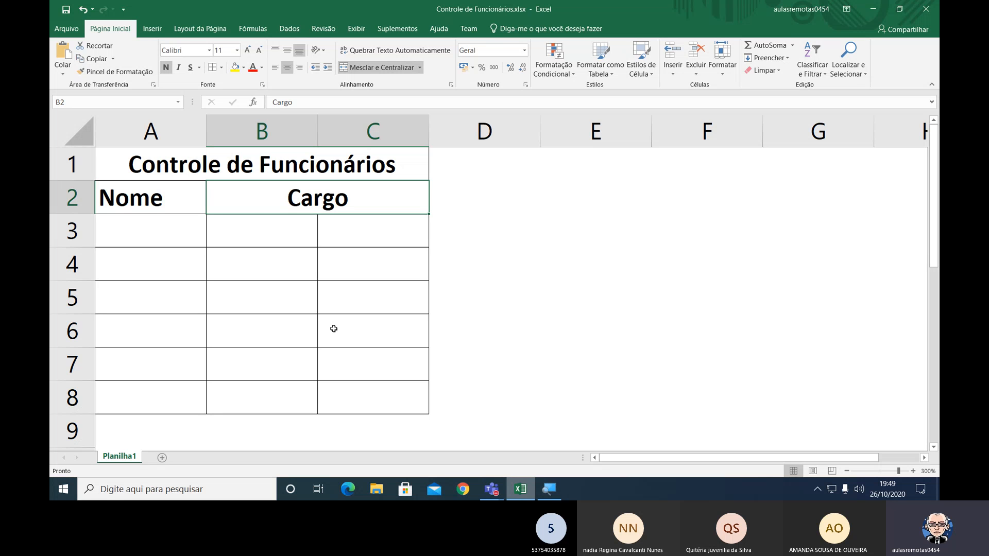
key(ctrl+z)
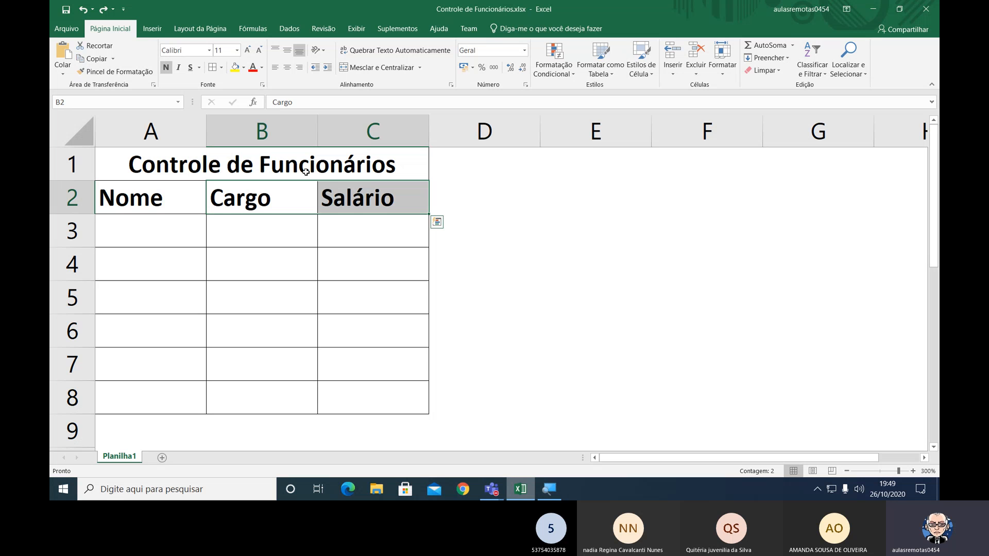
Center the Cargo and Salário headers in B2:C2 without merging them, and check that each remains individually selectable.
click(273, 199)
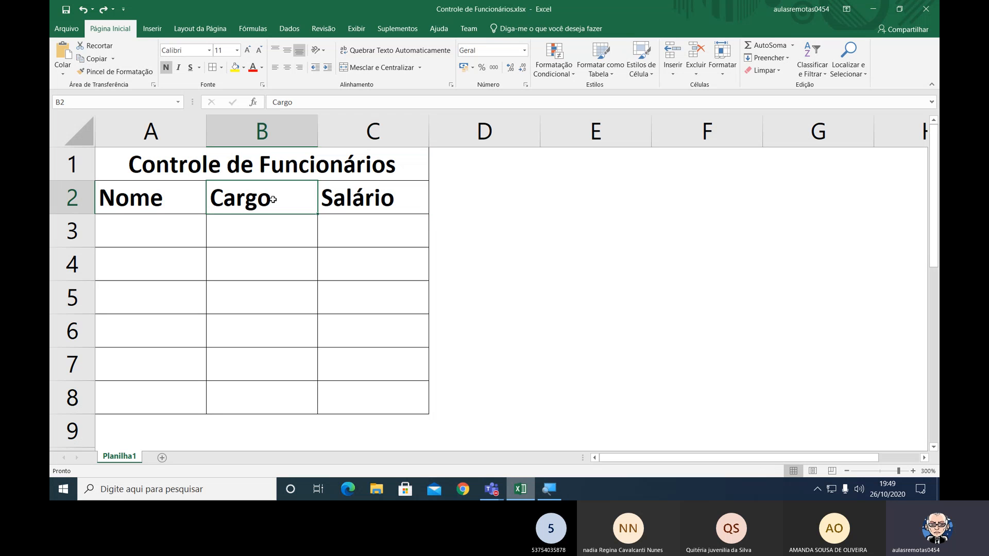
drag(273, 200, 323, 200)
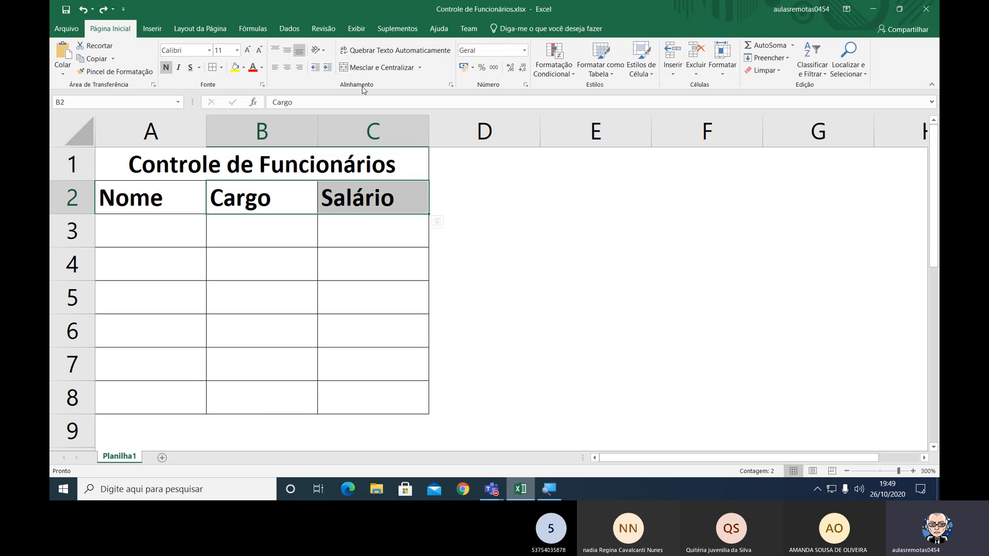
key(ctrl)
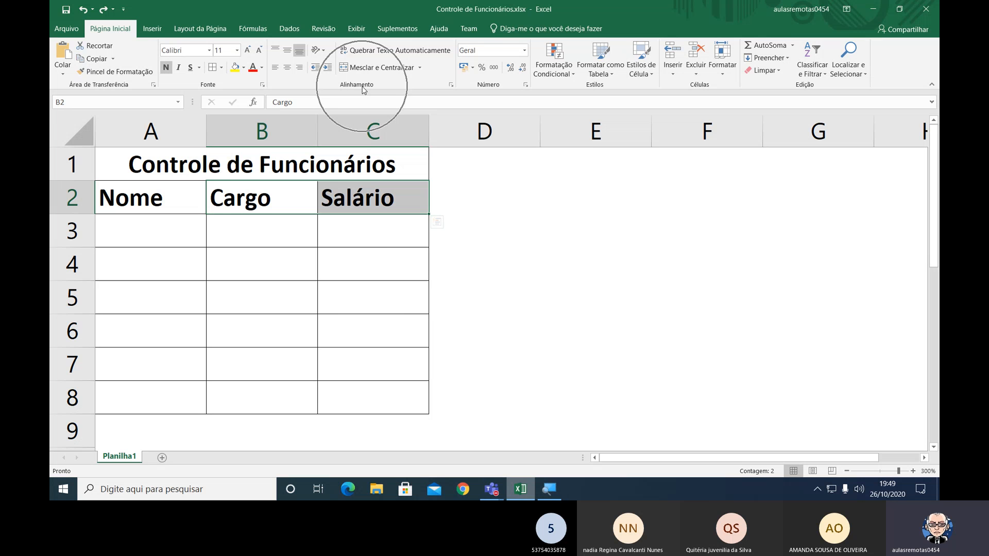
key(ctrl+q)
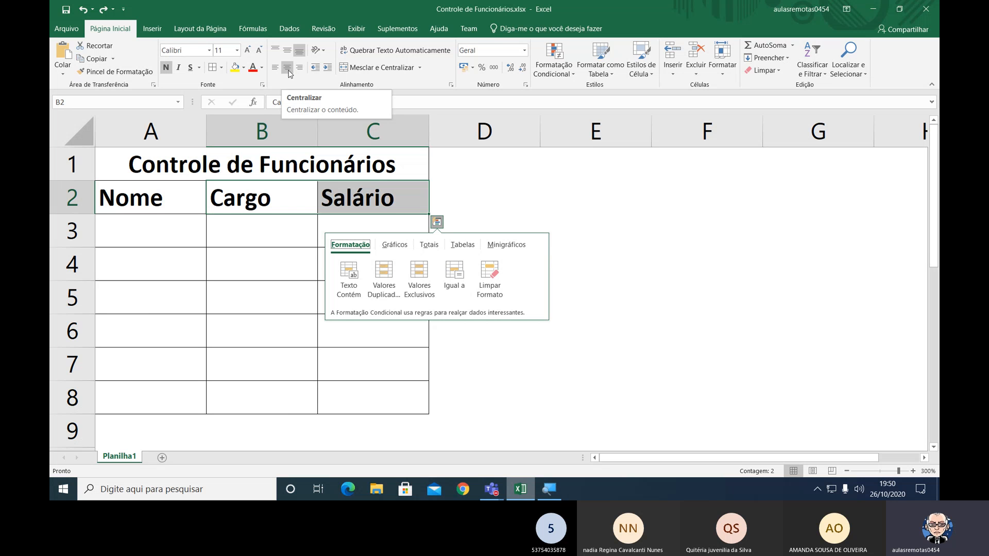
key(Escape)
click(288, 70)
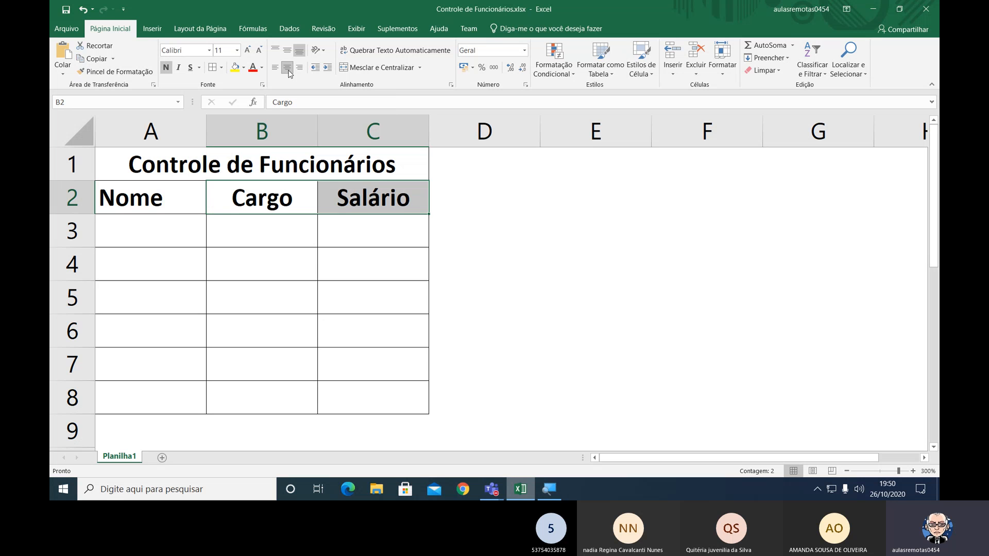
click(354, 199)
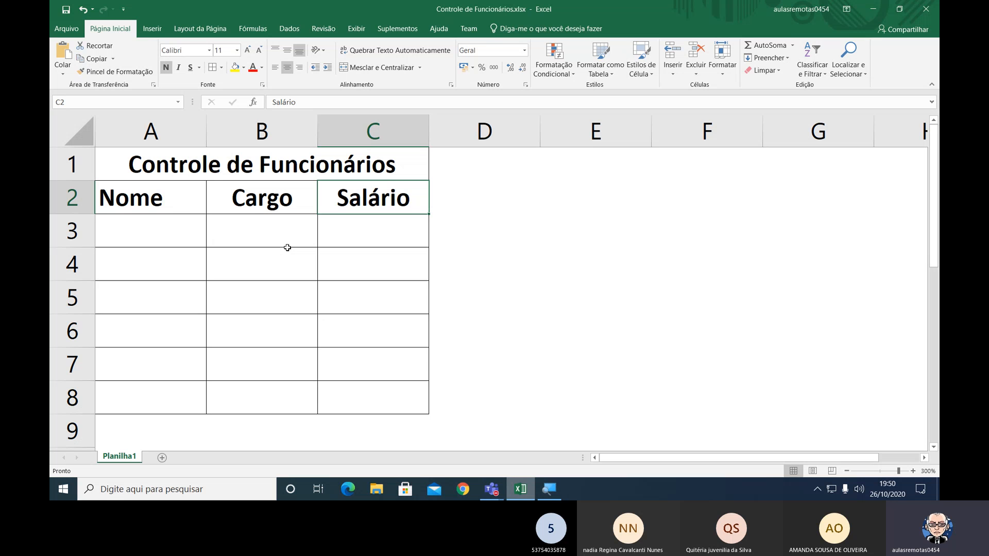
click(222, 202)
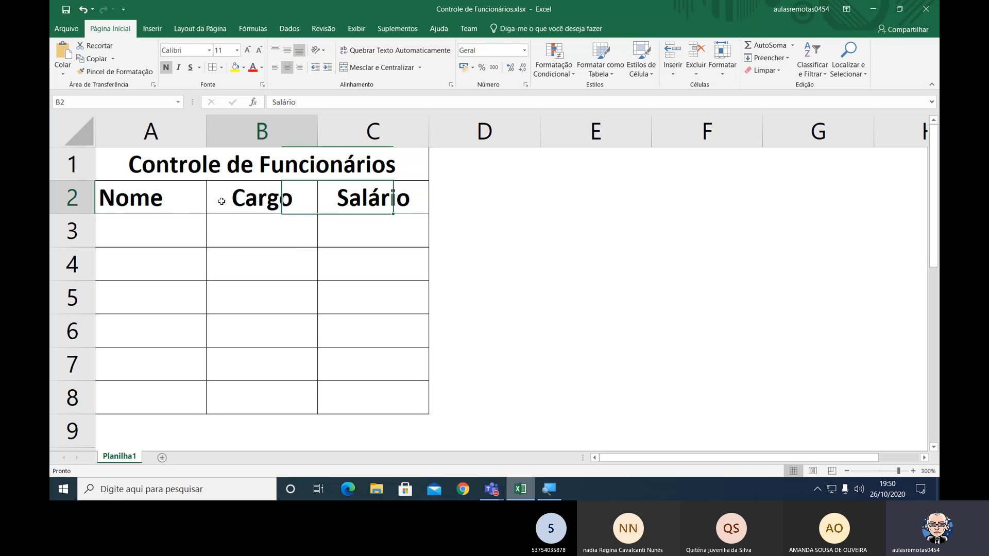
drag(222, 202, 340, 193)
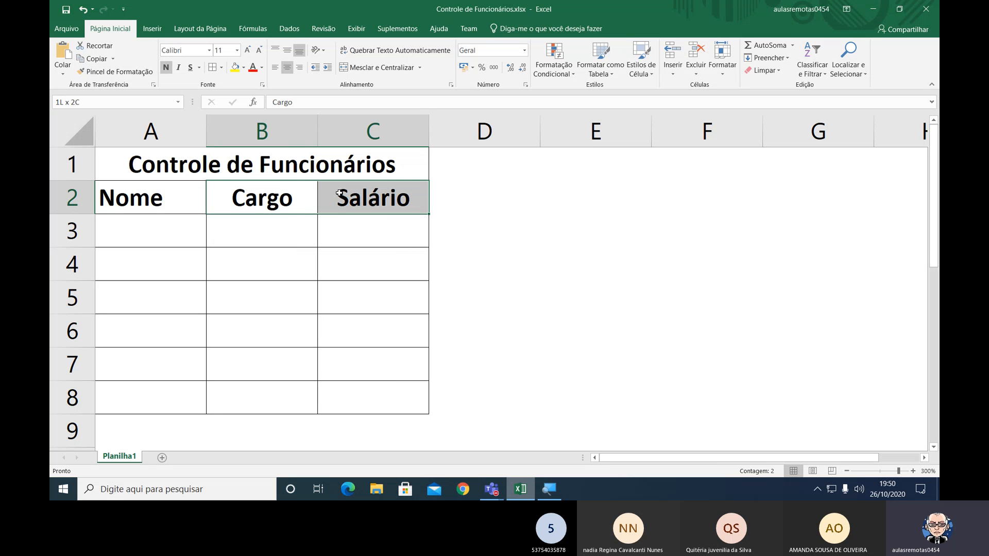
Enter the first three employees' names in cells A3 to A5 of the Nome column.
click(124, 227)
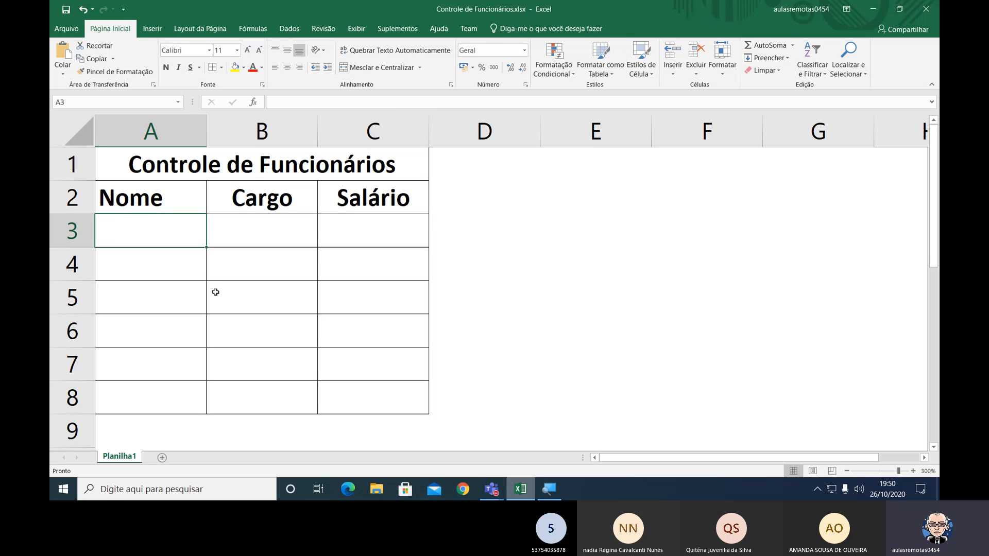
text(Ant)
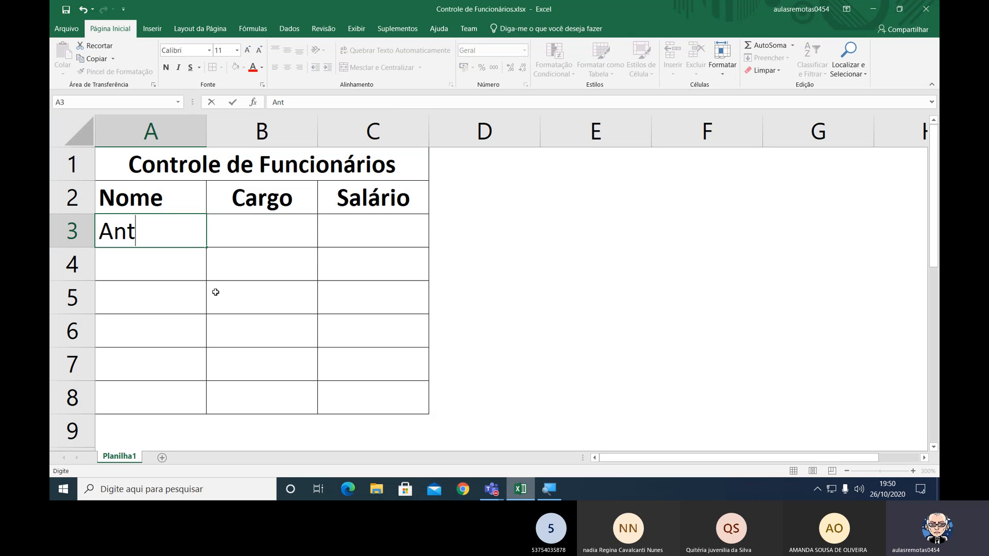
text(ônio)
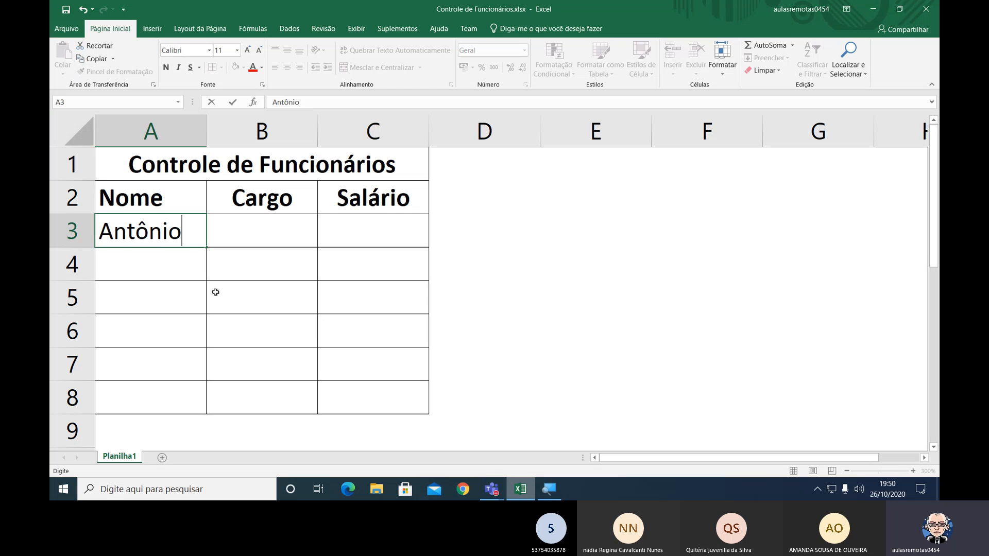
key(Return)
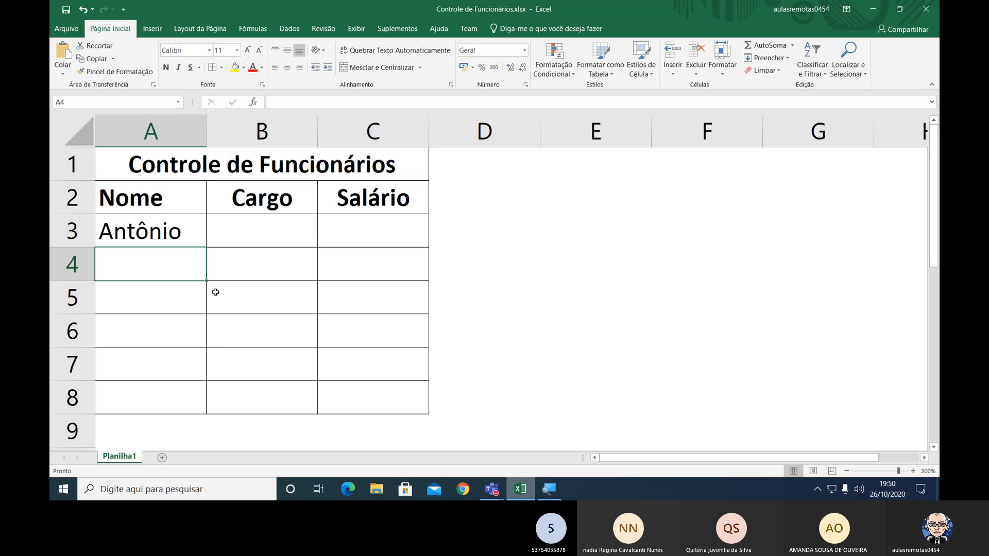
text(Airton)
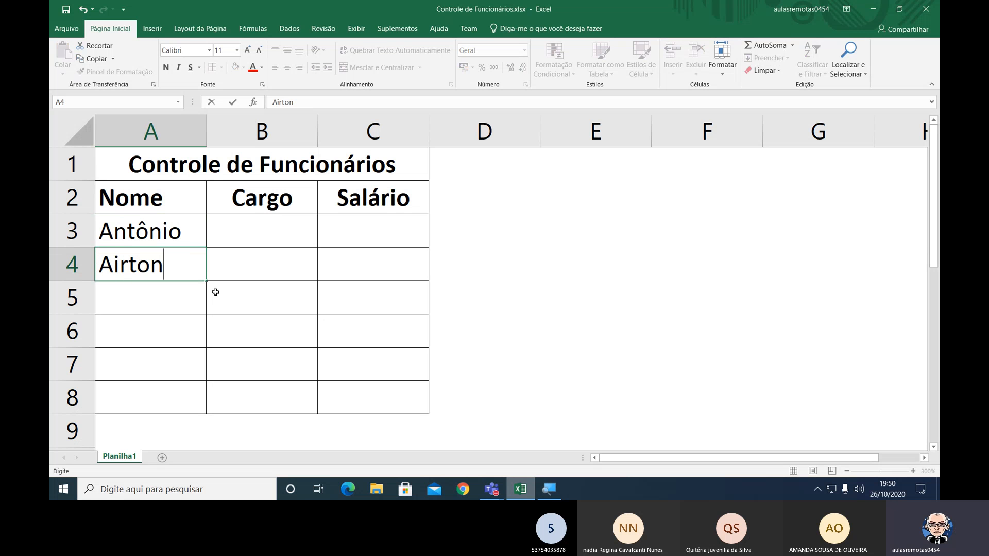
key(Return)
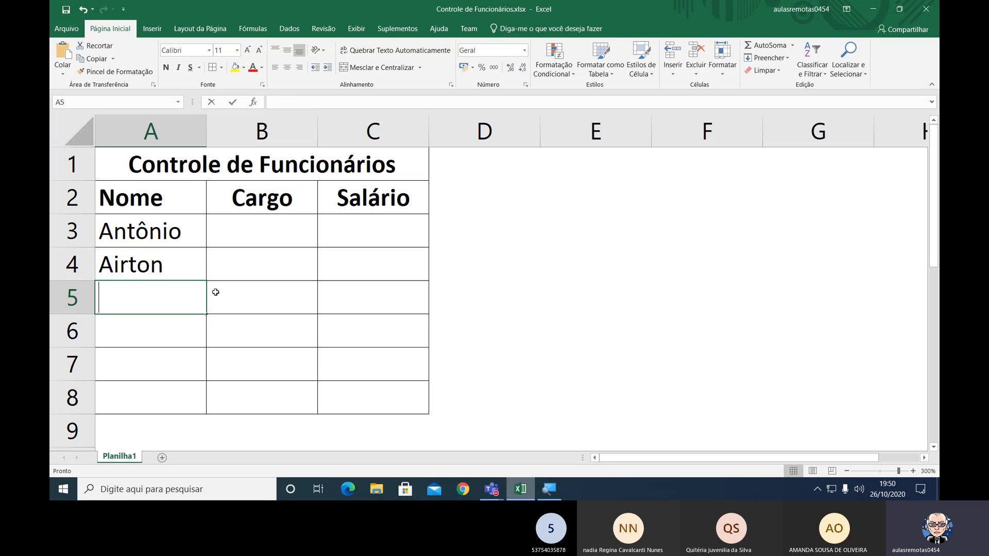
text(Edgar)
key(Return)
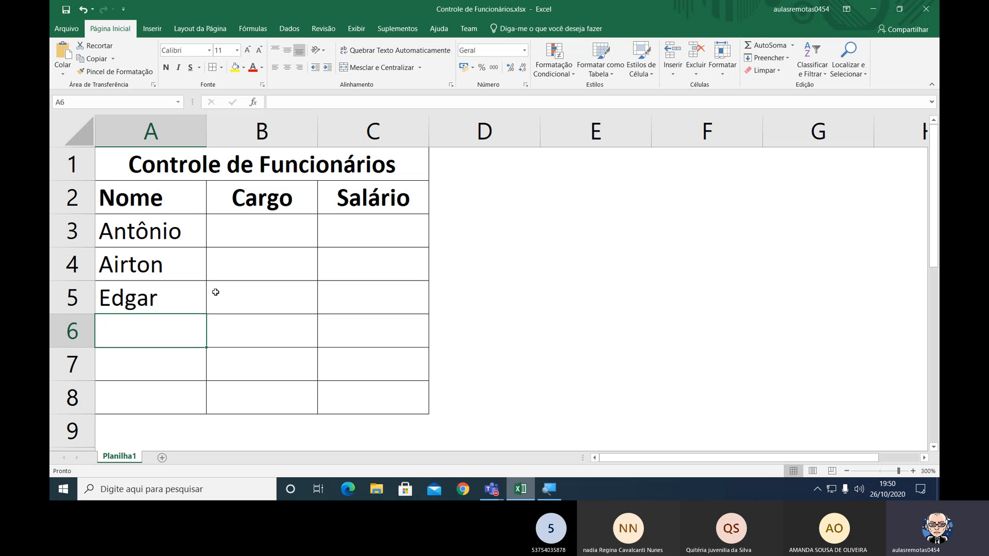
Enter the remaining three employees' names in cells A6 to A8 of the Nome column.
text(Odvan)
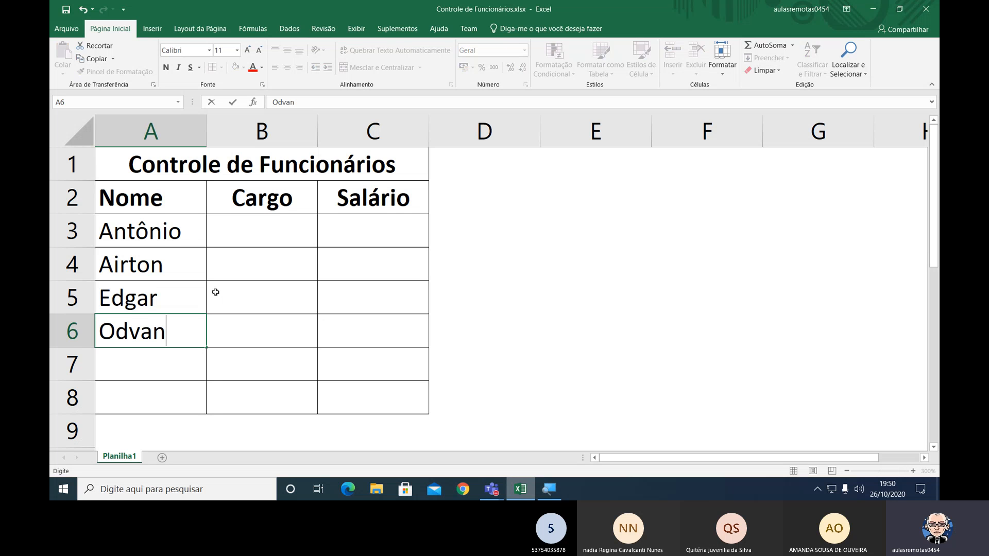
key(Return)
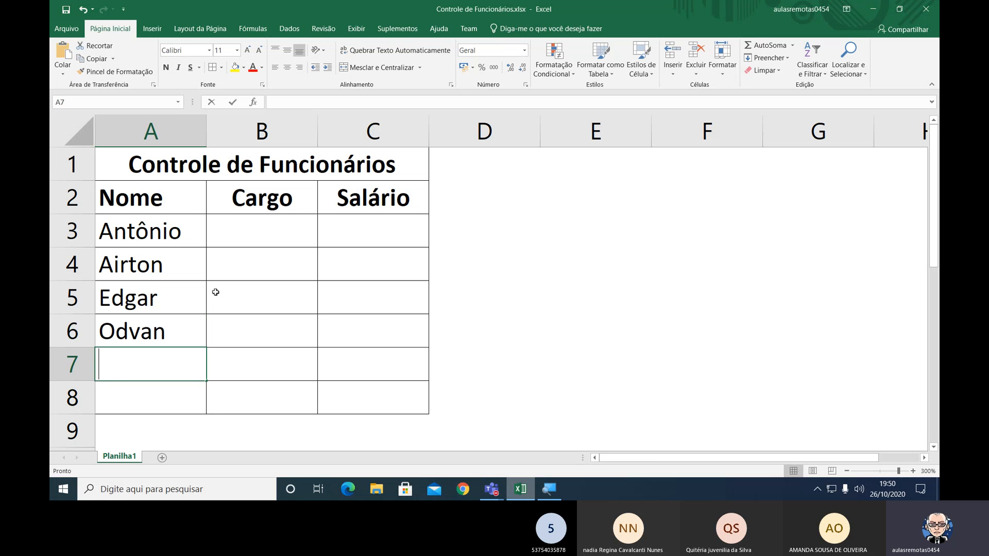
text(Everaldo)
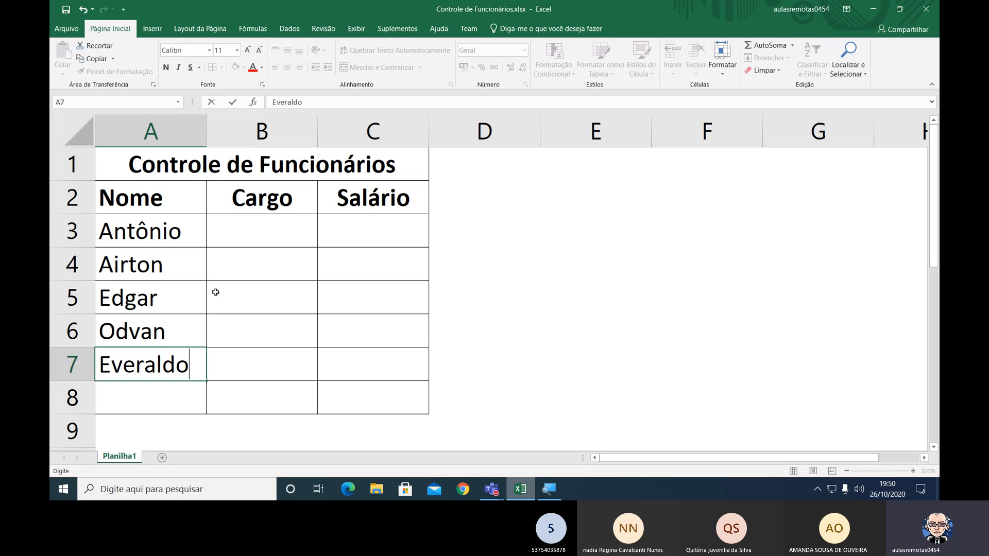
key(ctrl+Return)
key(Return)
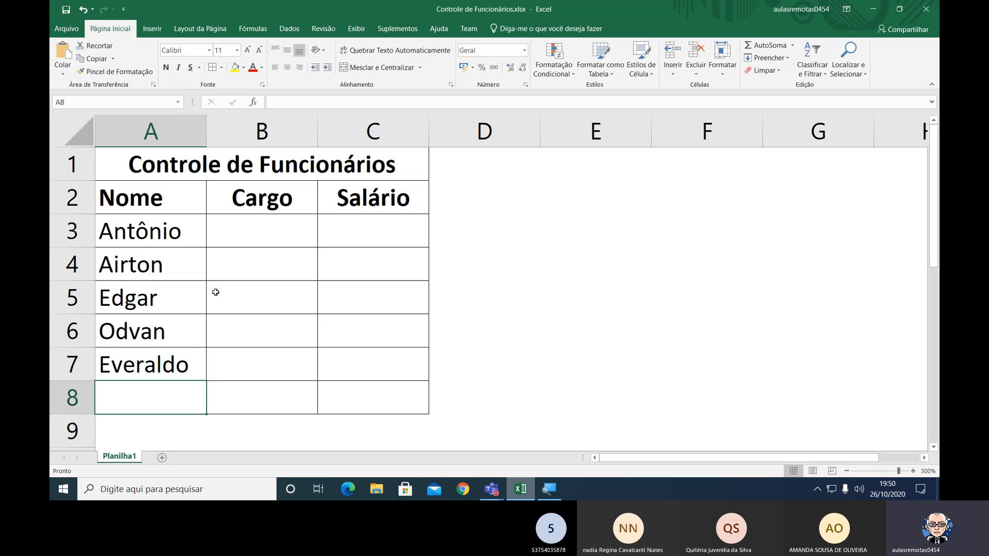
text(Isaias)
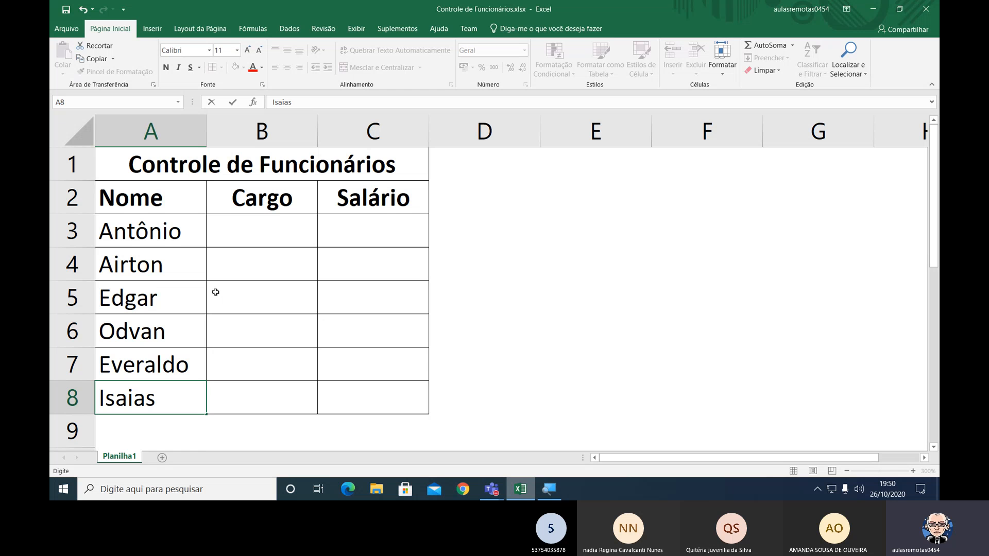
key(Return)
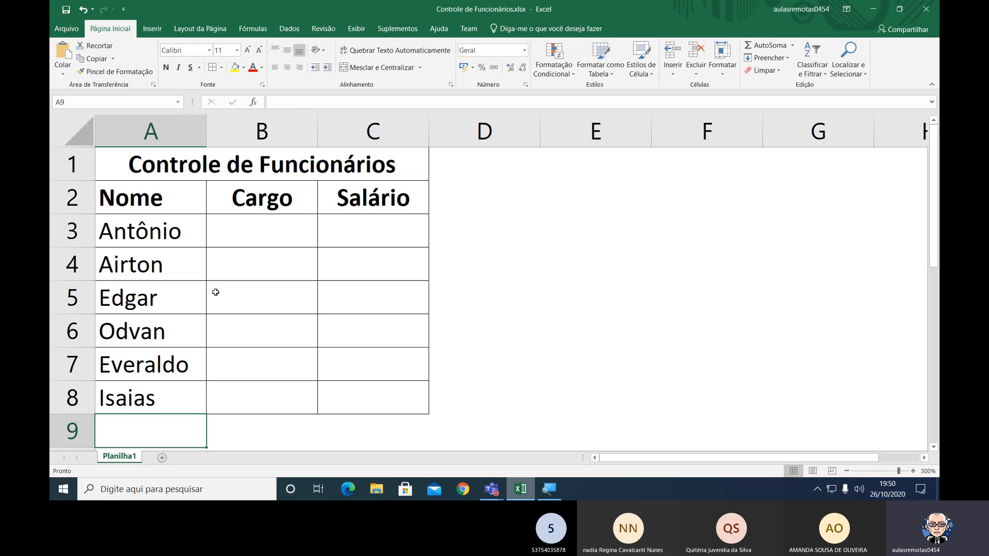
key(Up)
key(Right)
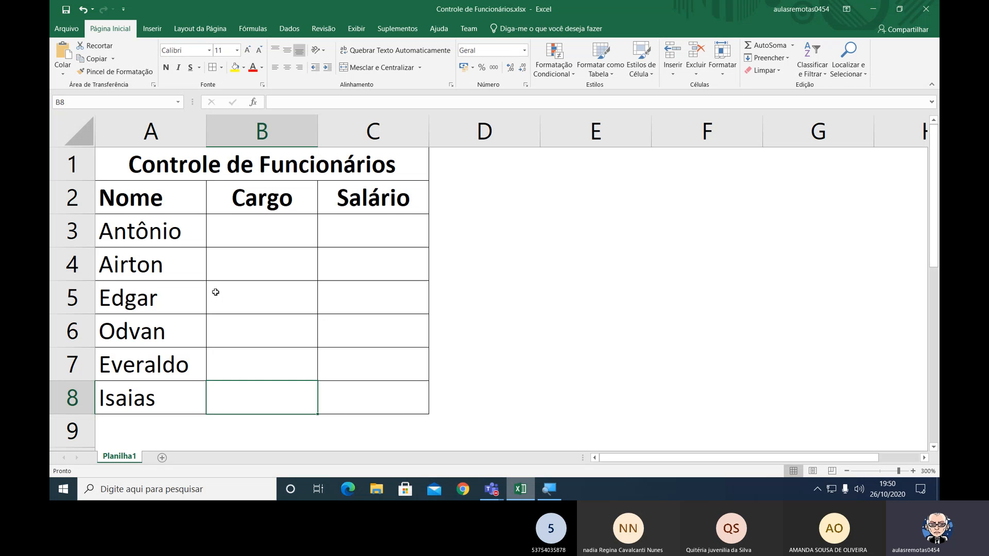
key(Up)
key(Up)
key(Up)
key(Up)
key(Up)
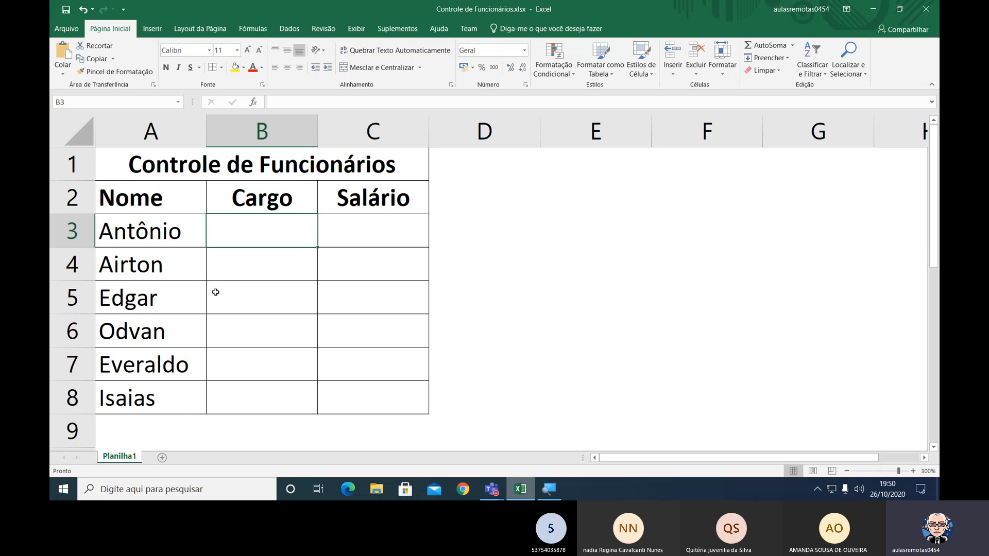
key(Right)
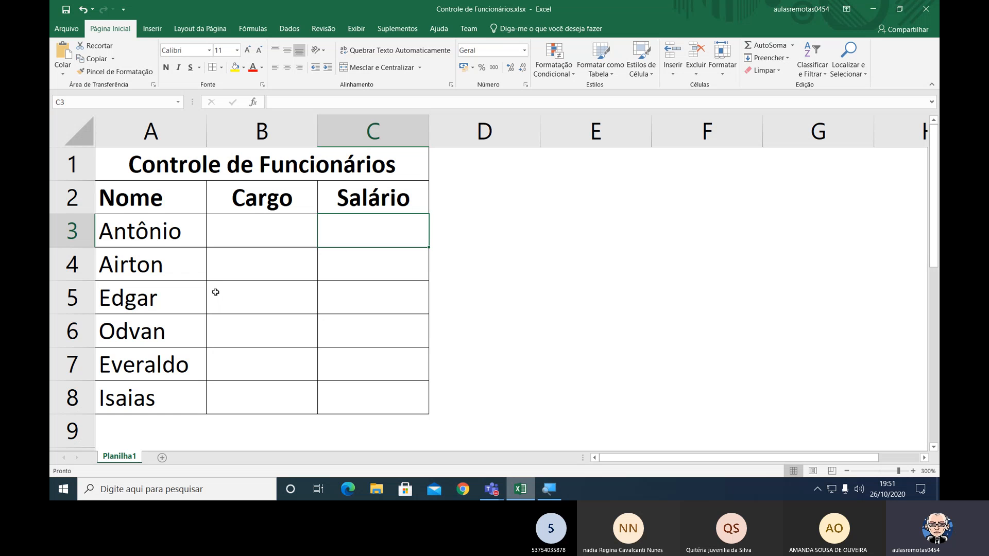
Start a separate small table below the employee list by entering the header Cargo in cell A15.
key(Left)
key(Left)
key(Down)
key(Down)
key(Down)
key(Down)
key(Down)
key(Down)
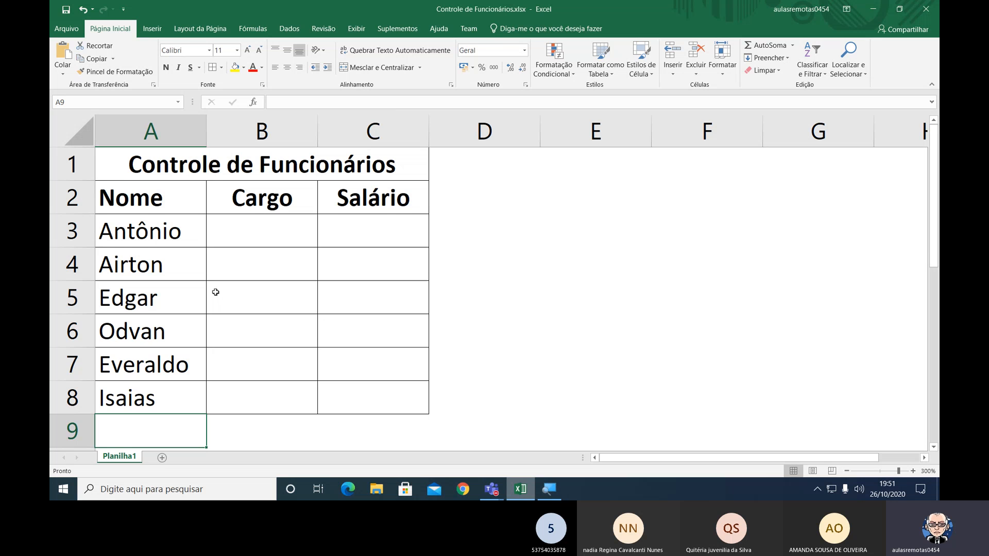
key(Down)
key(Down)
key(Down)
key(Down)
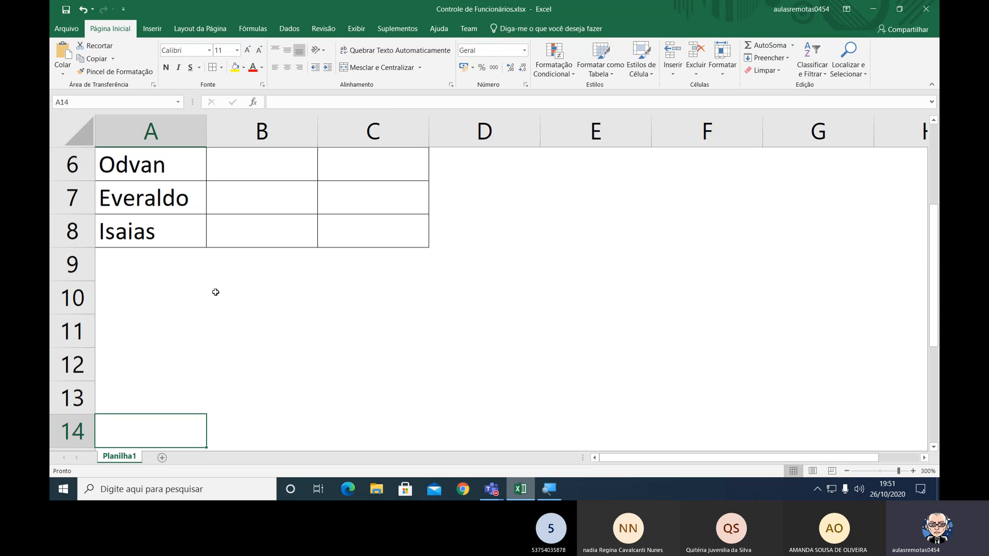
key(Up)
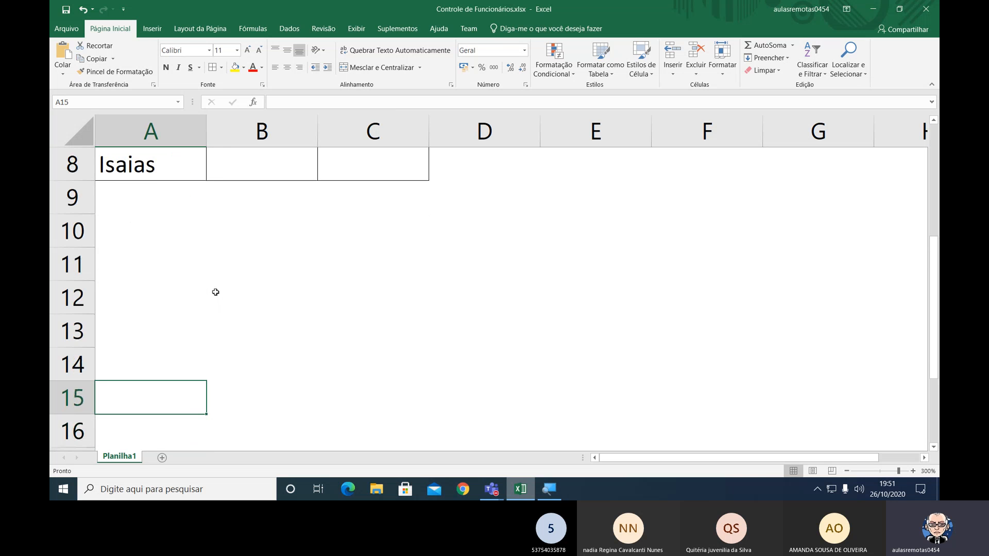
key(Right)
text(Cargo)
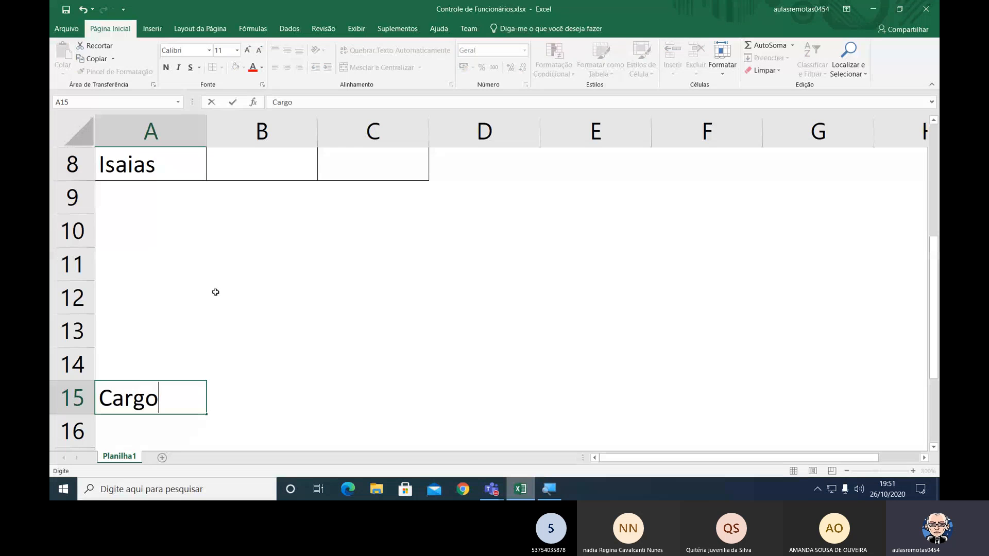
key(Return)
Enter the header Salário in cell B15, beside Cargo.
key(Up)
key(Right)
text(S)
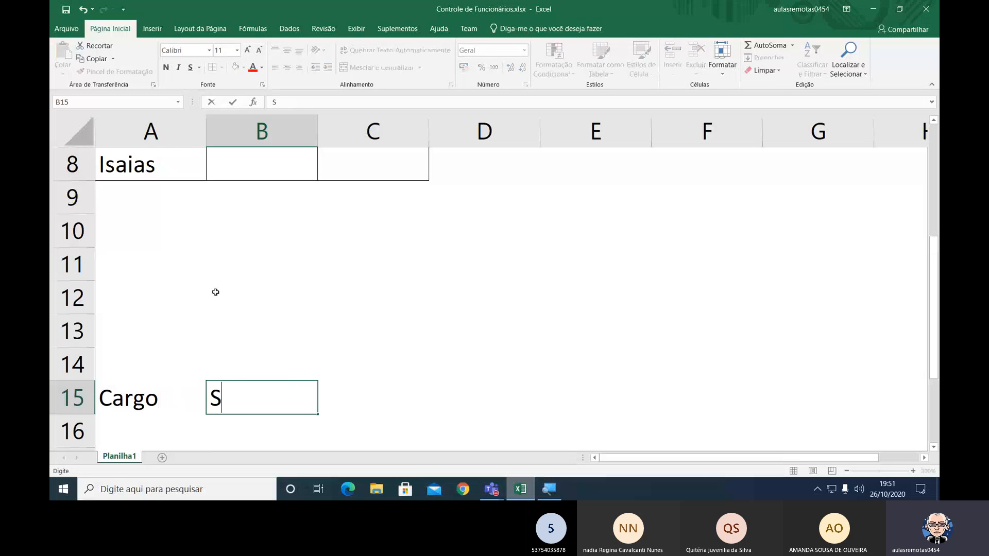
text(alário)
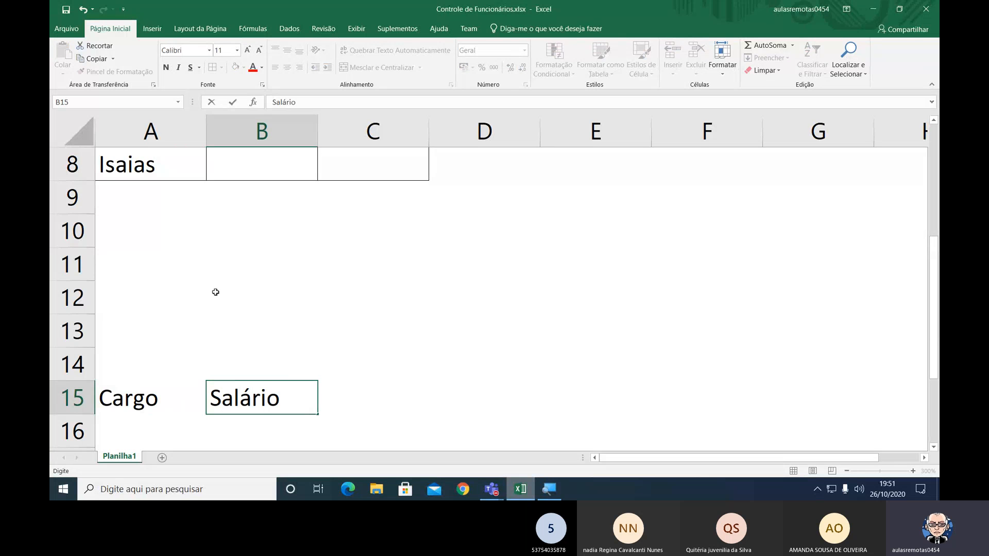
key(Return)
Center the Cargo and Salário headers in cells A15:B15 and make them bold.
key(Up)
key(Left)
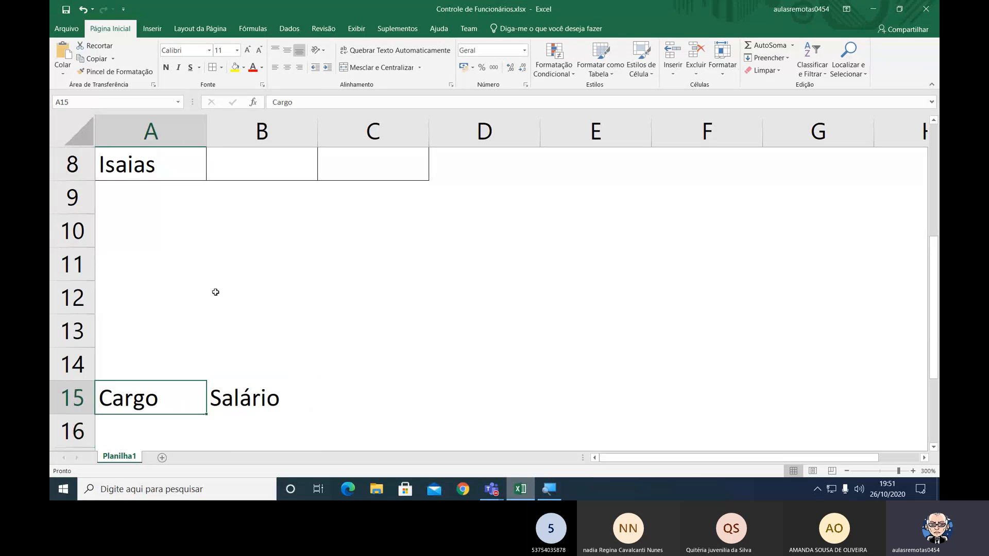
key(Right)
key(Left)
key(shift+Right)
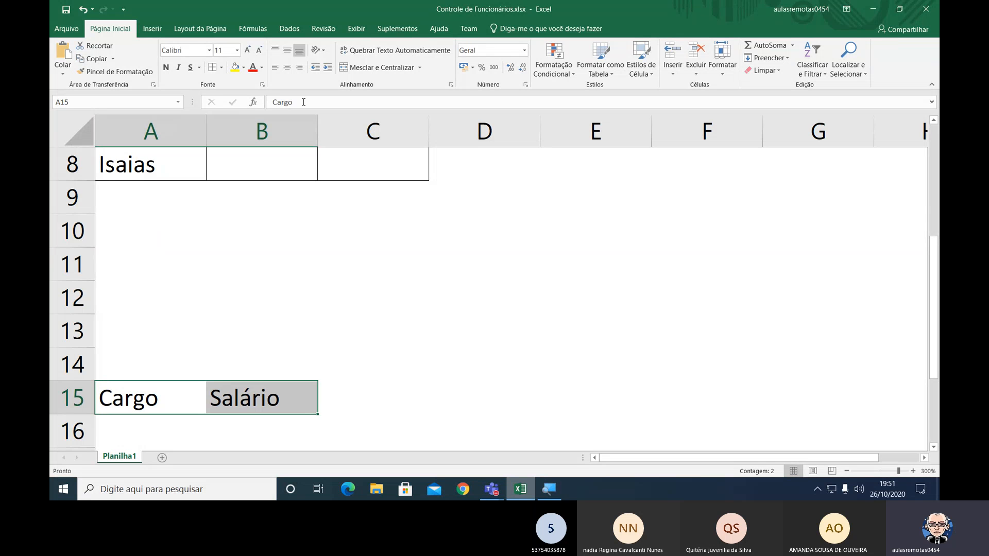
click(287, 68)
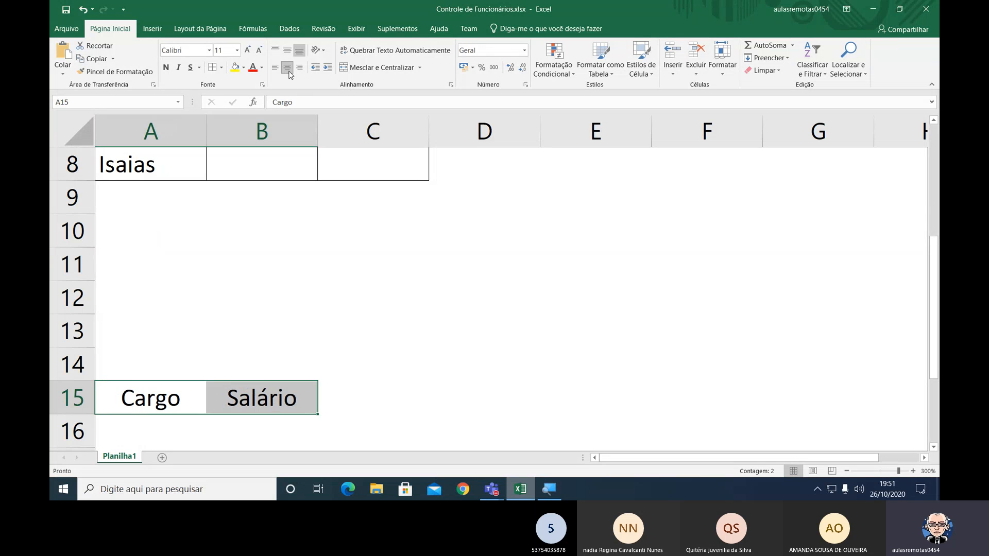
click(167, 68)
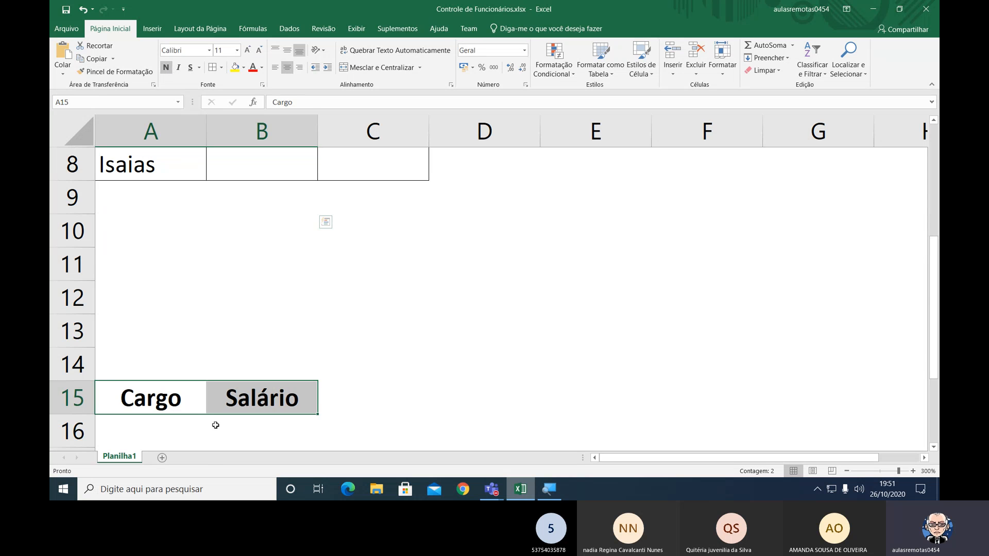
Apply all borders to the range A15:B20 to outline the Cargo and Salário table.
scroll(215, 424, down, 2)
click(169, 204)
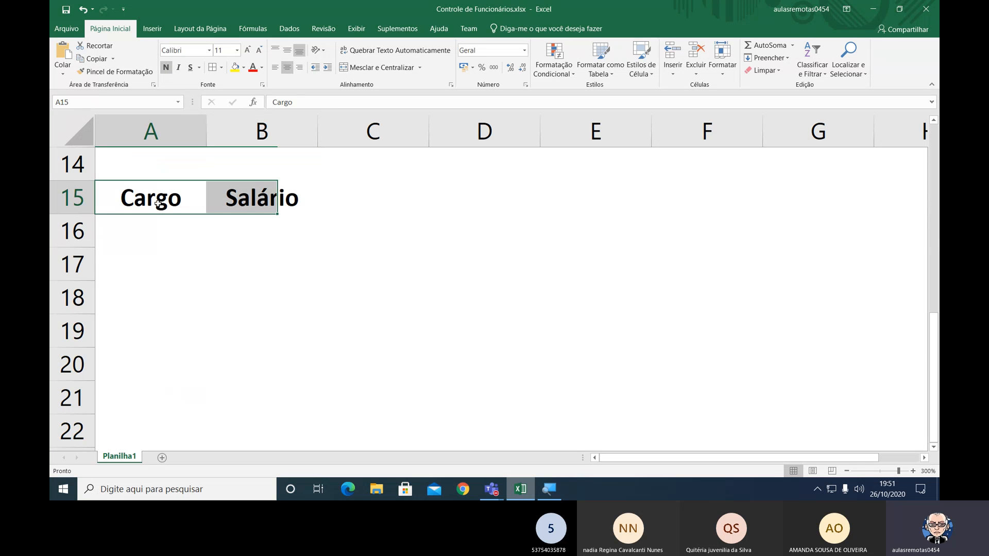
drag(169, 203, 223, 350)
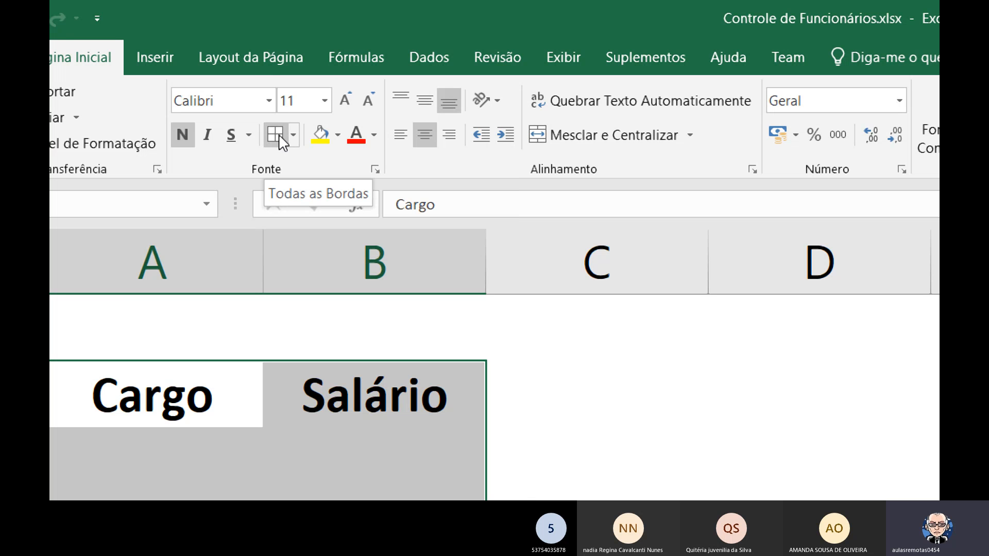
click(280, 134)
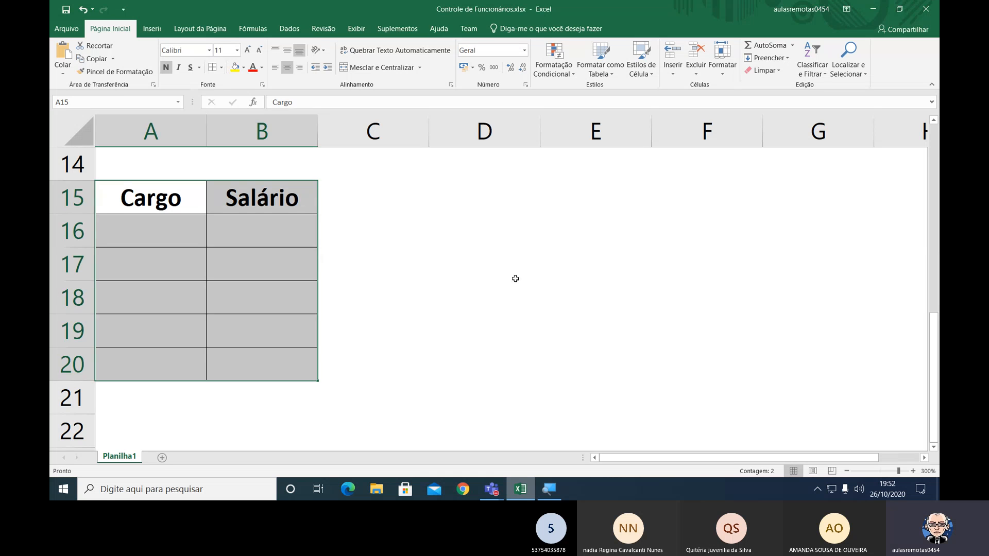
click(515, 278)
Fill the Cargo and Salário header cells A15:B15 with light gray.
click(209, 214)
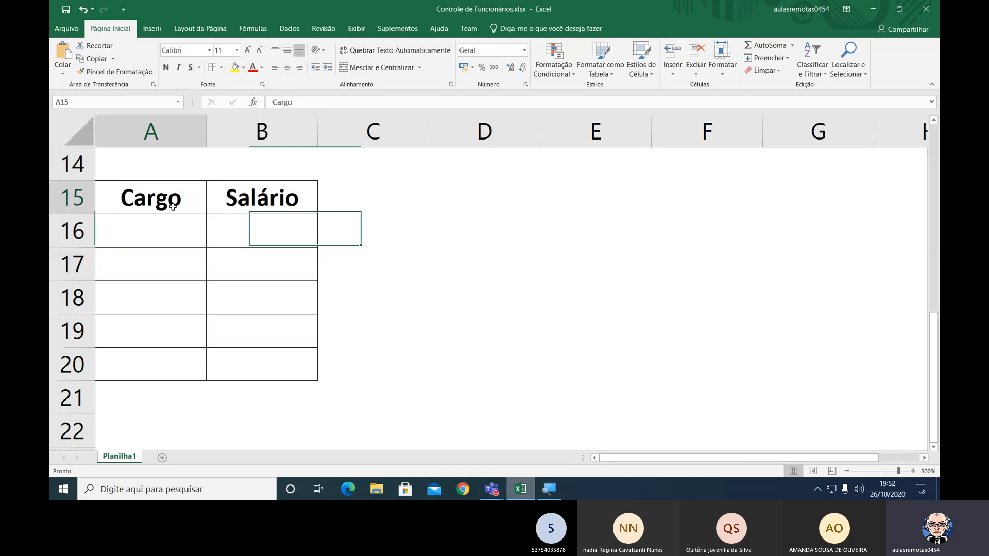
drag(198, 205, 219, 202)
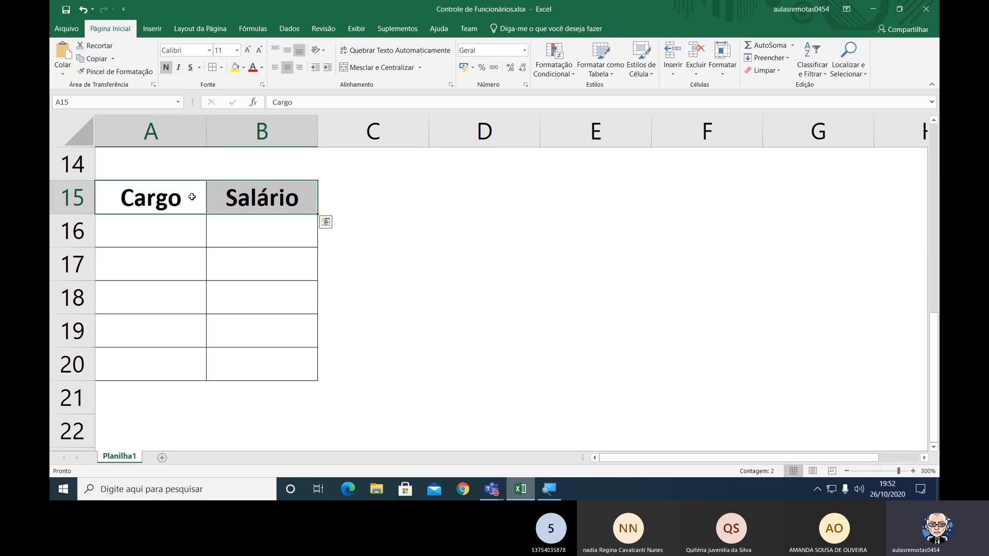
click(235, 67)
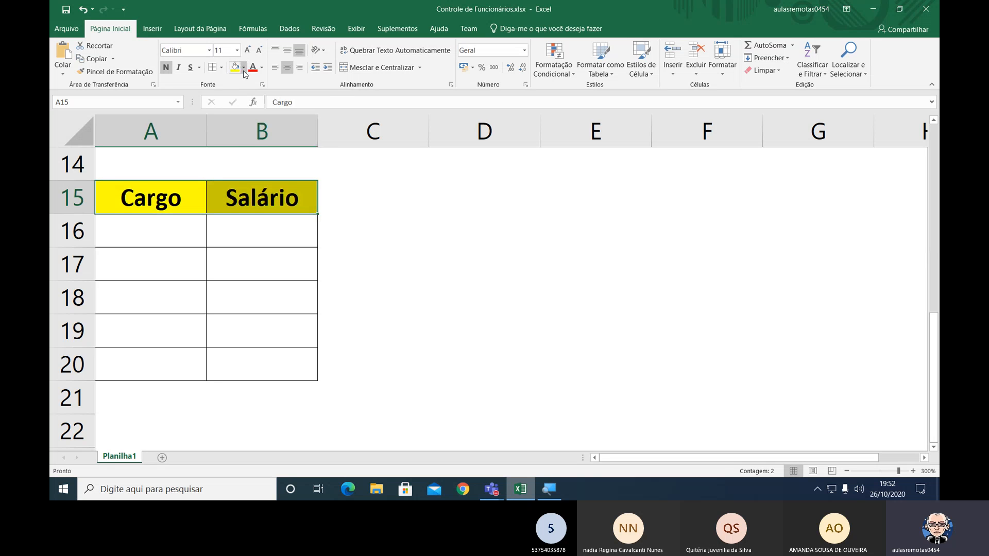
click(243, 68)
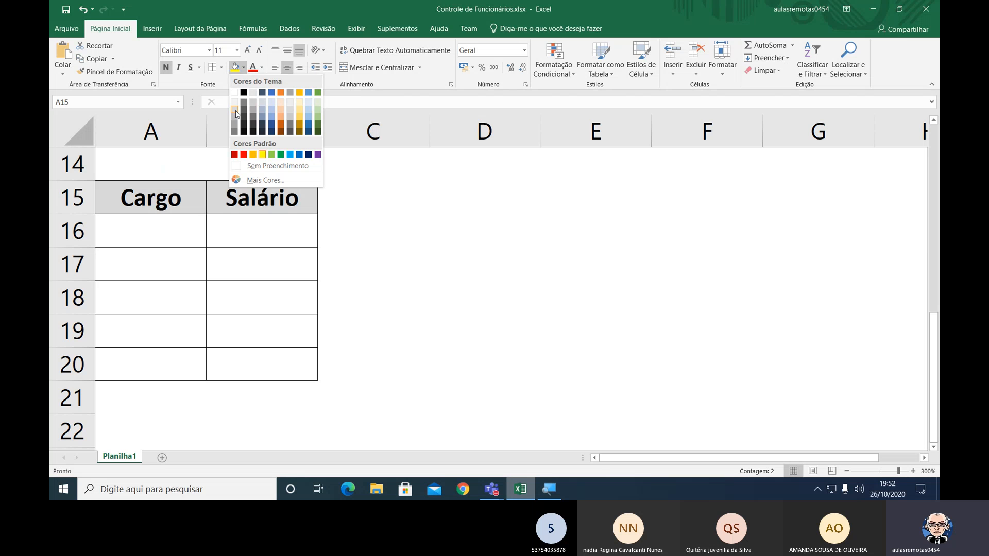
click(235, 110)
Enter the job titles Assistente and Analista in cells A16 and A17 of the Cargo column.
click(137, 223)
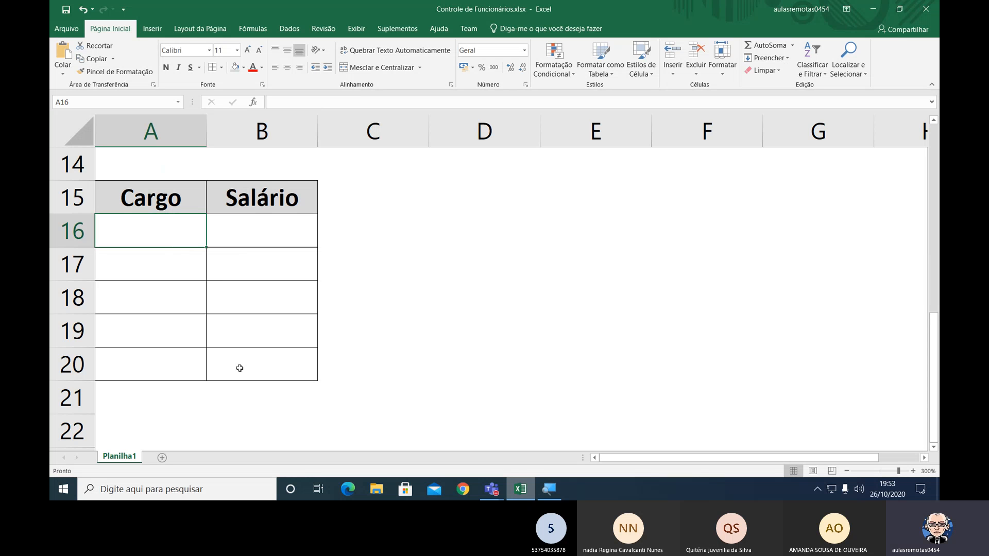
text(Assiste)
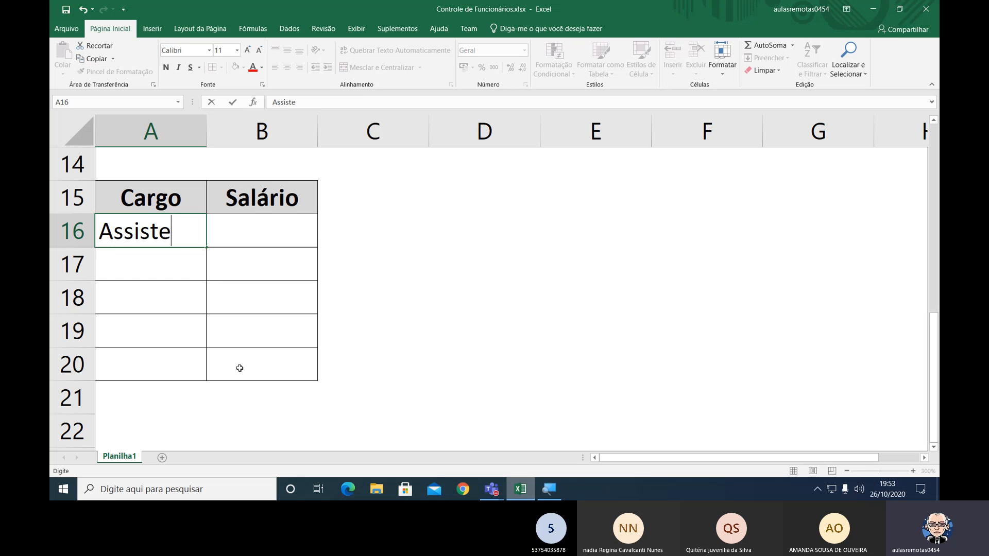
text(nte)
key(Return)
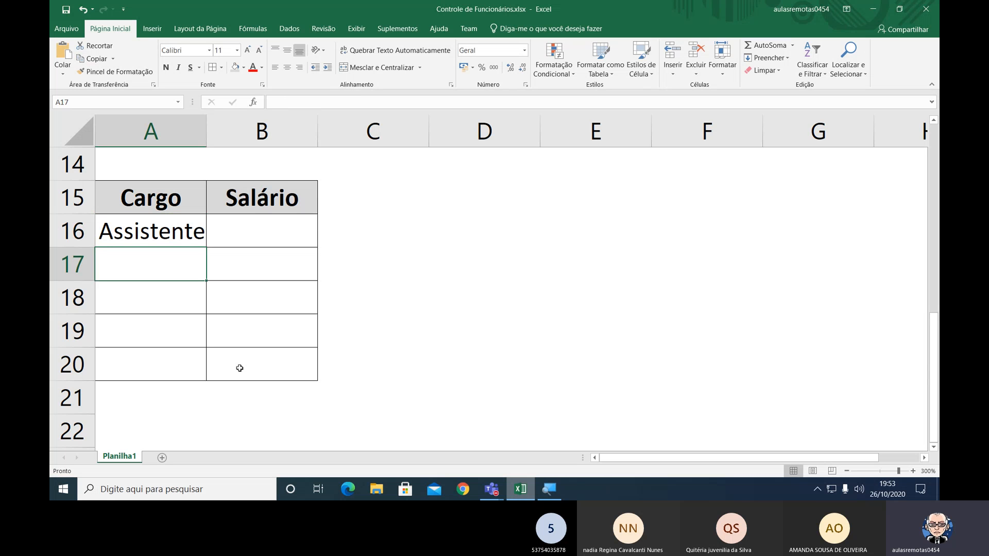
text(Analista)
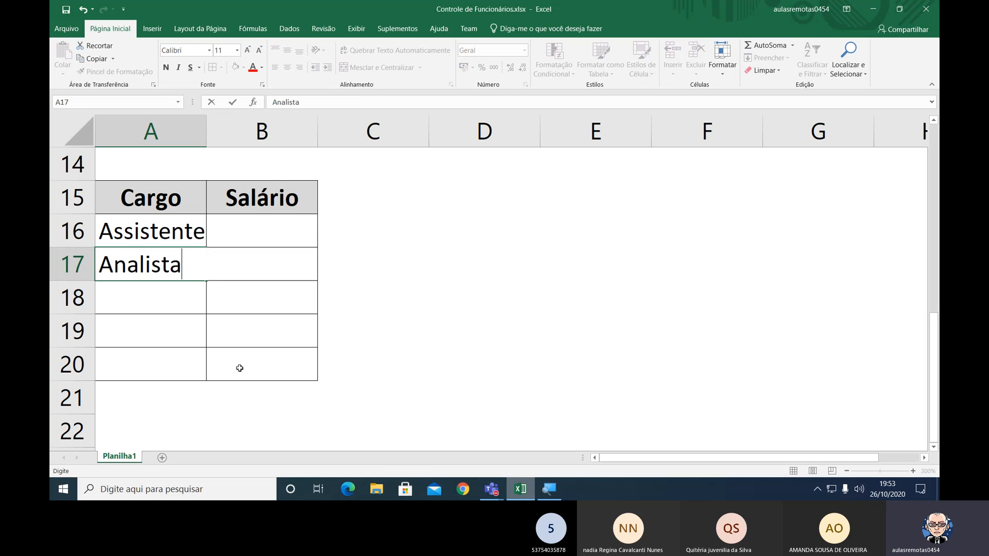
key(Return)
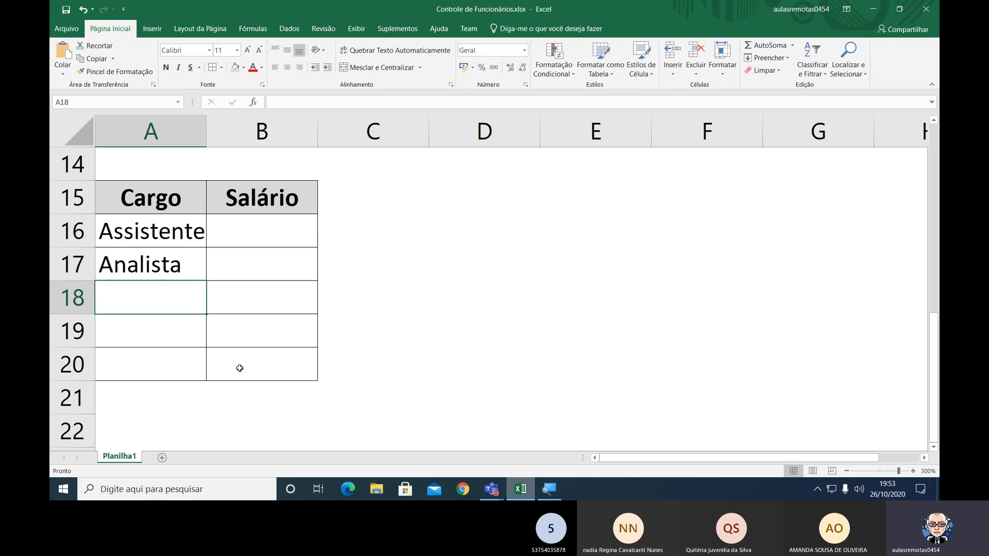
Enter Secretaria, Gerente and Diretor in cells A18 to A20 of the Cargo column.
text(Secretaria)
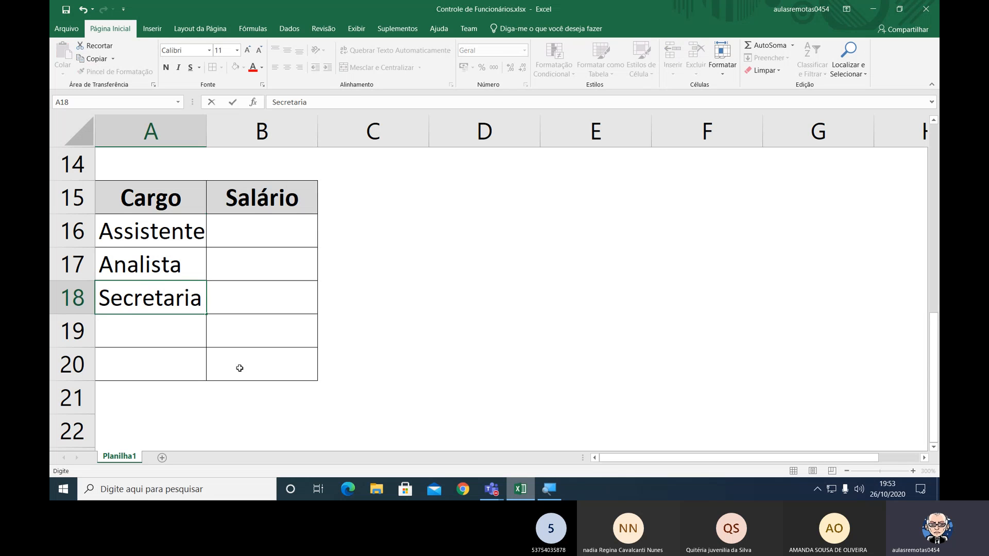
key(Return)
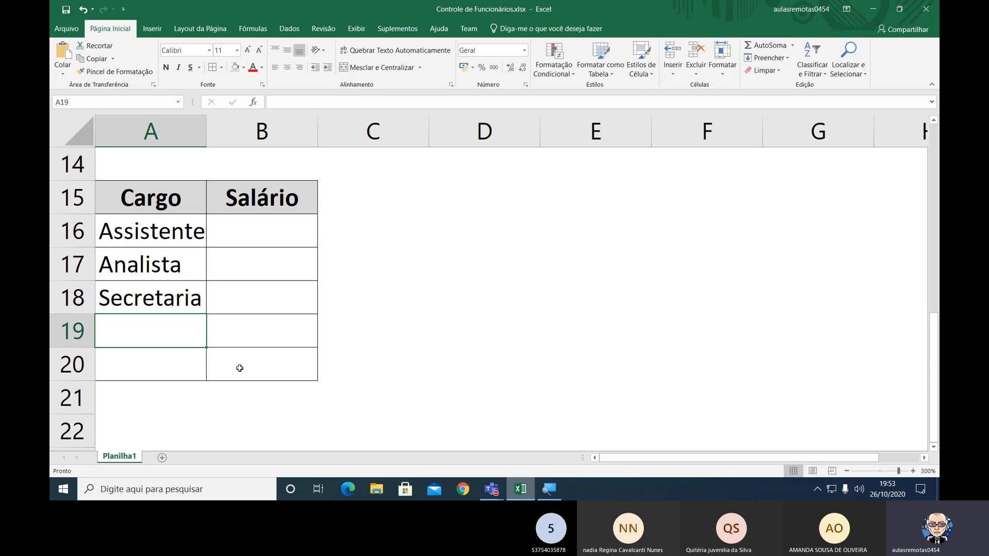
text(Gerente)
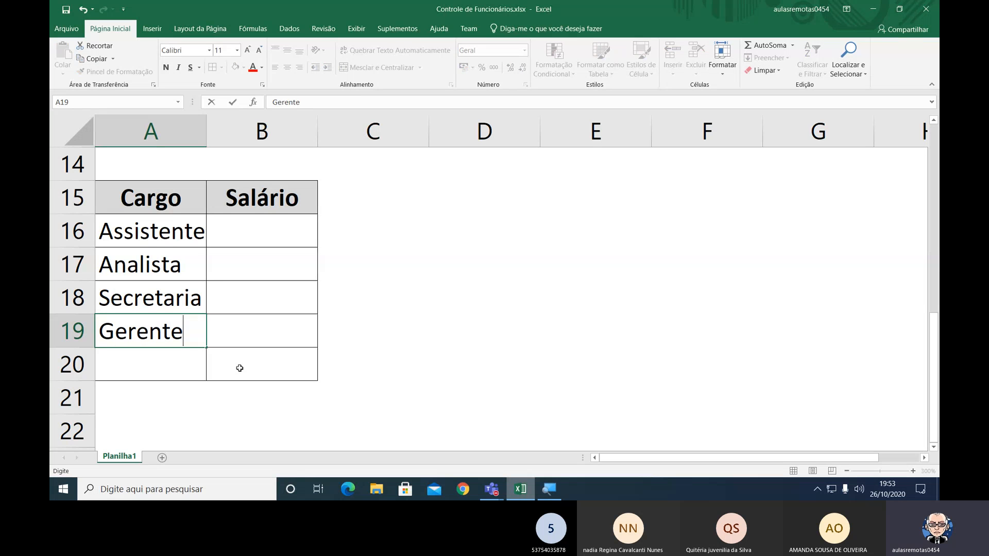
key(Return)
text(Diret)
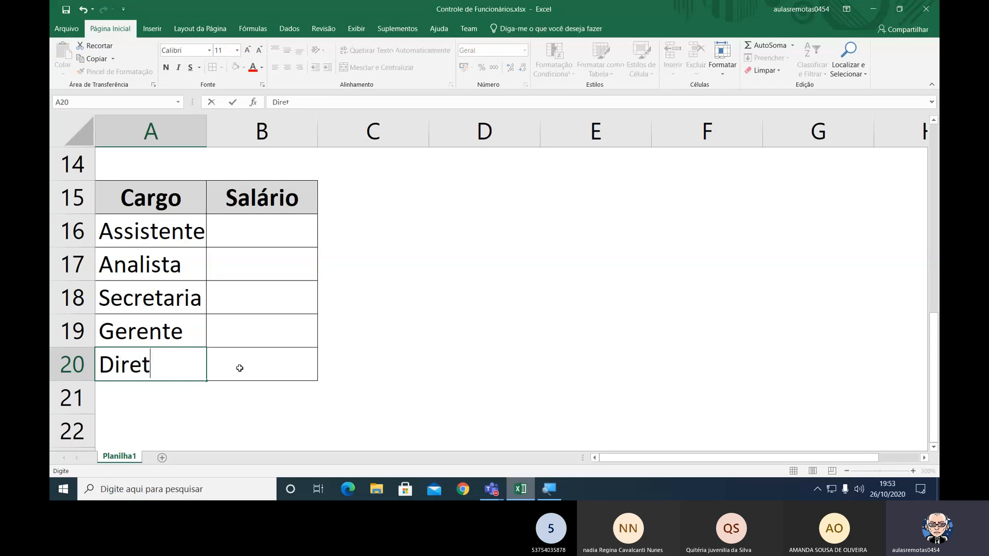
text(or)
key(Return)
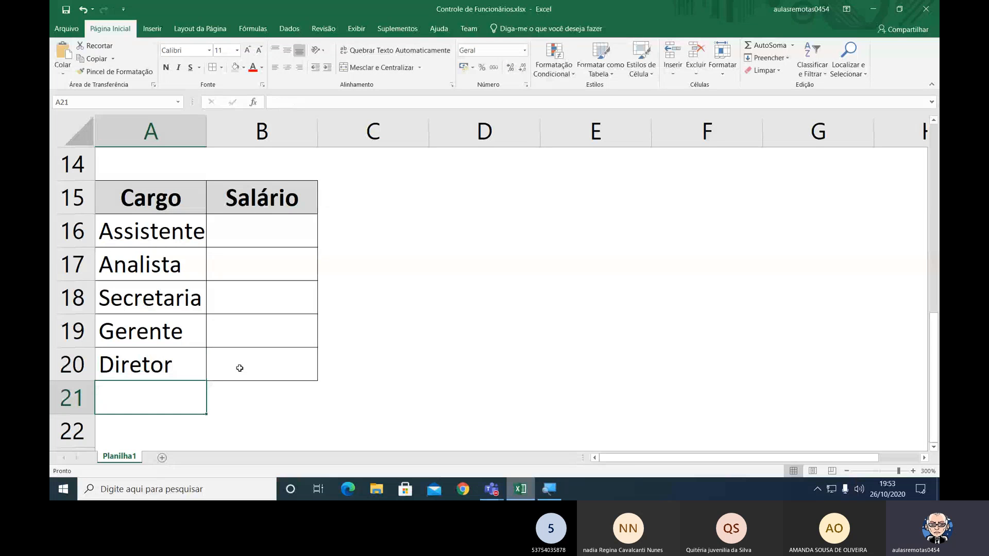
Narrow column A slightly, to about the width of its longest job title.
key(Up)
key(Up)
key(Up)
key(Up)
key(Up)
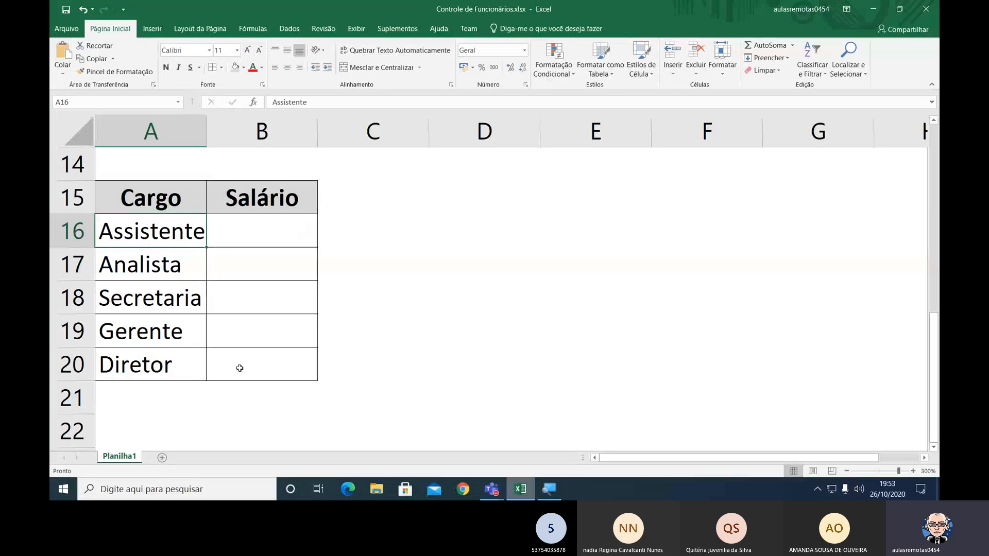
key(Right)
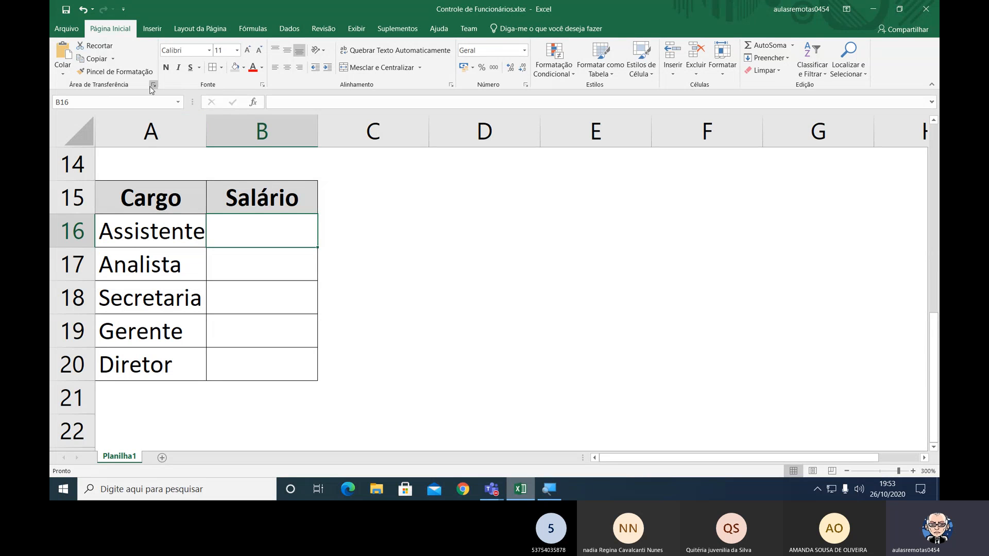
drag(206, 129, 202, 130)
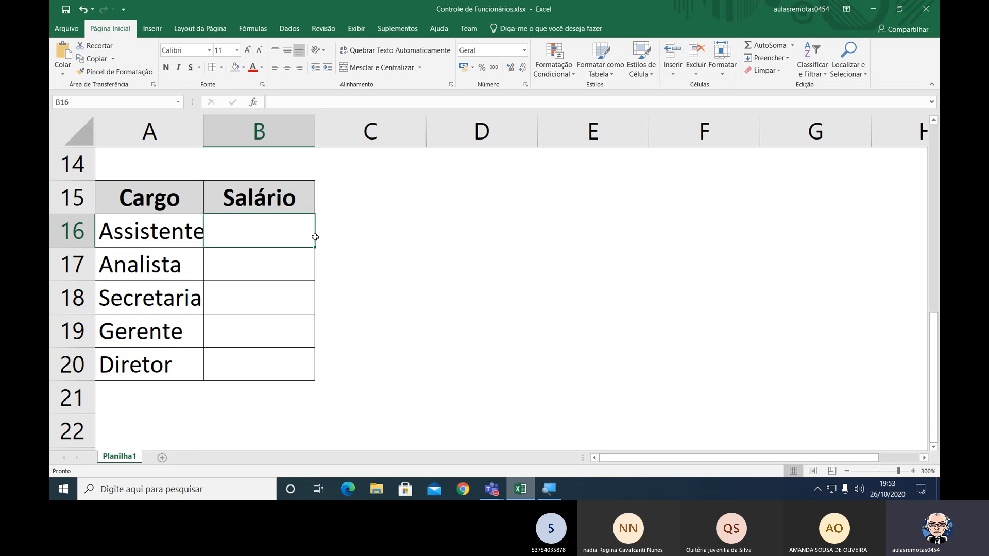
click(355, 250)
click(545, 346)
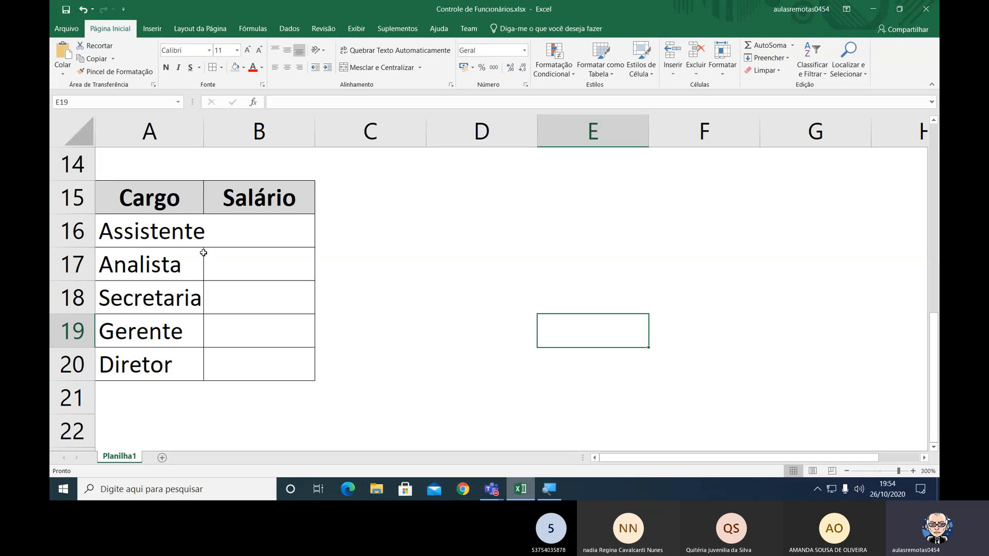
Compare how column A's width affects the employee table and the Cargo and Salário table below it.
scroll(204, 253, up, 1)
scroll(204, 252, up, 3)
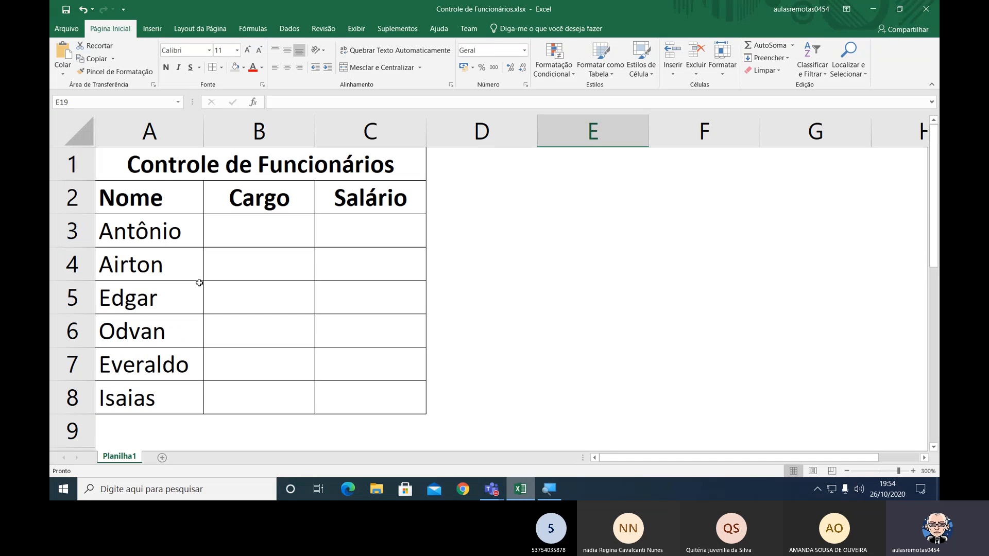
scroll(205, 242, down, 2)
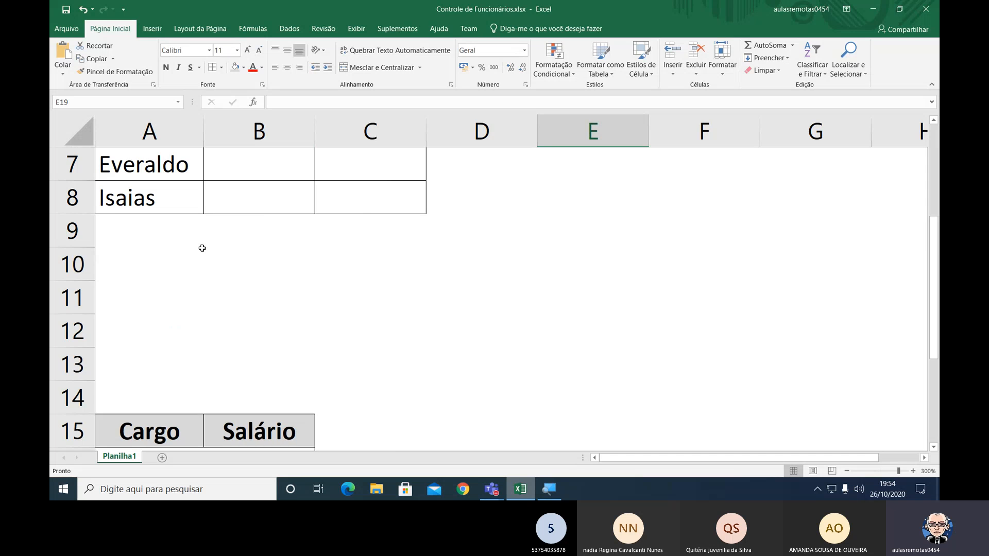
scroll(202, 248, up, 2)
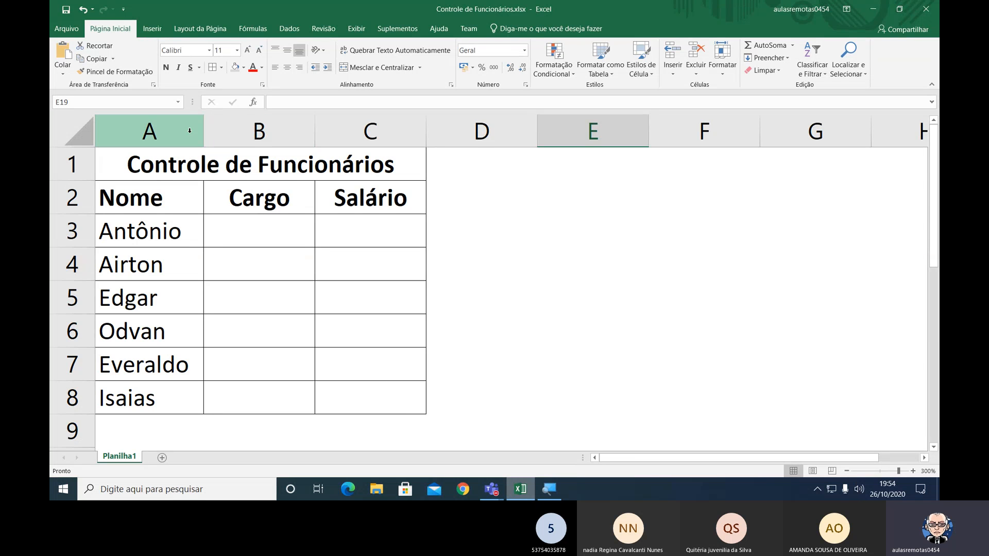
scroll(205, 285, down, 2)
scroll(205, 285, down, 2)
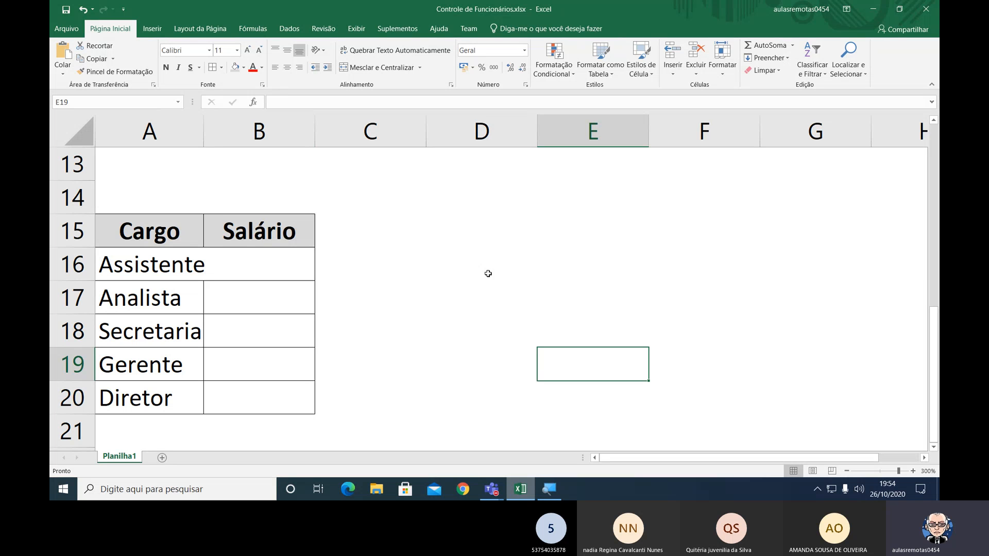
Try borders on cells D16:E16 with column D narrowed and column E widened, and undo these test changes.
drag(488, 274, 602, 274)
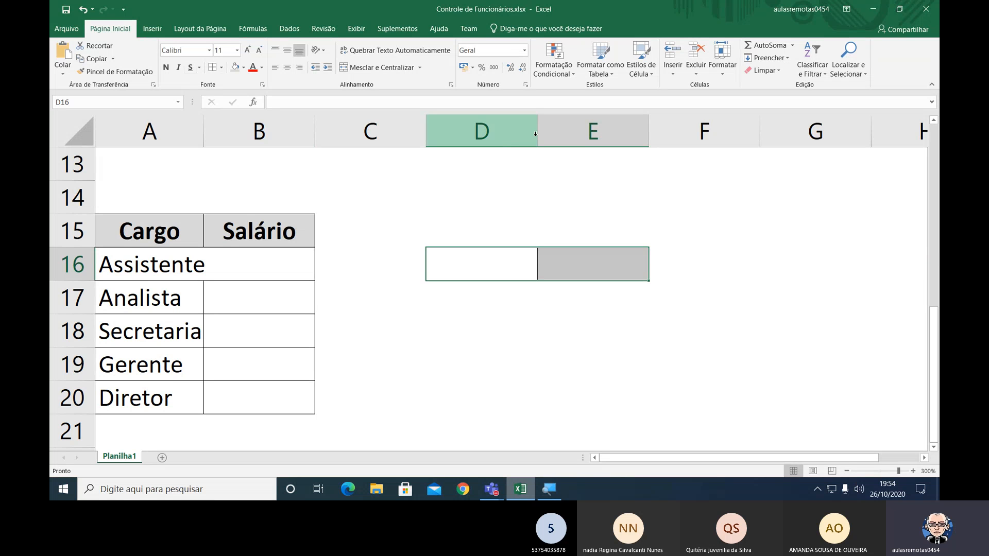
drag(535, 134, 510, 134)
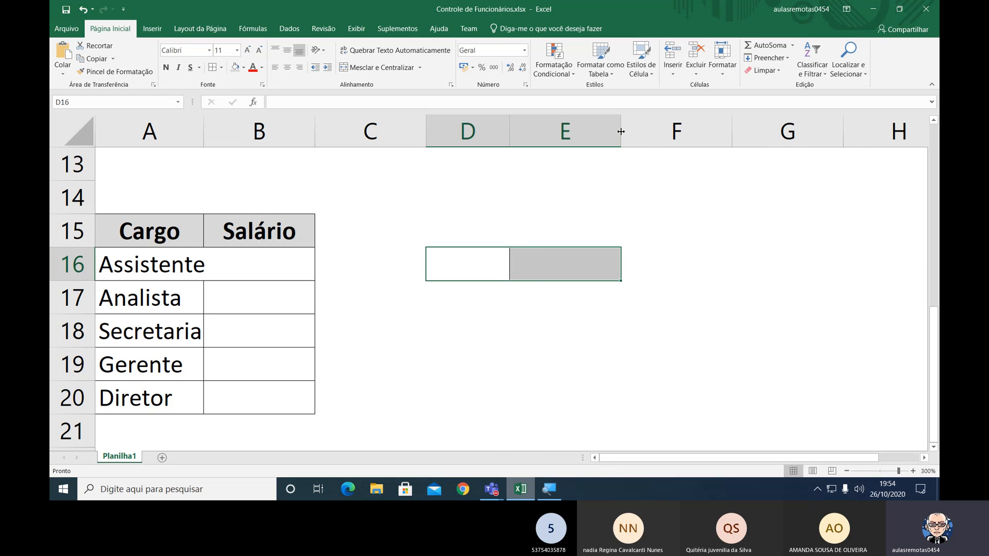
drag(621, 131, 672, 131)
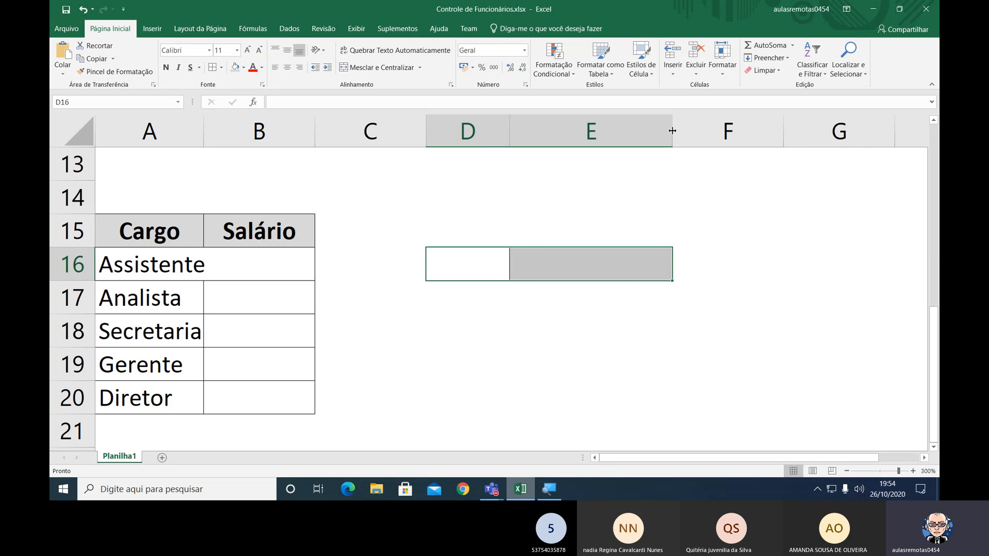
click(620, 334)
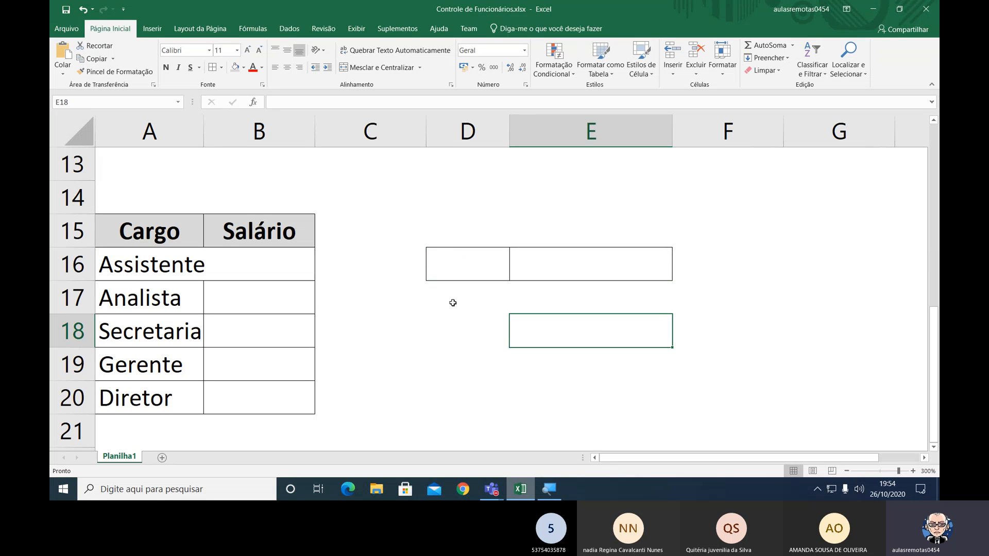
drag(450, 272, 550, 268)
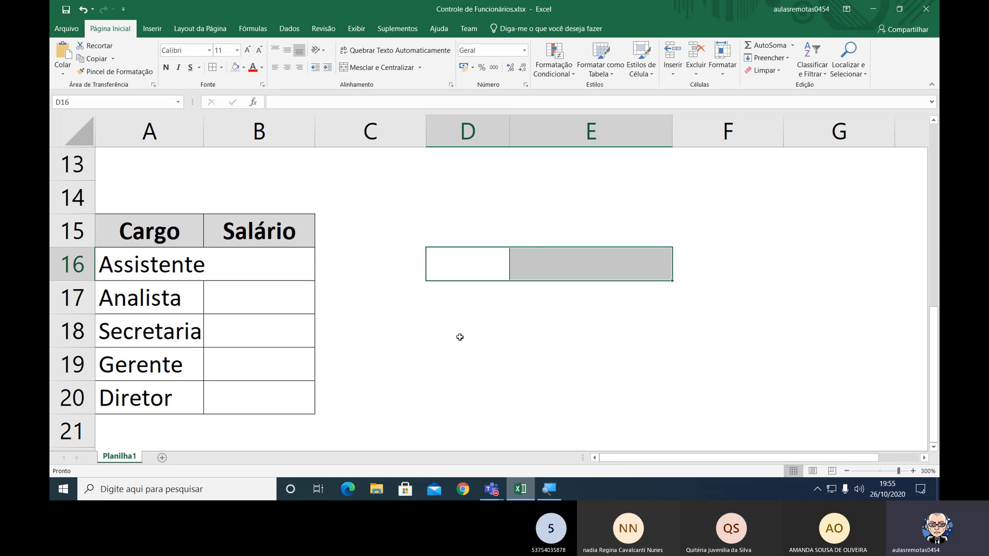
key(ctrl+z)
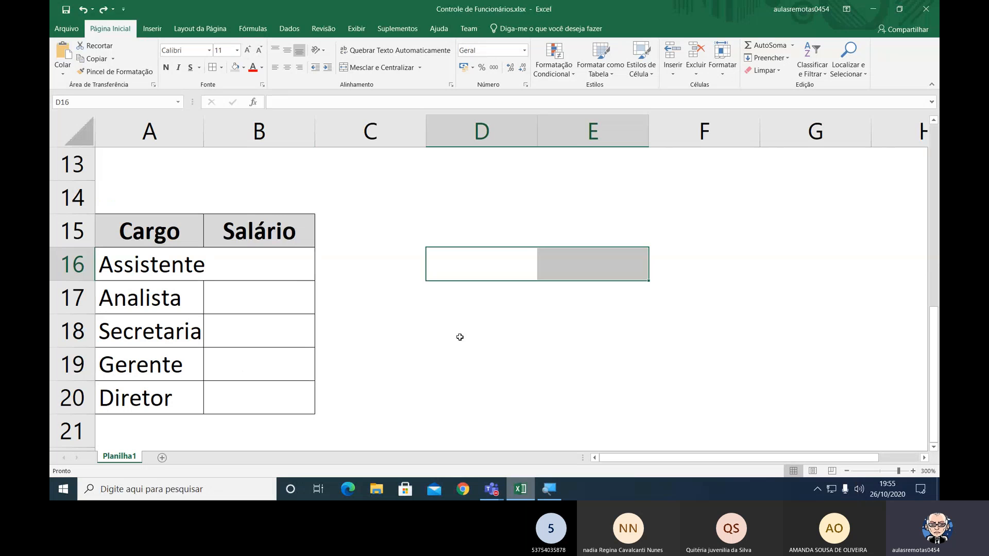
key(ctrl+z)
click(510, 266)
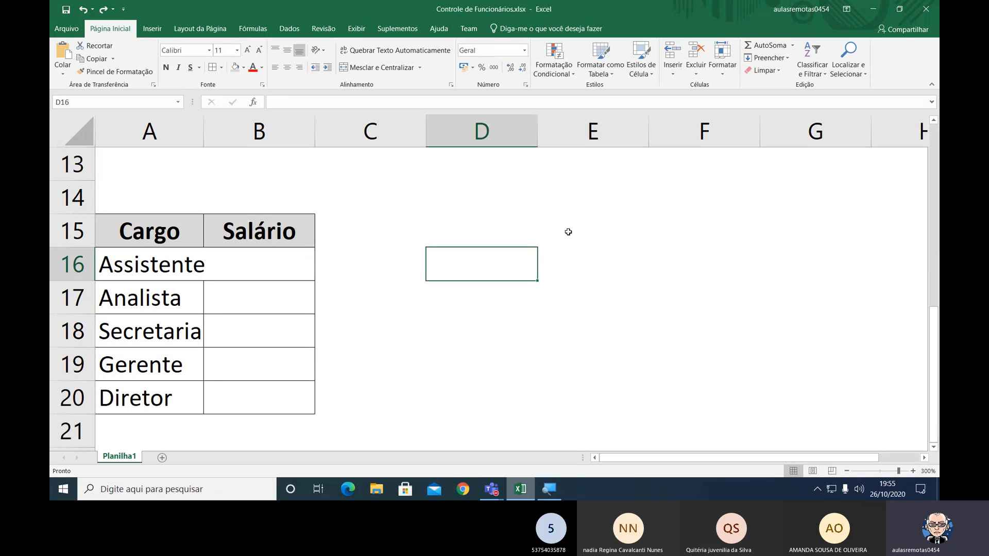
click(576, 252)
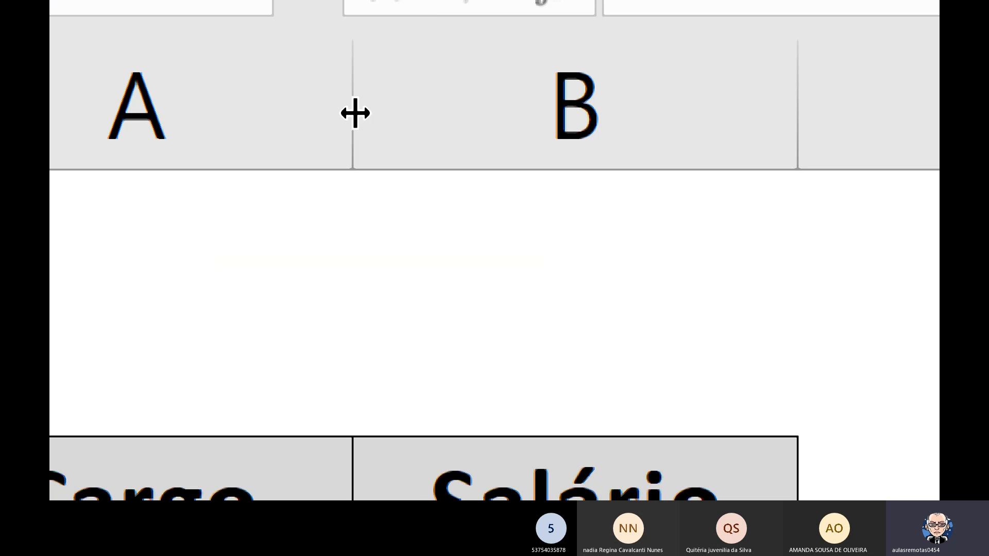
click(239, 101)
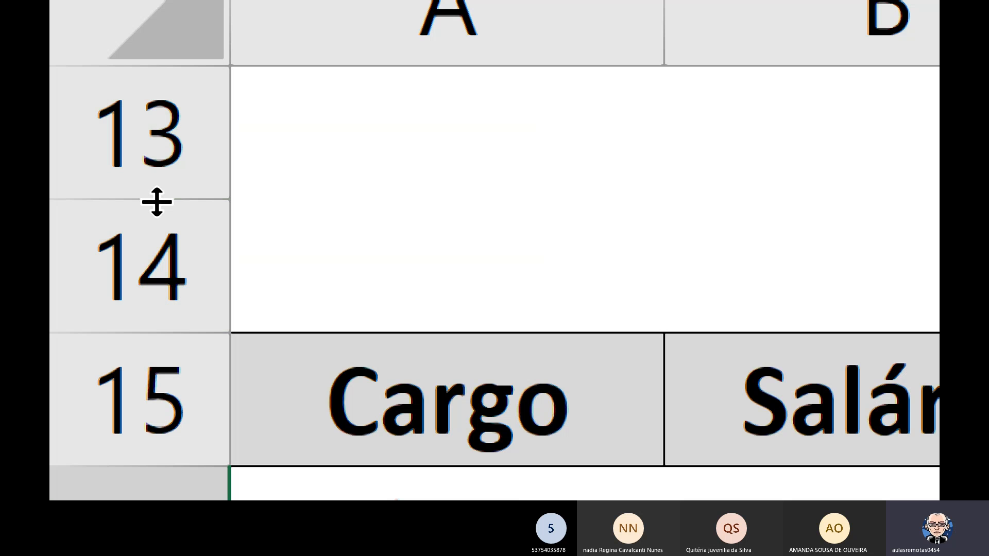
drag(157, 202, 152, 244)
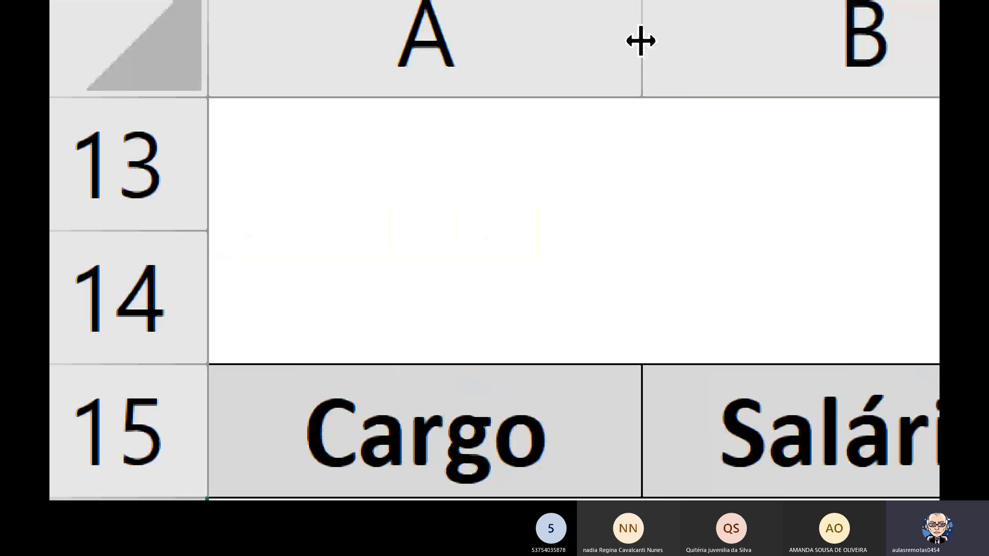
Widen column A slightly so that Assistente fits inside its own cell in the Cargo column.
drag(642, 40, 680, 41)
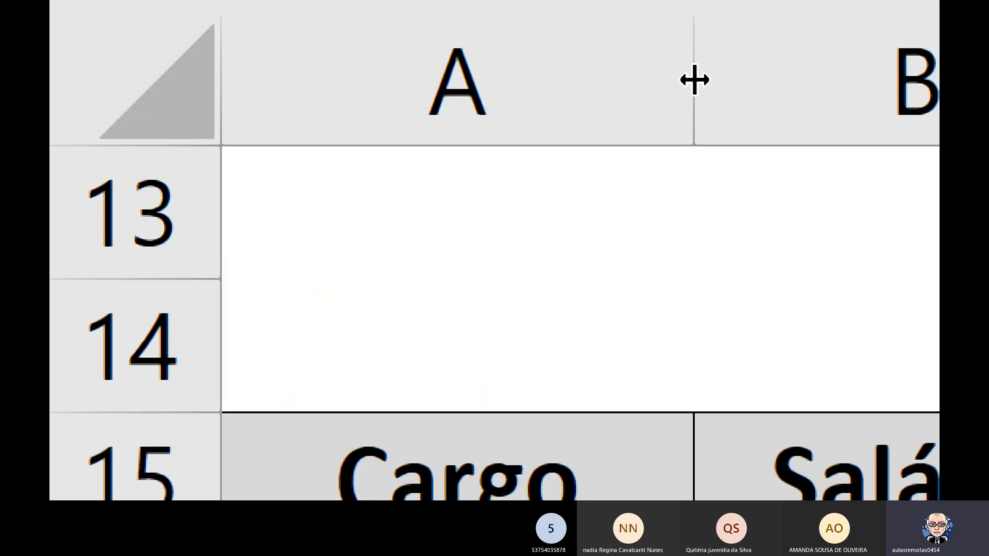
drag(695, 80, 674, 80)
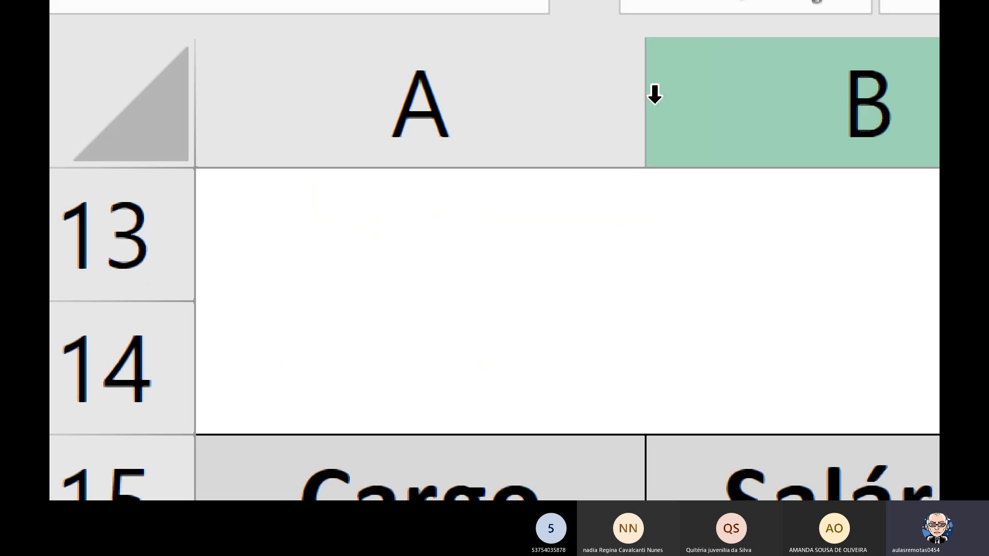
drag(646, 111, 662, 111)
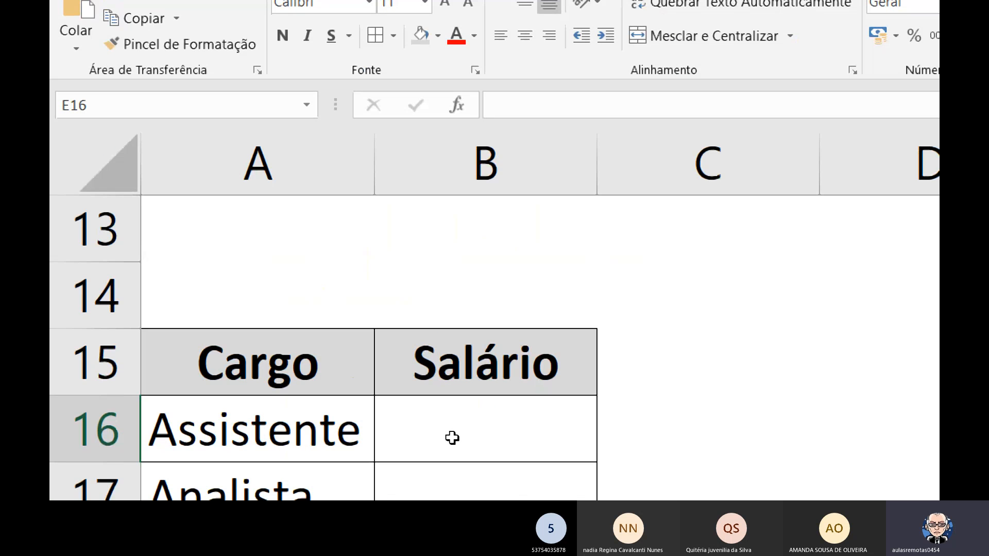
Widen column B slightly to give the Salário column more room.
click(825, 406)
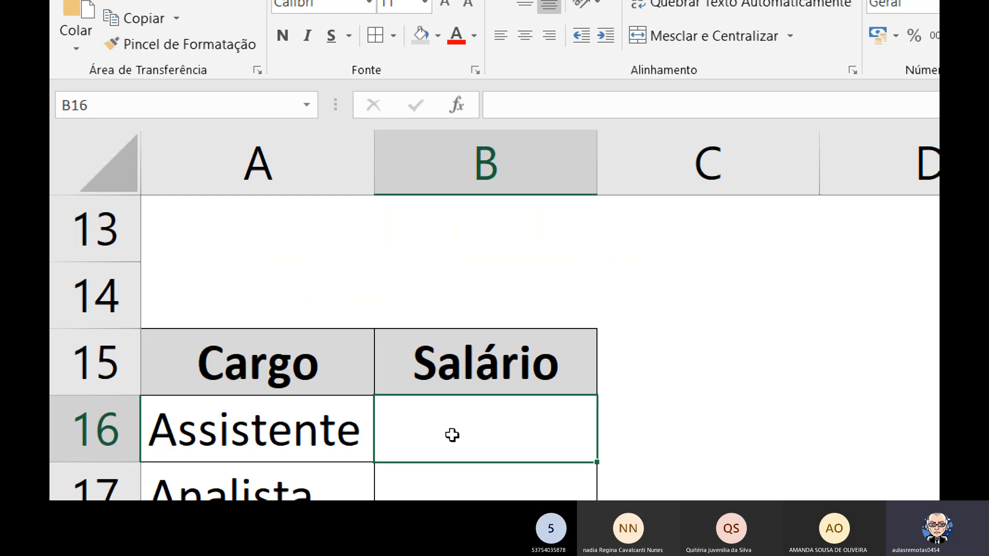
scroll(452, 435, down, 1)
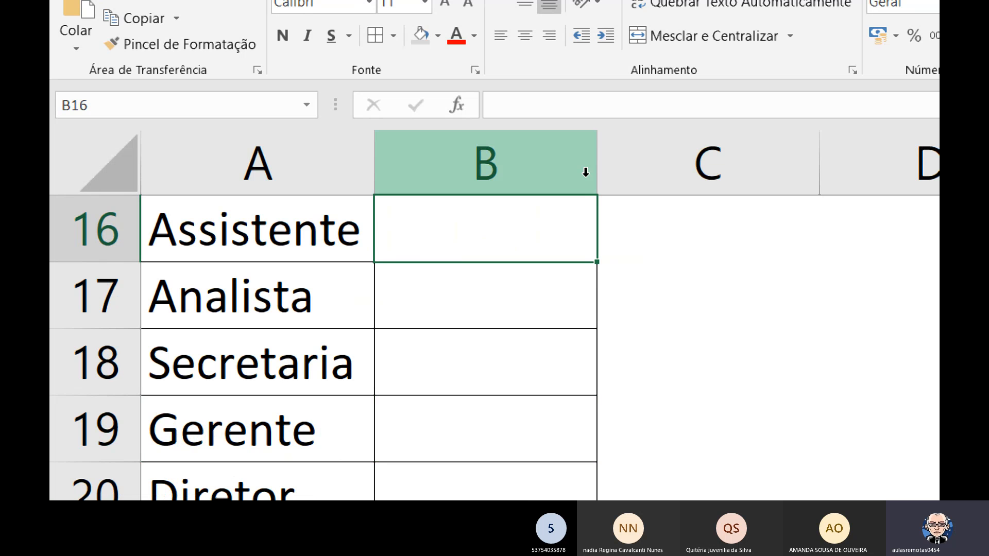
scroll(651, 279, up, 1)
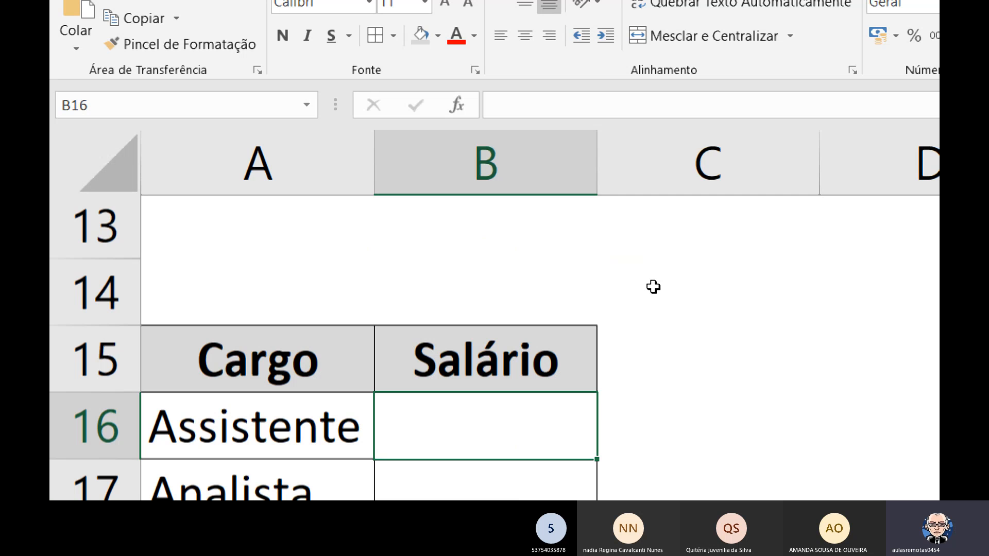
drag(597, 168, 620, 166)
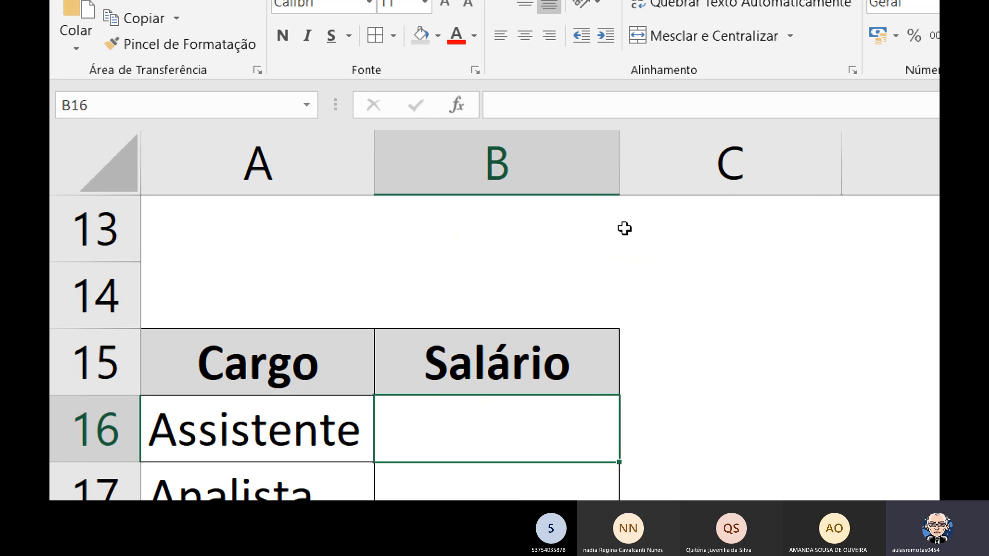
Enter the salaries 850 for Assistente in B16 and 1050 for Analista in B17.
scroll(624, 228, down, 1)
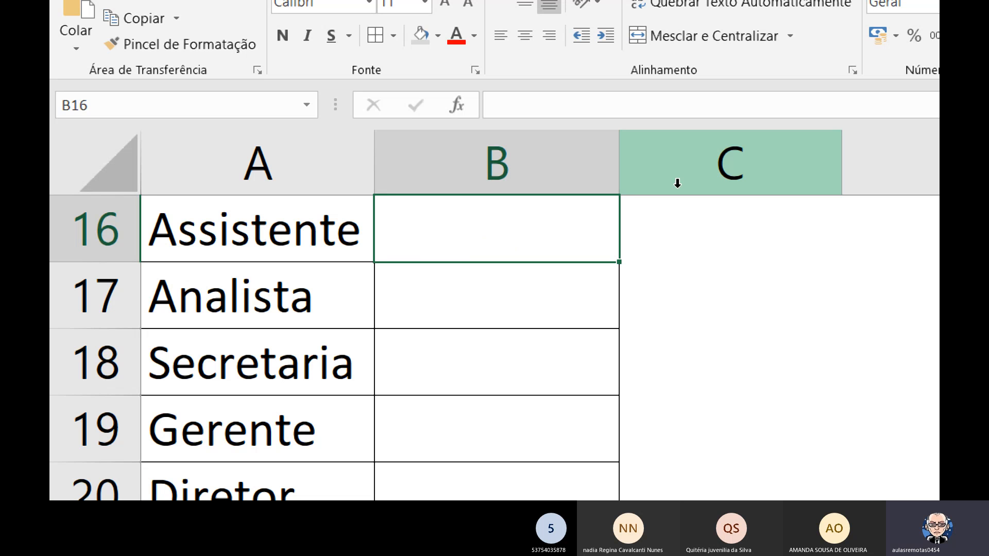
text(850)
key(Return)
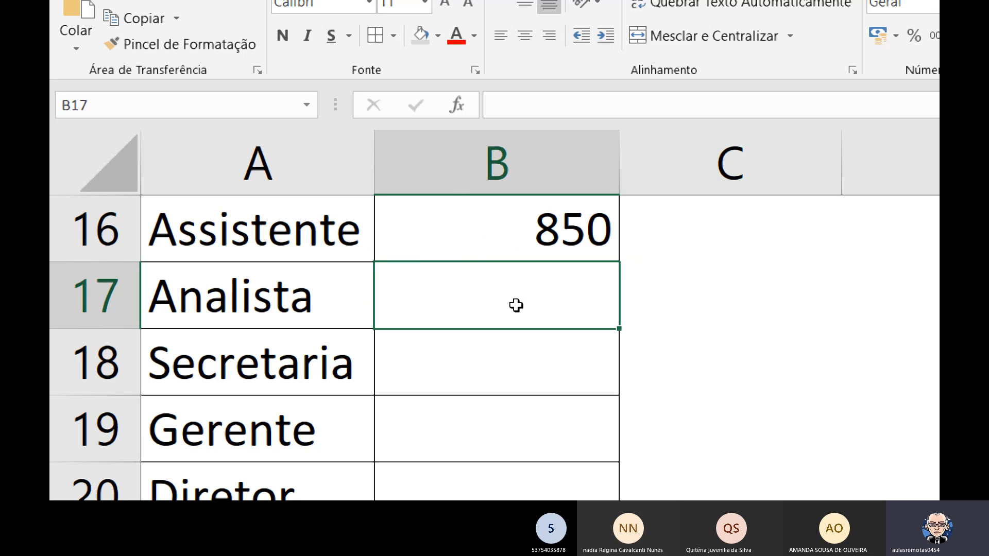
click(554, 232)
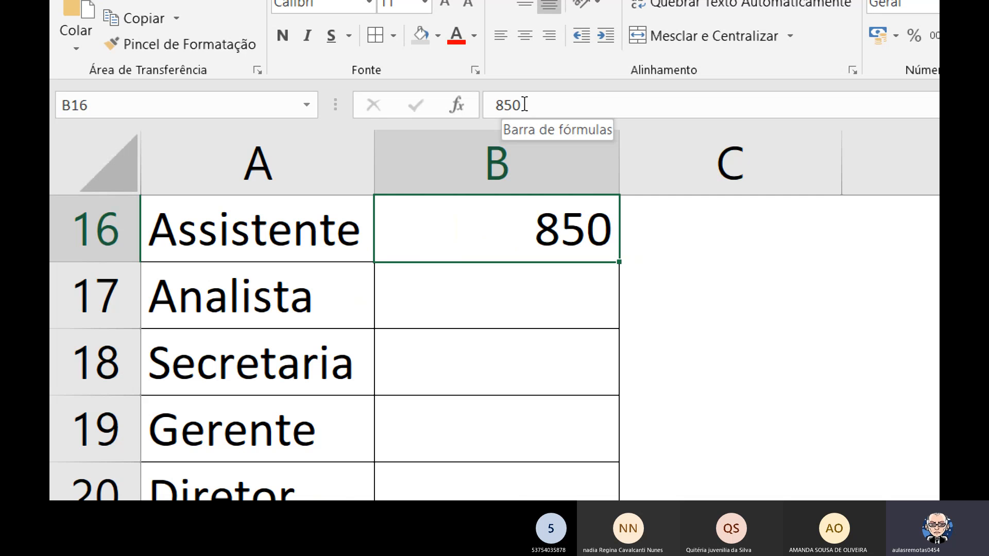
key(ctrl)
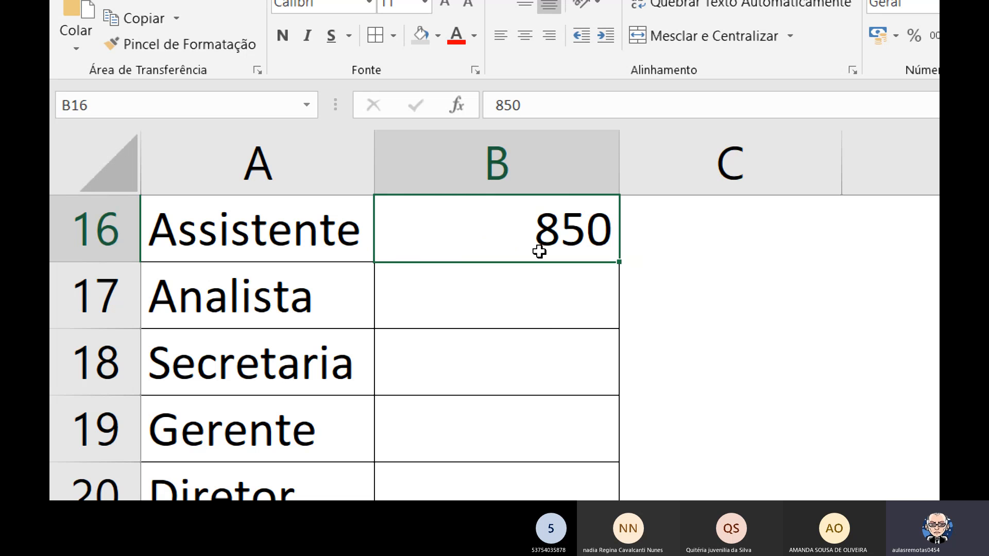
click(541, 308)
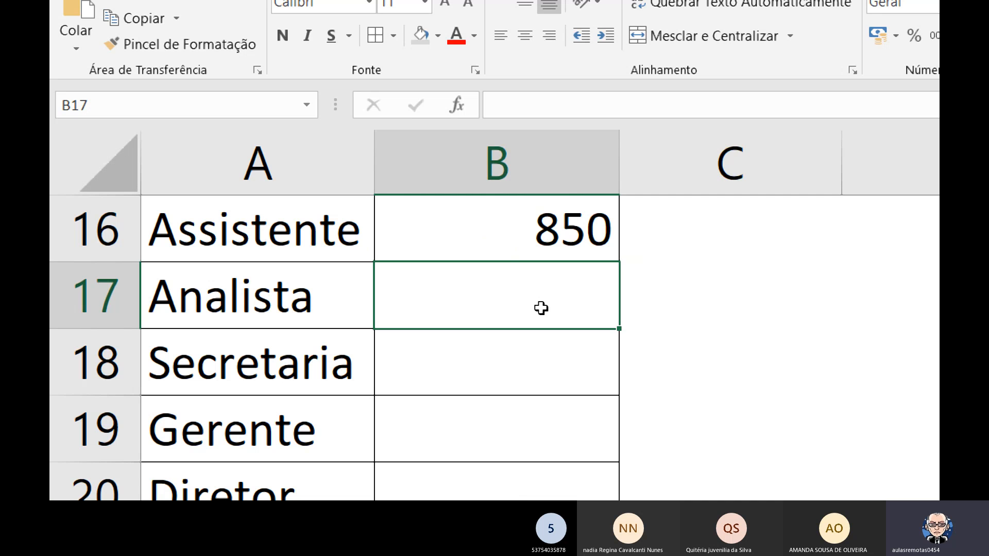
text(1050)
key(Return)
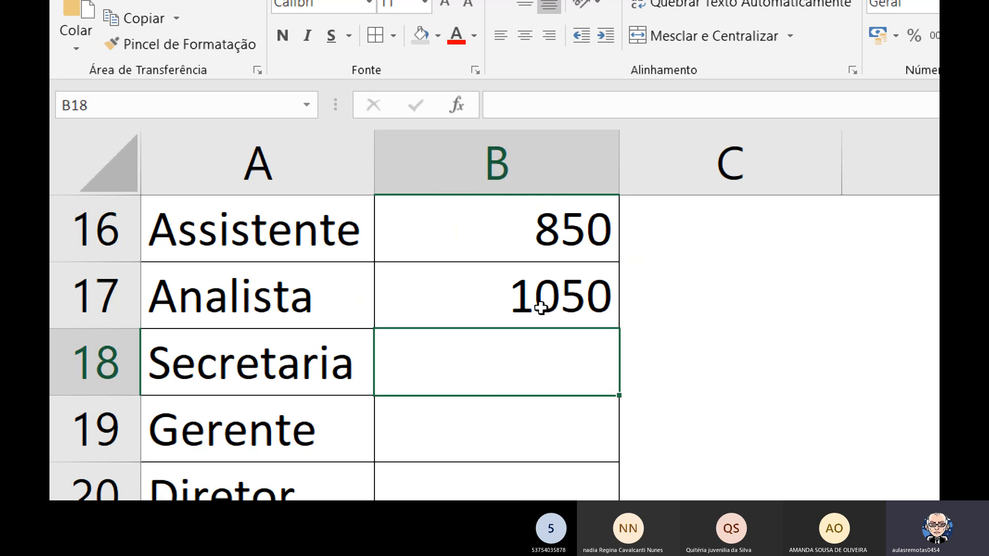
Enter the salaries 2000, 3500 and 5000 for Secretaria, Gerente and Diretor in cells B18 to B20.
text(2000)
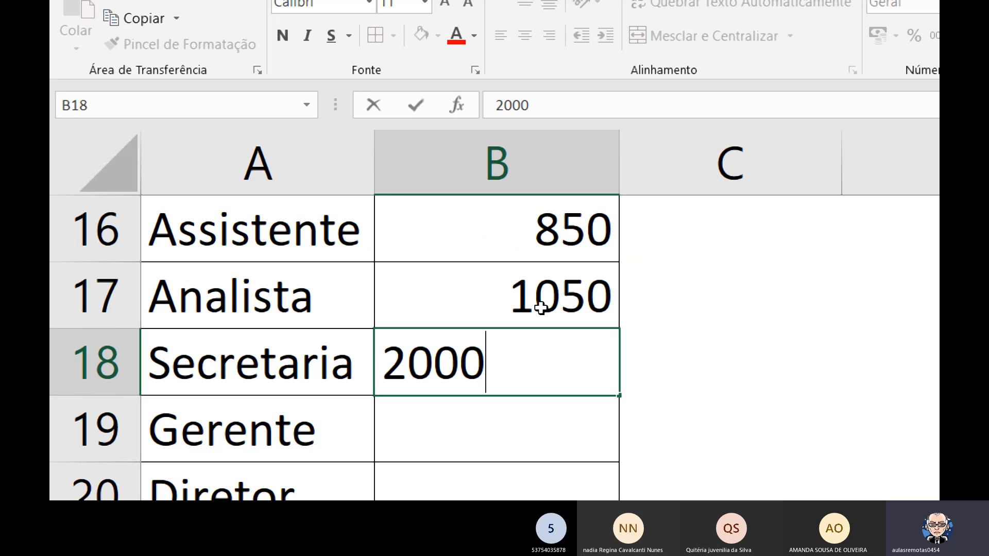
key(Return)
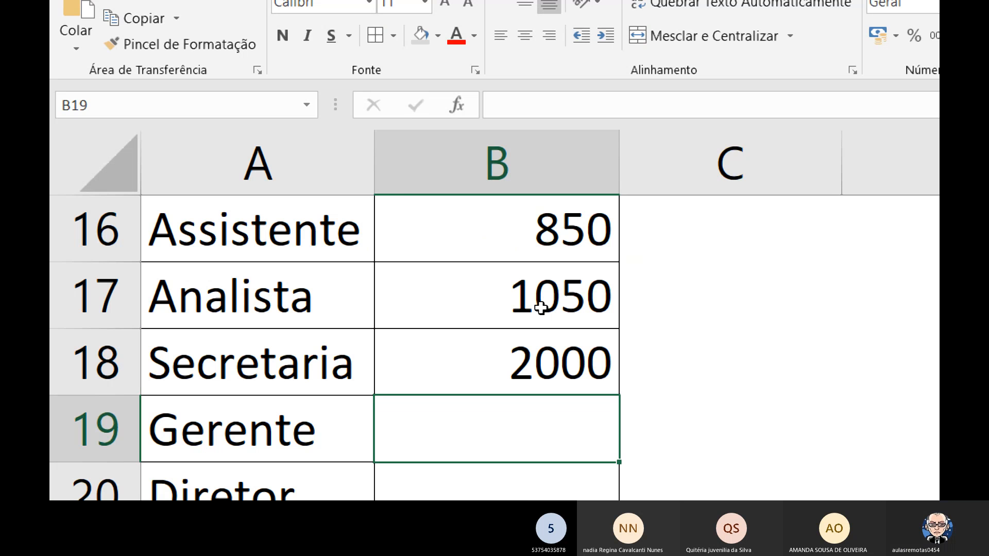
text(3)
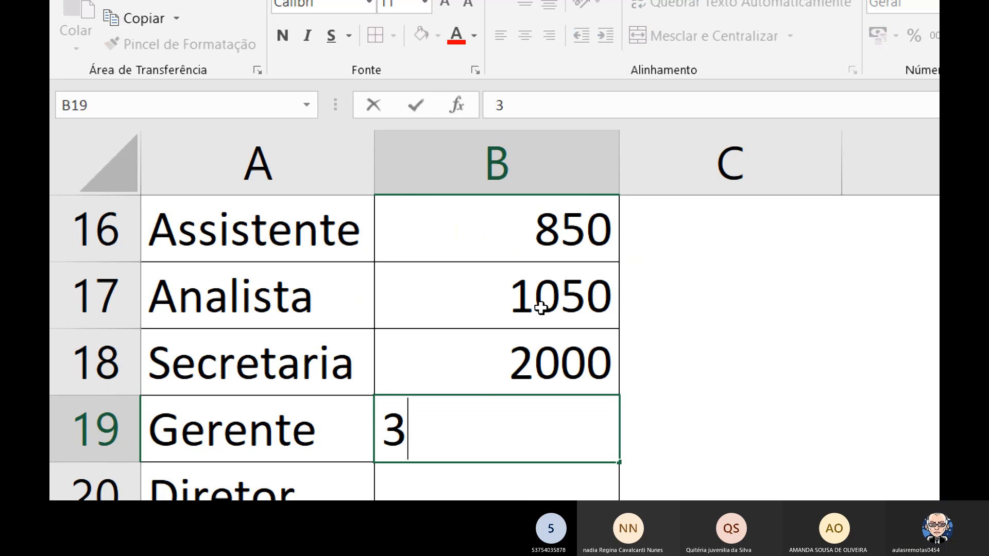
text(500)
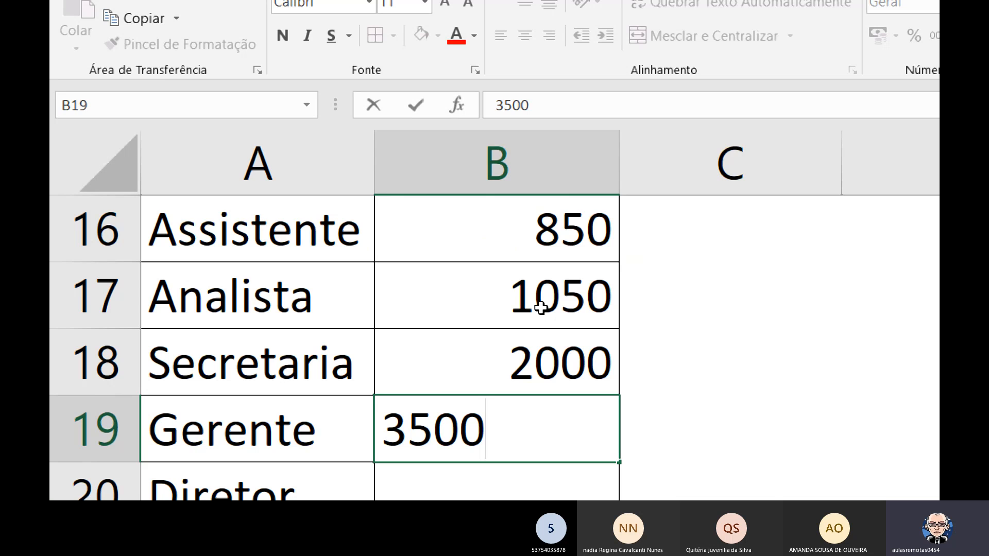
key(Return)
text(5000)
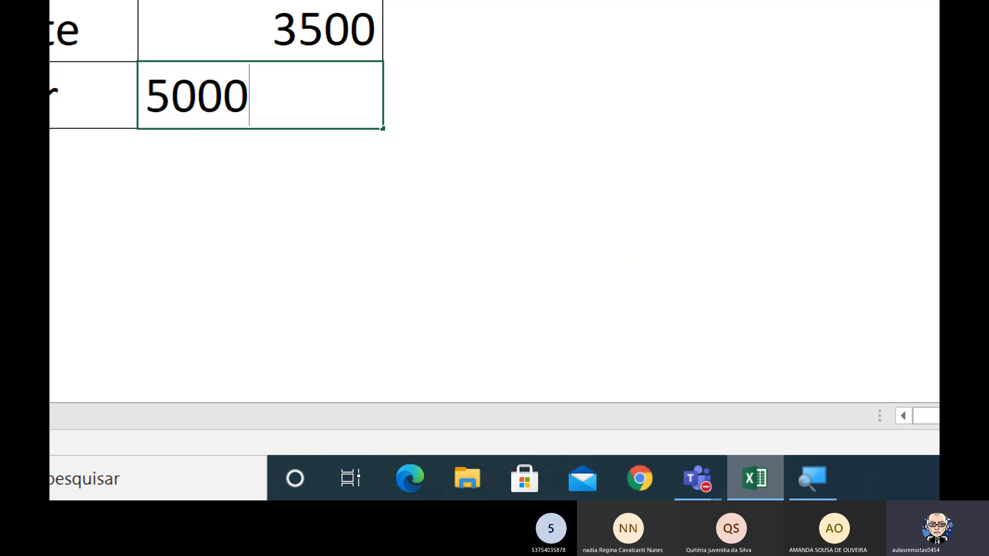
key(Return)
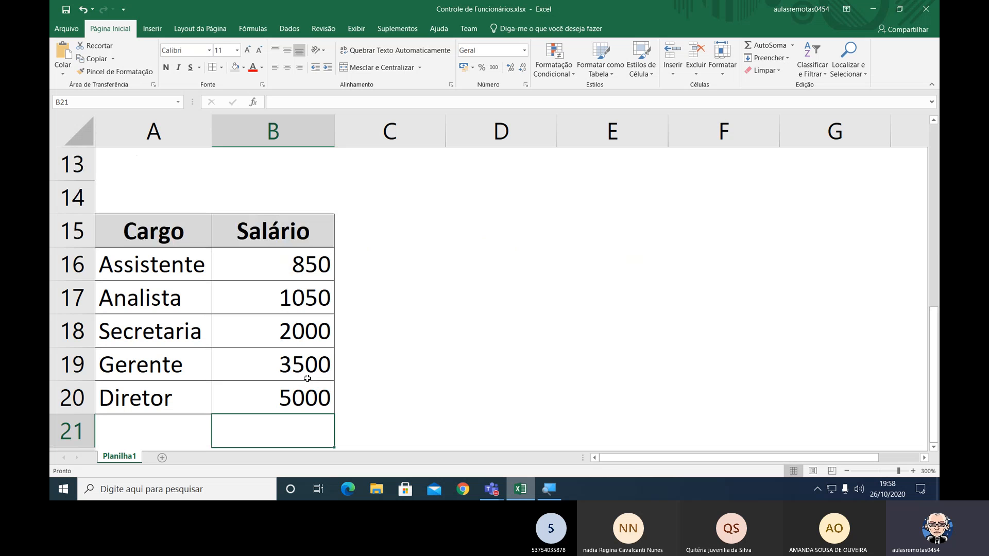
Apply the accounting number format in Brazilian reais (R$) to the Assistente salary in B16.
click(253, 266)
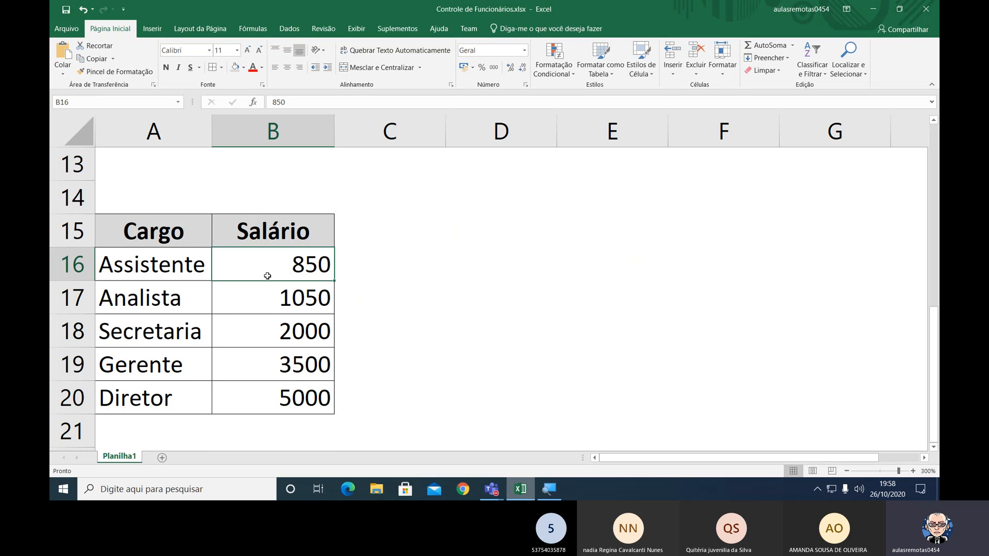
key(ctrl+shift+Down)
click(274, 273)
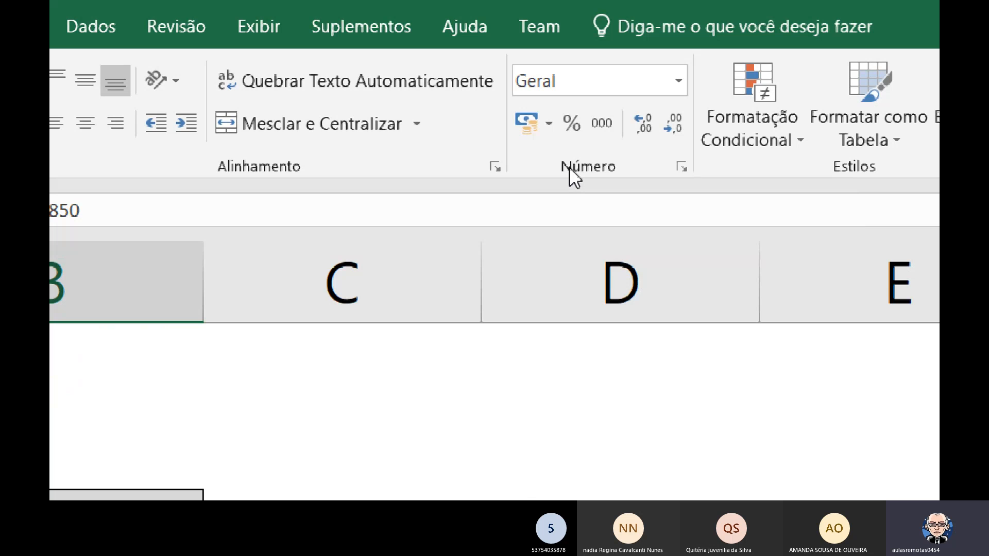
click(550, 123)
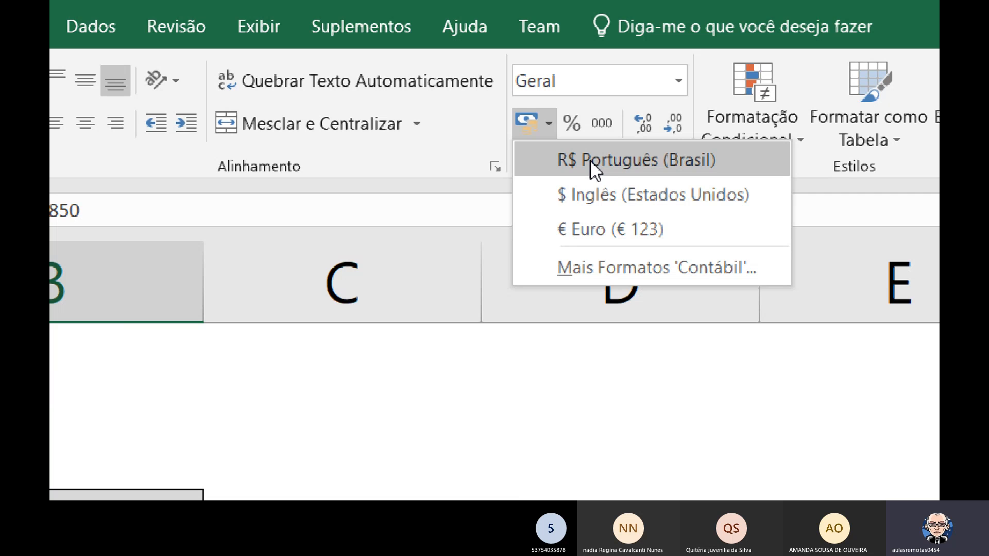
click(533, 128)
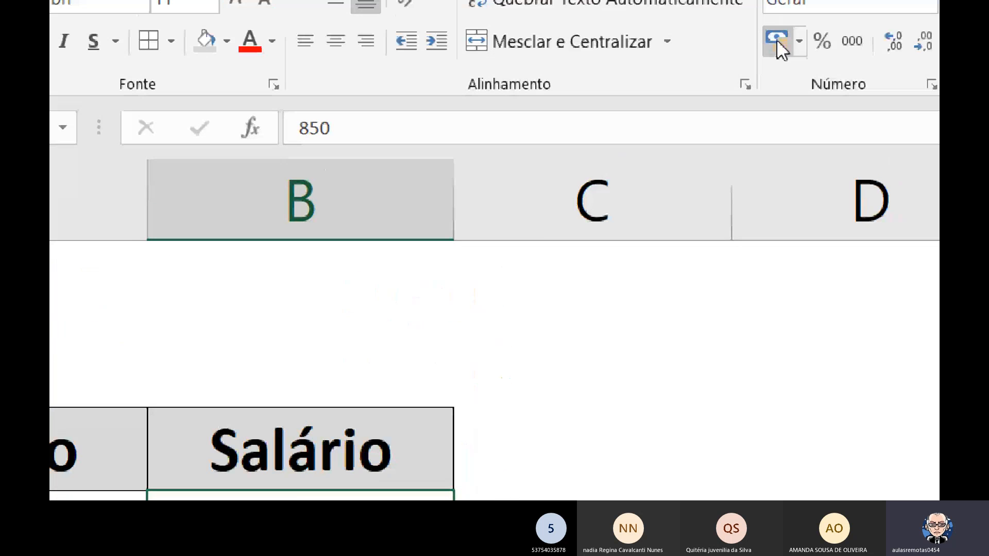
click(776, 39)
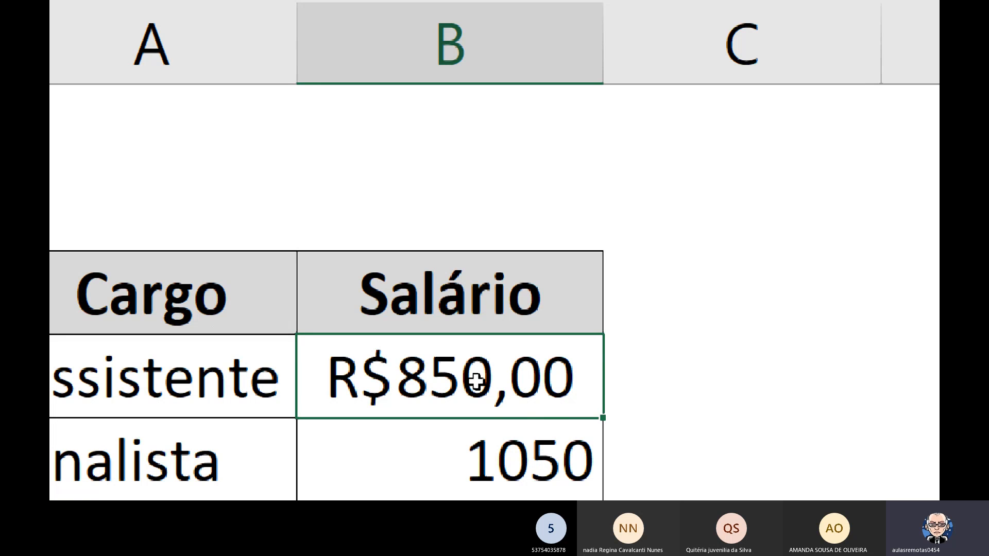
Repeat the accounting format on the Analista salary in B17 and widen column B until the formatted amount fits.
click(547, 455)
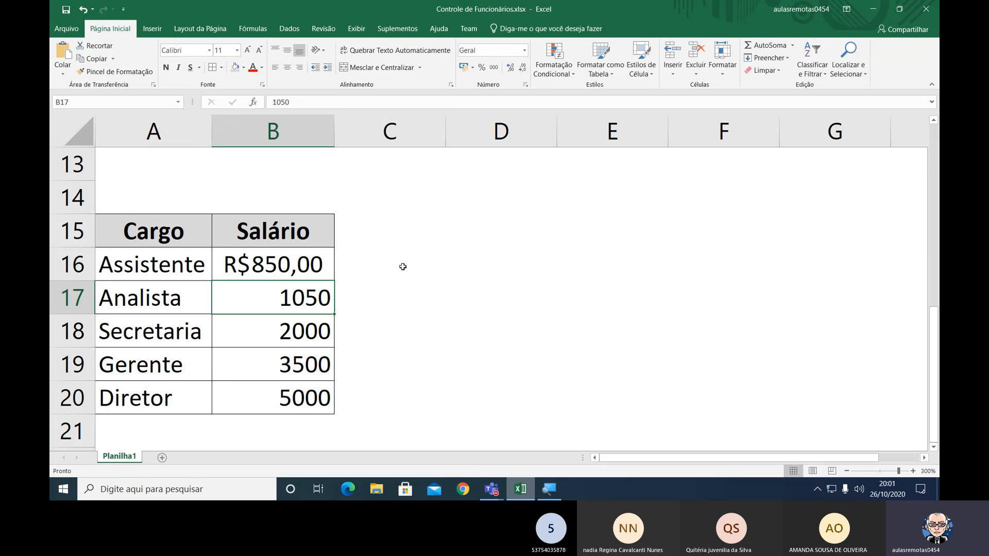
key(F4)
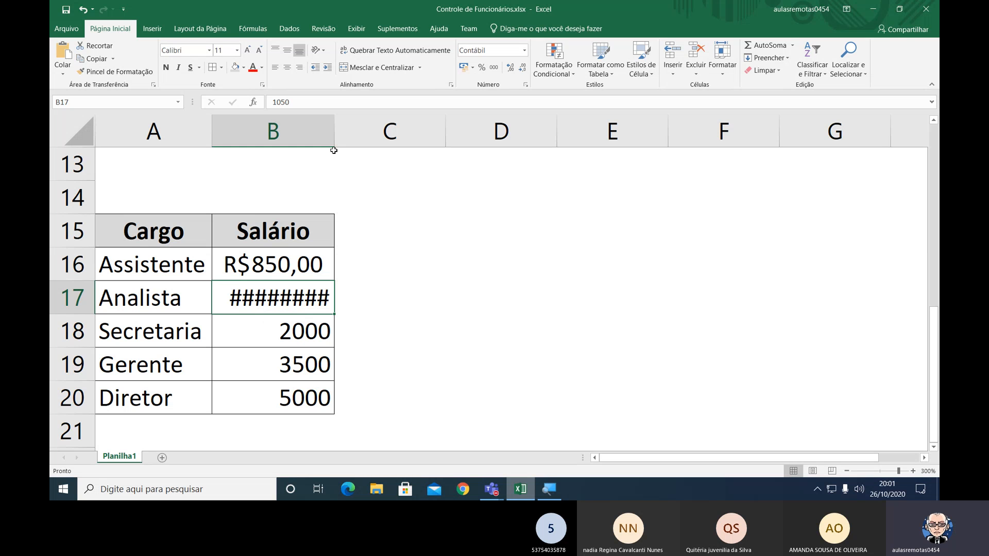
drag(334, 137, 357, 138)
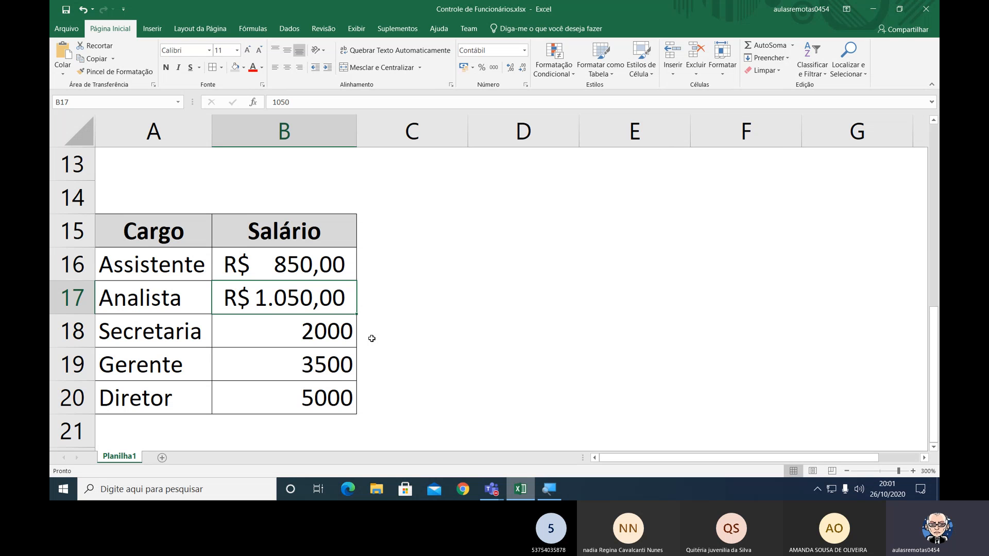
Repeat the R$ accounting format on the Secretaria, Gerente and Diretor salaries in cells B18 to B20.
click(337, 334)
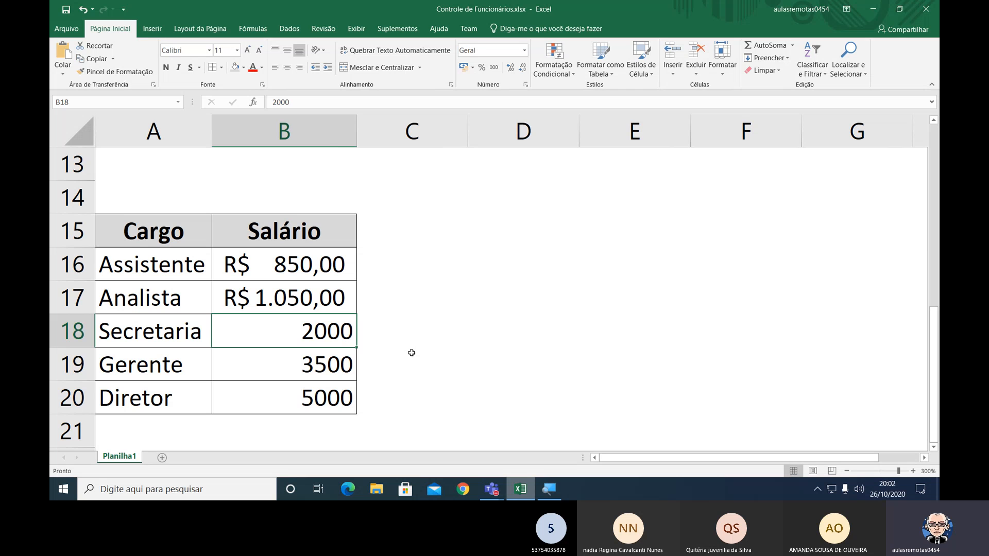
key(F4)
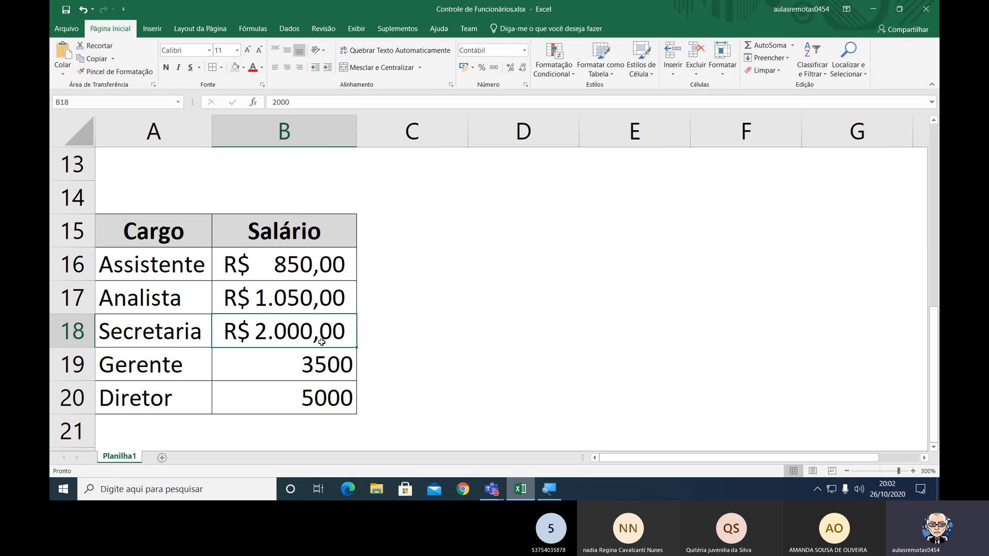
click(354, 369)
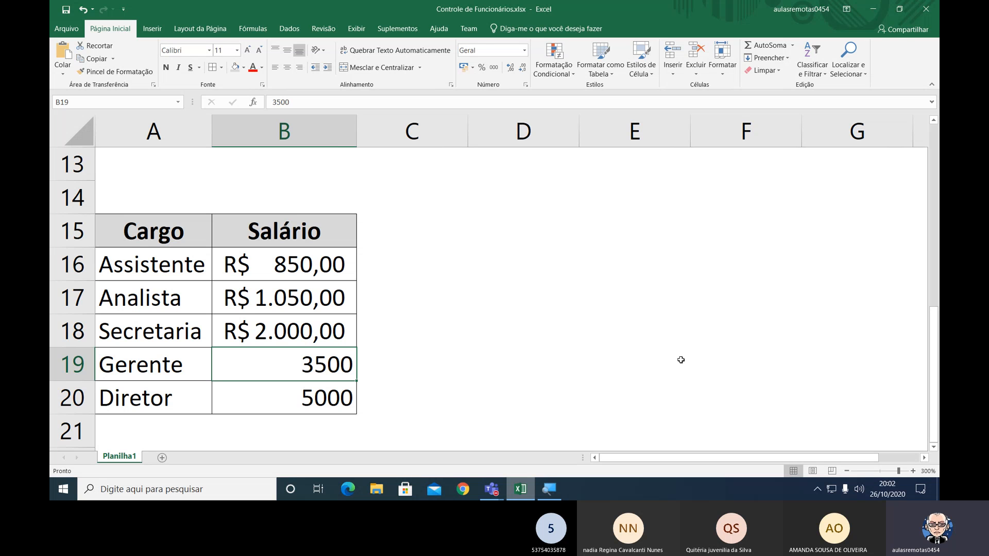
key(F4)
key(Down)
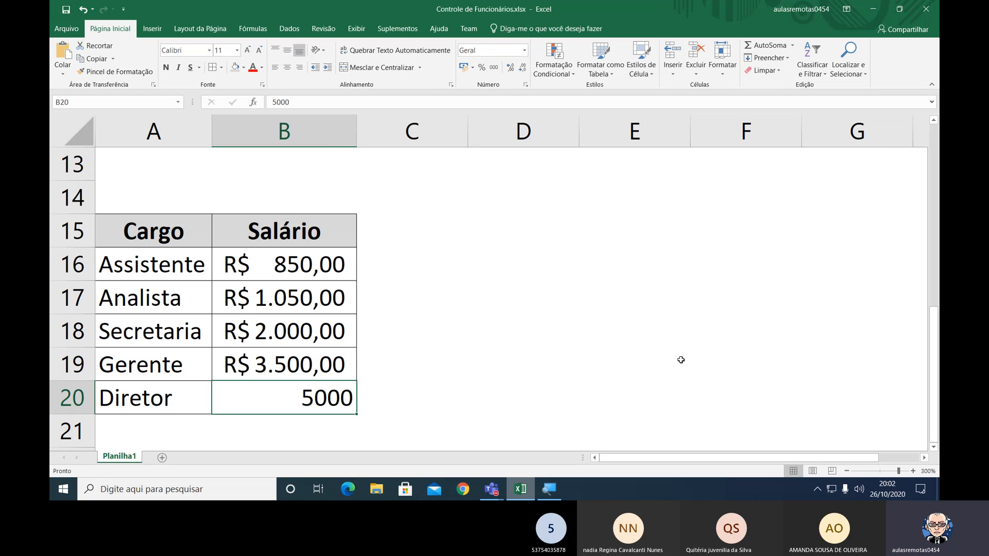
key(F4)
key(Up)
key(Up)
key(Up)
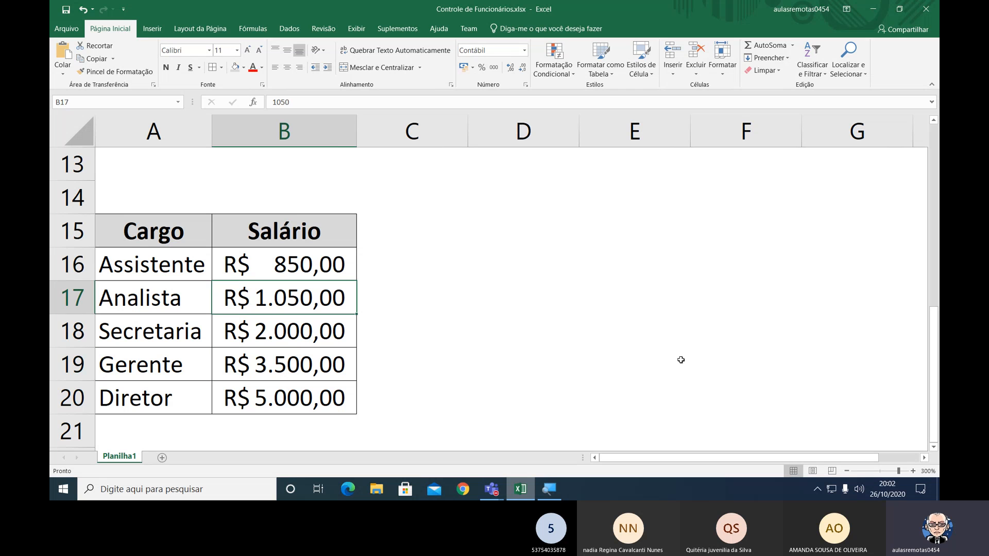
key(Up)
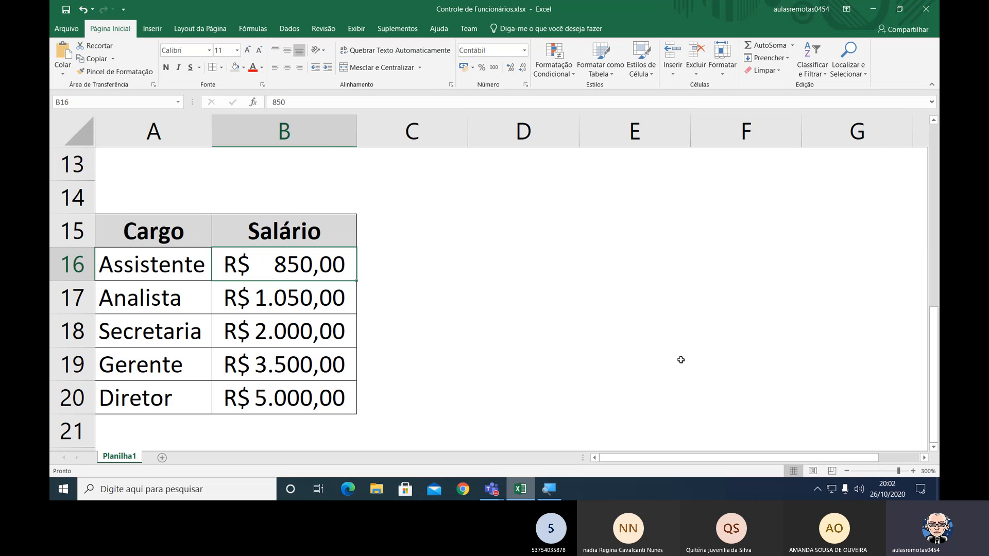
Add borders around empty cell E15 and fill it with light orange.
click(580, 224)
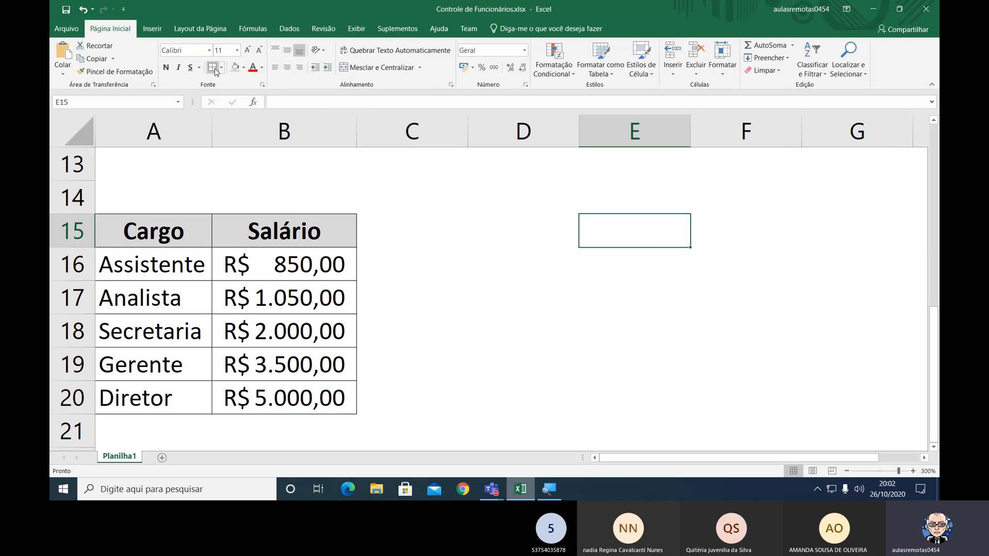
ctrl+click(629, 283)
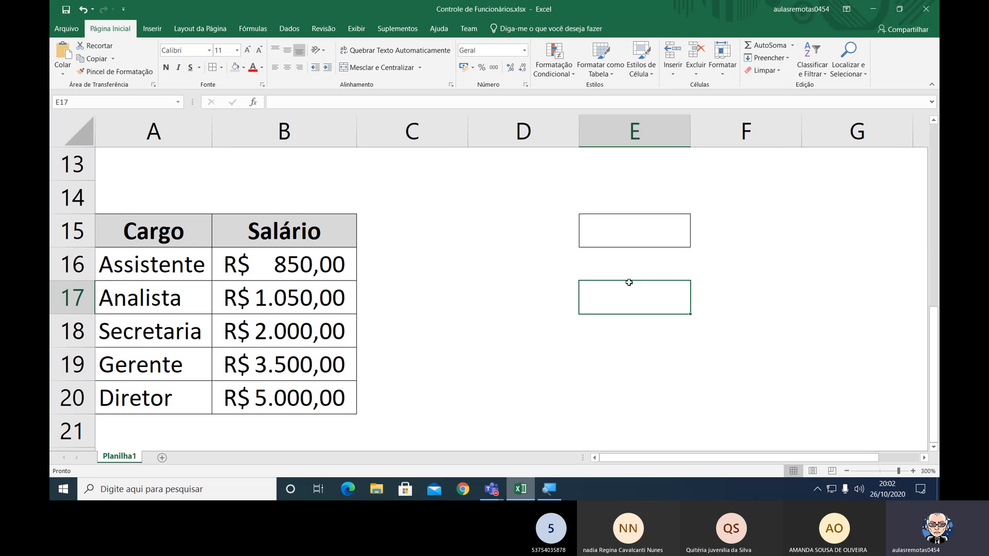
click(642, 235)
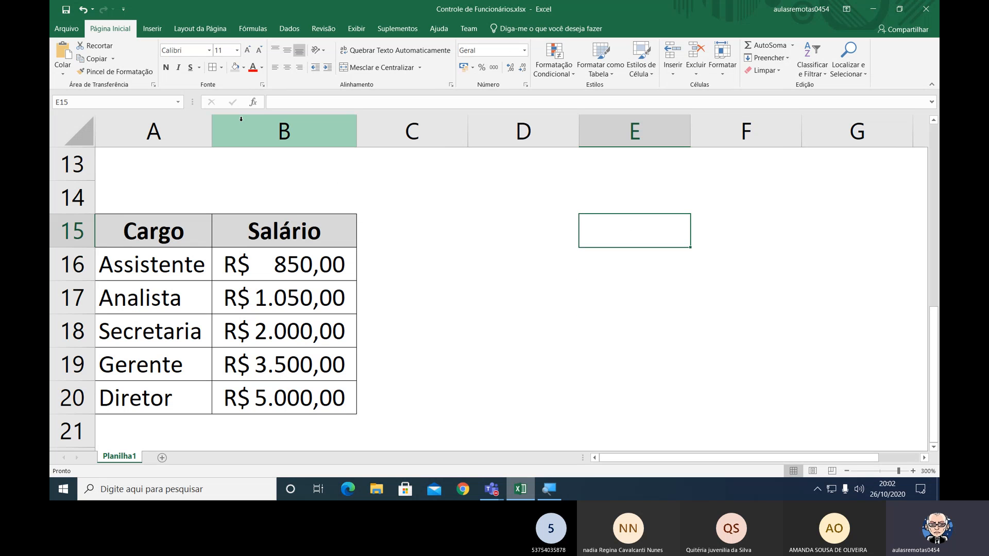
click(243, 71)
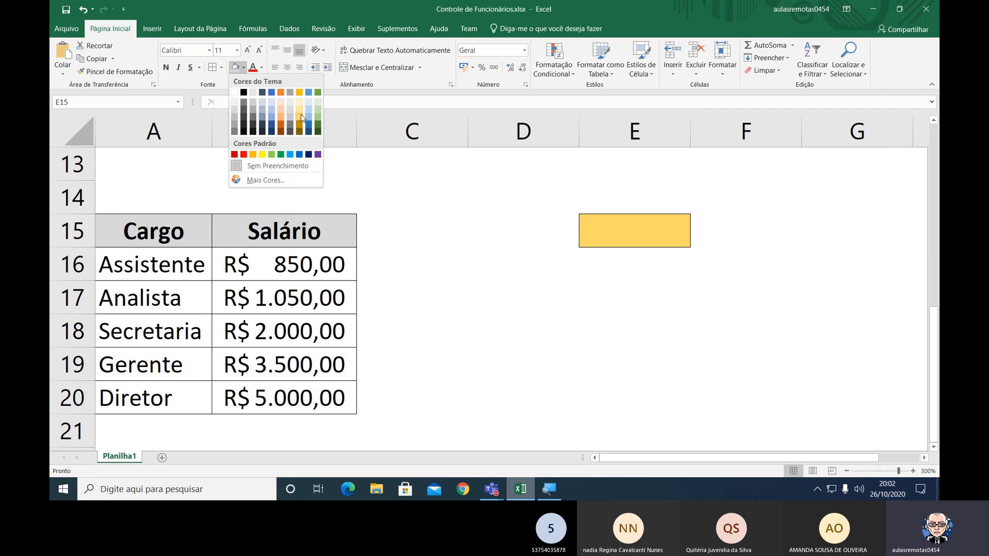
click(281, 109)
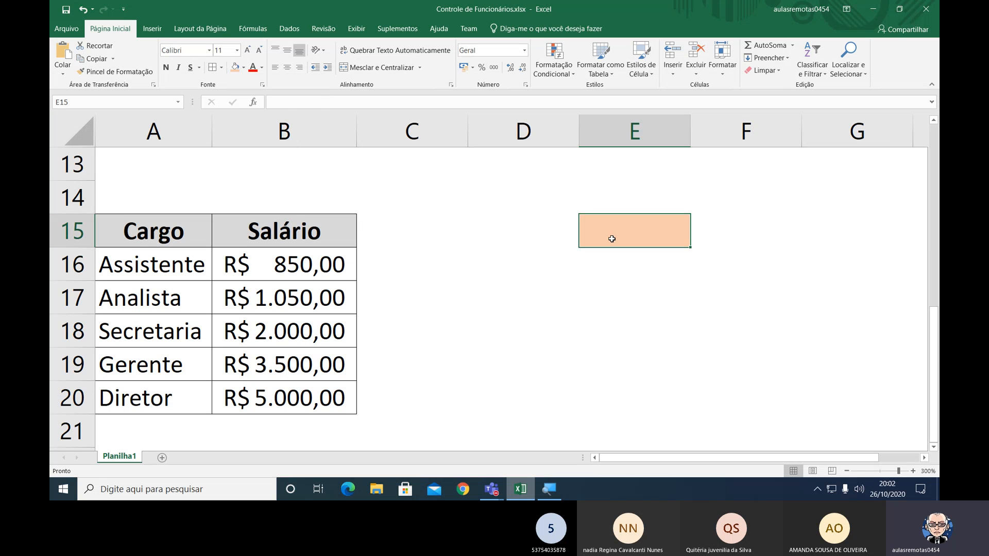
Enter a sample first name in the orange cell E15.
text(Rafael)
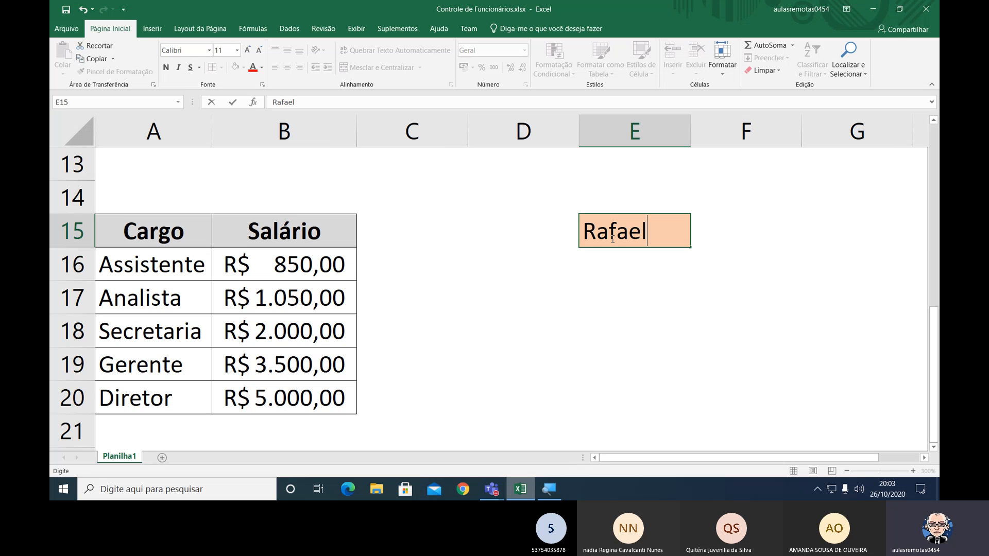
key(Return)
key(Return)
key(Return)
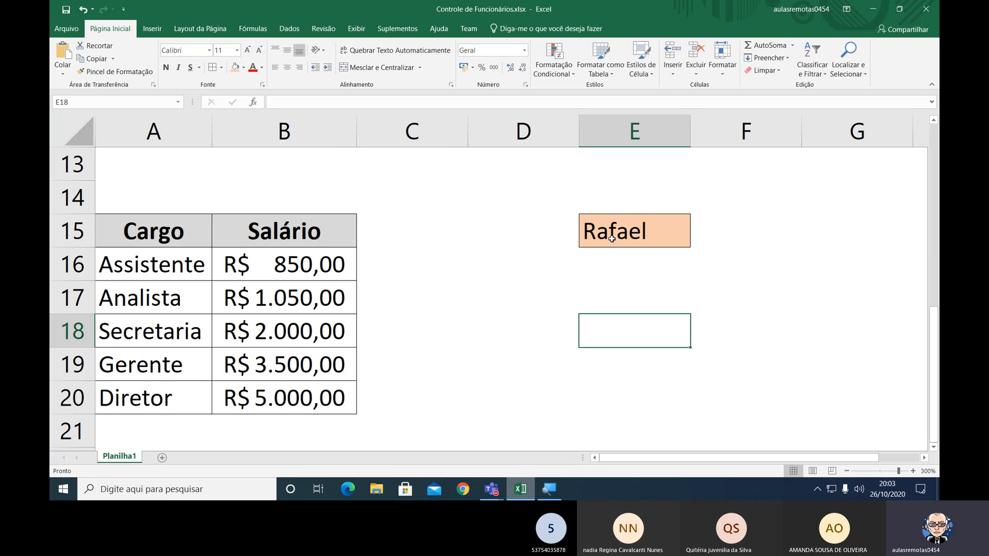
click(612, 238)
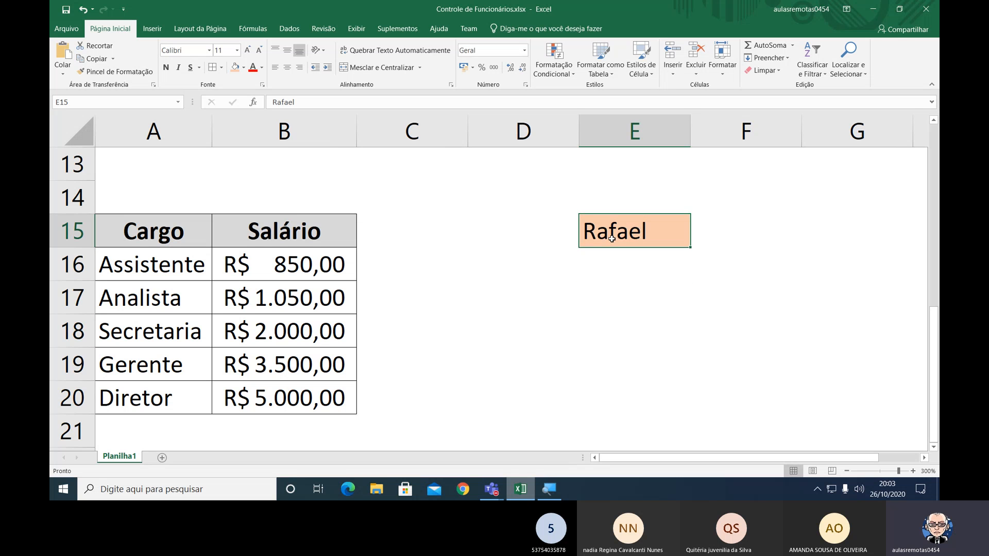
Repeat the last formatting action, the light orange fill, on empty cell E18.
click(618, 326)
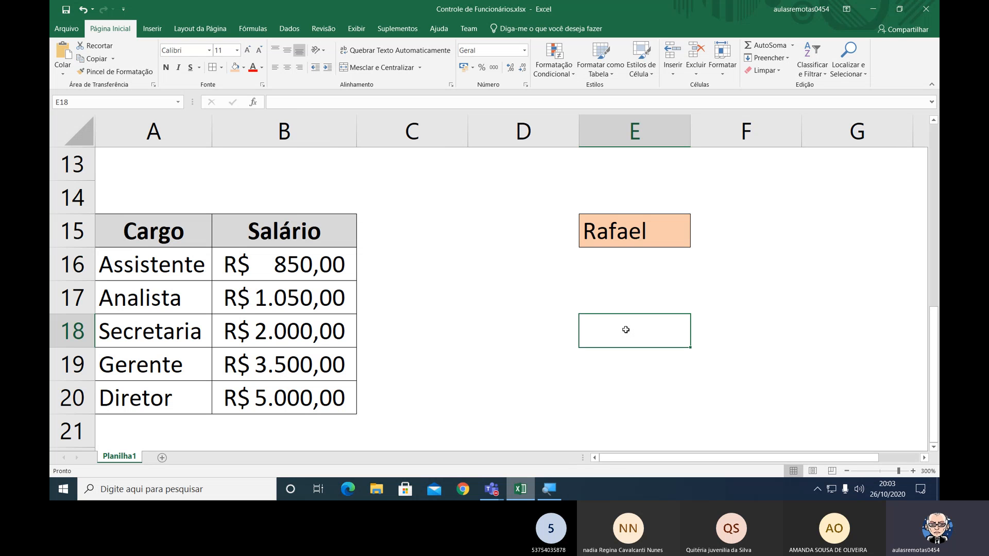
key(F4)
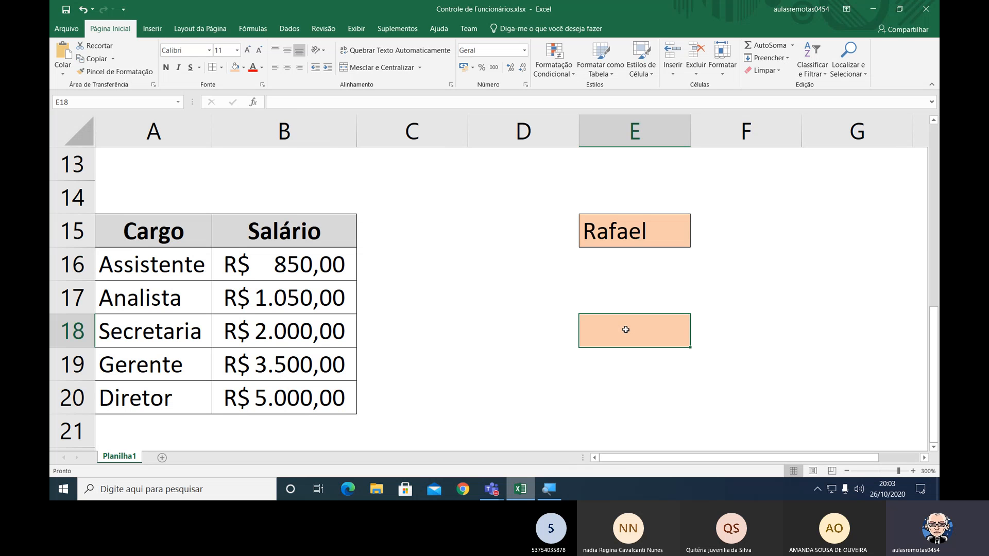
click(726, 338)
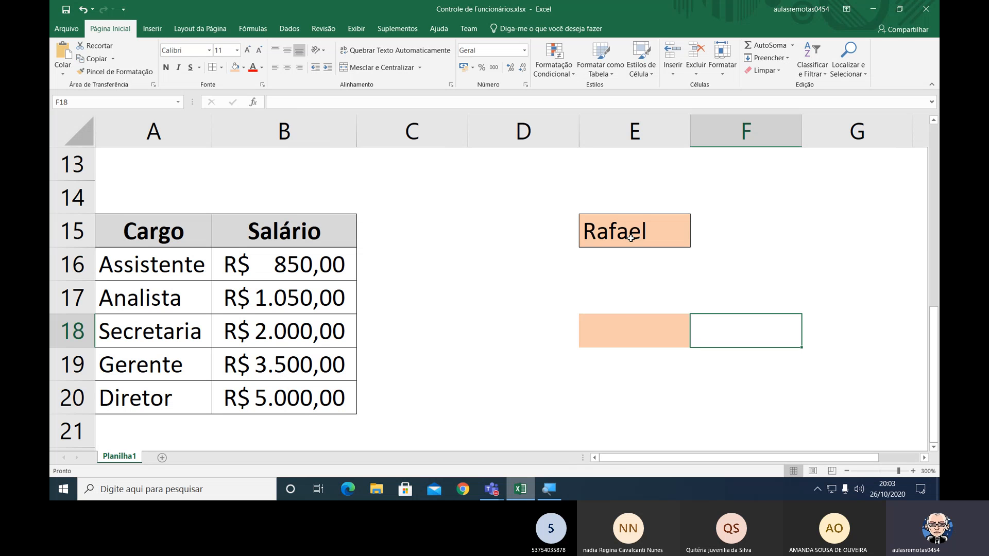
click(619, 329)
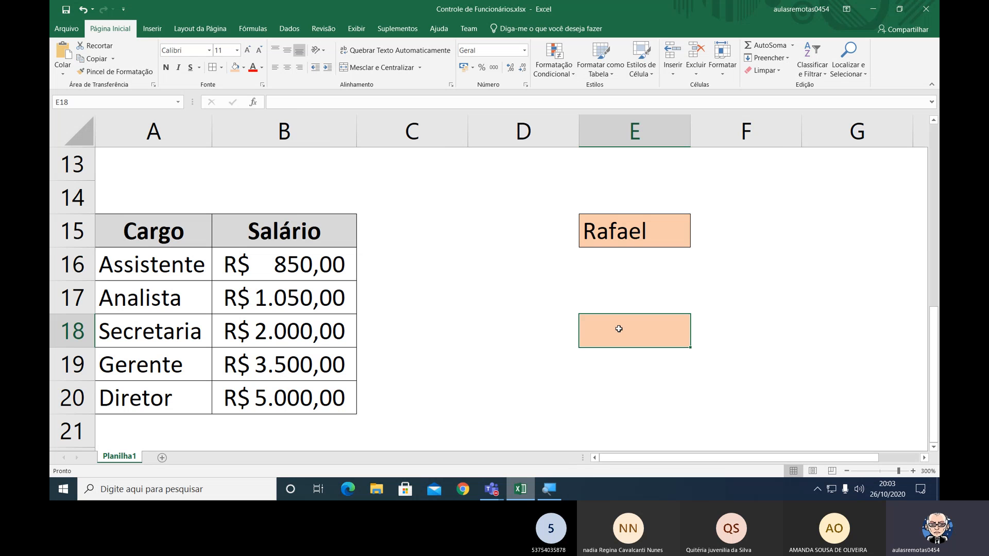
Copy blank cell E20 and paste it over E18 to remove its orange fill.
click(663, 400)
key(ctrl+c)
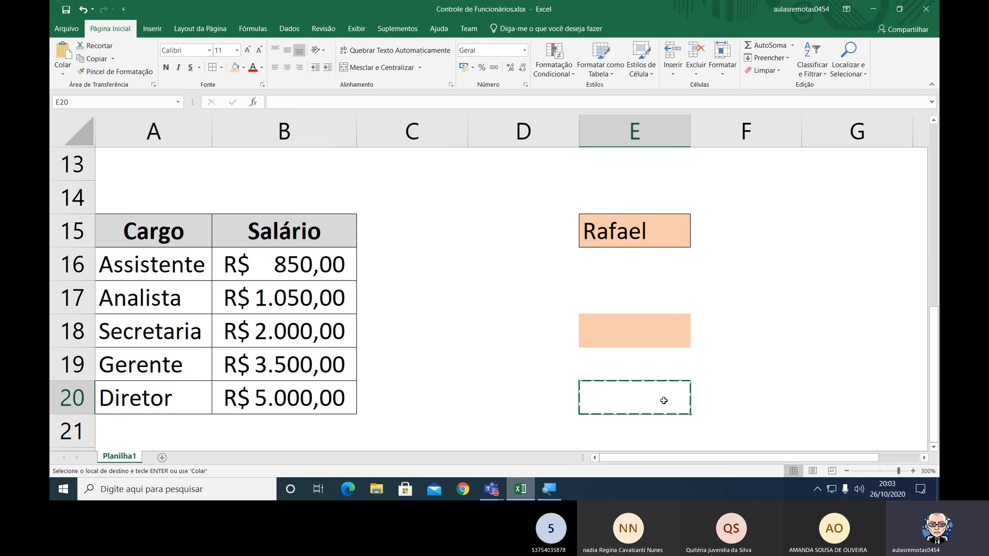
key(Up)
key(Up)
key(Return)
key(Down)
key(Down)
key(Up)
key(Up)
key(Up)
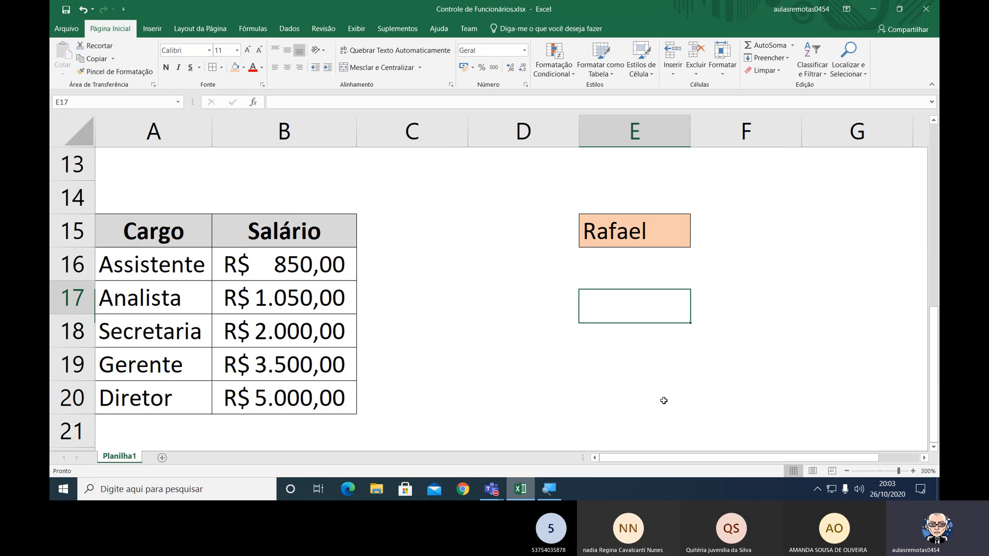
key(Up)
key(Down)
key(Down)
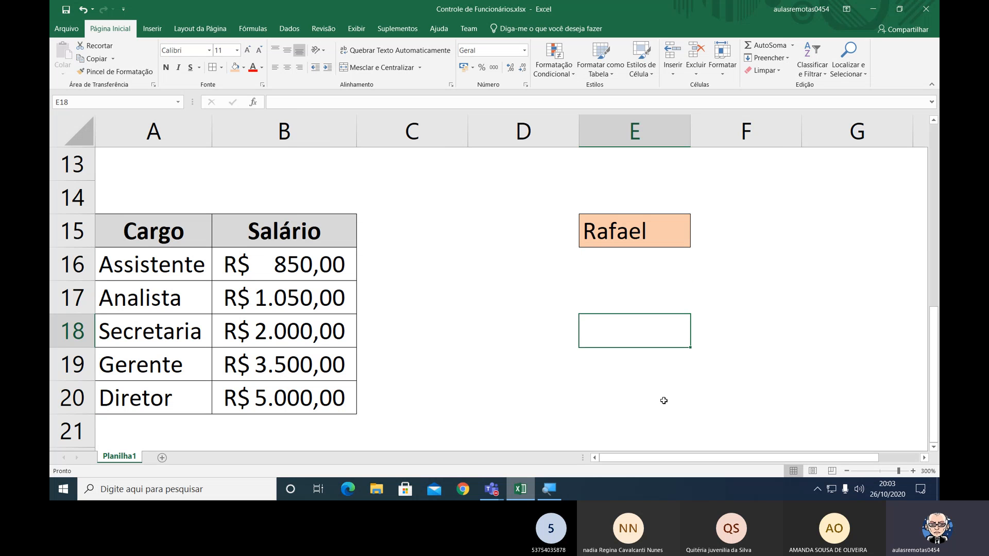
key(Up)
key(Up)
key(Up)
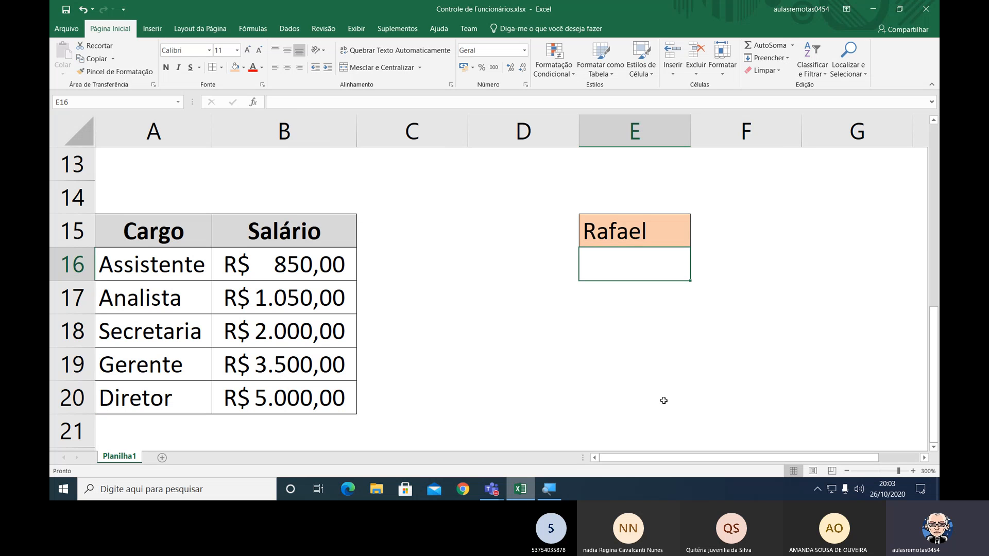
Enter a second sample first name in the unformatted cell E18.
key(Down)
key(Down)
key(Down)
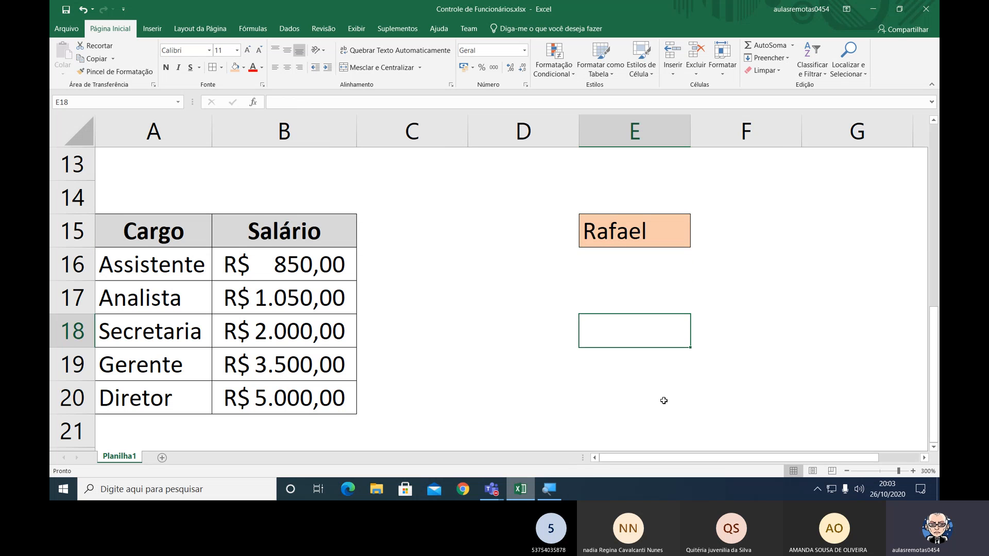
text(Sueli)
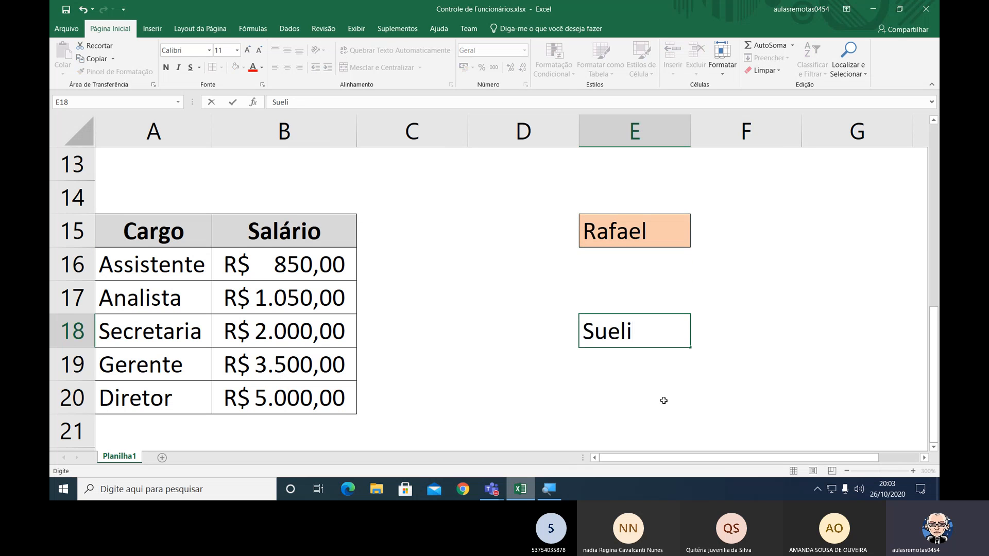
key(Return)
key(Down)
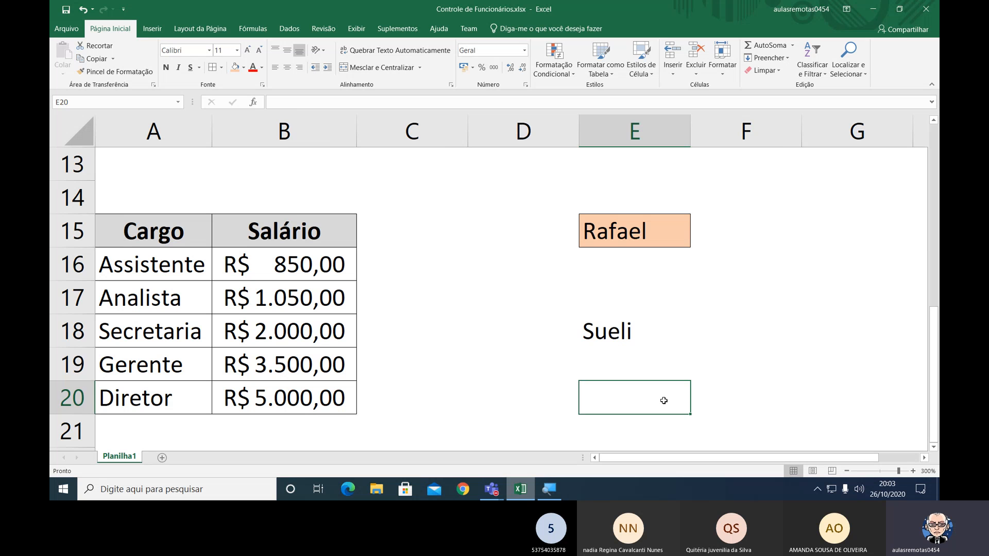
key(Up)
key(Up)
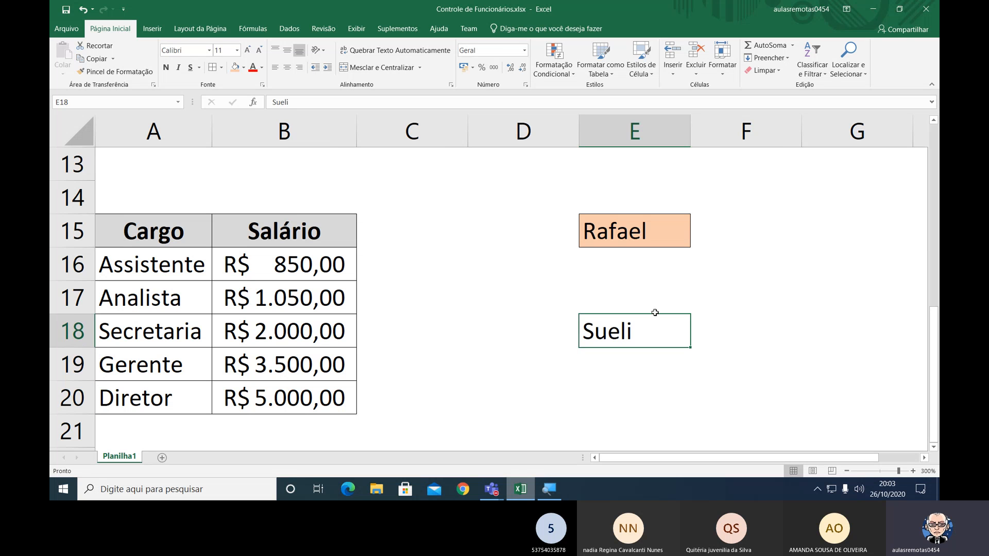
Copy the border and orange fill of E15 onto E18 with the Format Painter.
click(642, 234)
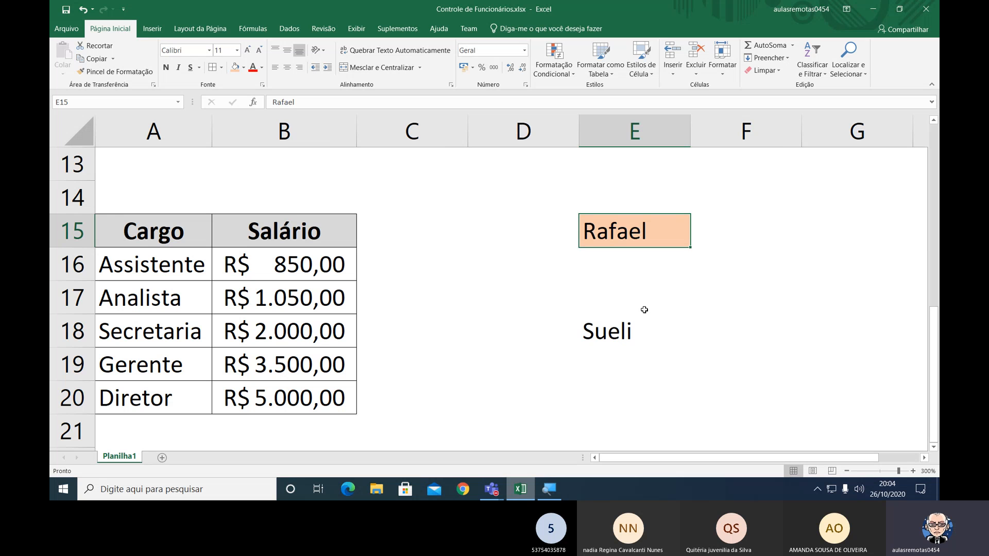
click(625, 333)
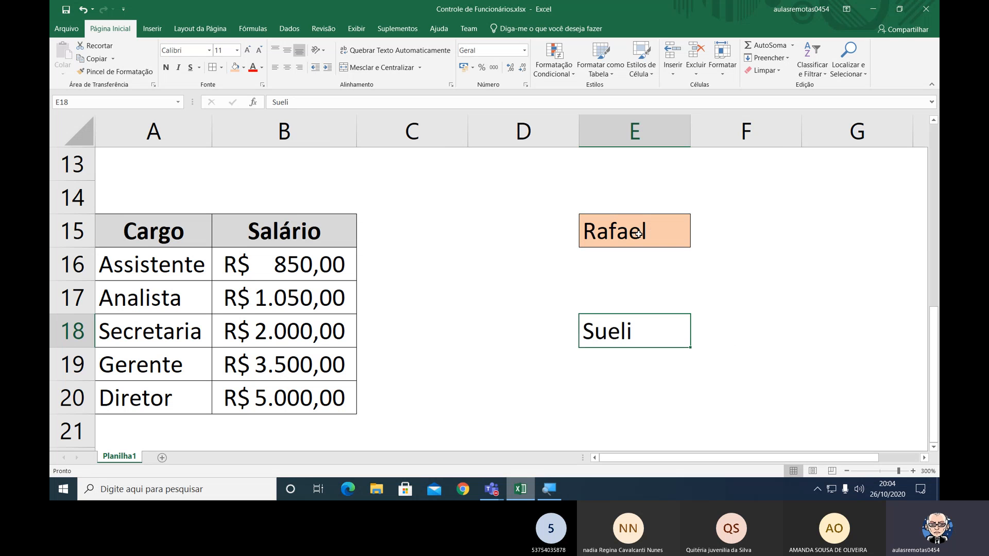
click(595, 230)
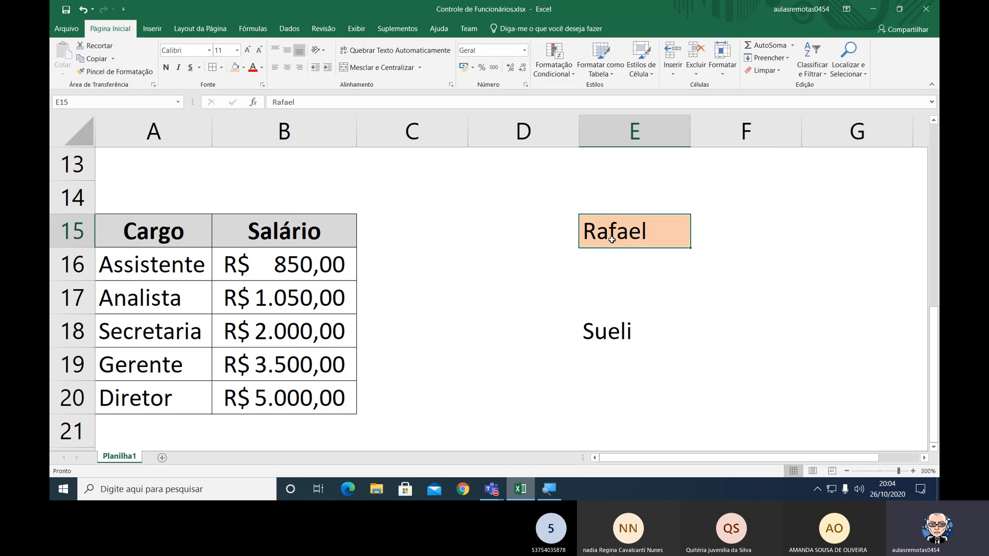
click(128, 73)
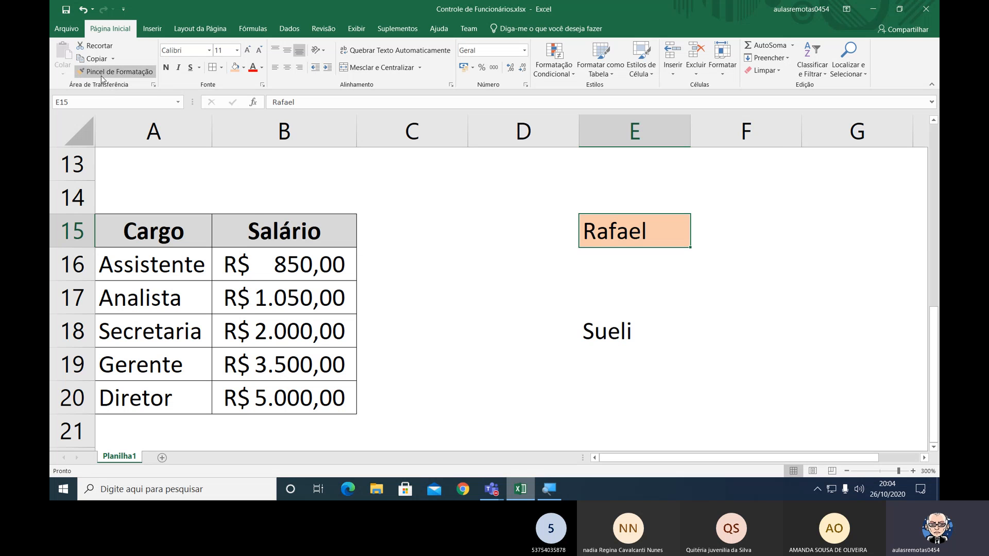
click(130, 79)
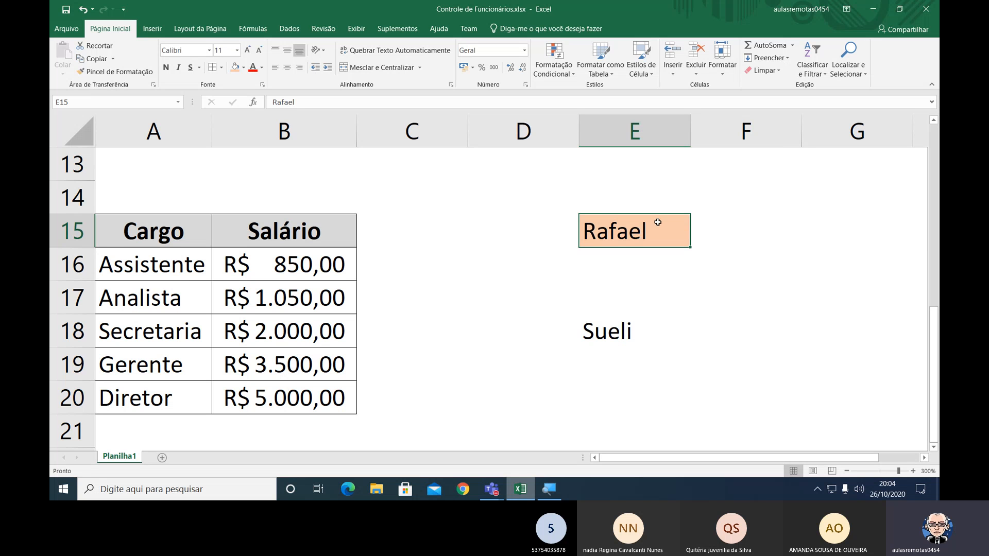
click(98, 72)
click(606, 327)
click(635, 399)
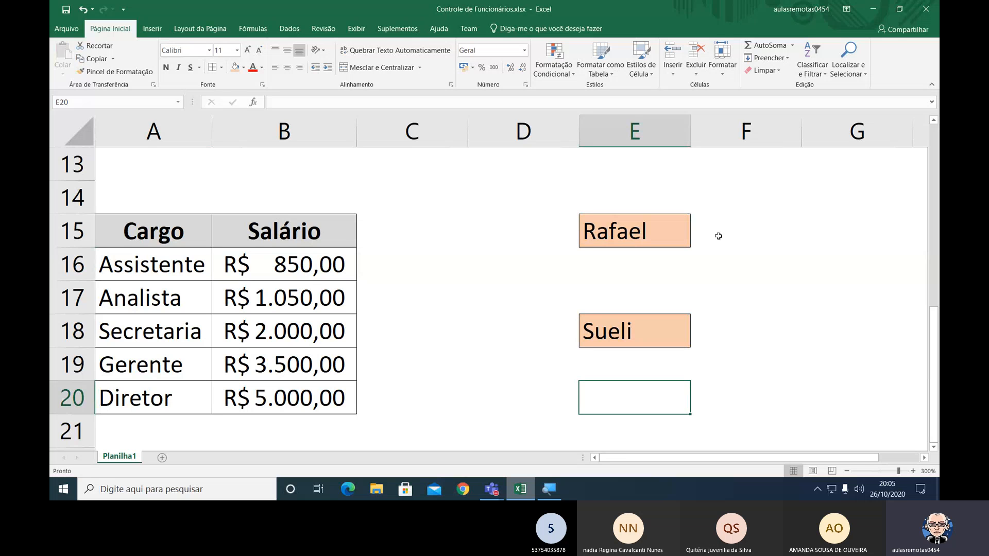
Clear the sample cells E15 to E18 by cutting blank range G15:G18 and pasting it over them.
drag(771, 221, 773, 328)
click(821, 237)
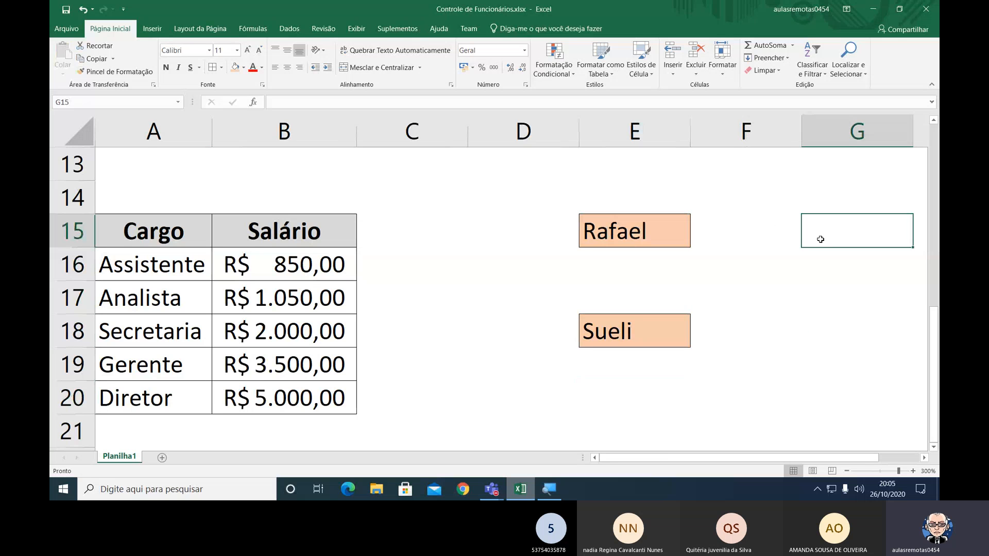
click(790, 218)
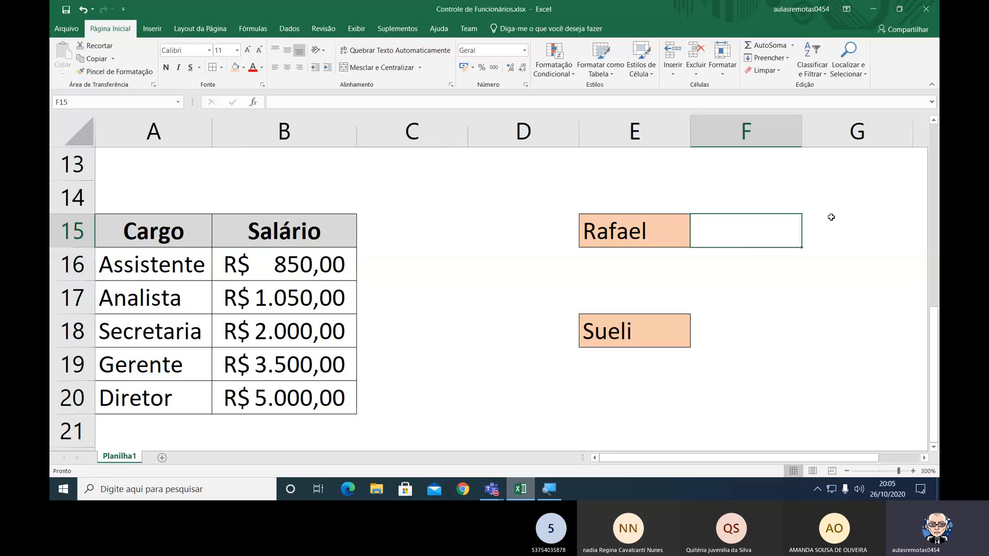
drag(831, 217, 828, 338)
key(ctrl+x)
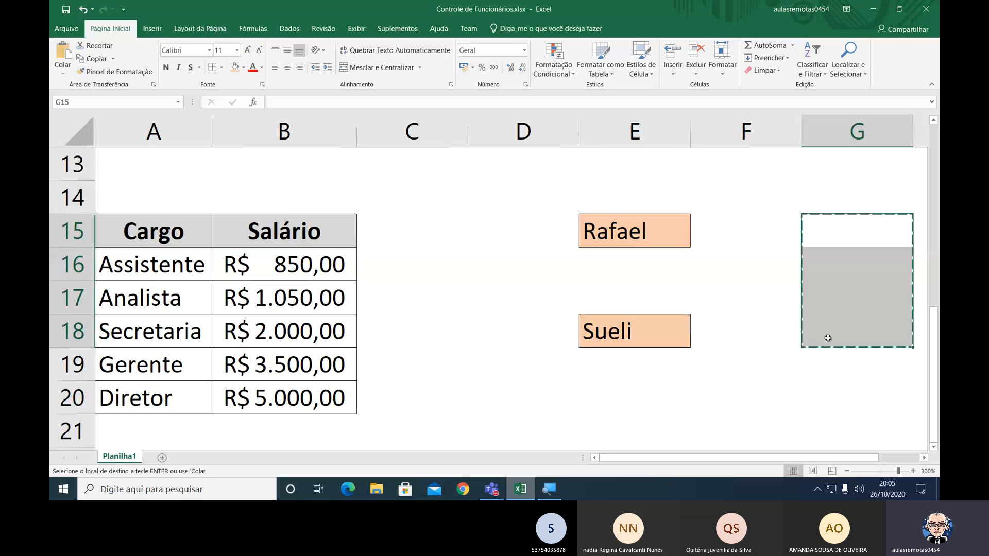
key(Left)
Set the sheet zoom to 140% to view the Controle de Funcionários table together with the Cargo and Salário table.
key(Left)
key(ctrl+v)
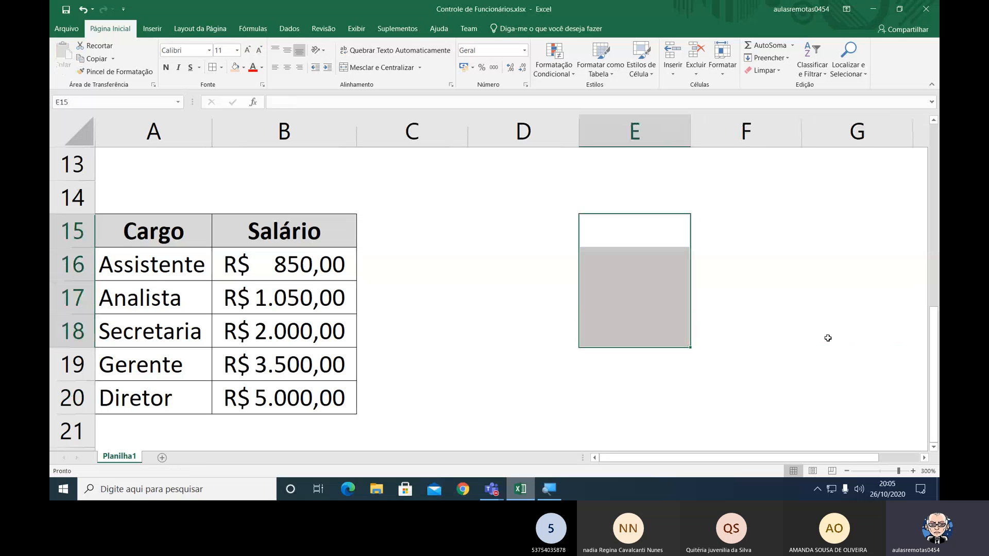
key(Down)
key(Down)
key(Left)
key(Down)
key(Left)
key(Up)
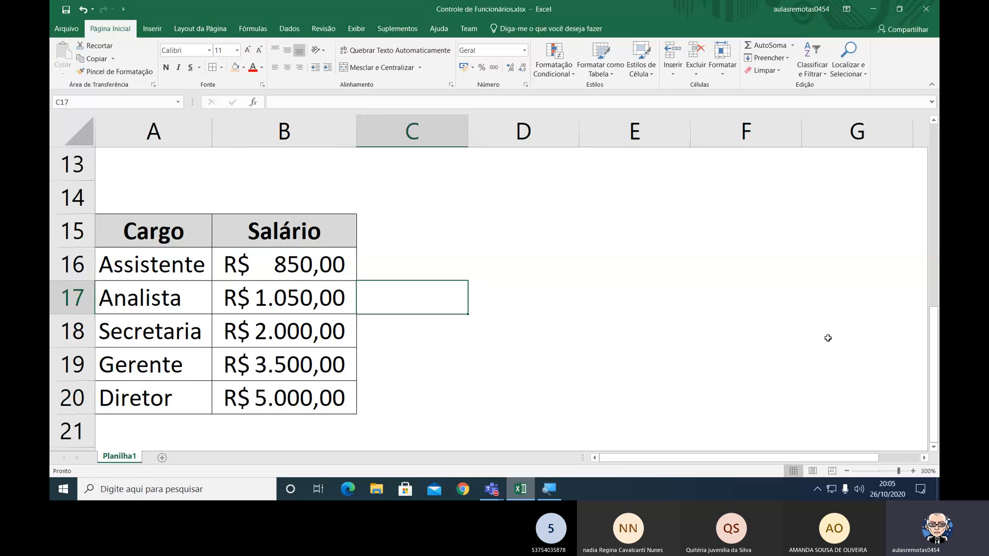
key(Up)
key(Up)
key(Up)
key(Up)
key(Up)
key(Up)
key(Up)
key(Up)
key(Left)
key(Left)
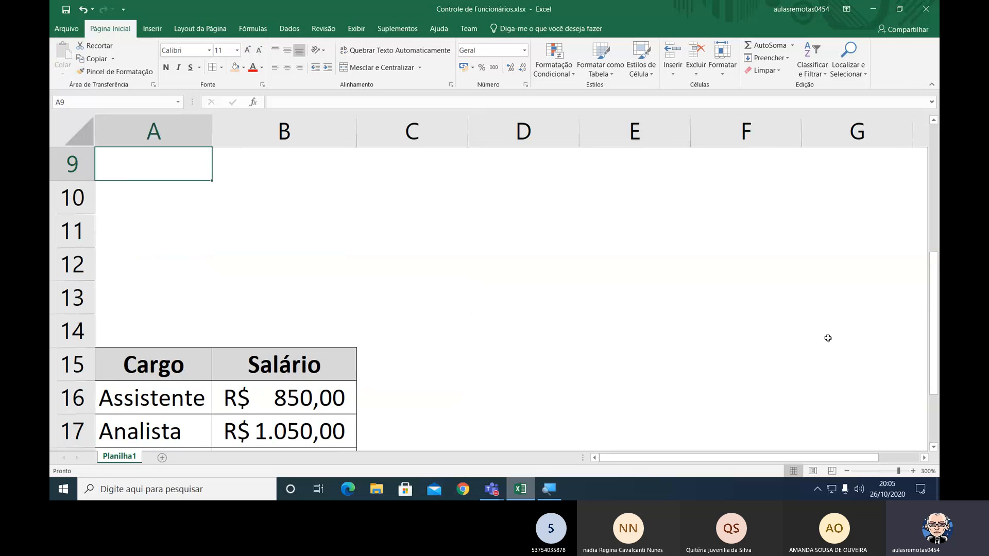
click(847, 471)
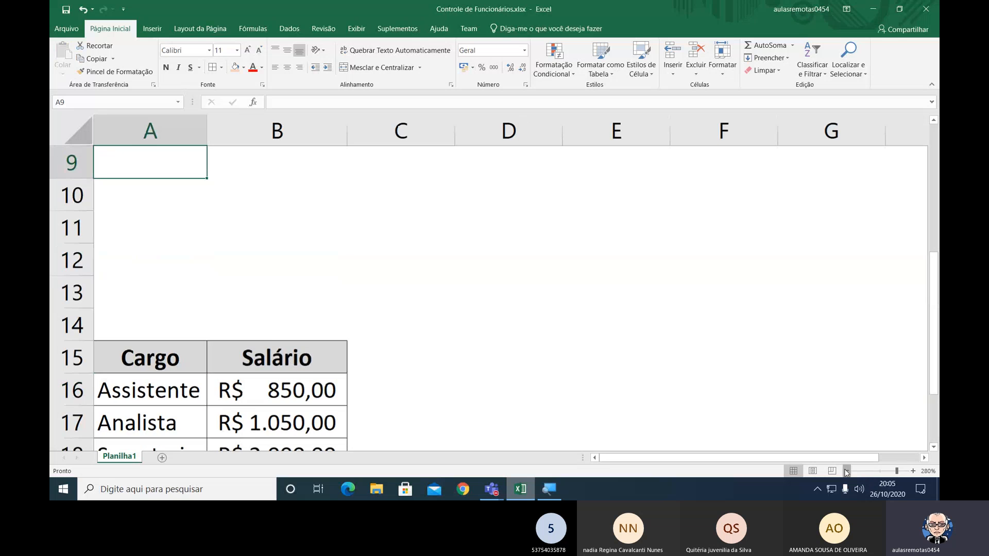
click(846, 471)
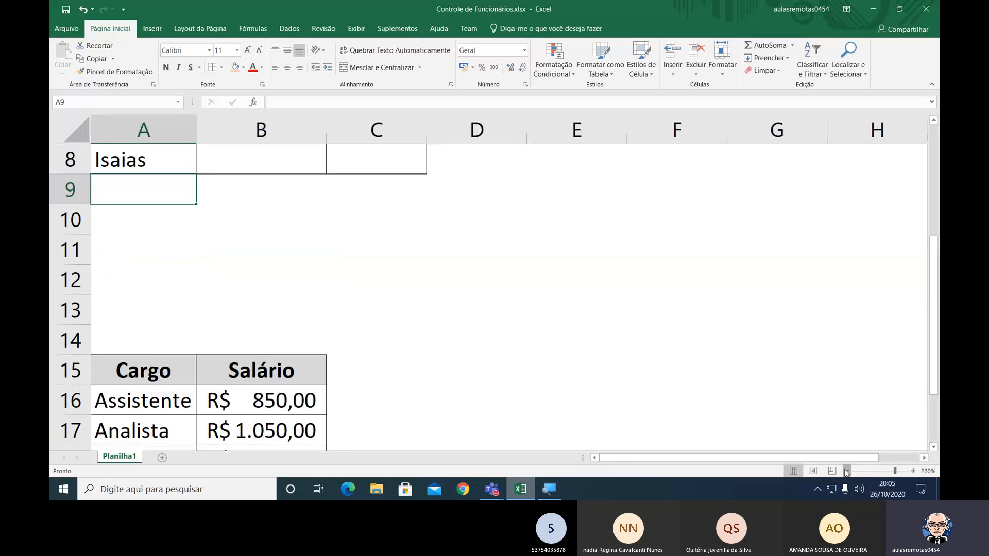
click(846, 471)
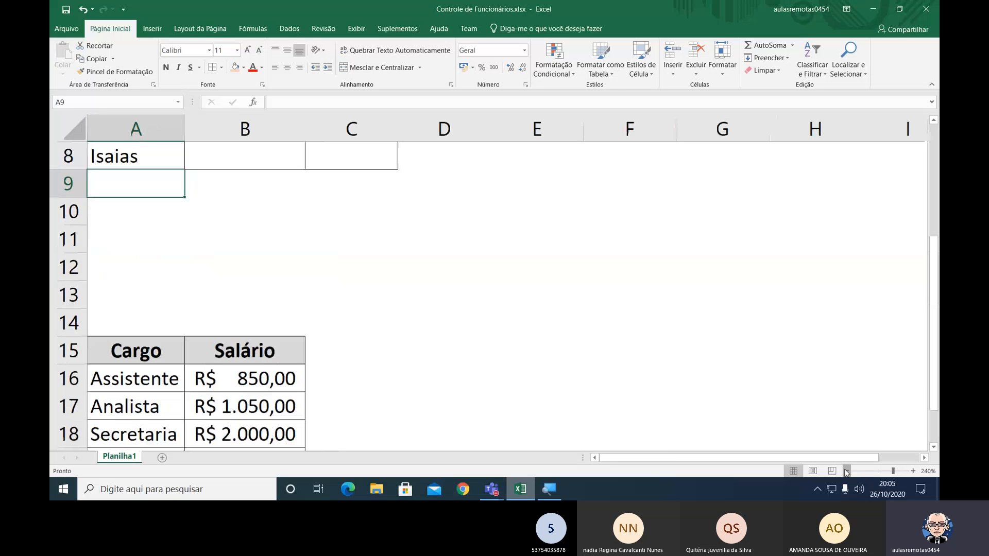
click(846, 471)
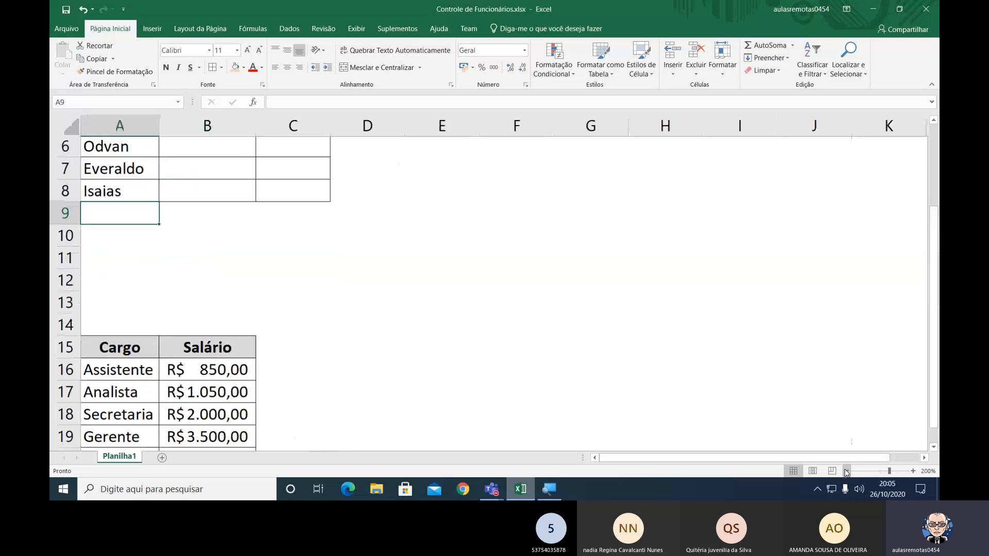
click(846, 471)
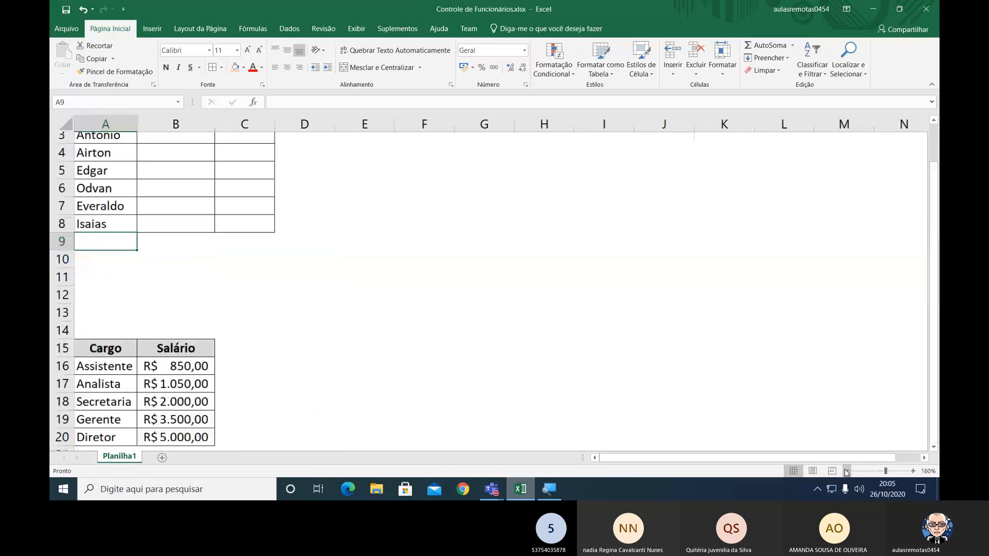
click(846, 471)
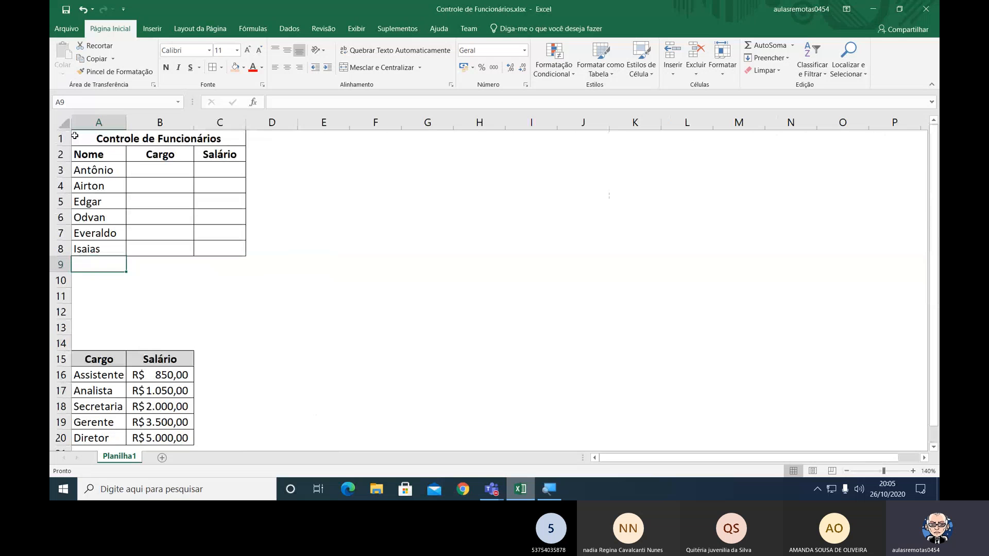
Rename the worksheet Planilha1 as Controle.
drag(74, 135, 232, 248)
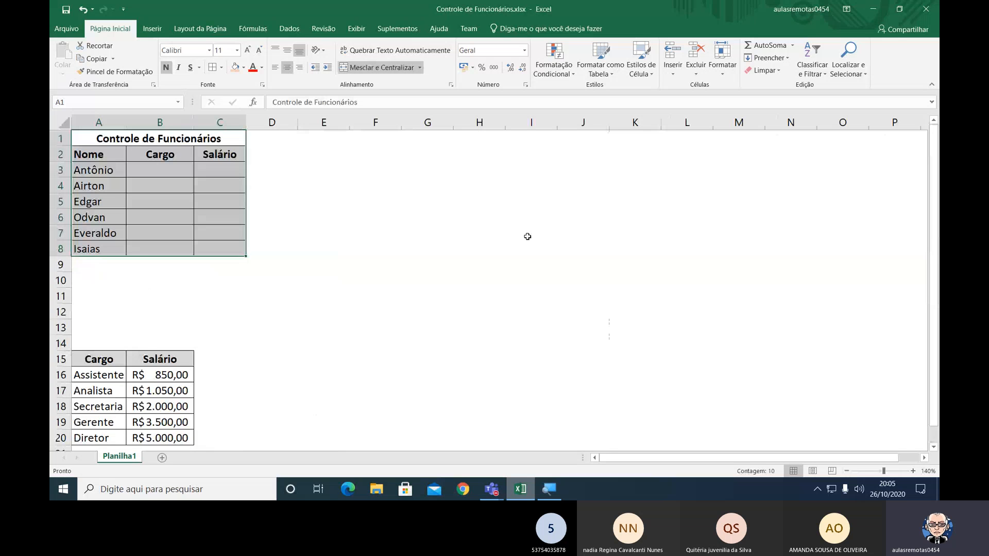
right_click(120, 456)
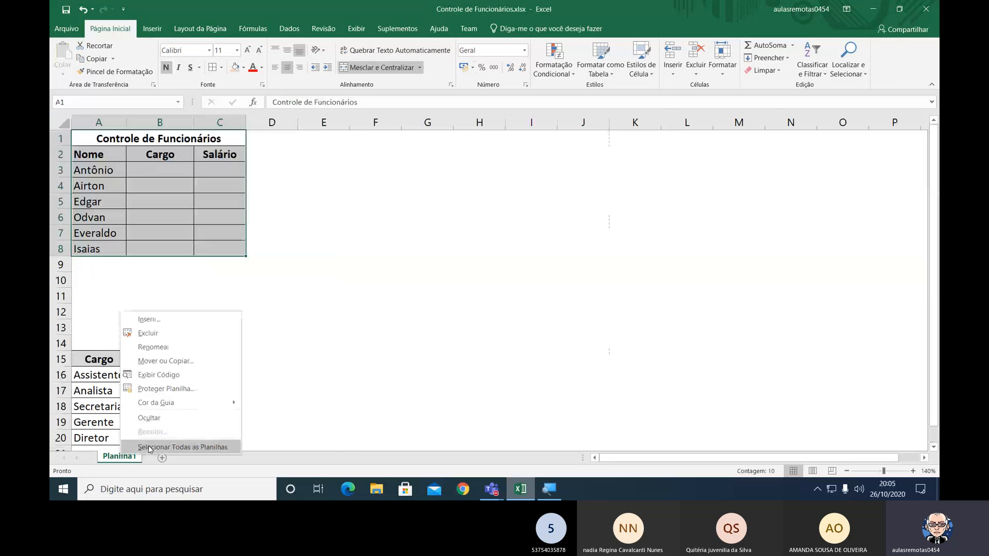
click(175, 350)
text(controle)
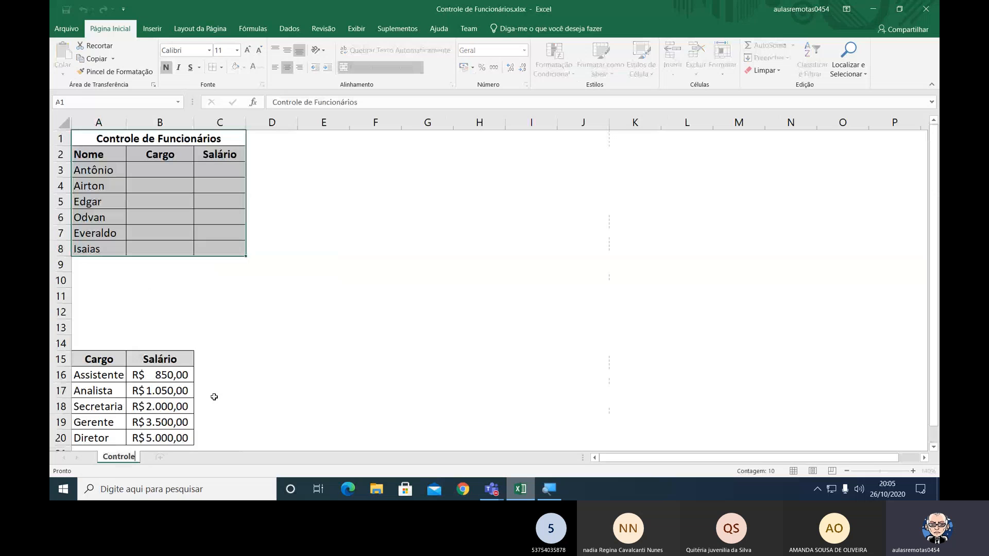
key(Return)
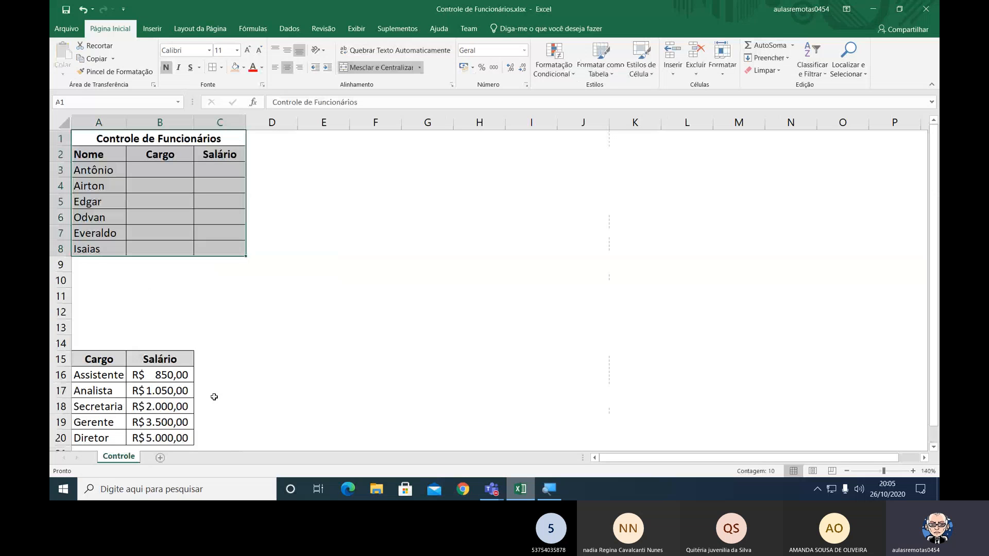
click(374, 261)
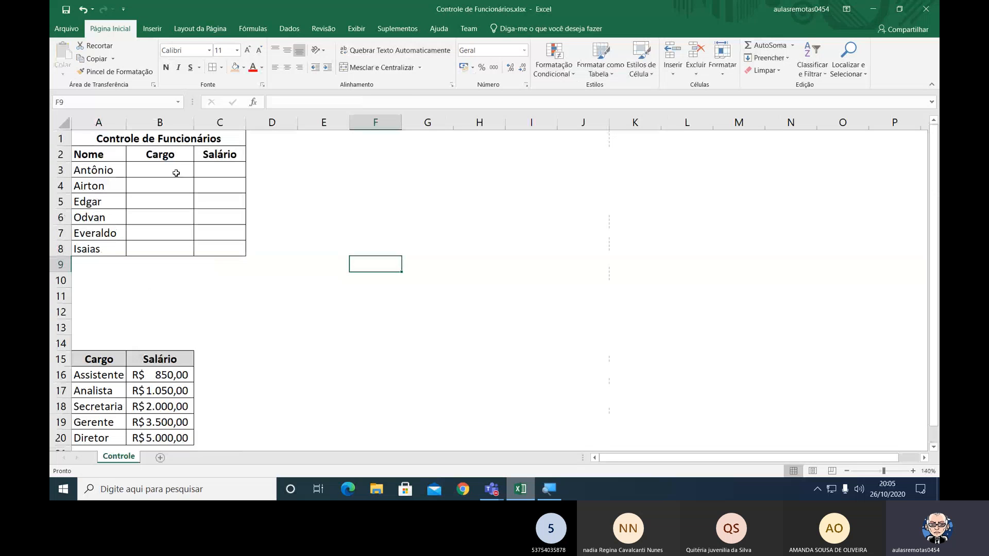
Widen column C, the Salário column of the Controle de Funcionários table, to nearly double its width.
drag(177, 172, 174, 248)
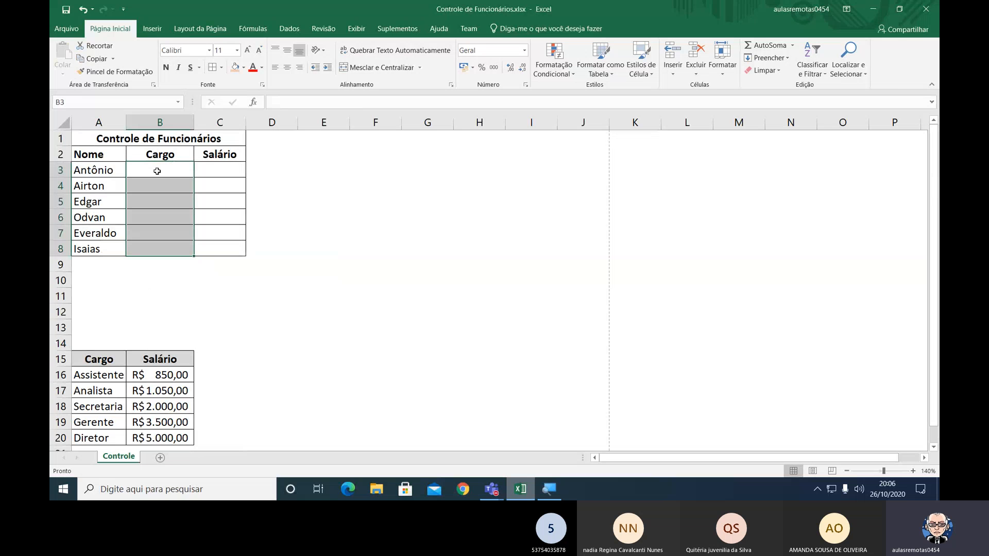
click(247, 124)
drag(247, 124, 287, 123)
click(247, 170)
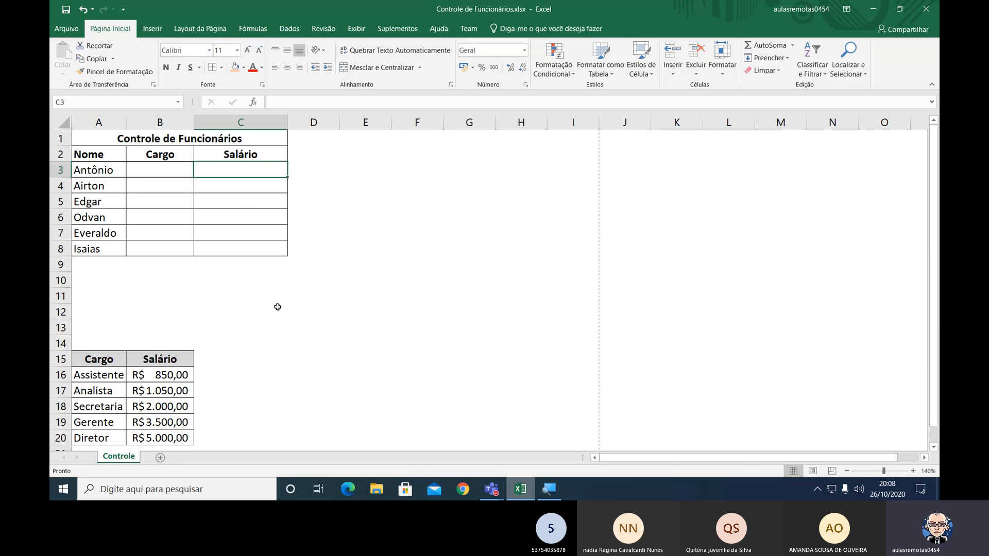
Widen column B slightly, giving the salary values in the lower table more room, and keep cell B3 selected.
click(170, 167)
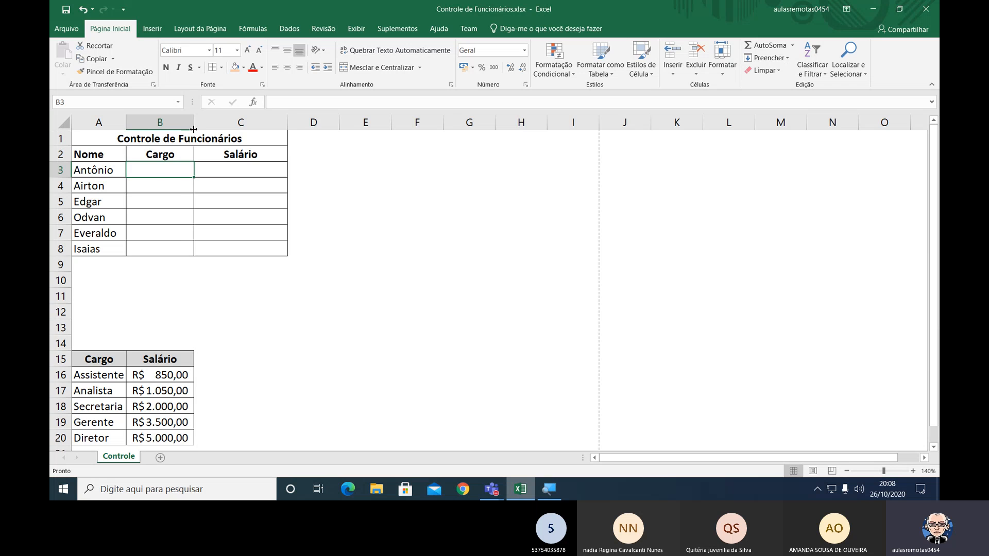
drag(193, 130, 197, 129)
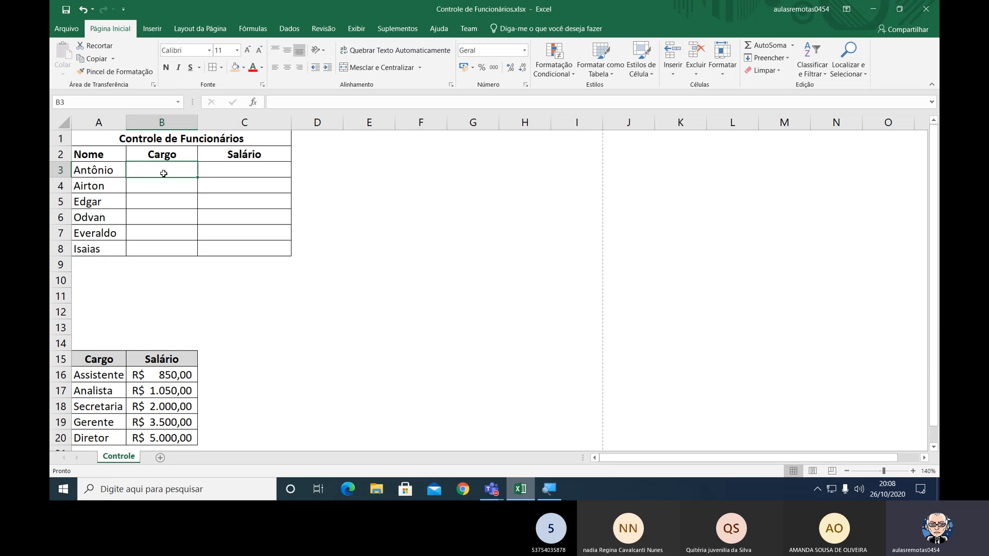
click(164, 174)
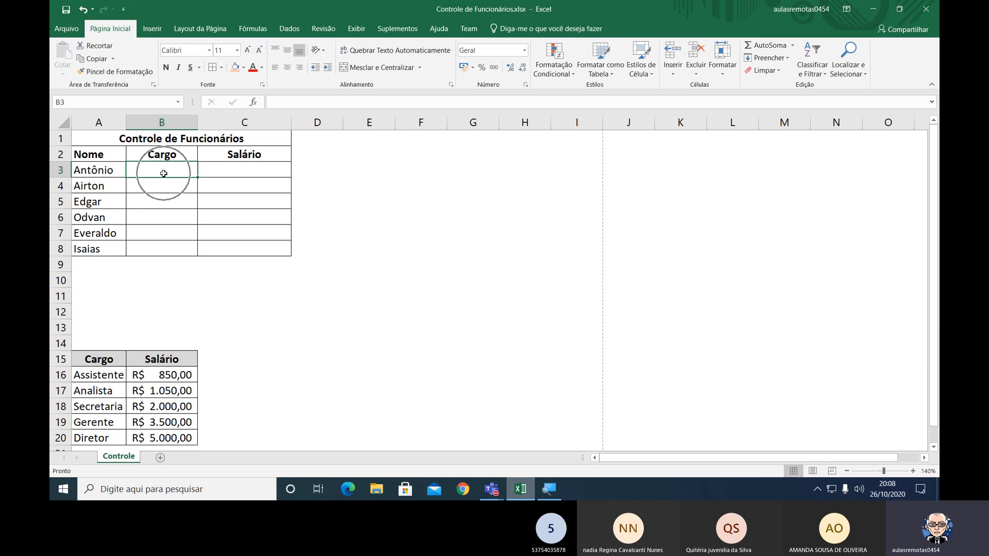
Set the sheet zoom to 260% and show the Controle de Funcionários table from row 1.
click(913, 471)
click(912, 471)
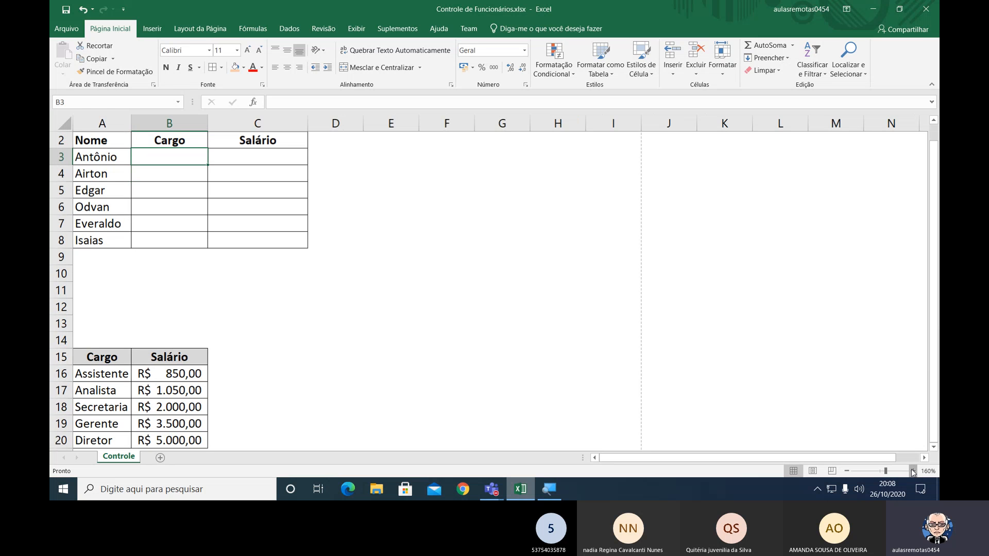
click(913, 471)
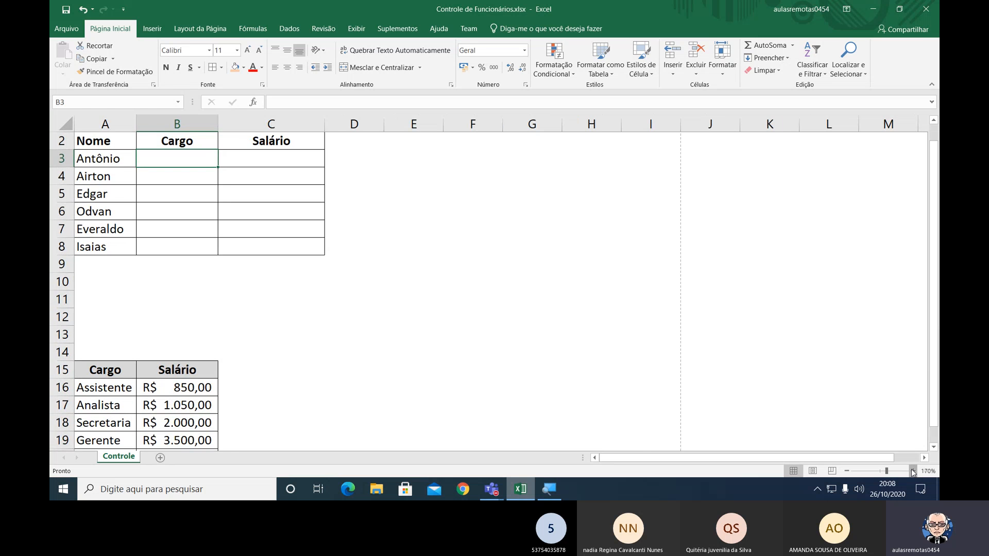
click(912, 471)
click(912, 472)
click(912, 471)
click(912, 471)
click(912, 471)
click(913, 471)
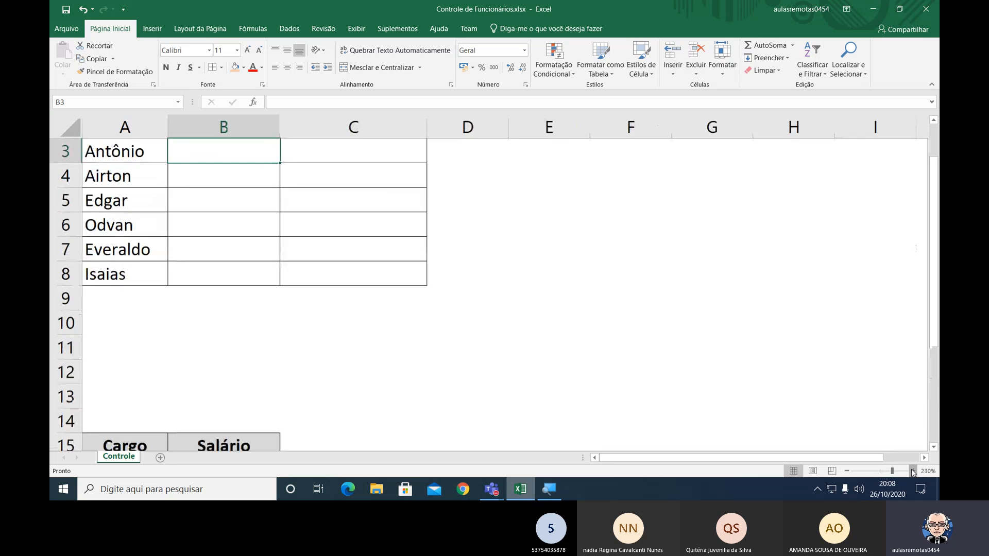
click(912, 471)
click(913, 471)
click(913, 471)
scroll(759, 358, up, 1)
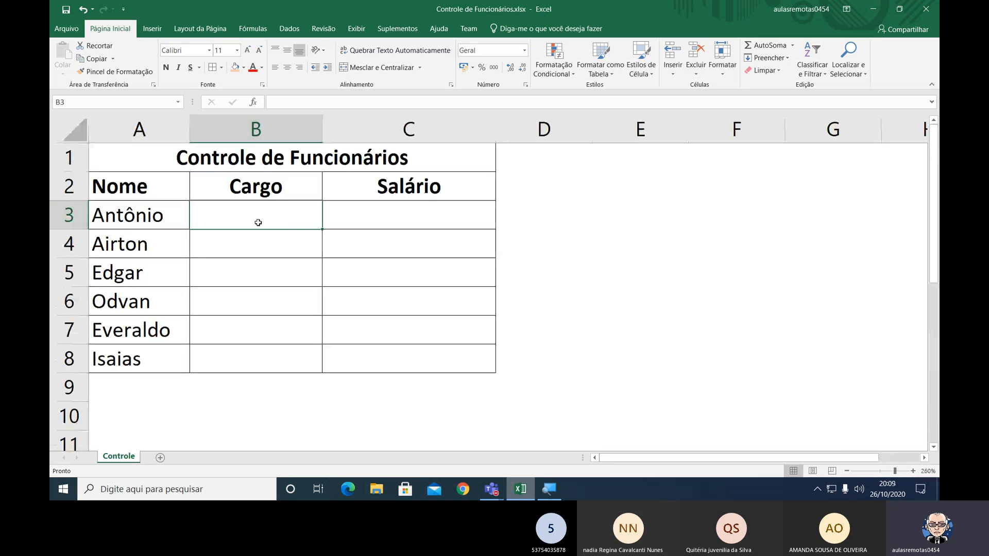
Open the data validation settings for cell B3, the first empty Cargo cell.
click(295, 31)
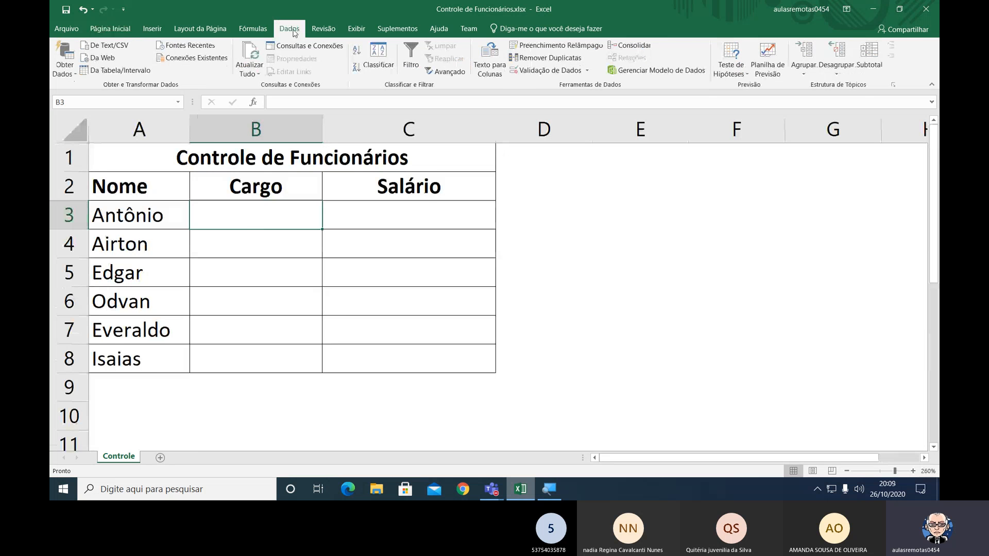
click(293, 31)
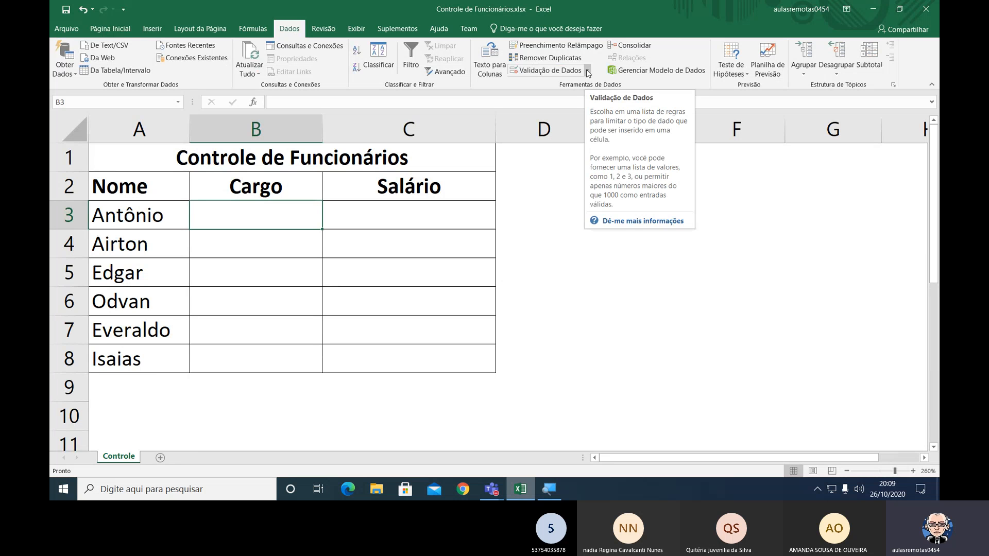
key(ctrl)
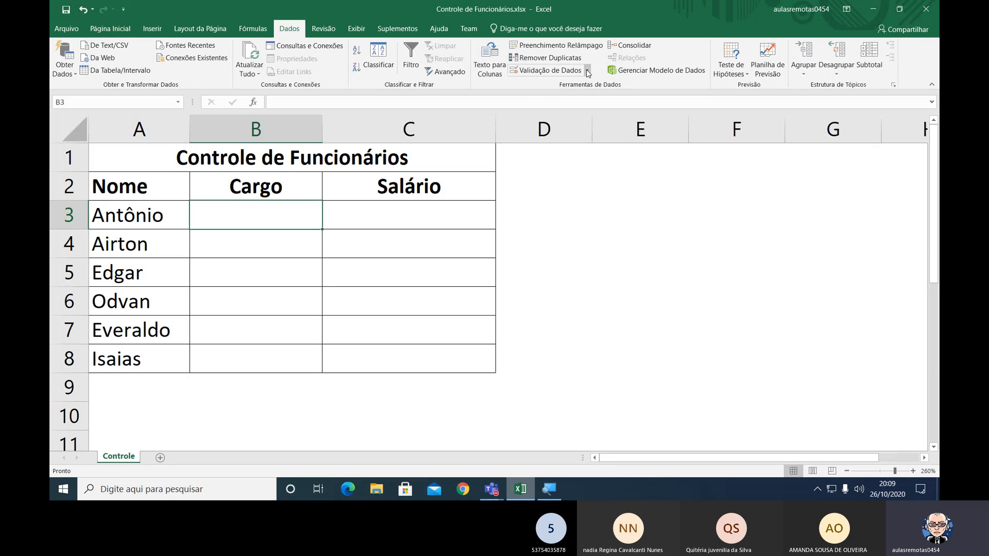
click(588, 71)
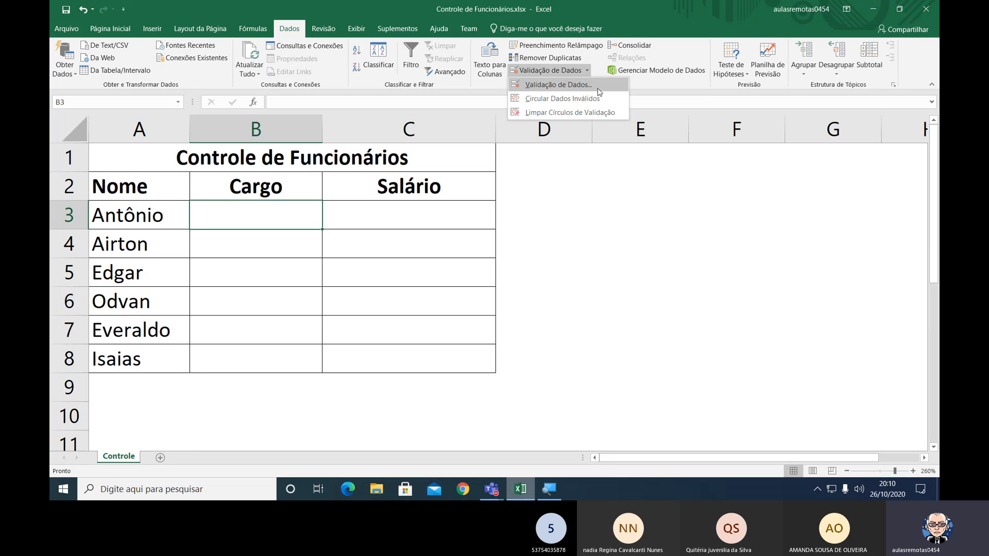
click(564, 74)
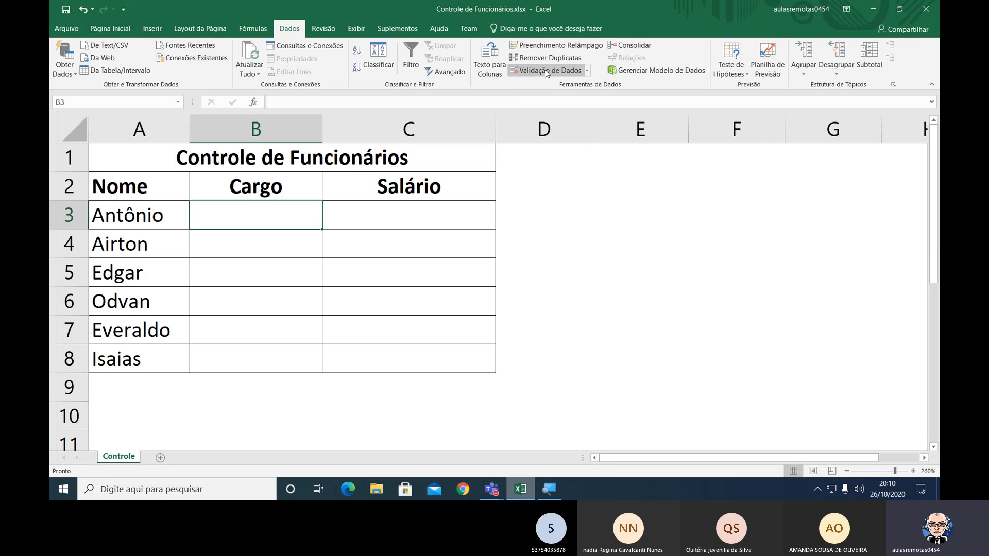
click(546, 72)
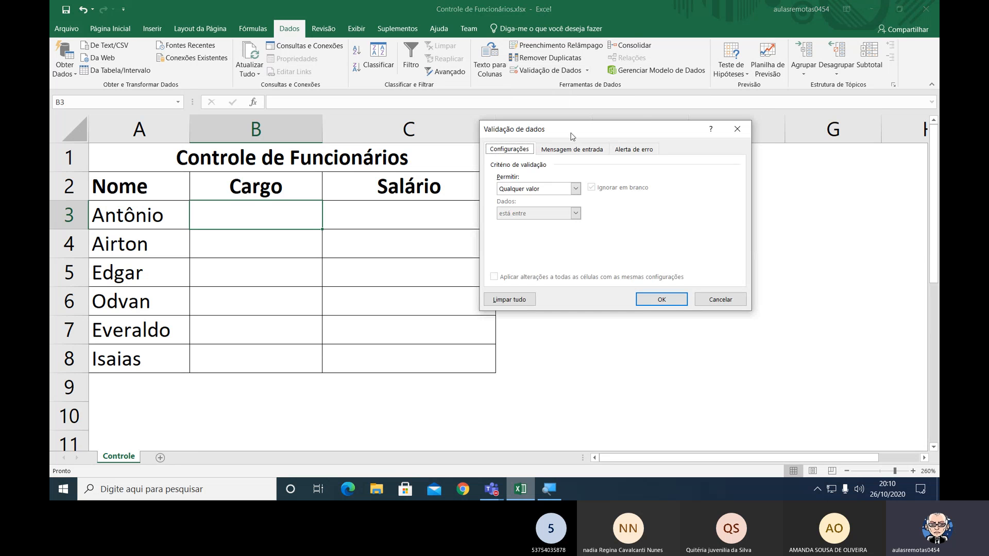
drag(575, 131, 613, 168)
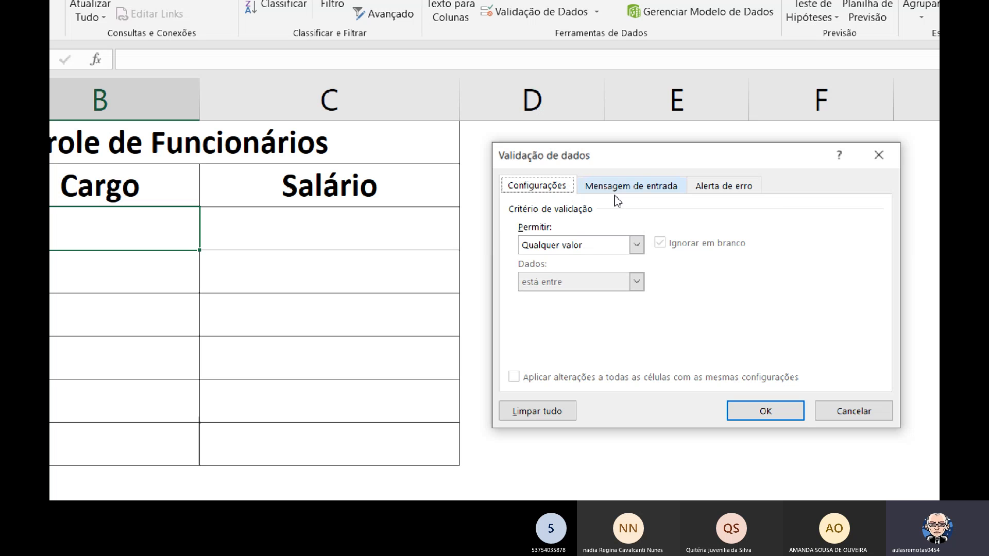
Try the Aviso and Informações error alert styles, restore Parar, and look at the input message settings.
click(740, 186)
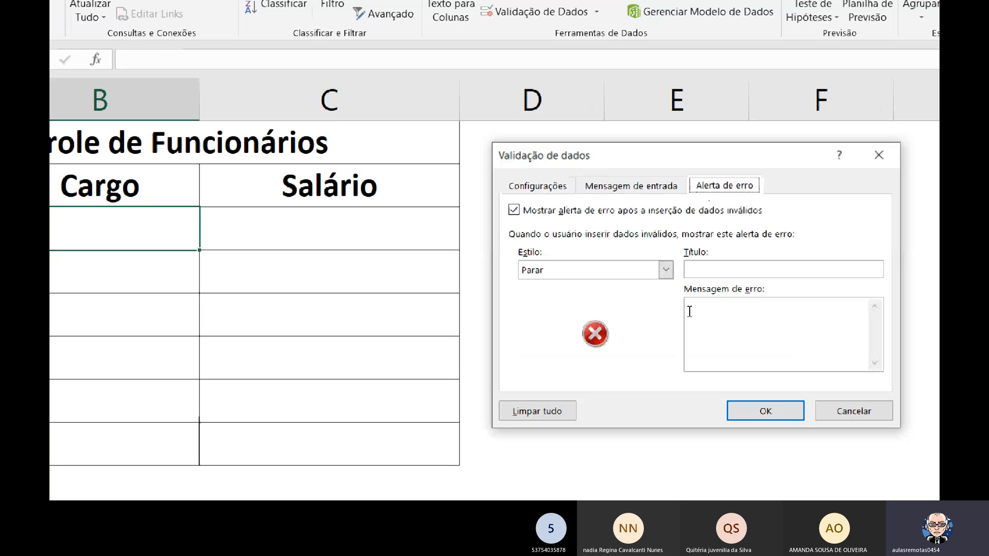
click(666, 271)
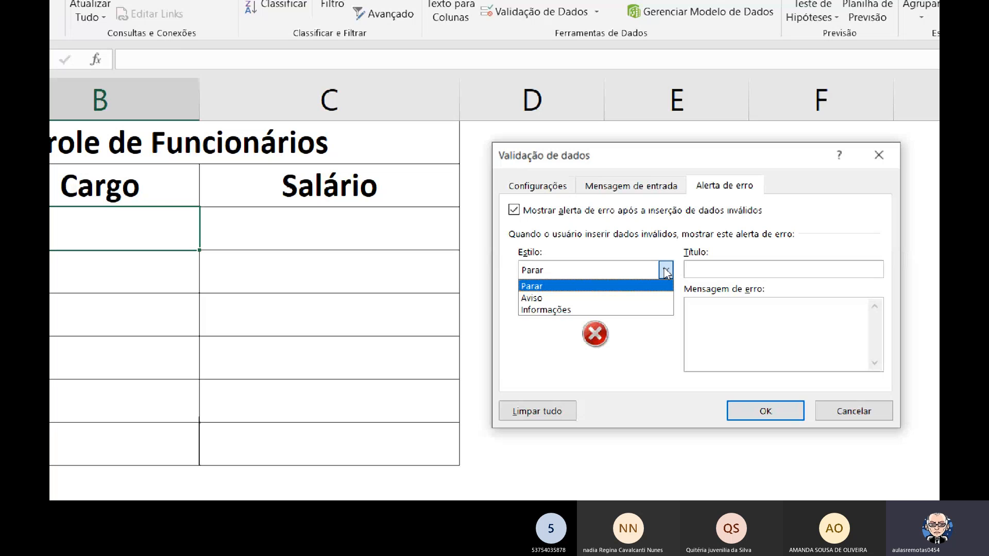
click(549, 299)
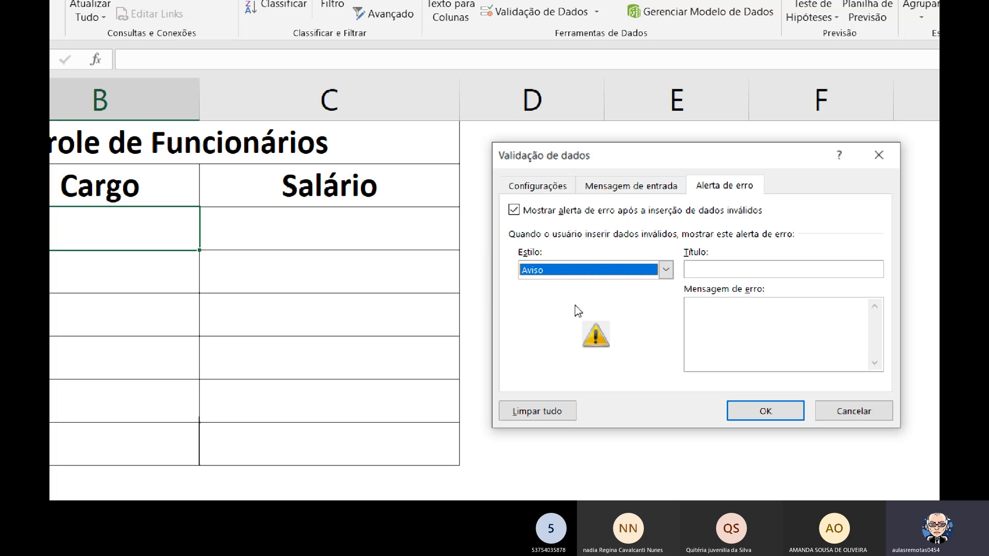
click(626, 270)
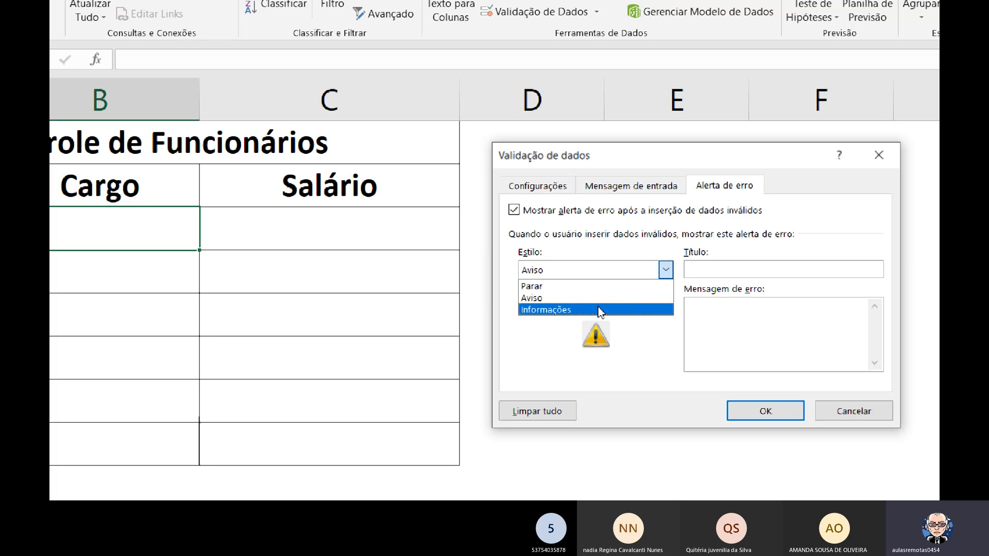
click(613, 311)
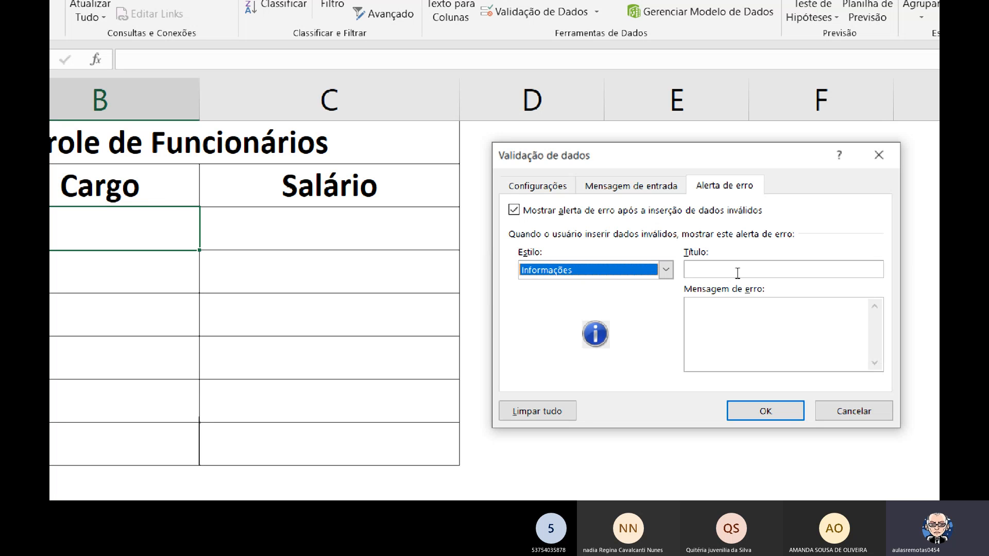
click(666, 273)
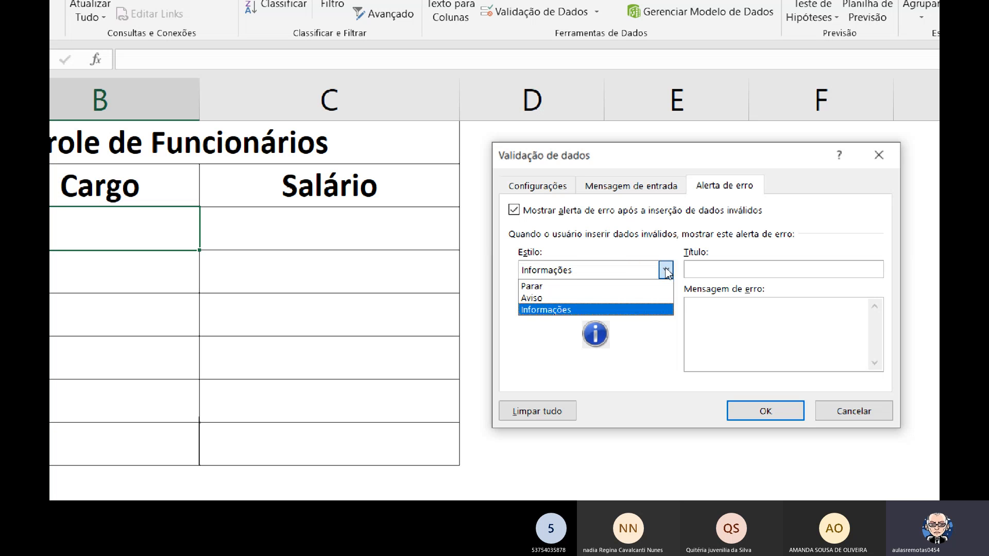
click(545, 290)
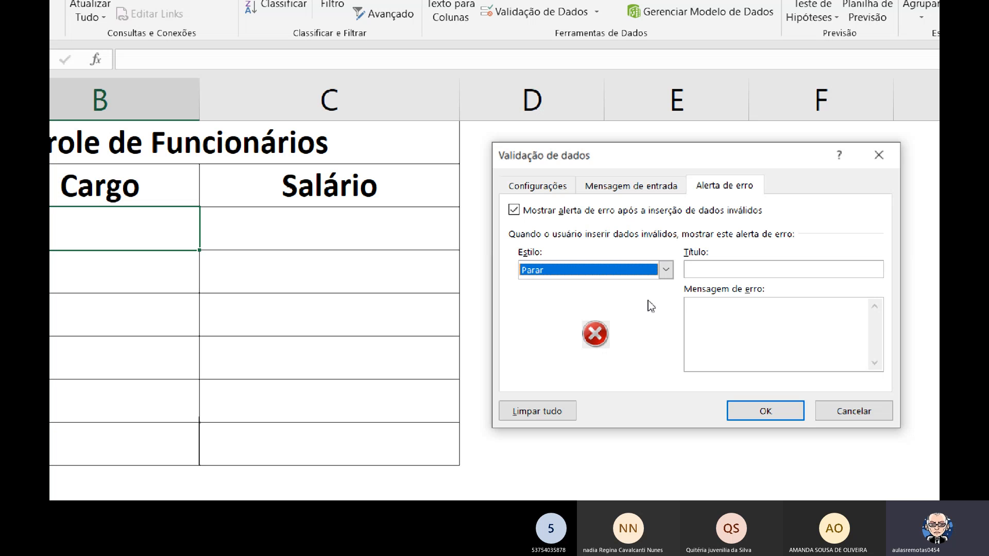
click(666, 270)
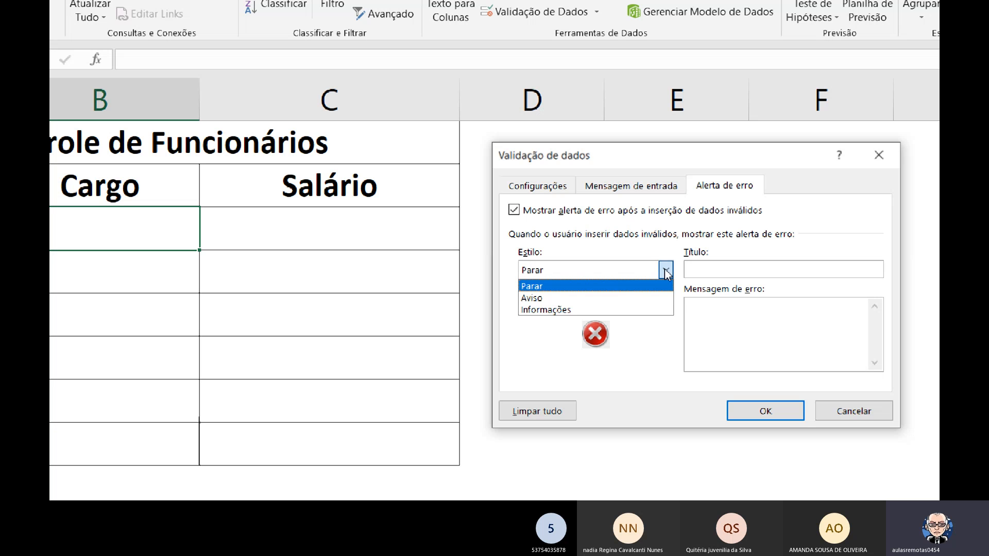
click(609, 249)
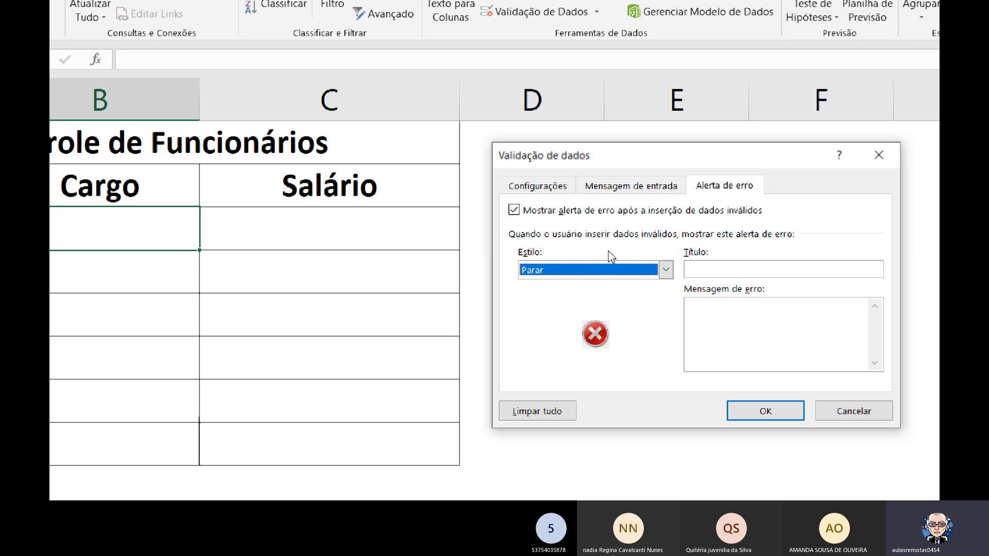
click(652, 187)
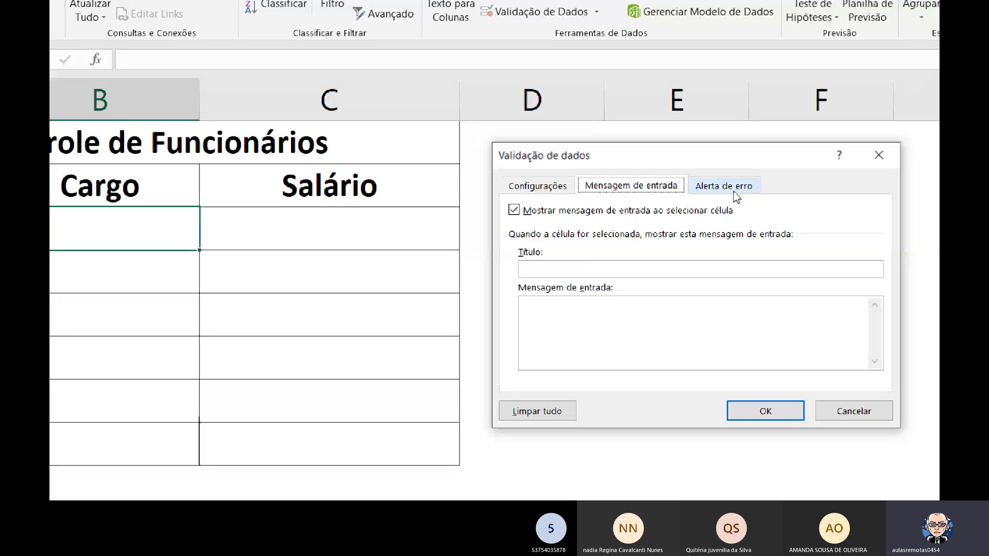
Apply a Lista validation to cell B3, using the job titles in =$A$16:$A$20 as its source.
click(561, 190)
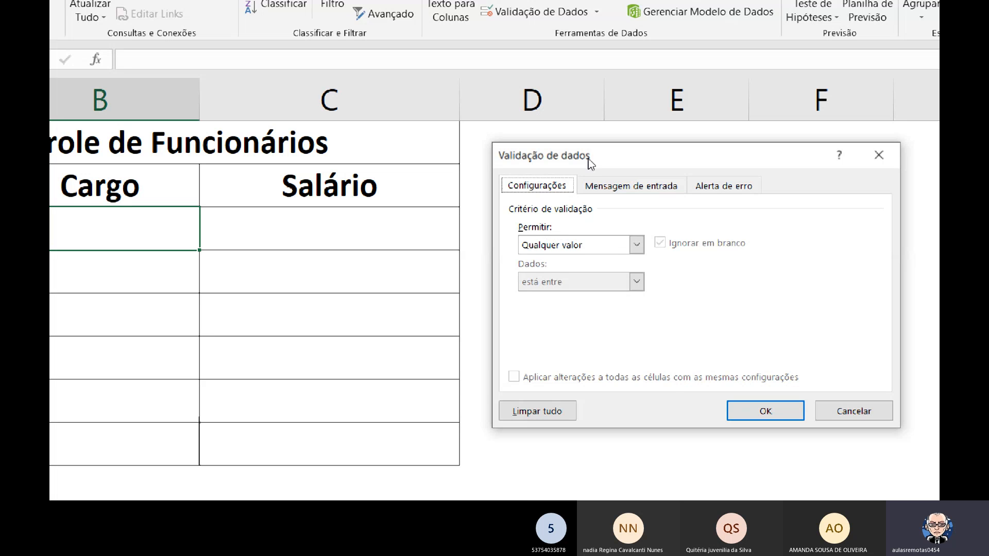
drag(588, 159, 455, 189)
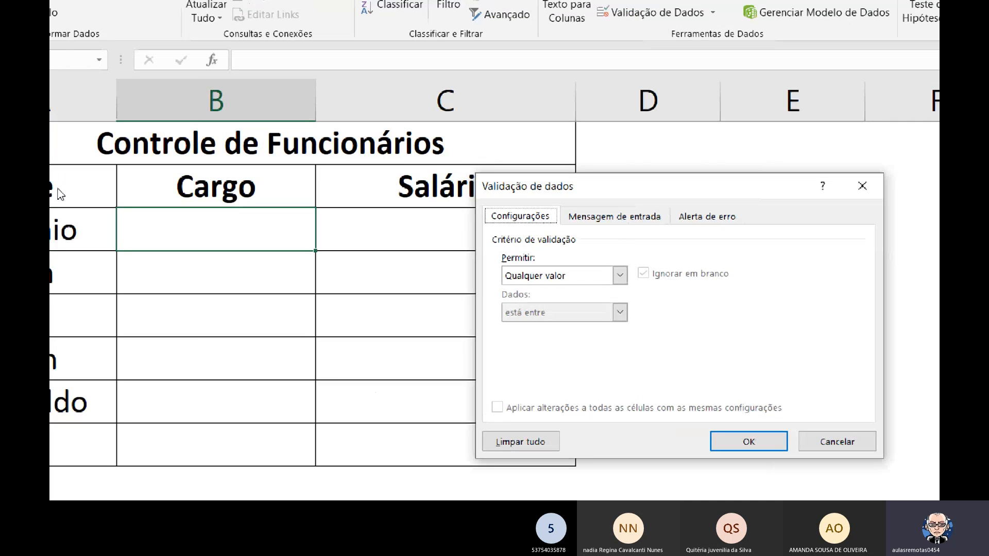
drag(574, 194, 451, 195)
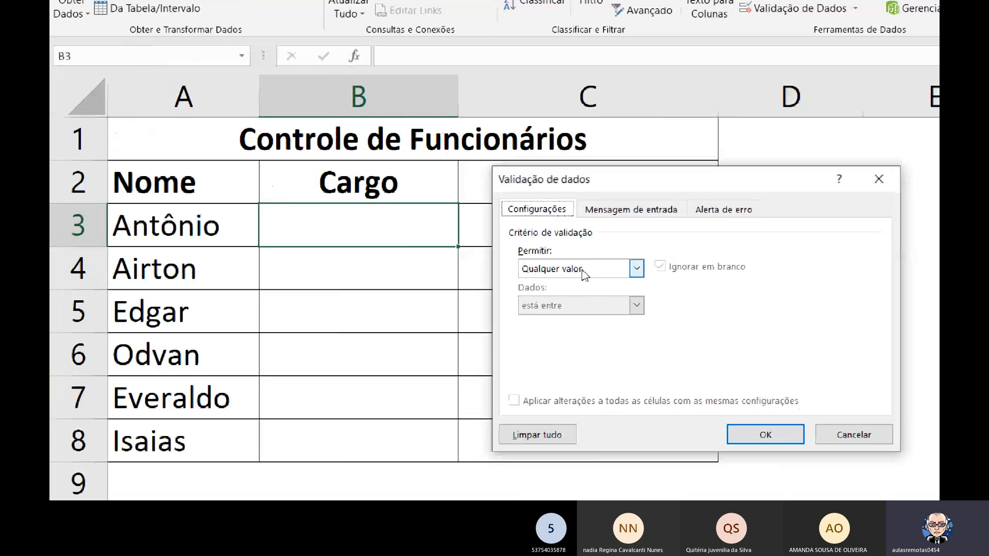
click(633, 269)
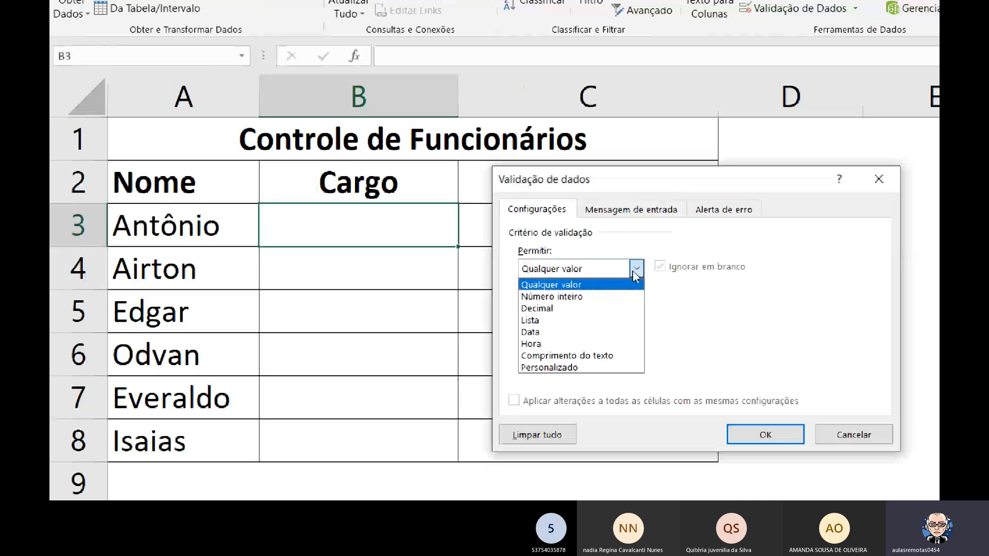
click(534, 321)
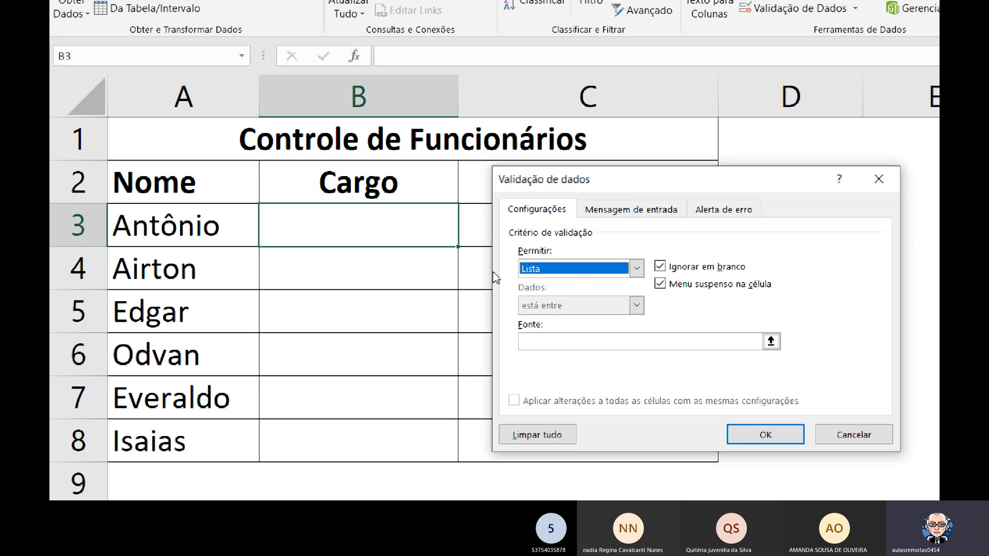
click(540, 340)
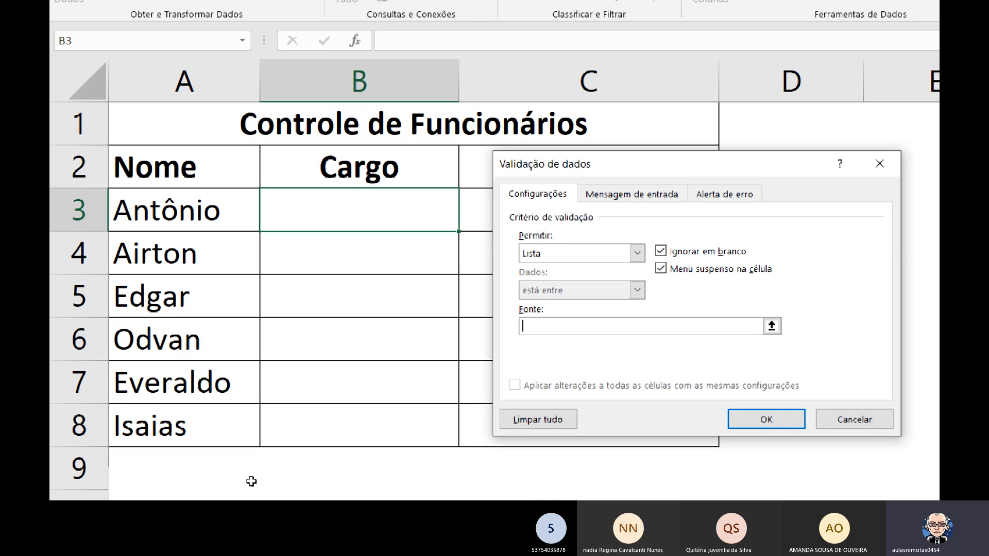
scroll(251, 481, down, 4)
drag(176, 252, 165, 412)
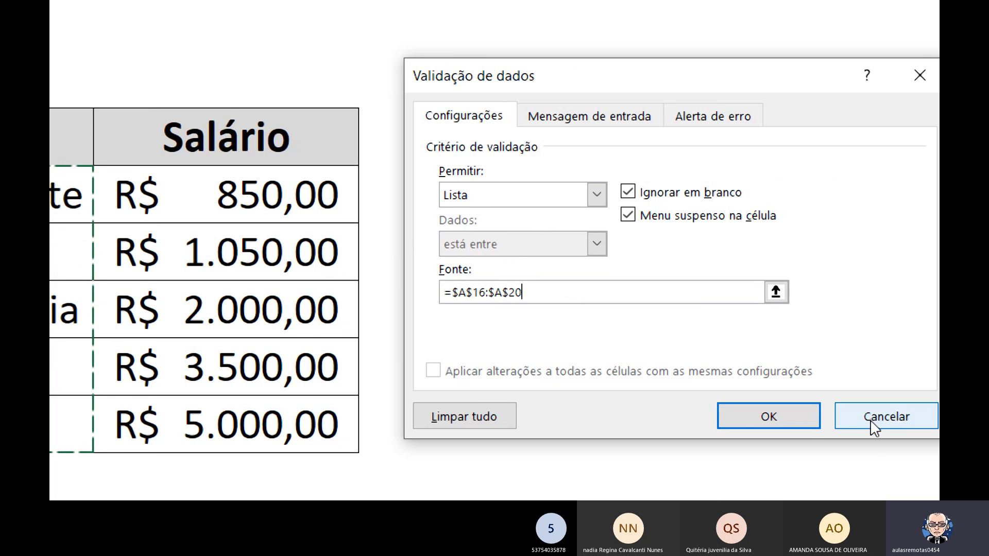
click(762, 420)
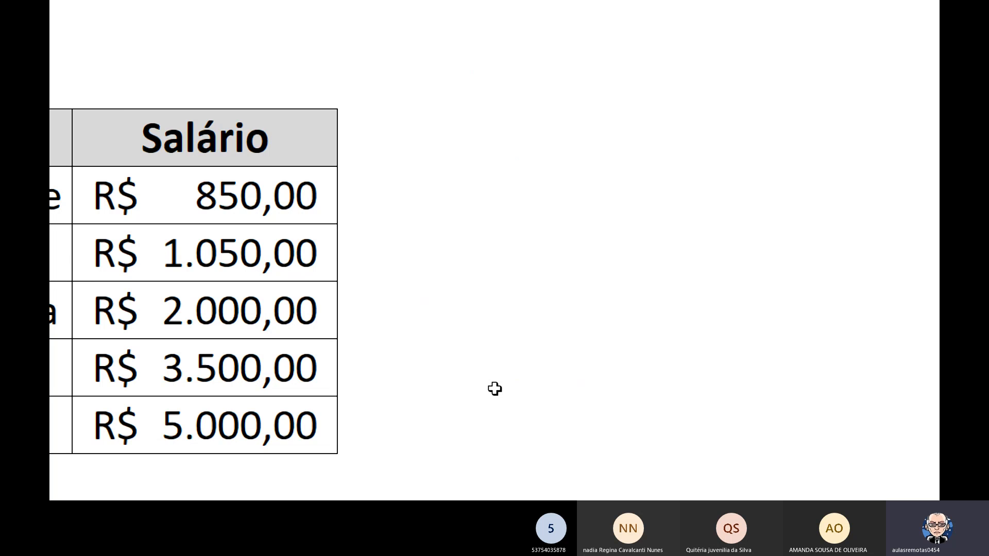
Check the job title options offered by the drop-down list in cell B3 without choosing one.
scroll(365, 122, up, 4)
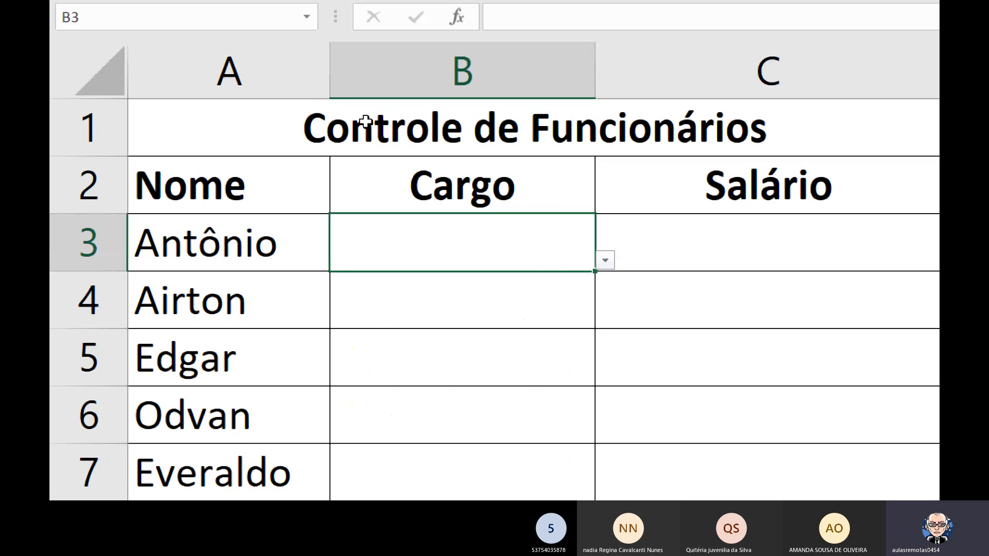
click(606, 262)
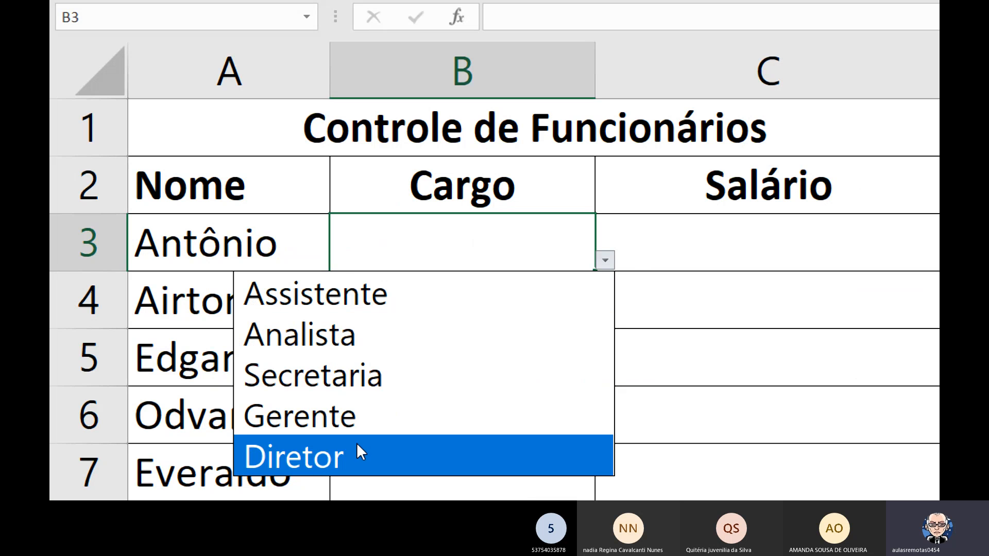
click(624, 253)
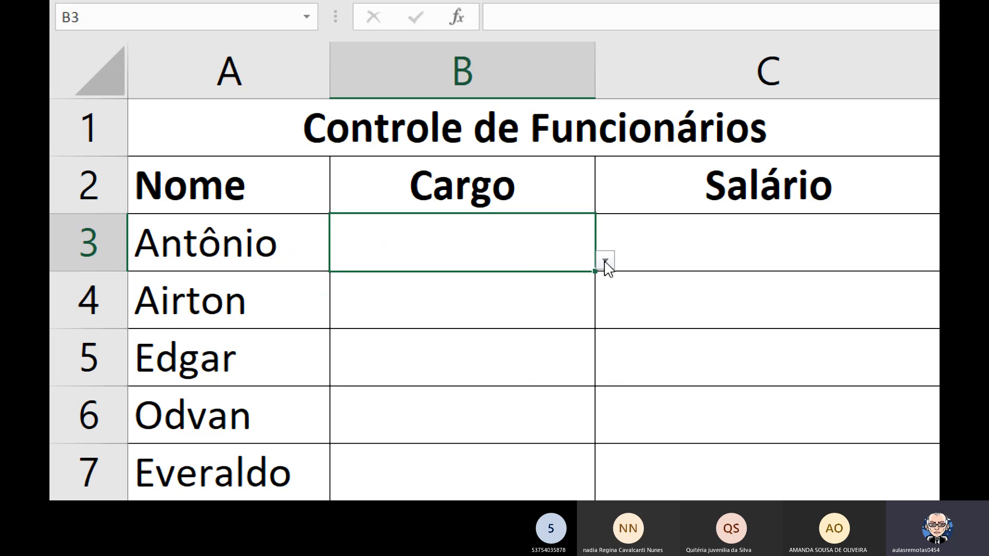
click(520, 289)
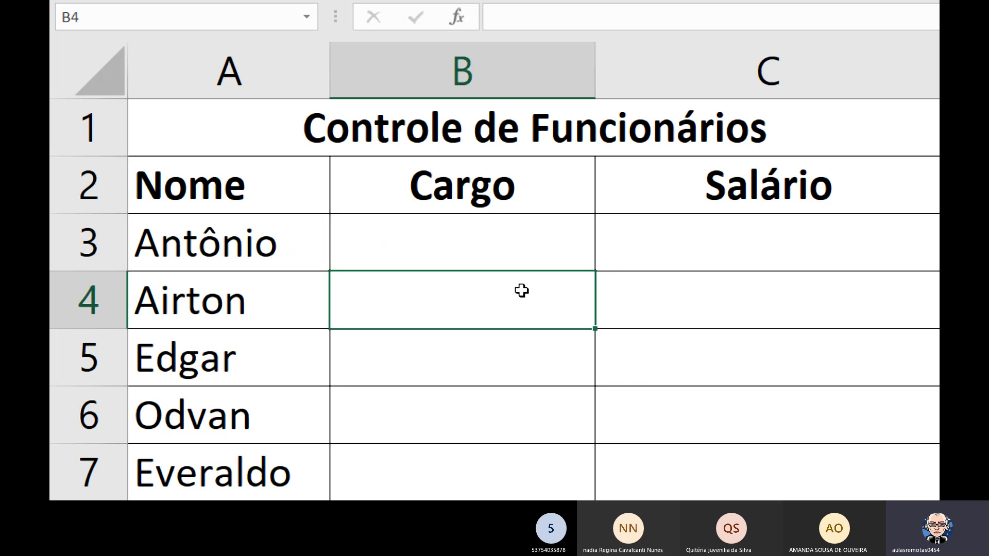
click(558, 246)
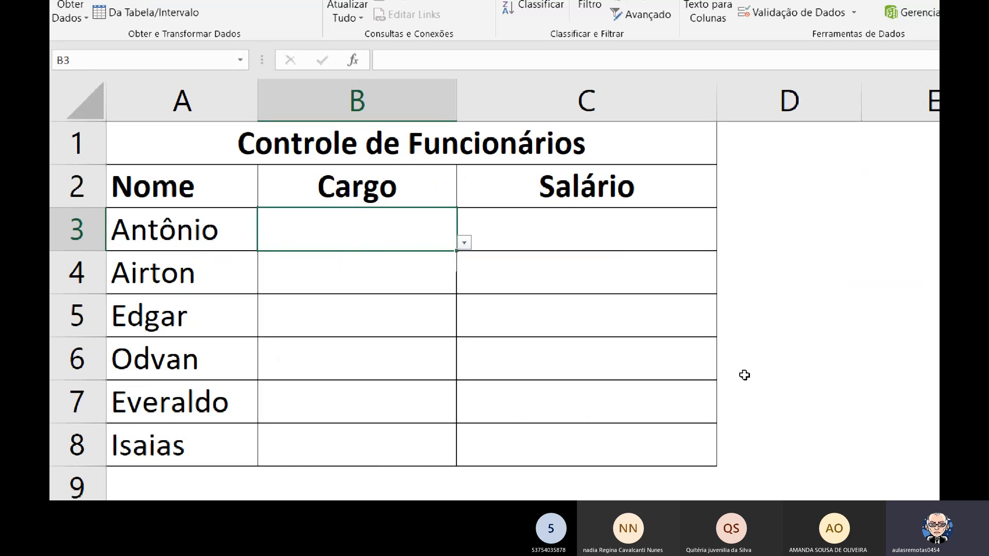
drag(804, 191, 888, 263)
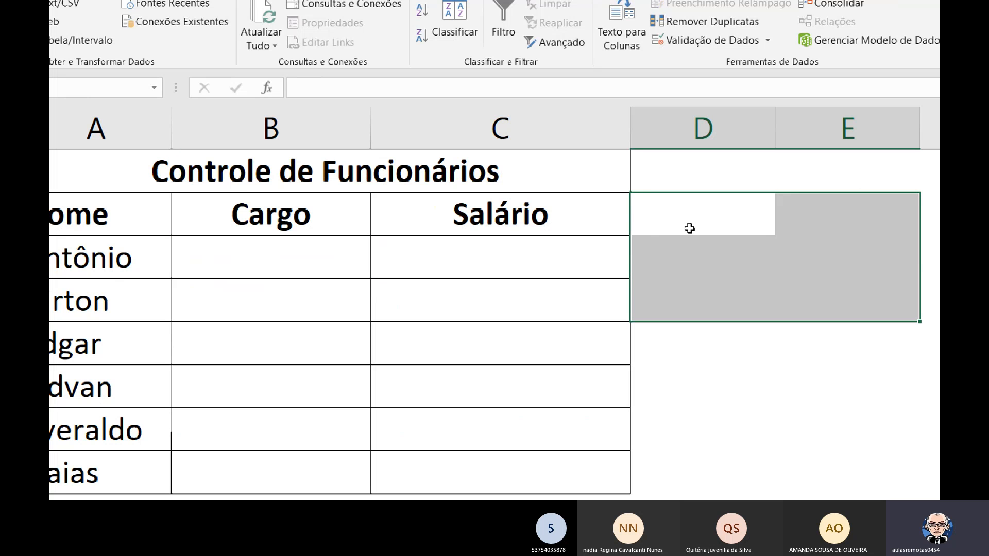
drag(689, 228, 792, 304)
Copy the drop-down list validation from cell B3 down the Cargo column through B8.
click(336, 252)
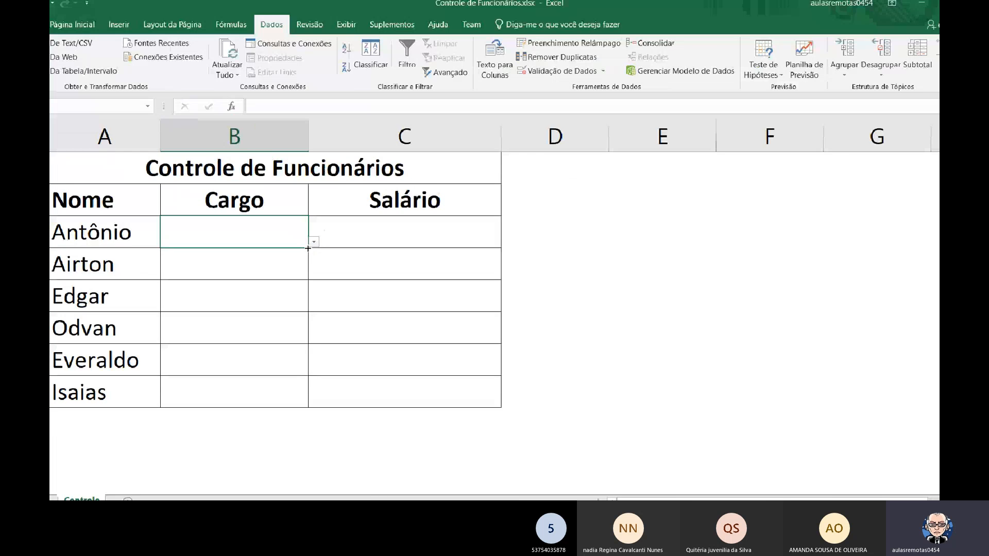
drag(322, 229, 322, 344)
Check cells B4 to B8 of the Cargo column one by one for the drop-down list and return to B3.
key(Down)
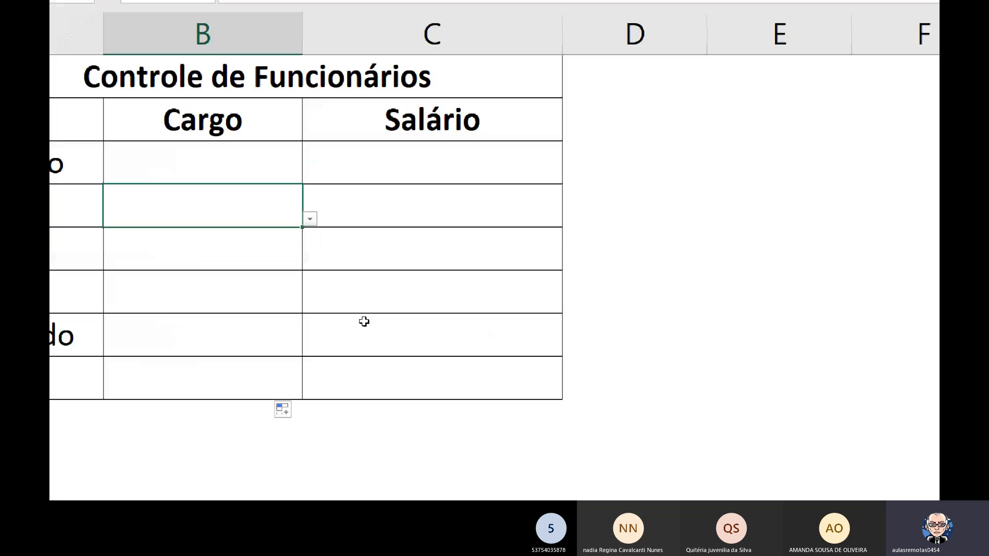
key(Down)
key(Down)
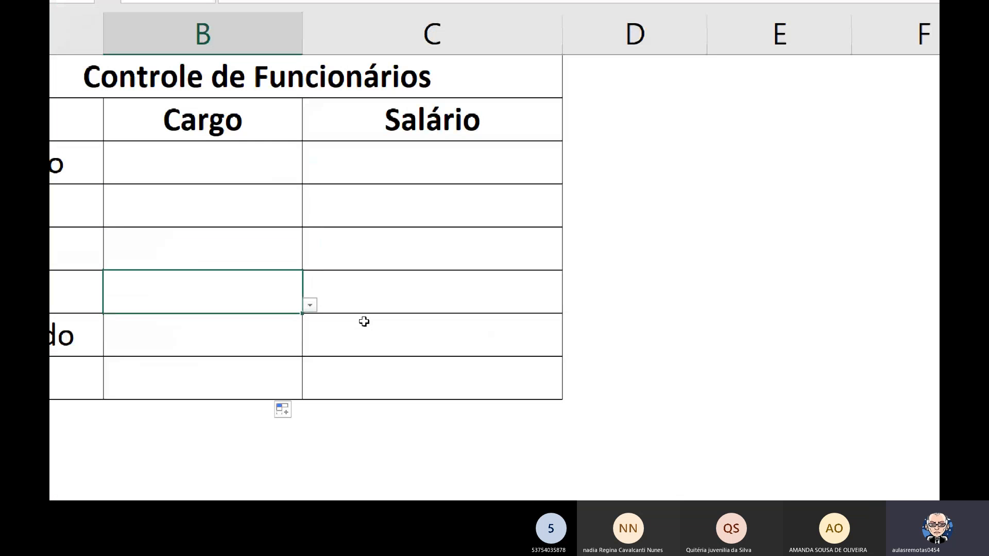
key(Down)
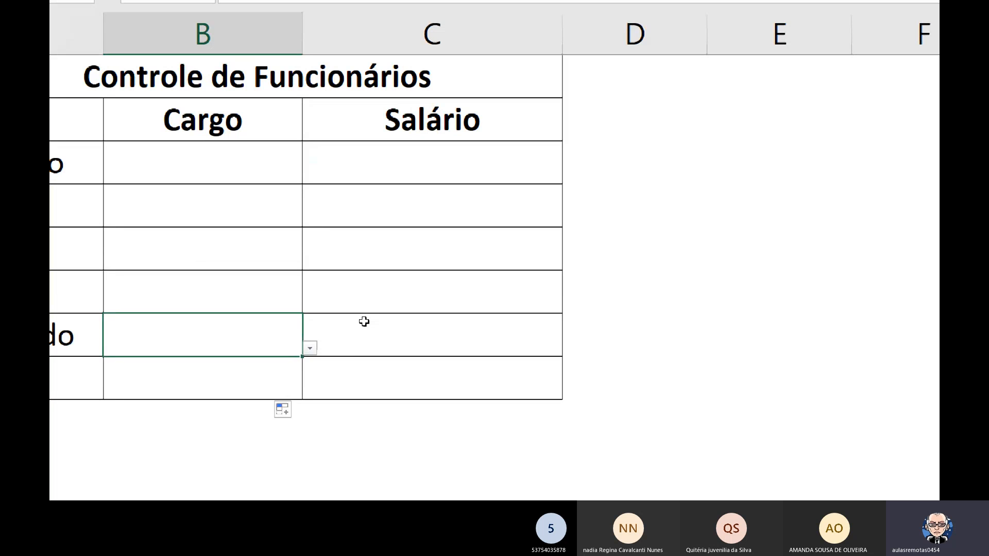
key(Down)
key(Up)
key(Up)
key(Up)
key(Up)
key(Up)
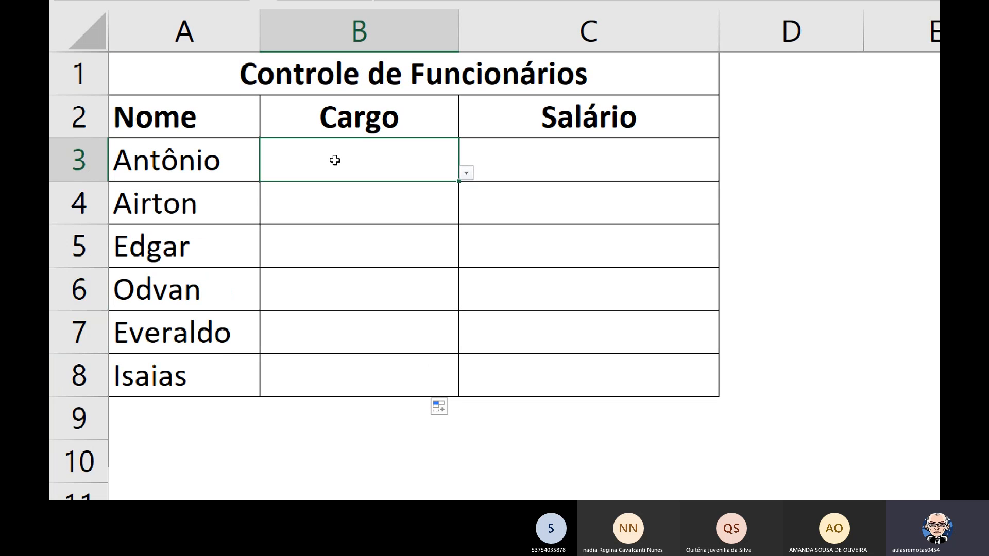
Choose Analista from the drop-down list in cell B3 and Secretaria in cell B4.
click(467, 174)
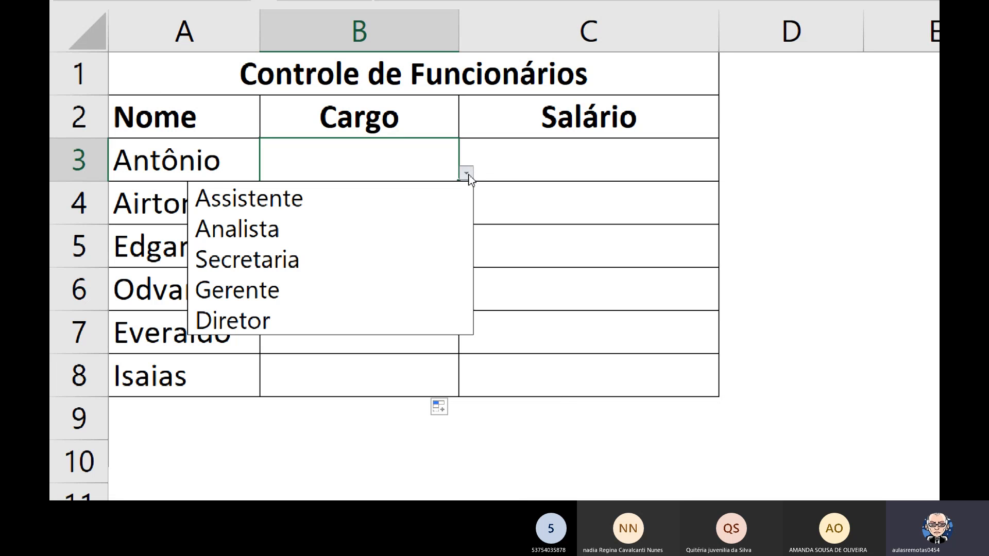
click(323, 227)
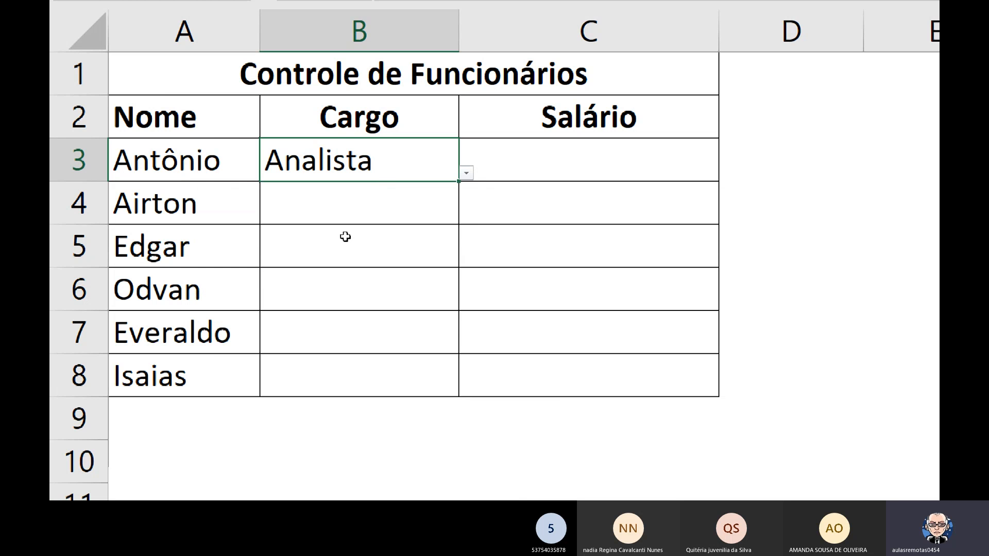
click(362, 205)
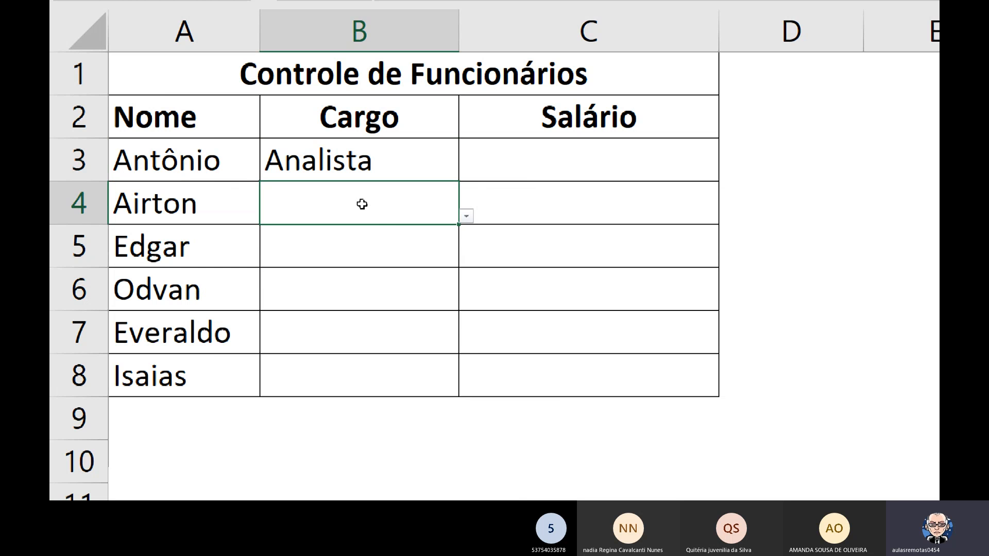
click(468, 218)
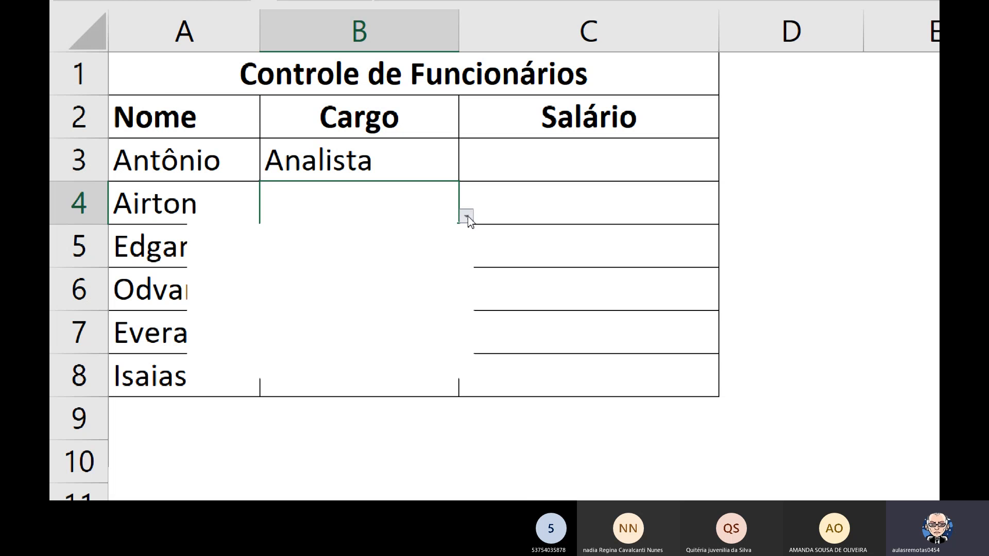
click(315, 310)
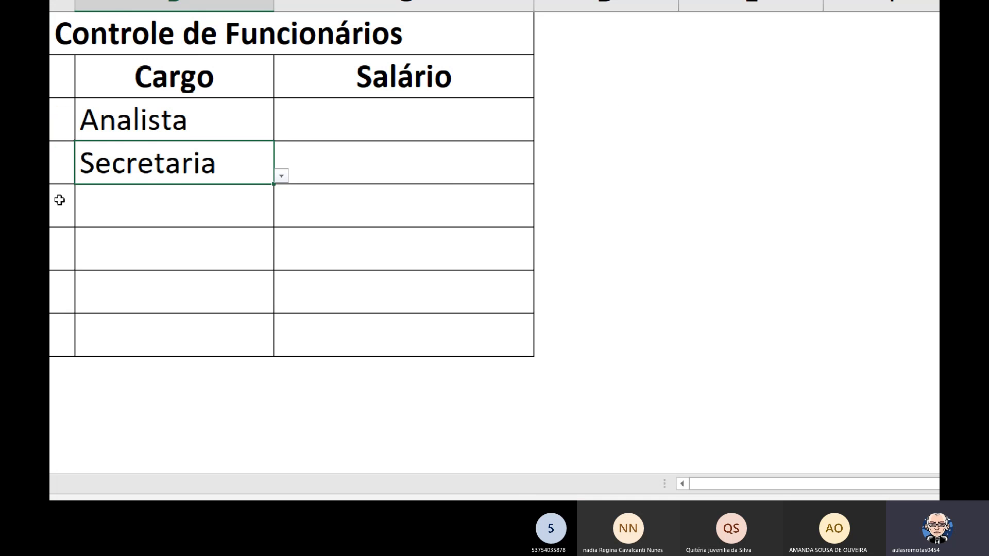
Choose Gerente from the drop-down list in cell B5 and Assistente in cell B6.
click(247, 213)
click(281, 219)
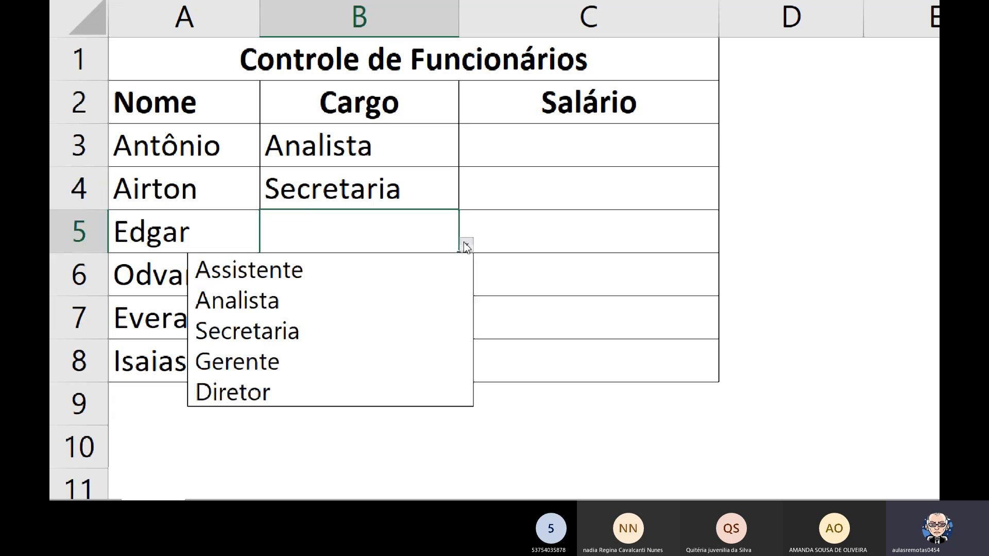
click(105, 333)
click(316, 292)
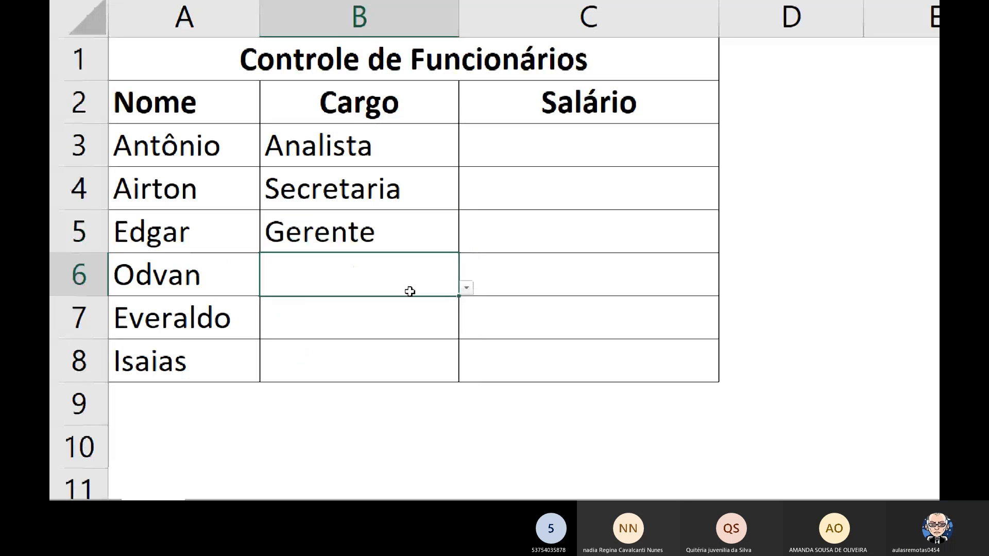
click(465, 289)
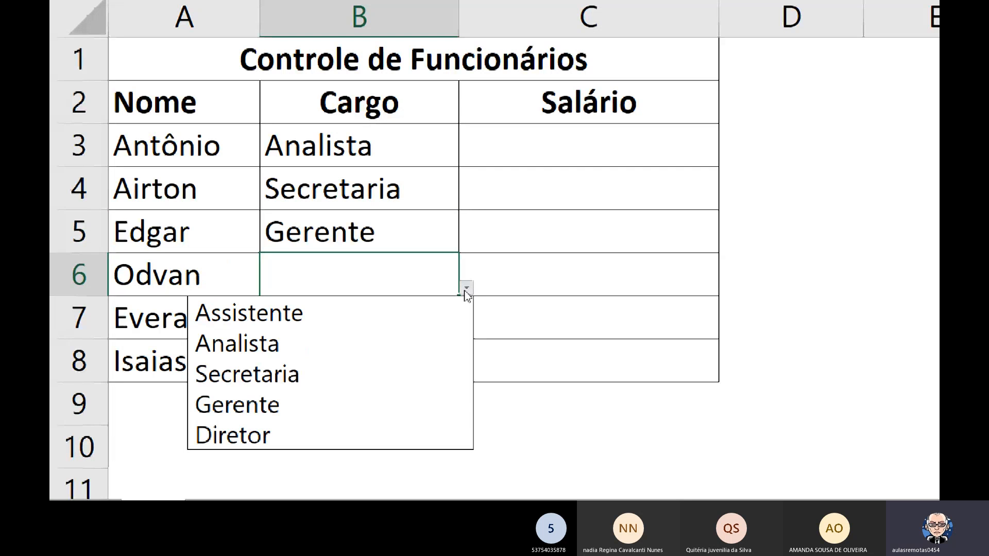
click(326, 315)
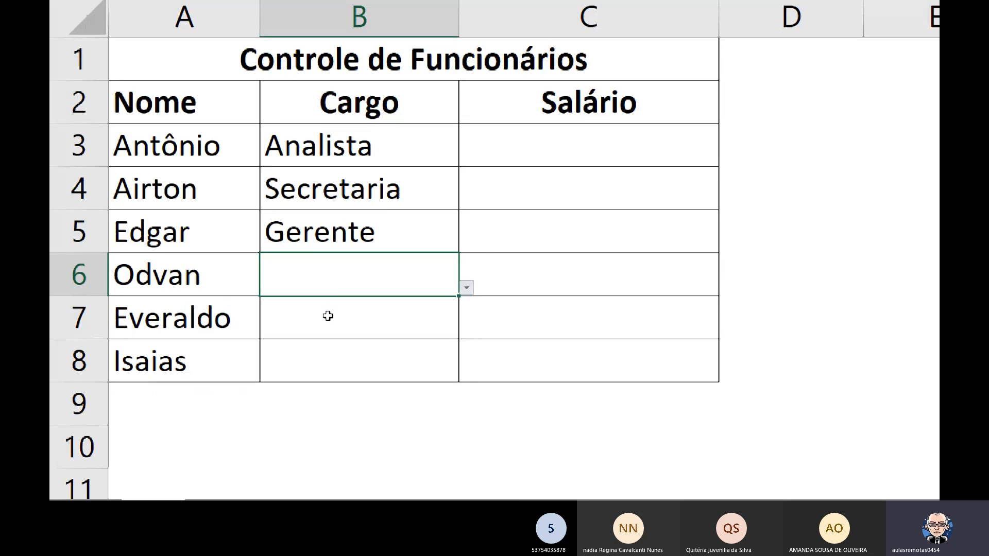
Choose Diretor from the drop-down list in cell B7 and Analista in cell B8.
click(397, 316)
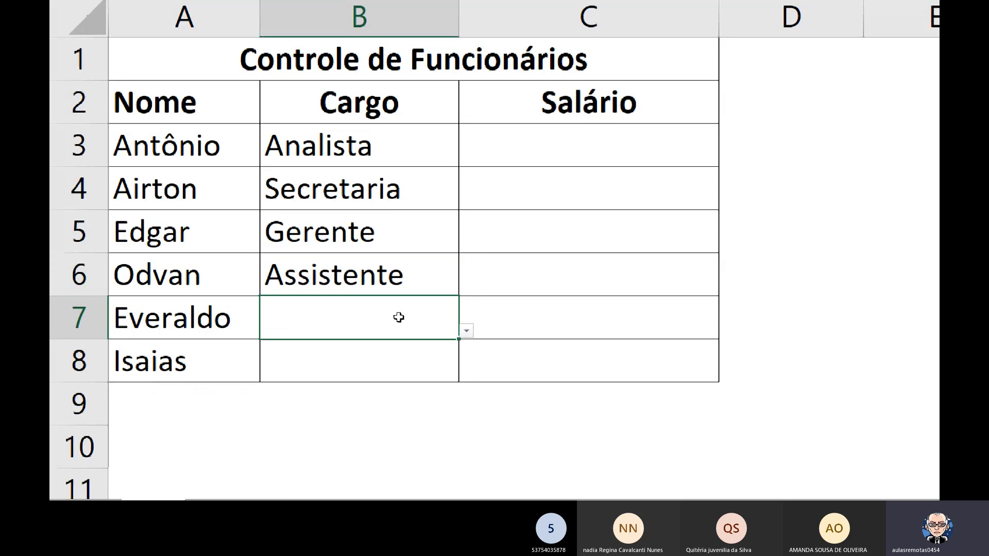
click(466, 332)
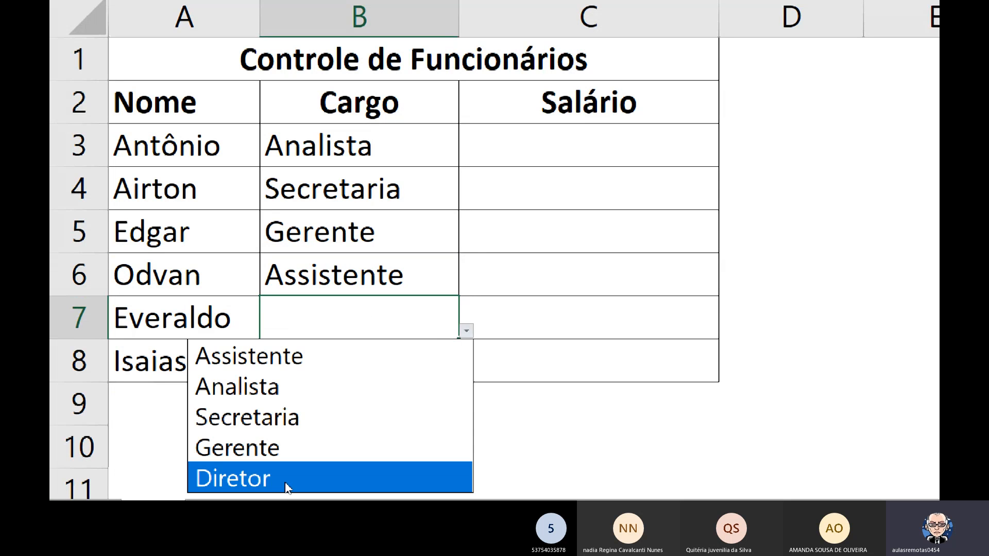
click(286, 479)
click(325, 381)
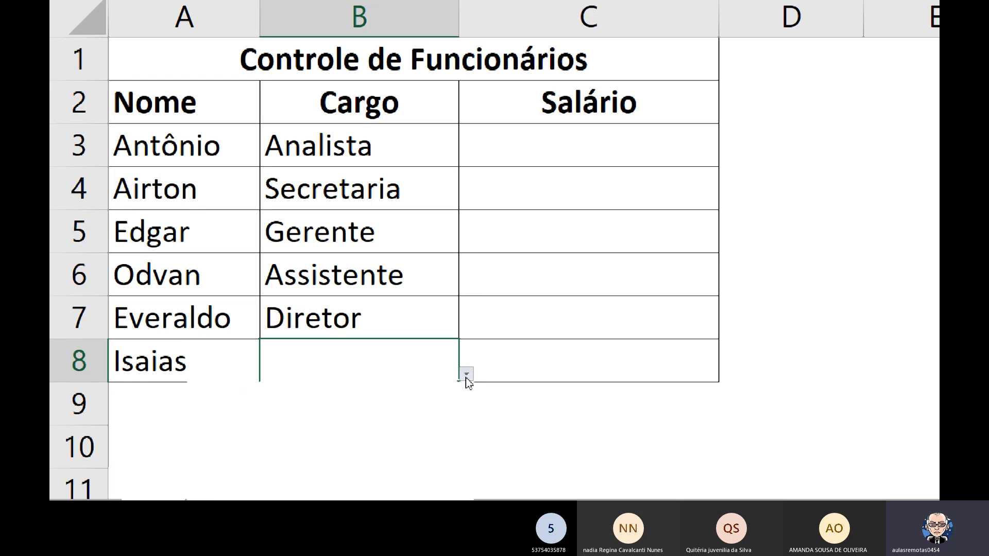
click(465, 378)
click(276, 433)
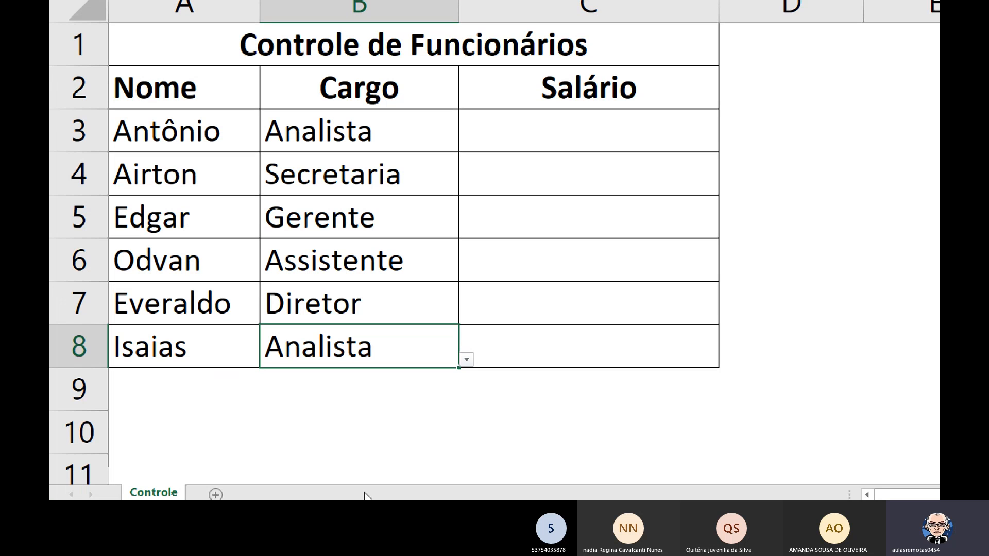
click(467, 360)
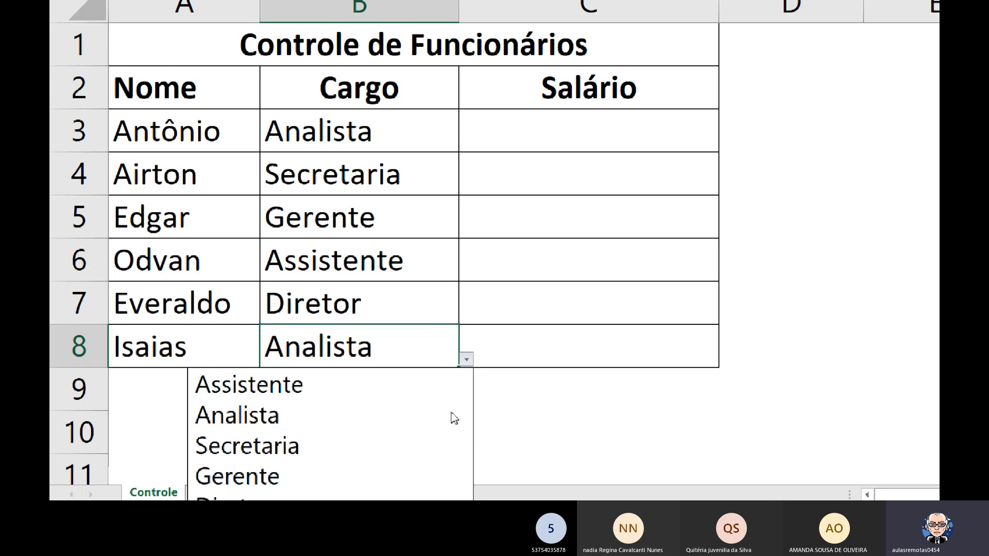
click(406, 450)
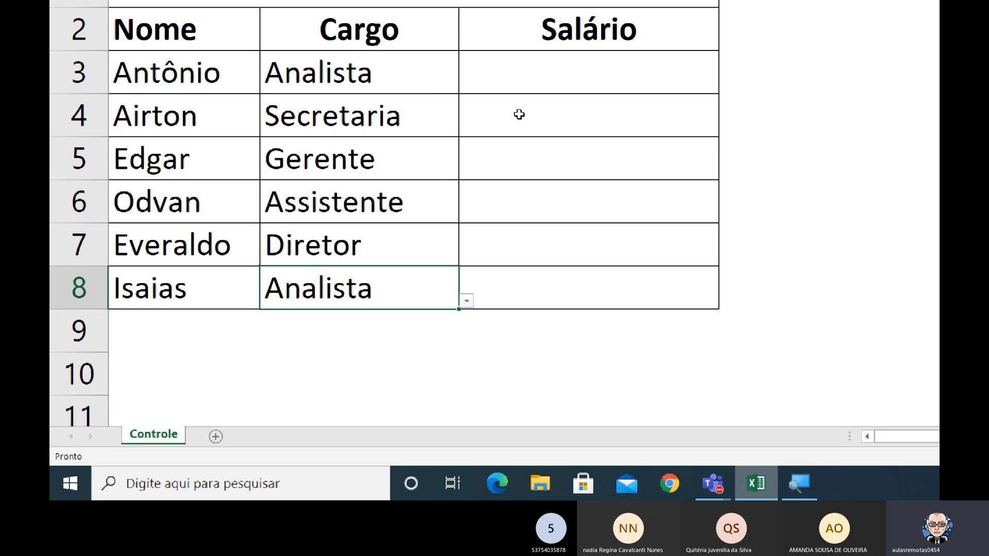
Select the job titles and their salaries, A16:B20, in the Cargo and Salário reference table.
click(533, 76)
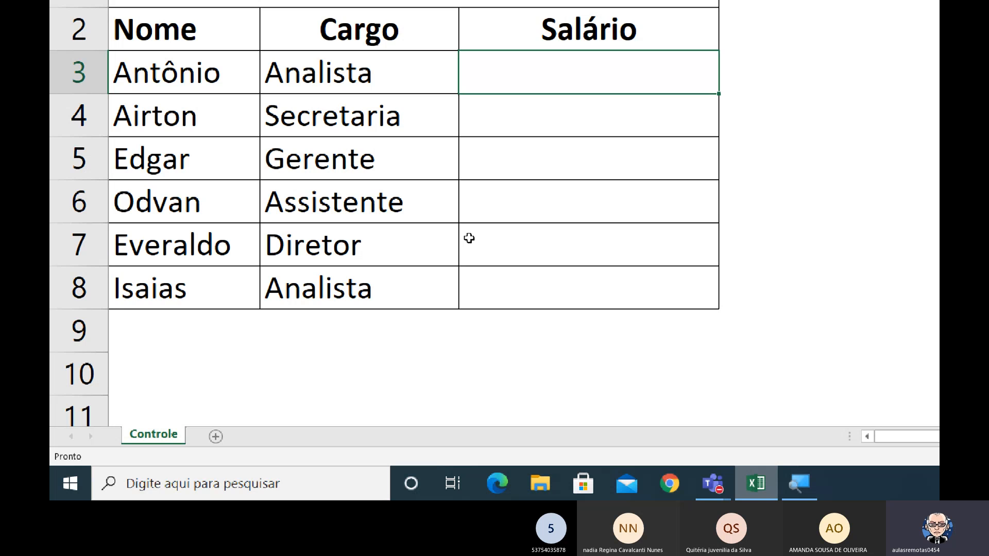
scroll(469, 238, down, 2)
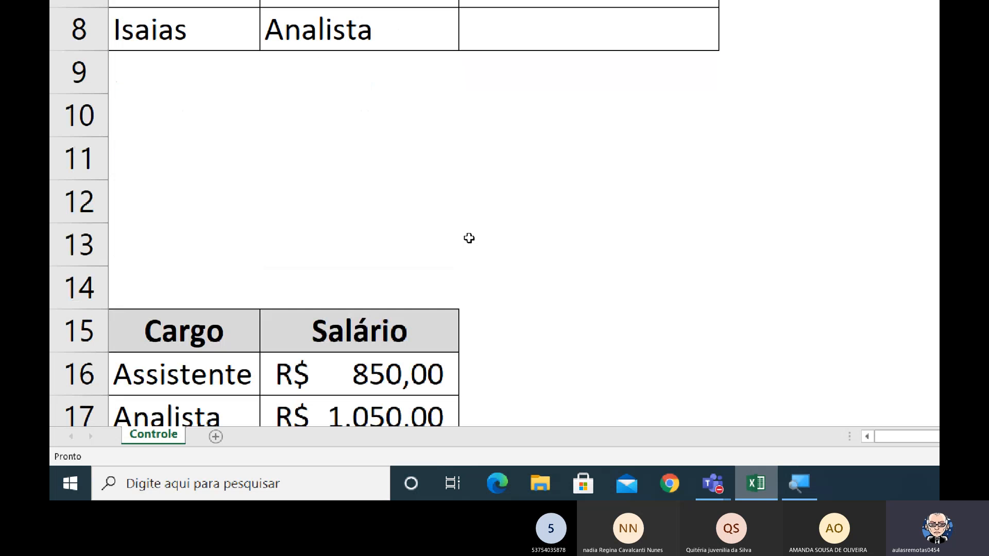
scroll(468, 238, down, 2)
drag(155, 115, 361, 118)
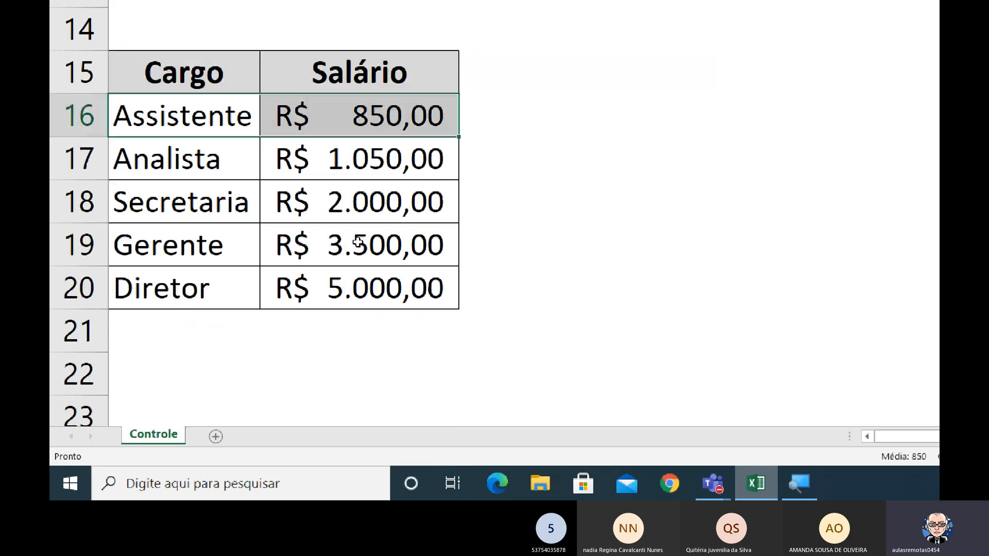
drag(358, 242, 360, 289)
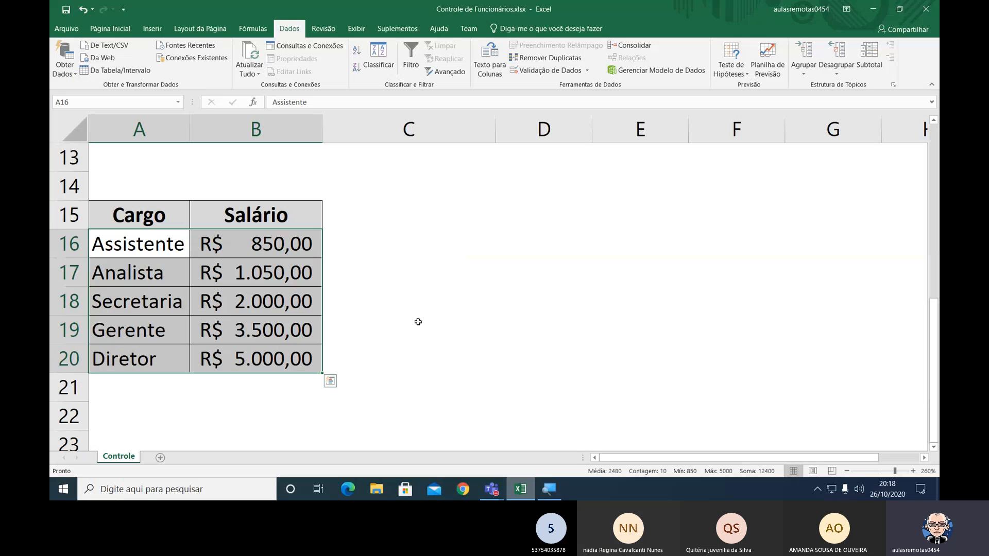
Switch to the Microsoft Teams meeting, mute the microphone and unmute it again.
click(492, 488)
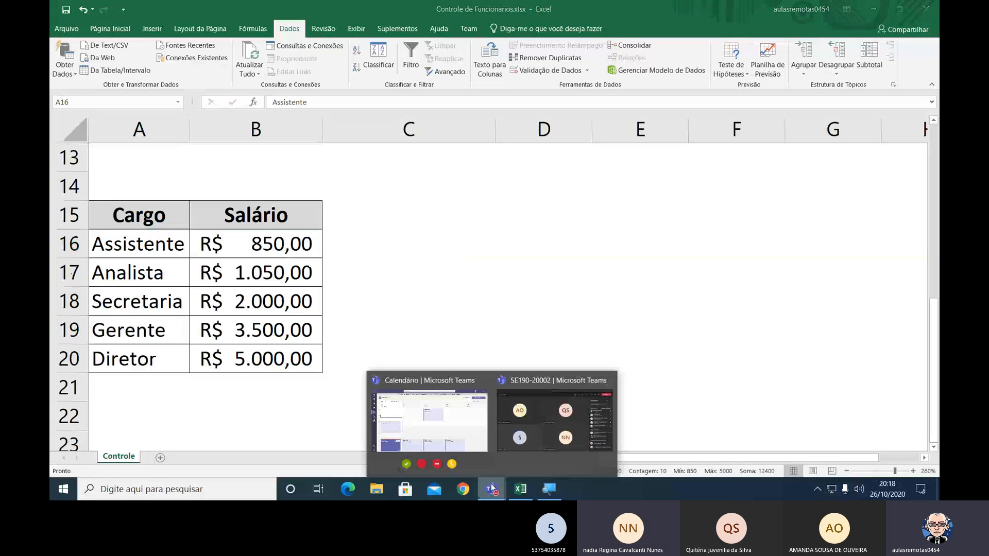
click(516, 437)
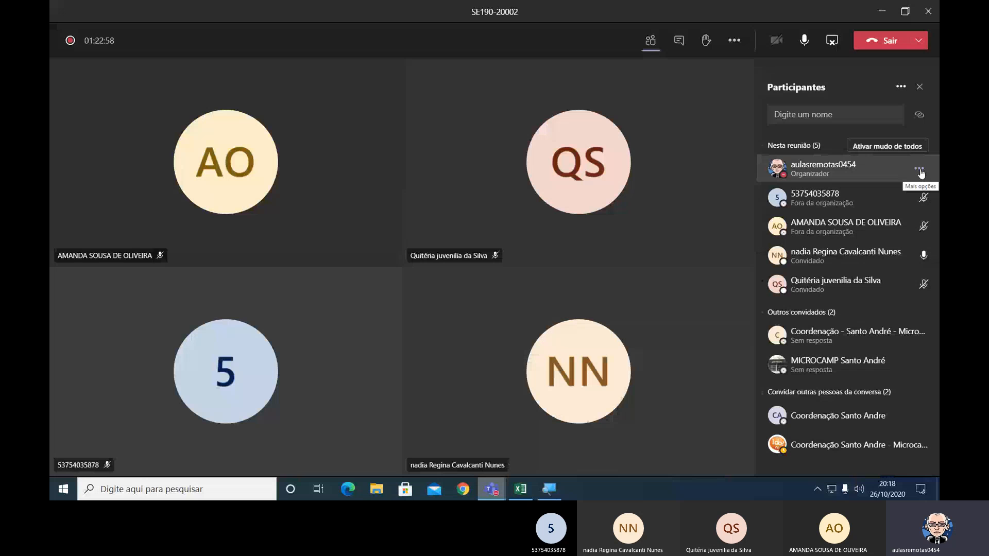
click(804, 42)
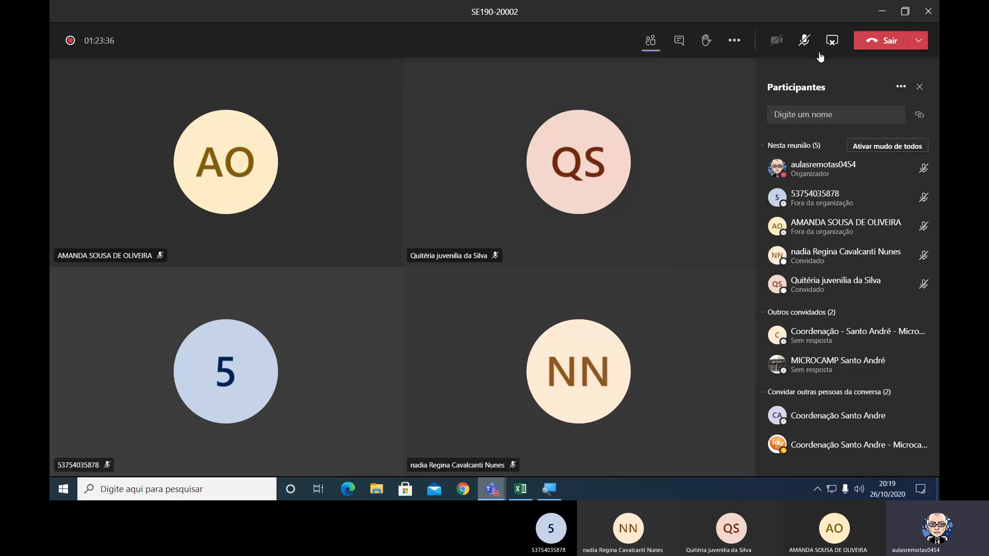
click(803, 42)
mouse_move(545, 4)
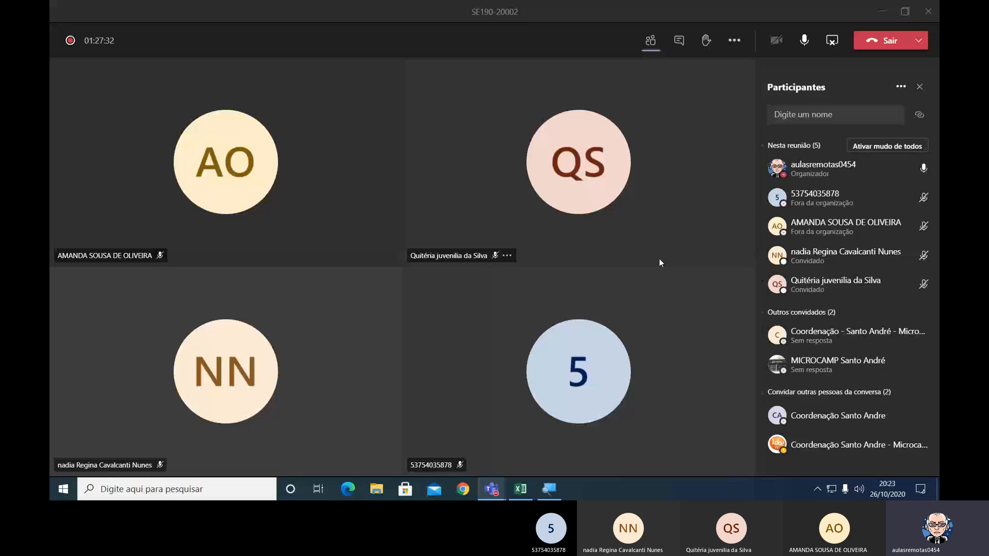
Return to the Excel workbook and look at the Gerenciador de Nomes for range A16:B20 without defining a name.
key(alt+Tab)
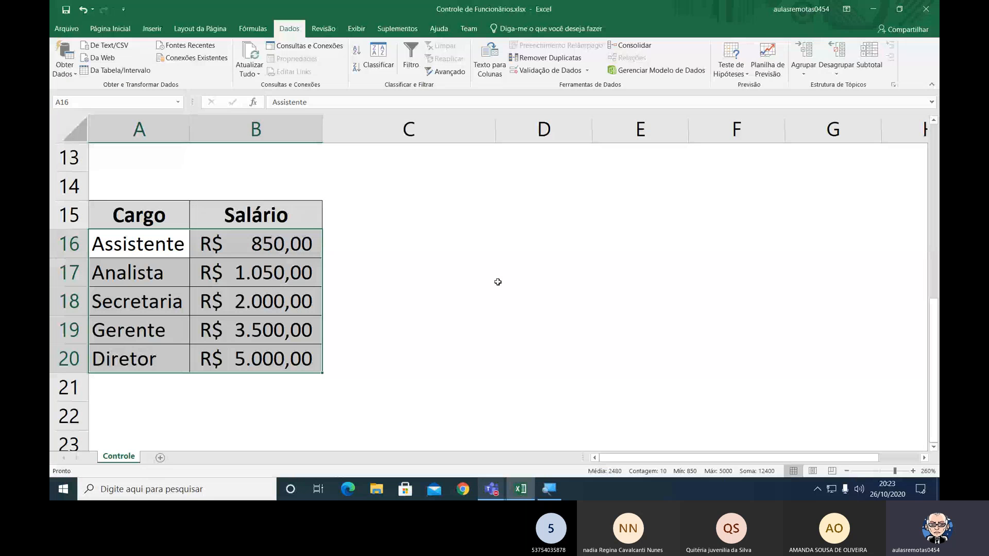
click(241, 30)
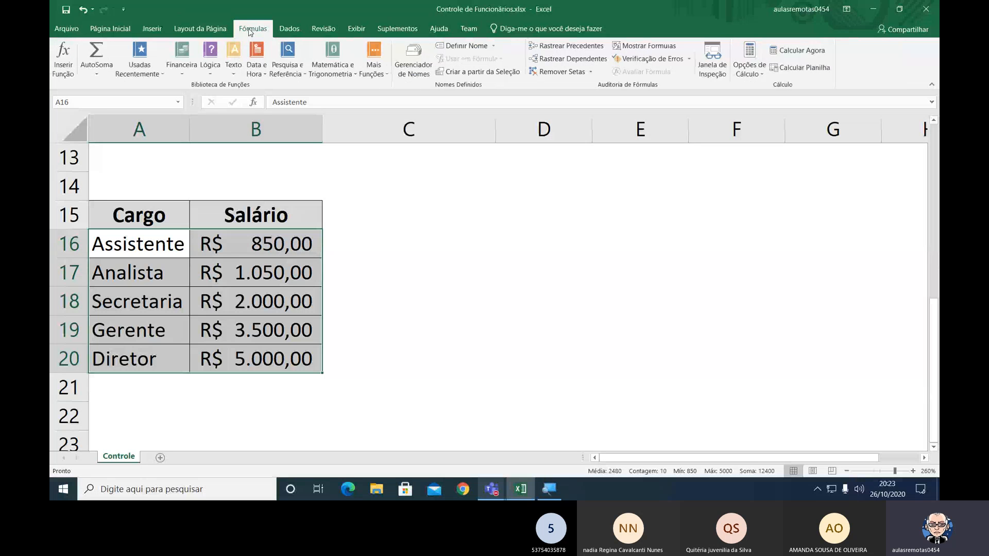
drag(128, 240, 239, 356)
click(413, 60)
drag(443, 156, 491, 175)
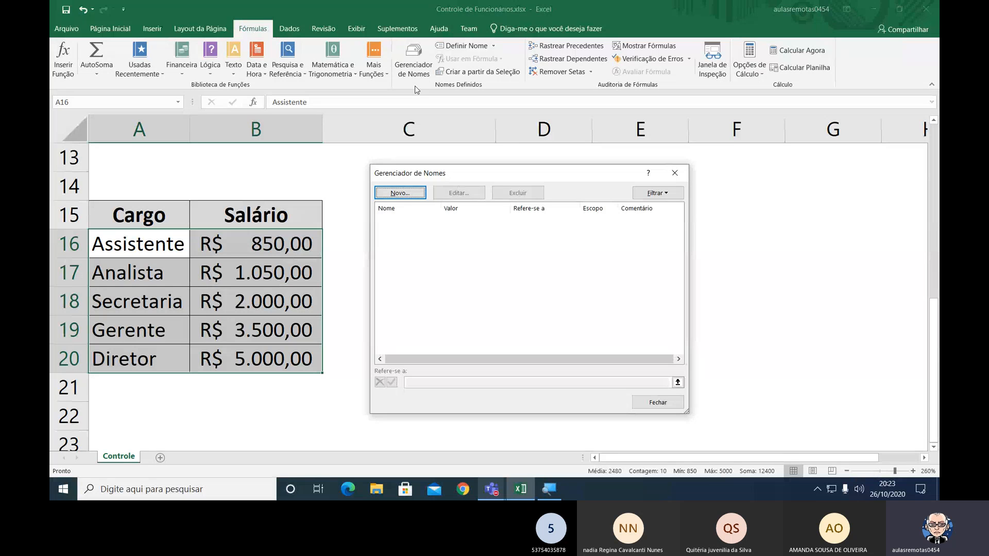
click(253, 31)
click(415, 79)
click(674, 173)
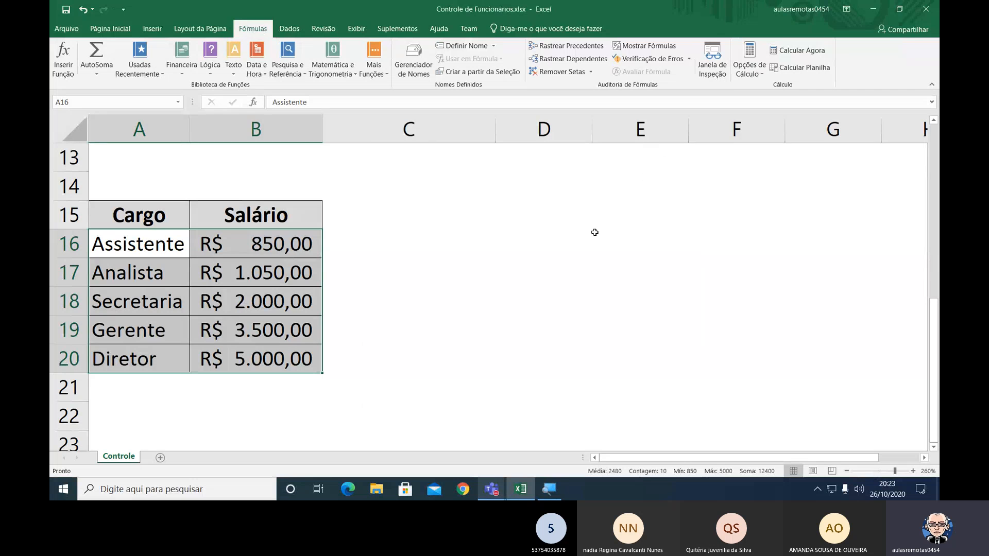
Define the name Tabela for range A16:B20 of the Controle sheet in the Gerenciador de Nomes, keeping Pasta de Trabalho as scope.
click(264, 33)
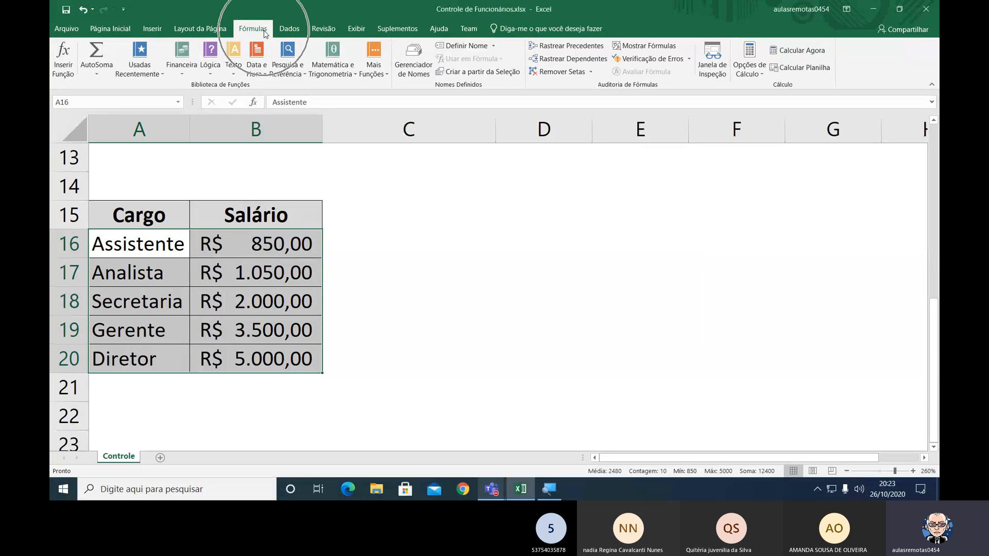
click(416, 67)
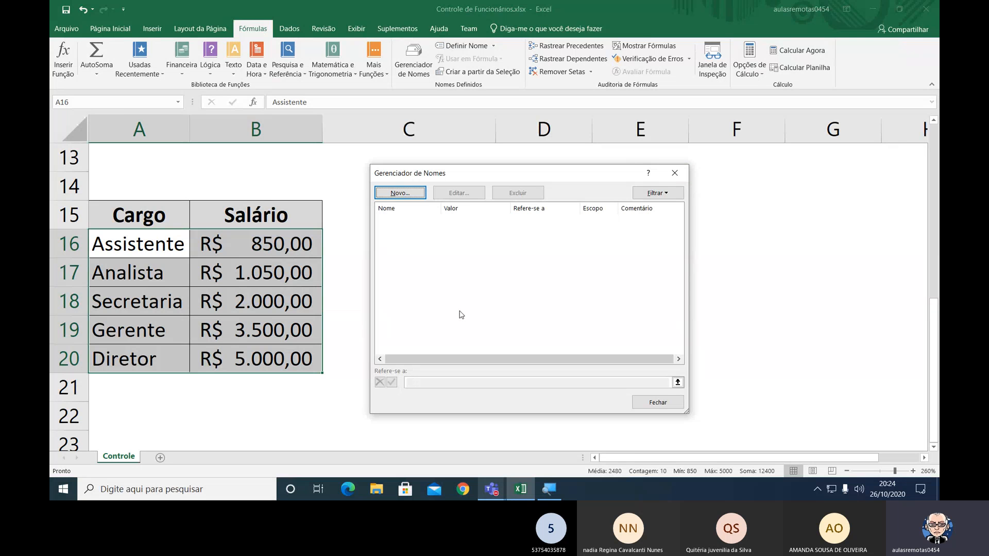
click(409, 198)
drag(588, 230, 426, 237)
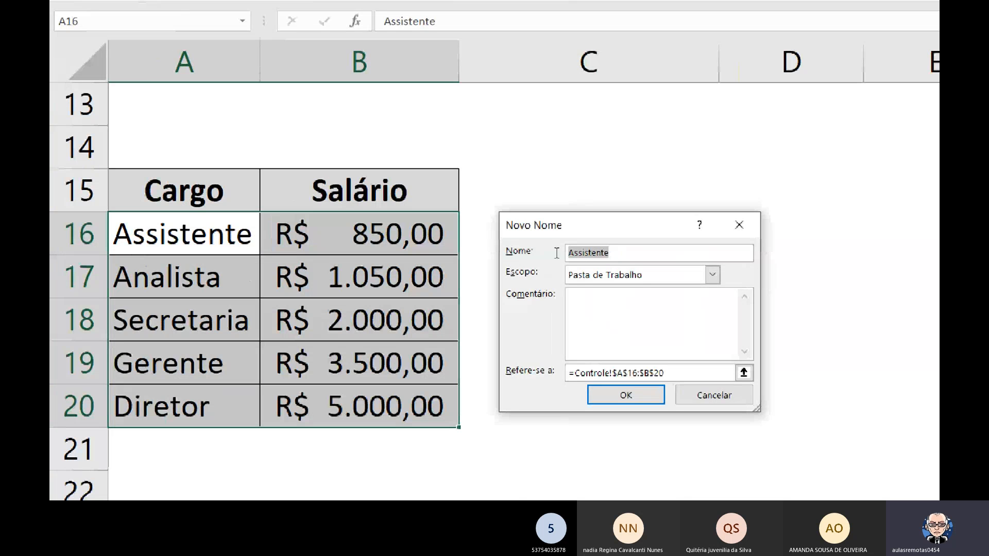
key(BackSpace)
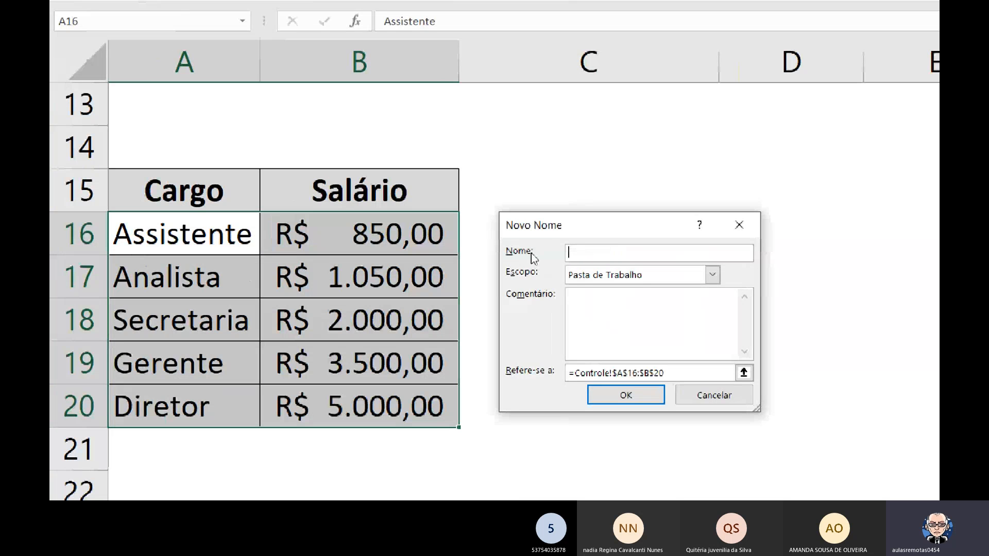
text(Tabela)
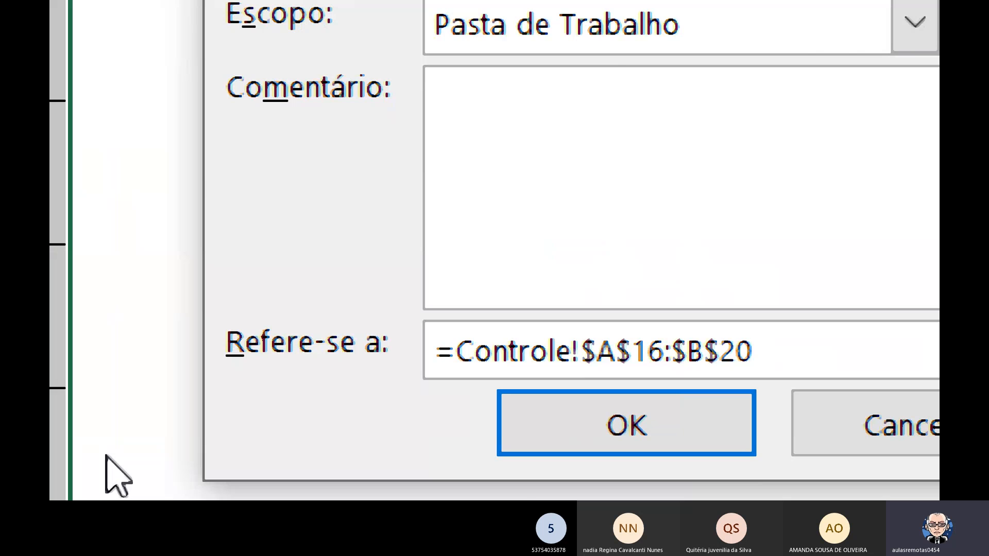
key(Return)
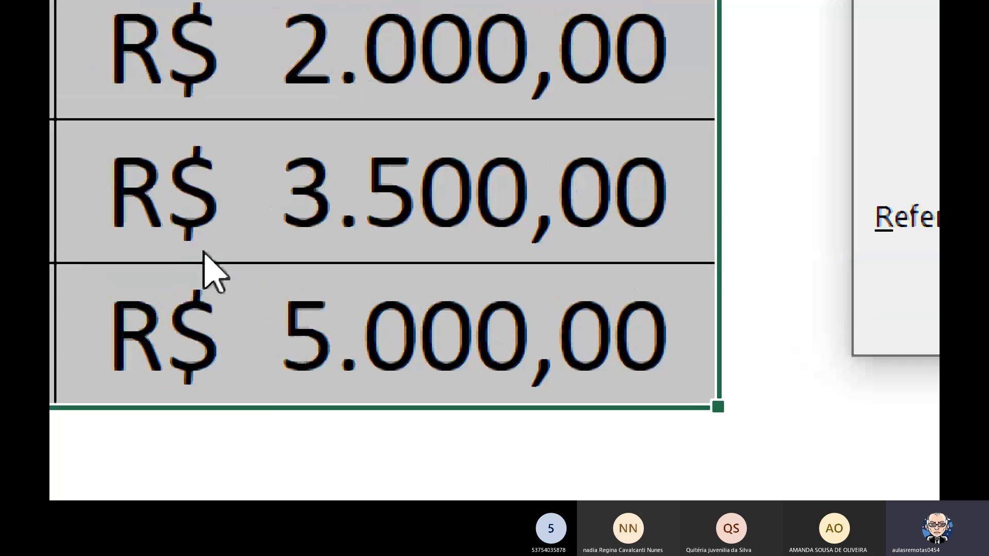
key(super+minus)
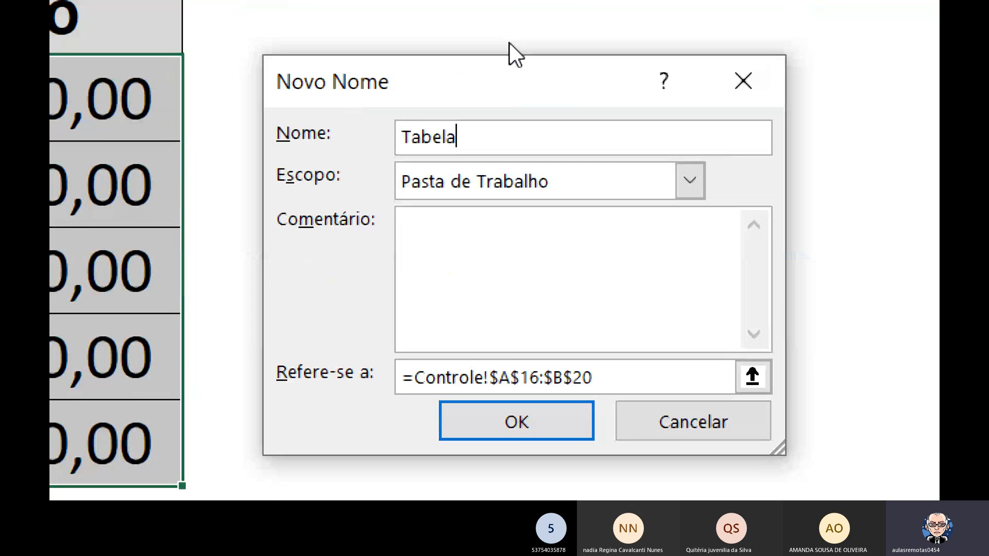
click(515, 454)
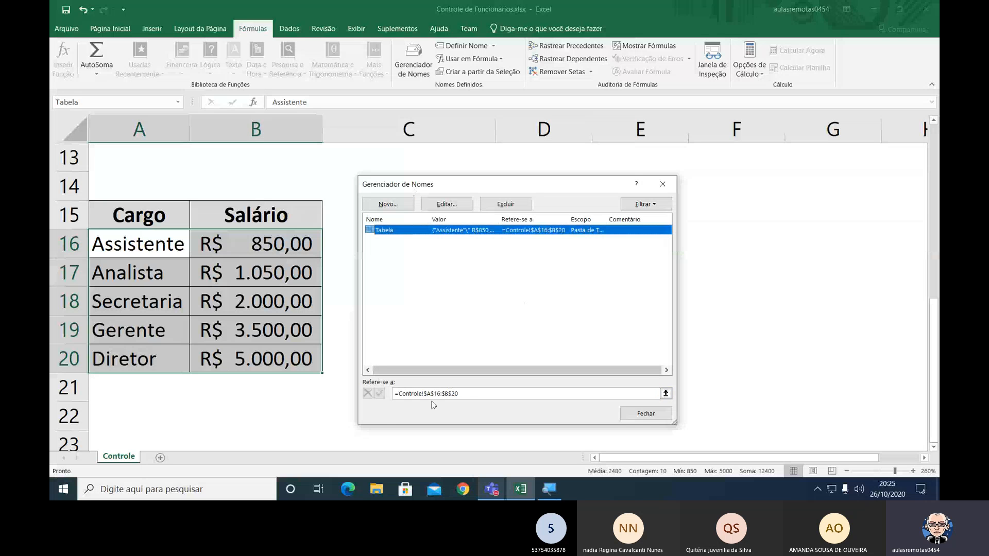
key(ctrl)
click(632, 416)
Deselect the range, recall the named range Tabela twice from the defined names, and select the salaries B16:B20.
click(692, 303)
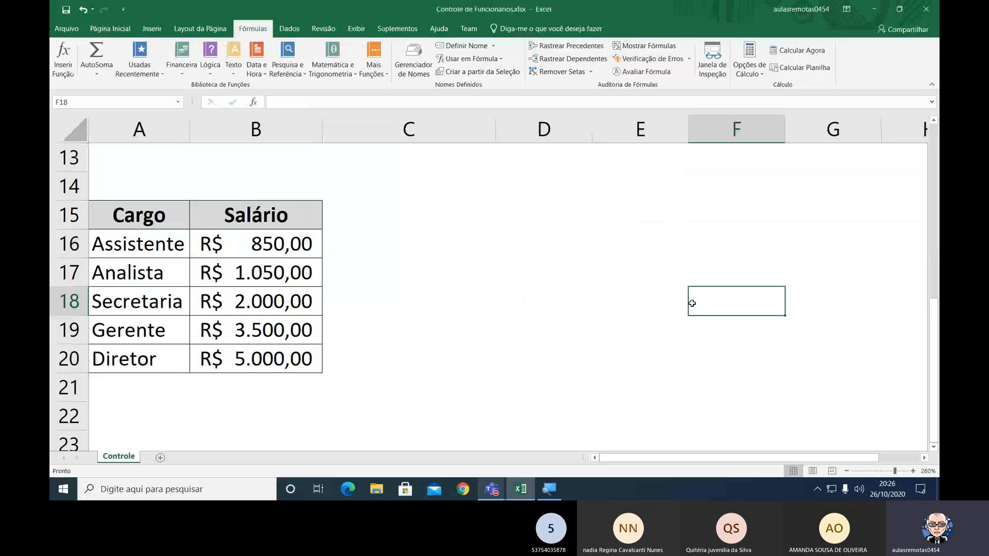
click(819, 398)
click(765, 365)
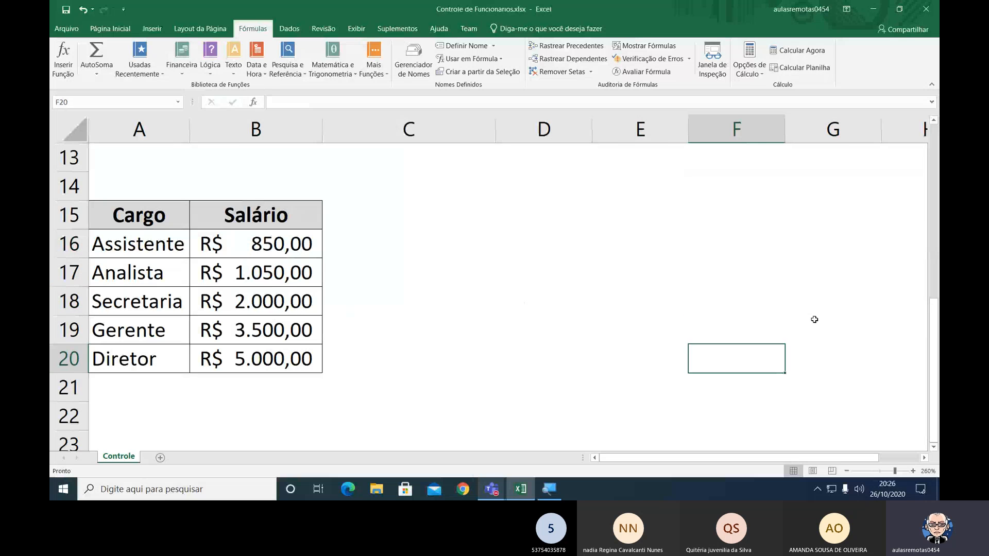
click(818, 306)
click(810, 384)
click(723, 305)
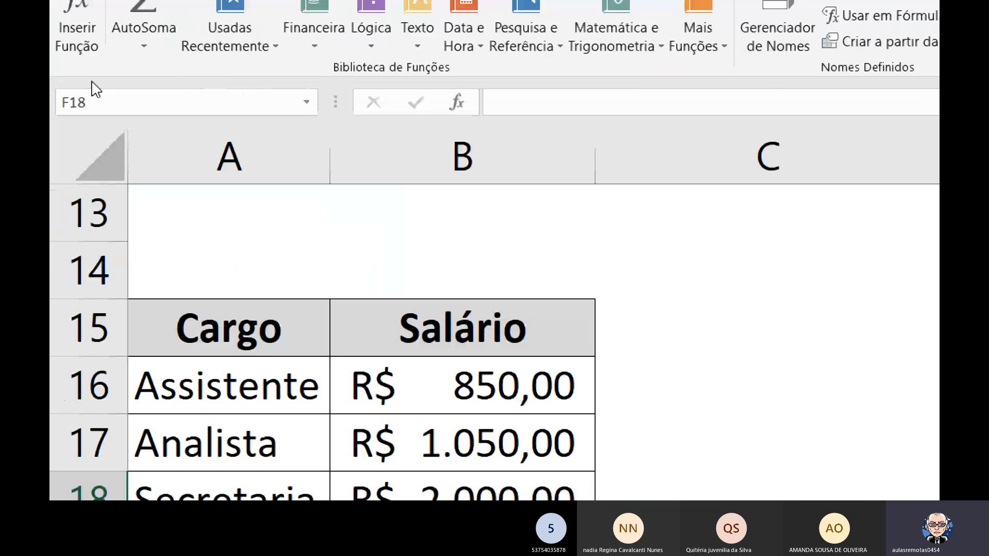
click(305, 103)
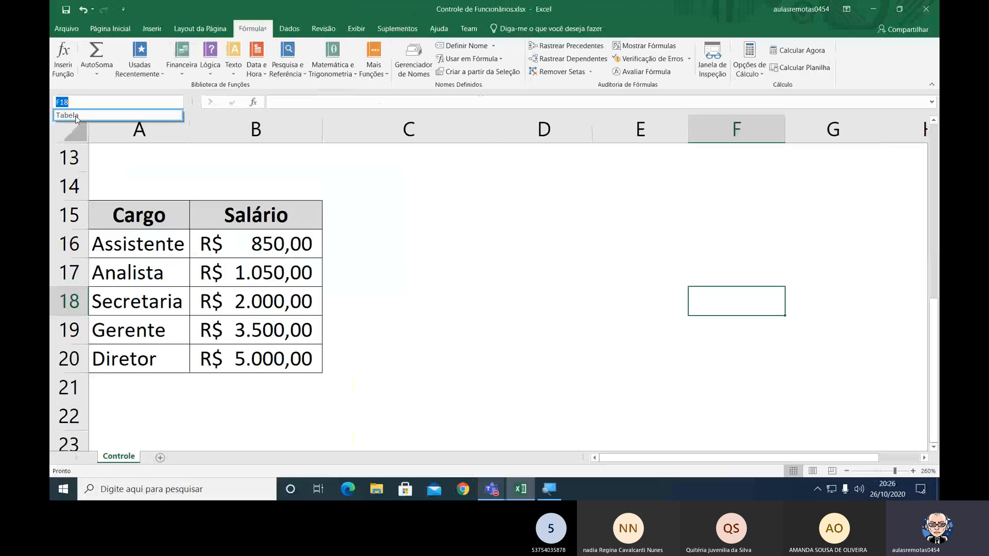
click(76, 116)
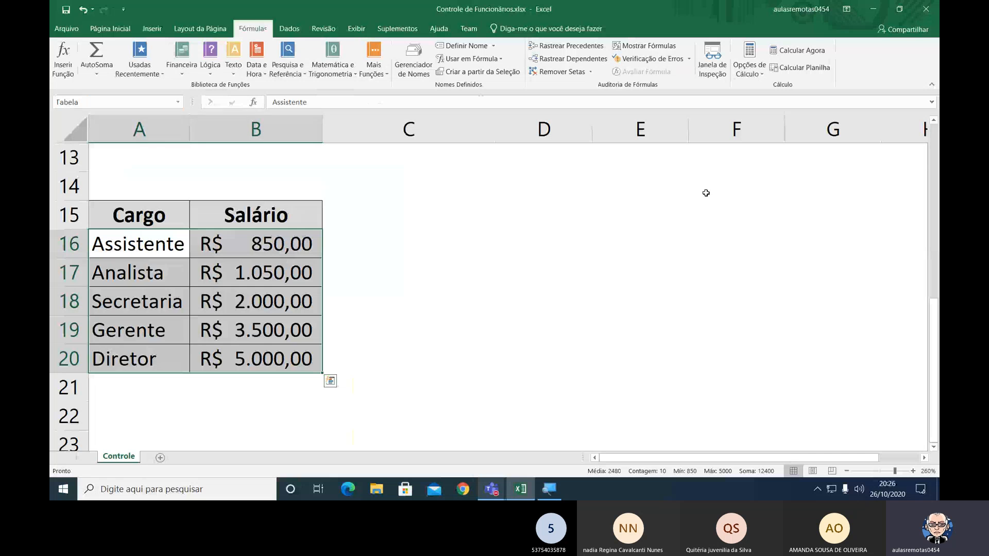
click(797, 275)
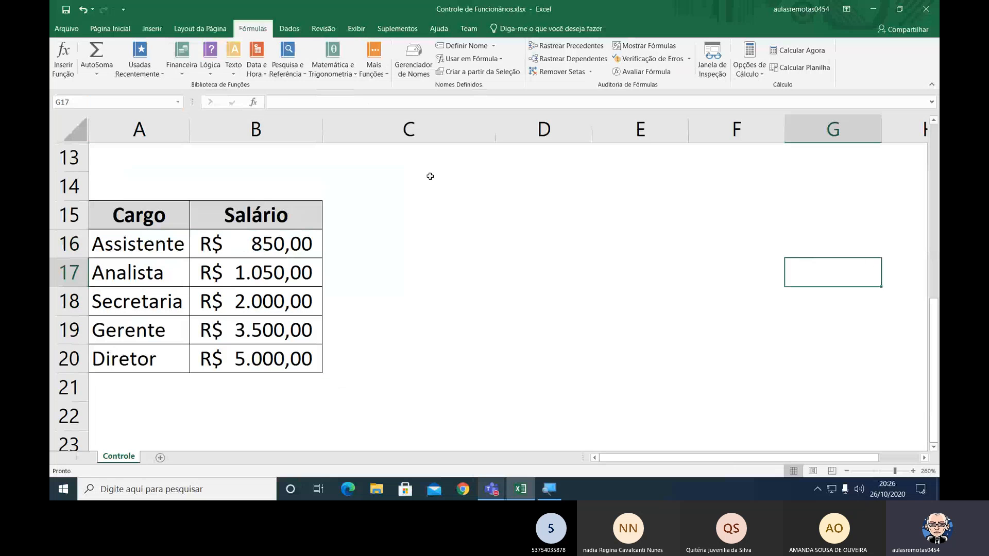
click(179, 102)
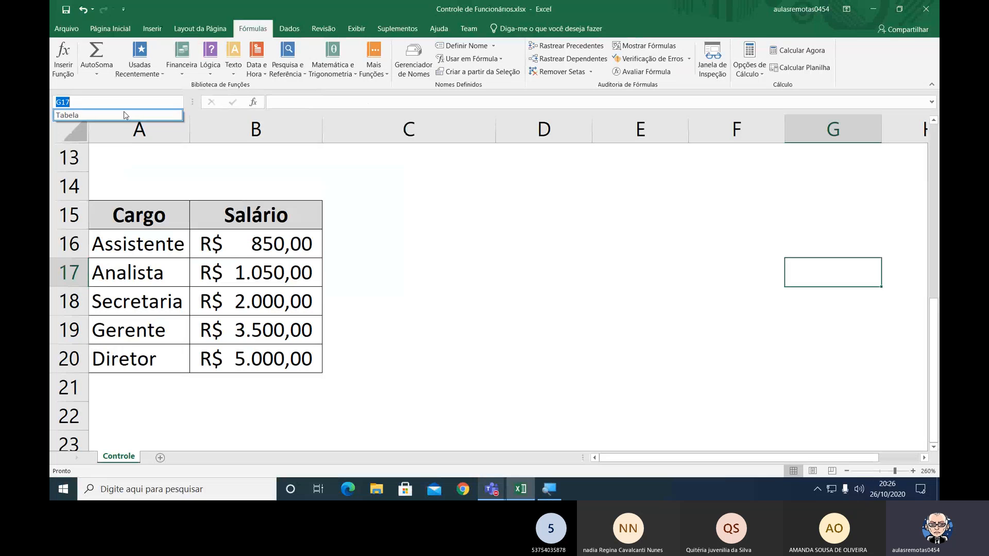
click(96, 116)
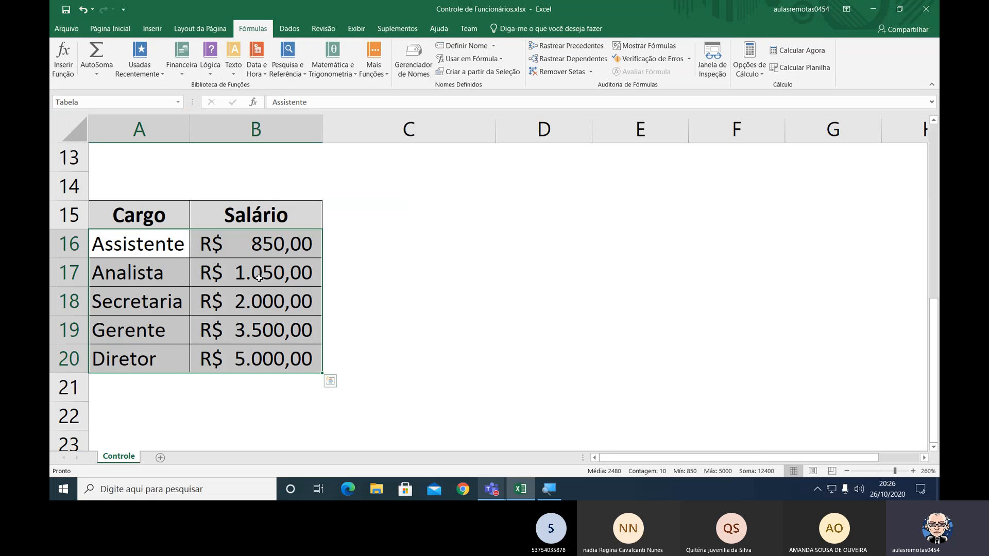
click(402, 281)
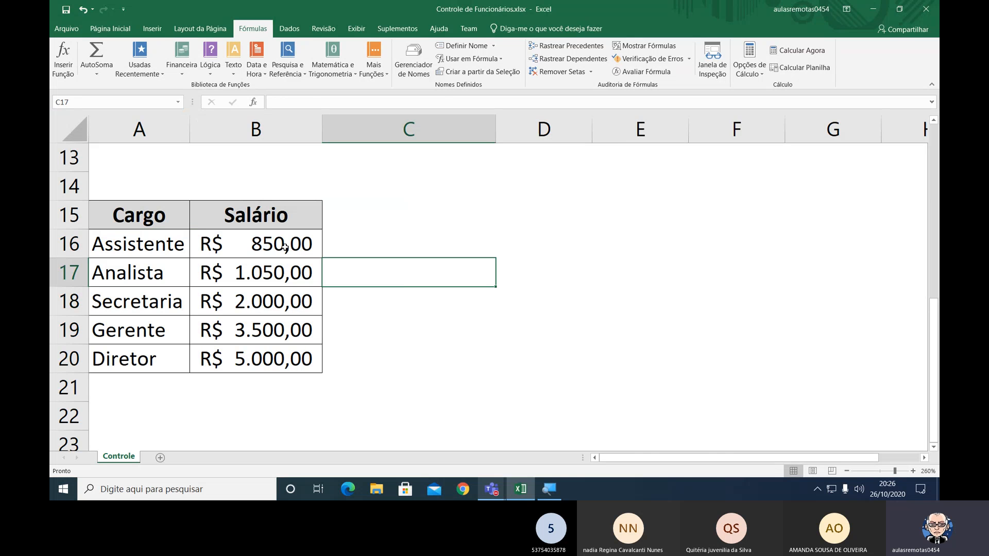
drag(284, 247, 281, 354)
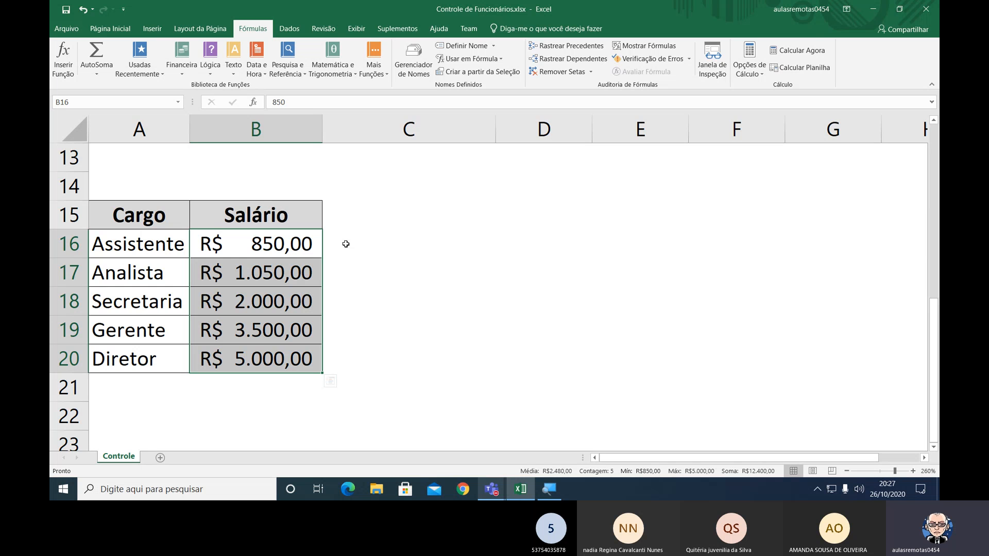
Start a PROCV formula in cell C3, the first Salário cell of the Controle de Funcionários table.
scroll(345, 243, up, 2)
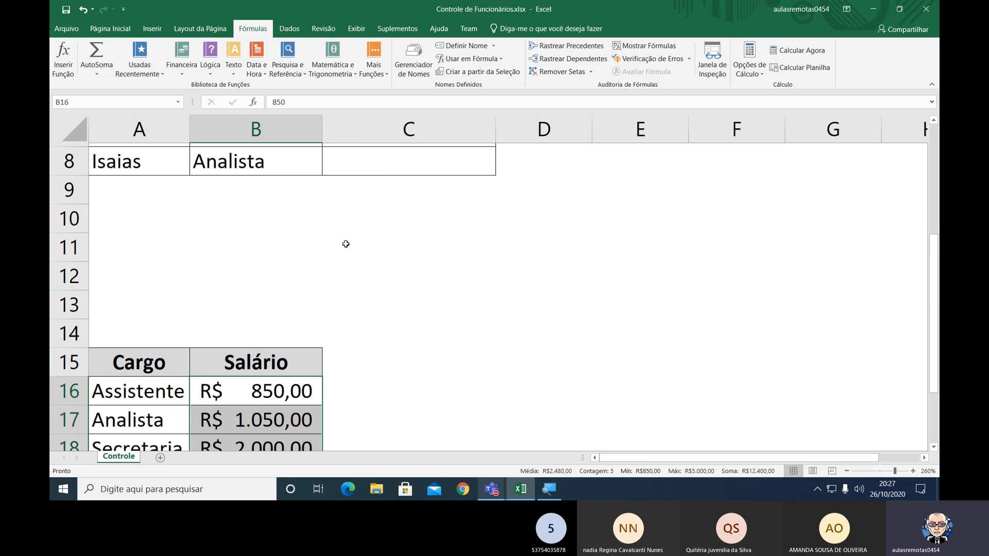
scroll(346, 243, up, 3)
click(387, 209)
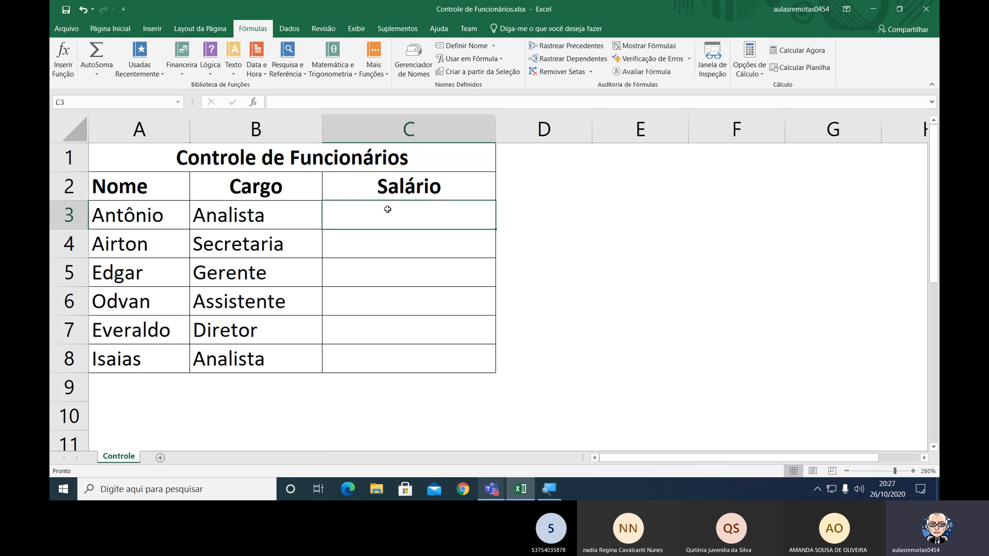
click(110, 28)
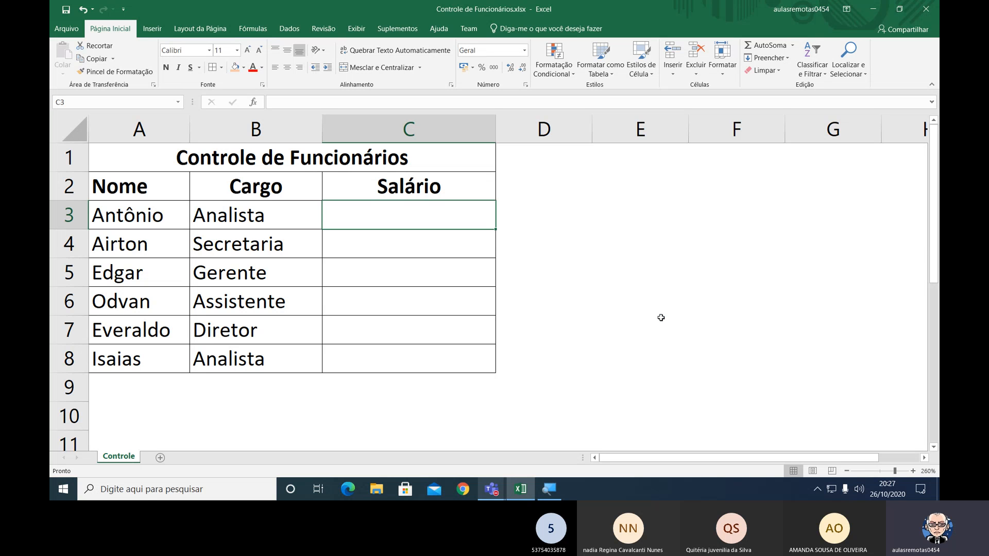
text(=)
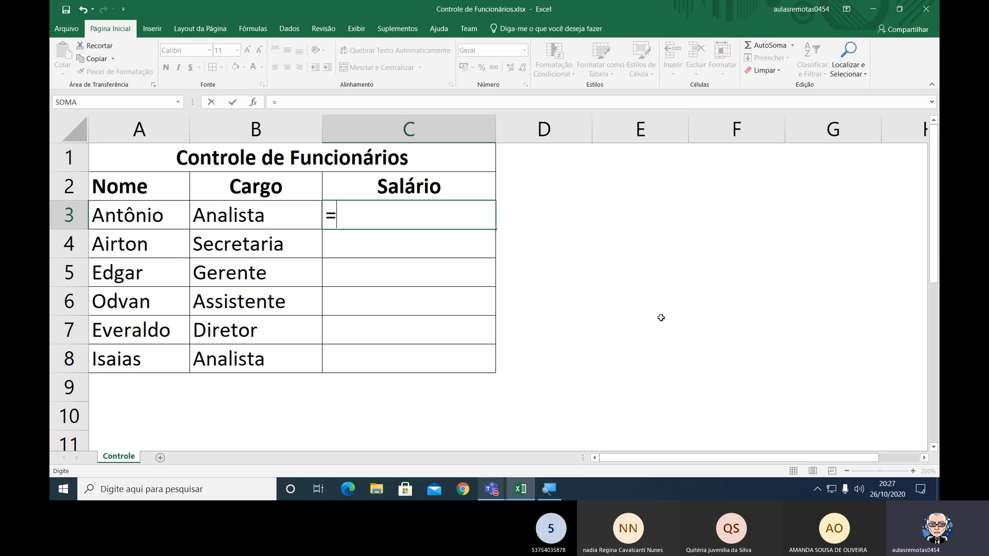
text(PROC)
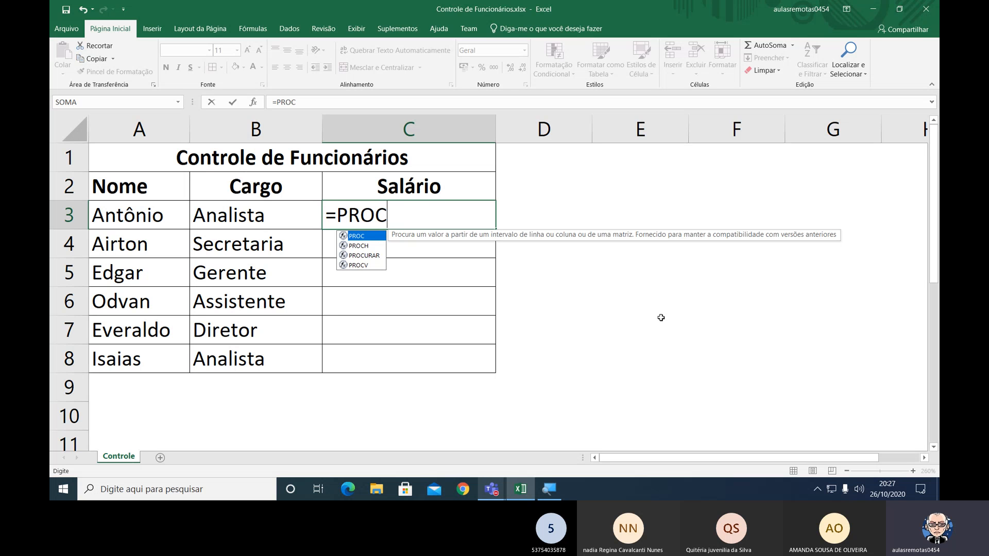
click(366, 266)
double_click(365, 266)
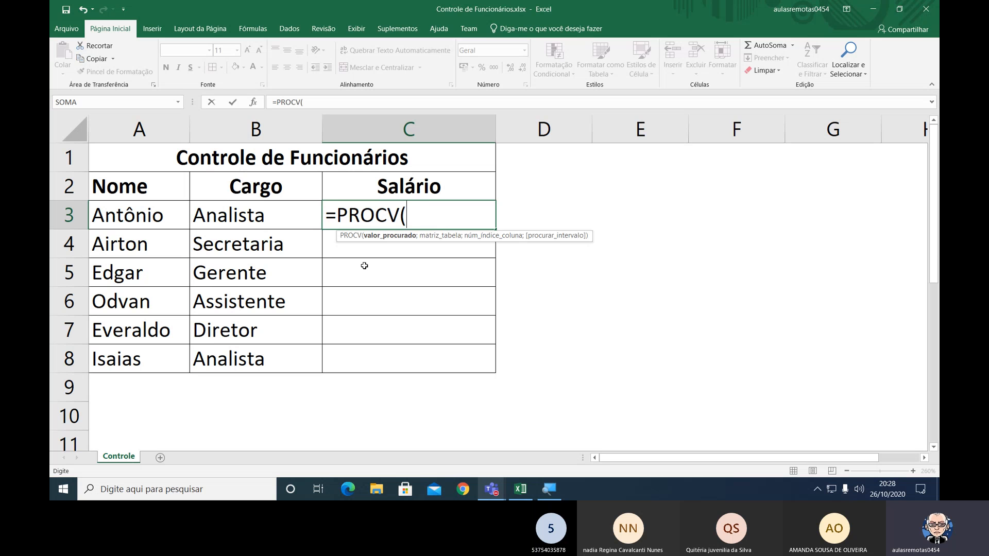
click(364, 268)
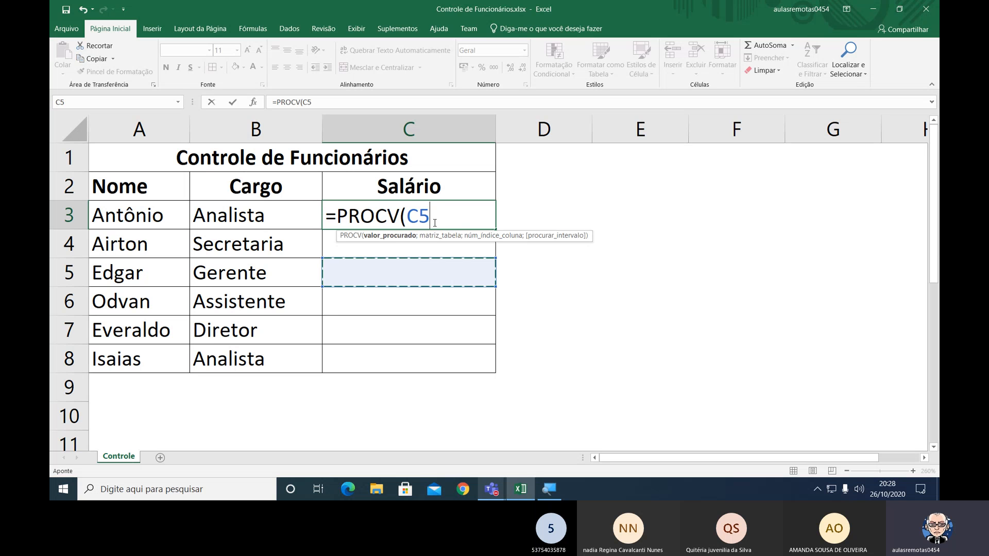
key(BackSpace)
key(BackSpace)
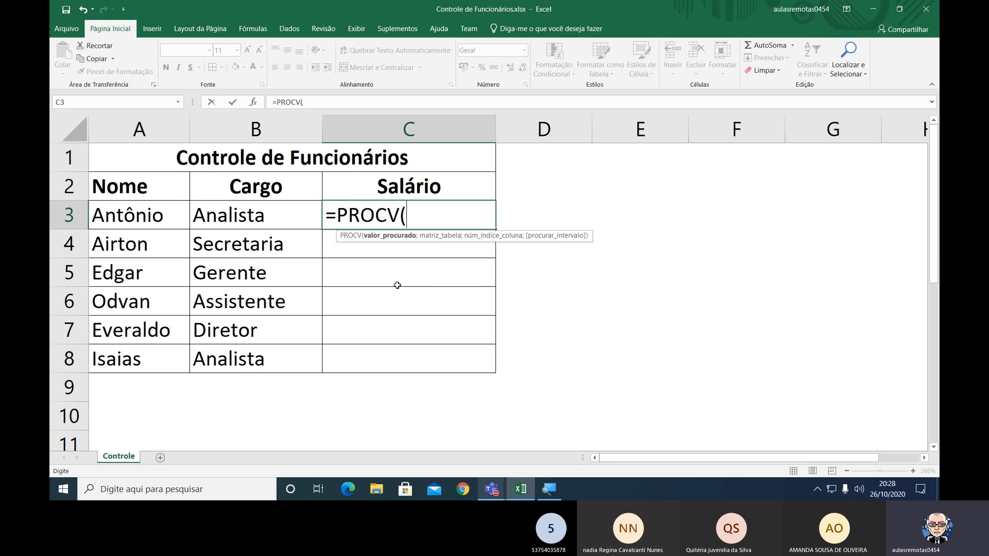
Enter B3 as the lookup value and the named range Tabela as the lookup table in the PROCV formula of C3.
text(B3)
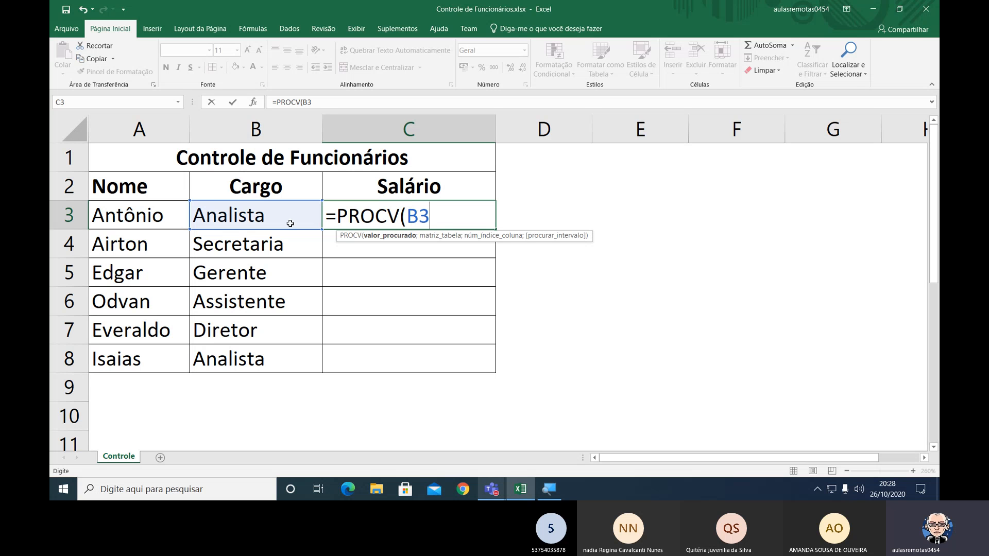
text(;)
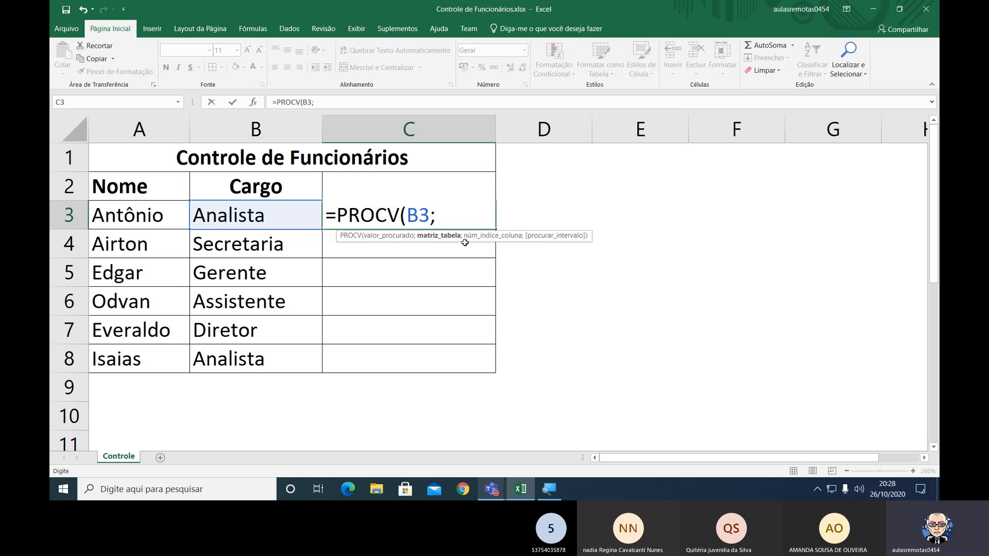
text(Tabela)
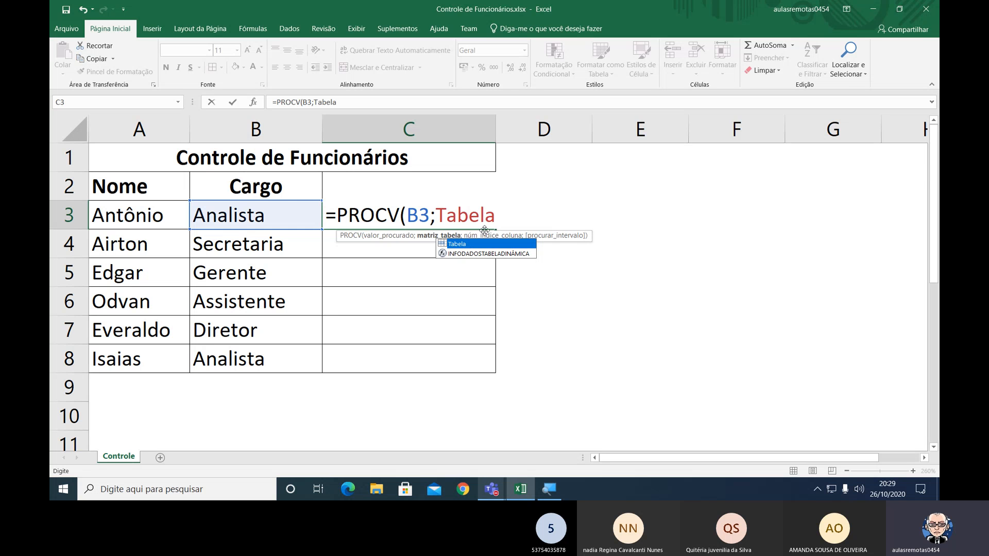
text(;)
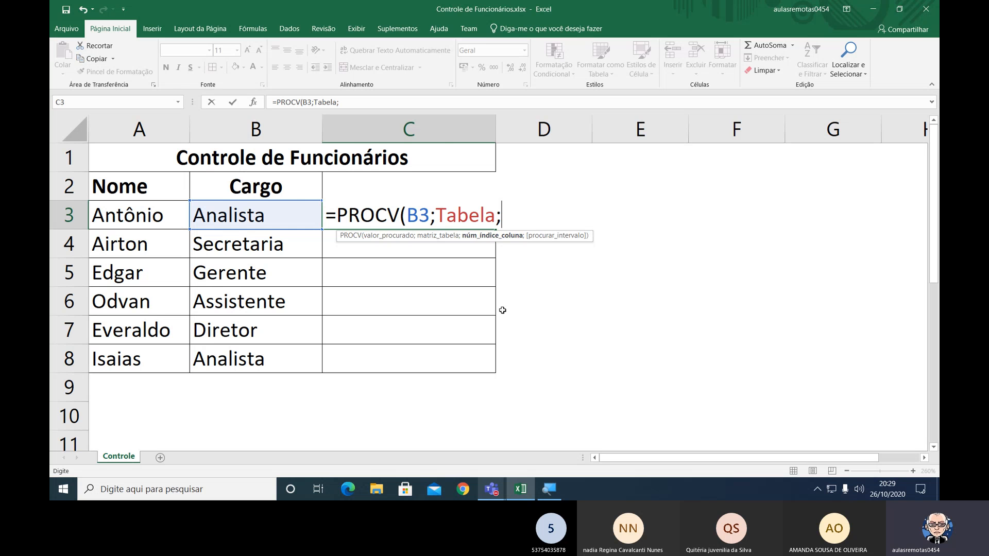
Check the columns of the Cargo and Salário lookup table and set the PROCV column index to 2.
scroll(502, 310, down, 1)
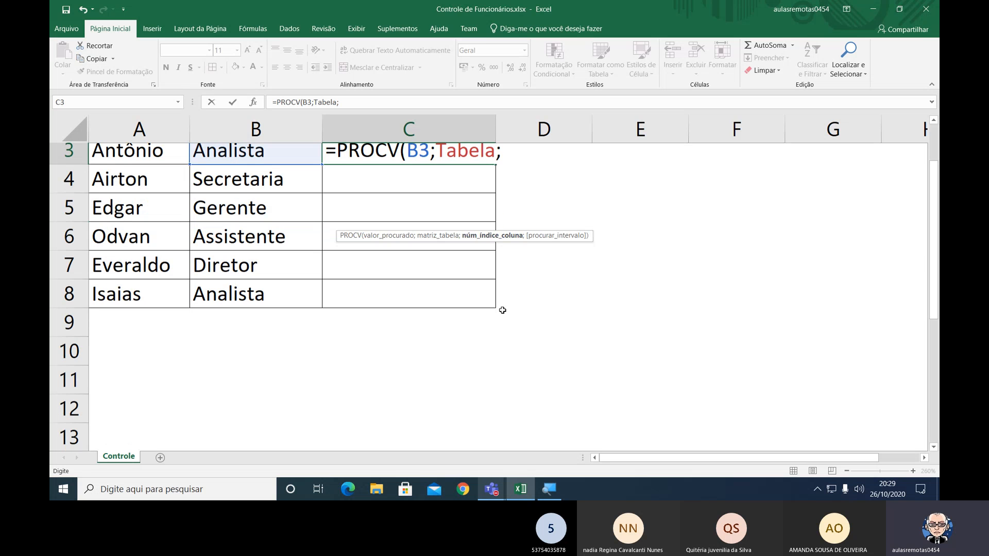
scroll(503, 310, down, 4)
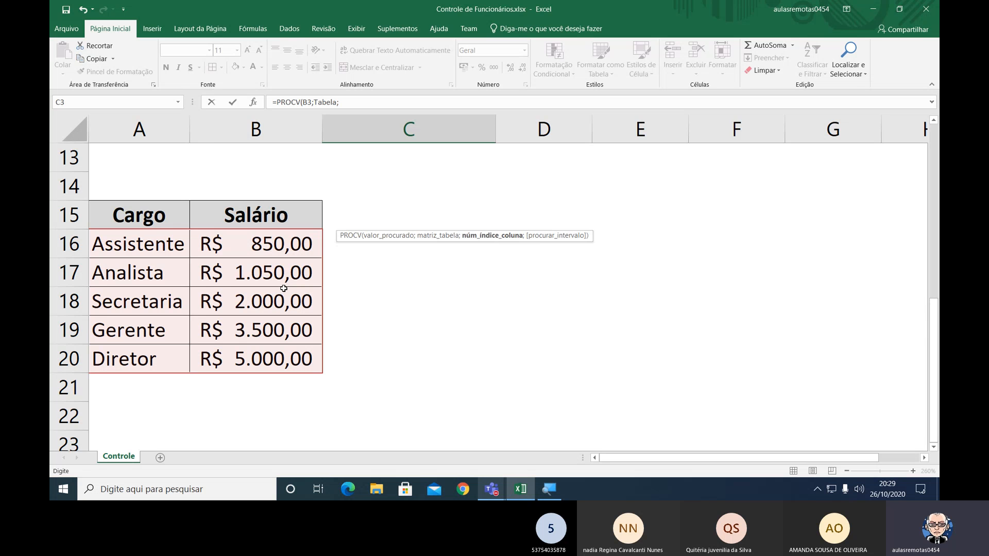
scroll(424, 292, up, 1)
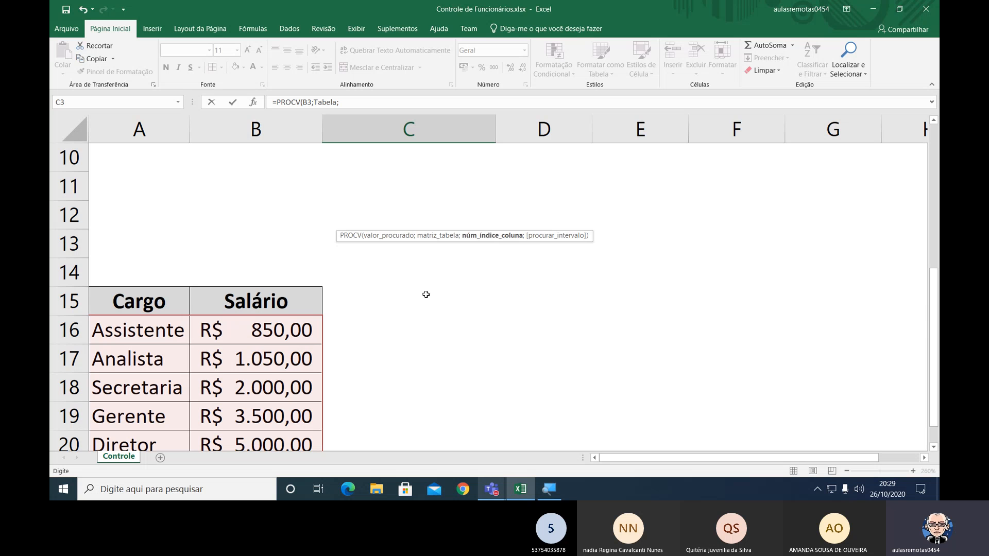
scroll(426, 294, up, 1)
scroll(426, 294, up, 2)
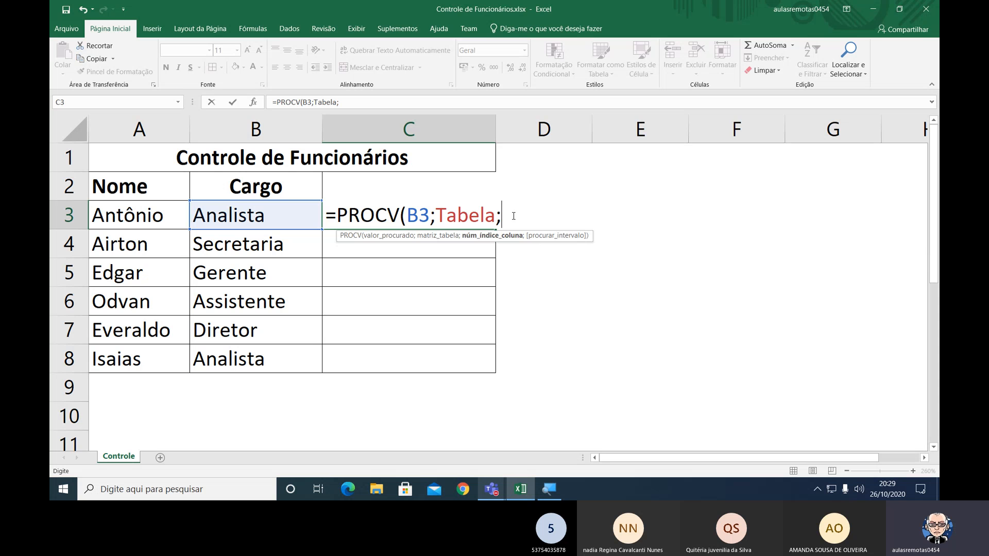
text(2)
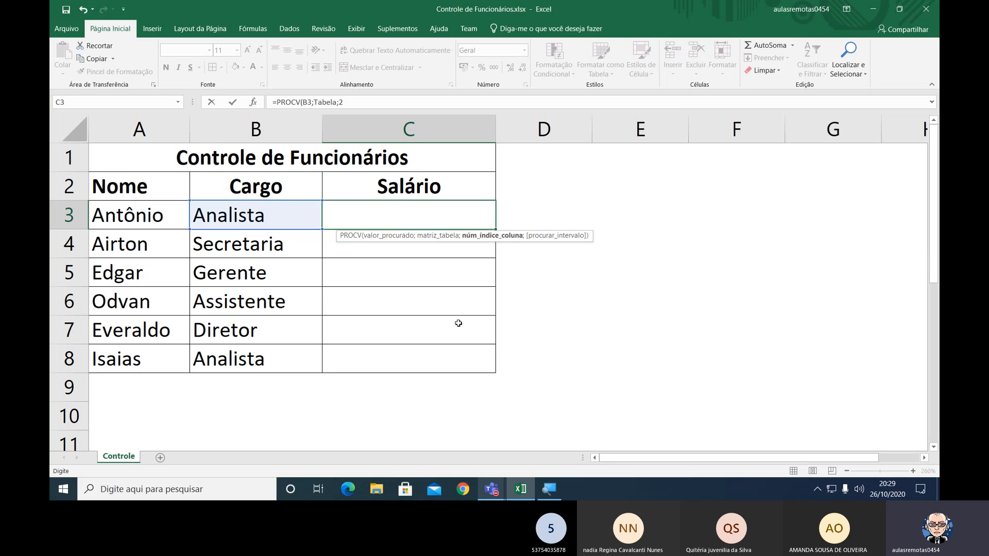
Complete the PROCV formula in C3 with FALSO for an exact match, confirm it and reselect the cell.
scroll(458, 323, down, 3)
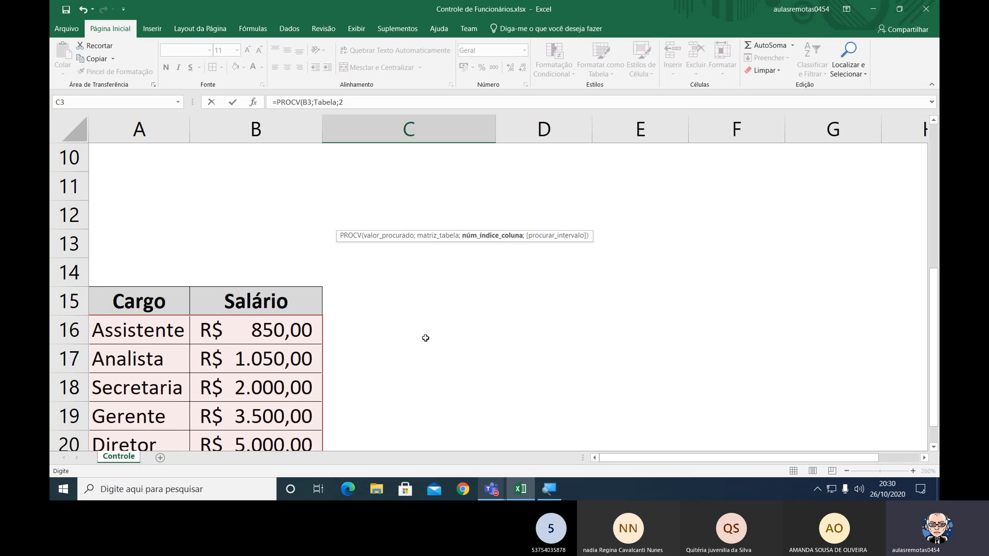
scroll(425, 338, up, 2)
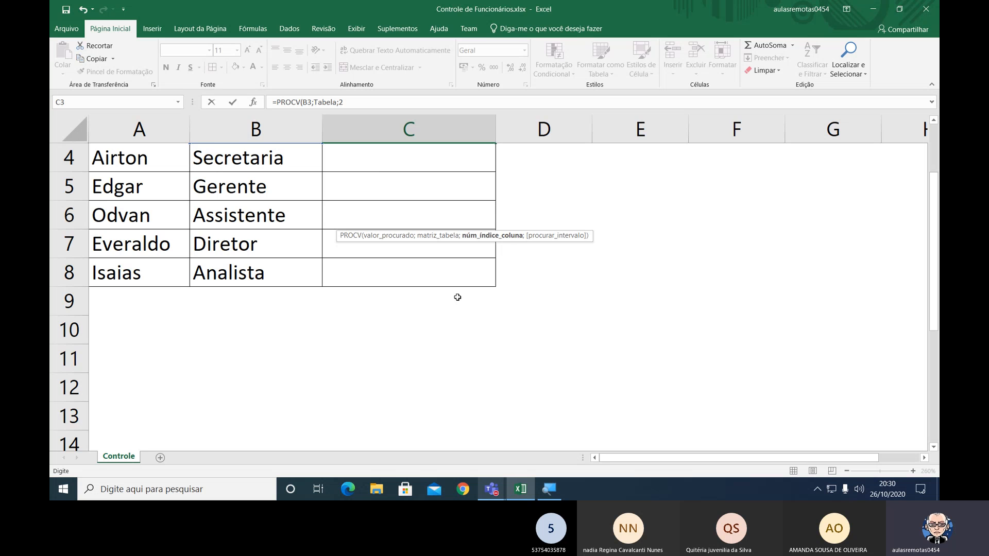
scroll(457, 297, up, 1)
text(;)
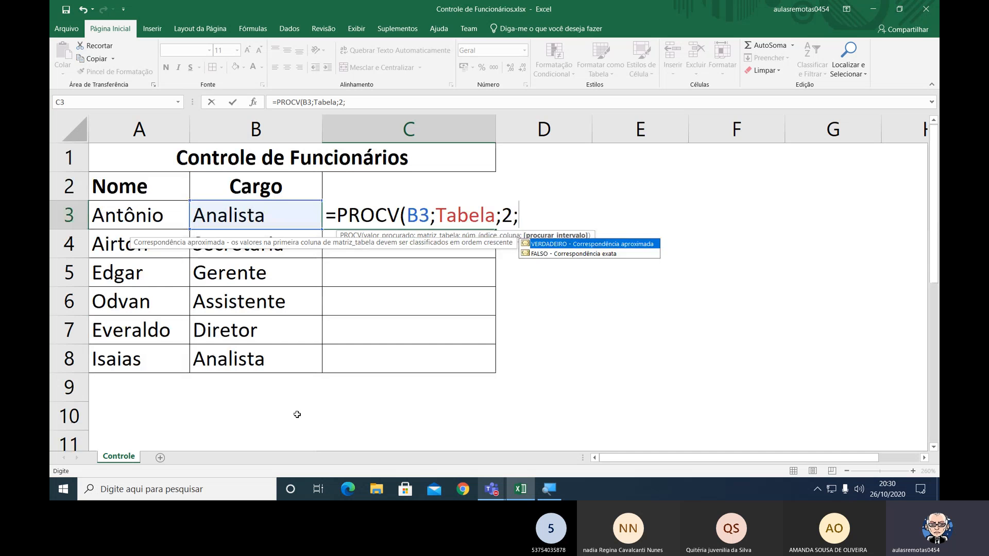
double_click(537, 254)
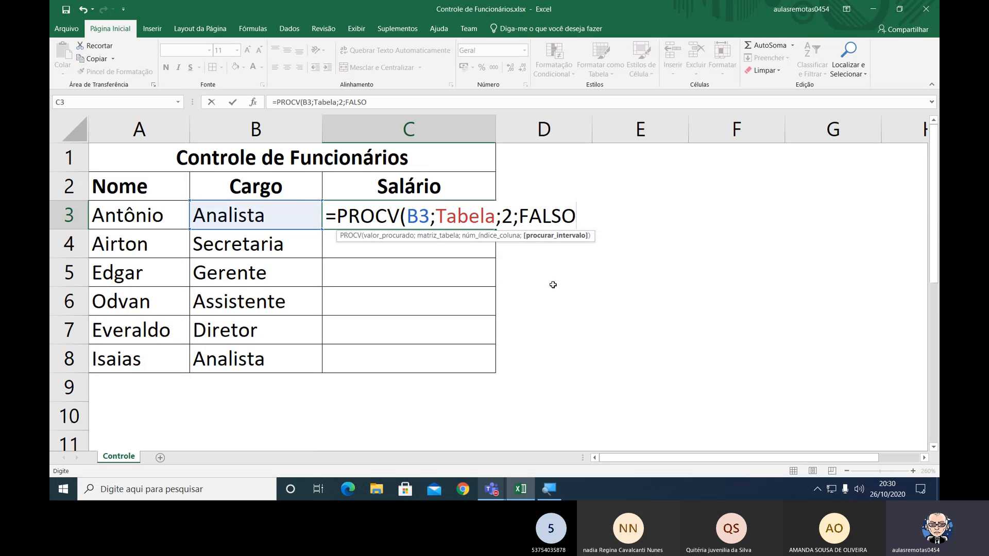
text())
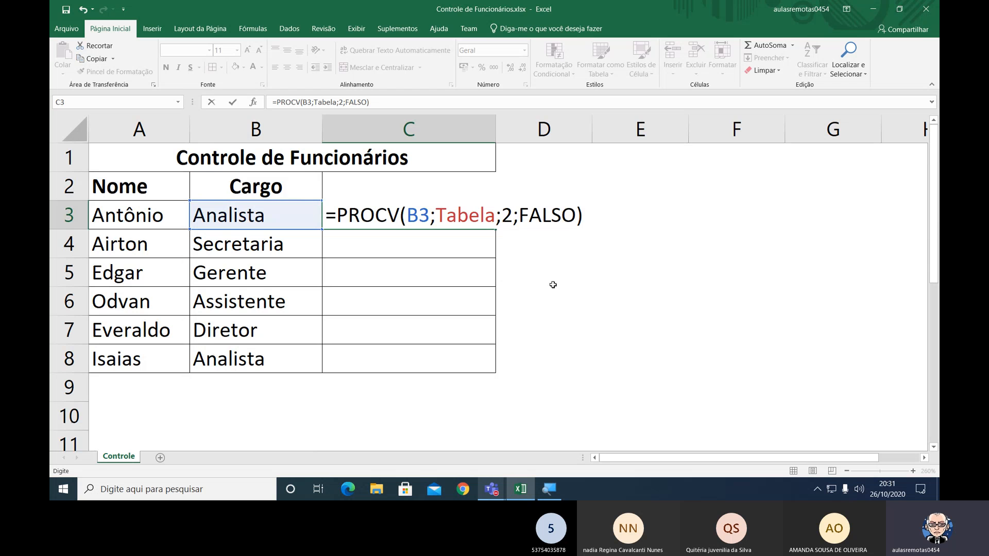
key(Return)
key(Up)
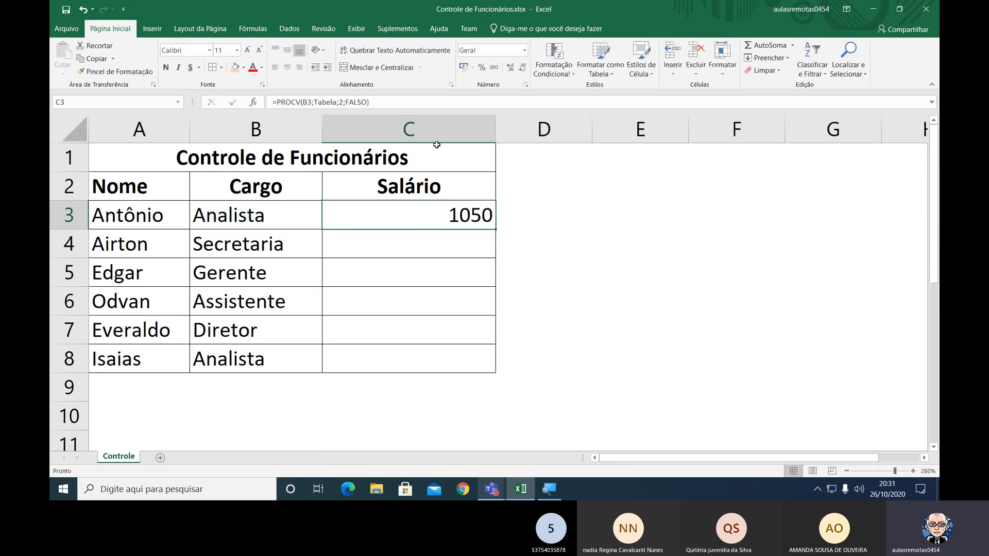
Apply the accounting currency format to C3 and fill its PROCV formula down through C8.
click(463, 67)
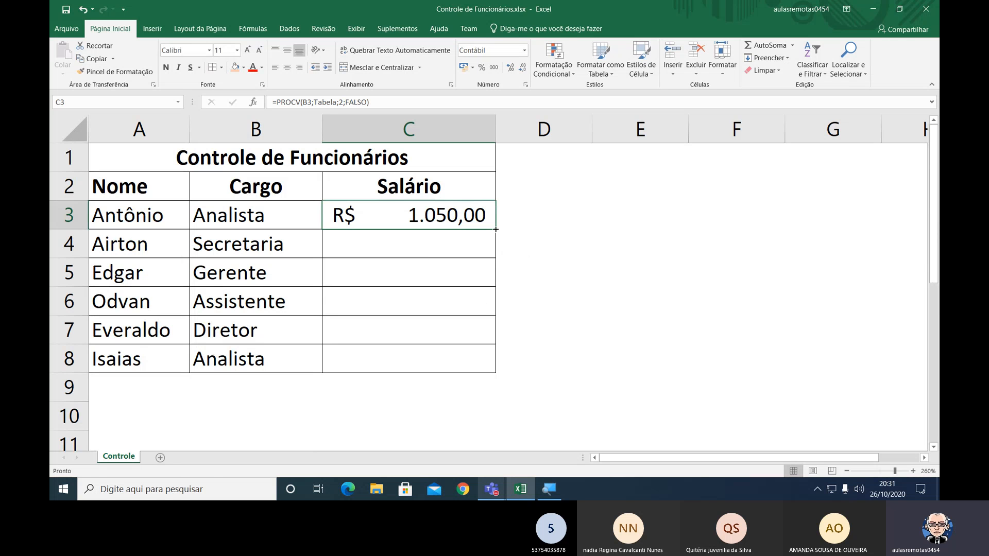
drag(496, 229, 498, 369)
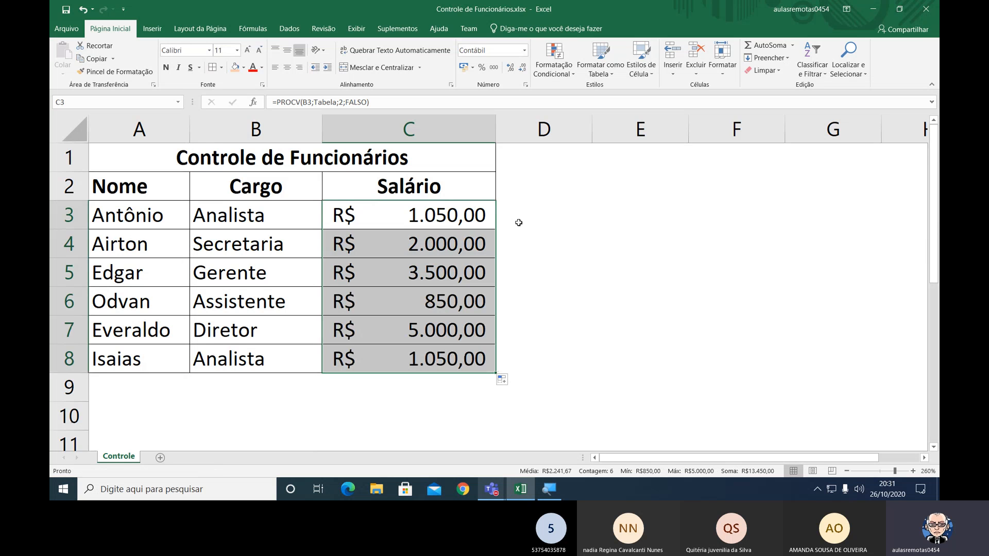
click(485, 218)
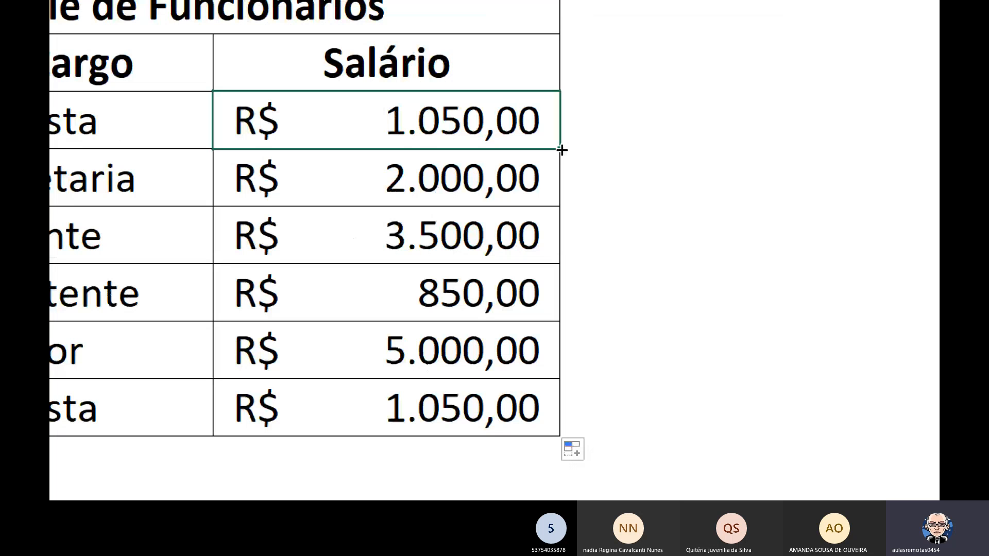
drag(546, 125, 530, 232)
click(538, 128)
drag(560, 148, 558, 423)
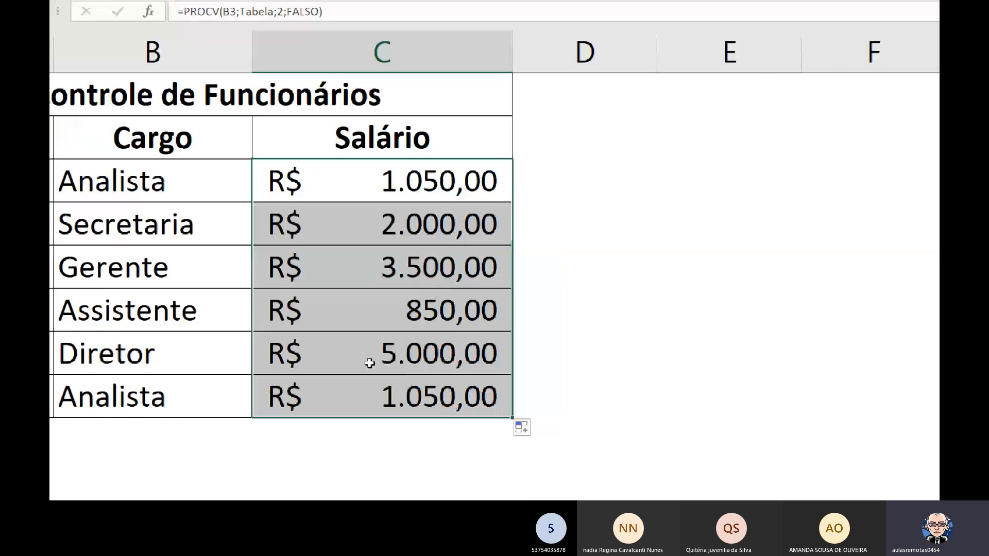
Compare the salaries in C3:C8 with the Cargo and Salário lookup table in A15:B20.
scroll(577, 322, down, 4)
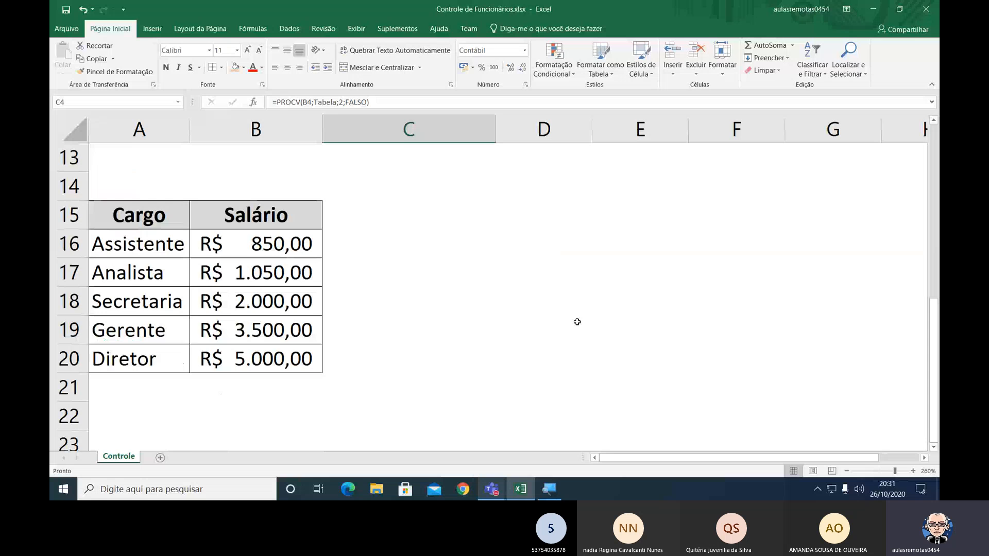
scroll(576, 322, up, 3)
scroll(457, 331, down, 2)
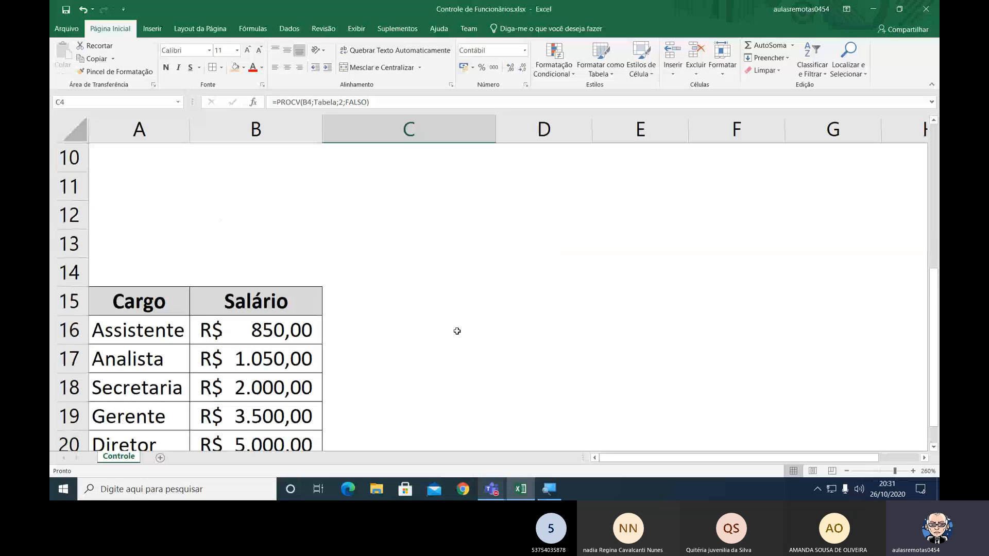
scroll(304, 303, up, 3)
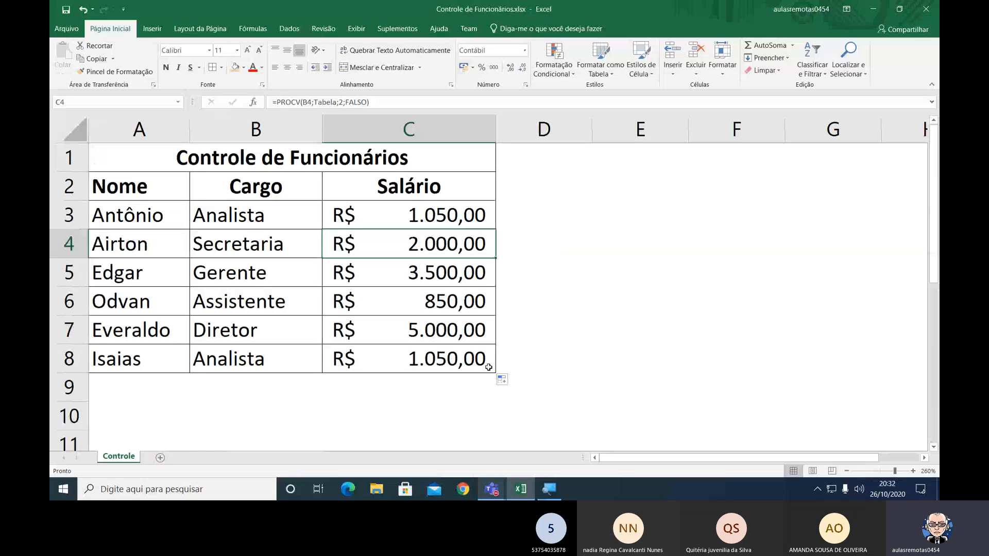
scroll(494, 368, down, 3)
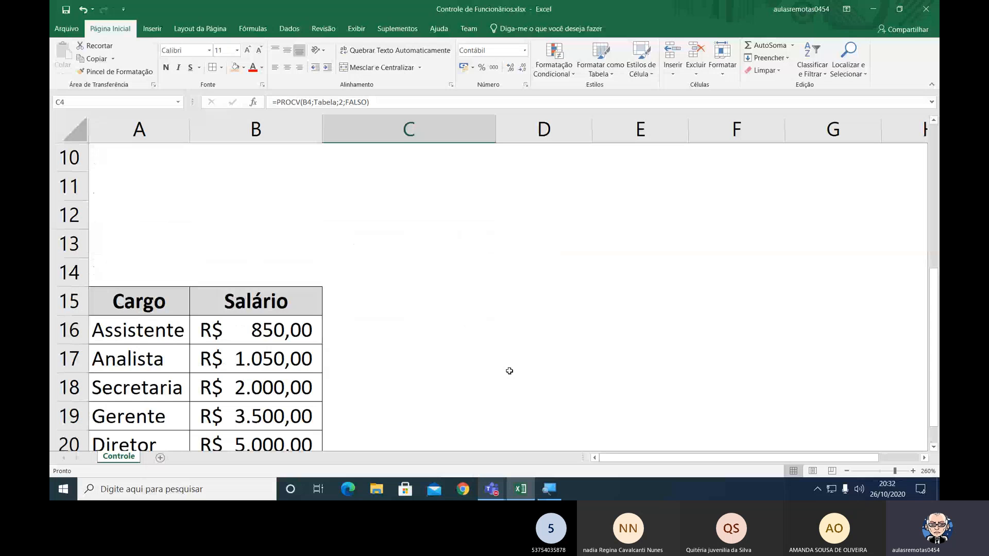
scroll(509, 371, up, 3)
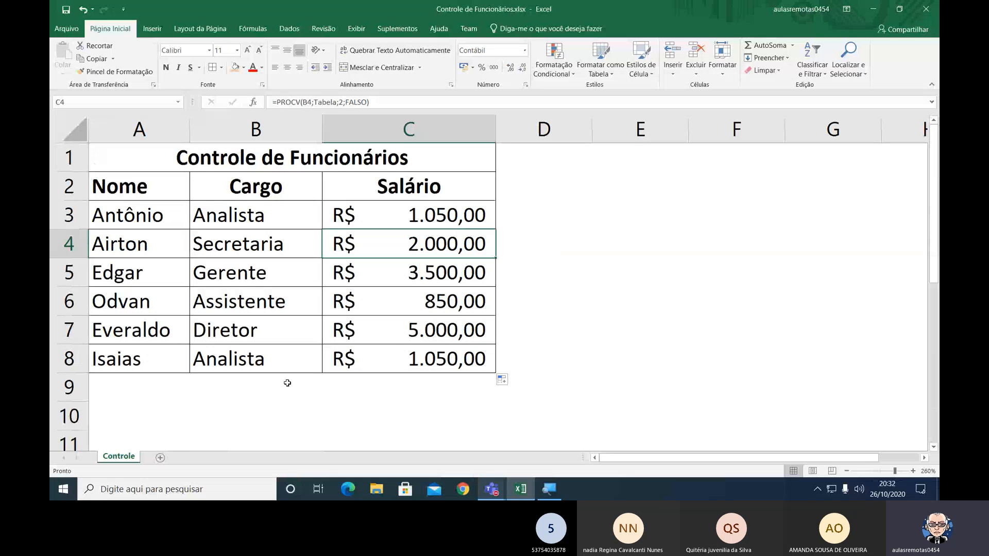
Inspect the copied PROCV formulas in cells C7 and C8 without changing them.
click(394, 335)
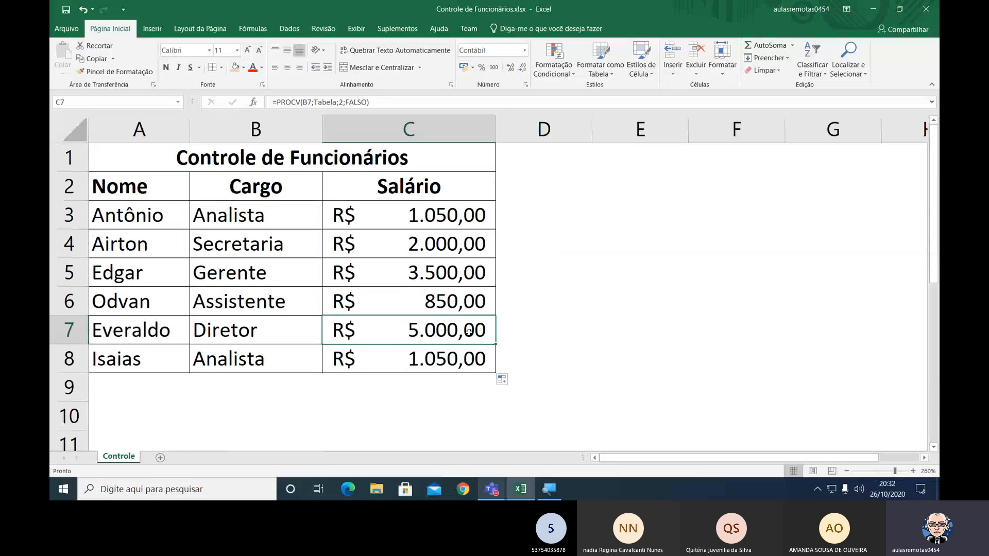
double_click(428, 328)
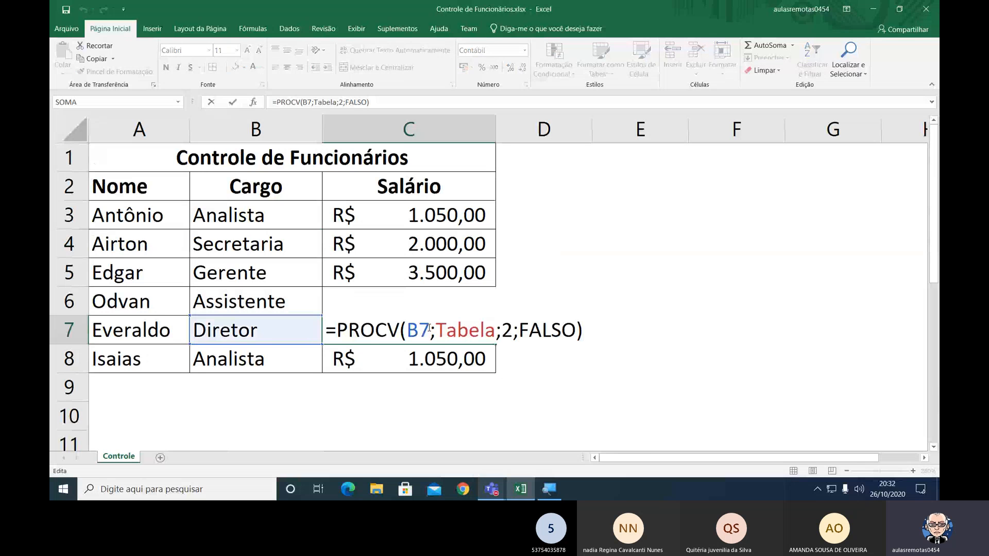
key(ctrl+Return)
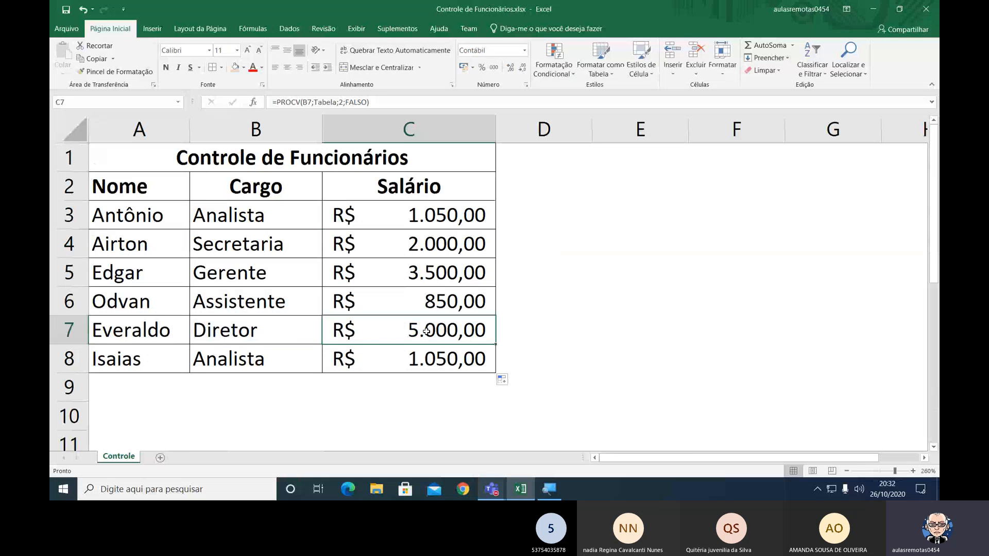
double_click(426, 331)
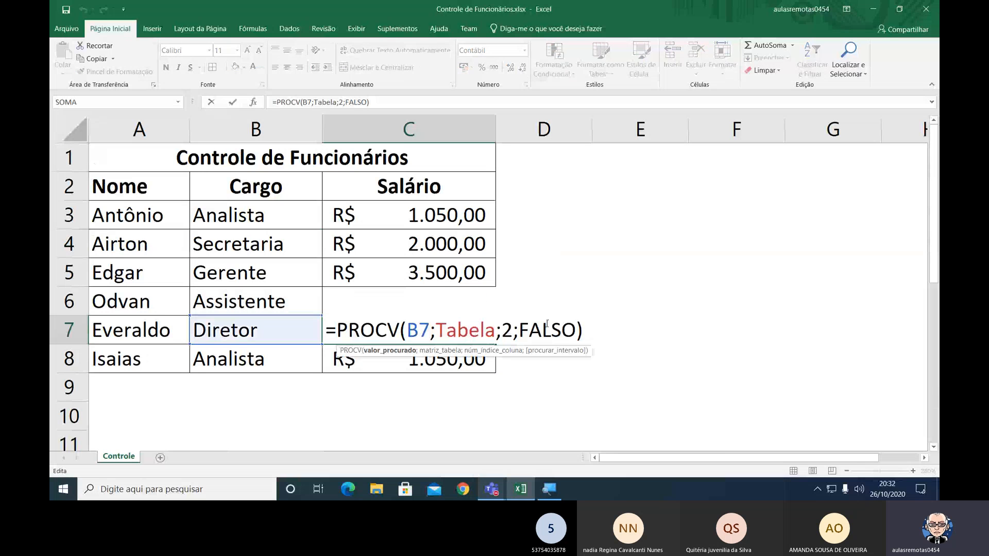
click(586, 328)
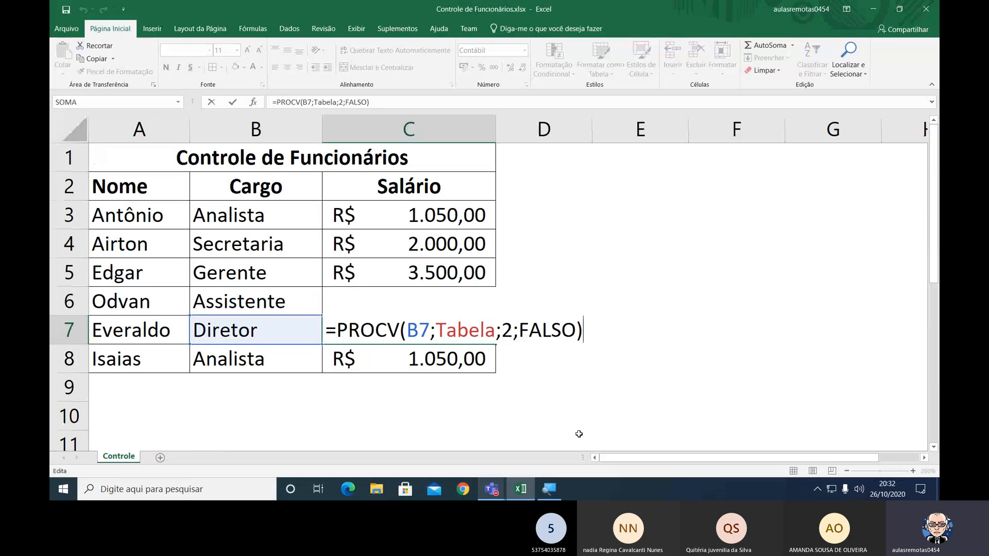
key(Return)
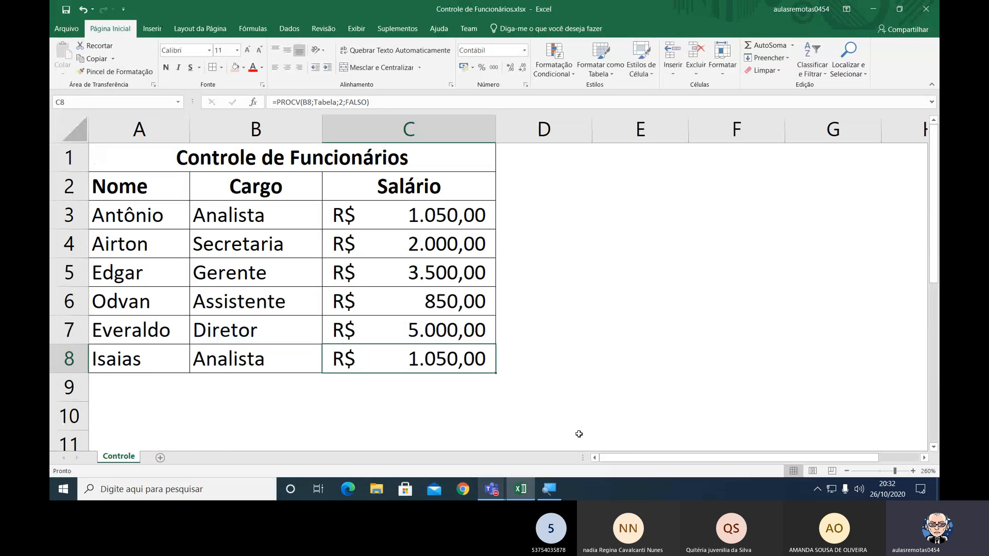
key(F2)
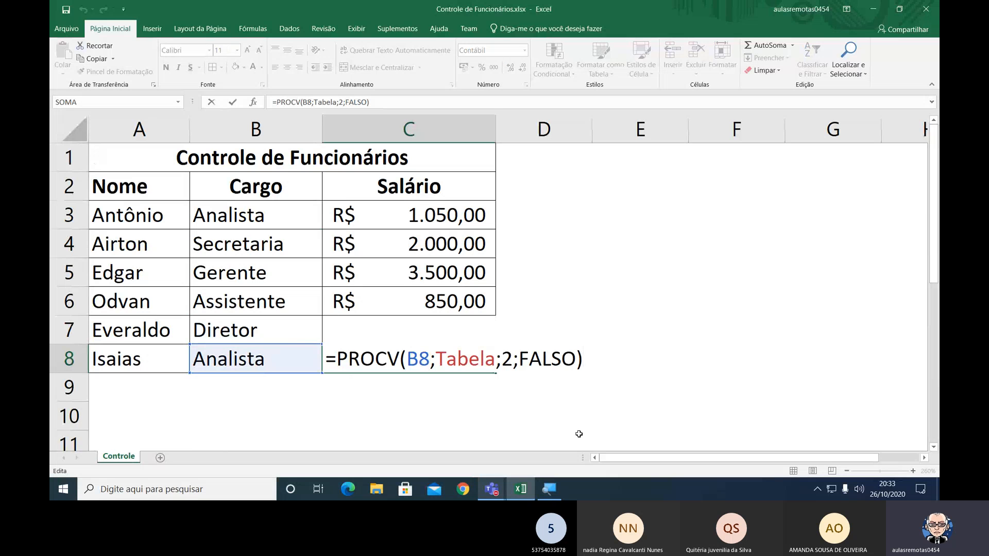
key(Return)
Change the Cargo in B5 to Diretor from its list and check the salary looked up in C5.
key(Left)
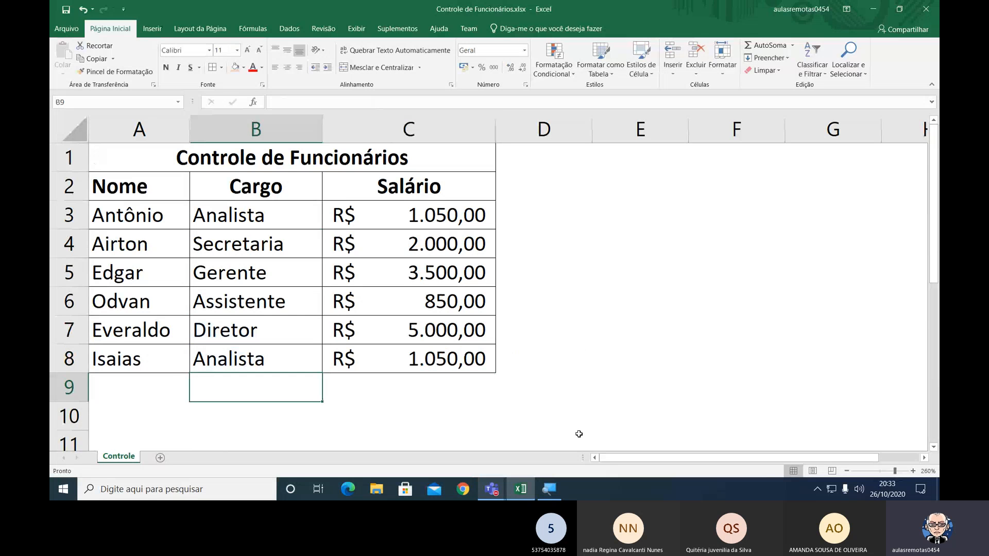
key(Up)
key(Up)
key(Up)
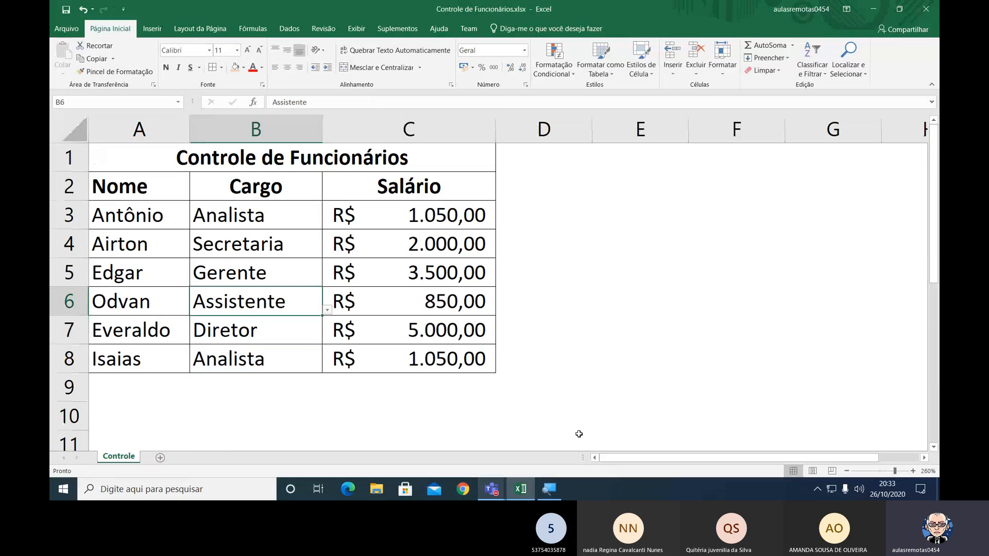
key(Up)
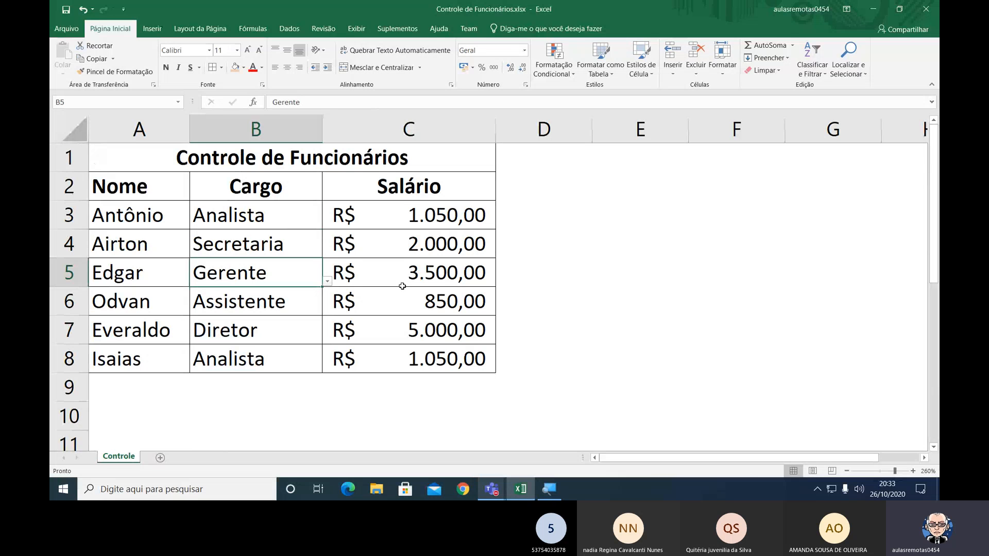
click(327, 282)
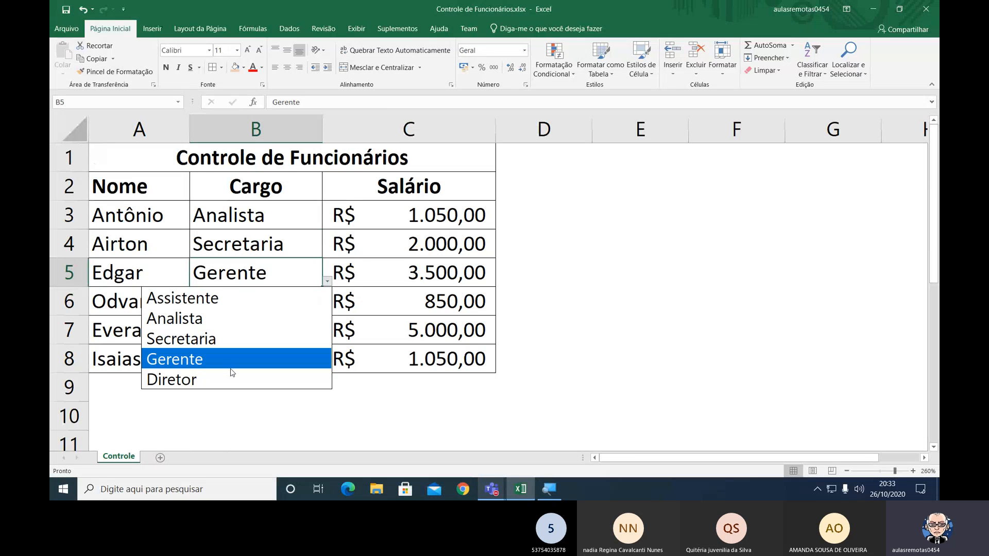
click(217, 380)
click(335, 271)
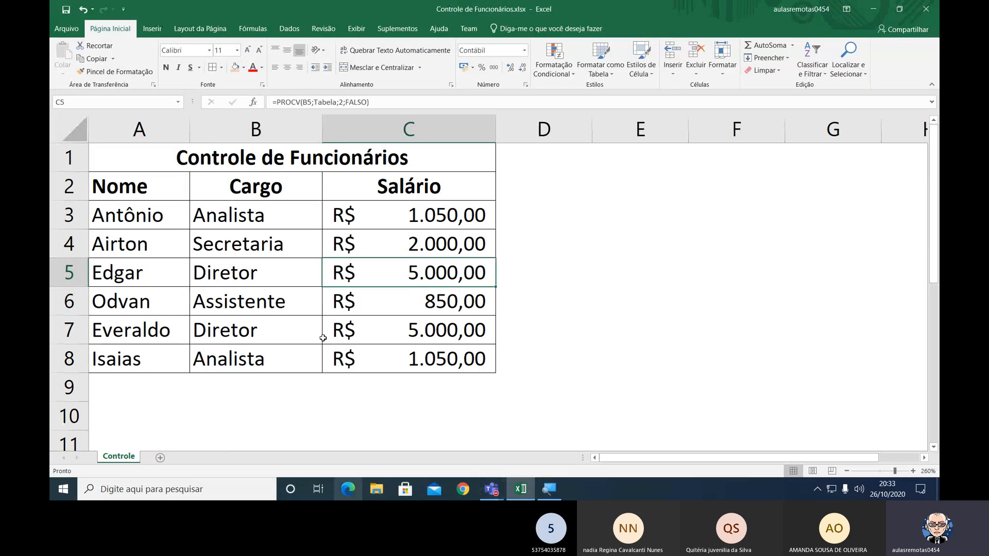
Undo the last Cargo change in B5.
click(302, 271)
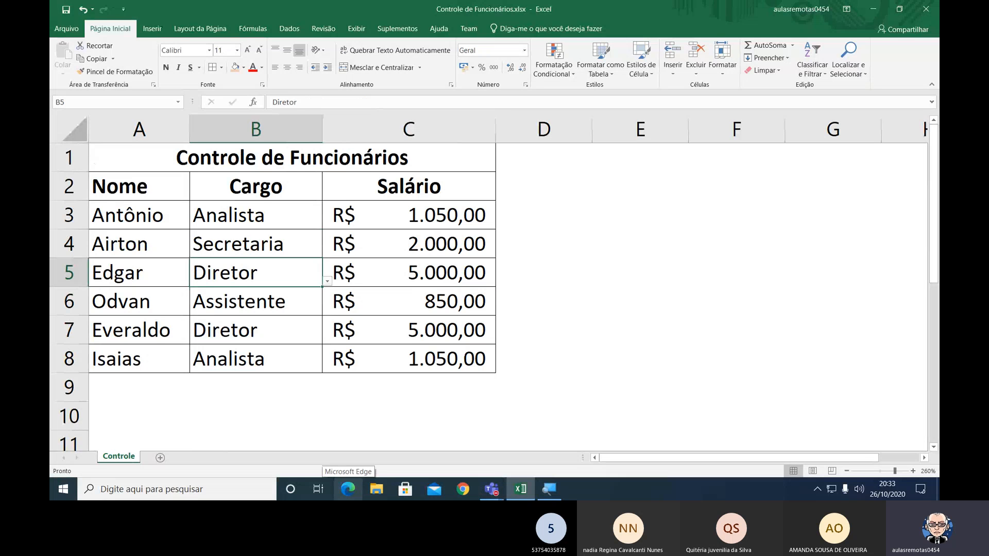
key(ctrl+z)
click(542, 282)
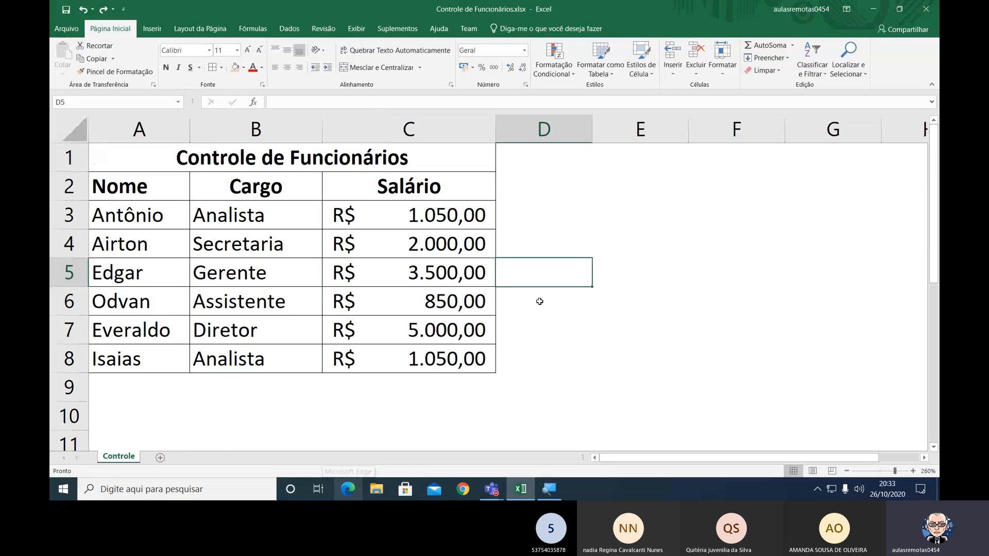
mouse_move(549, 489)
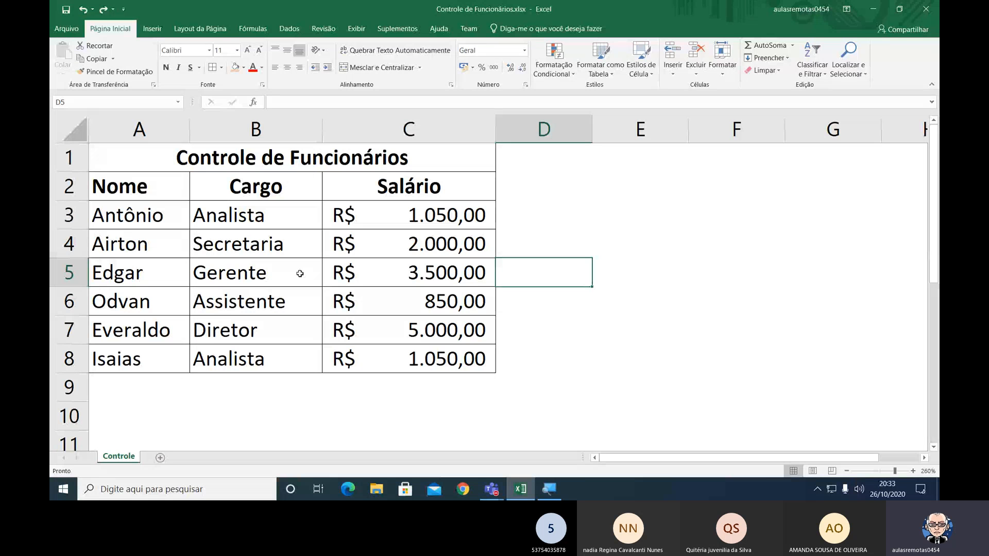
Rename the job title in A18 of the Cargo lookup table to Secretario.
click(291, 246)
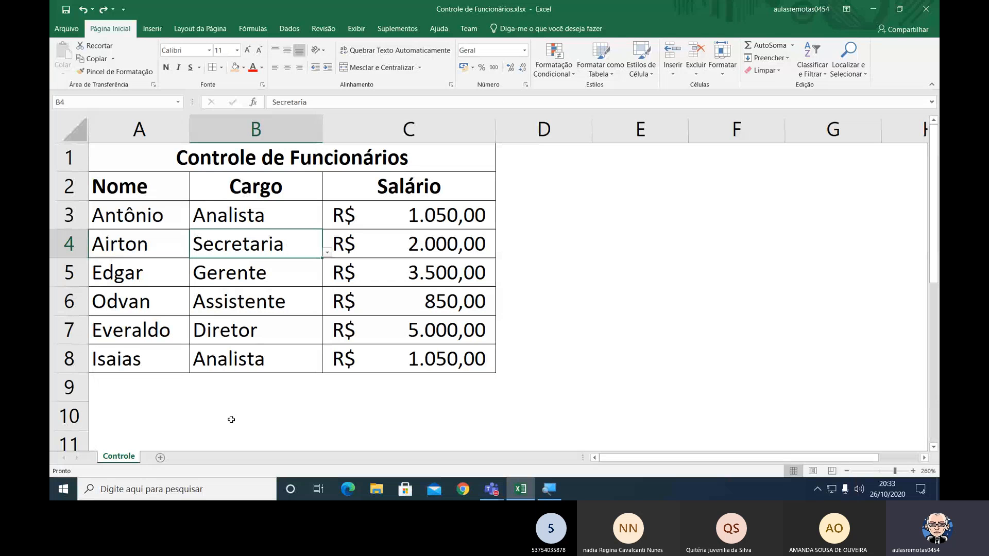
scroll(231, 420, down, 2)
scroll(232, 419, down, 4)
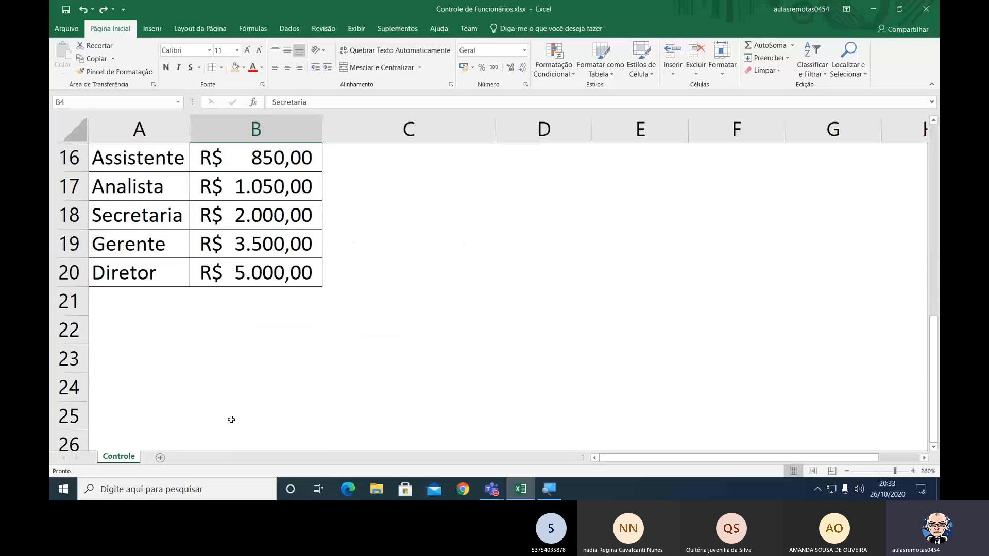
scroll(231, 420, up, 1)
double_click(168, 304)
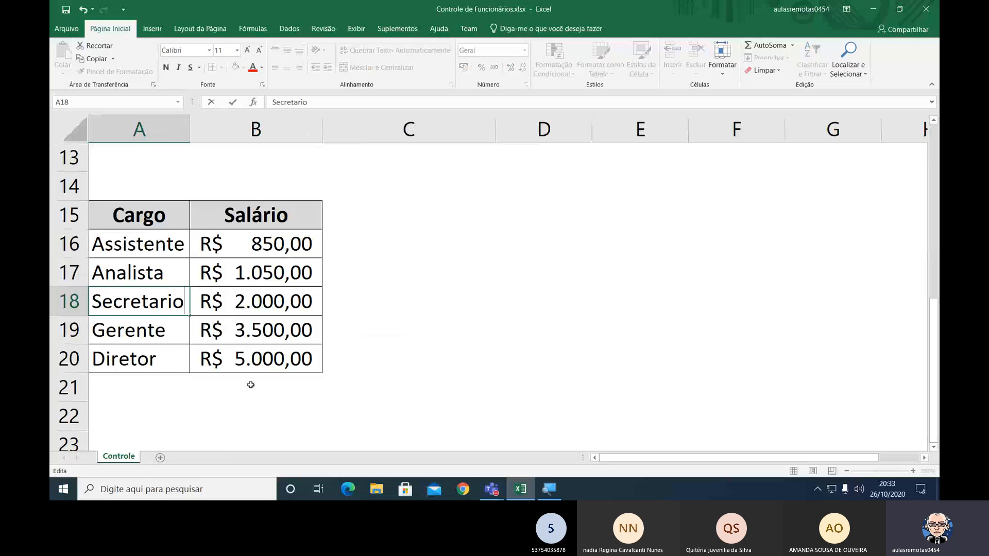
key(BackSpace)
text(o)
key(Return)
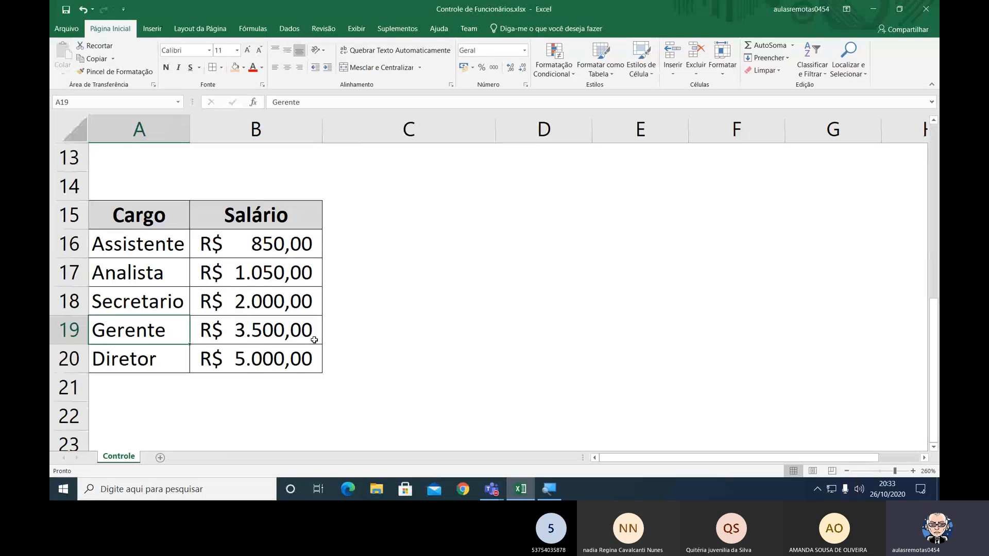
Examine the salary result and PROCV formula in C4 against the Tabela lookup range, without changing the formula.
scroll(336, 309, up, 1)
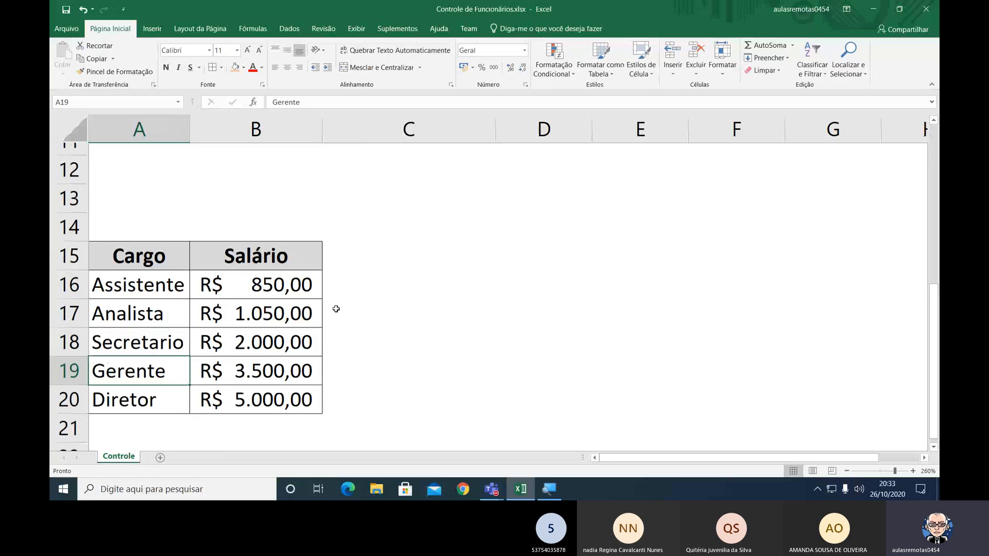
scroll(335, 309, up, 3)
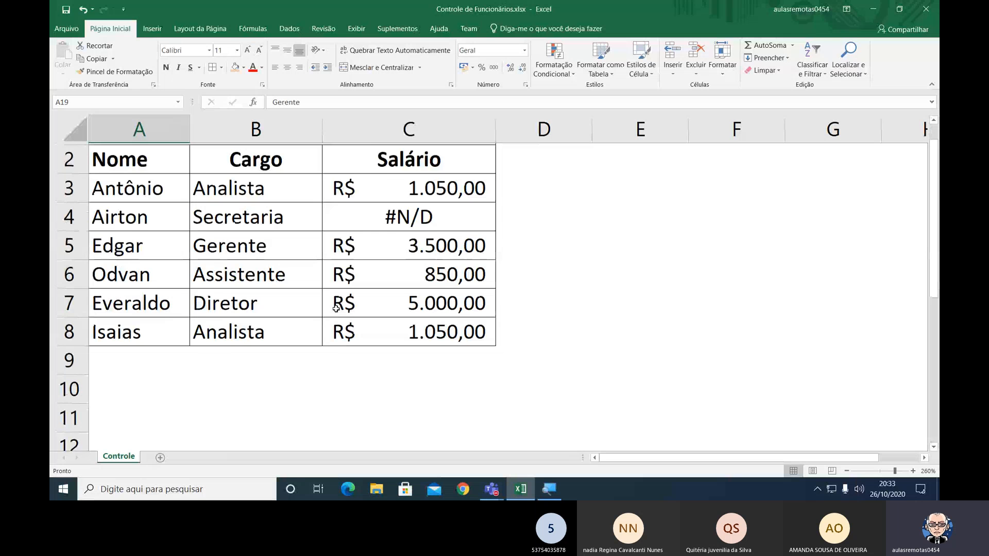
scroll(336, 308, up, 1)
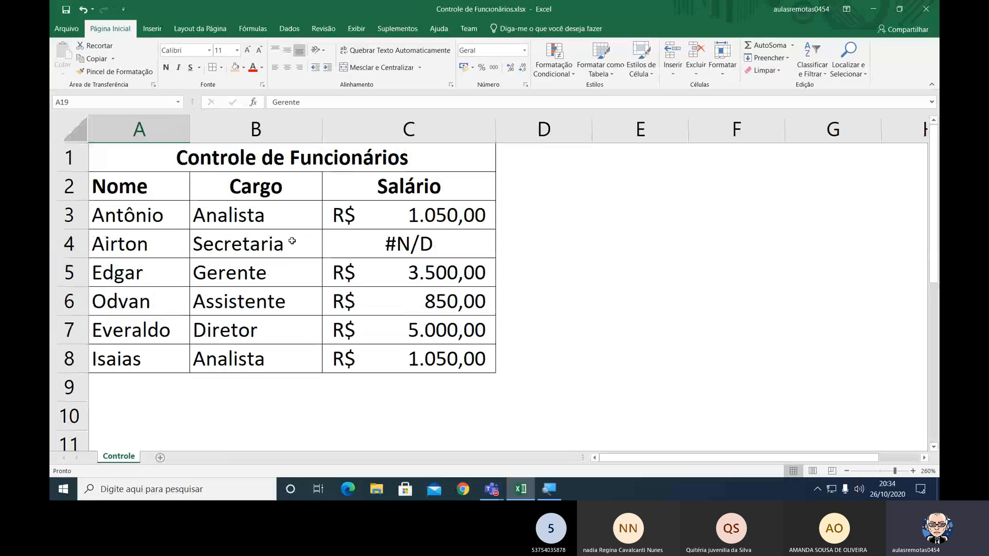
click(350, 242)
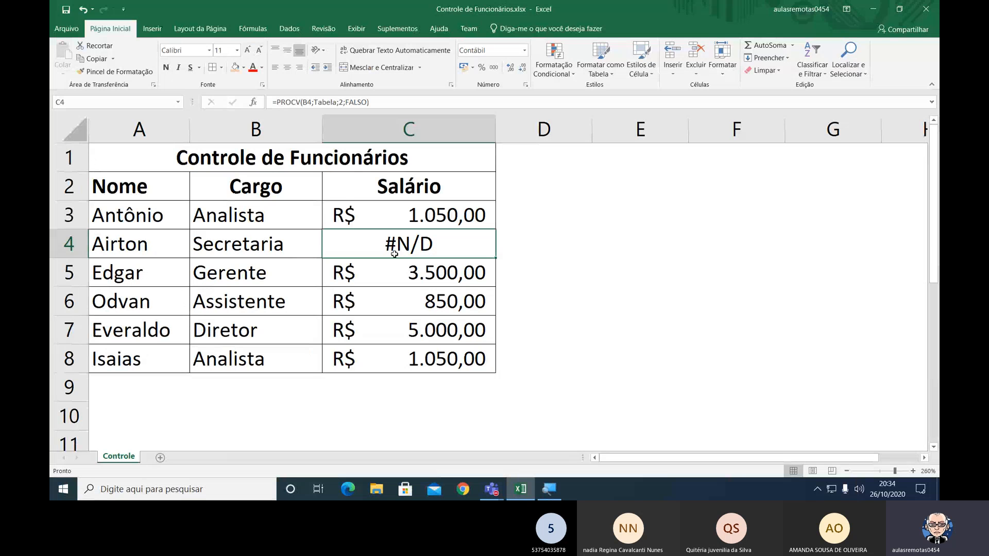
double_click(456, 248)
double_click(457, 247)
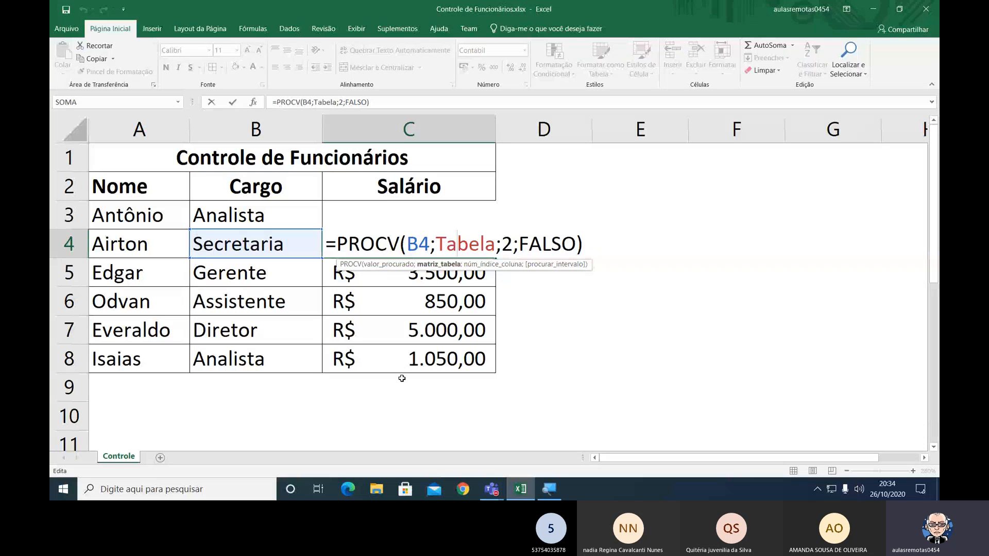
scroll(320, 418, down, 1)
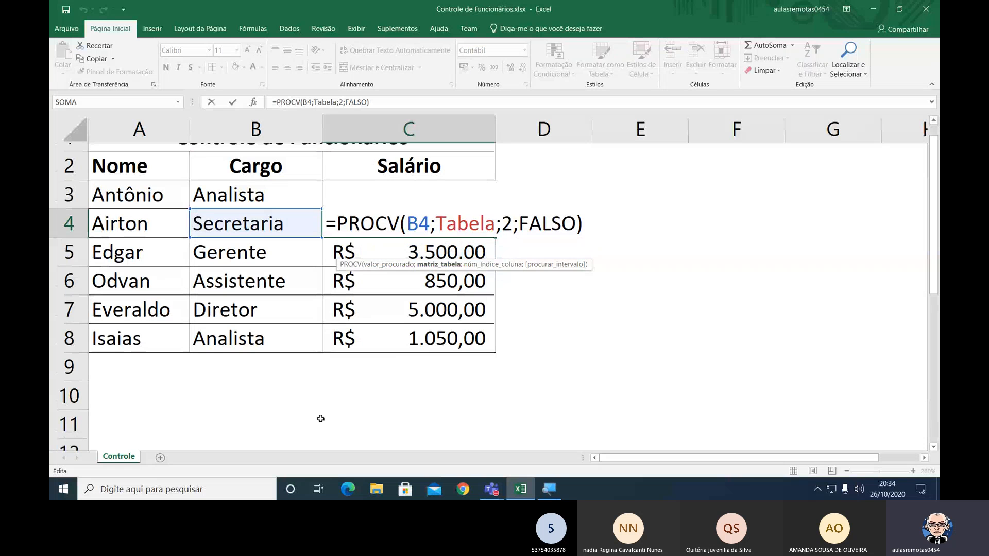
scroll(320, 419, down, 7)
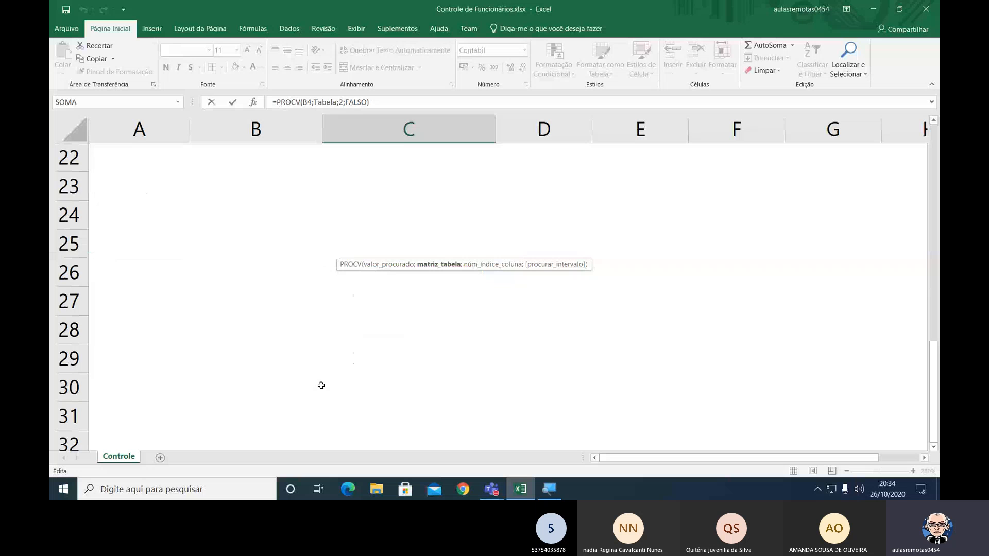
scroll(321, 385, up, 3)
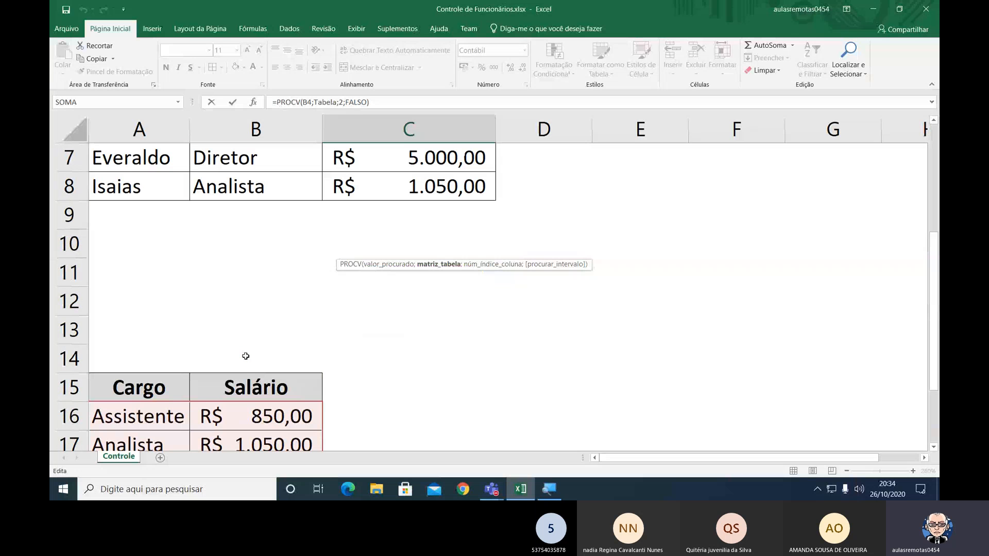
scroll(246, 357, up, 2)
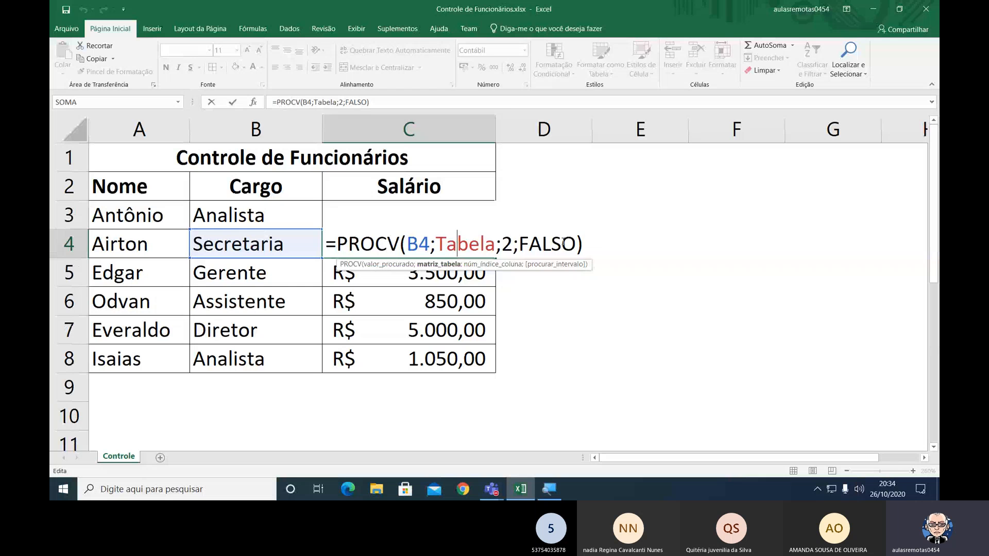
Set the Cargo in B4 to Secretario from its list and check the salary in C4 against the lookup table.
key(shift+Tab)
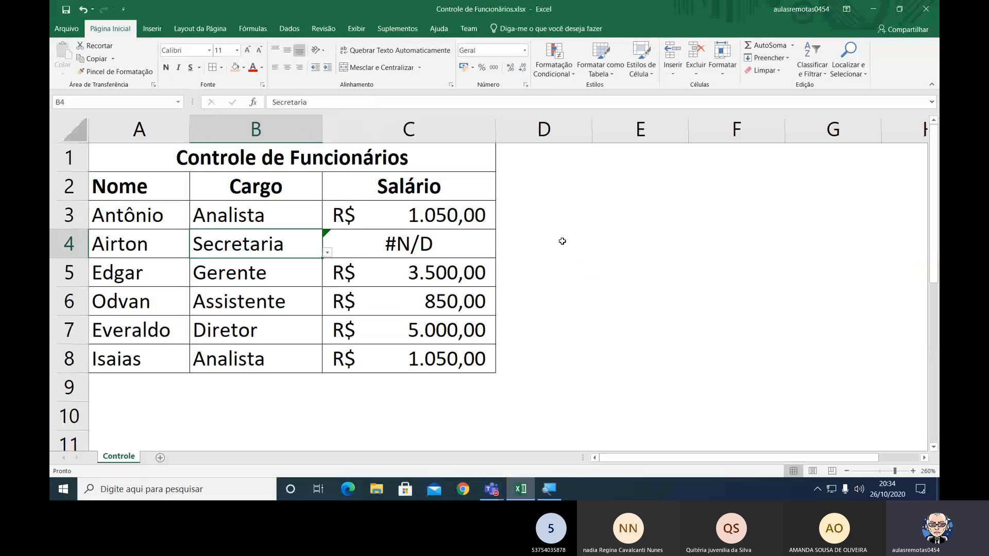
click(328, 253)
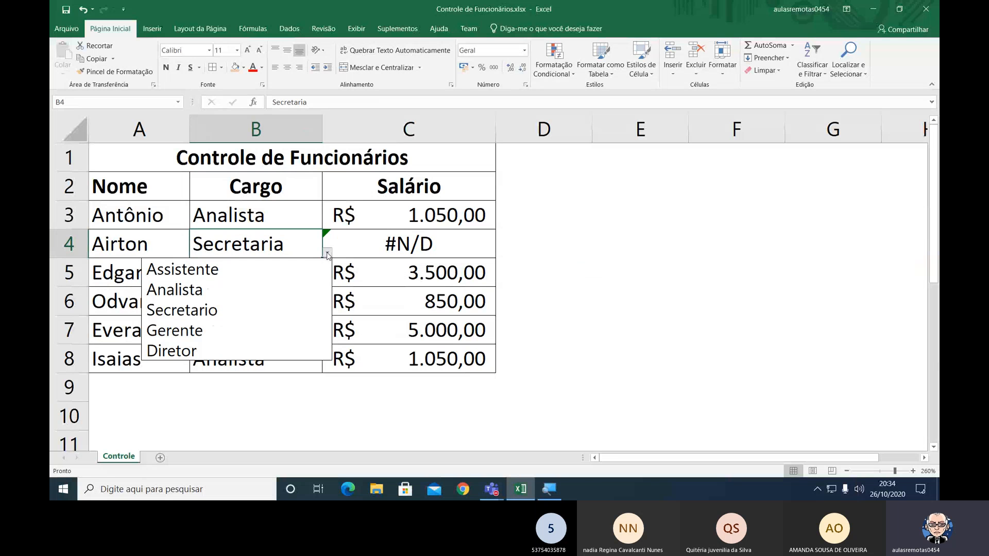
click(205, 313)
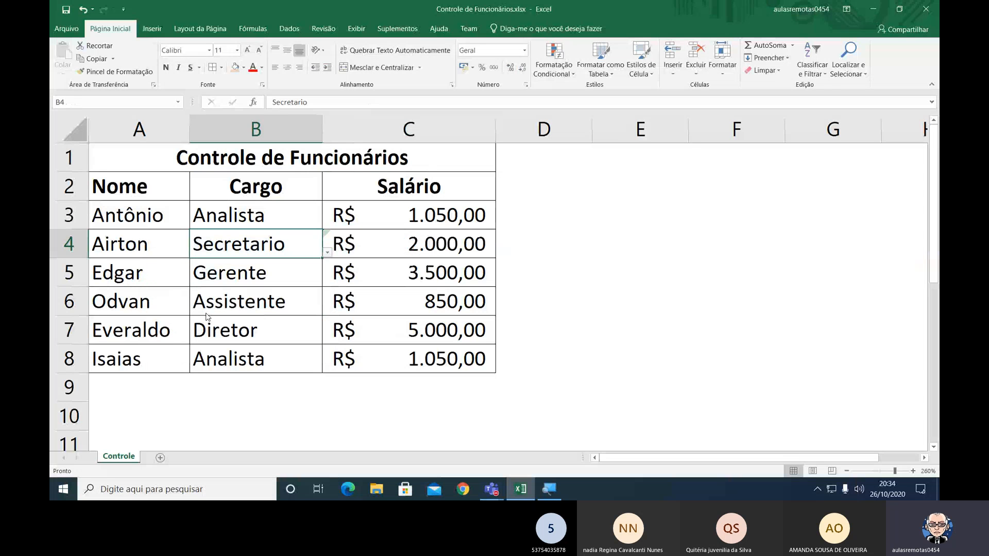
key(Right)
scroll(352, 418, down, 3)
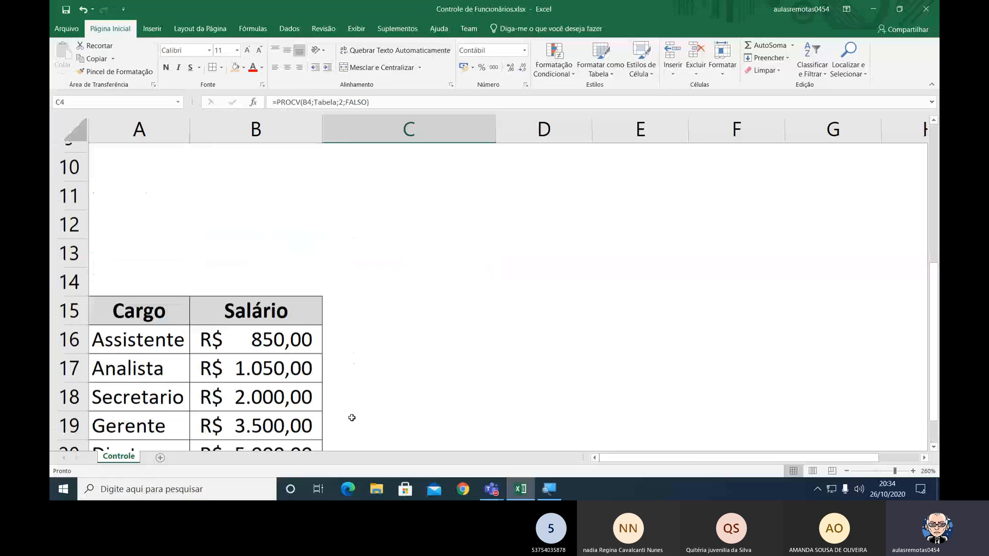
scroll(352, 418, up, 3)
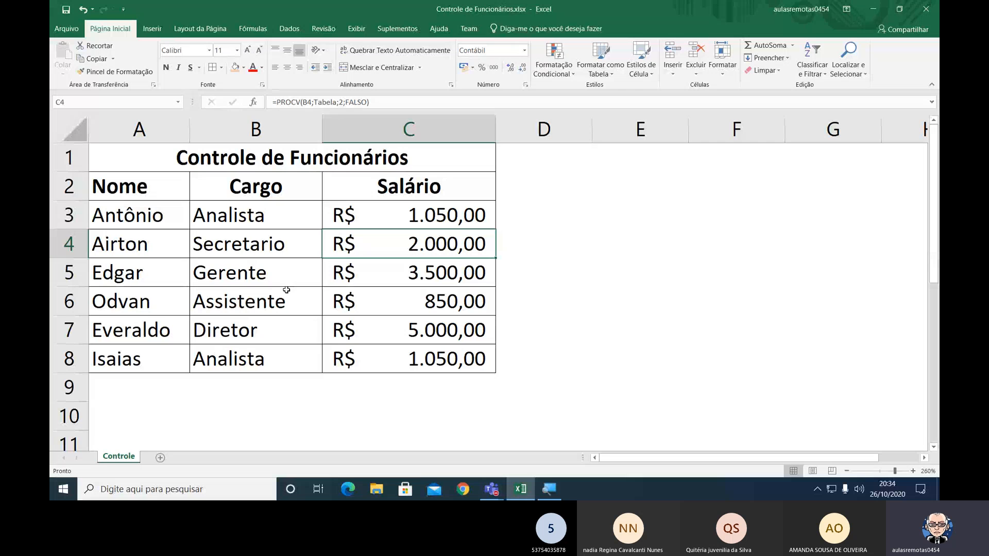
Review the Cargo options offered in B8 and B3 without choosing a new one.
click(255, 359)
click(327, 367)
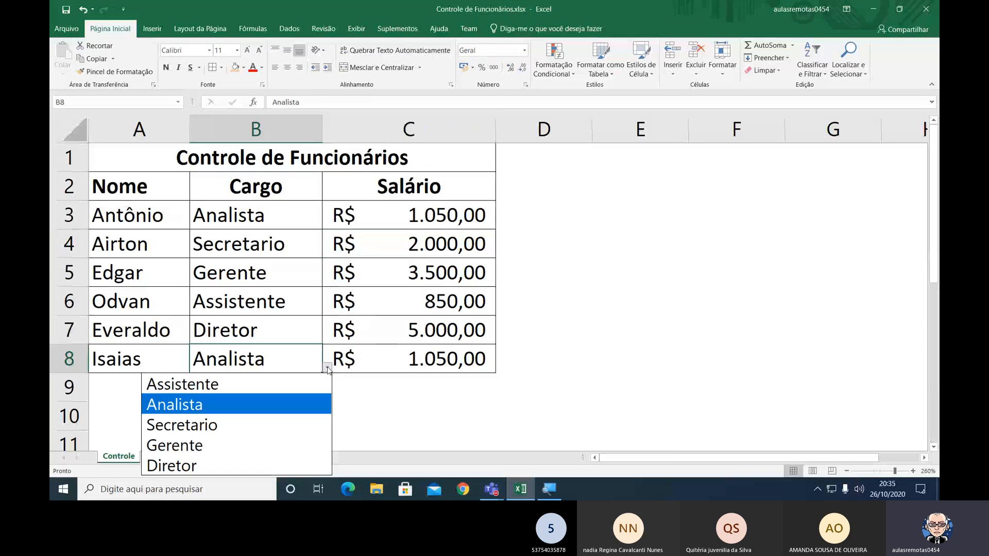
click(288, 217)
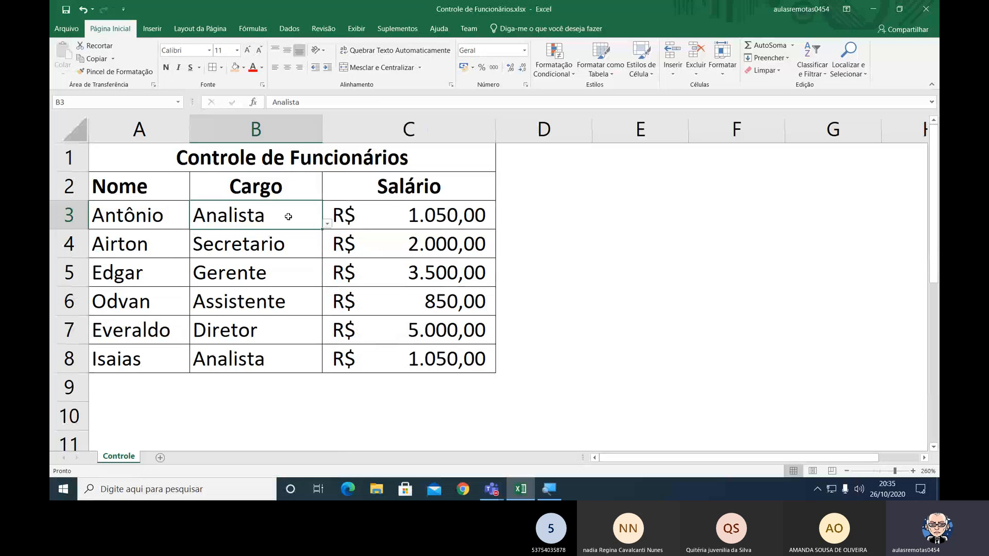
click(327, 224)
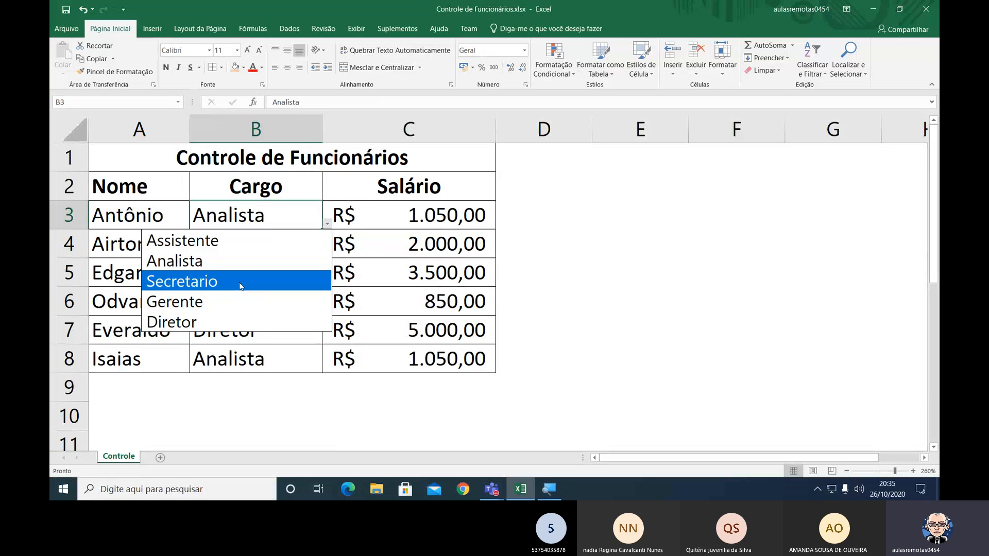
key(Escape)
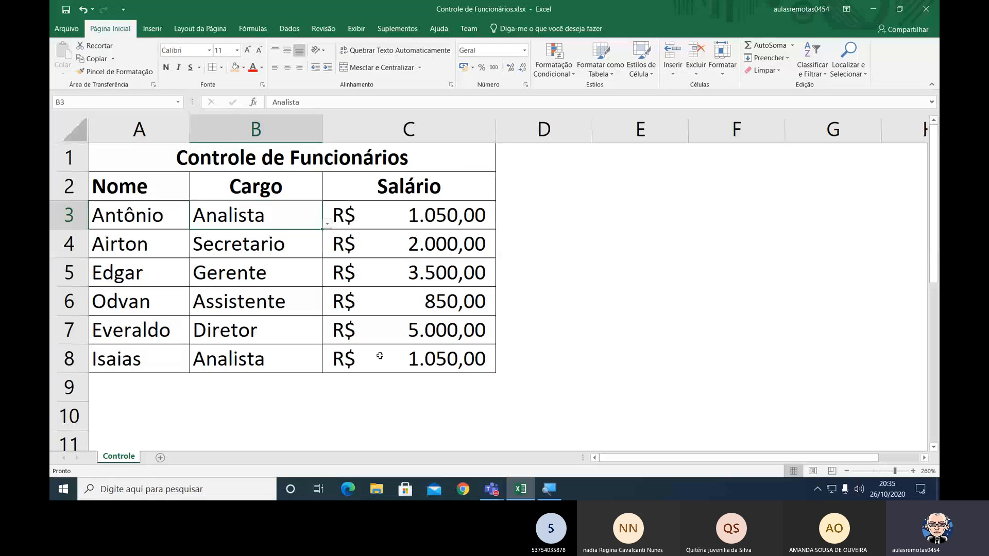
Select the empty row A21:B21 below the lookup table and check which range the name Tabela refers to.
scroll(319, 383, down, 4)
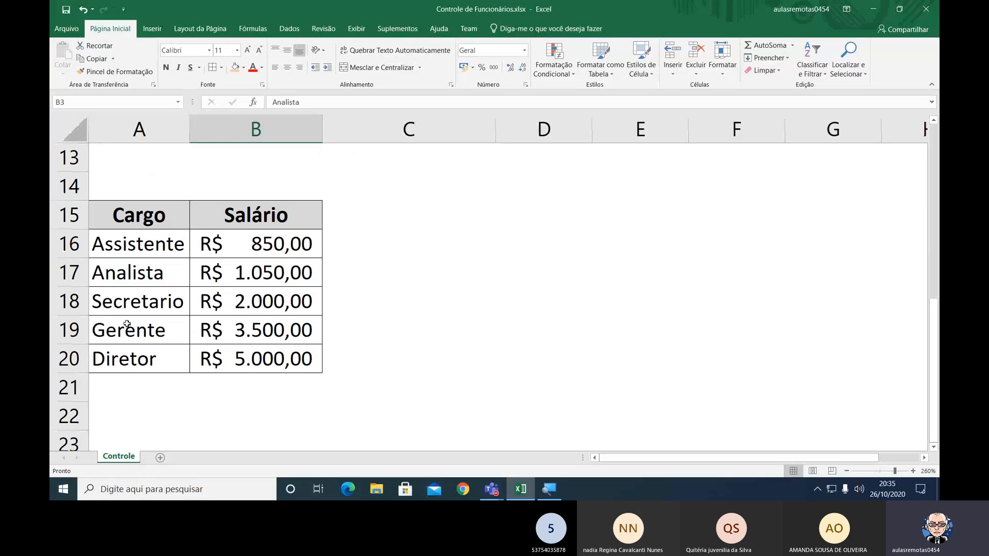
click(101, 384)
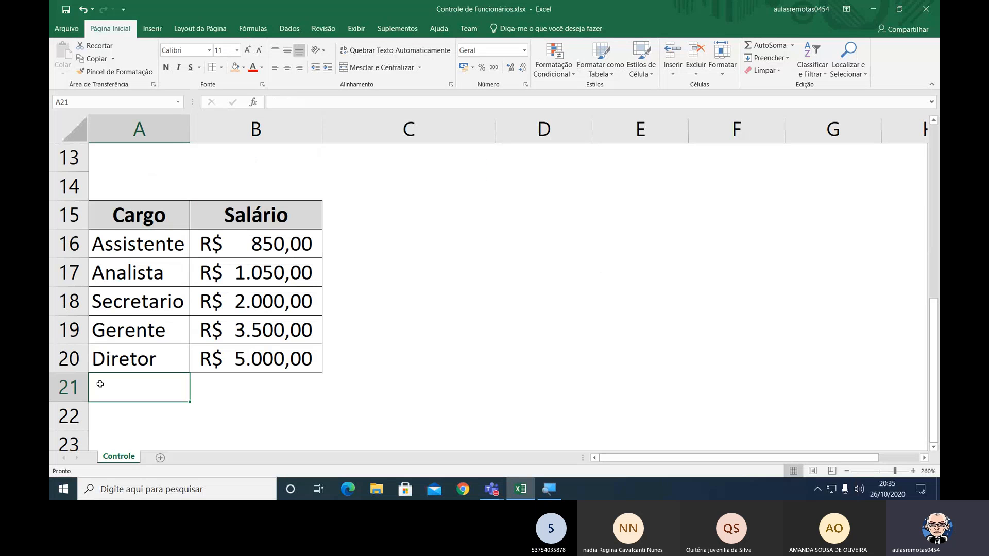
drag(100, 384, 242, 385)
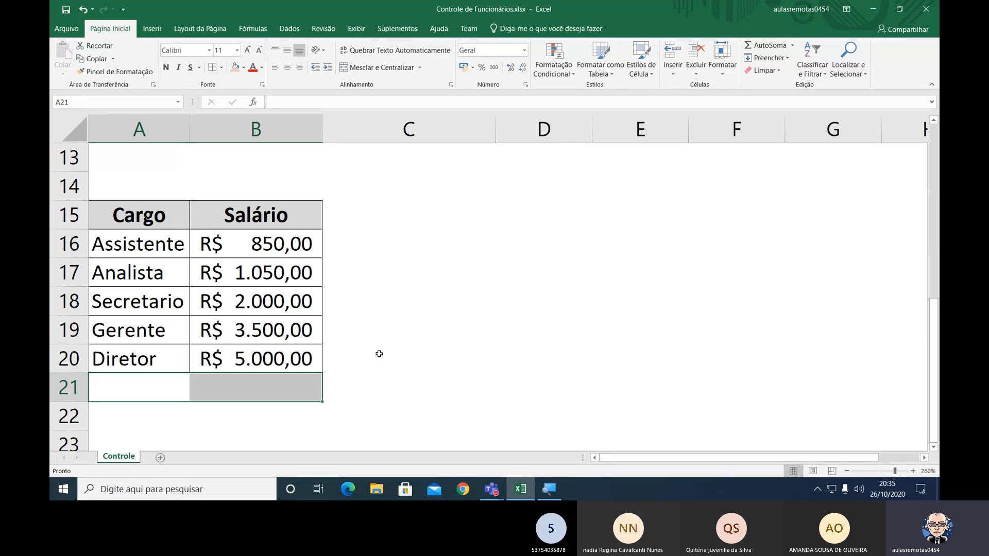
key(ctrl+F3)
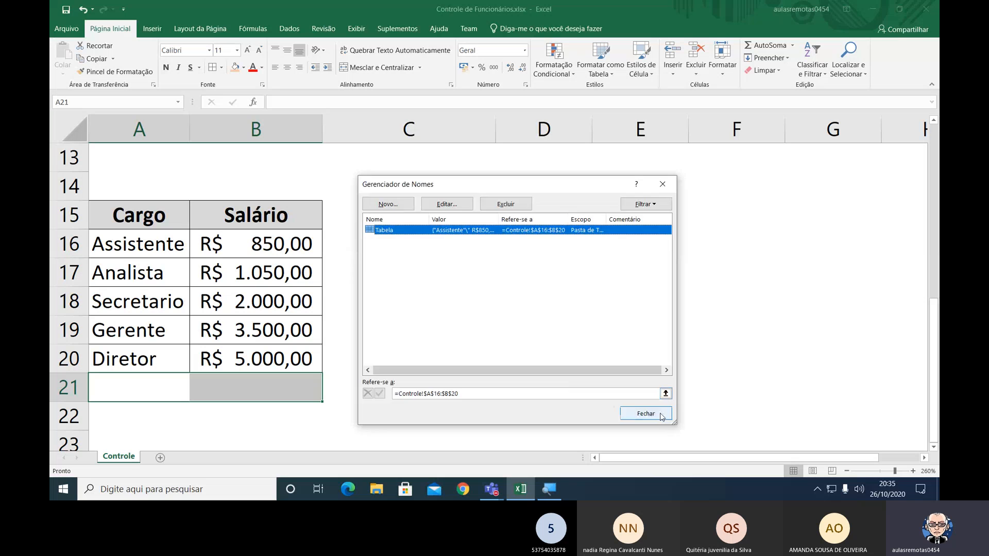
click(802, 430)
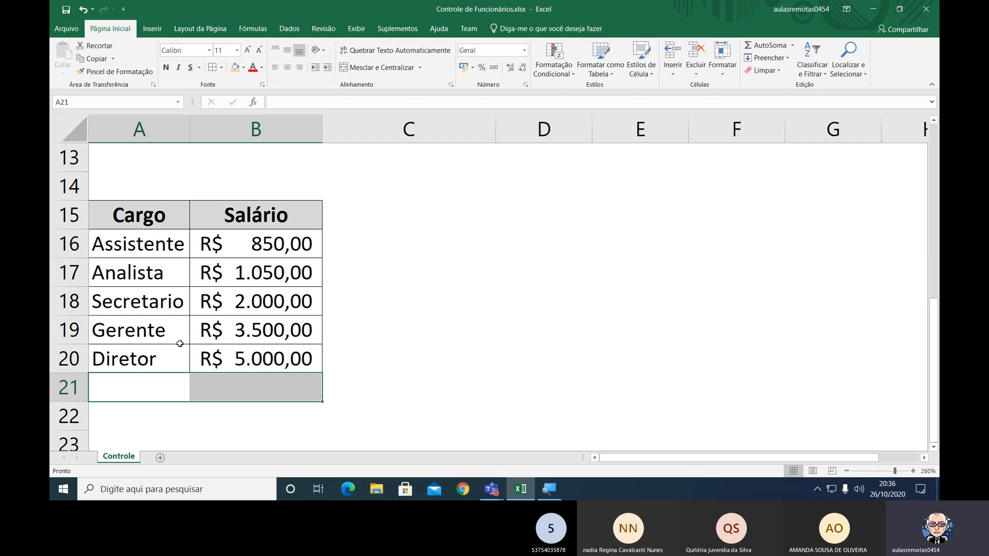
Insert a row above Secretario in the Cargo lookup table and enter Recepcionista in A18.
click(84, 300)
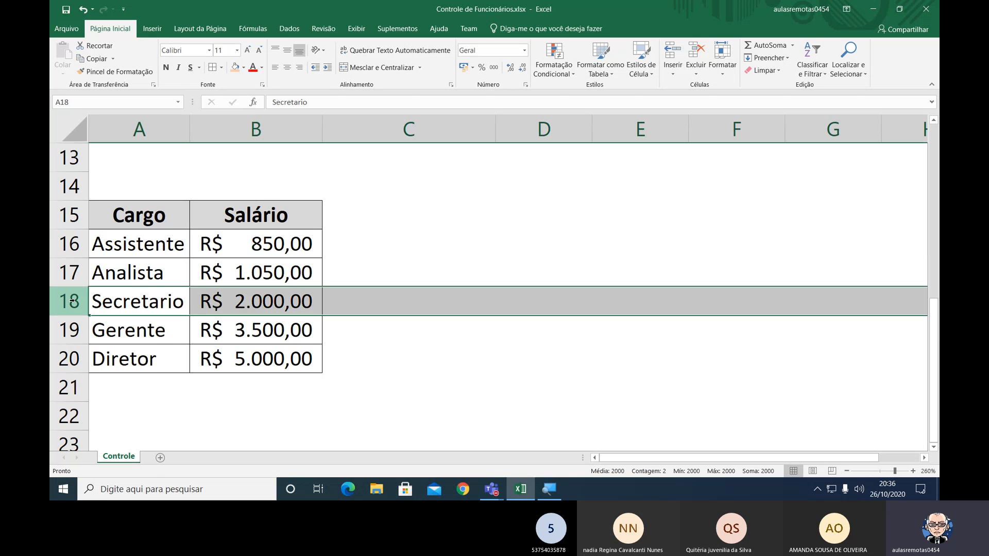
right_click(71, 300)
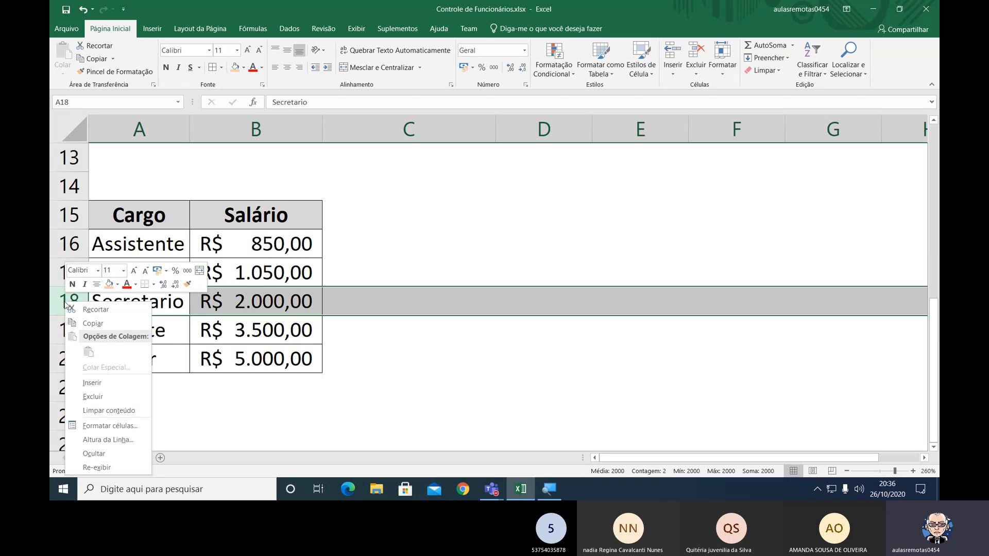
click(95, 384)
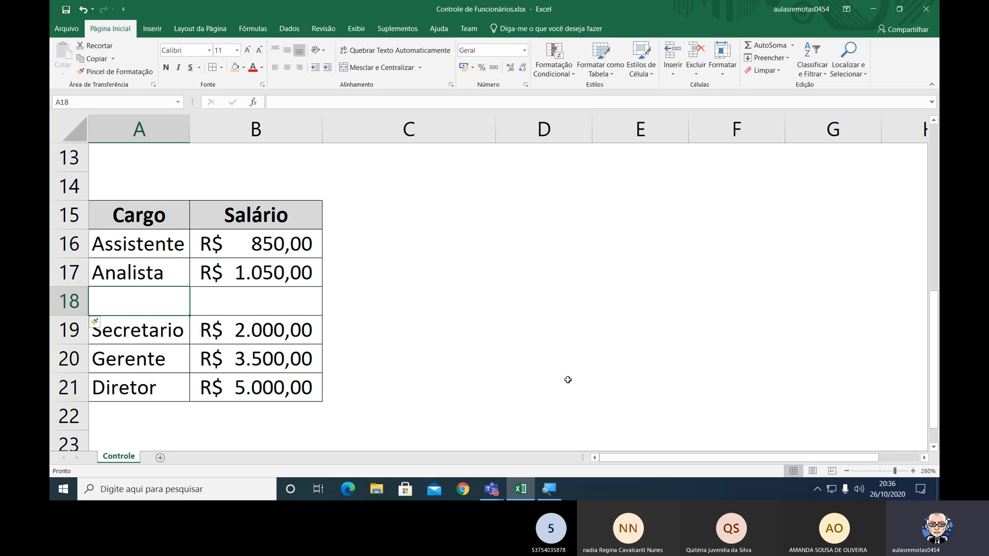
text(Repe)
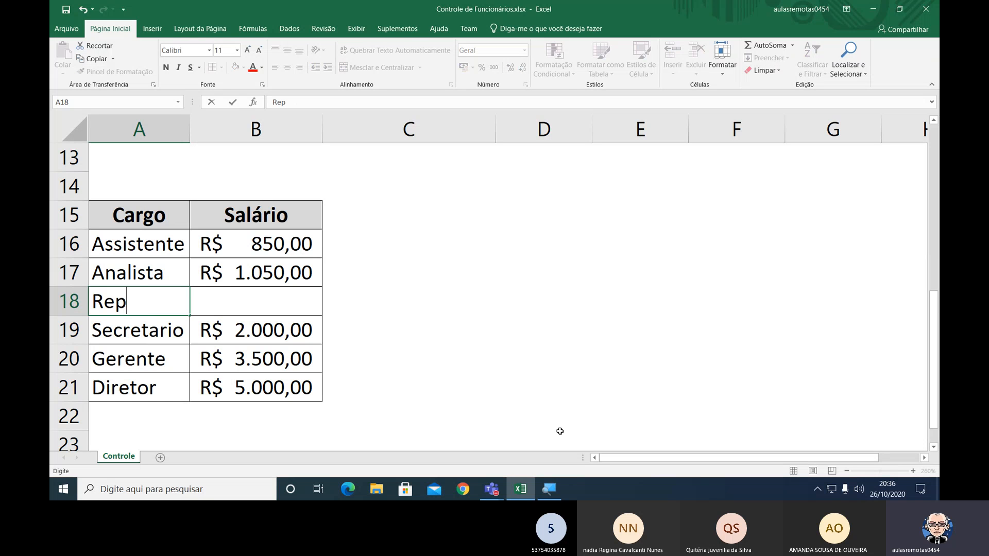
key(BackSpace)
key(BackSpace)
text(cepcionista)
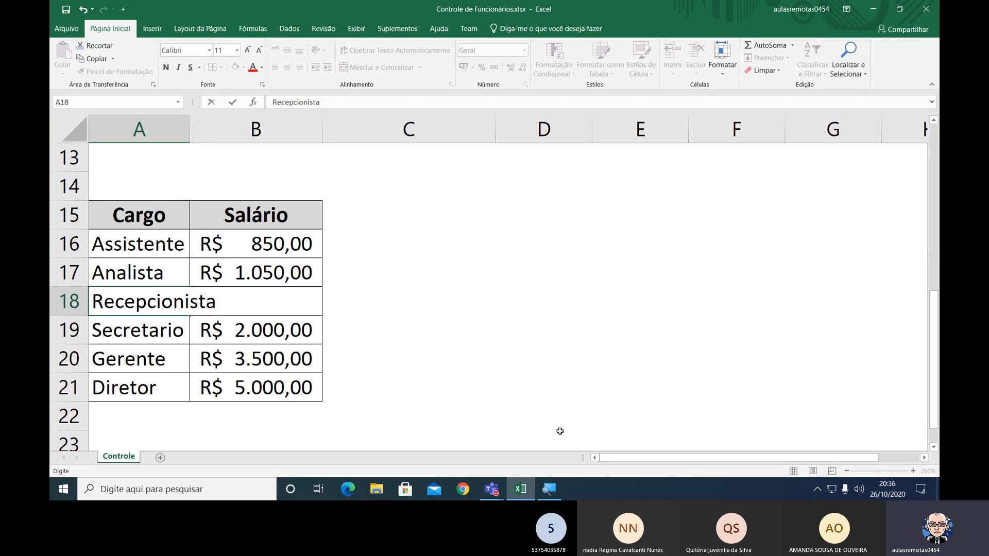
key(Return)
key(Up)
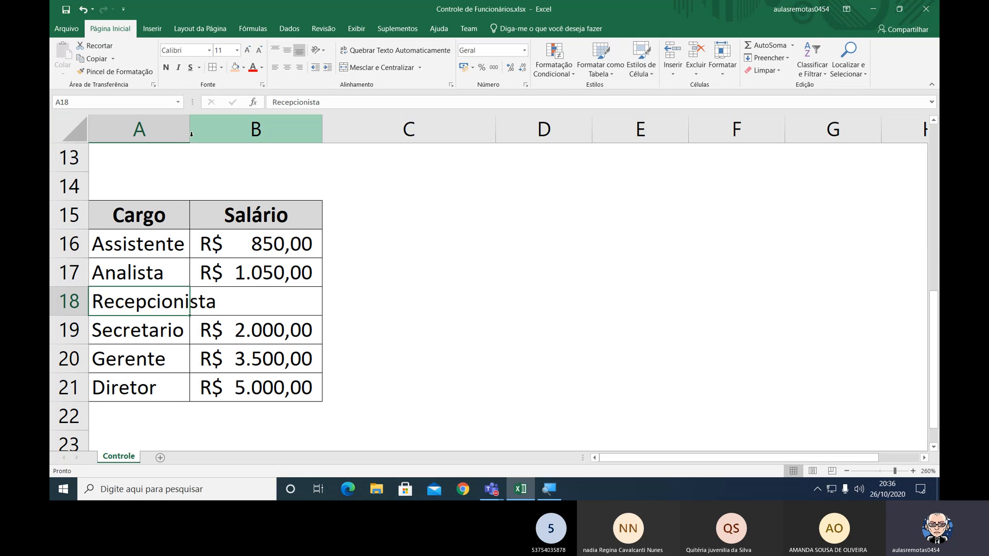
Widen column A to fit Recepcionista and enter 700 as its salary in B18.
drag(191, 134, 232, 135)
click(305, 307)
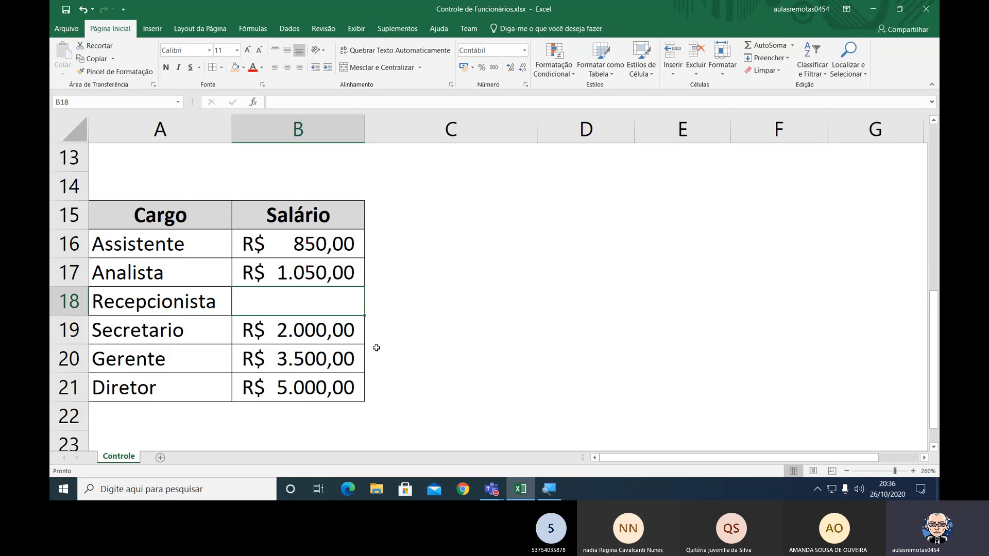
key(F2)
text(700)
key(Return)
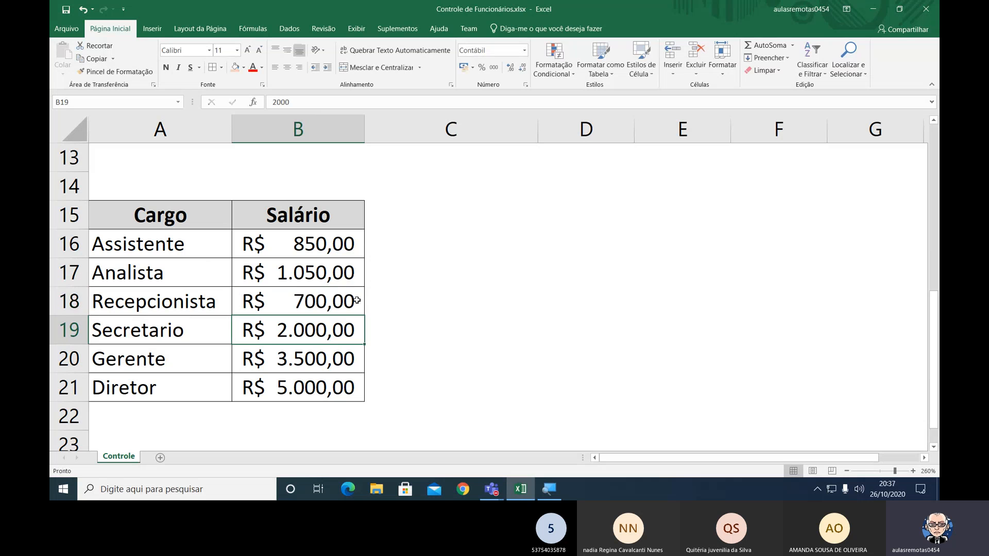
click(353, 308)
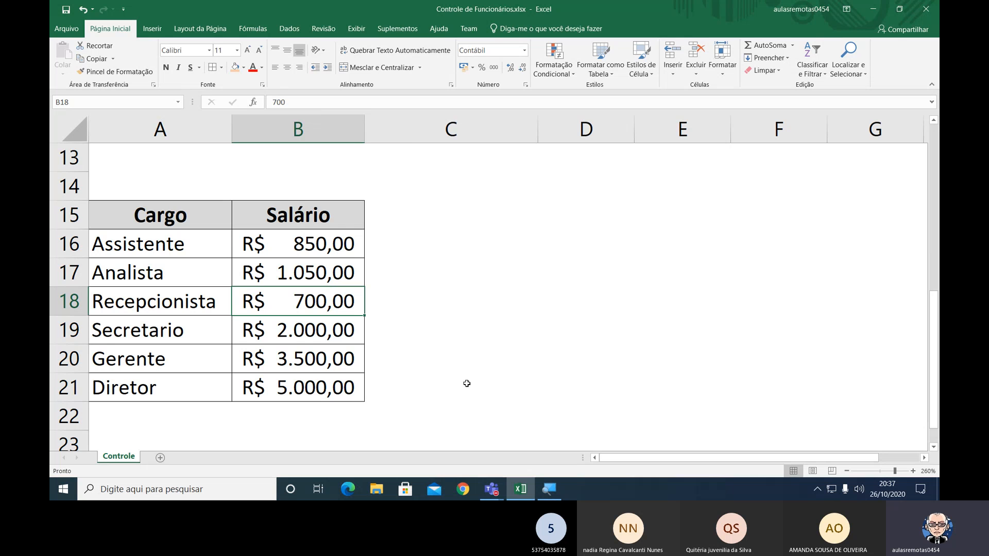
Review the Cargo options offered in B3 and B8 for the added Recepcionista entry, without choosing a new one.
scroll(467, 384, up, 4)
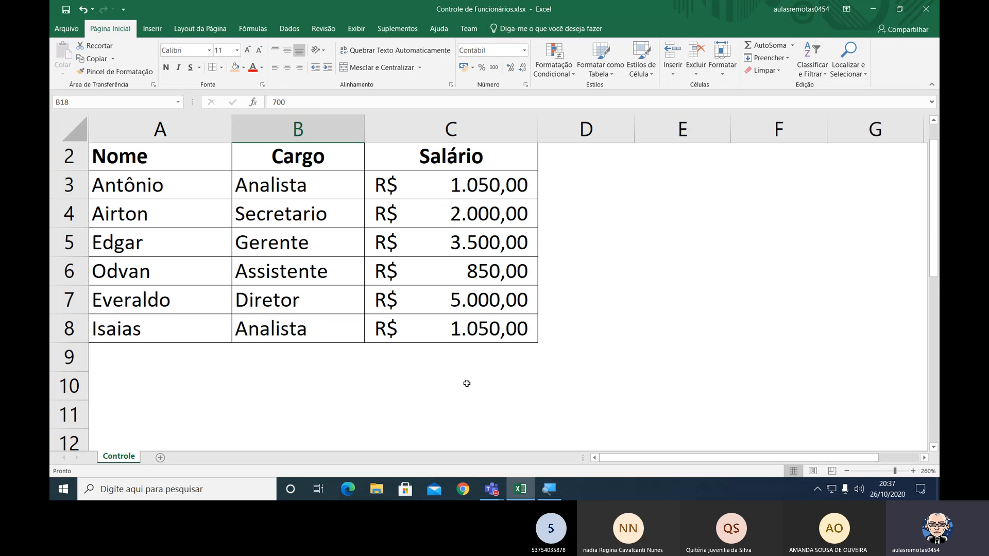
scroll(355, 216, up, 1)
click(354, 217)
click(370, 224)
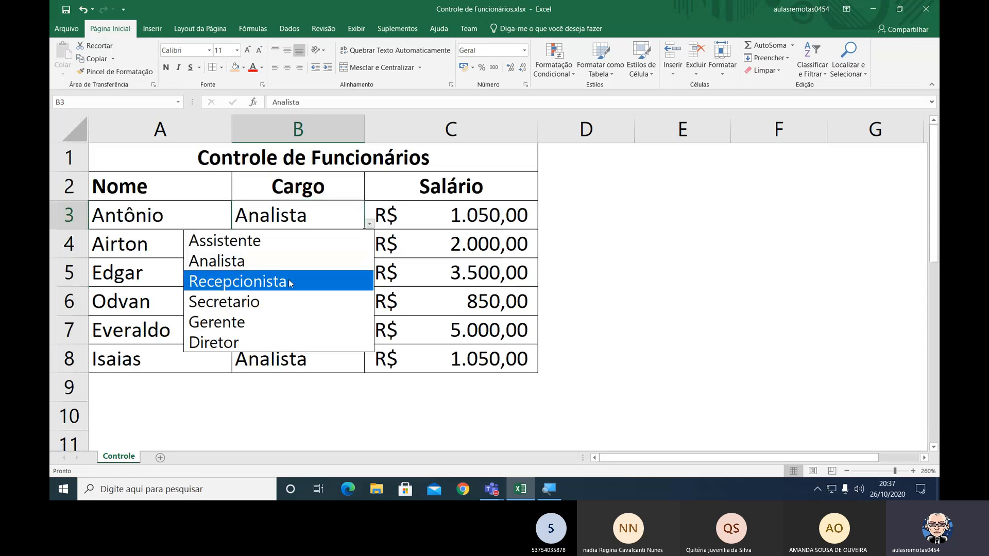
key(Escape)
click(328, 363)
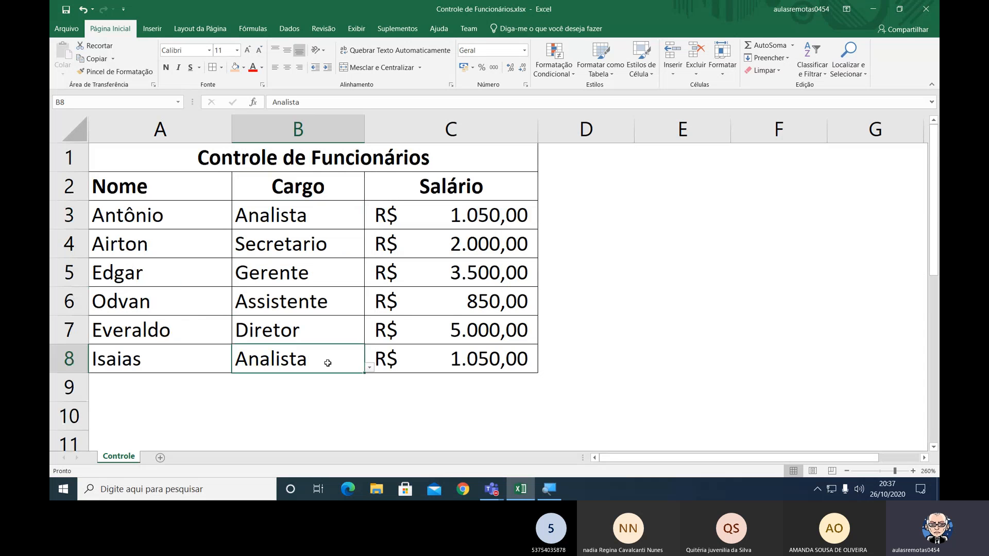
click(370, 369)
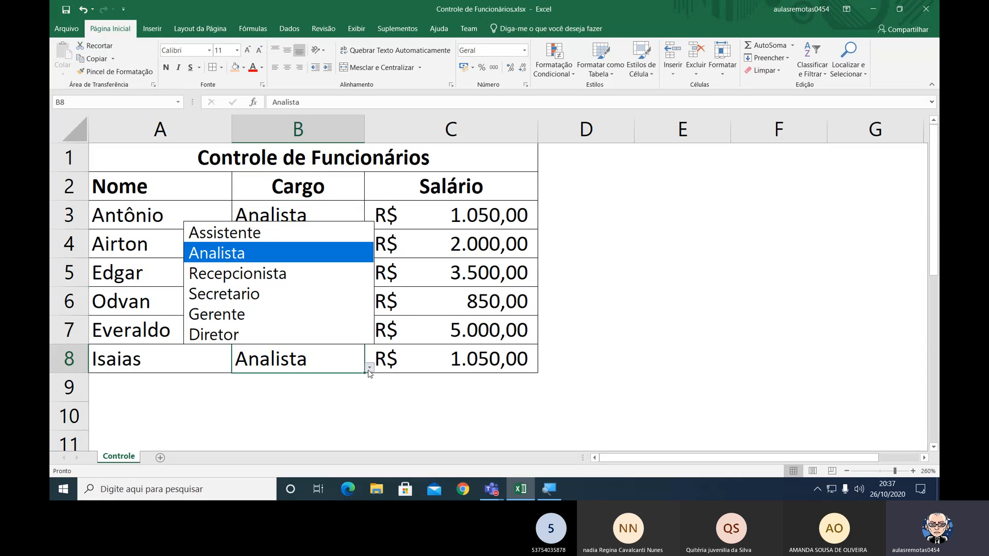
click(369, 370)
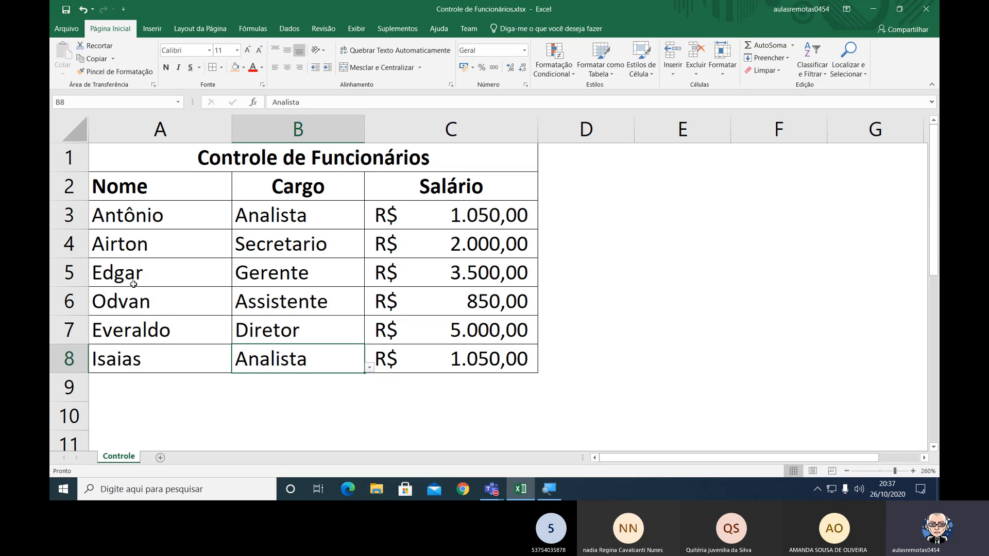
Insert a row at row 5 of Controle de Funcionários and enter the new employee's first name in A5.
click(92, 388)
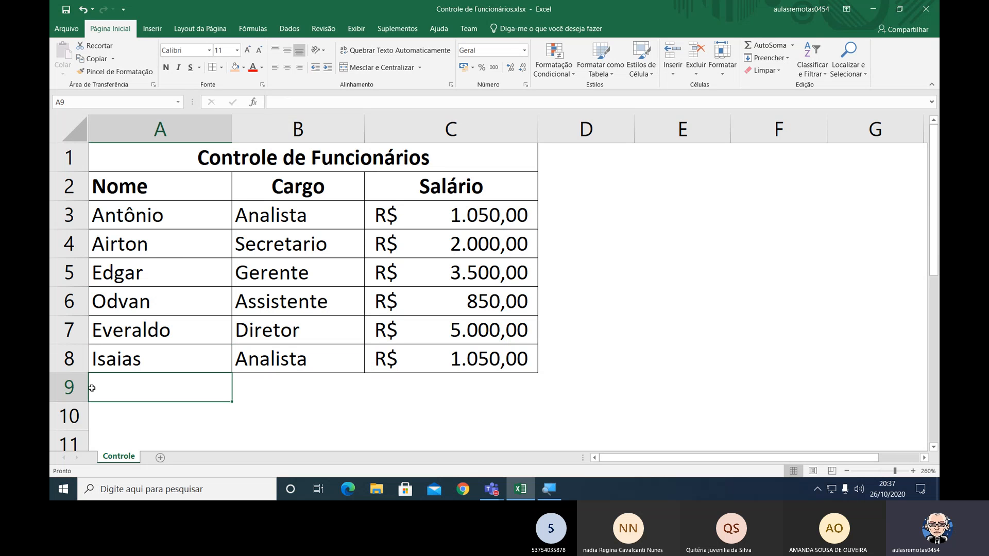
drag(92, 388, 414, 382)
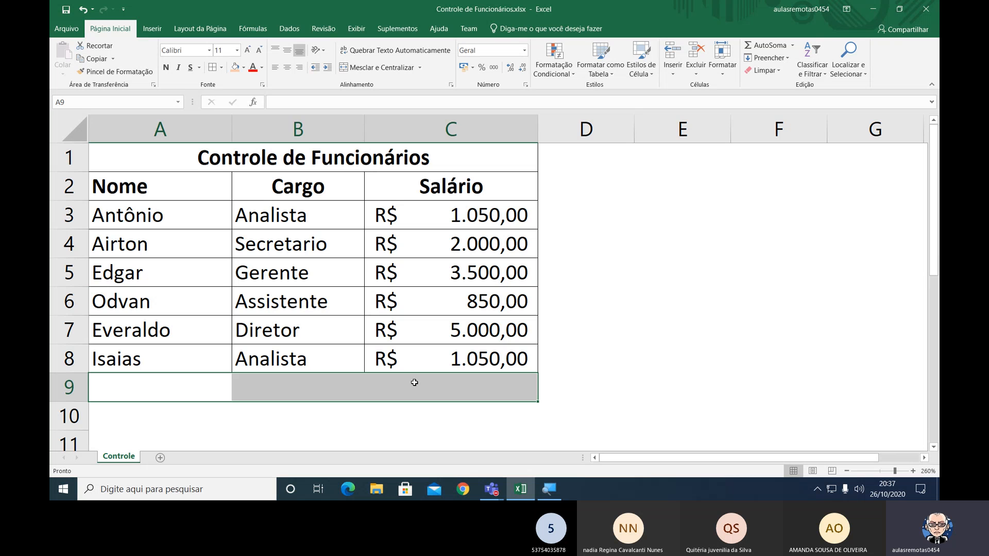
right_click(67, 271)
click(126, 357)
click(148, 279)
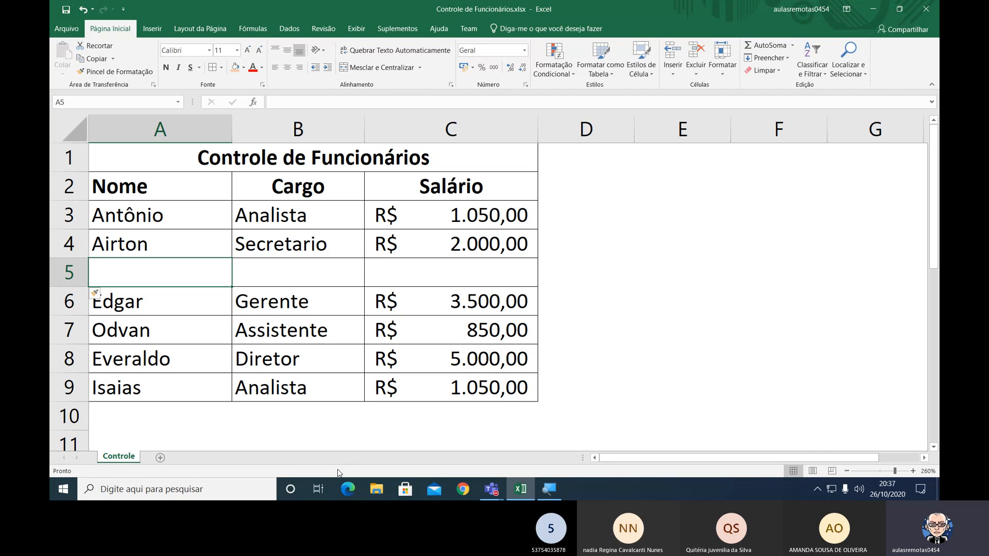
text(Denise)
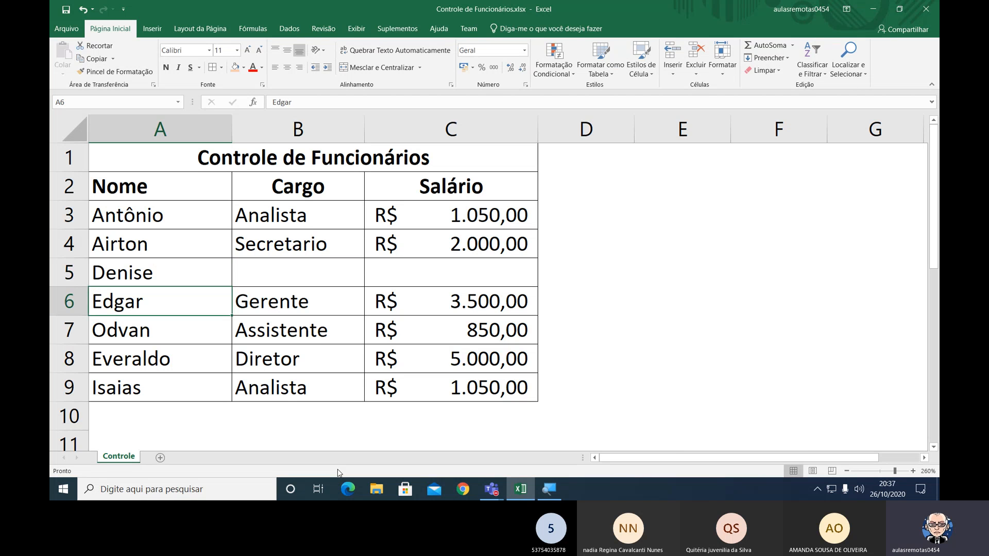
key(Tab)
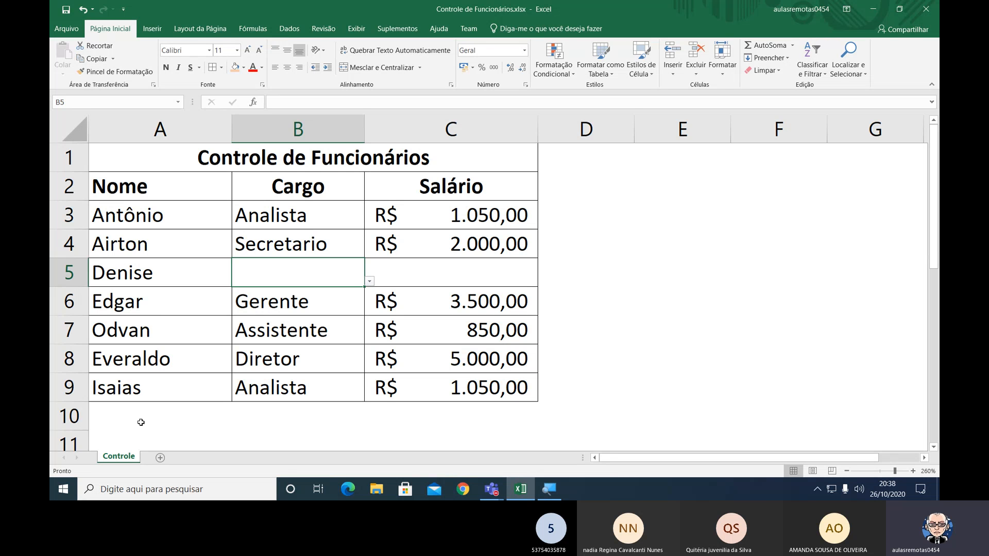
Set the new employee's Cargo in B5 to Recepcionista from its list.
click(257, 417)
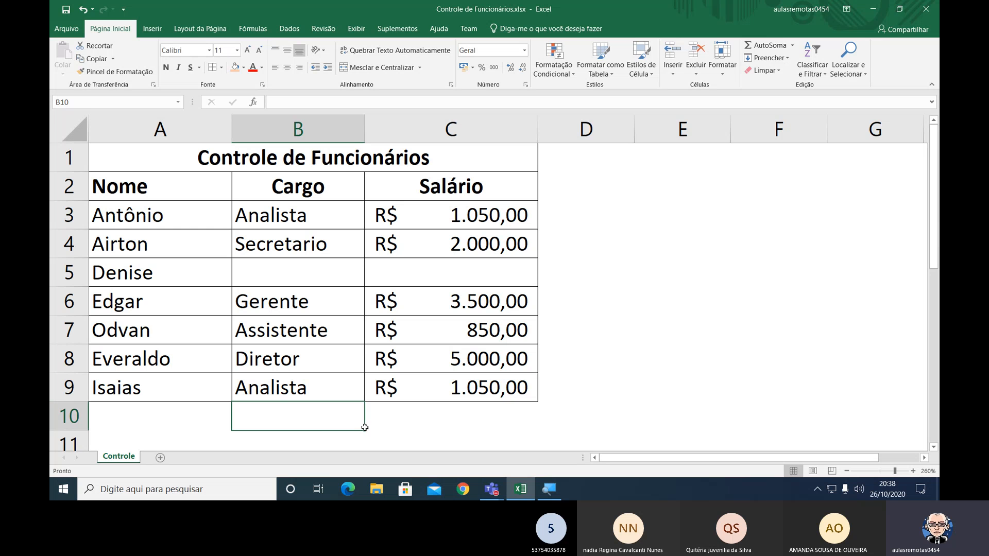
click(334, 269)
click(370, 281)
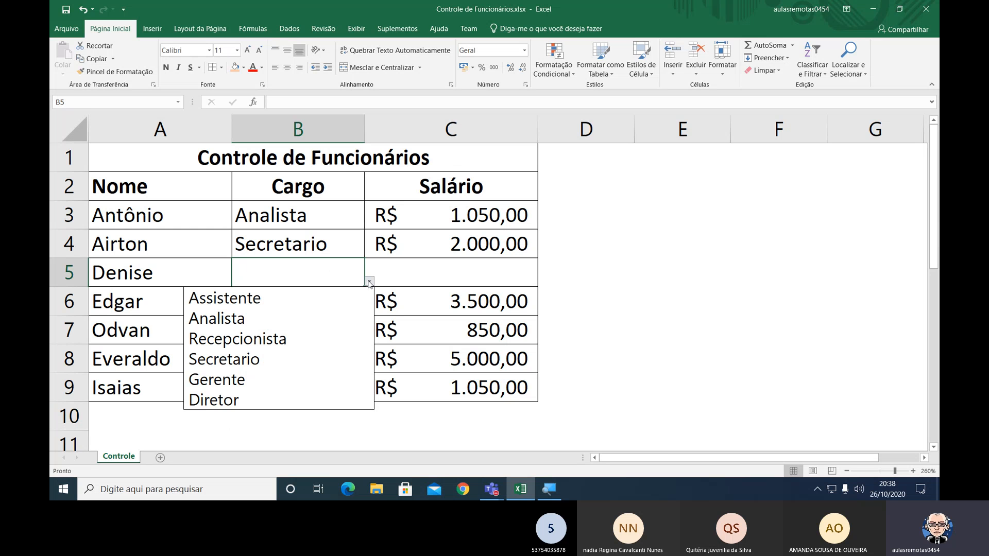
click(269, 348)
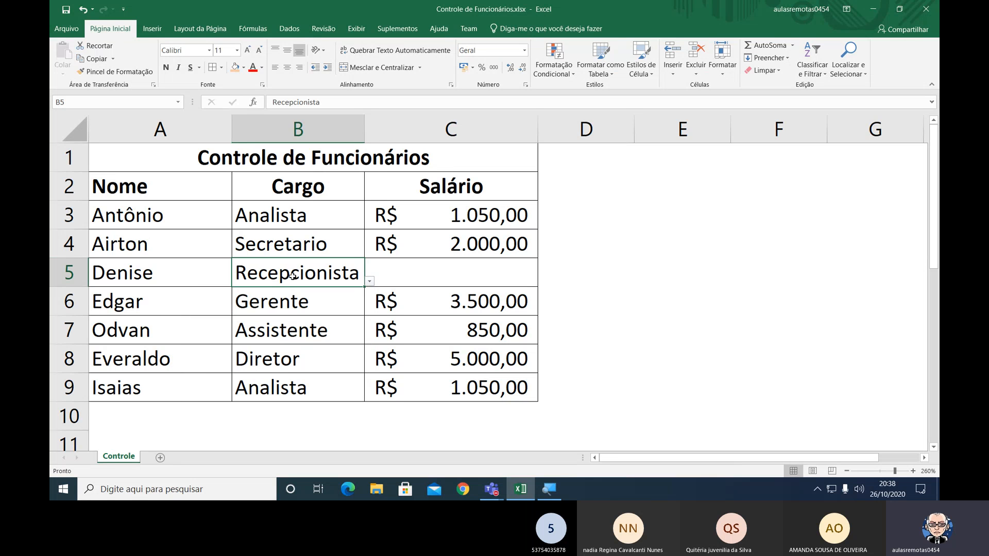
Fill the PROCV formula from C4 down into C5 to look up the new employee's salary.
click(462, 274)
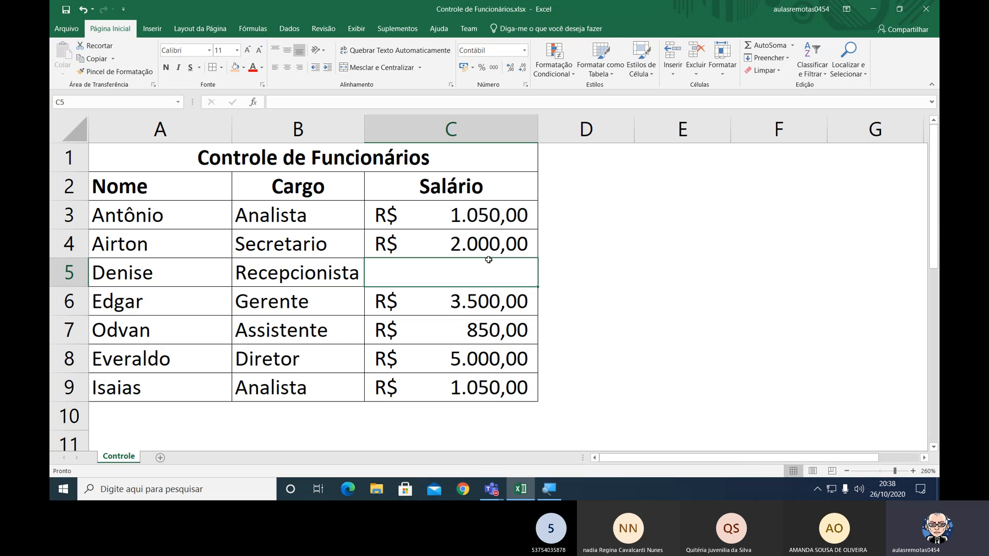
click(493, 244)
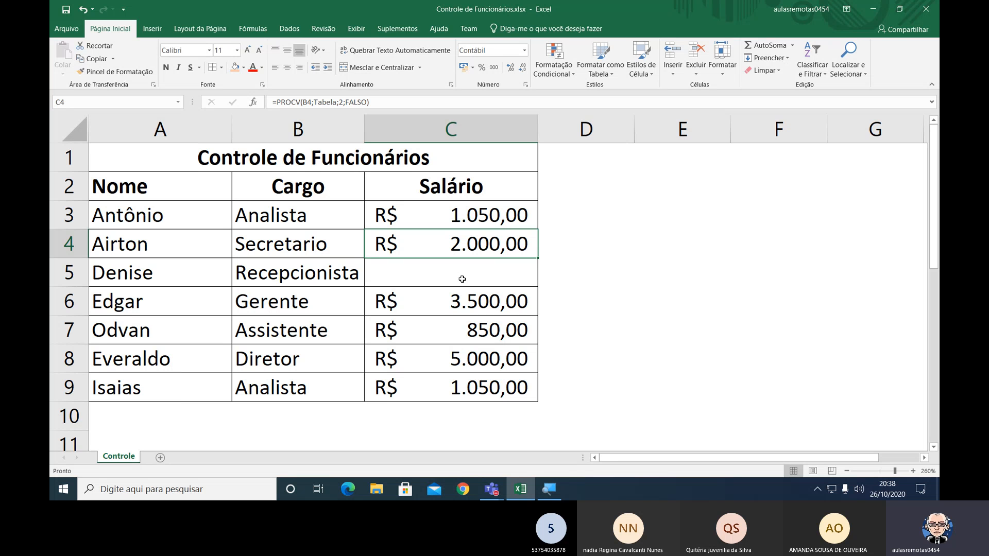
drag(538, 258, 468, 278)
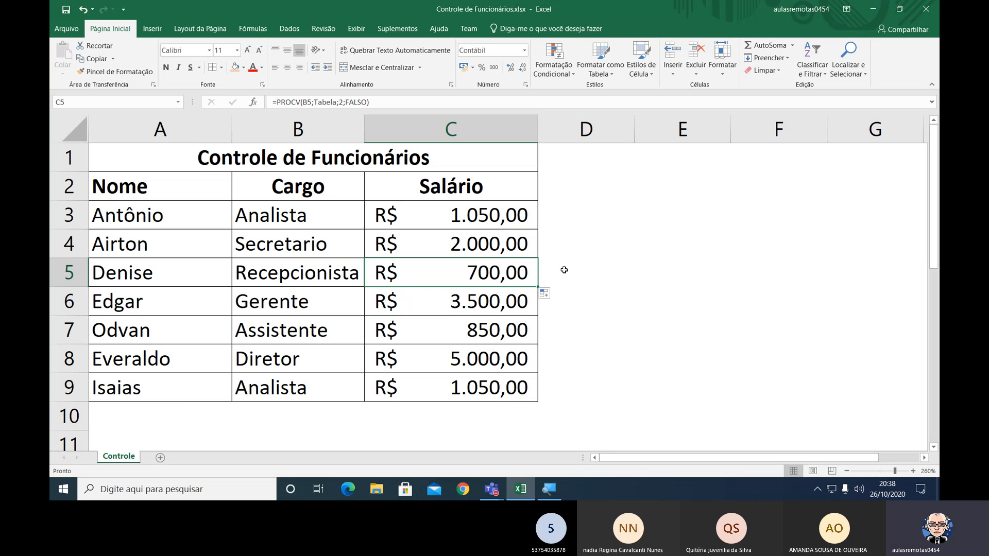
Examine the PROCV formula in C5 against the highlighted Tabela lookup range, leaving the formula as it is.
double_click(501, 280)
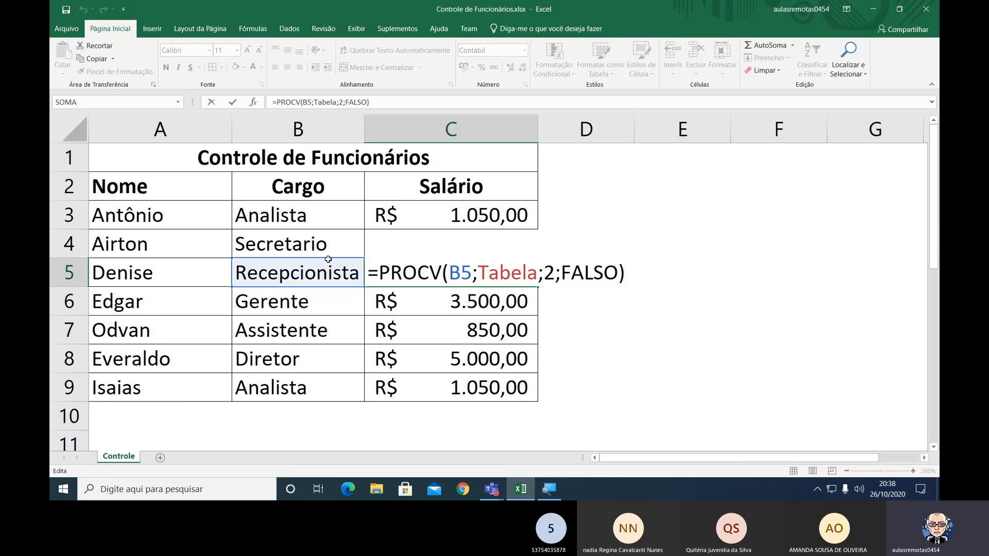
scroll(554, 313, down, 2)
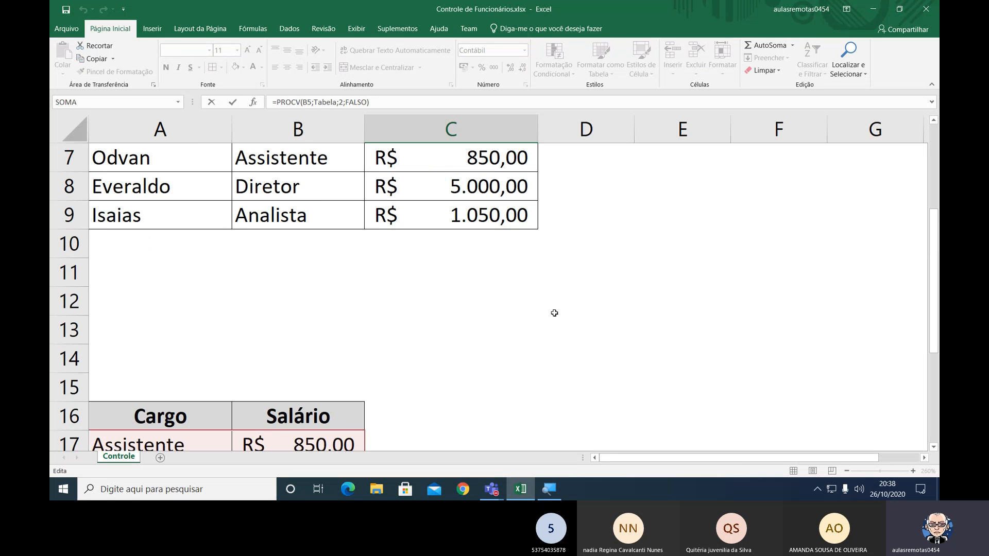
scroll(555, 313, down, 6)
scroll(554, 313, up, 4)
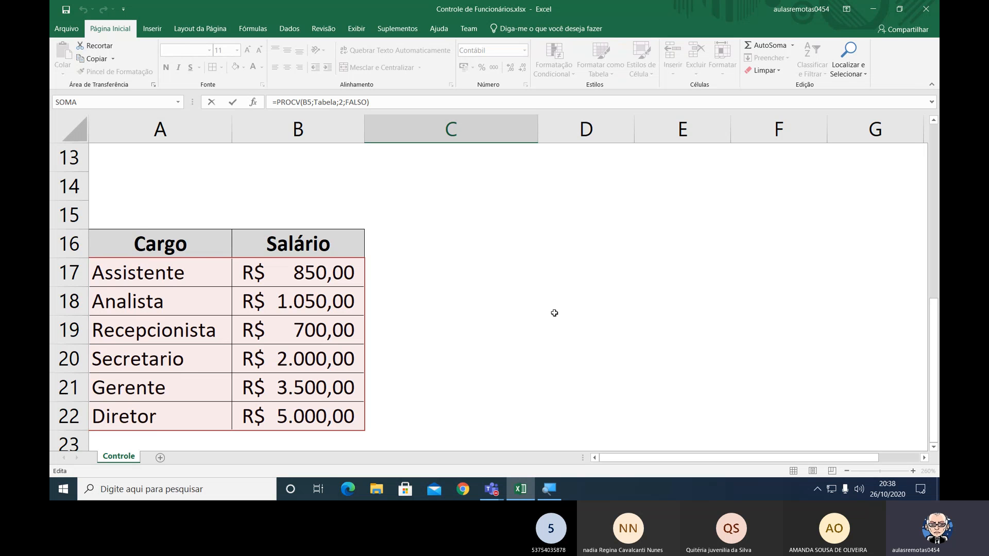
scroll(554, 313, up, 3)
scroll(555, 313, up, 1)
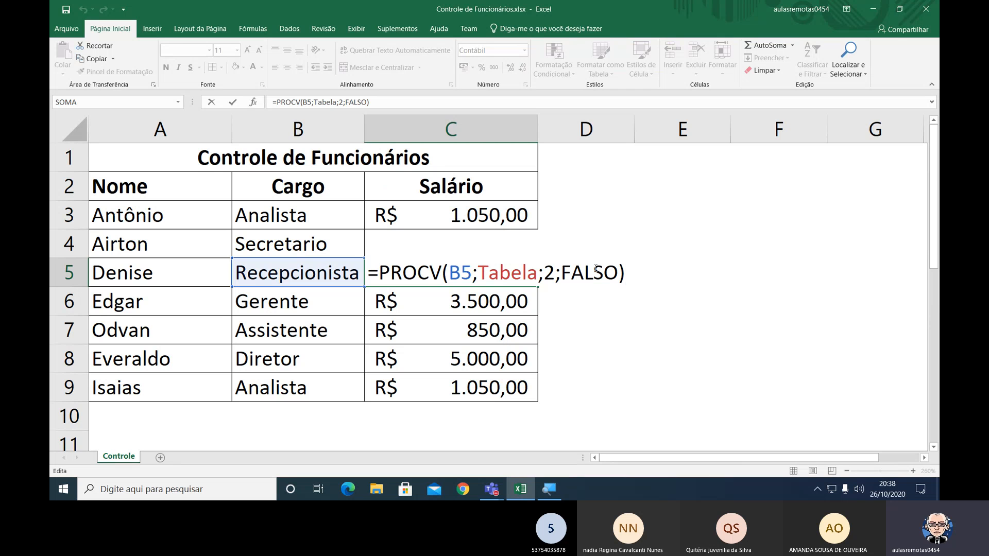
key(ctrl+Return)
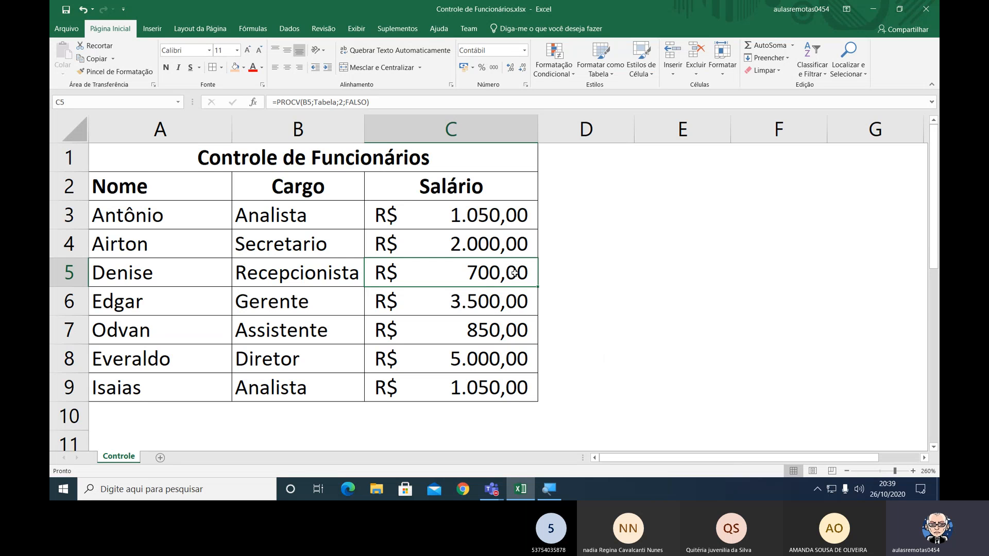
Check in the Name Manager which range Tabela refers to and compare it with the lookup table's rows.
scroll(514, 273, down, 1)
scroll(515, 273, down, 1)
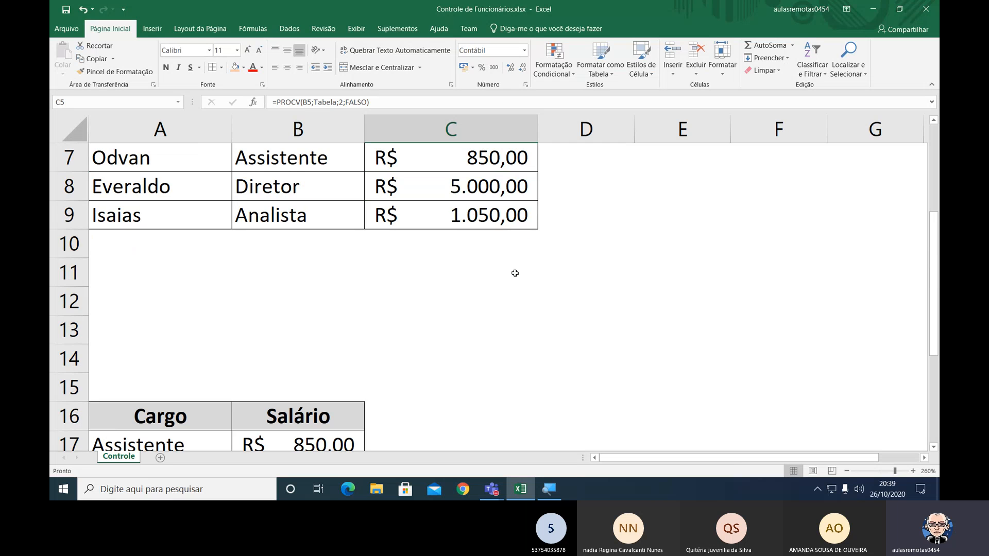
scroll(549, 297, down, 2)
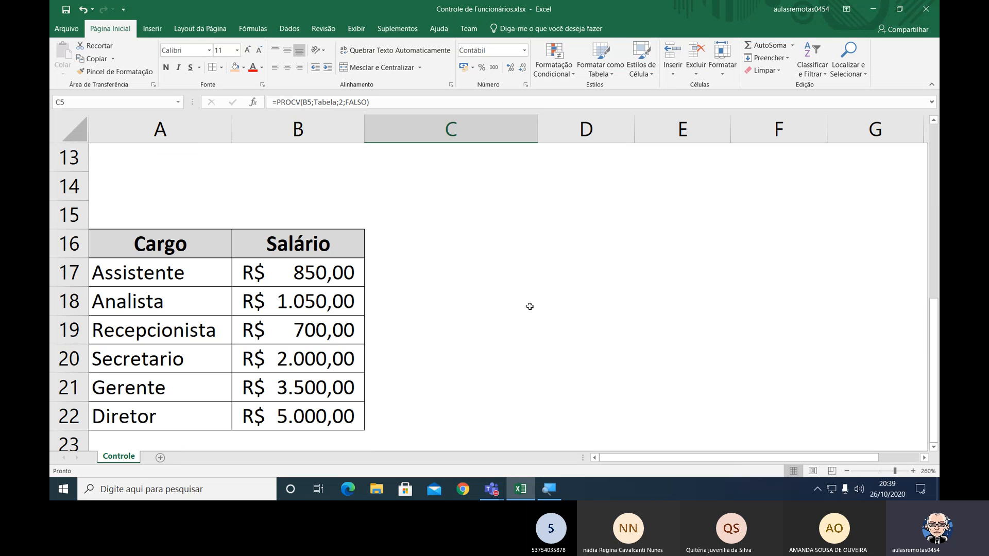
scroll(529, 307, up, 4)
key(ctrl+F3)
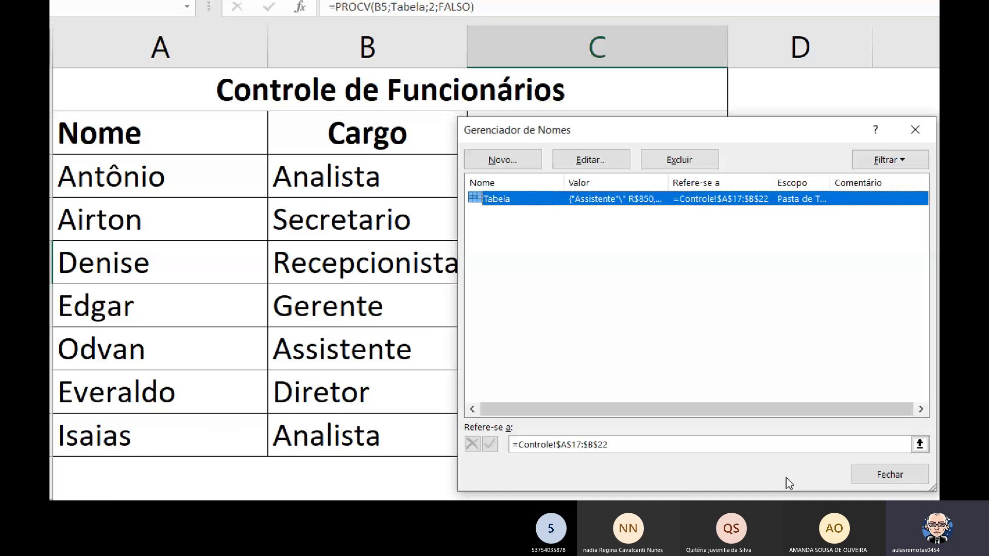
click(924, 473)
scroll(419, 395, down, 5)
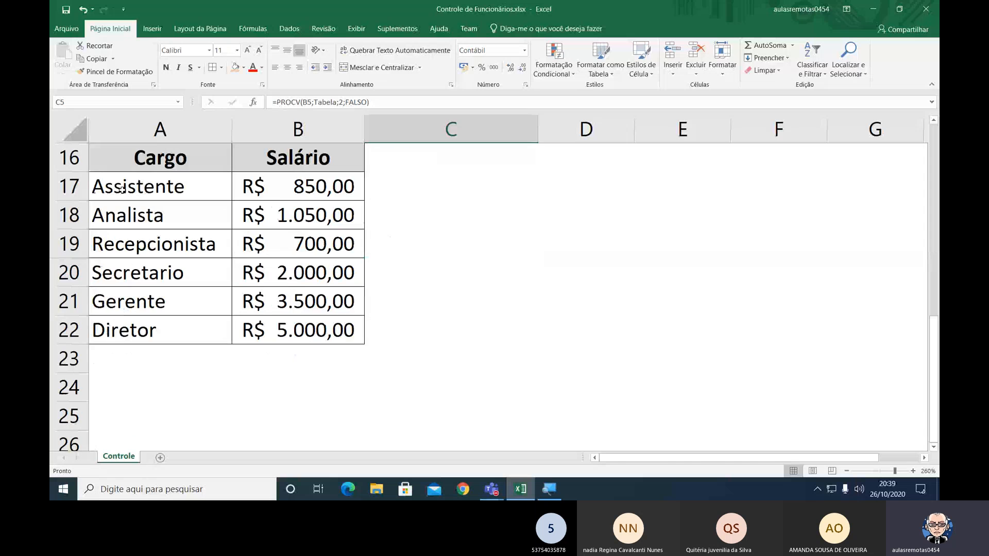
drag(210, 188, 249, 320)
click(439, 301)
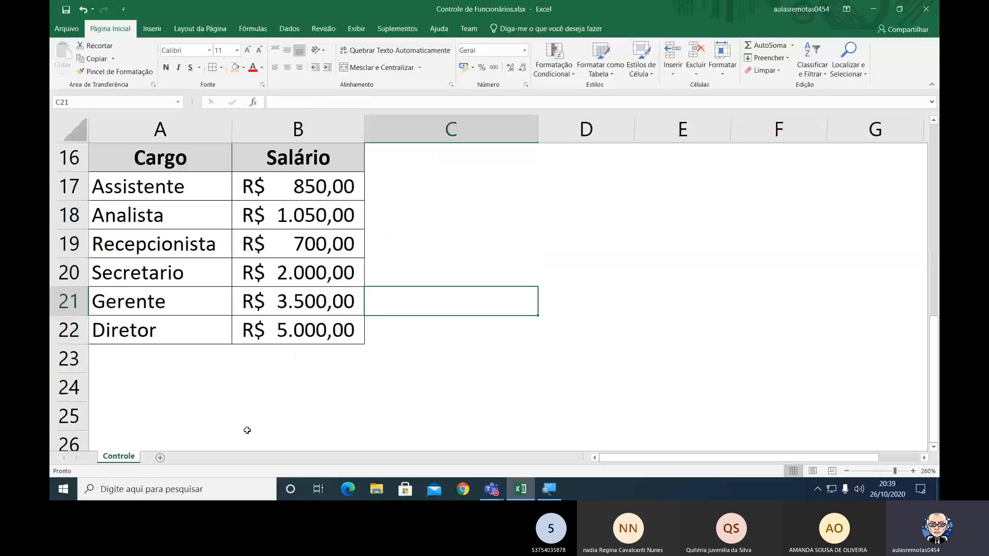
Start renaming the Controle sheet, entering Cargo-Salario as its name.
scroll(662, 350, up, 2)
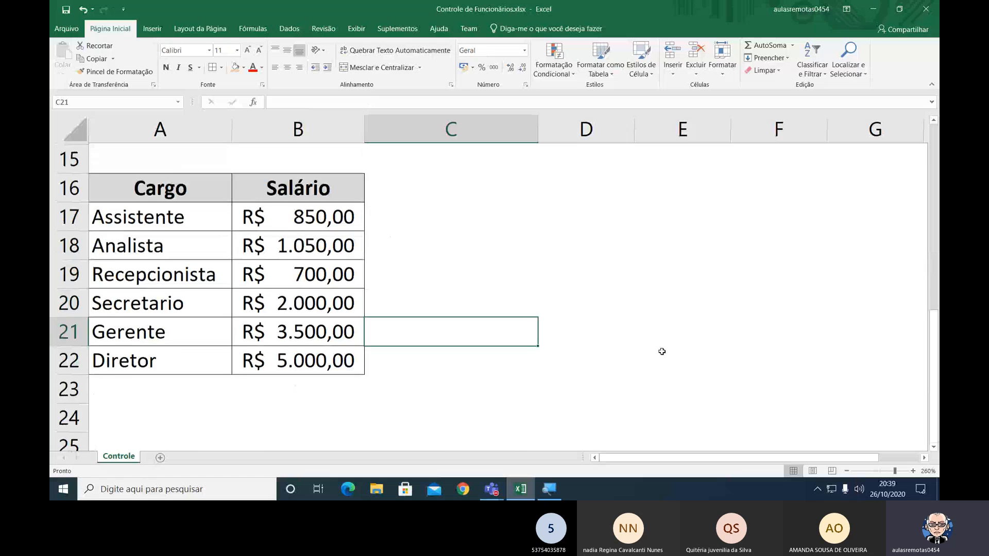
scroll(662, 351, down, 1)
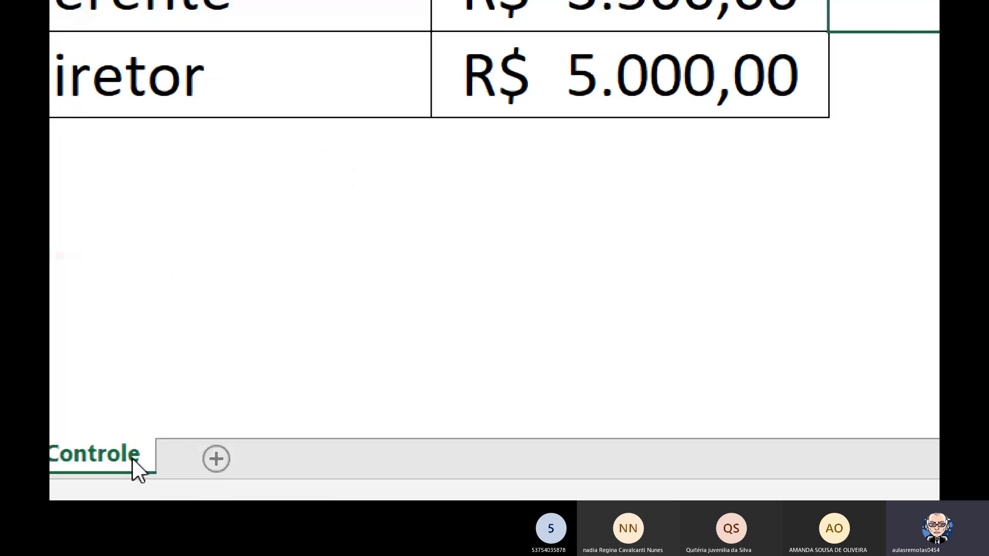
right_click(132, 455)
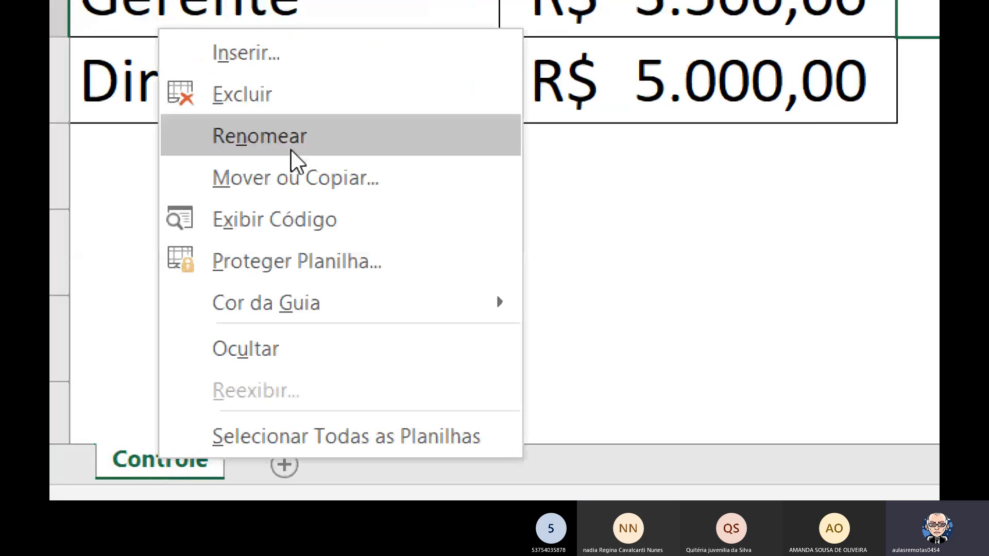
click(290, 137)
key(BackSpace)
text(Cargo)
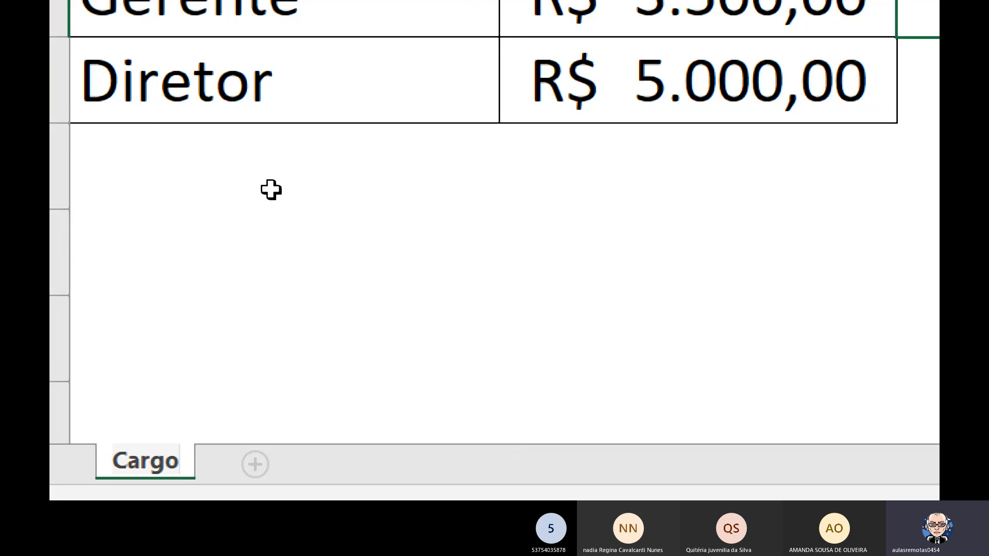
text(-Sal)
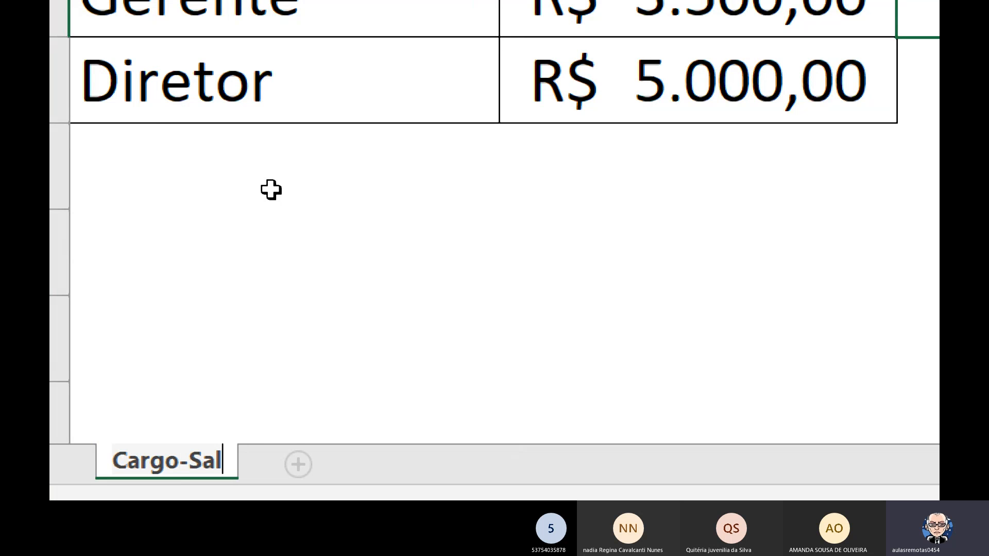
text(ario)
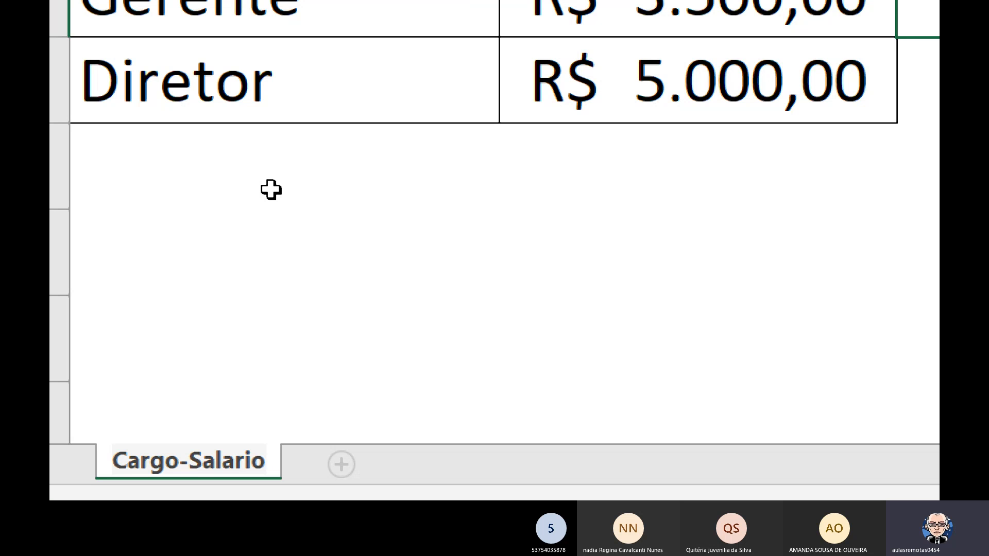
Change both capital initials in the sheet name to lowercase so it reads cargo-salario, and apply it.
key(Left)
key(Left)
key(Left)
key(Left)
key(Left)
key(Left)
key(Left)
key(Left)
key(Left)
key(Left)
key(Left)
key(Left)
key(Left)
key(Delete)
text(c)
key(Right)
key(Right)
key(Right)
key(Right)
key(Right)
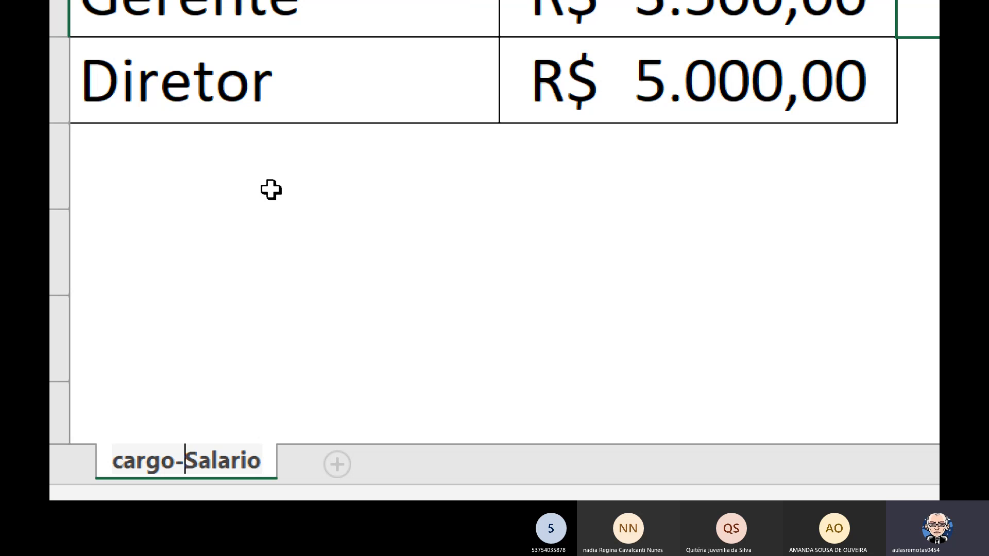
key(shift+Right)
text(s)
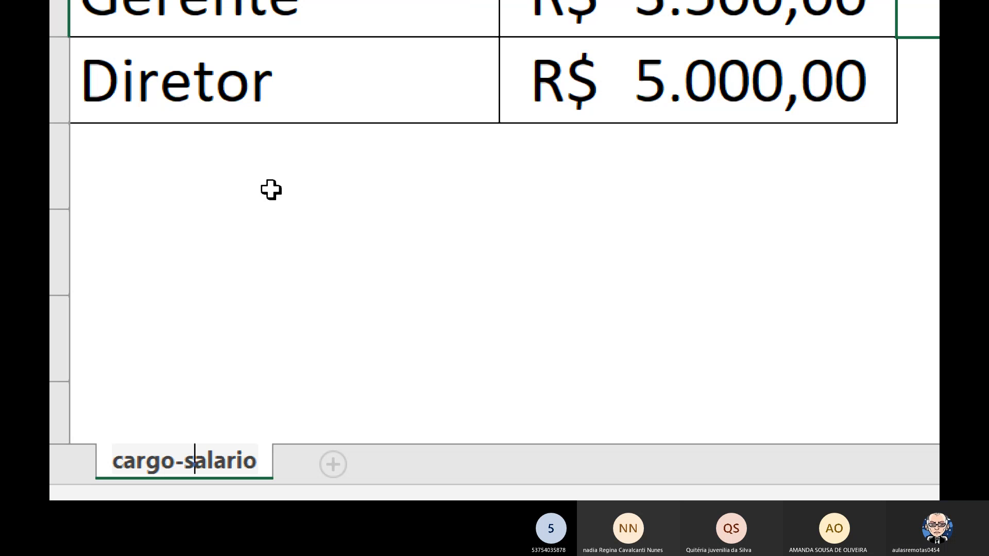
key(Left)
key(Left)
key(Left)
key(Left)
key(Left)
key(Left)
key(Left)
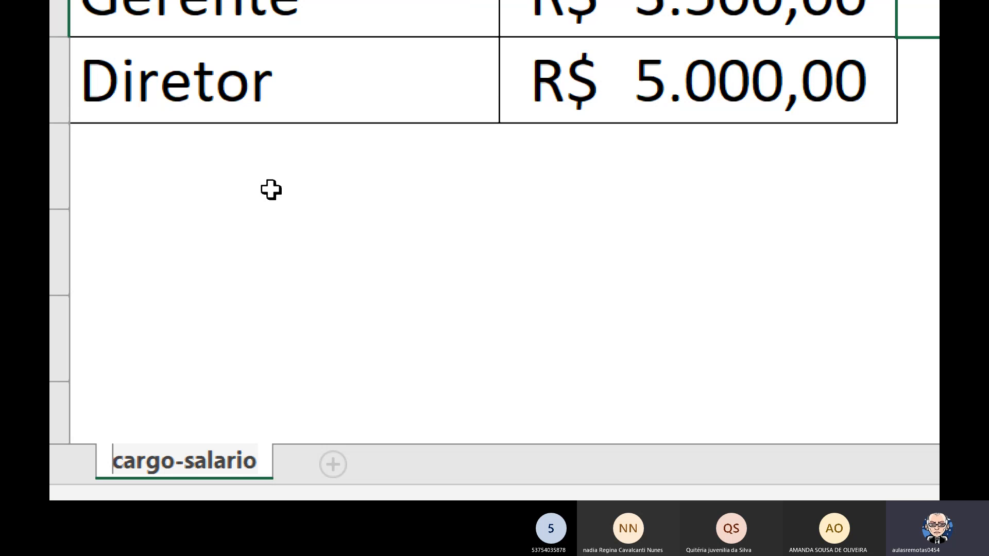
key(Return)
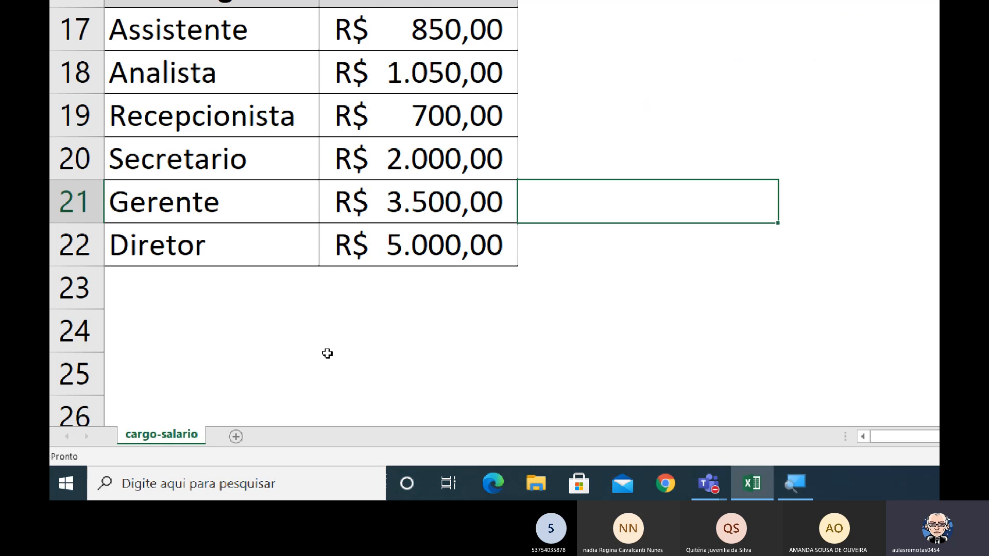
Set the Recepcionista salary in B19 of the lookup table to 850.
click(420, 116)
key(F2)
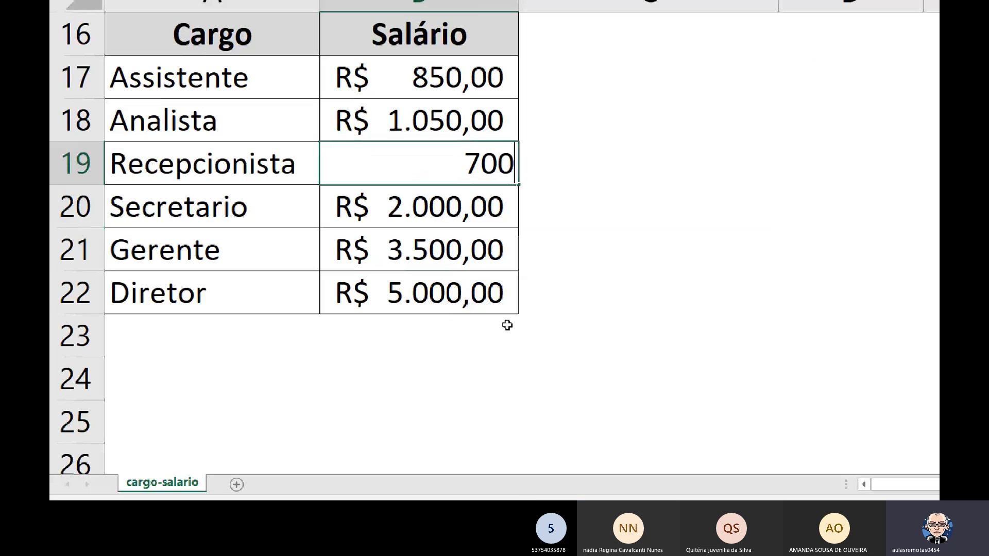
key(BackSpace)
key(BackSpace)
key(BackSpace)
text(850)
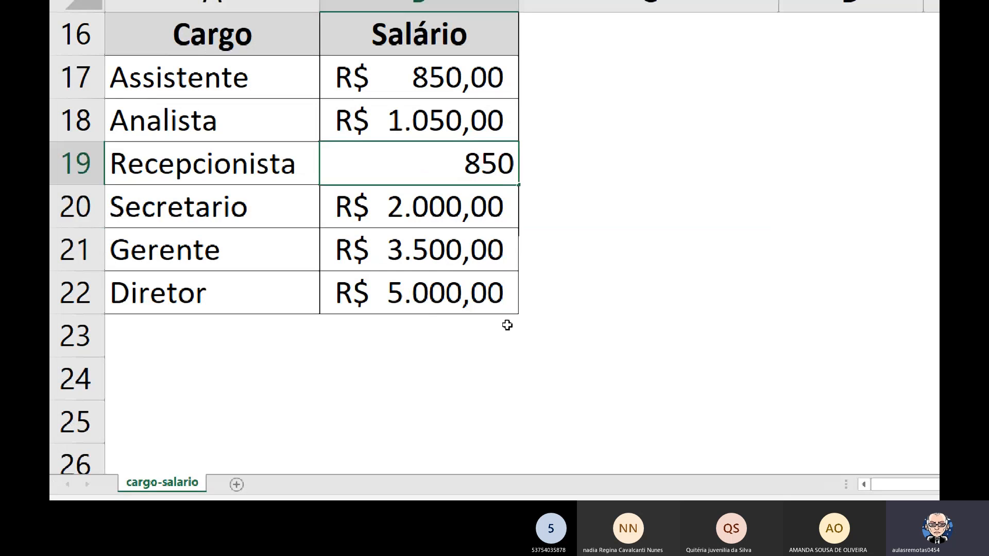
key(Return)
Set the Assistente salary in B17 of the lookup table to 1040.
key(Up)
key(Up)
key(Up)
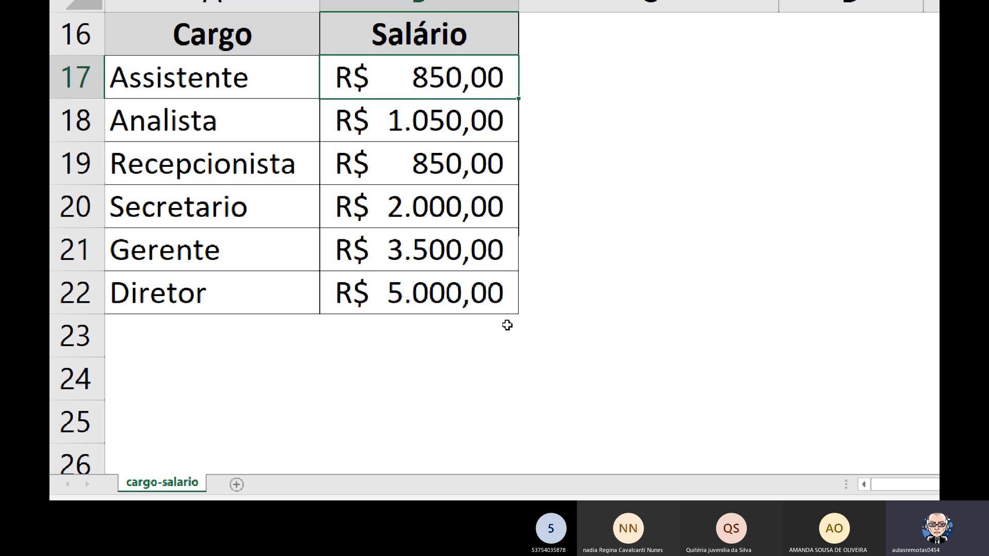
text(1040)
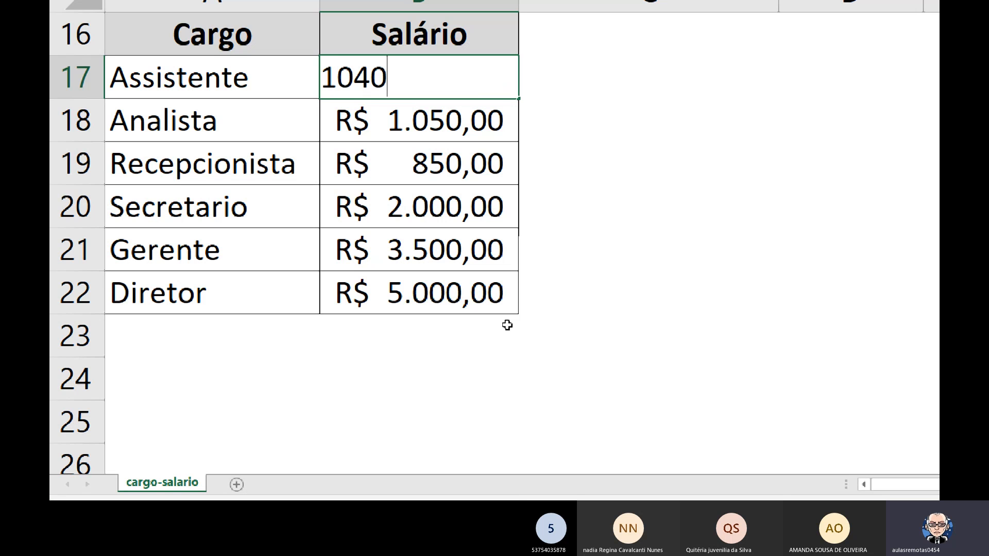
key(Return)
key(Up)
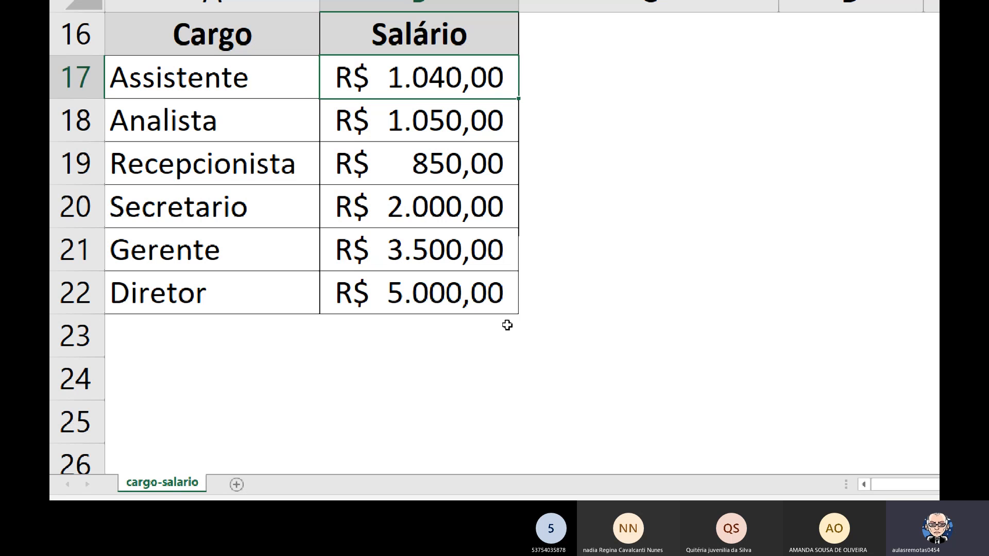
Check the looked-up salaries in the Controle de Funcionários table, including C5:C7 and the first employee's Cargo and Salário cells.
key(Down)
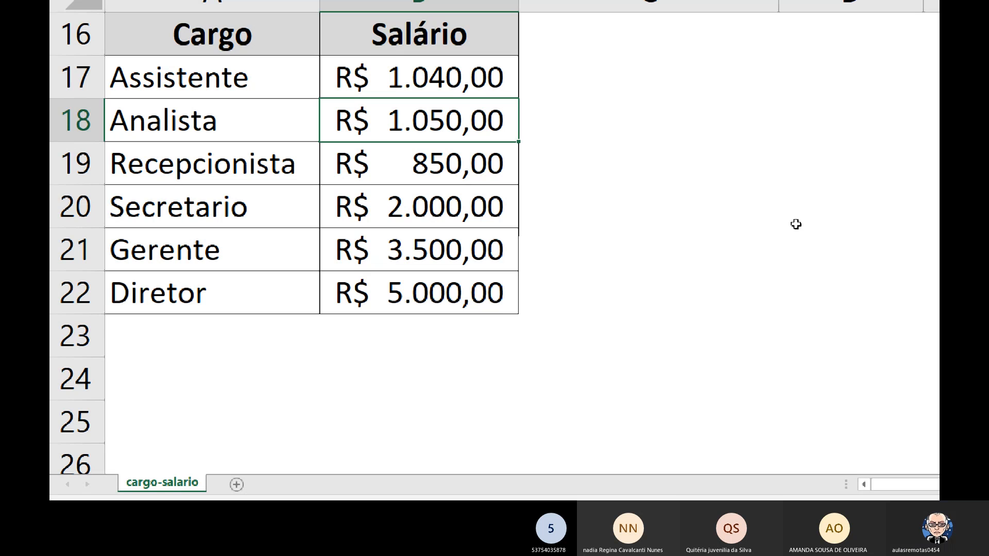
scroll(795, 224, up, 4)
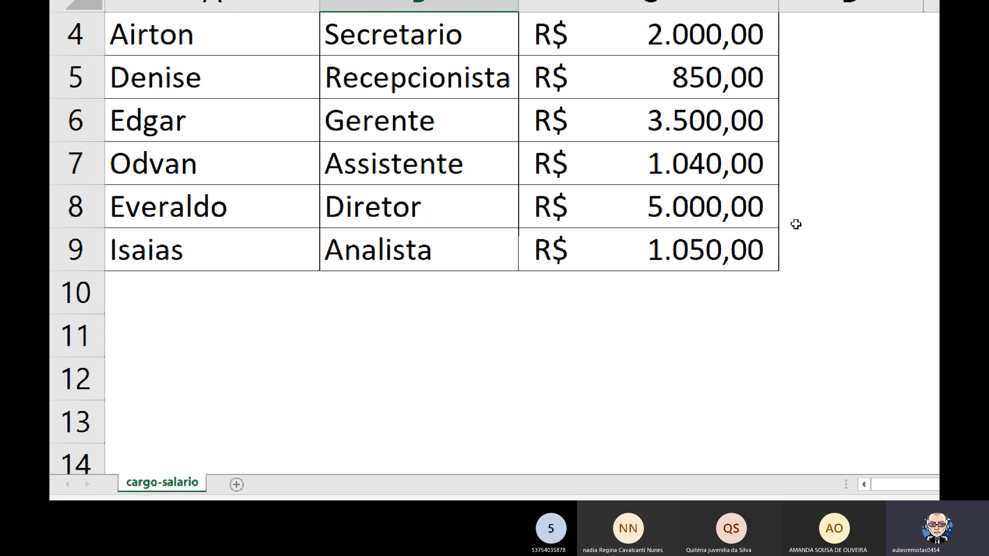
scroll(796, 225, up, 1)
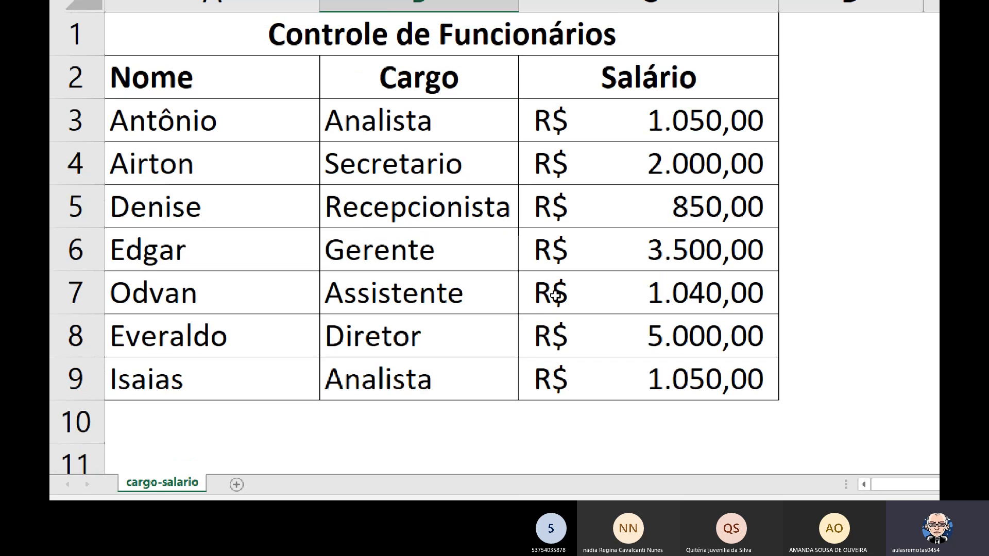
drag(774, 291, 723, 211)
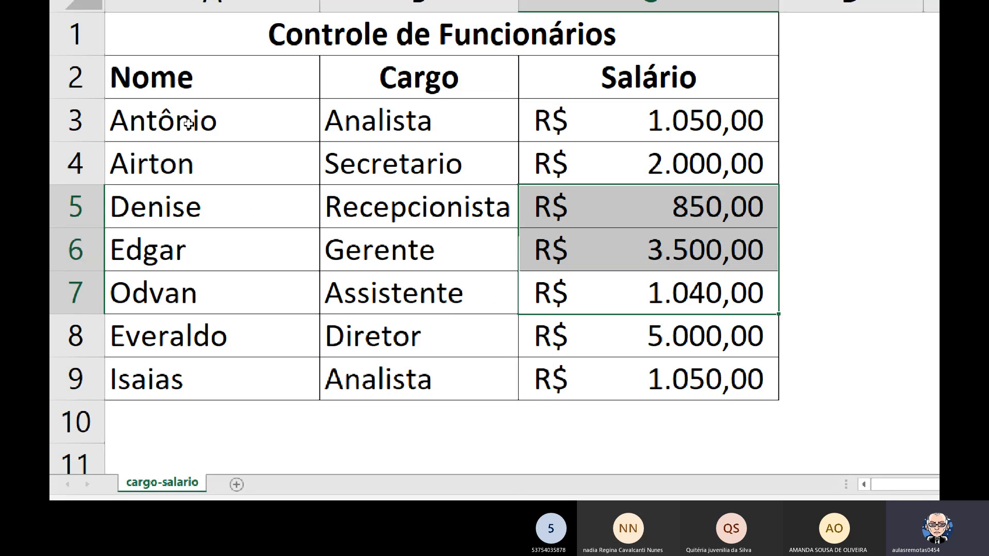
drag(188, 122, 669, 122)
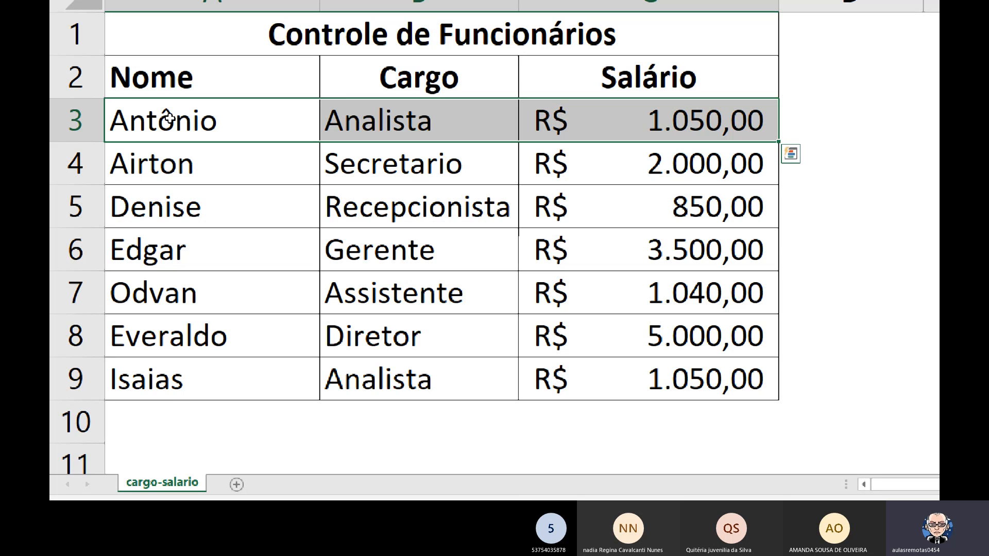
click(428, 127)
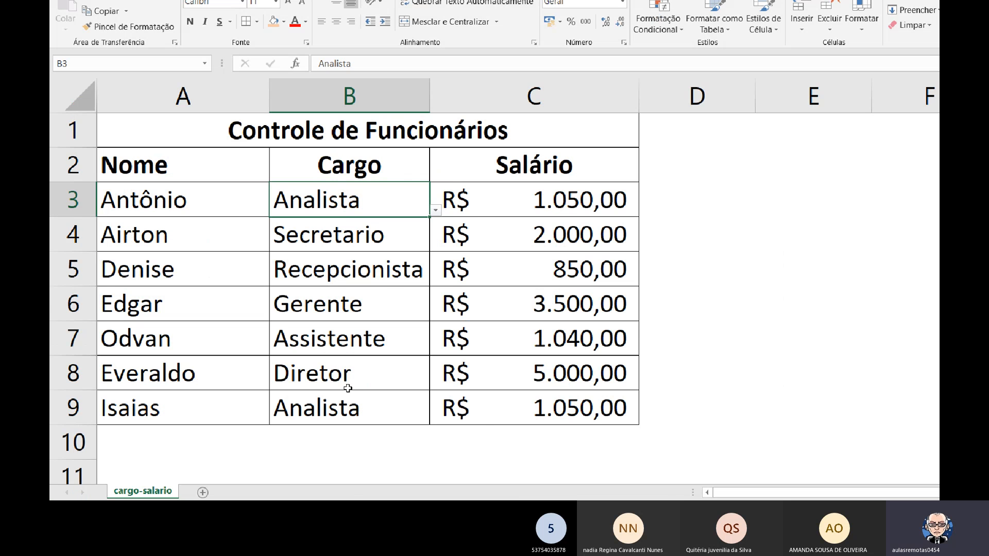
key(Right)
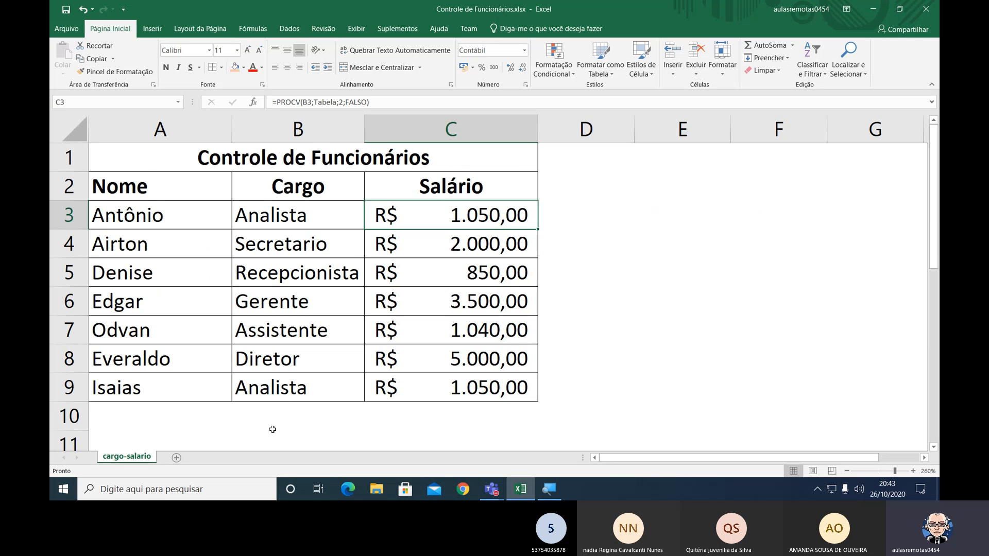
Insert a blank row above the Recepcionista row in the Cargo and Salário lookup table.
scroll(273, 429, down, 2)
scroll(273, 429, down, 1)
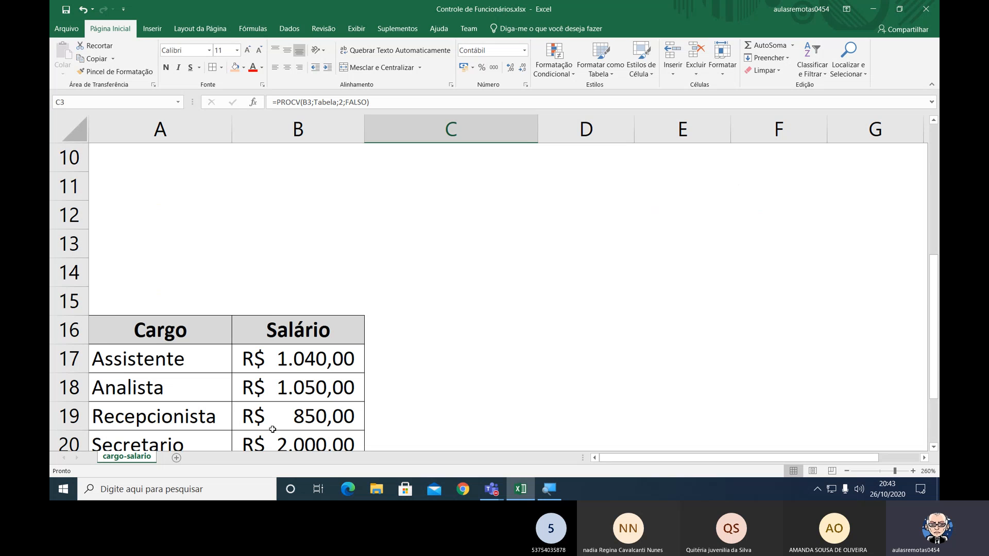
scroll(273, 429, down, 2)
scroll(226, 400, up, 1)
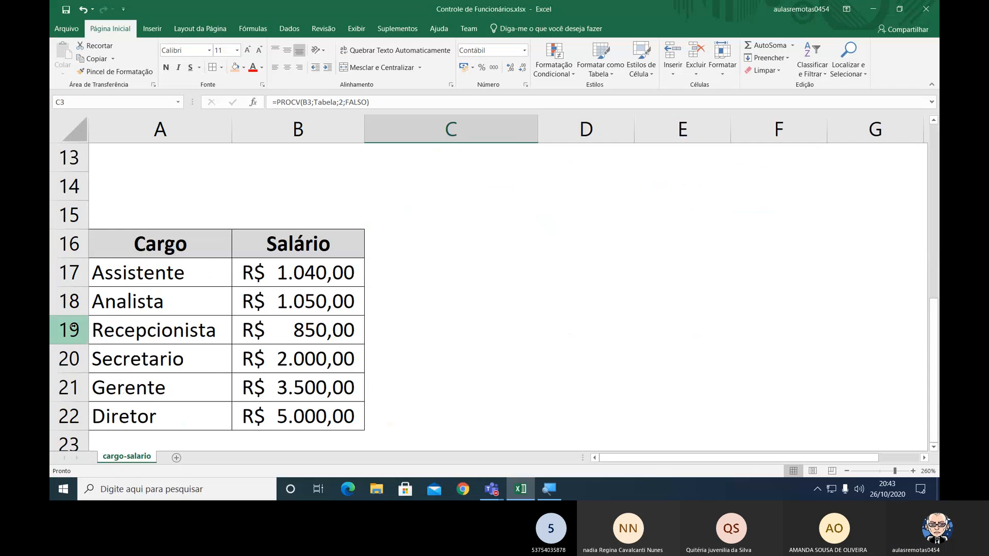
right_click(72, 328)
click(122, 235)
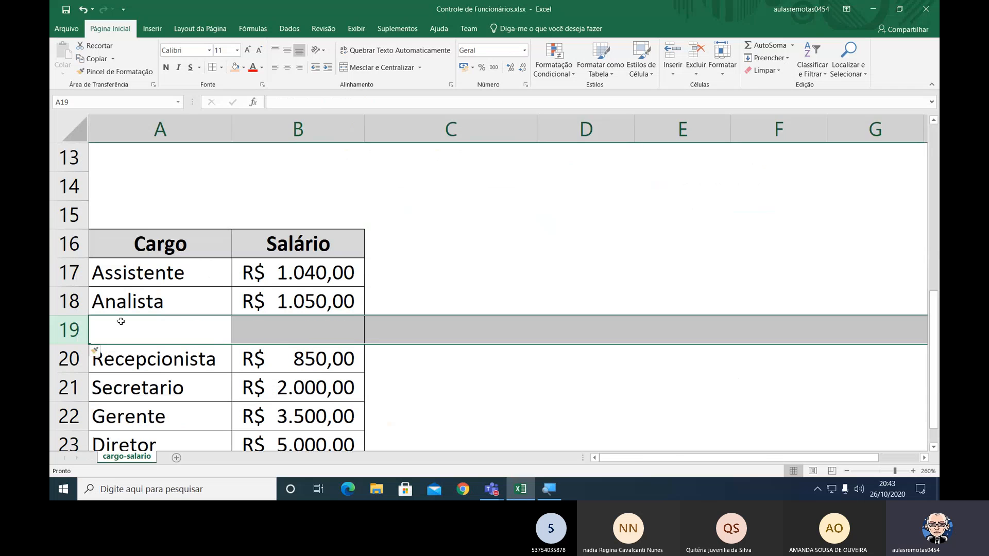
Enter the job title Analista Junior in A19 of the new lookup table row.
click(183, 325)
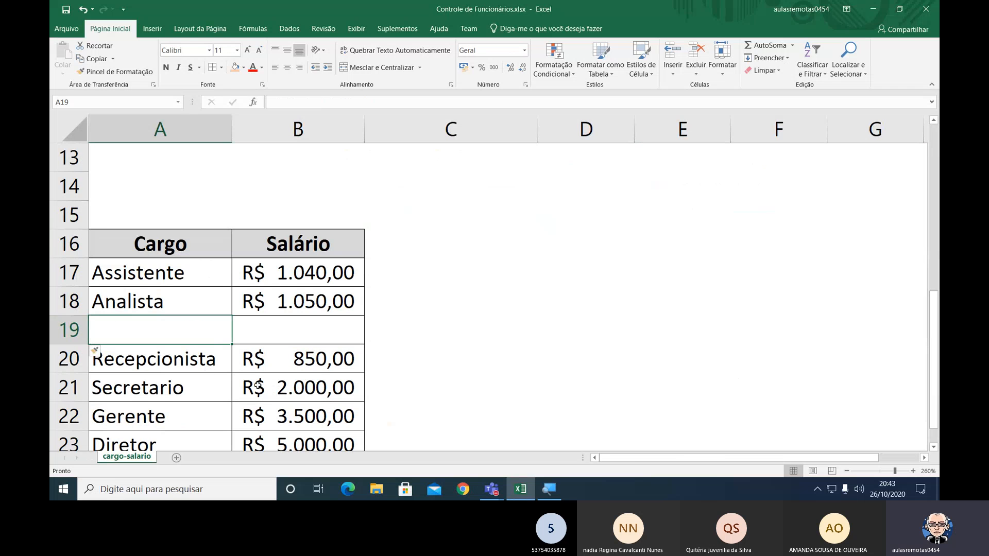
text(Analista )
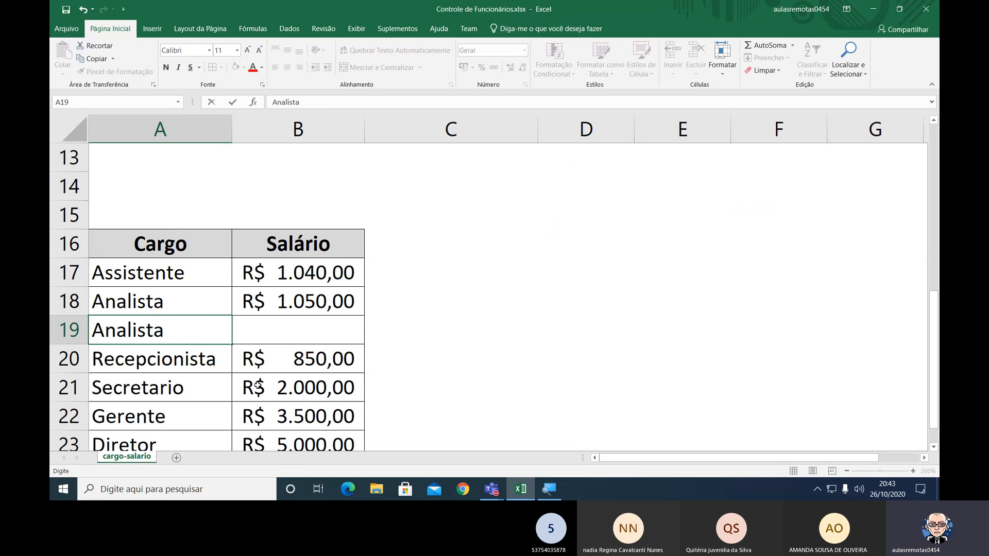
text(Junior)
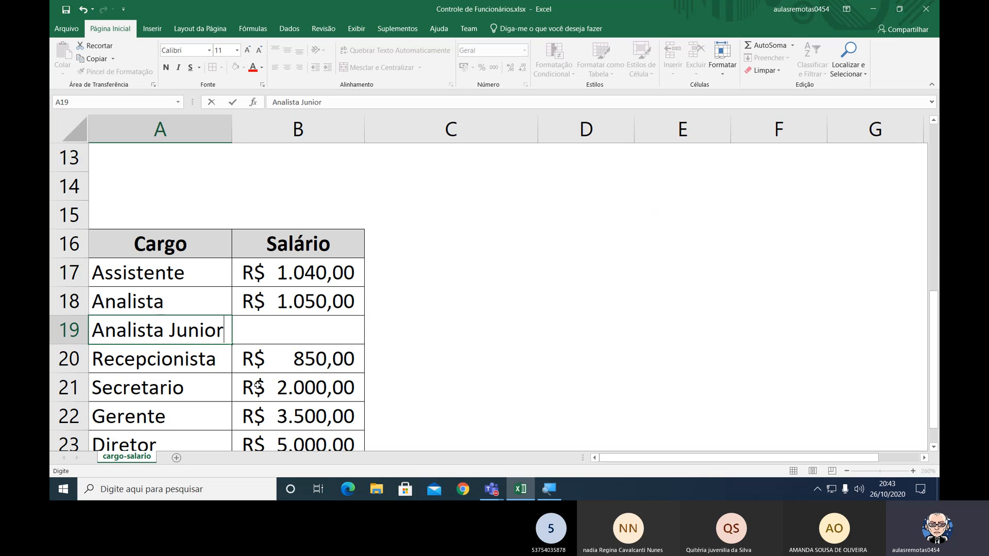
key(Return)
Set the Analista Junior salary in B19 to 1250.
key(Up)
key(Up)
key(Right)
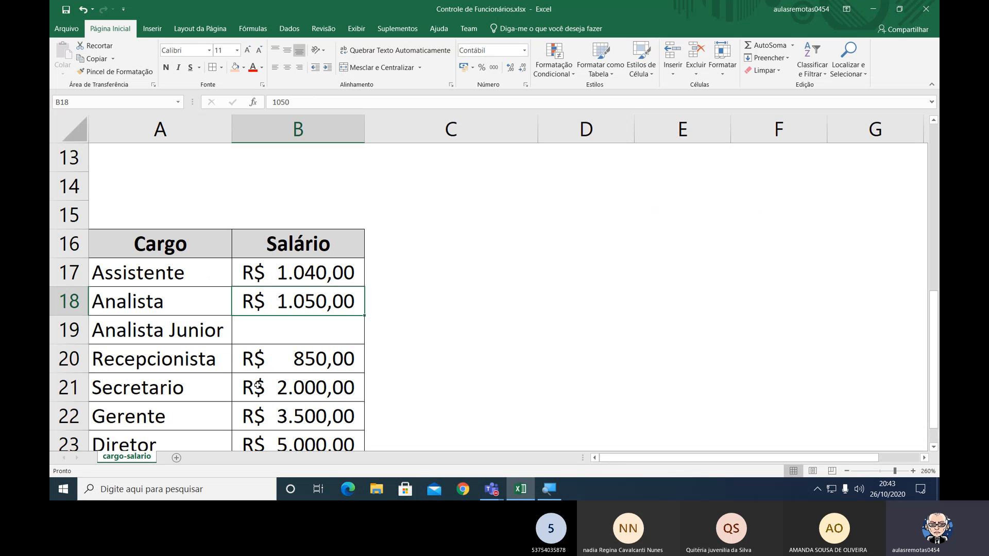
key(Down)
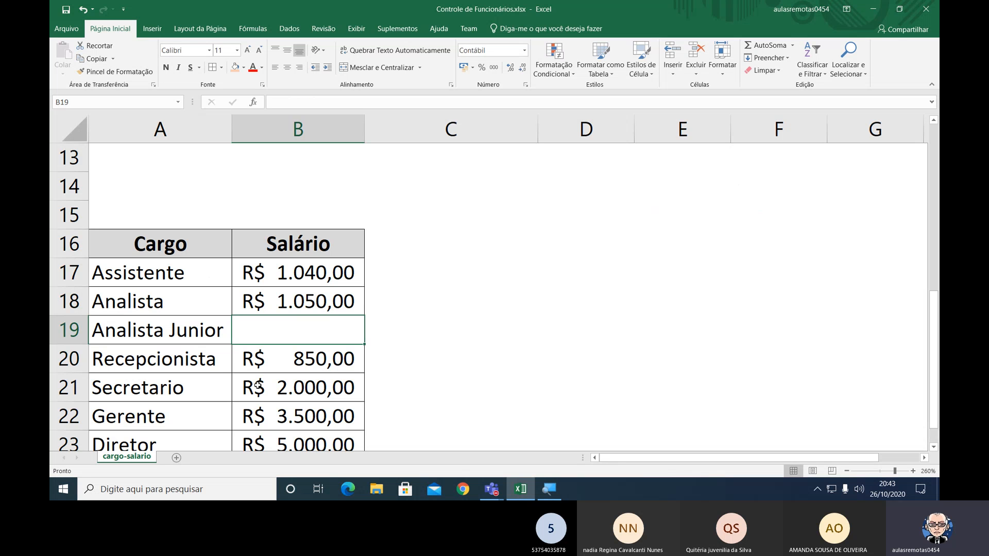
text(1250)
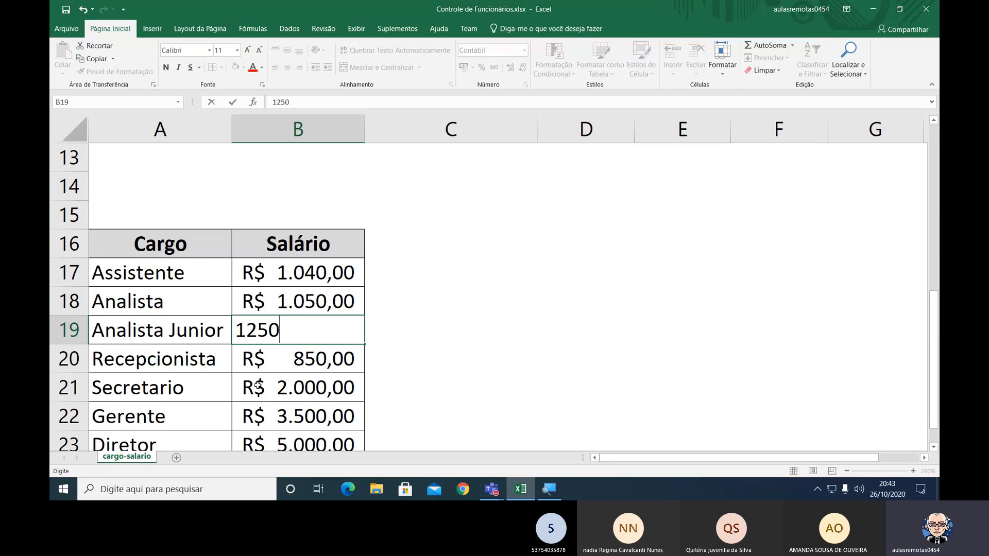
key(ctrl+Return)
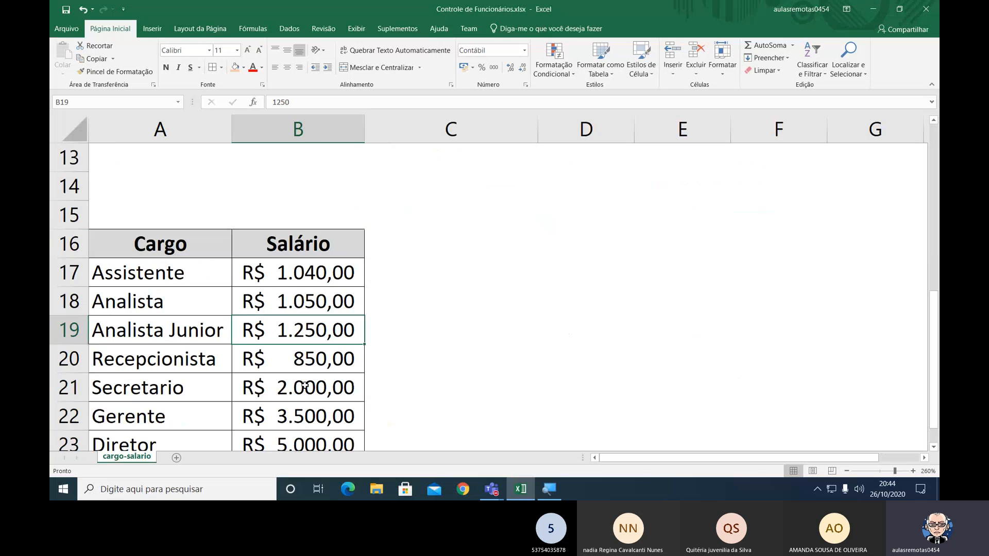
Set the first employee's Cargo in B3 to Analista Junior from its list.
scroll(305, 386, up, 4)
scroll(304, 386, up, 1)
click(344, 214)
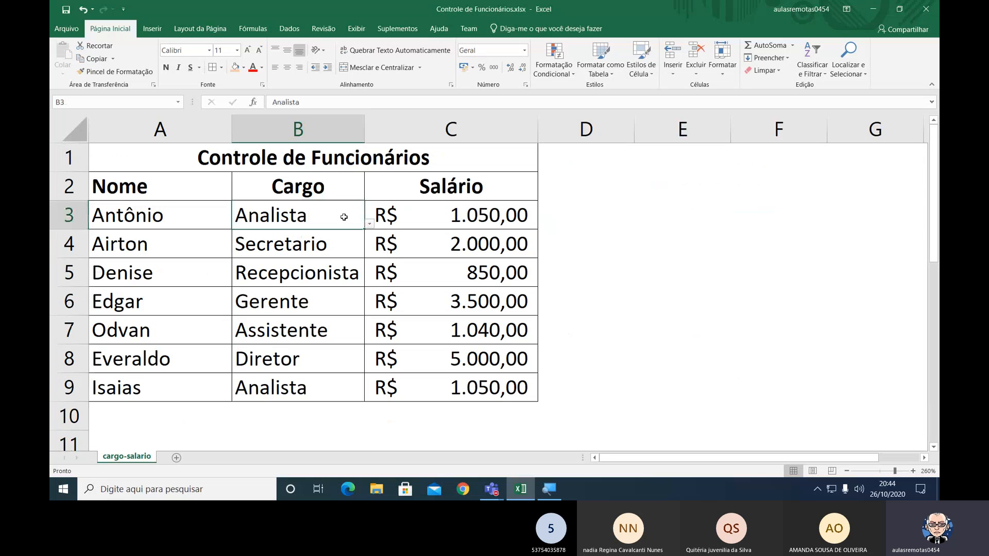
click(369, 223)
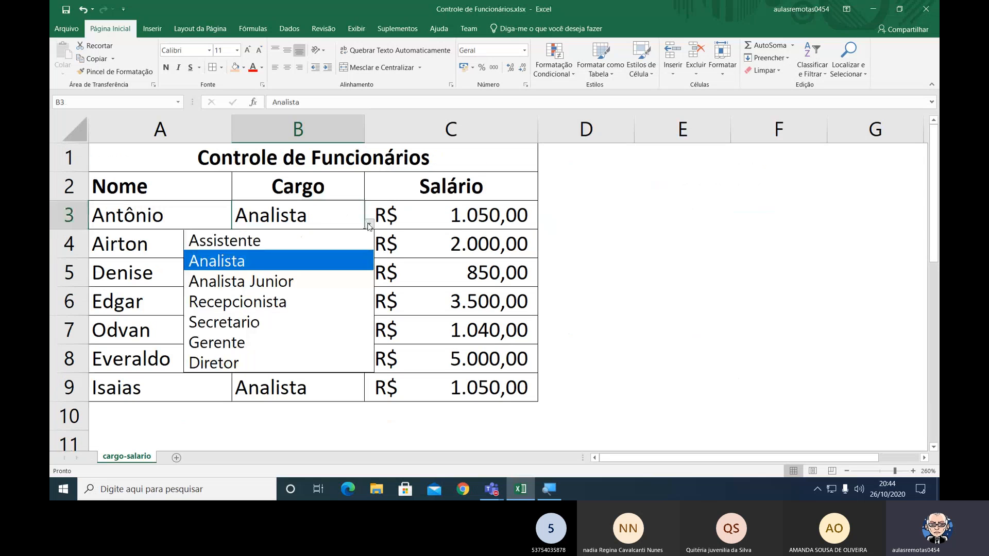
click(290, 282)
click(580, 213)
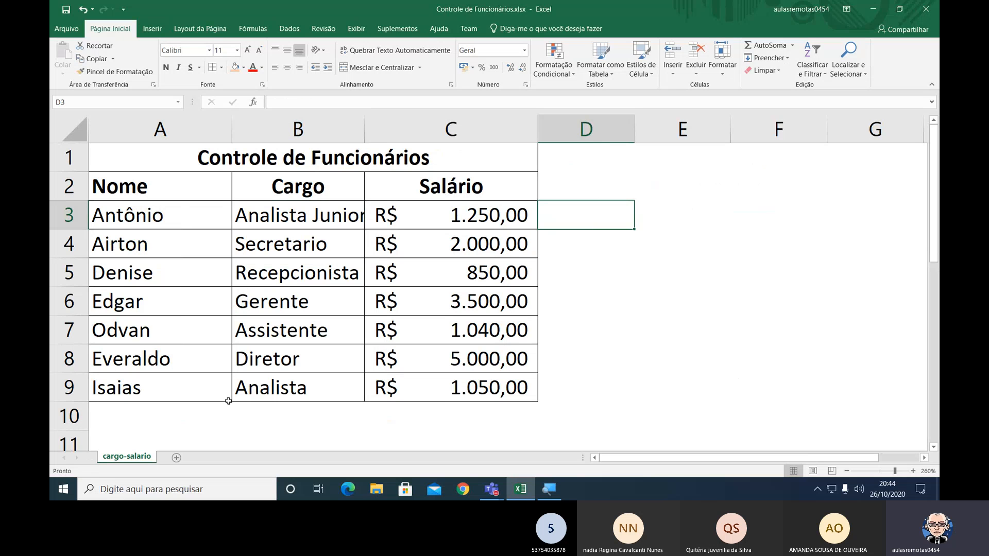
Widen column B so the Analista Junior entry in B3 fits inside its cell.
drag(100, 389, 442, 393)
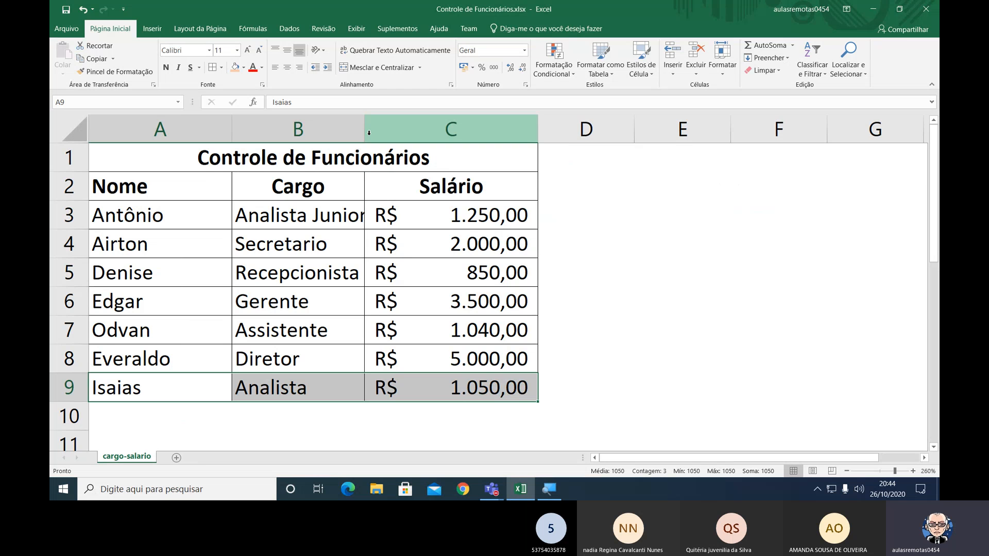
drag(365, 133, 372, 133)
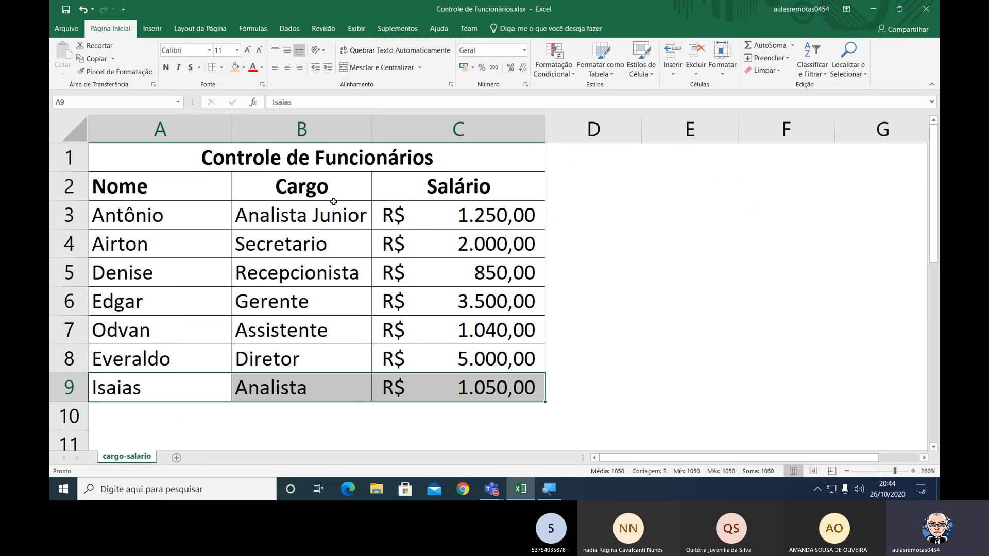
click(299, 214)
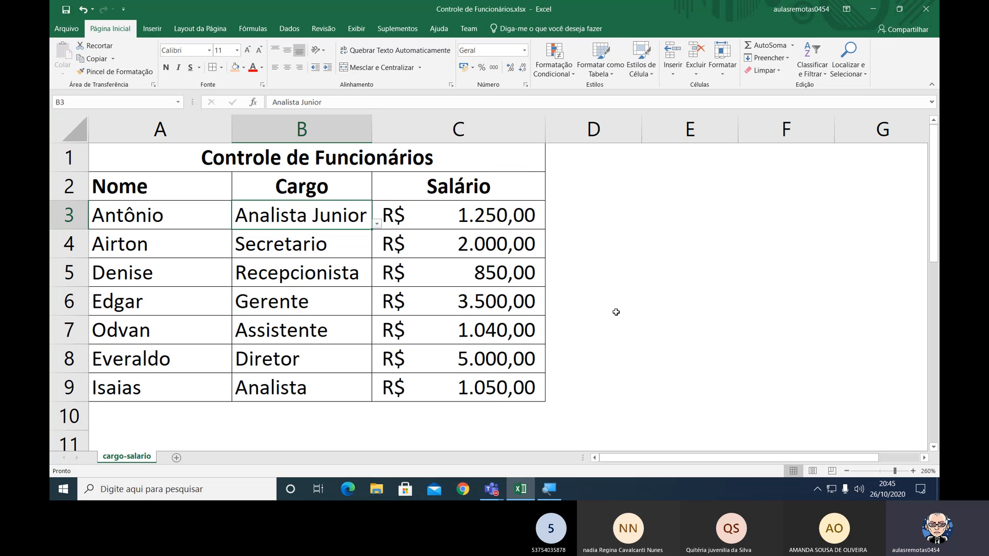
Inspect the inserted Analista Junior row and select the lookup range A17:B23 to check its range name.
scroll(272, 415, down, 2)
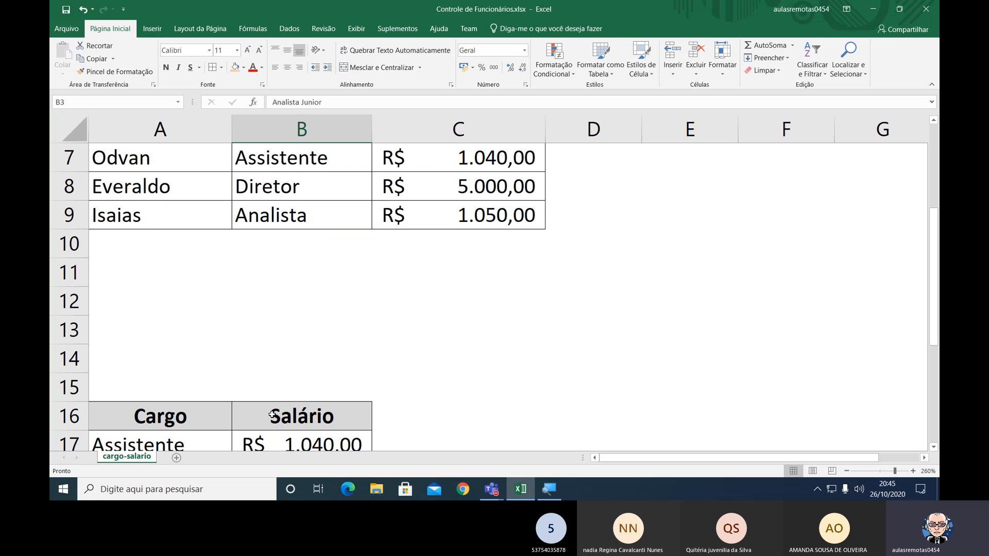
scroll(272, 415, down, 3)
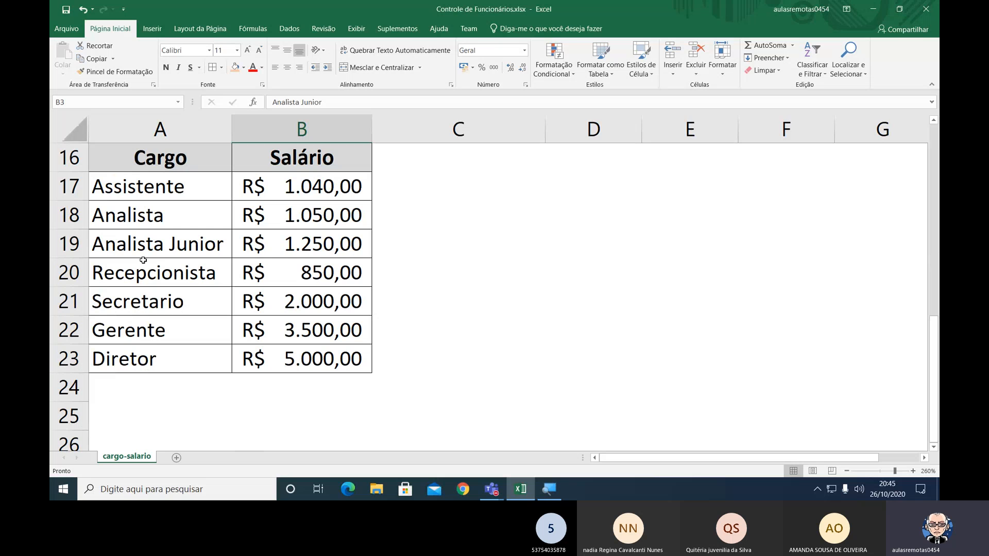
click(73, 240)
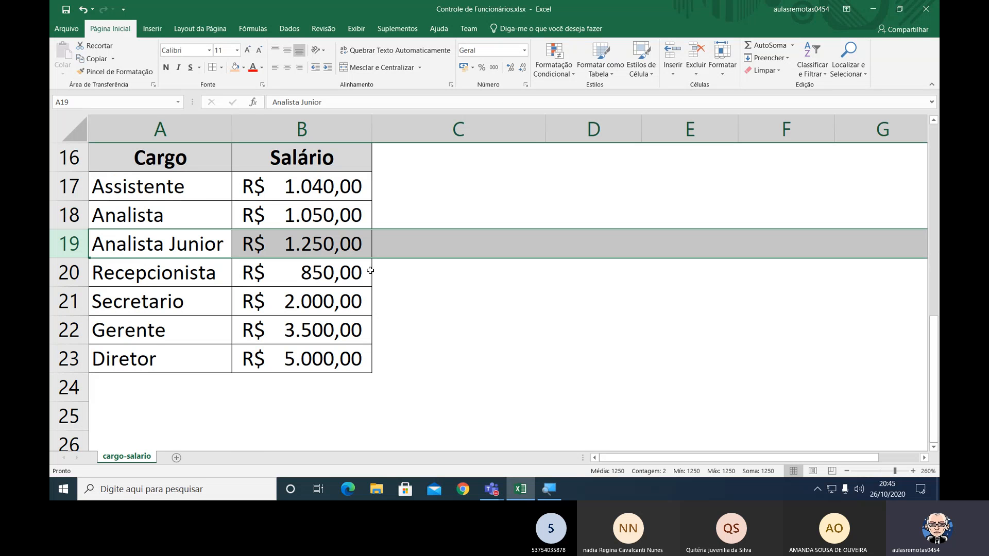
click(453, 246)
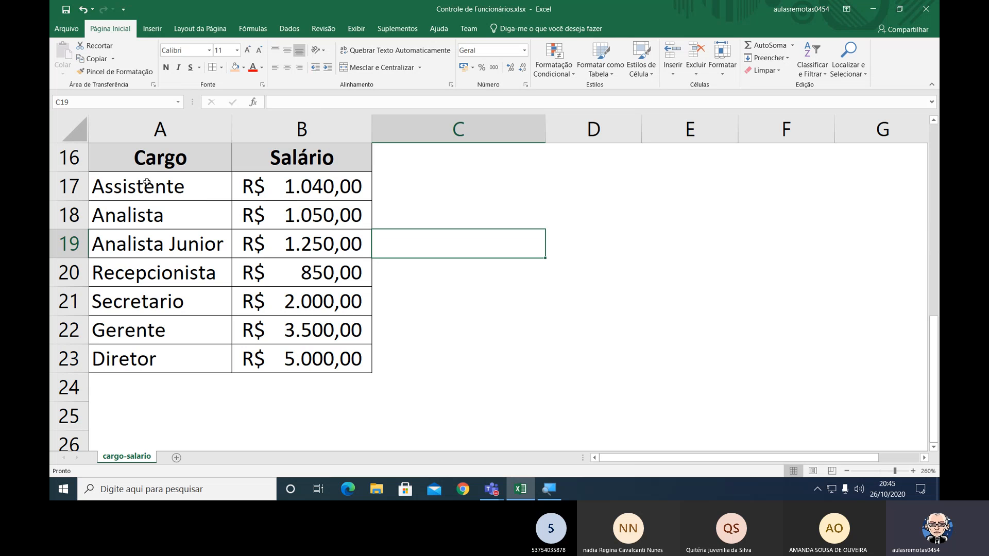
drag(147, 183, 287, 350)
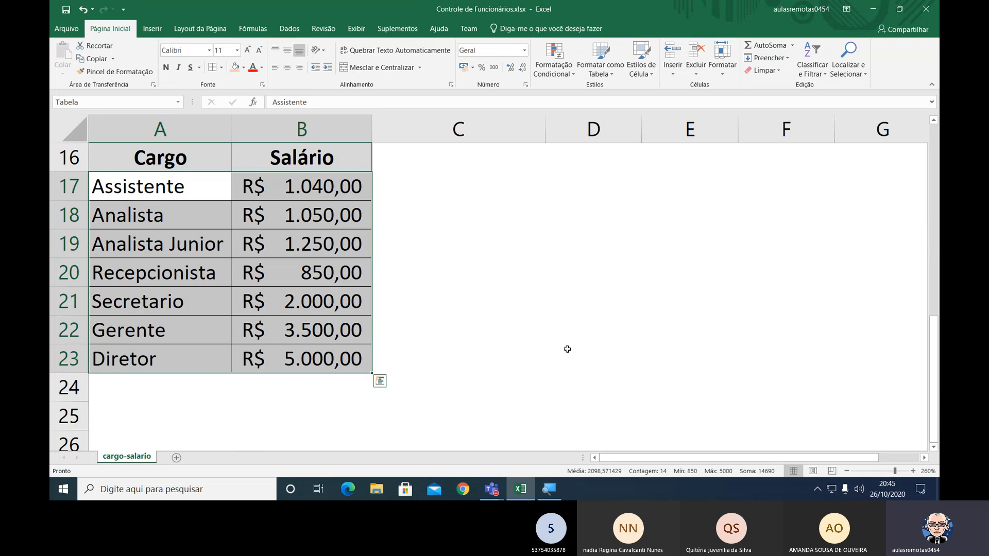
key(ctrl)
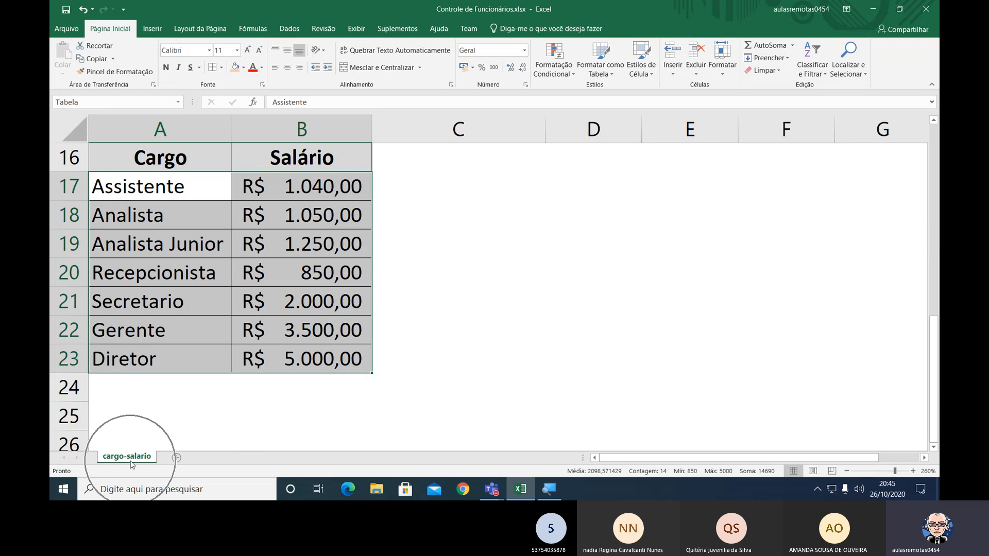
key(ctrl+q)
key(ctrl)
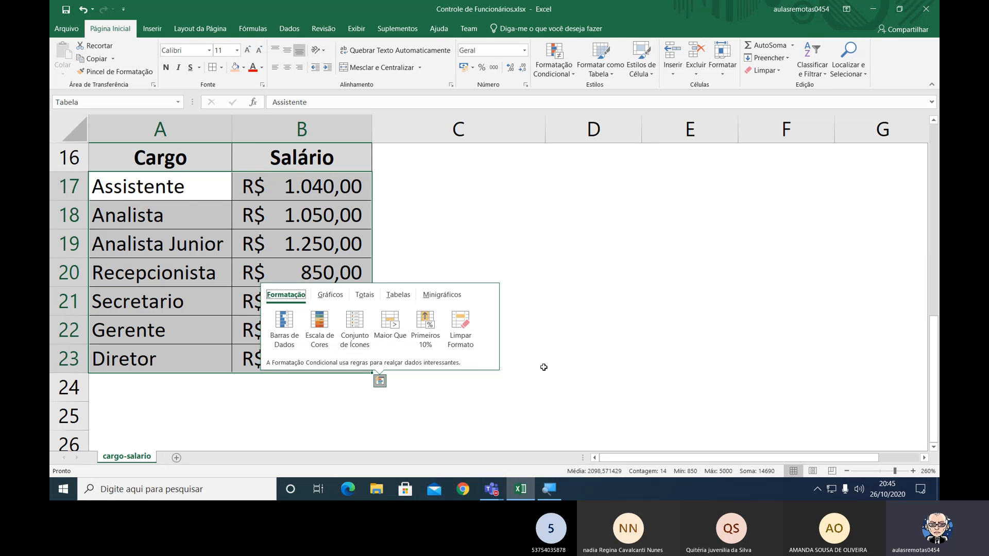
click(208, 184)
Select A17:B23 and check in the Name Manager which cells the name Tabela refers to.
drag(207, 184, 360, 361)
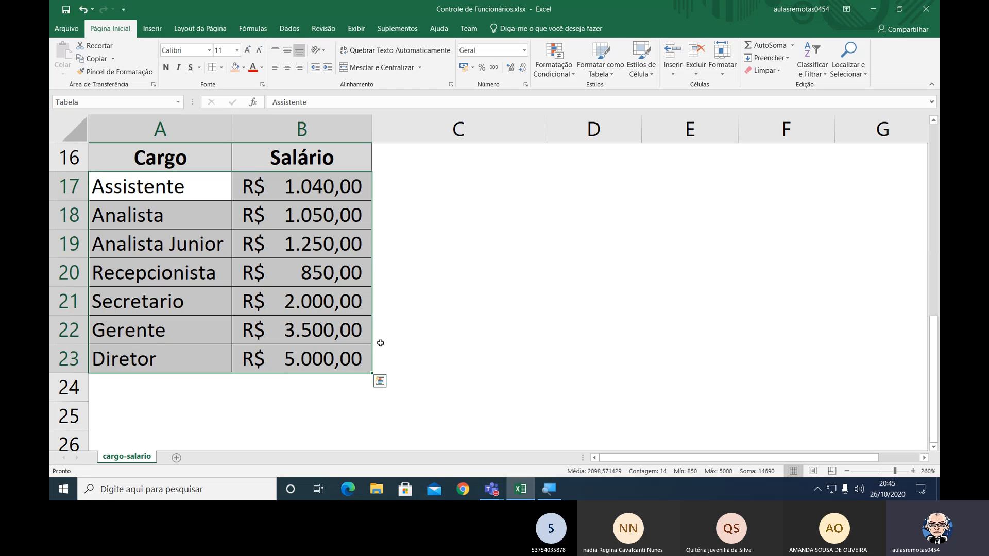
key(ctrl+F3)
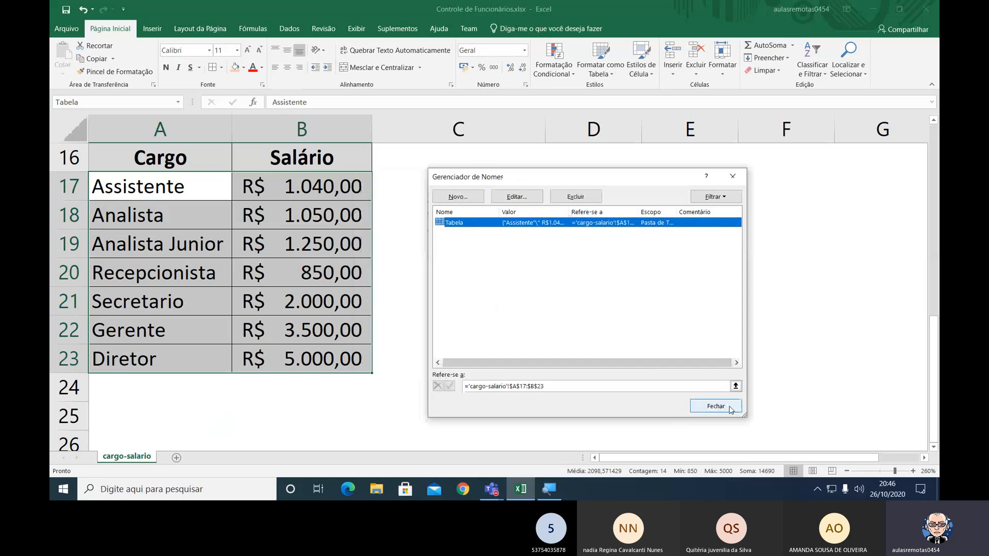
click(750, 397)
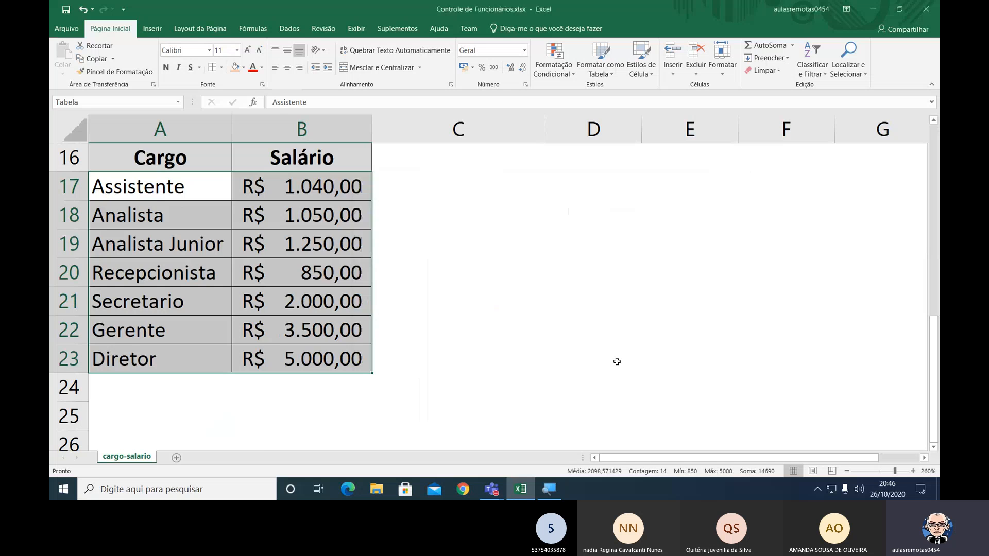
Widen column B slightly more to leave extra room around the Cargo entries.
click(617, 362)
scroll(617, 361, up, 2)
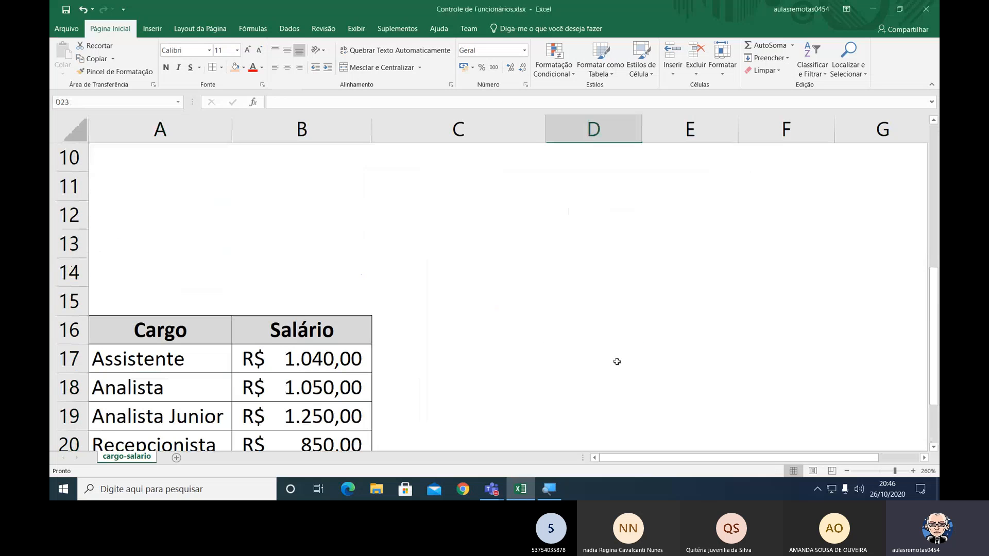
scroll(617, 362, up, 3)
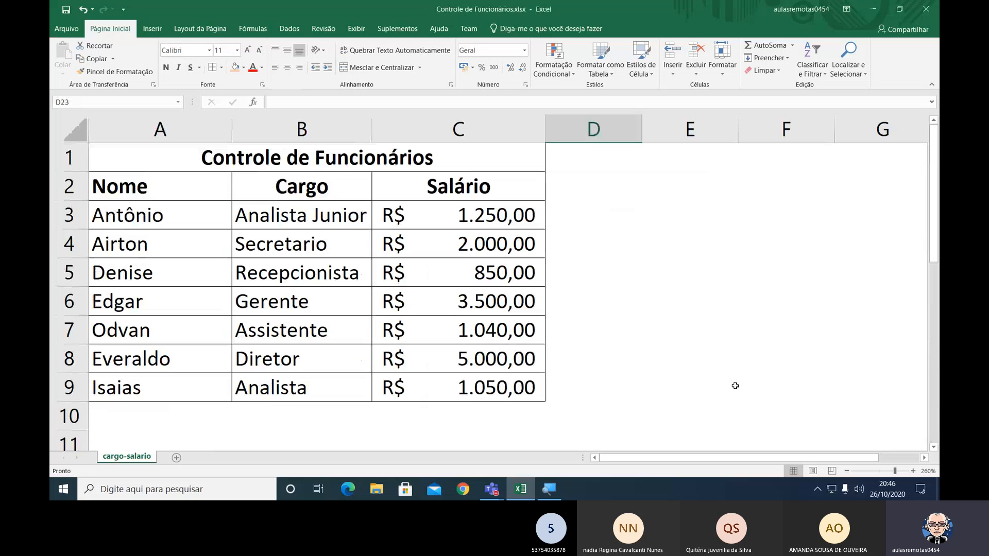
click(846, 472)
click(846, 471)
click(846, 472)
click(846, 471)
click(846, 471)
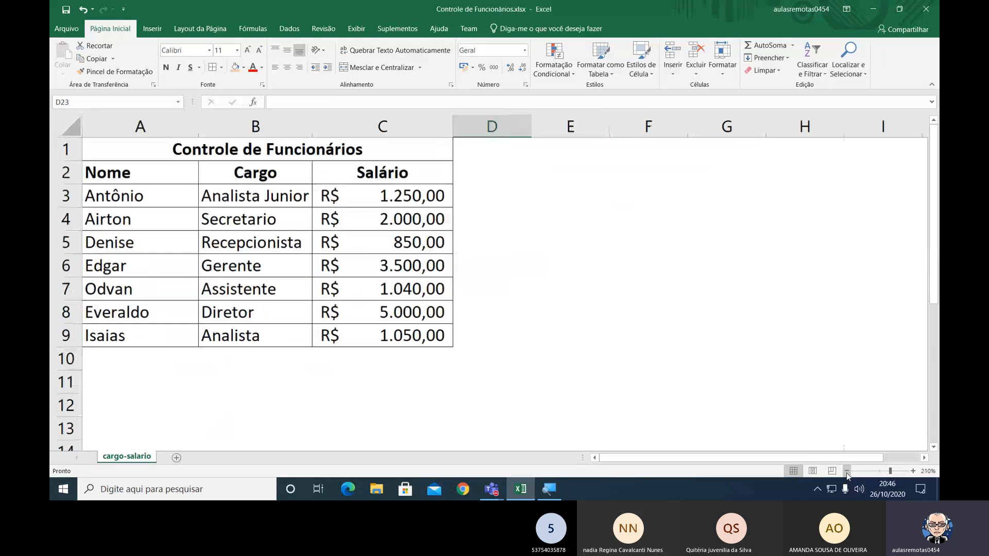
click(846, 471)
click(846, 471)
click(846, 471)
click(846, 471)
click(847, 471)
click(846, 471)
click(846, 471)
click(846, 471)
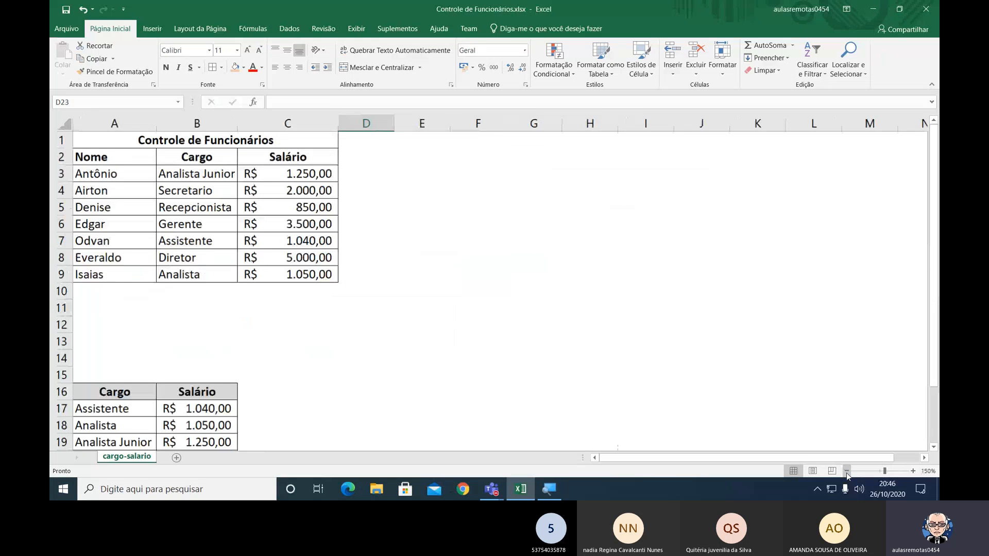
click(846, 472)
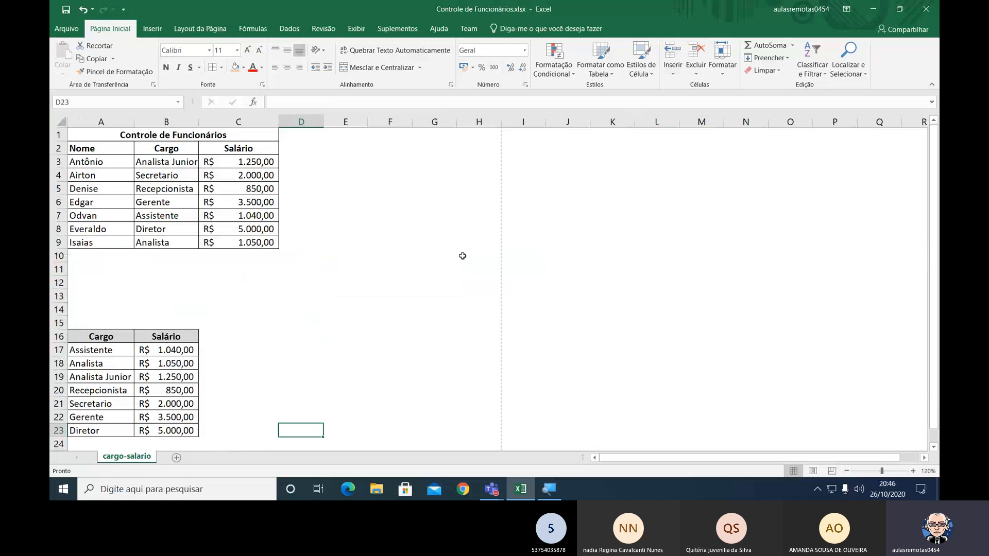
drag(198, 122, 204, 131)
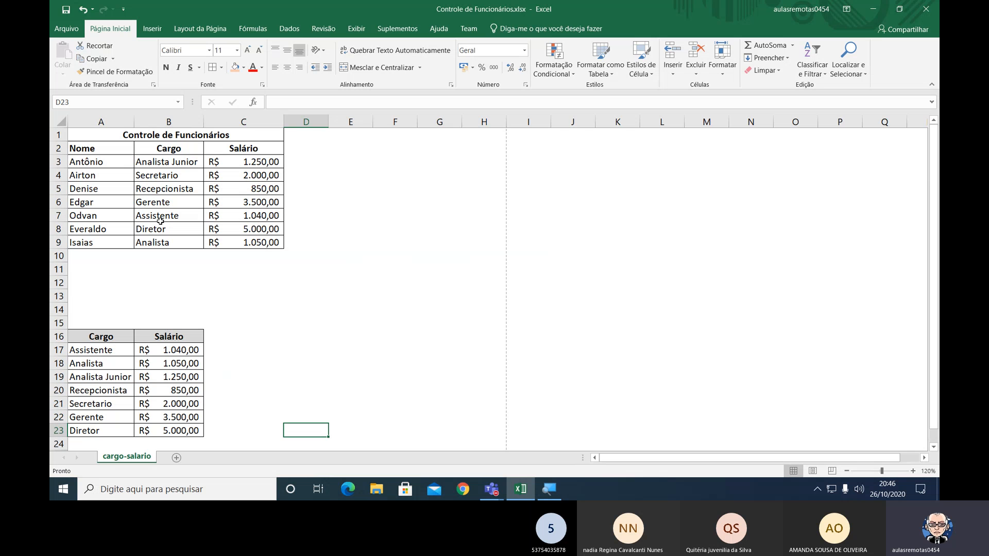
Select the employee table A1:C9 and then the Cargo and Salário lookup table A16:B23 to compare them.
click(119, 139)
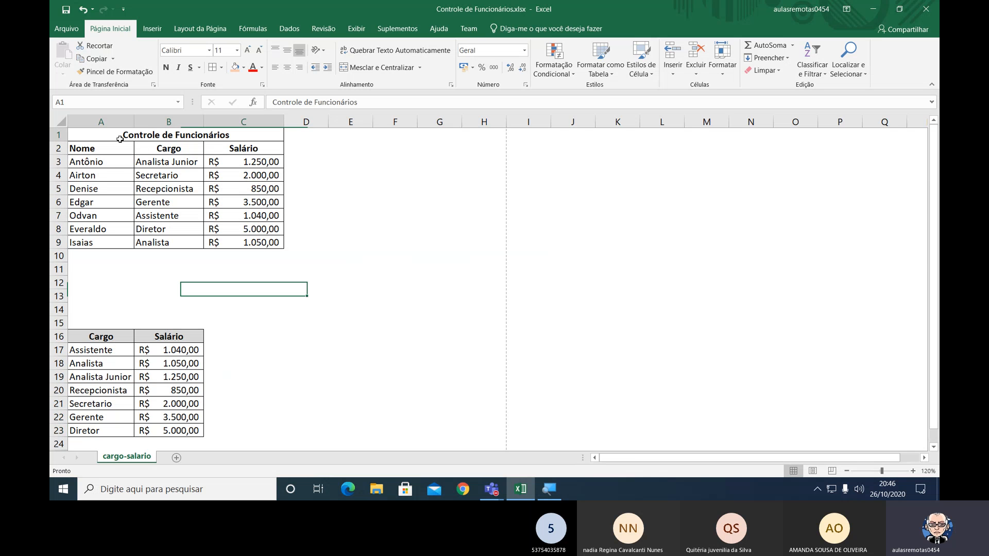
drag(119, 139, 253, 242)
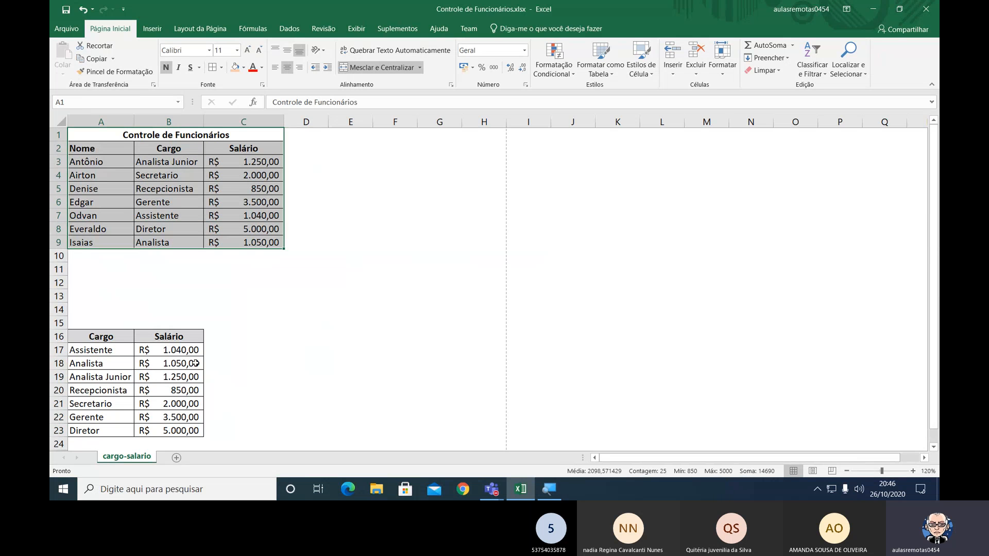
drag(104, 333, 186, 430)
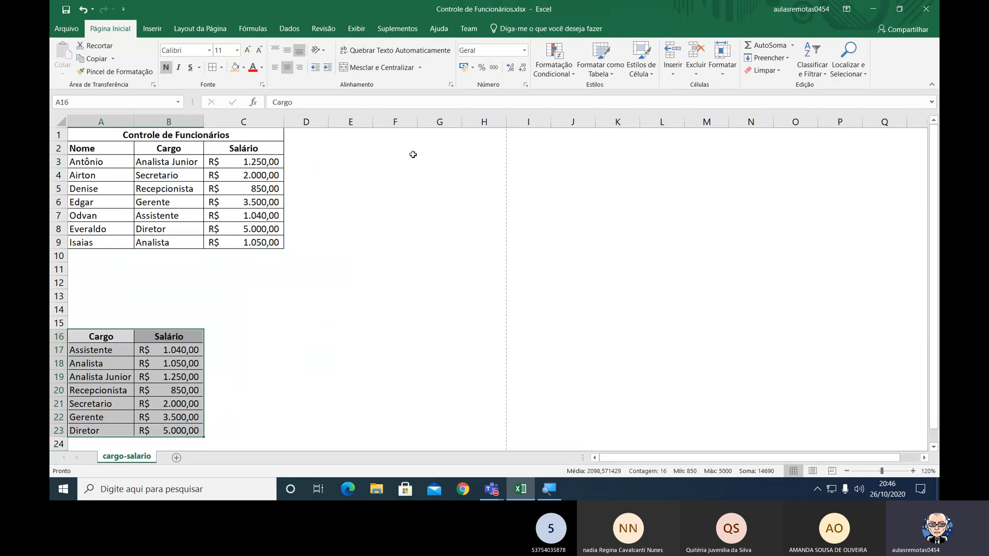
Mark out blank ranges beside the employee table, ending with F2:G9, as an alternative location for the lookup table.
drag(356, 151, 471, 243)
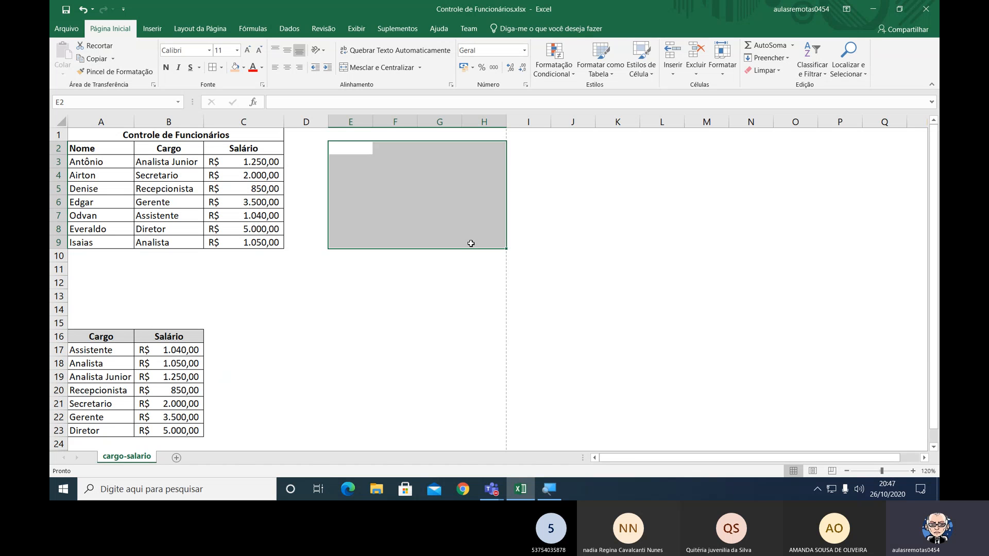
key(shift+Left)
key(shift+Left)
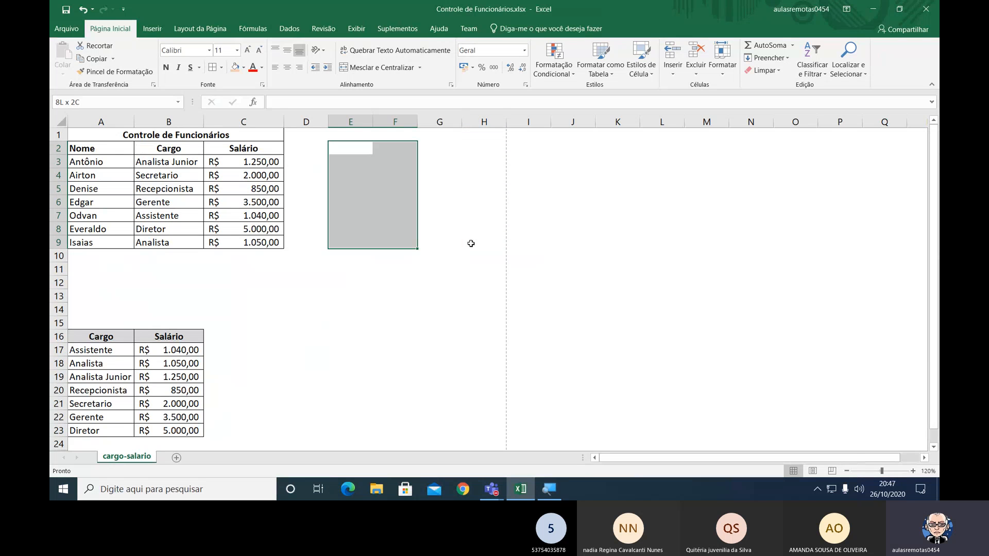
key(Right)
key(shift+Right)
key(shift+Down)
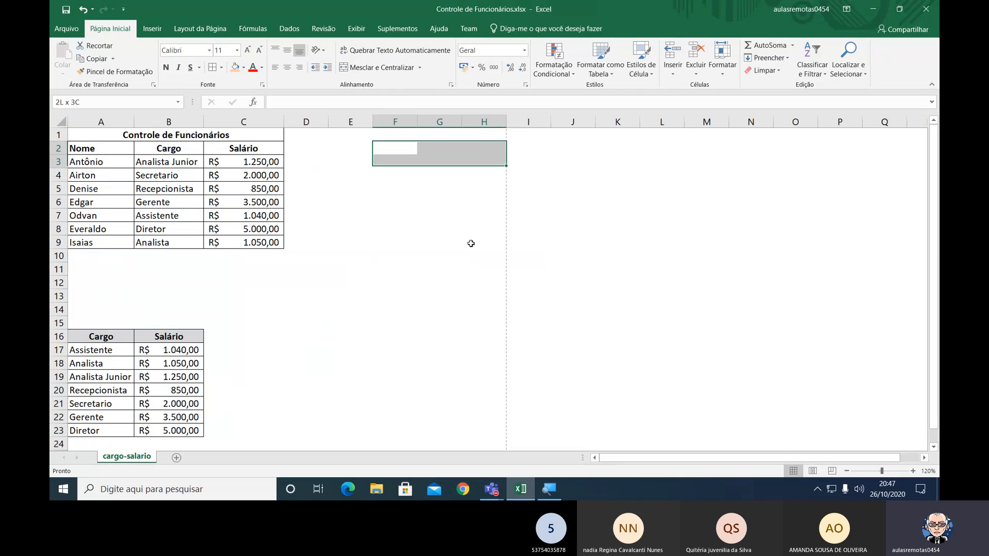
key(shift+Down)
key(shift+Down)
key(shift+Down)
key(shift+Down)
key(shift+Down)
key(shift+Down)
key(shift+Down)
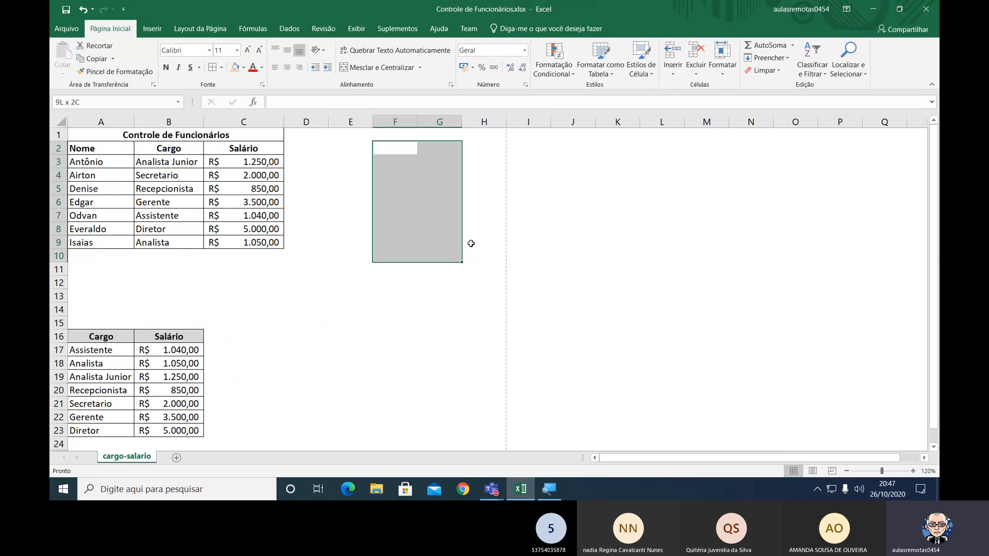
key(shift+Up)
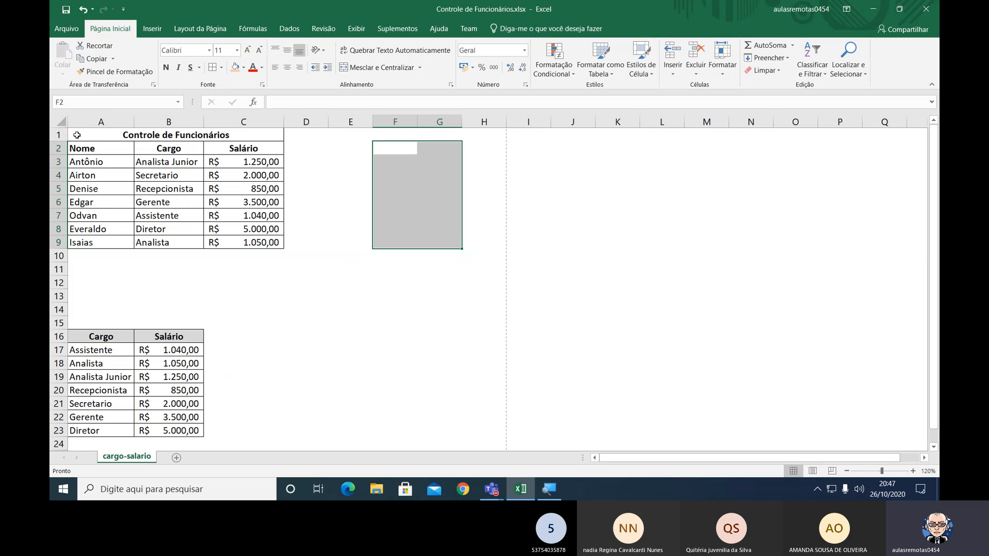
Highlight the employee table A1:C9 and the blank area C16:F23 beside the lookup table.
drag(76, 135, 278, 242)
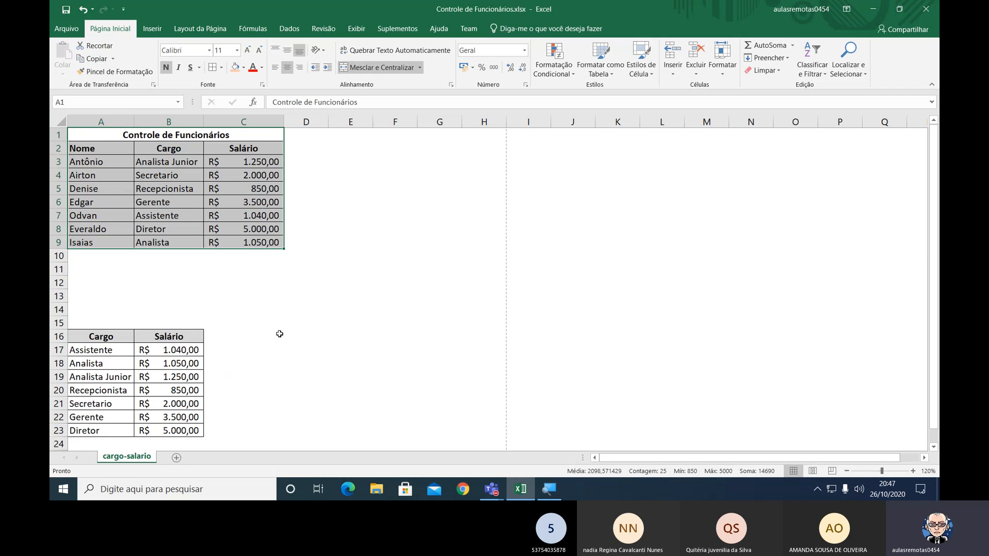
drag(279, 334, 474, 325)
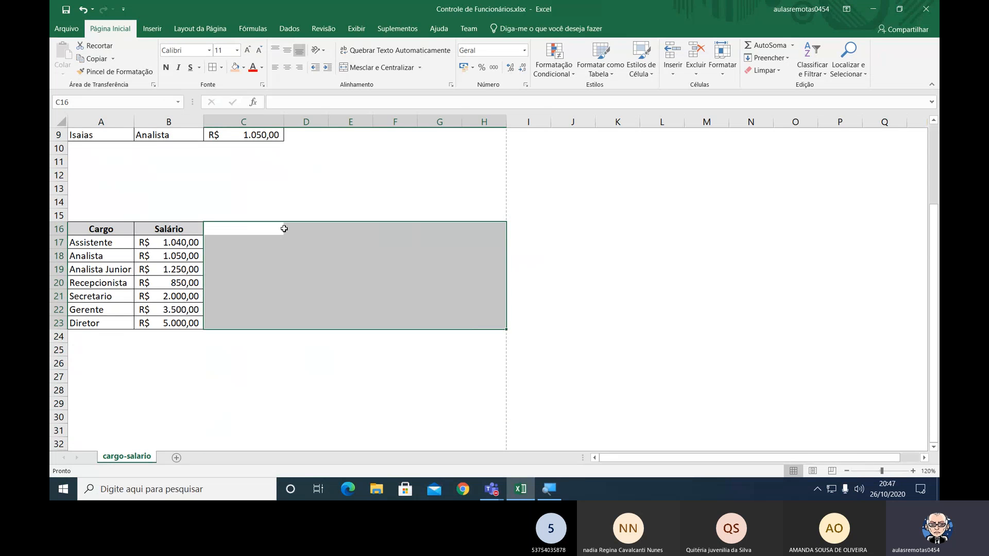
drag(285, 229, 379, 324)
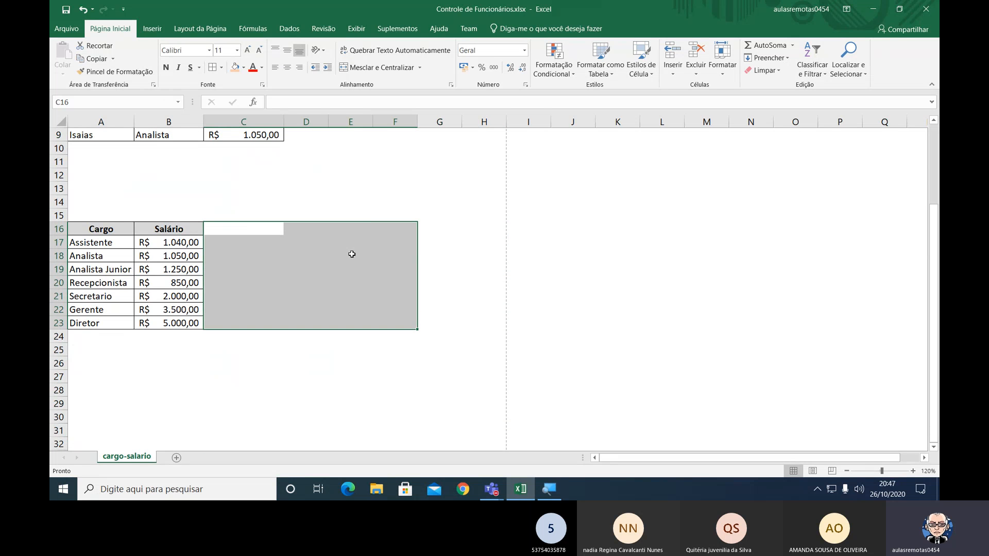
scroll(351, 255, up, 2)
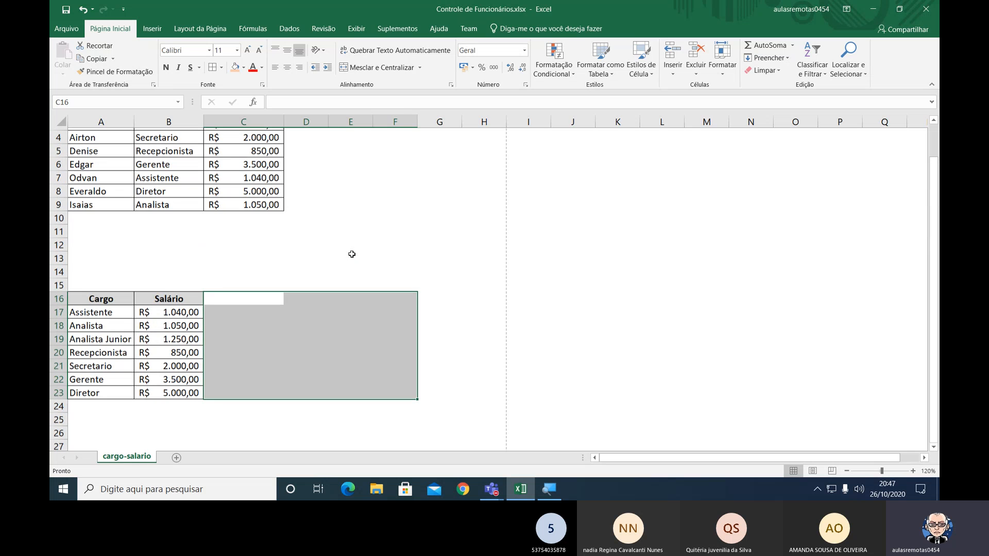
click(395, 229)
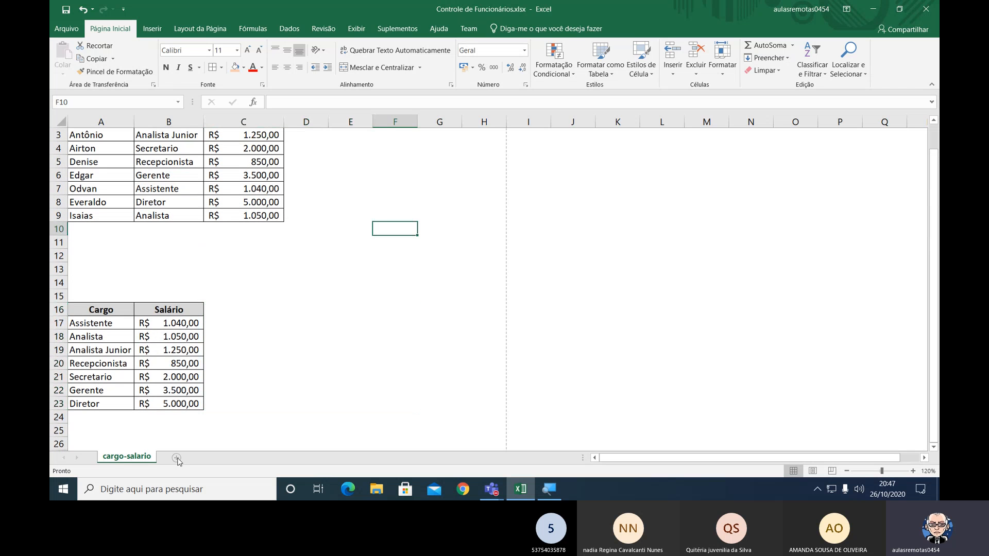
Examine the PROCV formula in C9 and the ranges it references, leaving it unedited.
click(259, 213)
double_click(259, 213)
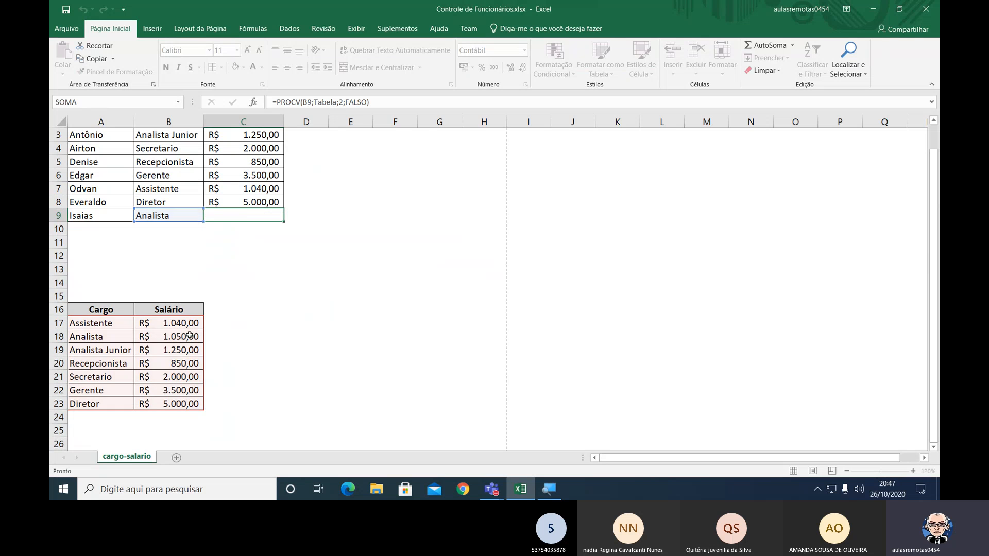
key(Escape)
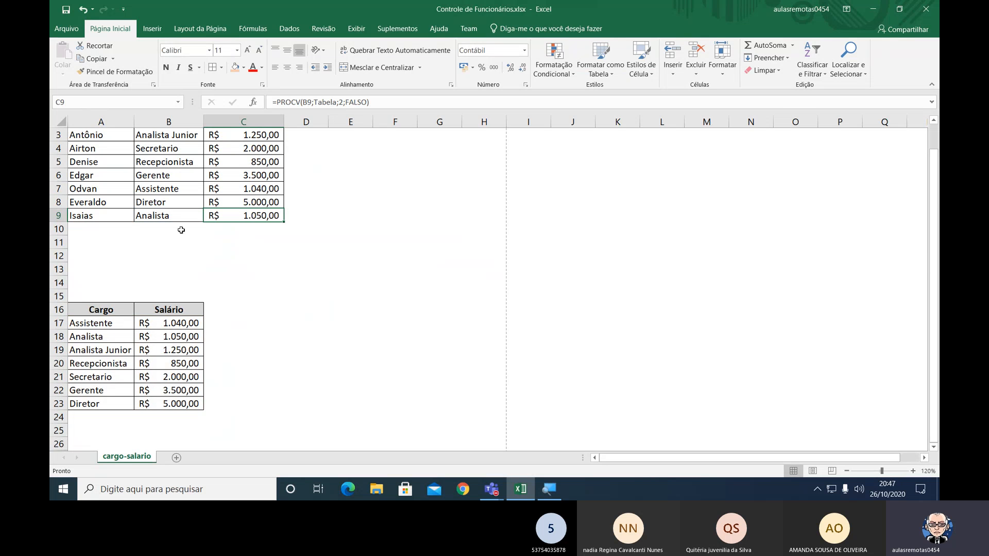
Close the Controle de Funcionários workbook and create a new blank workbook.
click(68, 30)
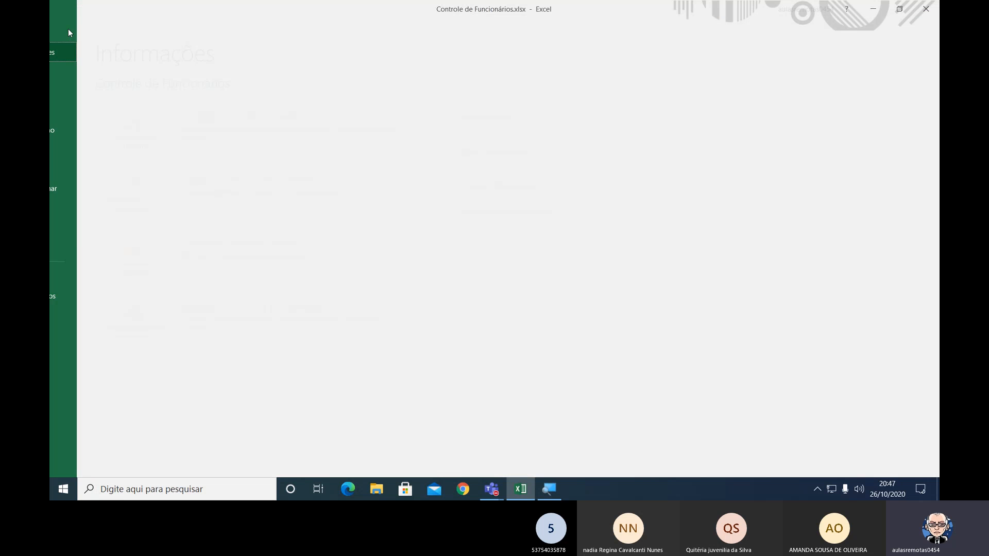
click(76, 247)
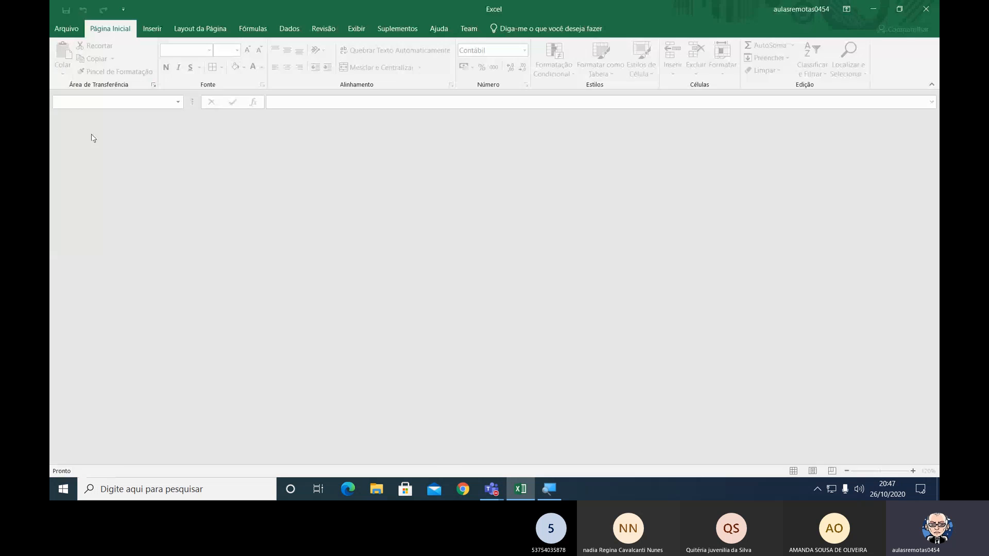
click(74, 33)
click(103, 71)
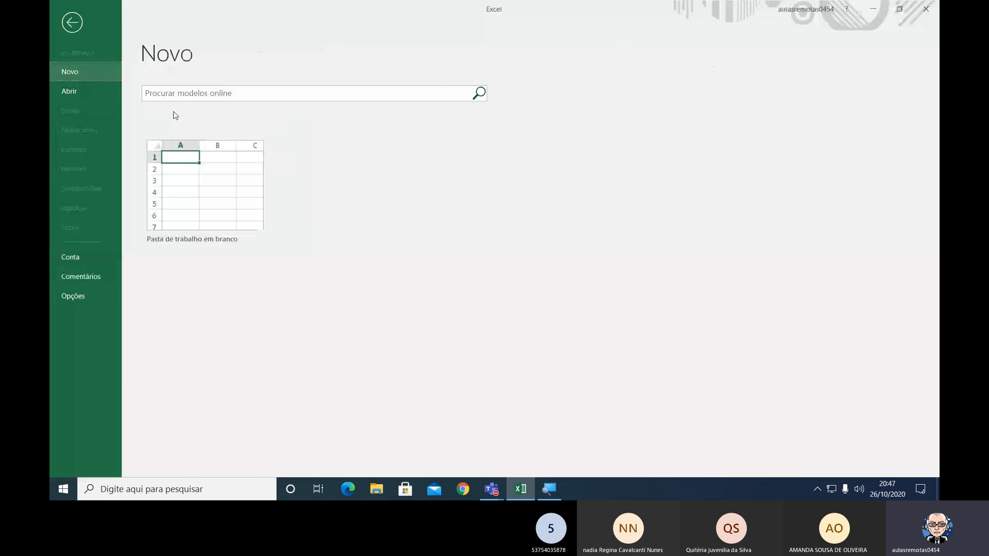
click(216, 175)
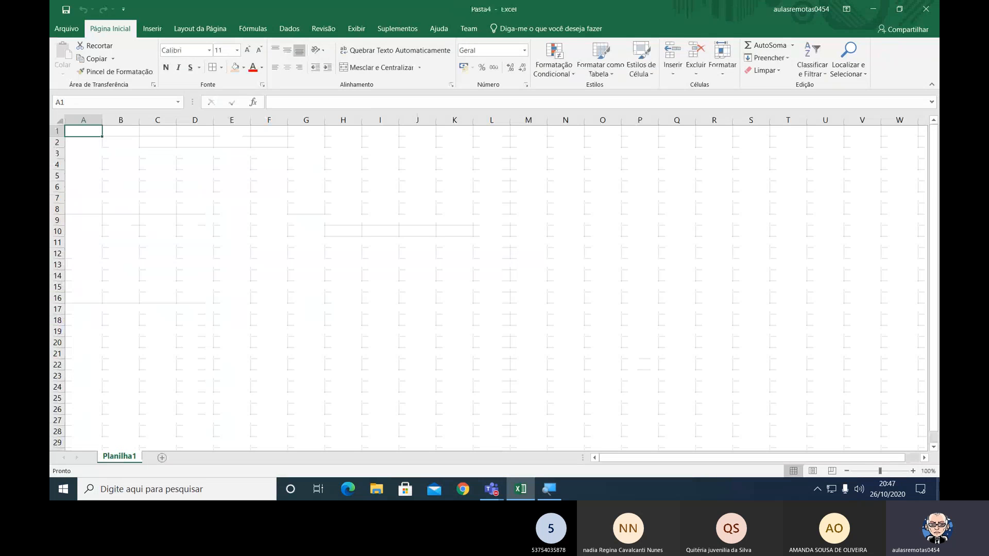
Rename the Planilha1 worksheet as Controle.
click(913, 471)
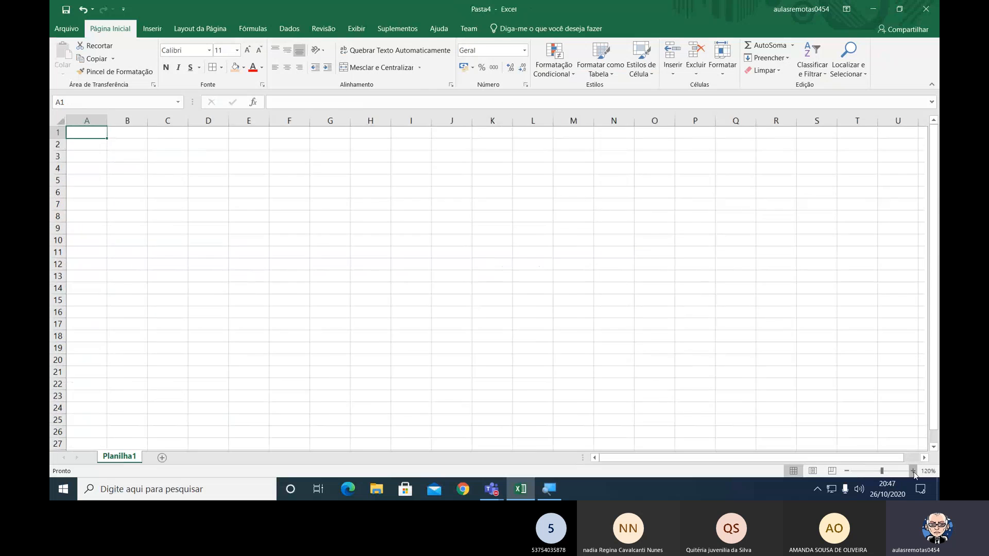
click(913, 472)
click(913, 471)
click(913, 471)
click(913, 471)
click(913, 471)
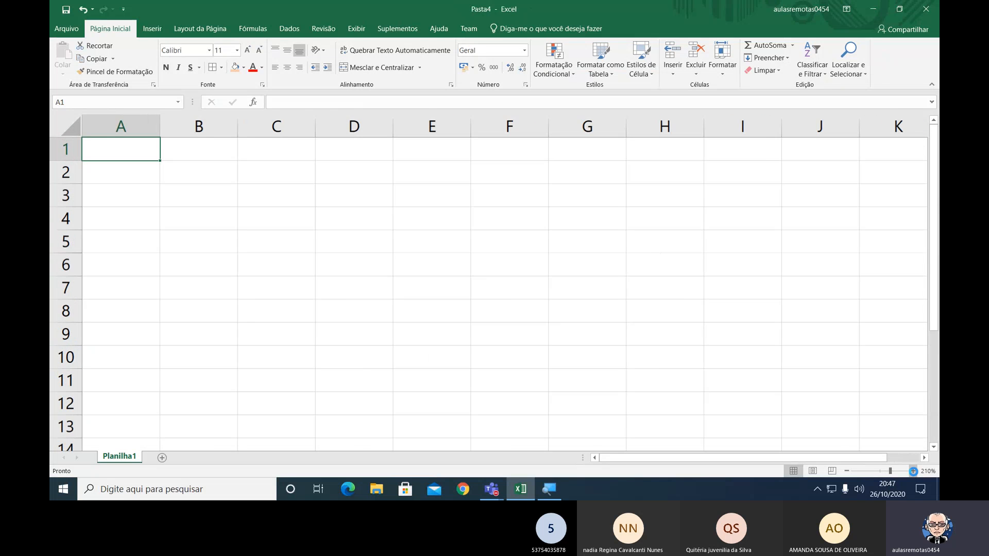
click(913, 471)
click(913, 471)
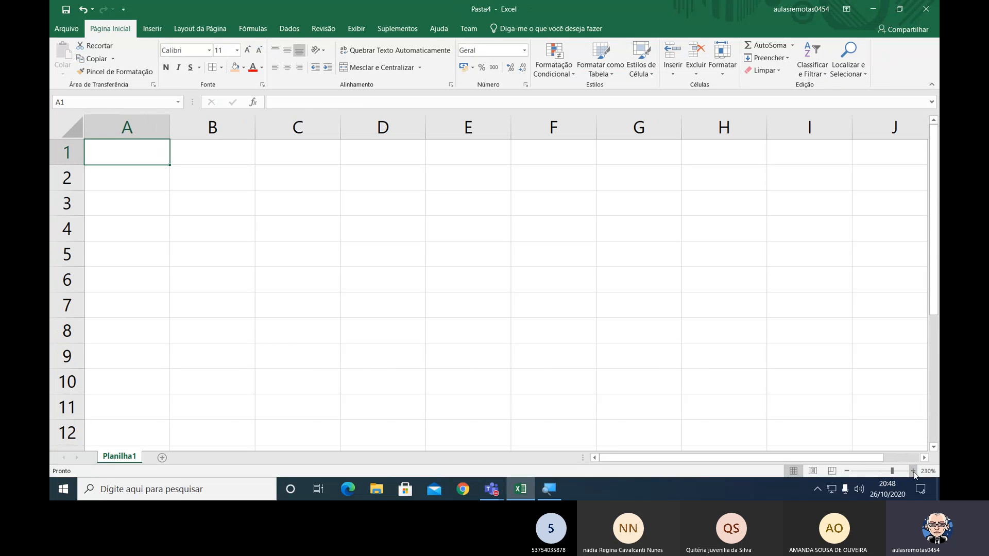
right_click(123, 458)
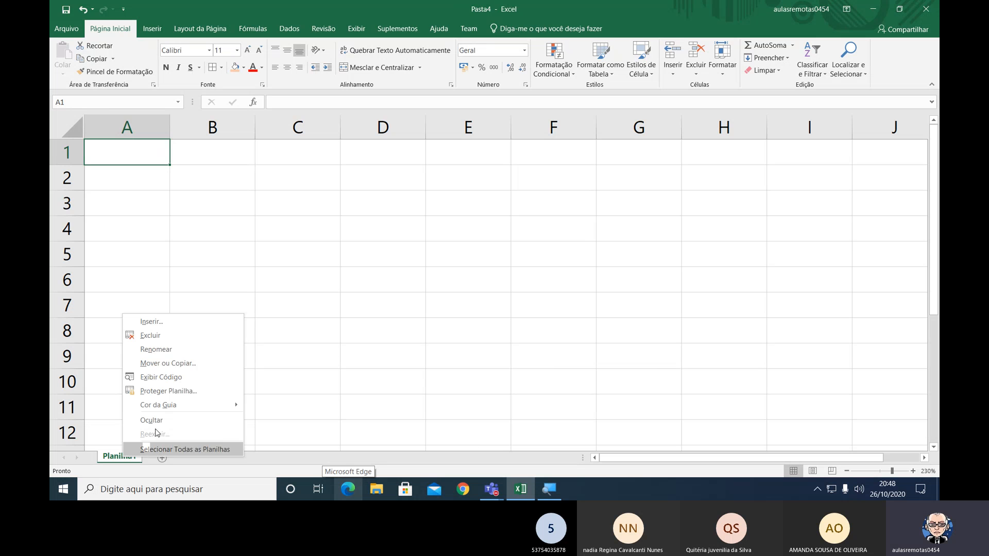
click(181, 349)
text(C)
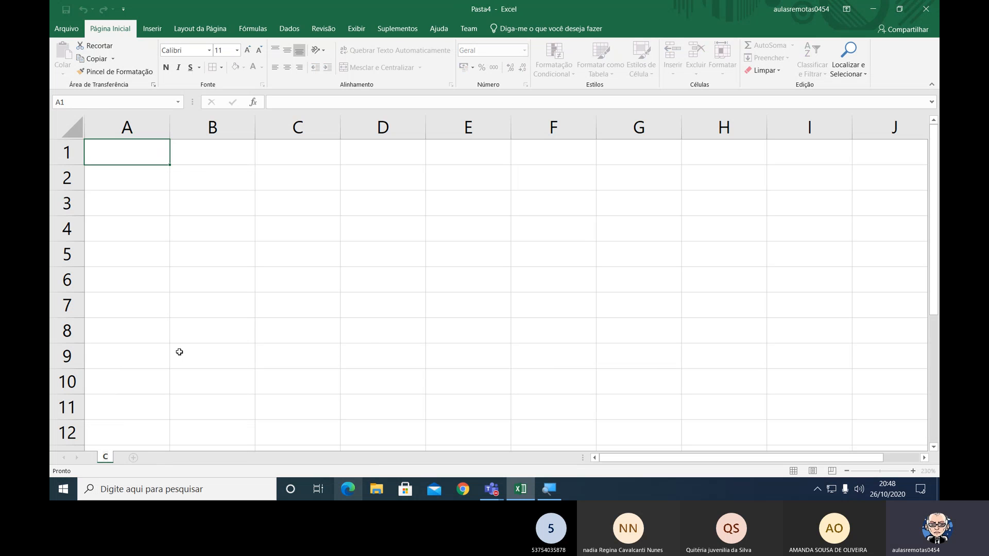
text(ont)
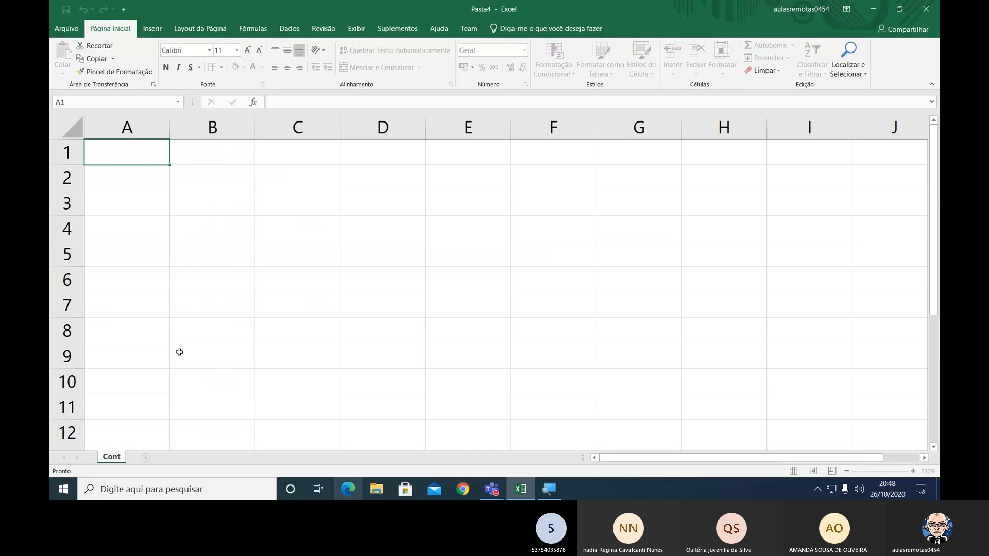
text(role)
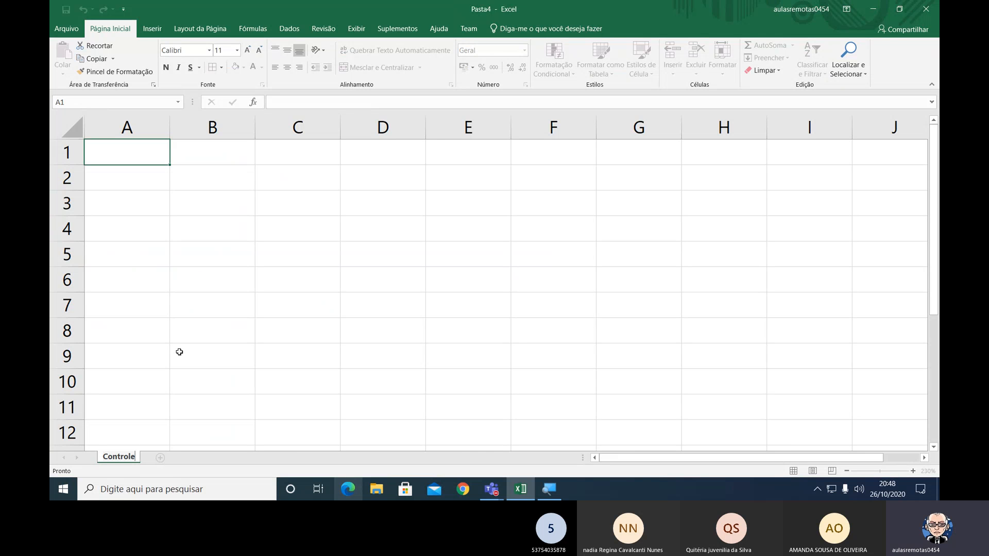
key(Return)
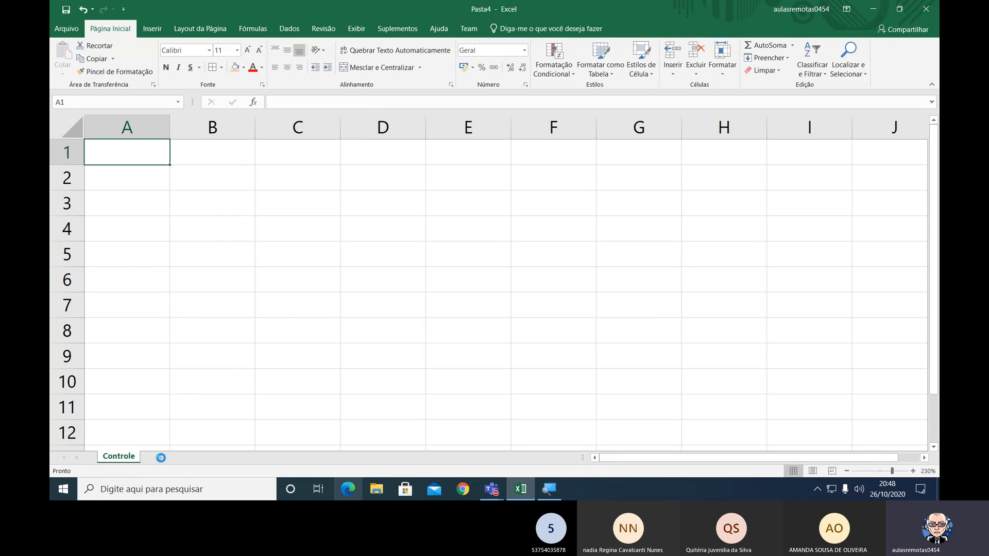
Add a second worksheet to the workbook and set the zoom of both sheets to 260%.
click(161, 458)
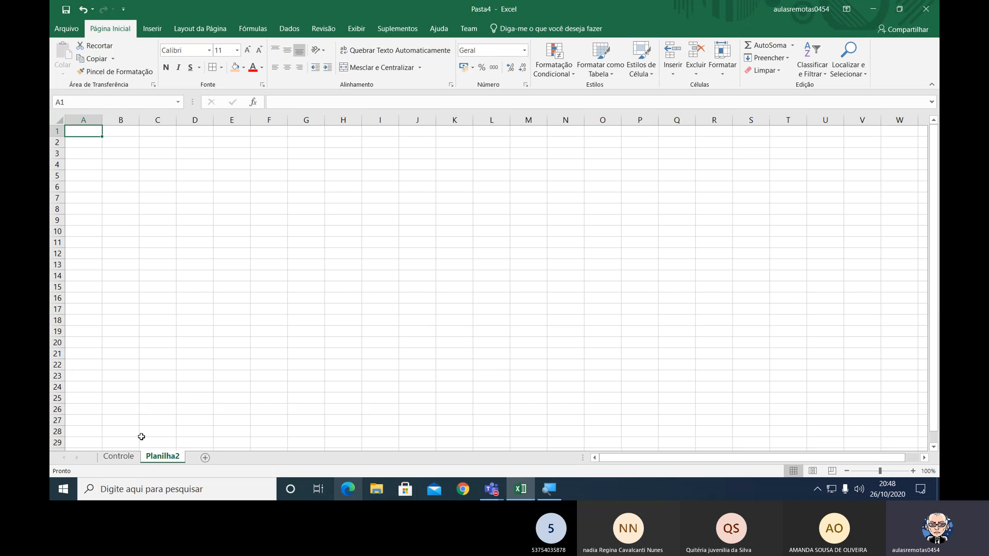
click(124, 457)
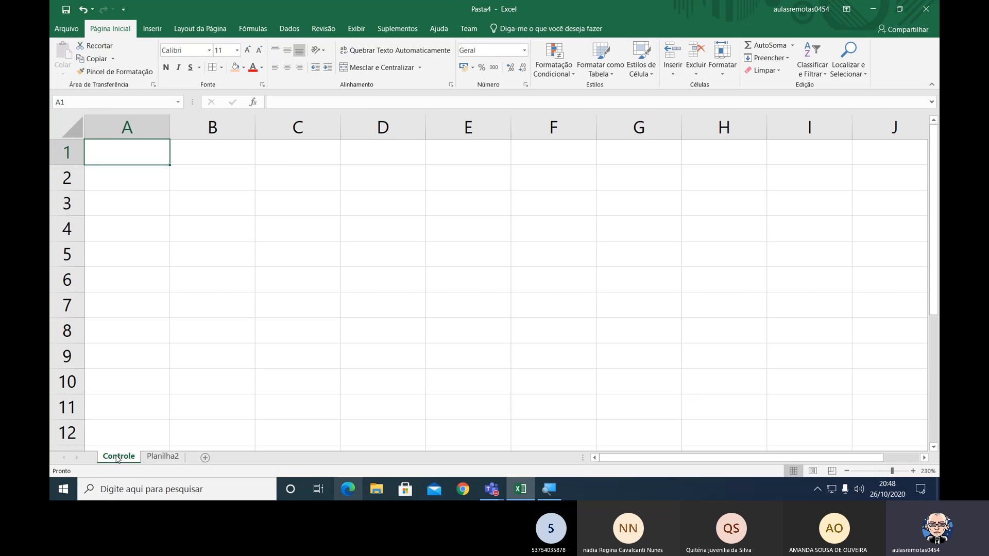
click(913, 471)
click(913, 471)
click(913, 471)
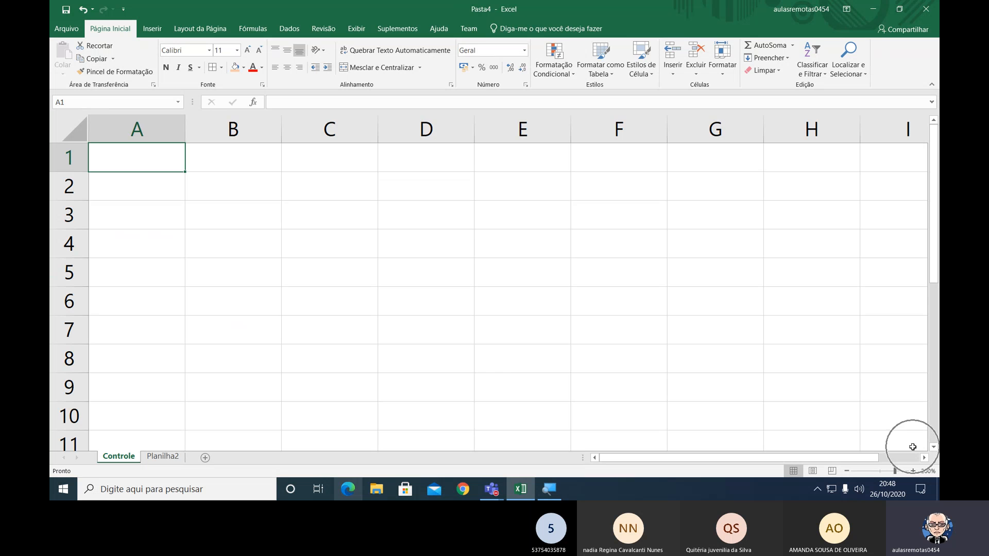
click(183, 462)
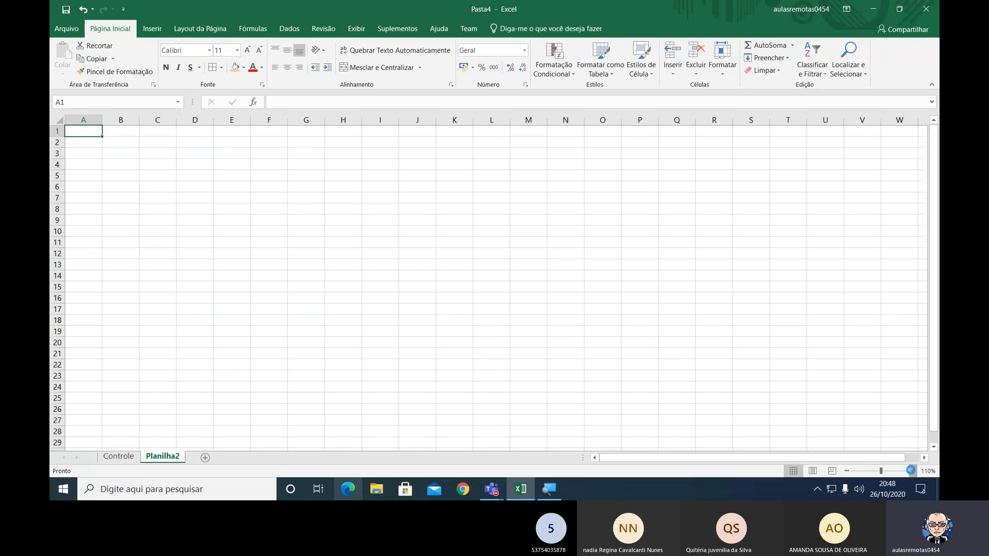
click(912, 470)
click(913, 470)
click(912, 470)
click(913, 470)
double_click(913, 471)
double_click(912, 471)
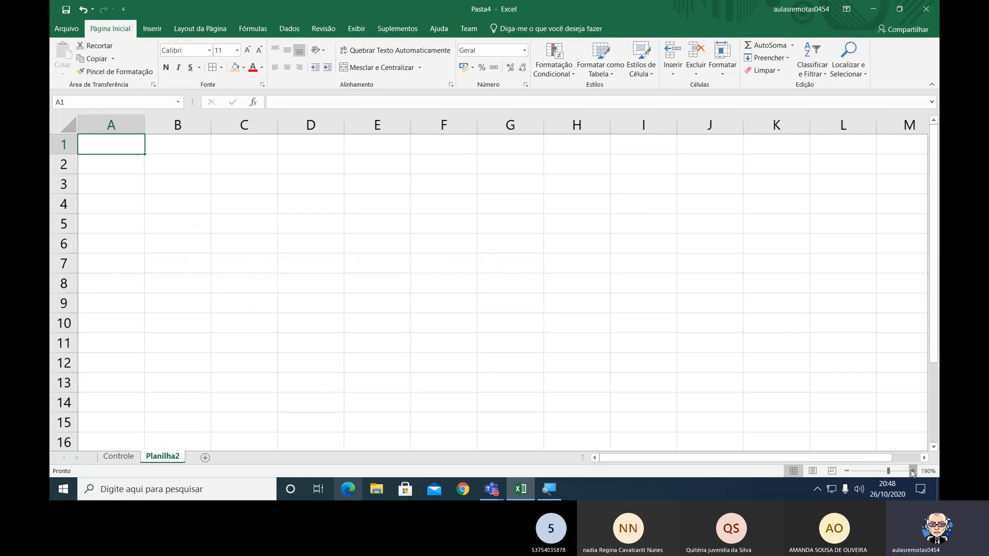
double_click(912, 471)
click(913, 471)
double_click(913, 471)
double_click(912, 471)
click(912, 470)
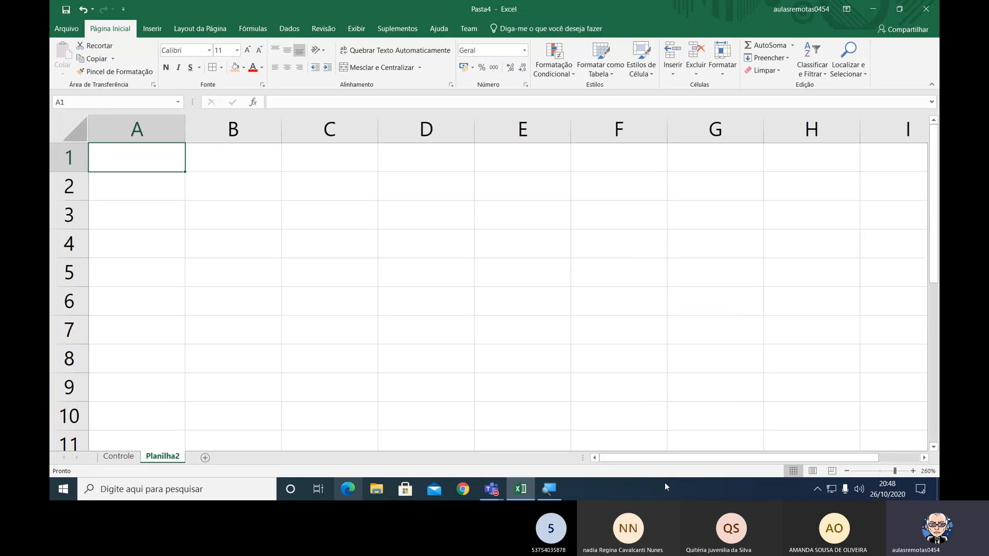
Rename the Planilha2 worksheet as calculos.
click(109, 456)
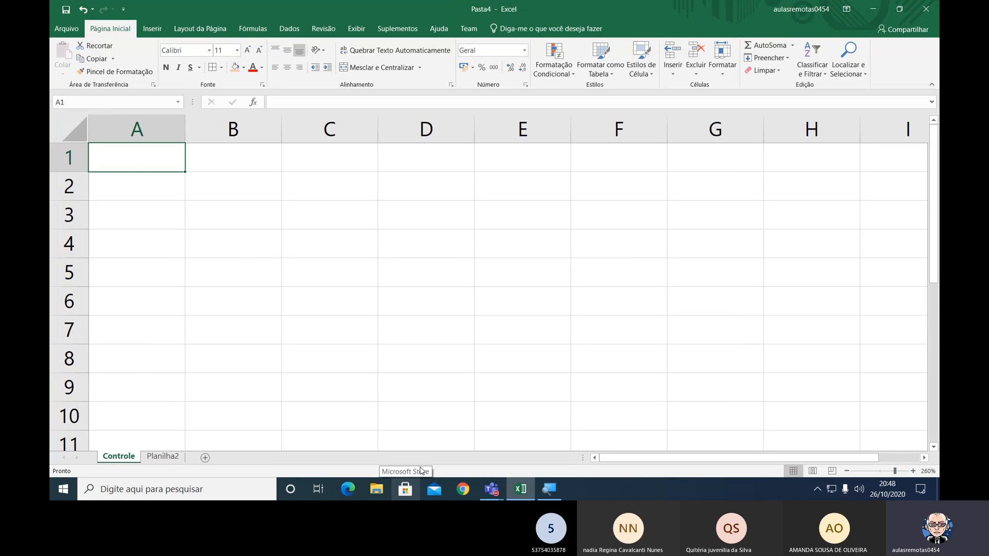
click(166, 457)
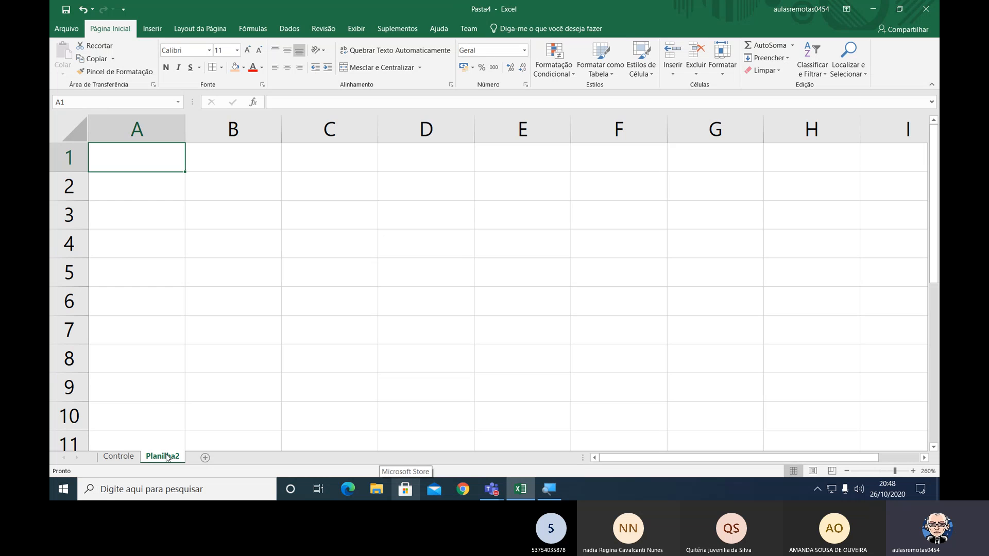
right_click(172, 460)
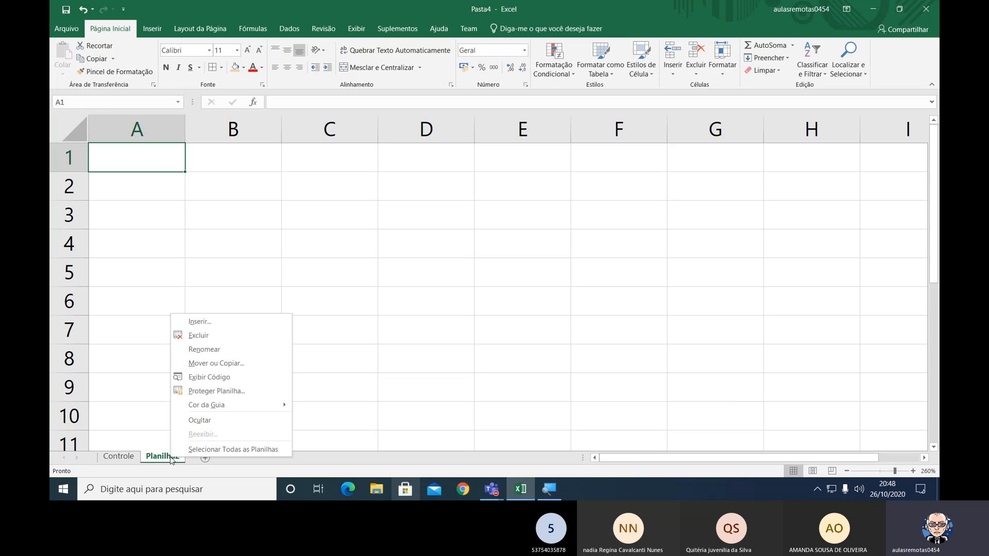
click(217, 349)
text(calc)
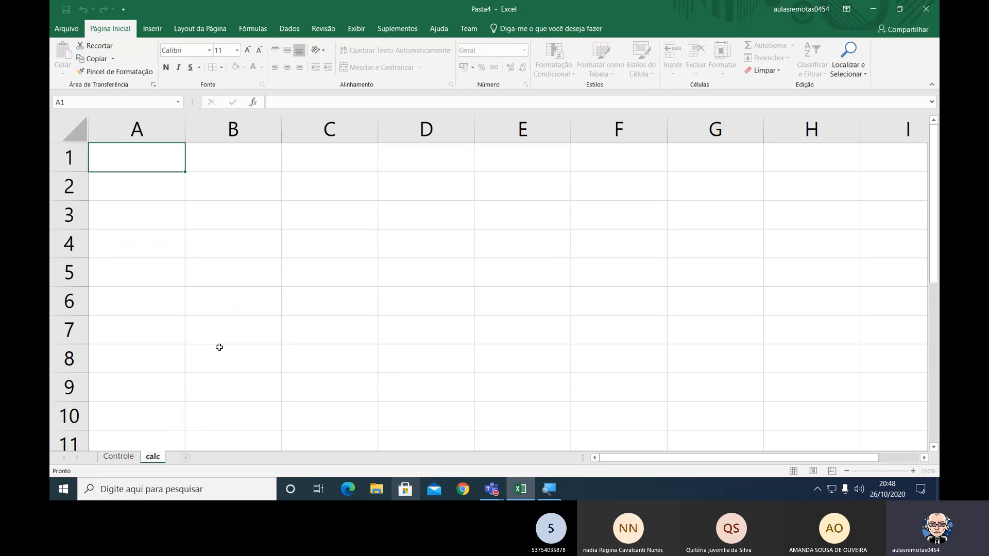
text(ulos)
key(Return)
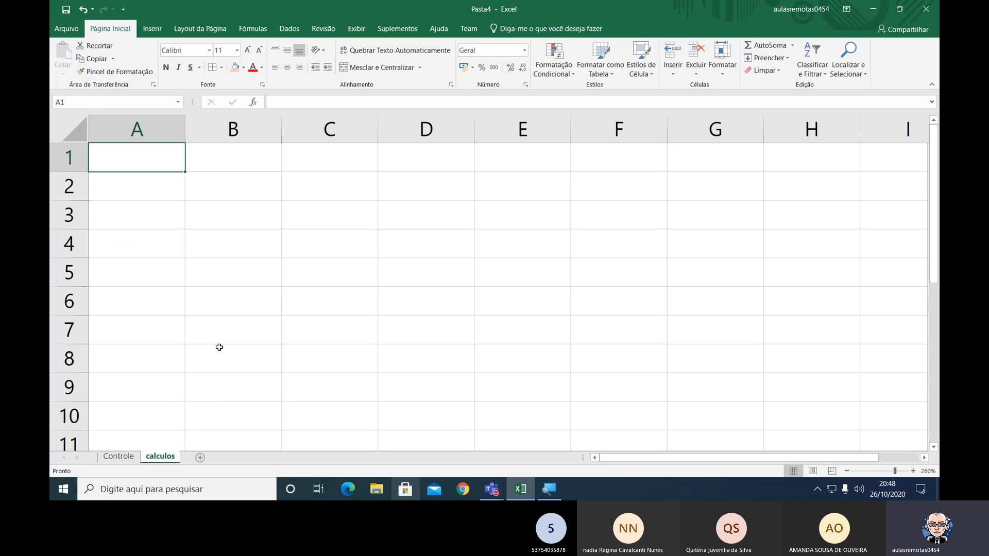
On the calculos sheet, enter the first person's name in A2 and the value 2000 in B2.
click(122, 457)
click(159, 457)
click(183, 191)
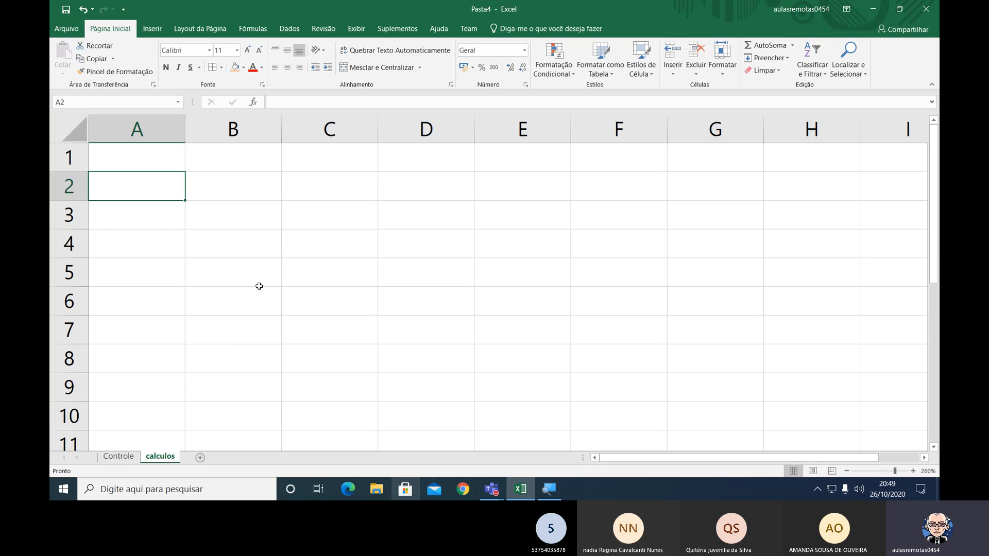
text(Rafael)
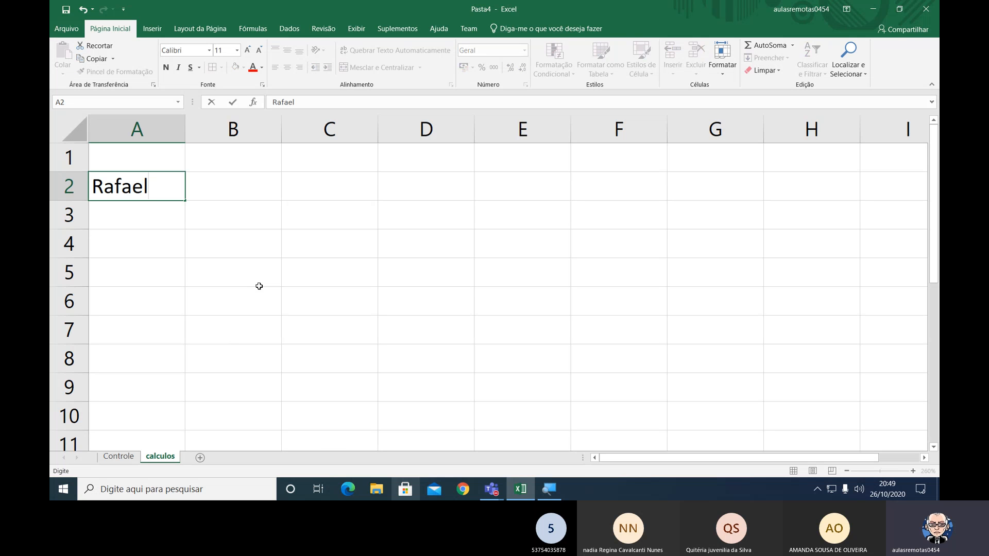
key(Tab)
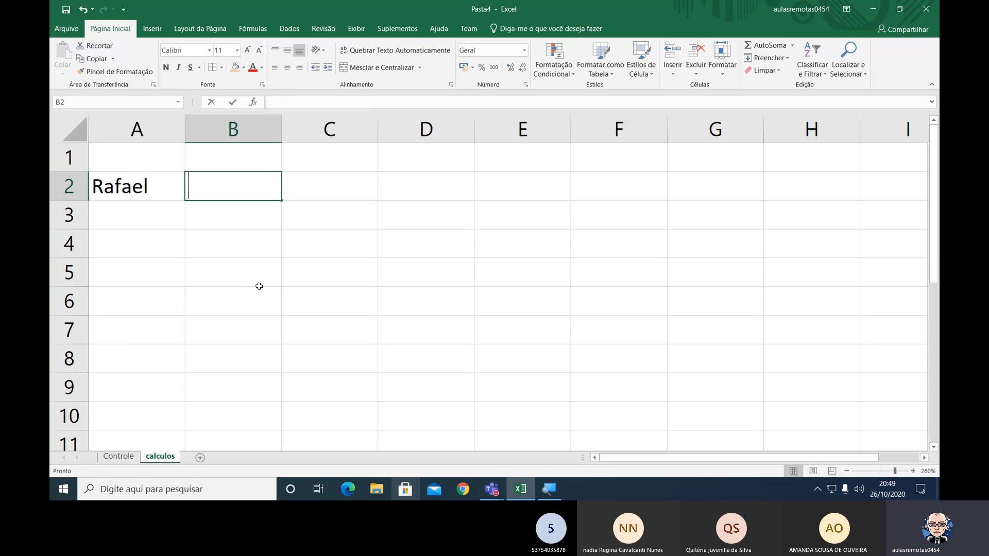
text(2000)
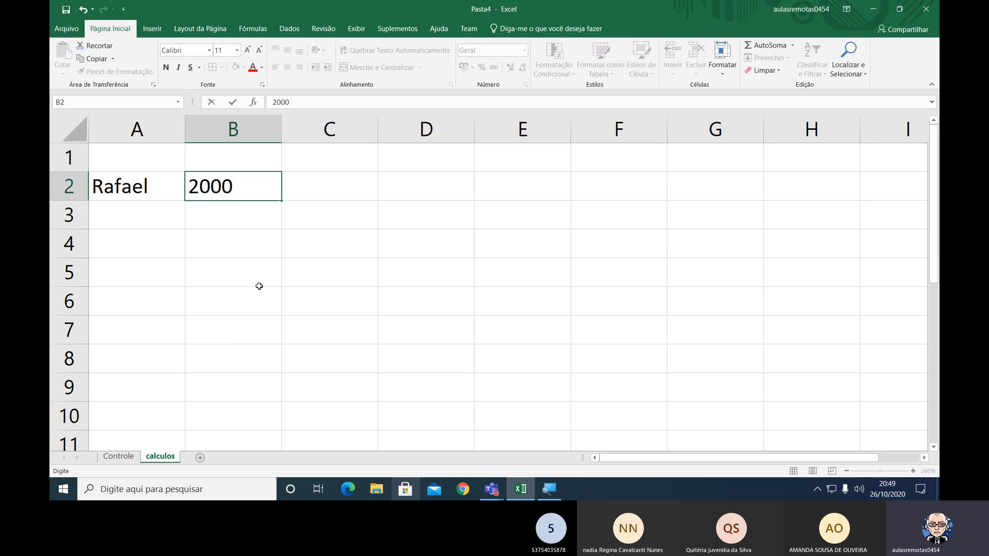
key(Return)
Enter the second person's name in A3 and the value 3000 in B3.
key(Left)
text(Jo)
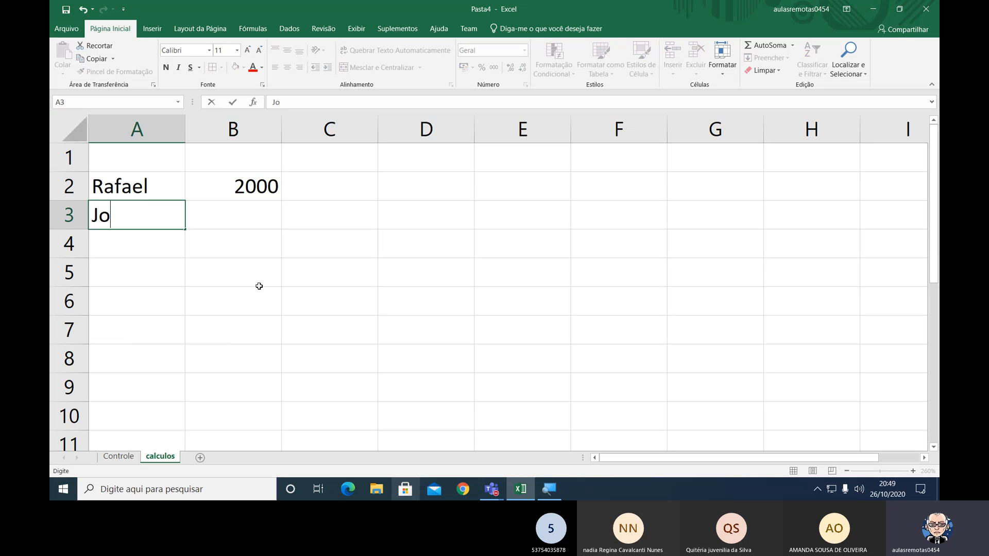
text(ão)
key(Tab)
text(3000)
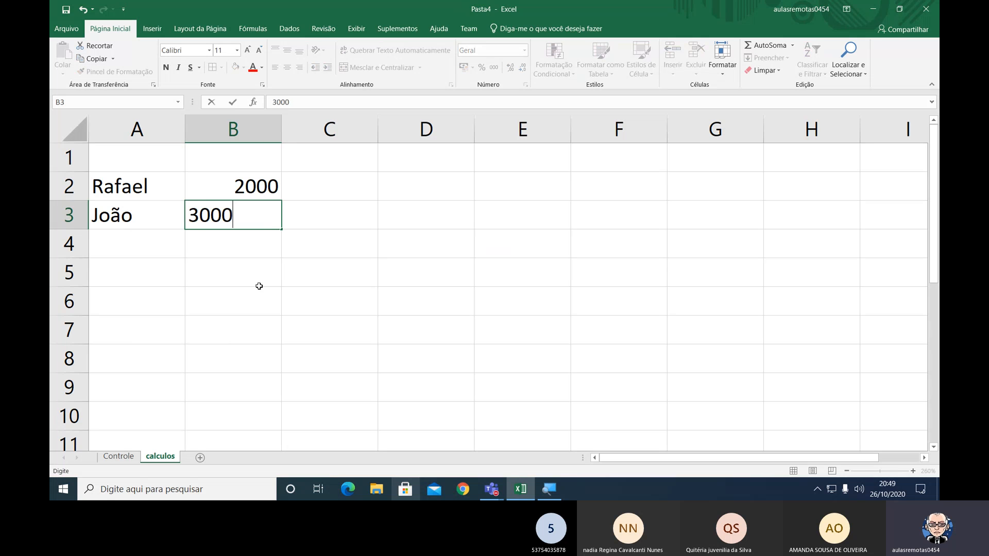
key(Return)
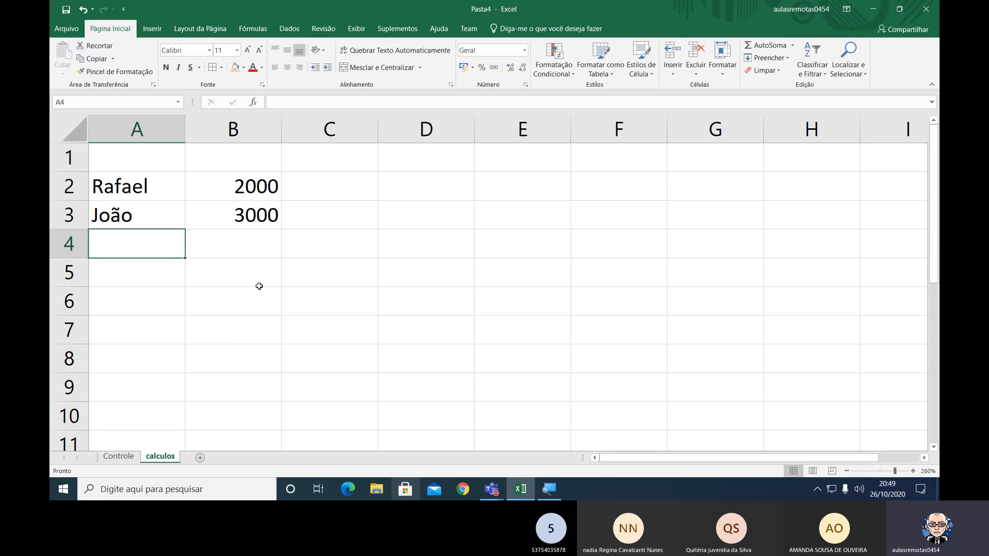
Enter the third person's name in A4 and the value 4000 in B4.
text(Jos)
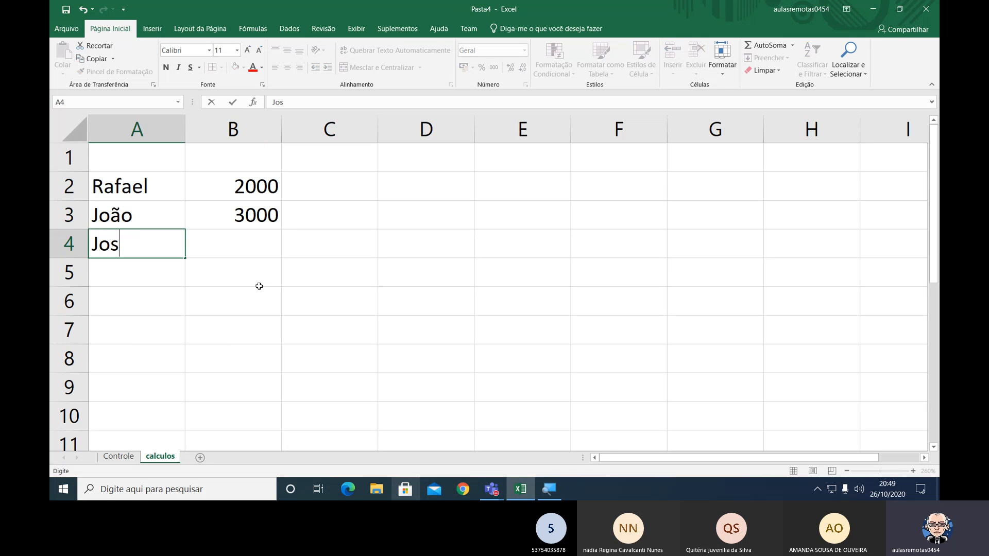
text(é)
key(Return)
key(Up)
key(Right)
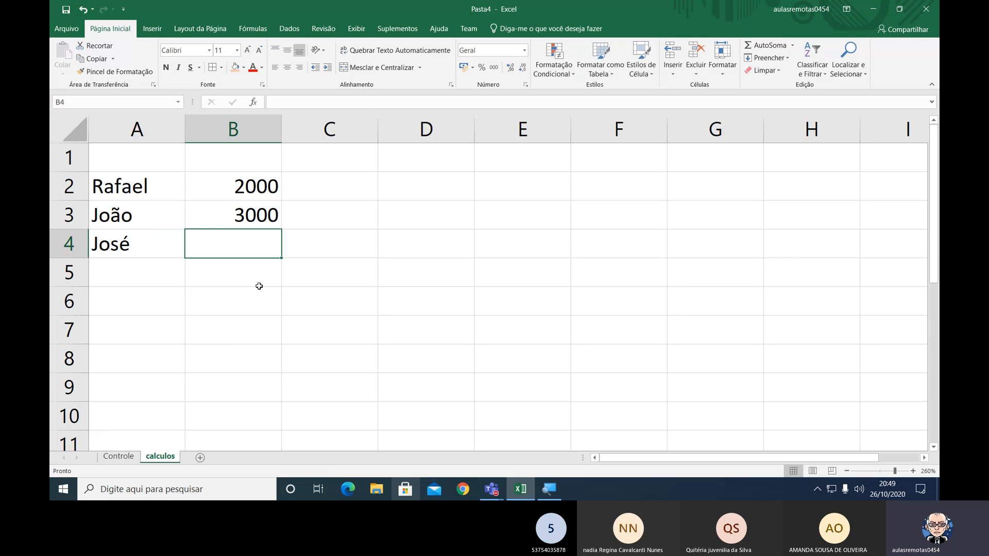
text(4000)
key(Return)
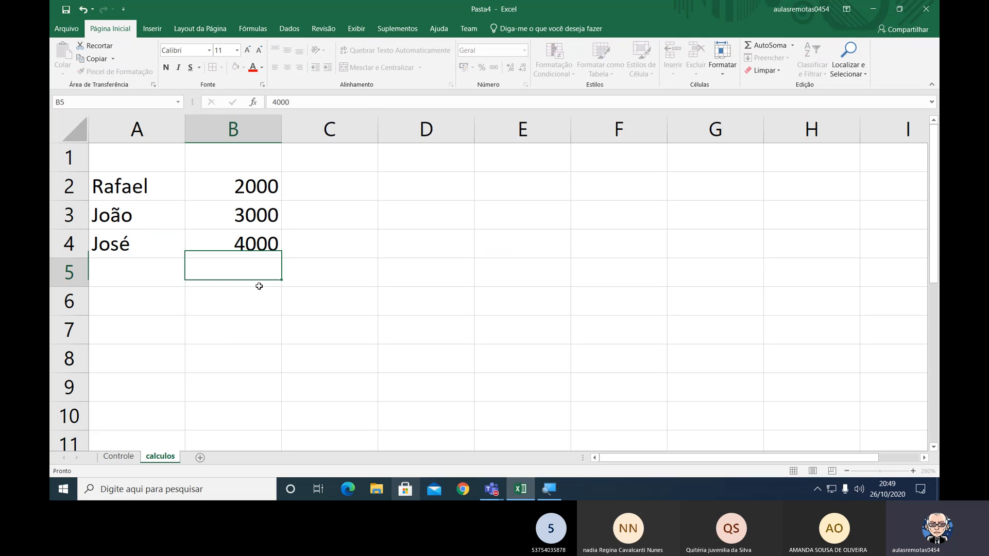
Label A5 as Total and select the adjacent cell B5.
key(Left)
text(T)
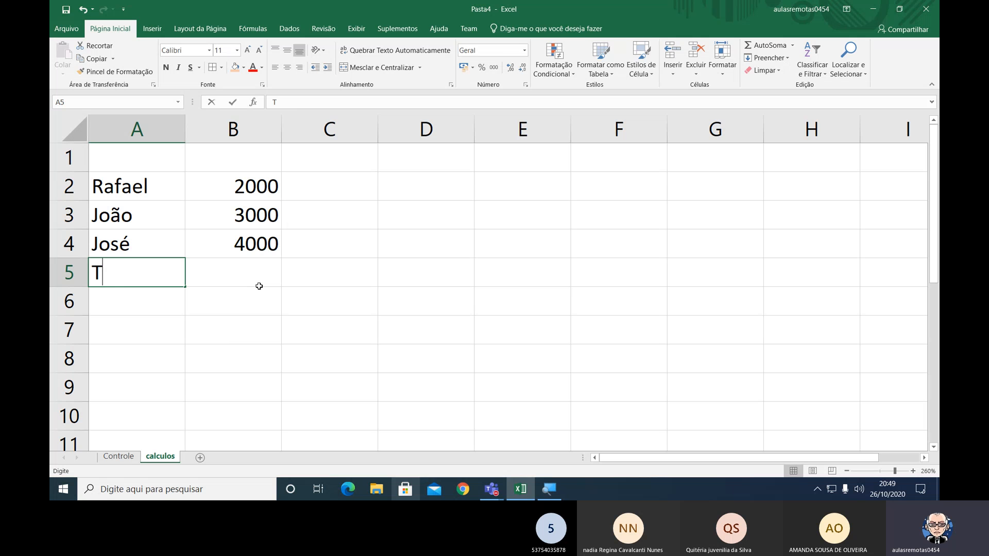
text(otal)
click(259, 286)
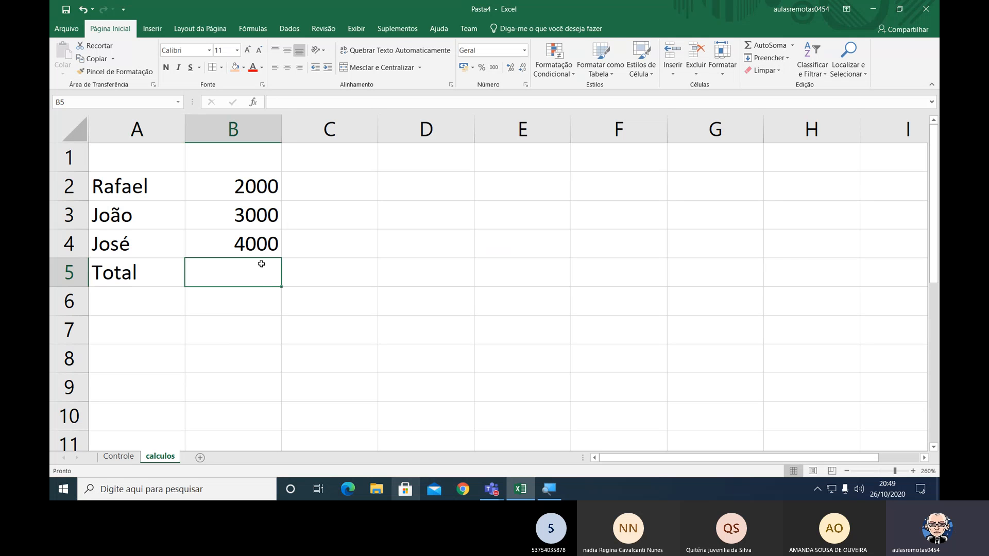
Enter the heading Valores in cell B1 above the amounts.
double_click(244, 159)
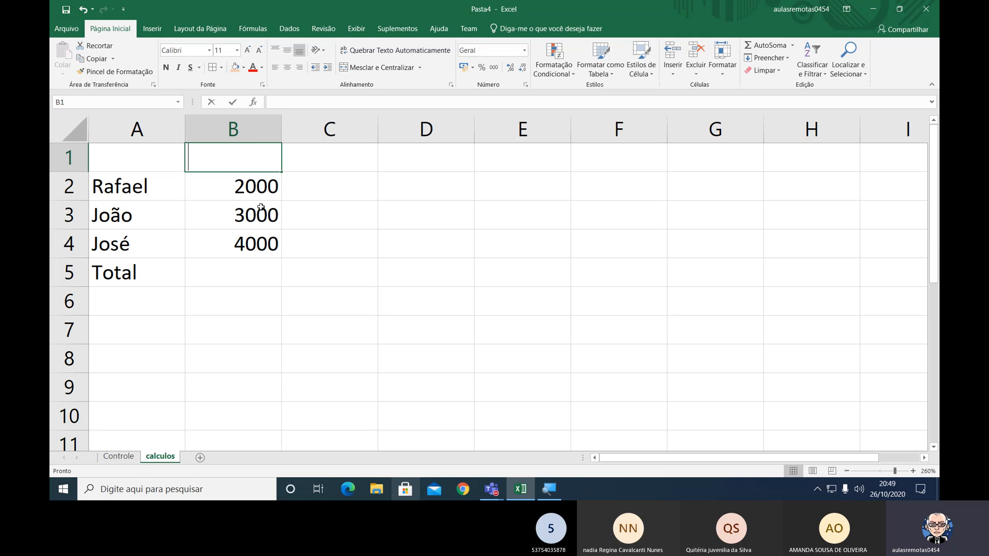
text(Valores)
key(Return)
key(Down)
key(Down)
key(Down)
key(Down)
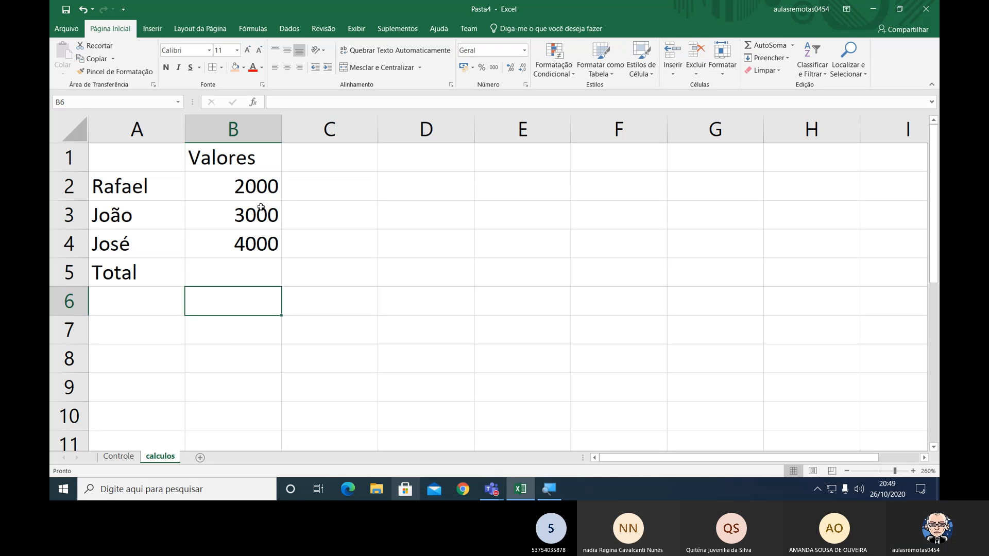
key(Up)
Apply all borders to A1:B5 and make the Valores heading in B1 bold and centered.
click(176, 158)
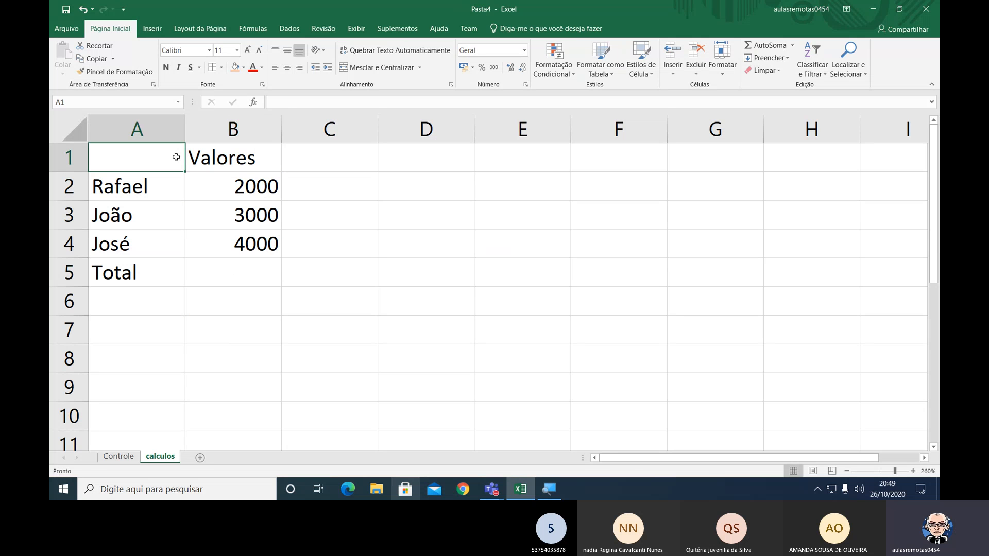
drag(176, 157, 210, 265)
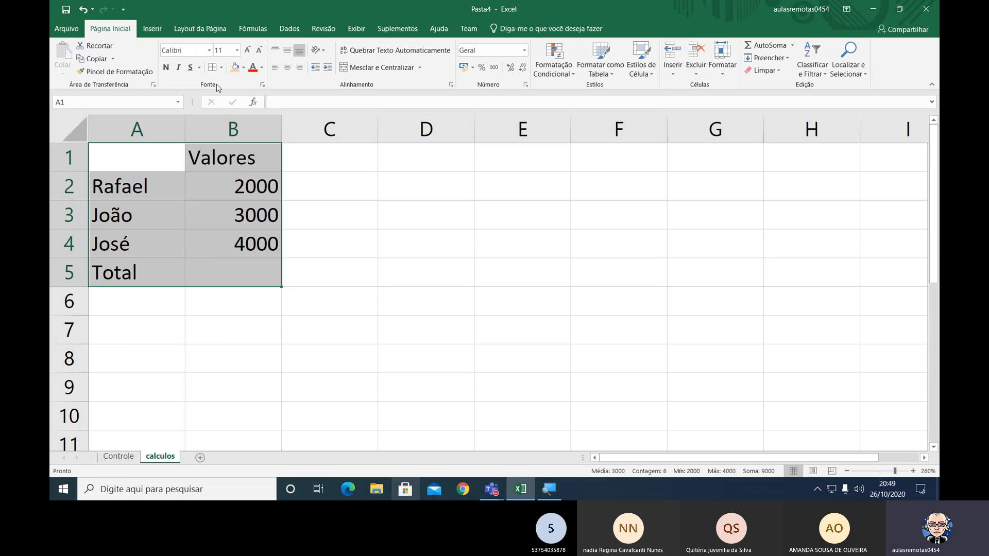
click(217, 153)
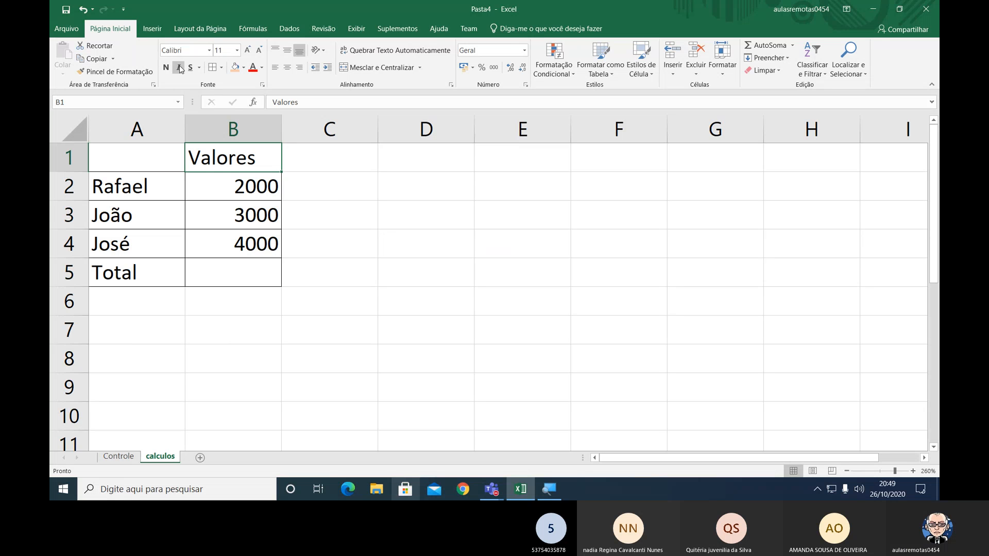
key(ctrl+n)
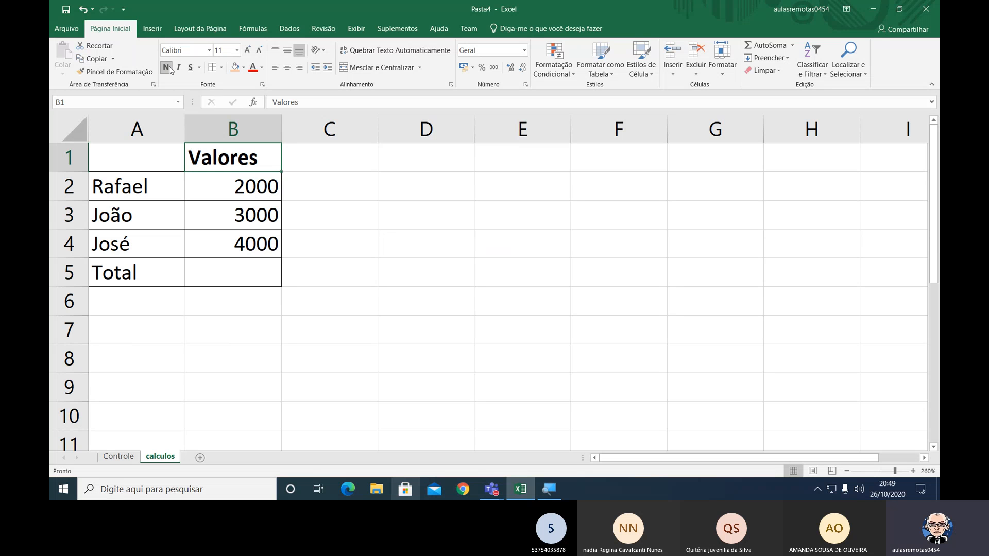
click(287, 67)
Apply the R$ accounting number format to B2:B5 and center the Total label in A5.
drag(231, 187, 227, 278)
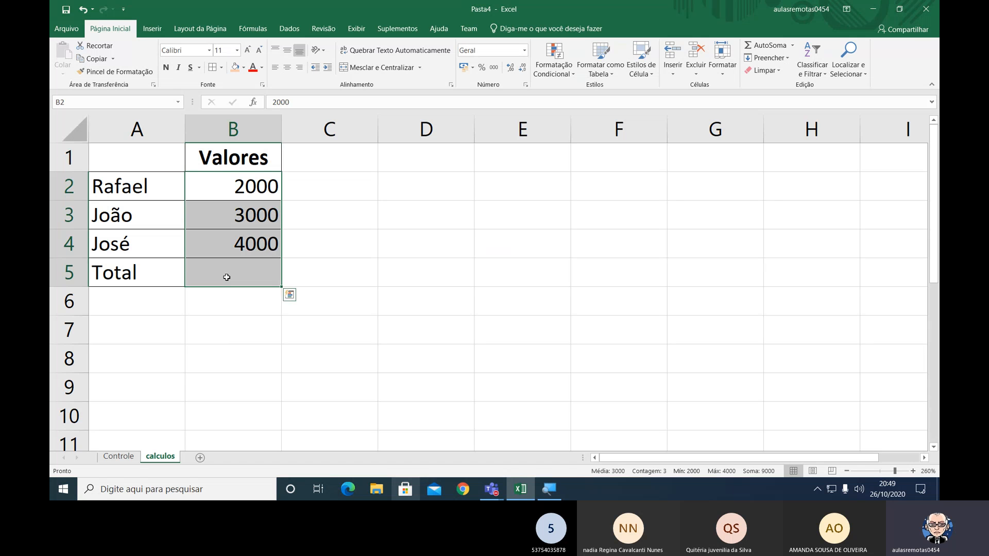
click(463, 67)
click(297, 273)
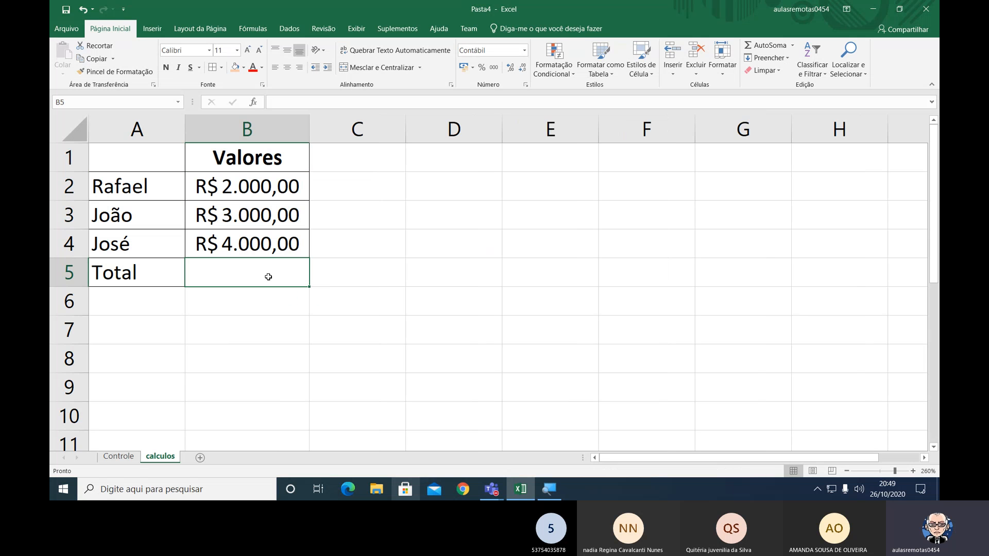
click(132, 278)
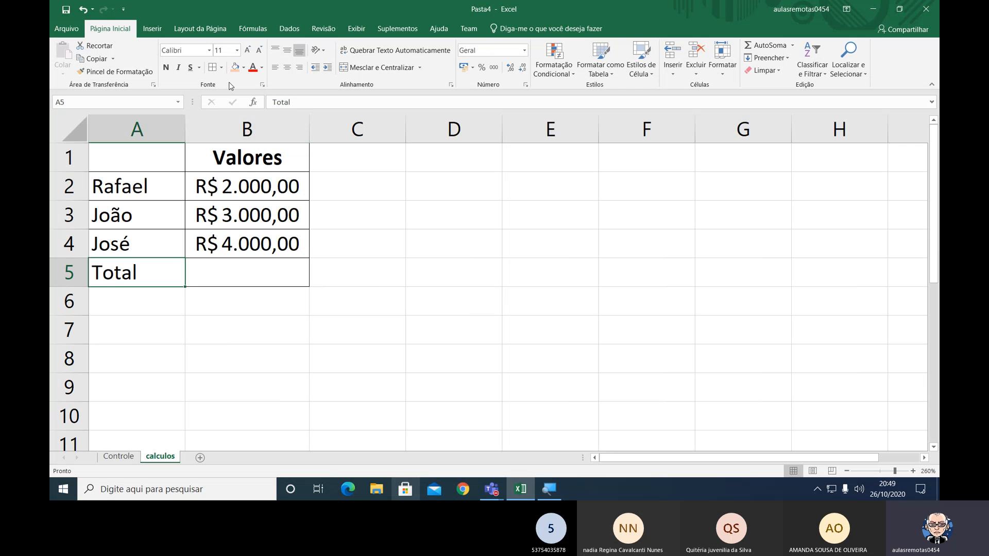
click(287, 67)
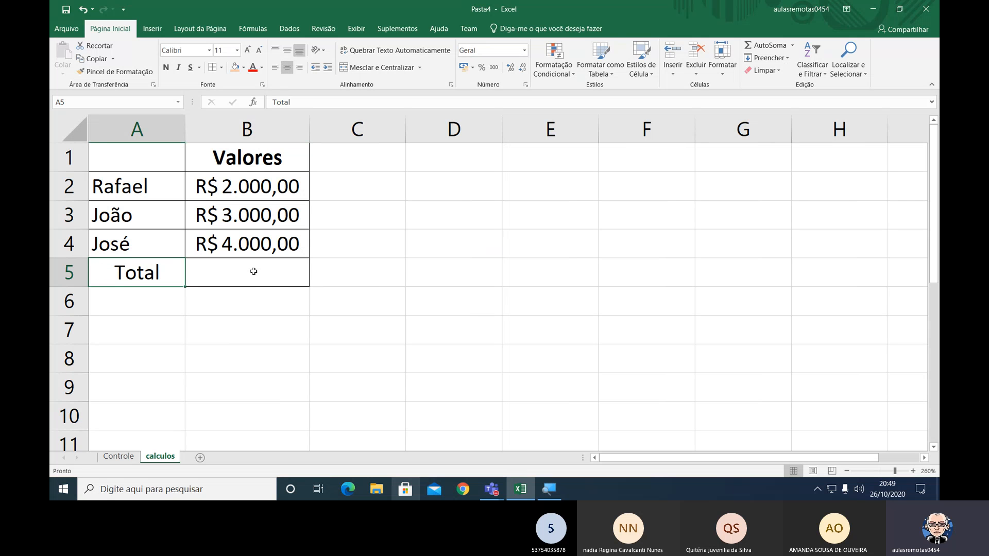
Sum B2:B4 in cell B5 with AutoSoma and review the resulting formula.
click(253, 272)
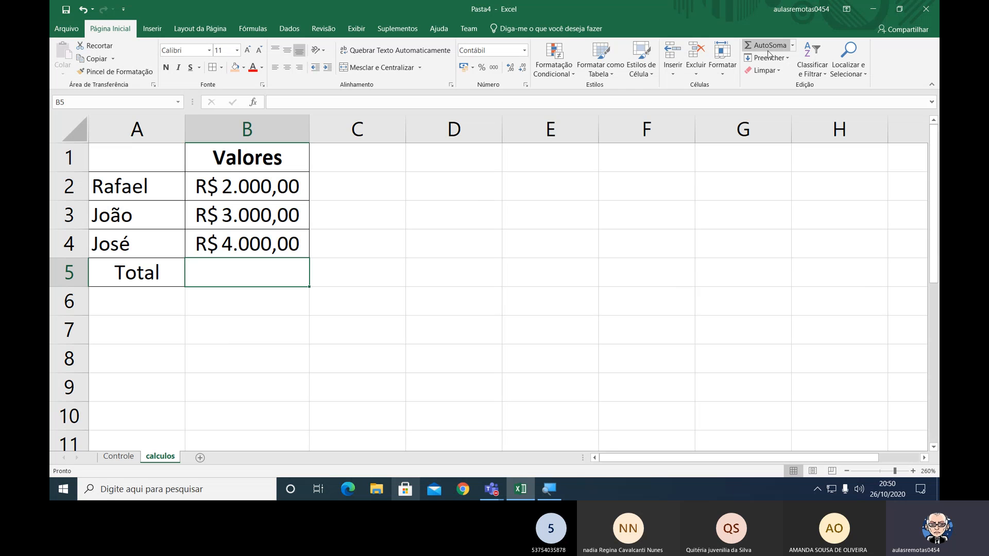
key(ctrl)
key(ctrl)
key(ctrl)
key(ctrl)
click(763, 47)
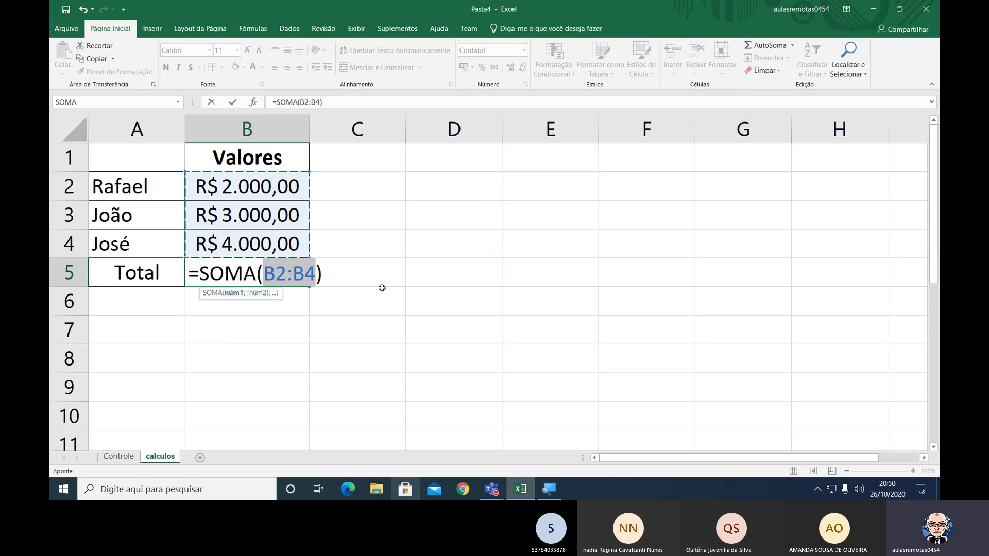
key(ctrl+Return)
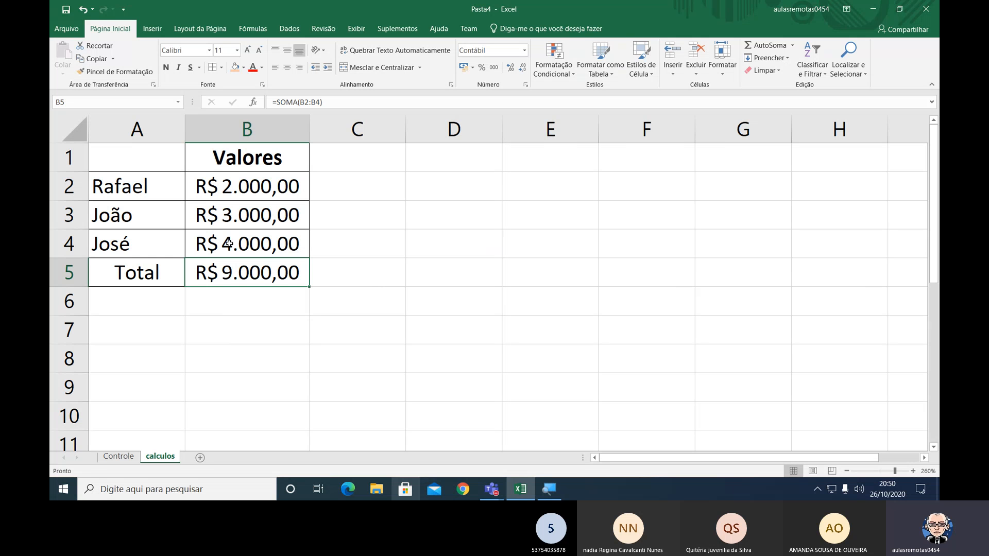
double_click(292, 271)
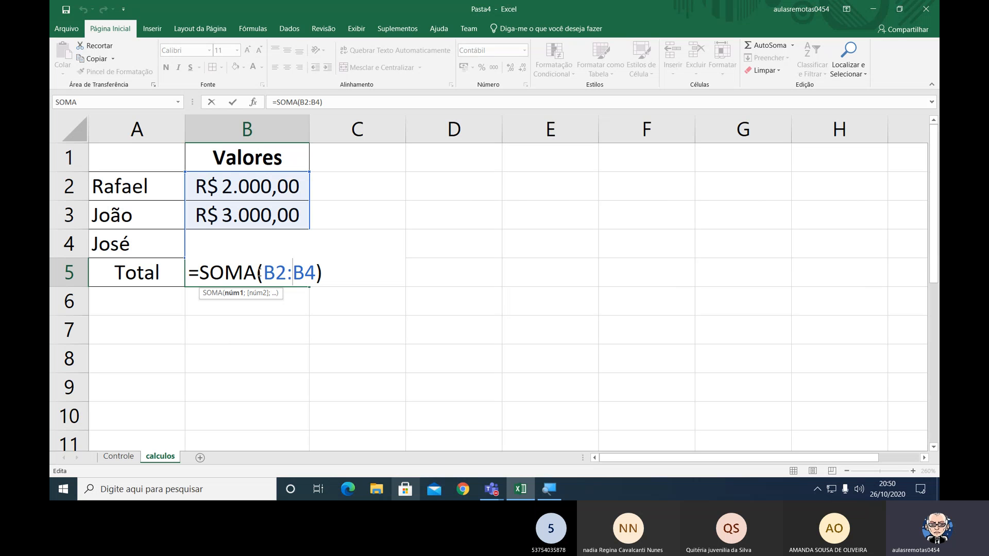
key(ctrl+Return)
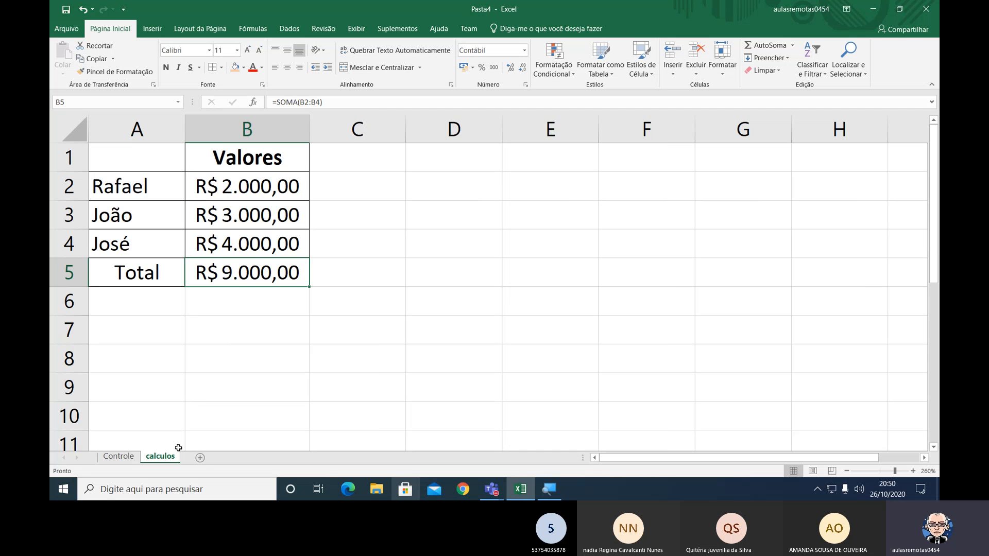
Widen column A on the Controle sheet.
click(119, 456)
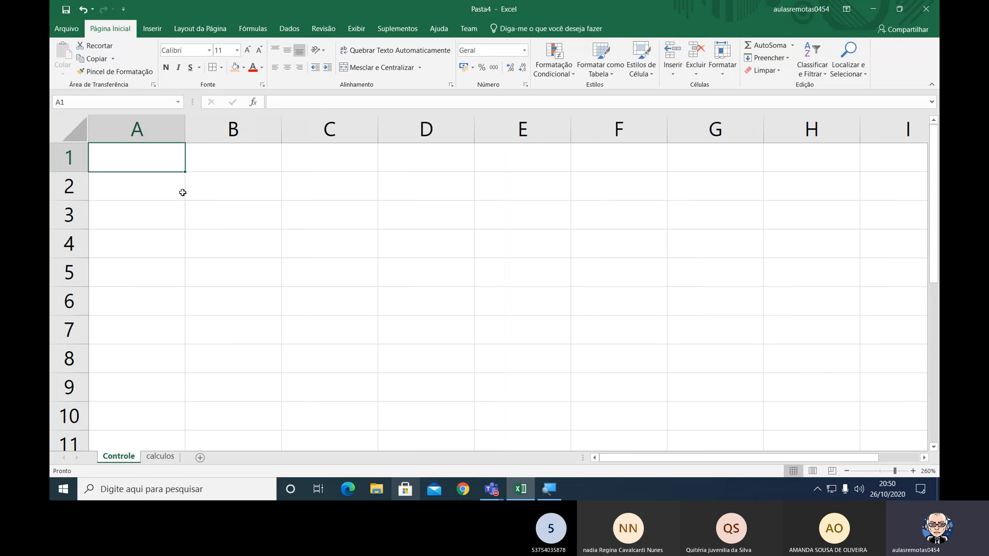
drag(184, 133, 246, 133)
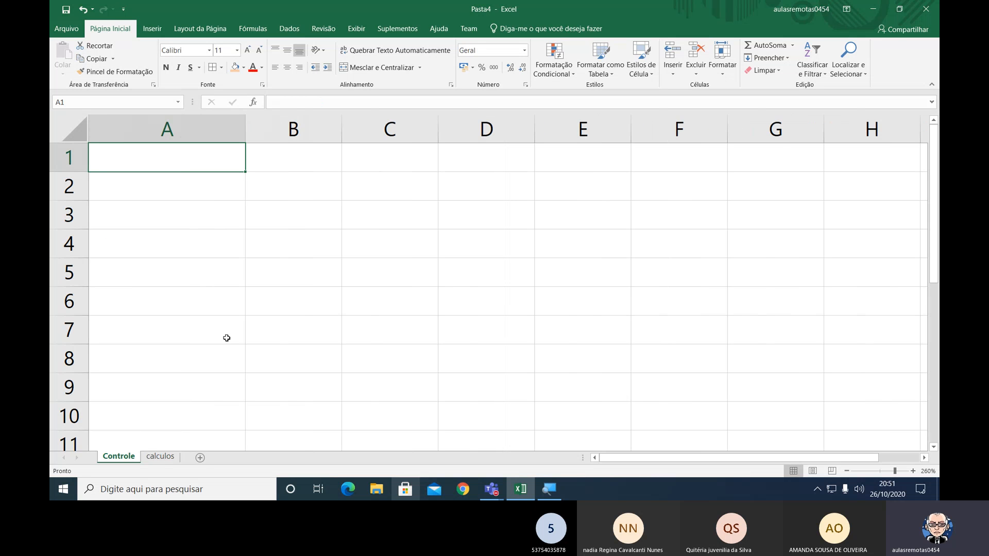
On the calculos sheet, change the label in A5 to Total Outubro and widen column A to fit it.
click(161, 457)
key(F2)
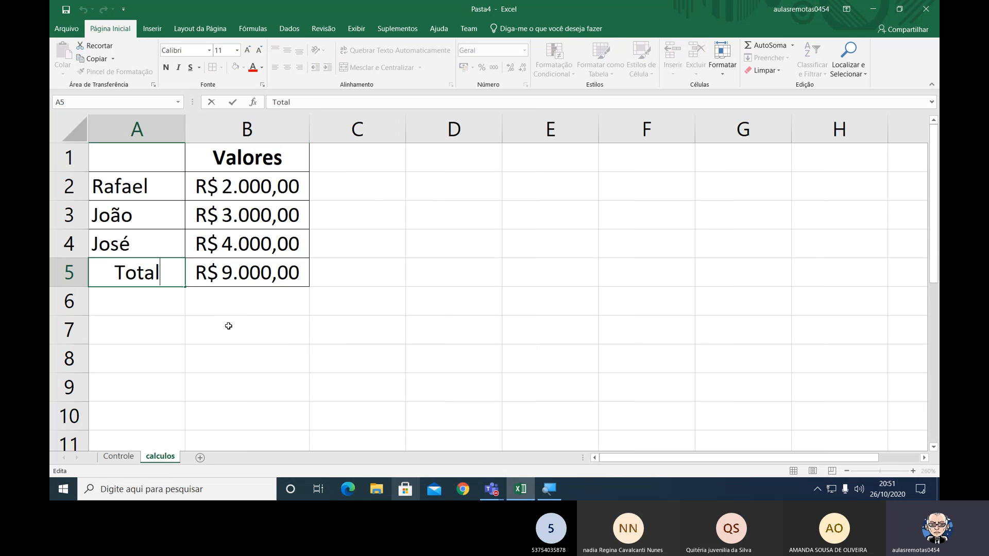
text(out)
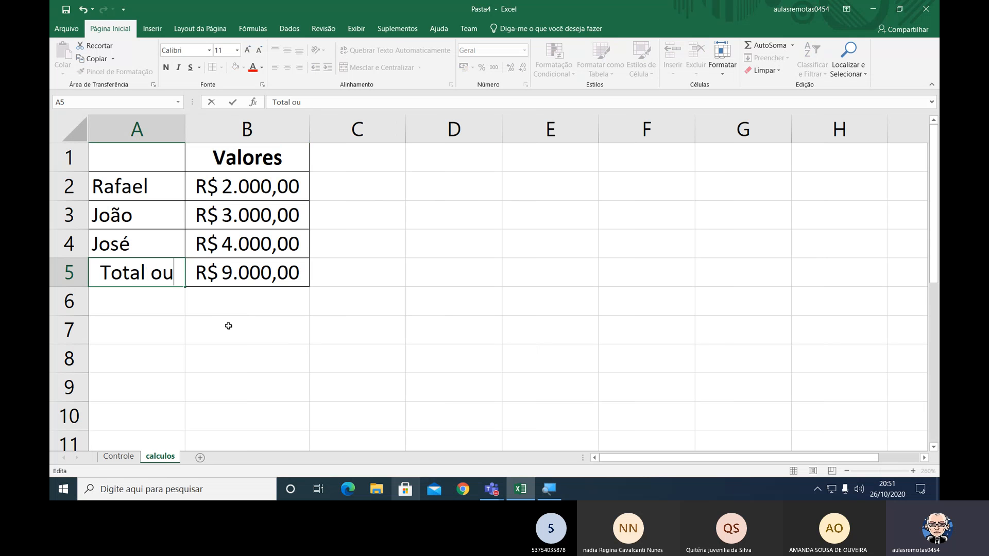
key(BackSpace)
key(BackSpace)
key(BackSpace)
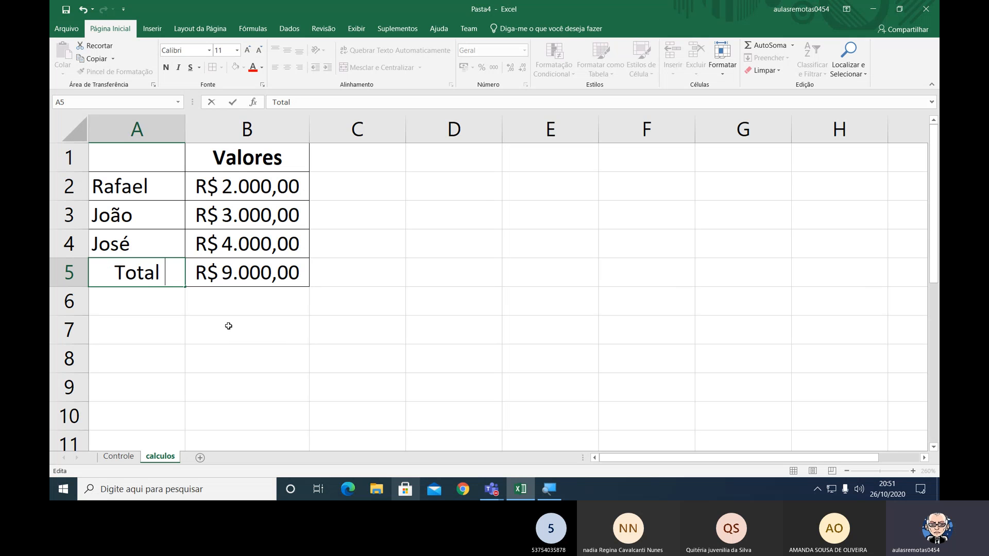
text(Outubro)
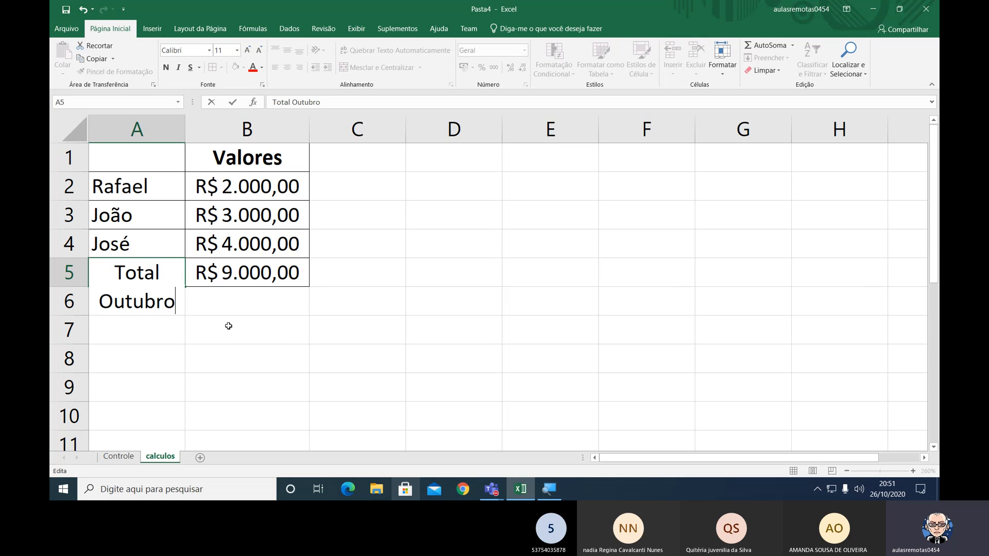
key(Return)
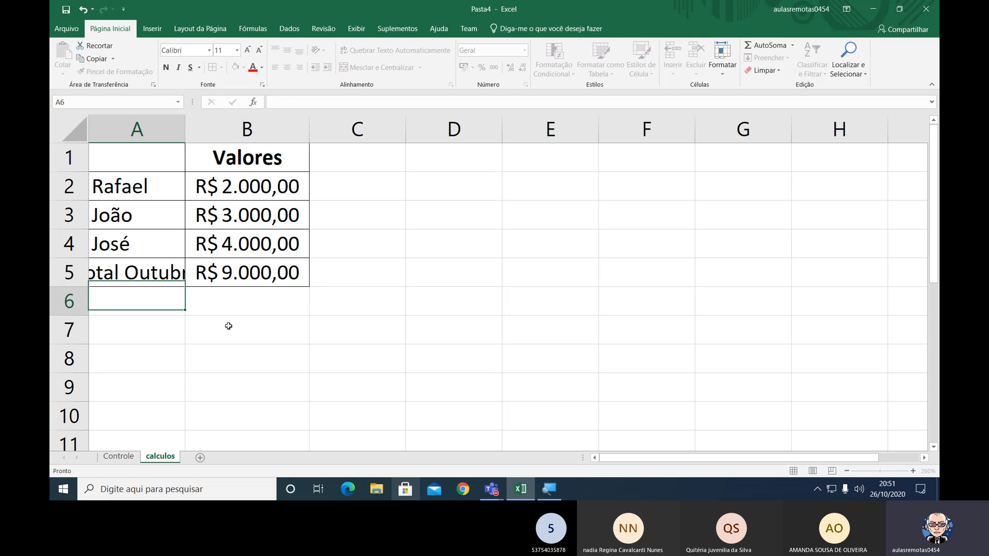
key(Up)
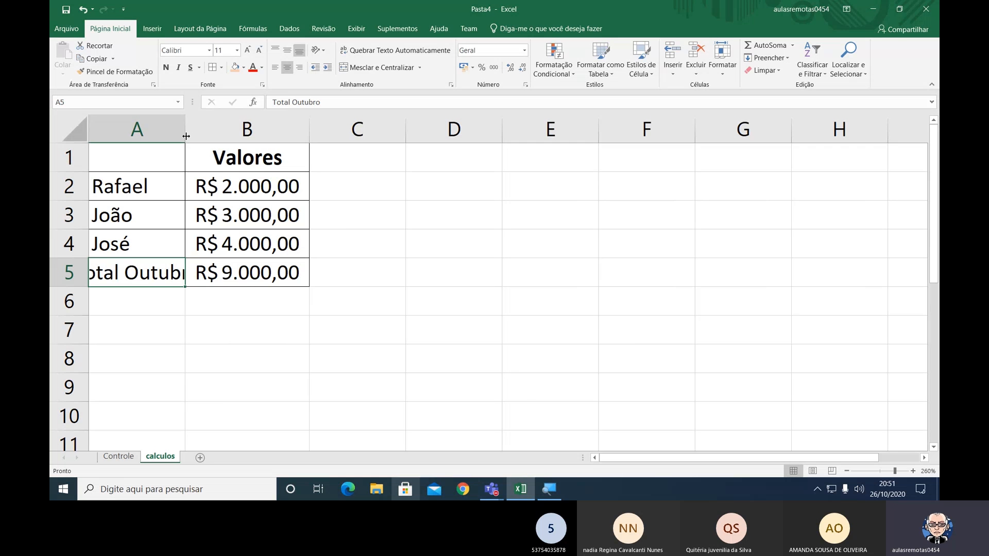
drag(185, 133, 218, 133)
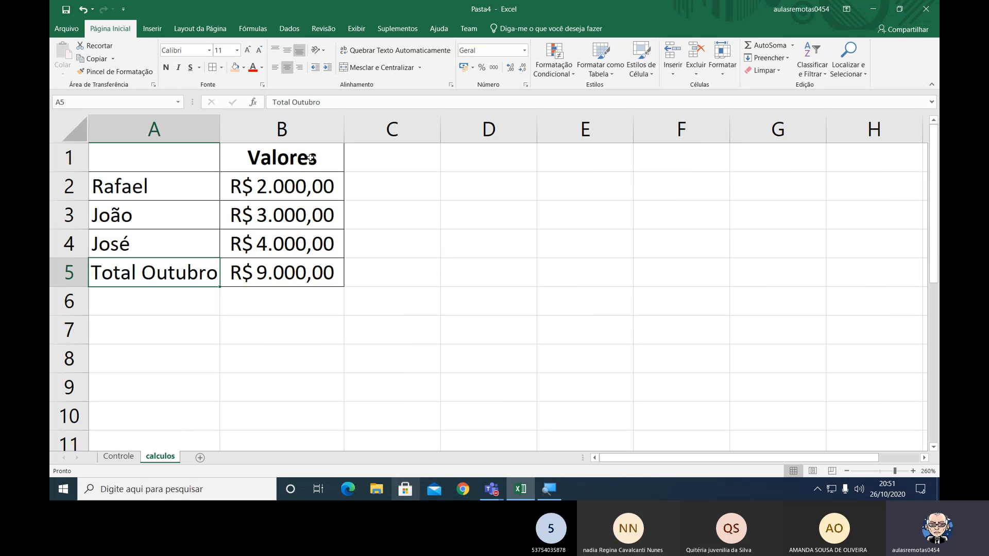
Copy the table A1:B5 to C1 and autofit columns C and D.
drag(311, 158, 308, 263)
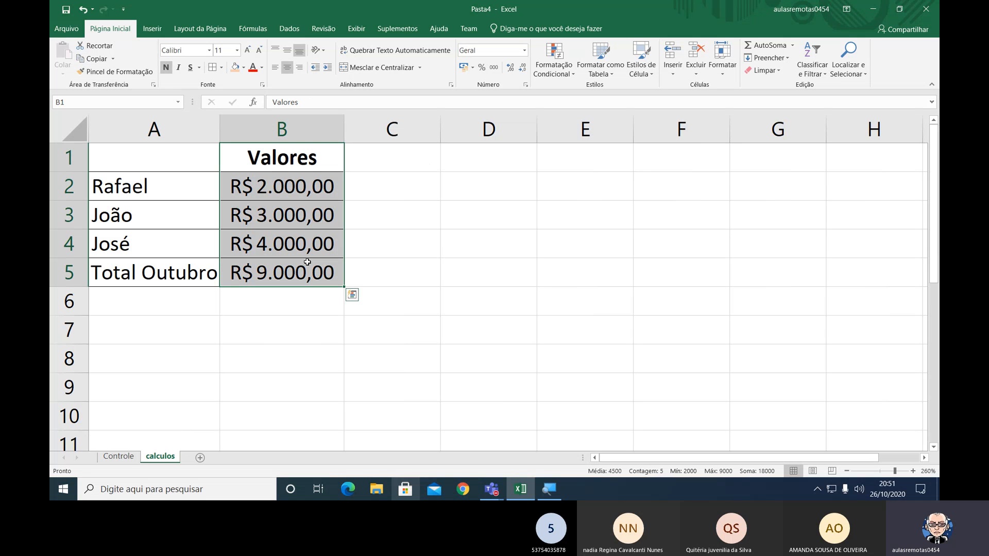
drag(180, 154, 274, 279)
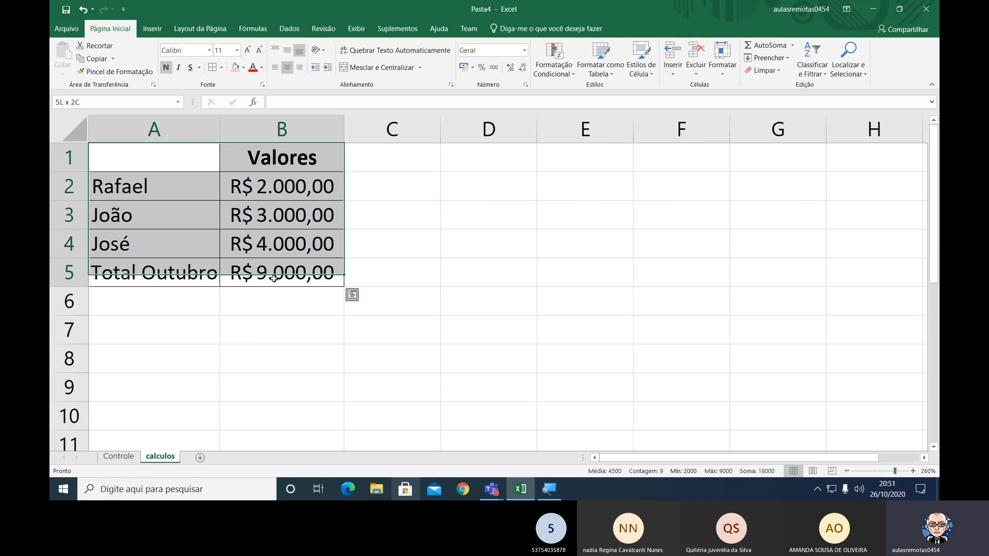
key(ctrl+c)
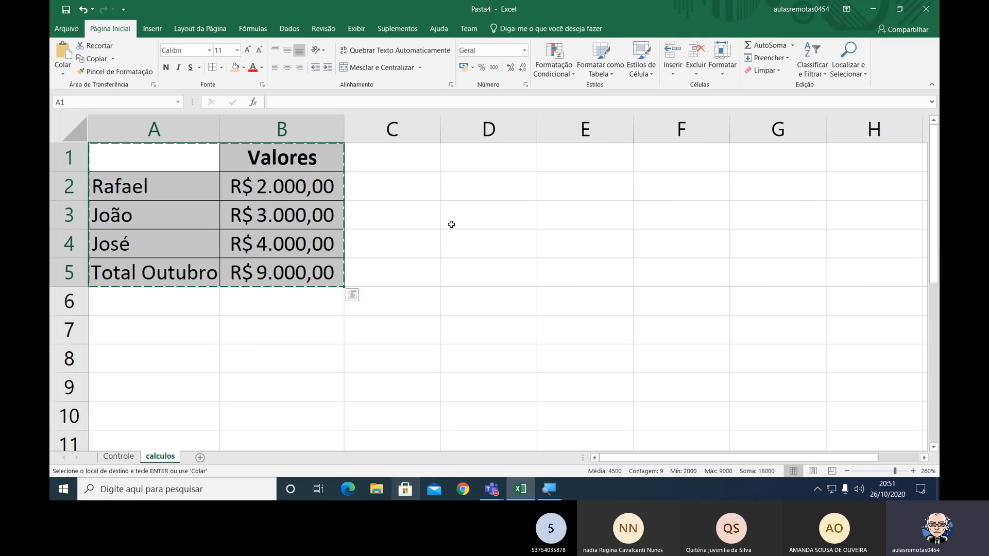
click(413, 156)
key(ctrl+v)
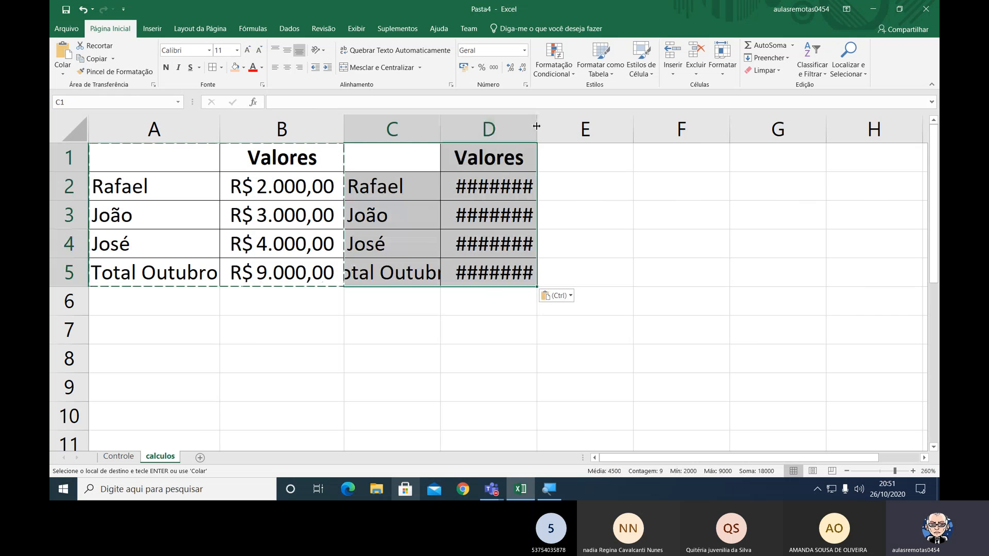
double_click(536, 124)
click(600, 243)
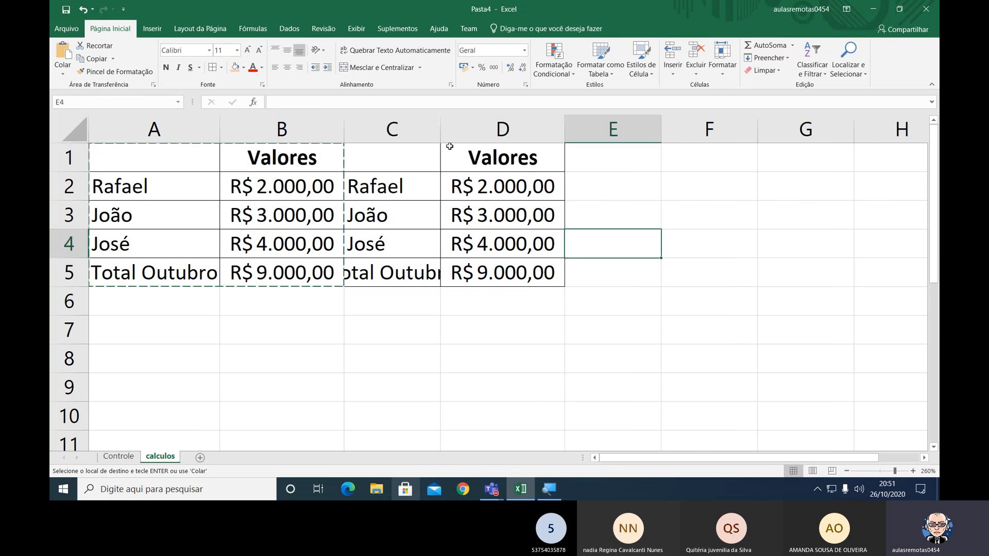
double_click(440, 129)
Change the copied table's label in C5 to Total Novembro and autofit column C.
click(396, 273)
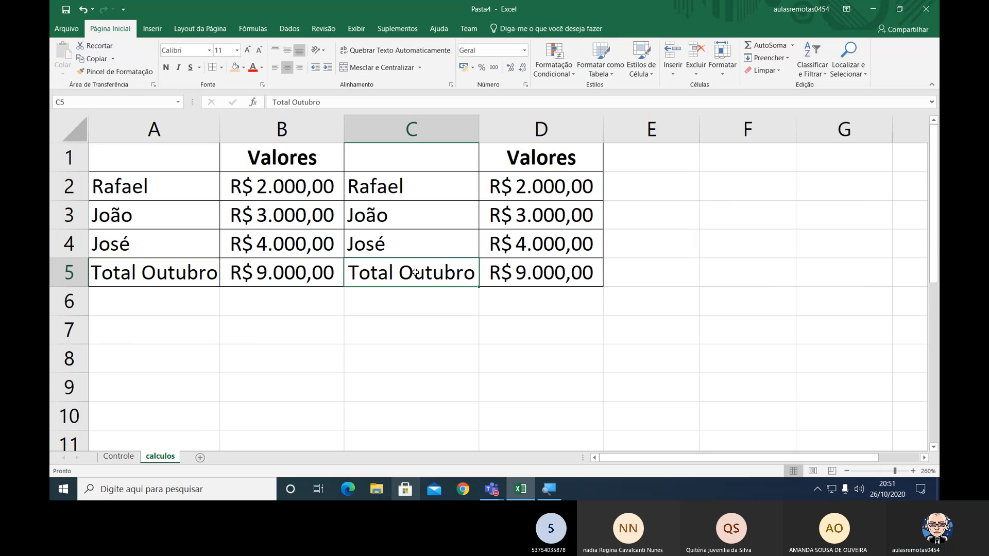
double_click(395, 273)
drag(396, 273, 443, 268)
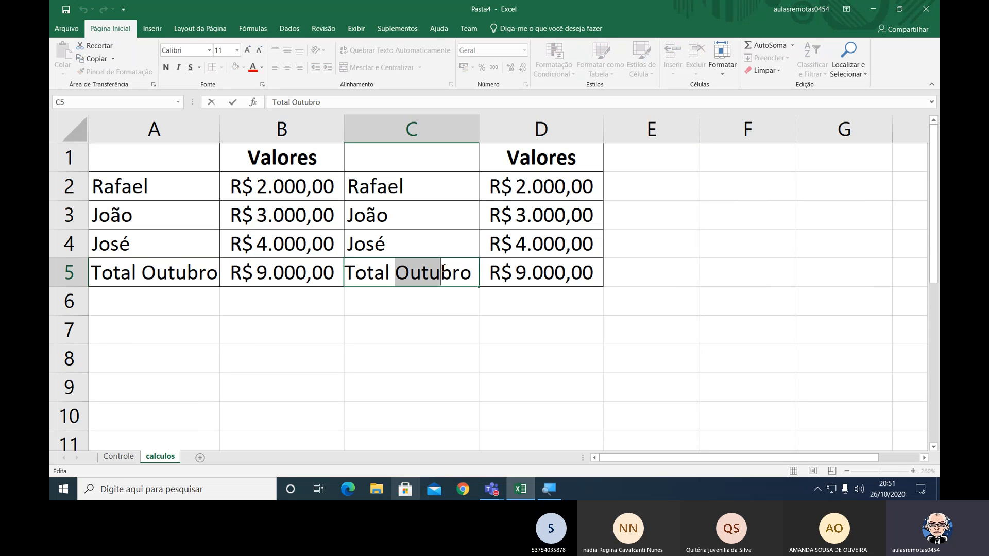
text(Novem)
key(Return)
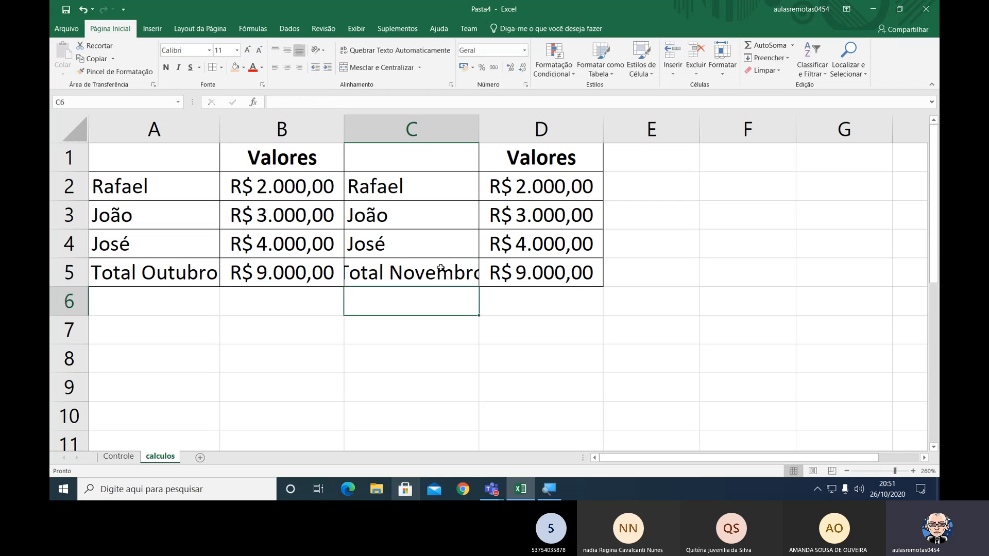
click(441, 268)
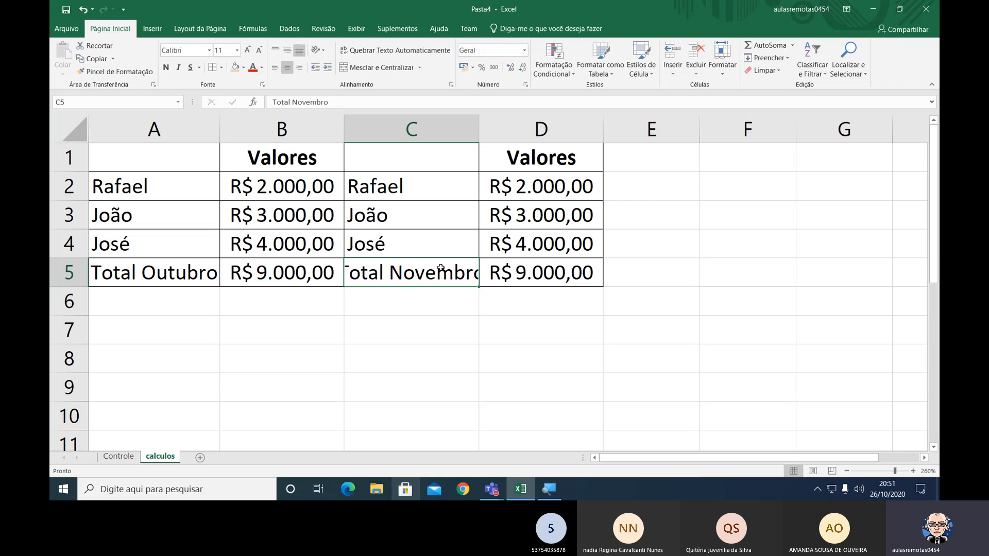
double_click(478, 131)
Color the November total in D5 red.
key(Right)
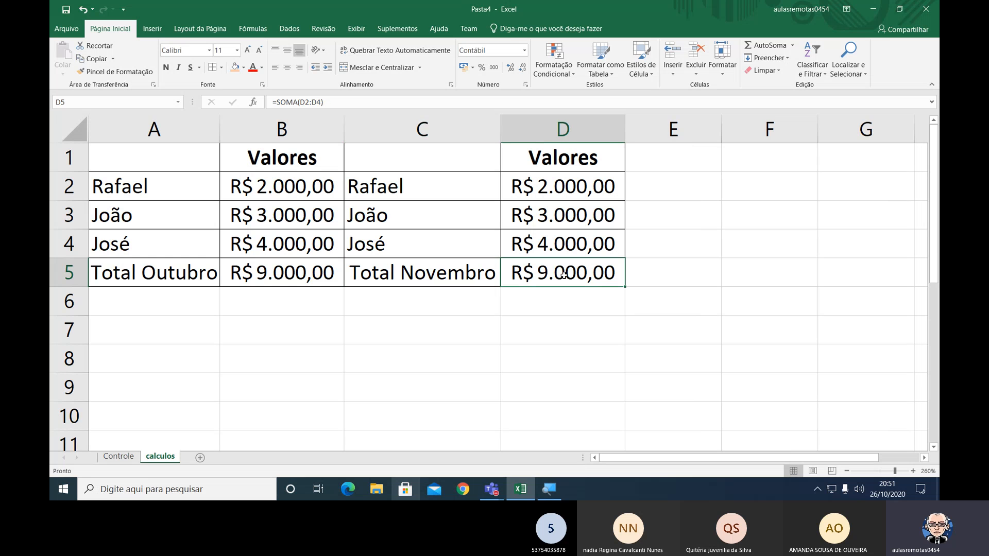
click(253, 67)
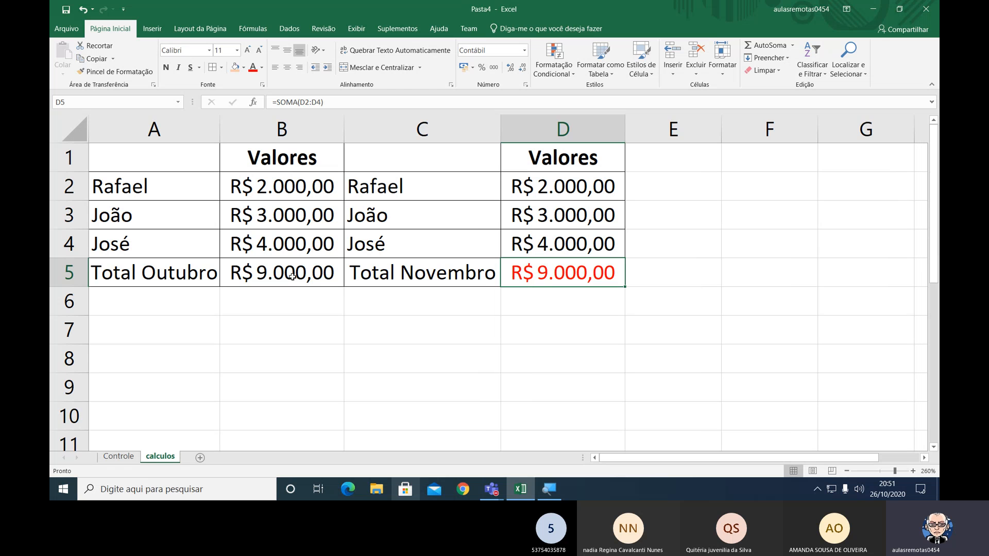
On the calculos sheet, set the November value in D2 to 4000 and autofit column D.
click(540, 194)
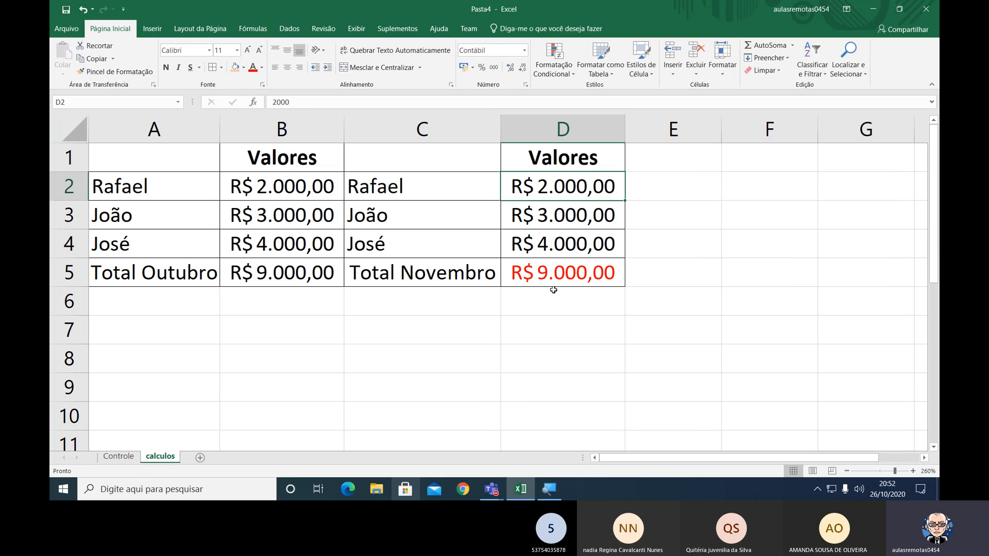
text(4000)
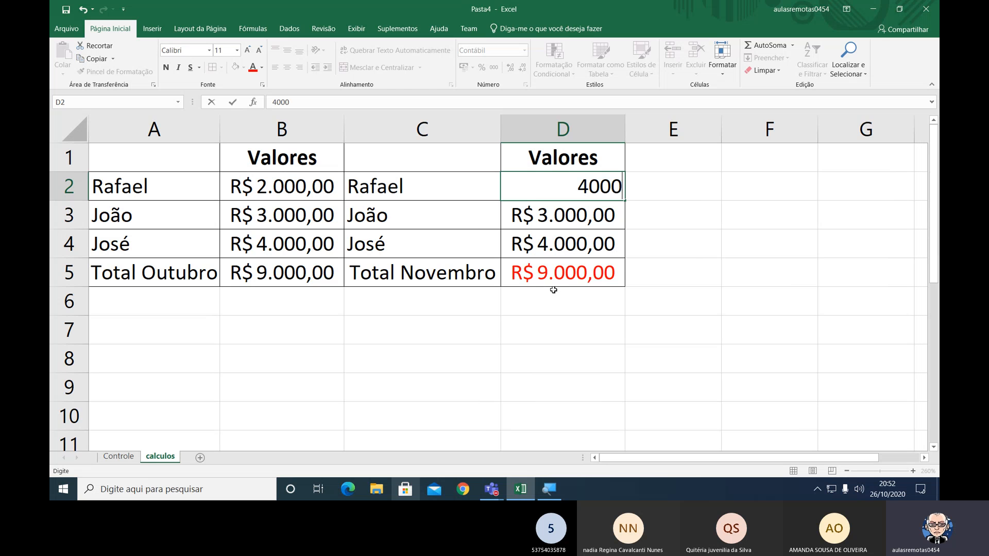
key(Return)
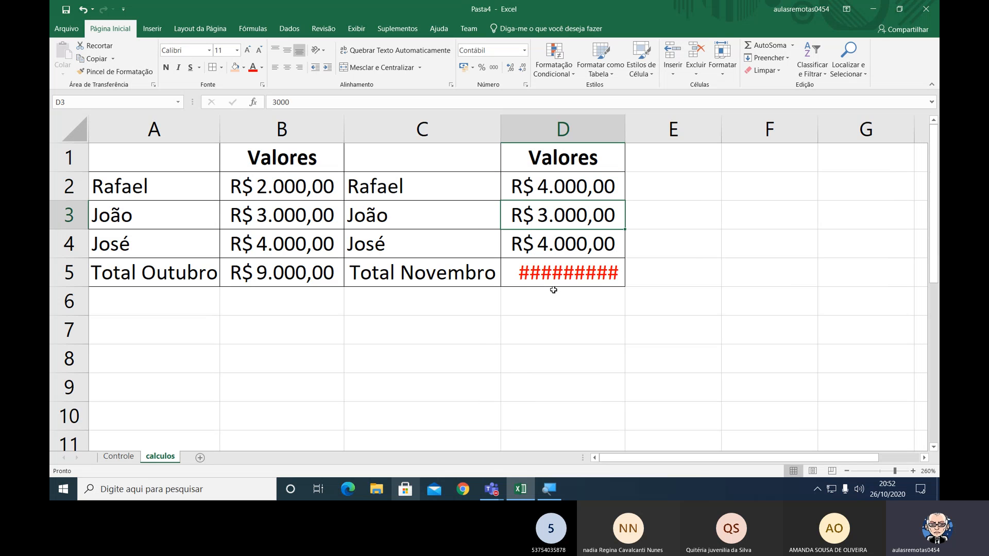
double_click(627, 129)
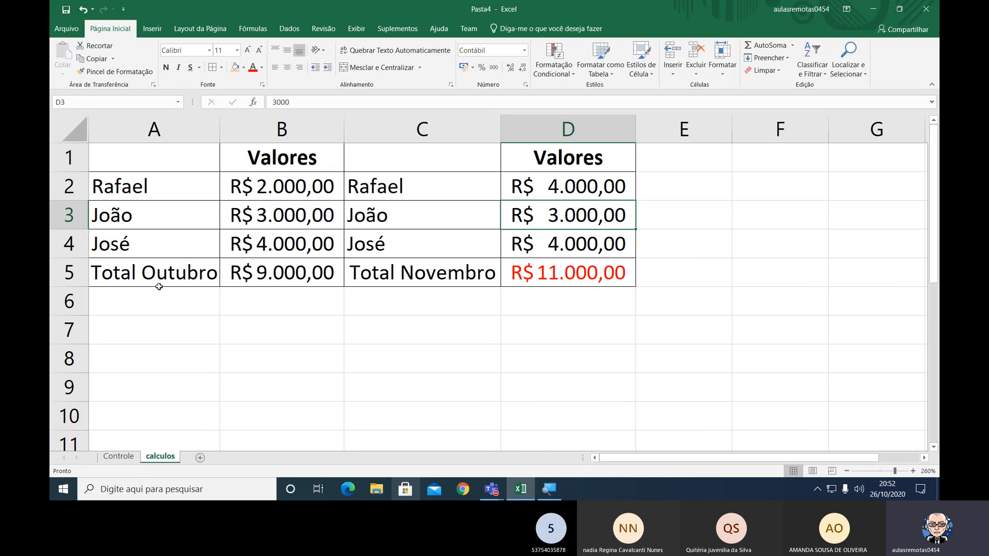
On the Controle sheet, enter the labels Outubro, Novembro and Total in A1:A3.
click(118, 456)
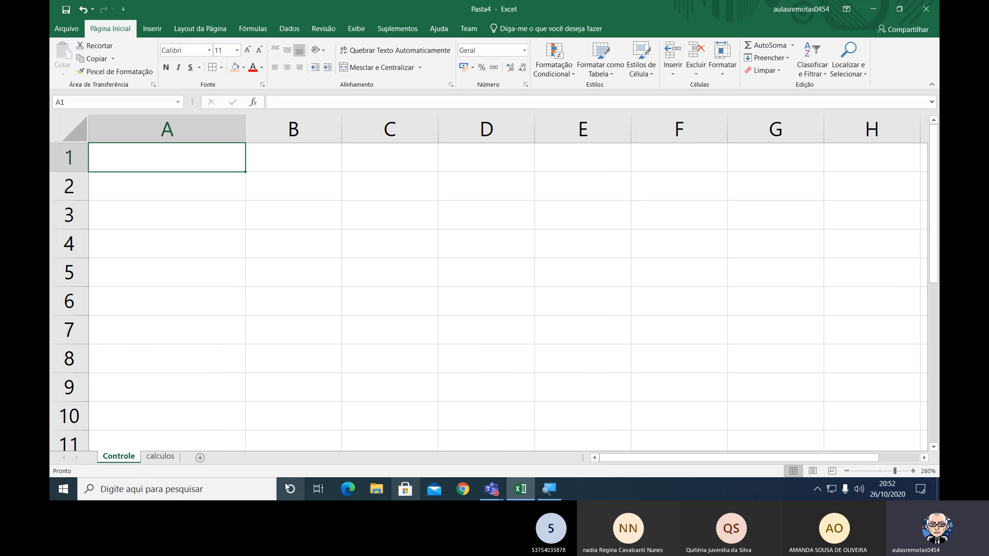
text(Outubro)
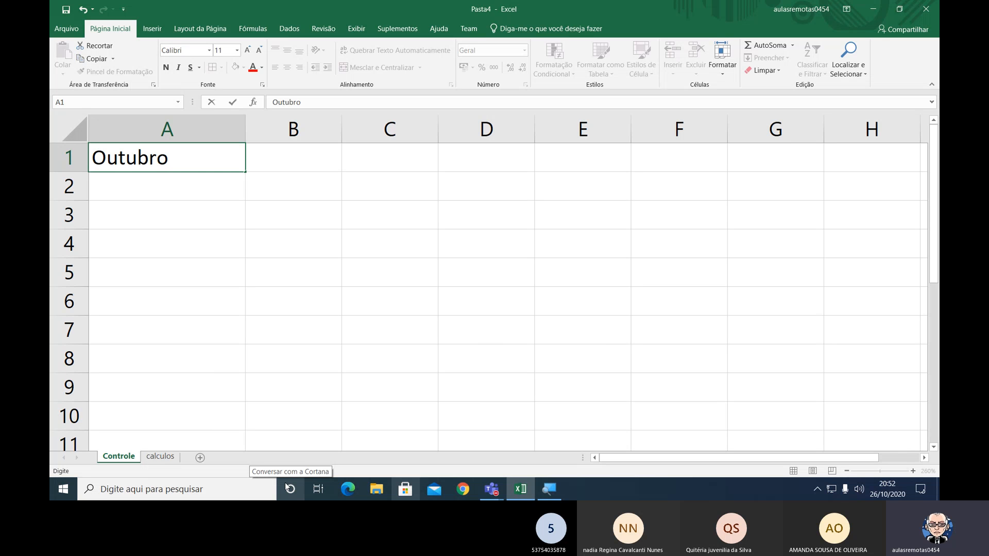
key(Return)
text(Novembro)
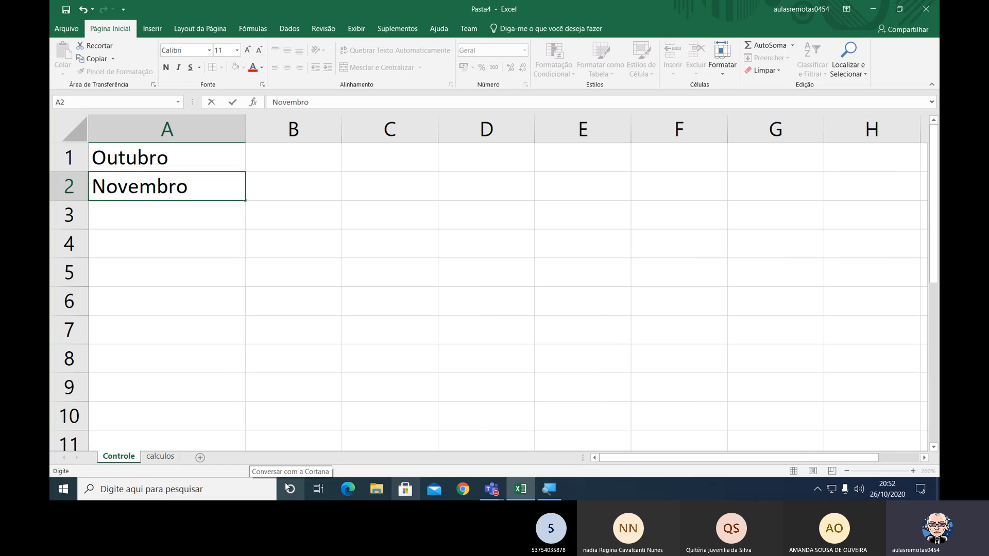
key(Return)
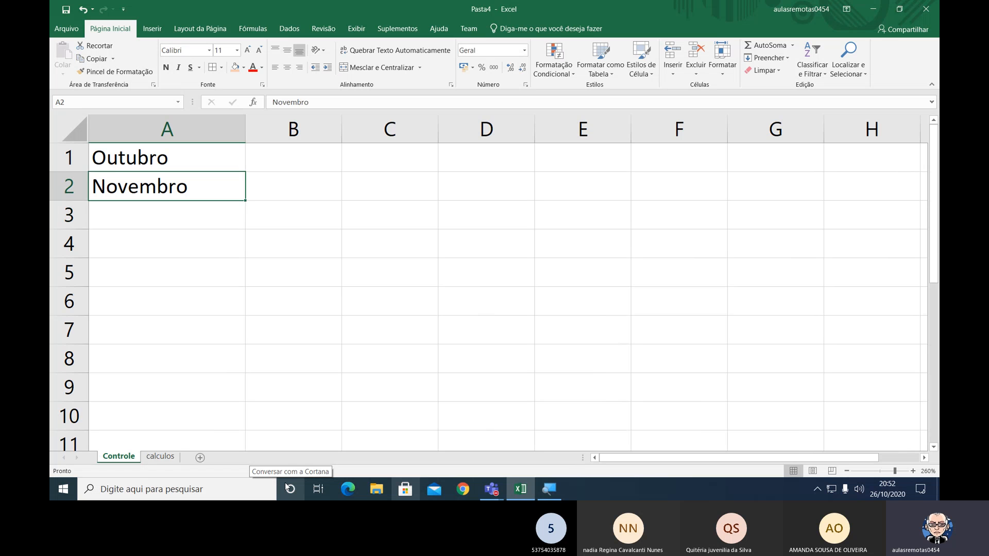
text(Total)
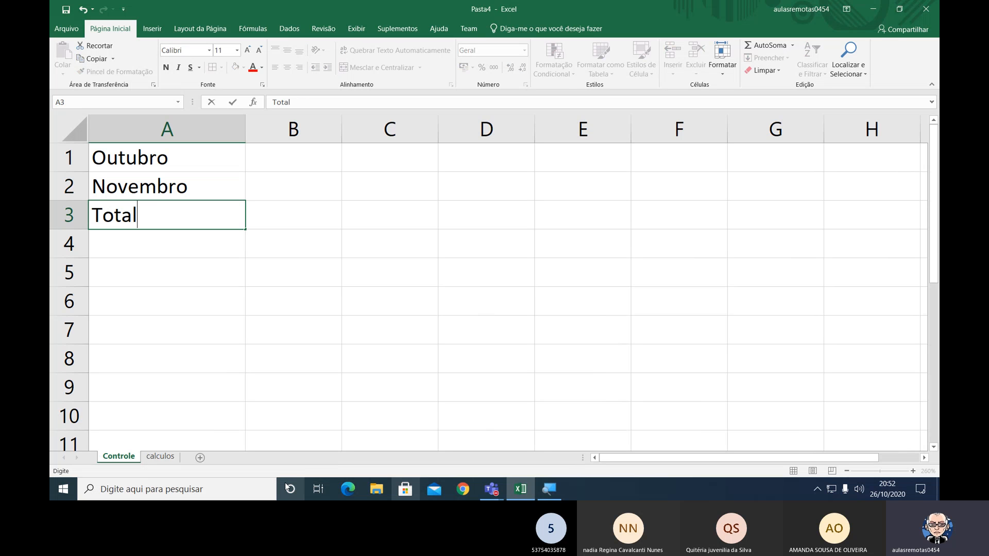
key(Return)
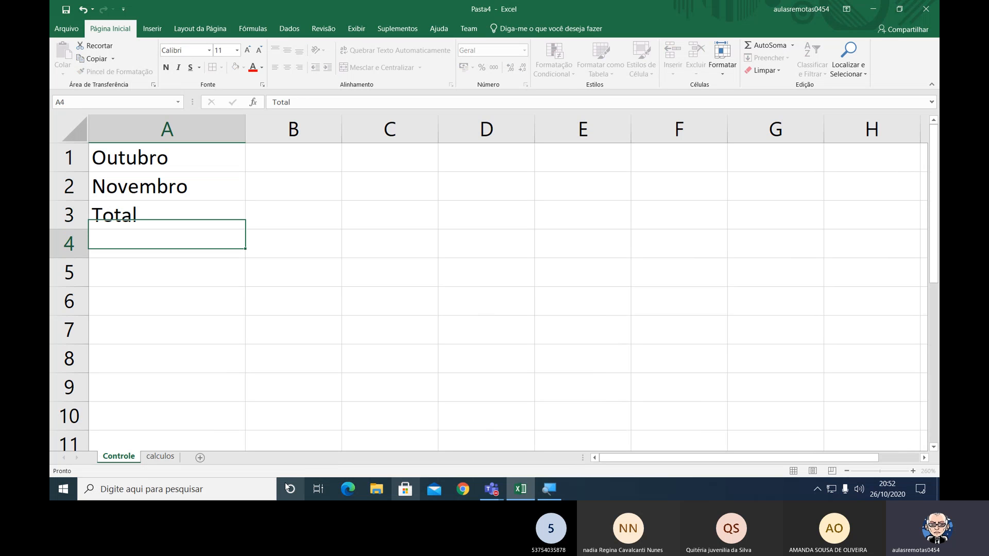
Apply all borders to A1:B3 on the Controle sheet and widen column B.
key(Up)
key(Up)
key(Up)
key(shift+Down)
key(shift+Down)
key(shift+Right)
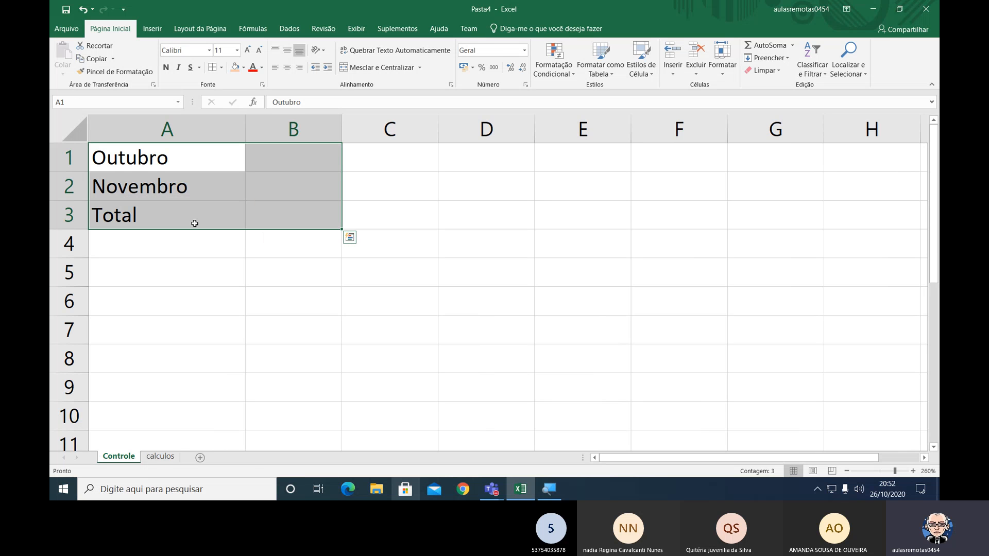
click(213, 67)
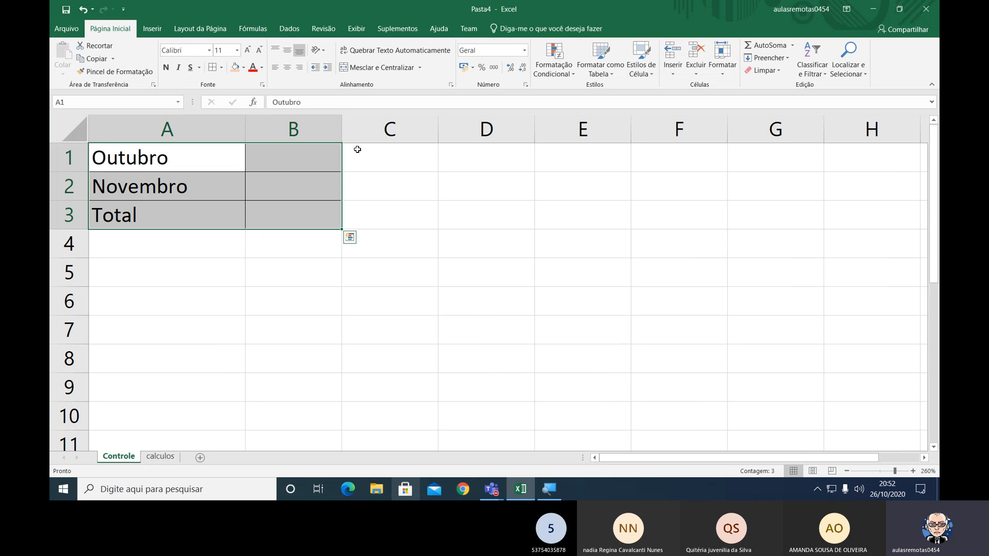
drag(344, 131, 425, 131)
click(311, 219)
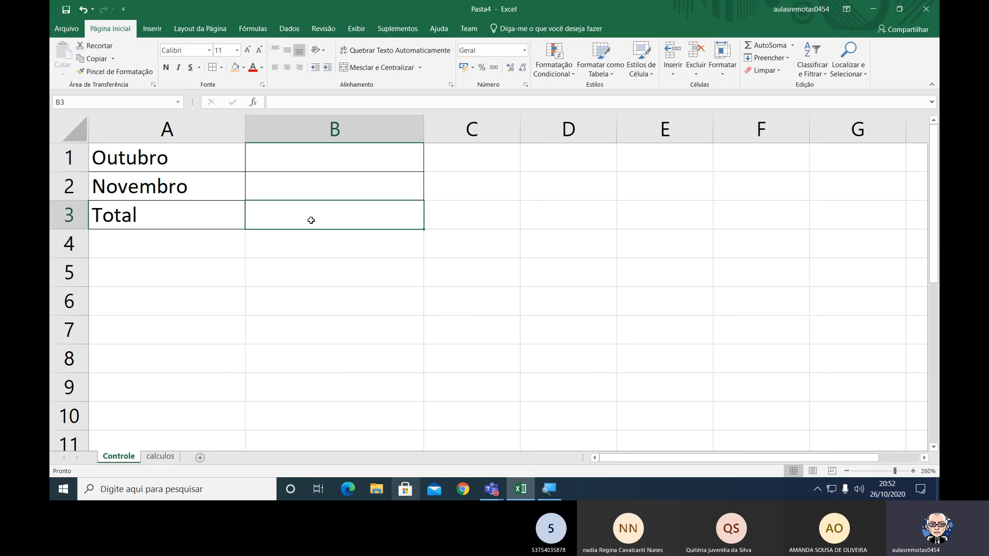
Link B1 on the Controle sheet to the October total in cell B5 of calculos.
click(325, 160)
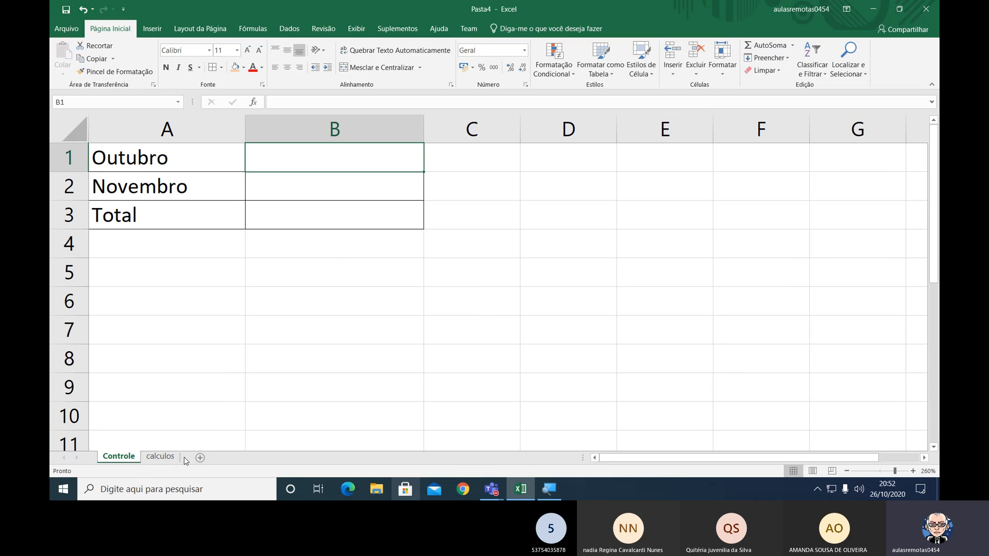
text(=)
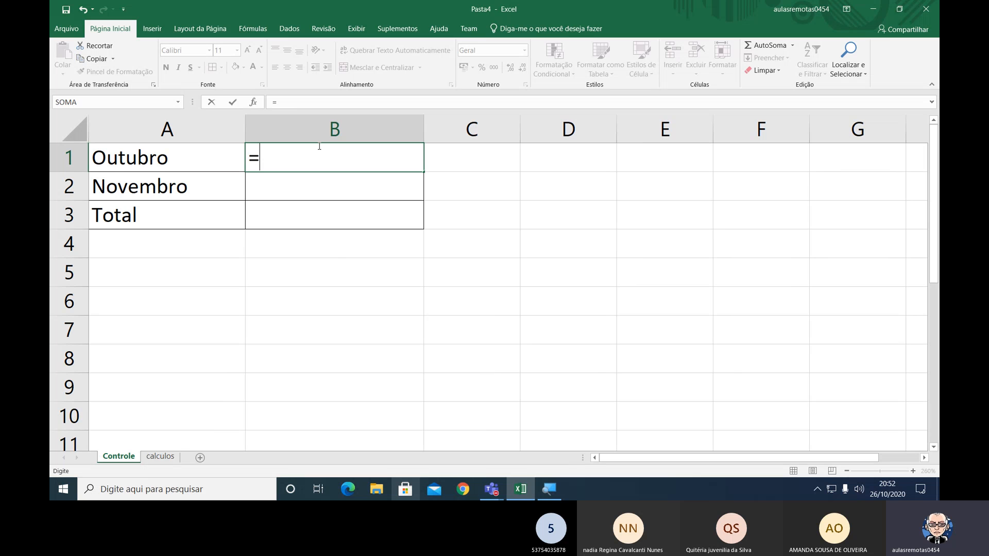
click(160, 456)
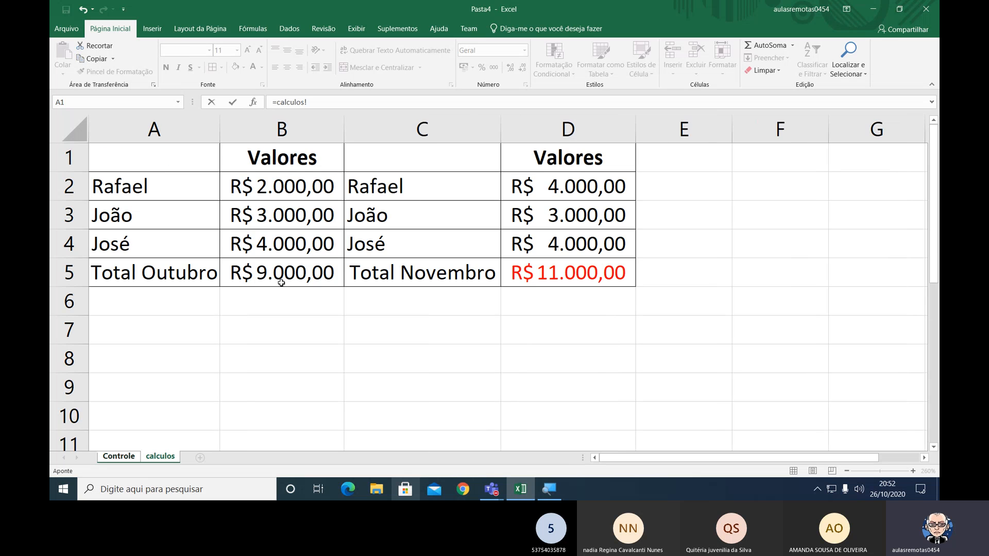
click(281, 283)
key(Return)
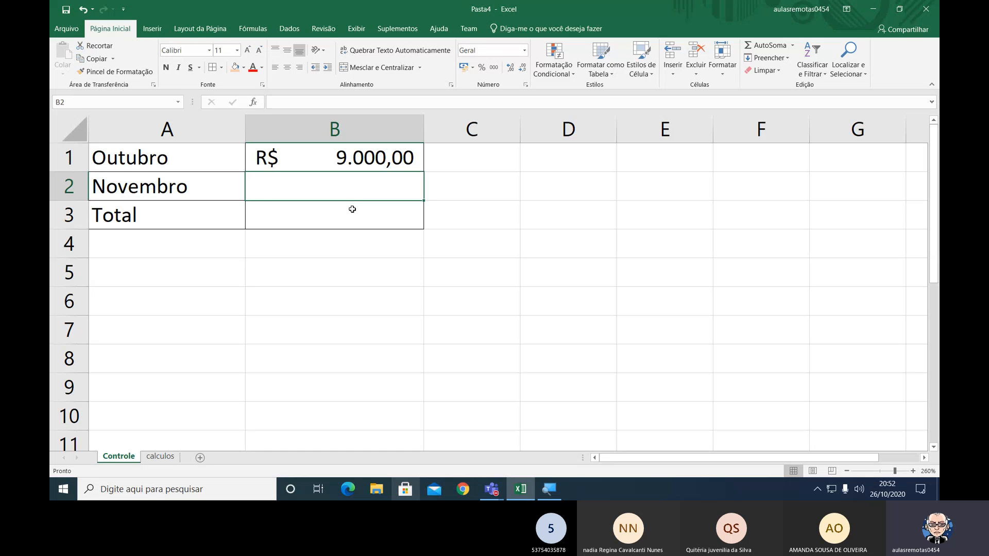
Link B2 on Controle to the November total in calculos D5, and total B1:B2 in B3 with AutoSum.
text(=)
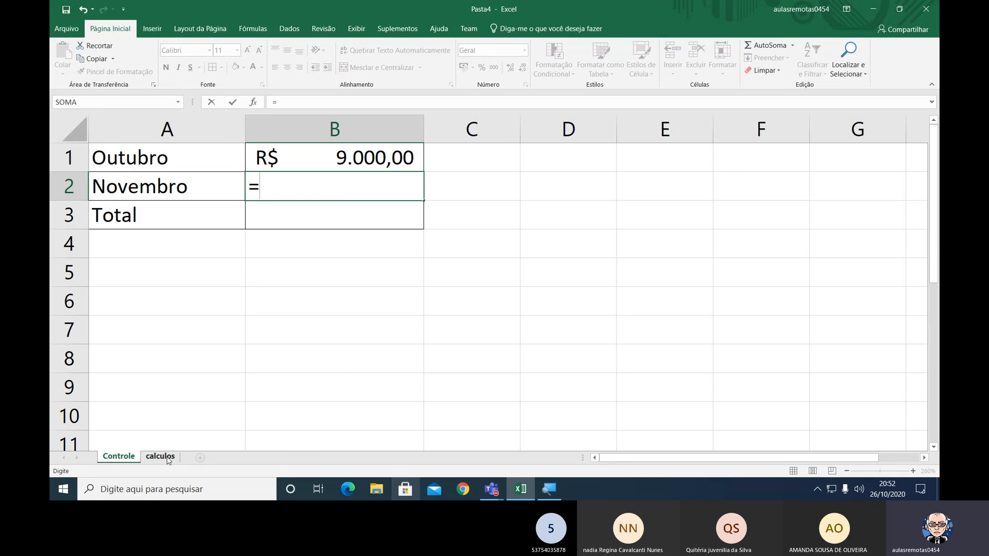
click(168, 457)
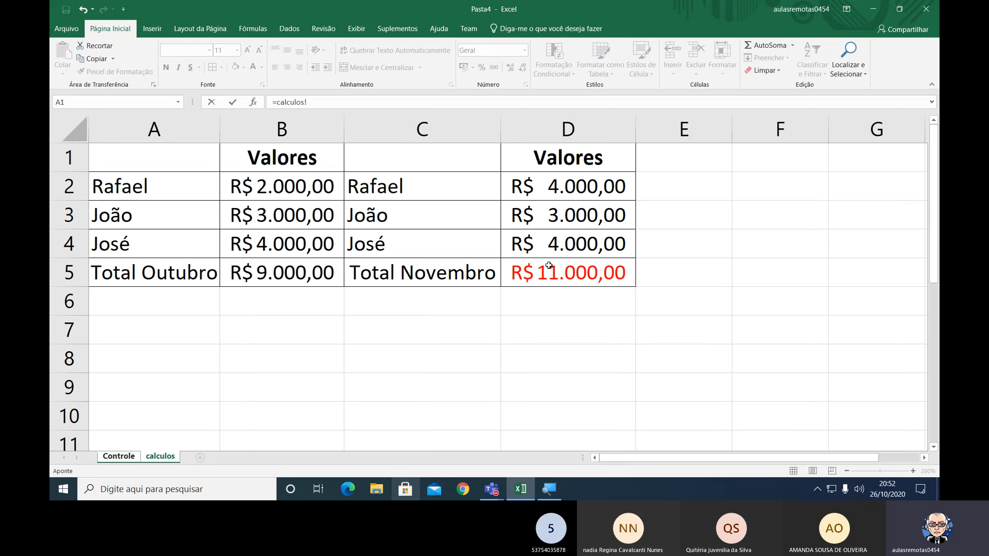
click(549, 265)
key(Return)
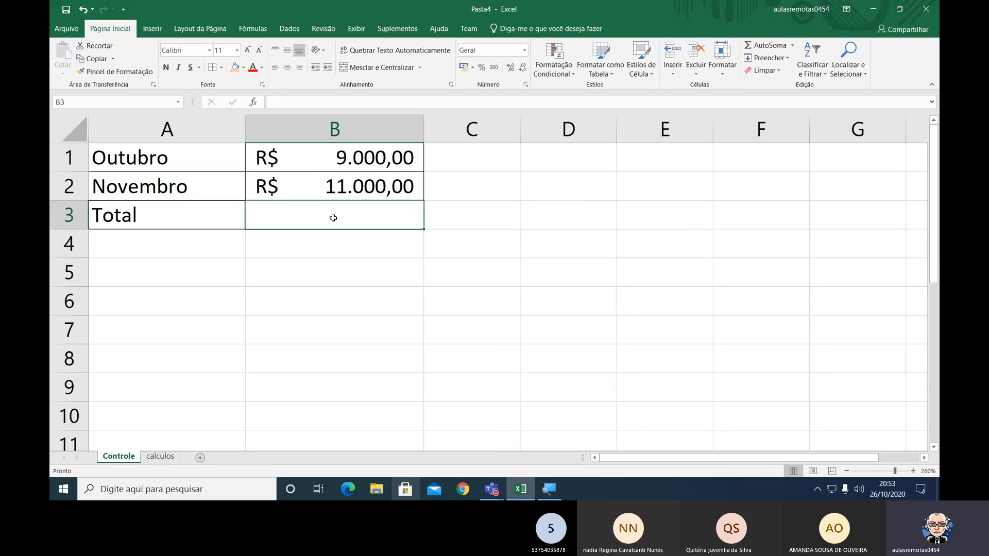
click(767, 48)
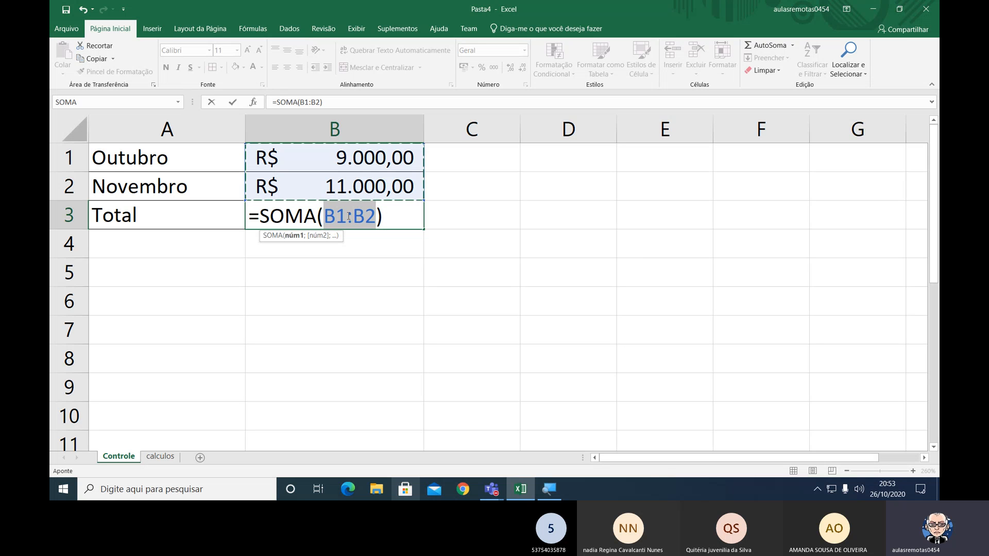
key(ctrl+Return)
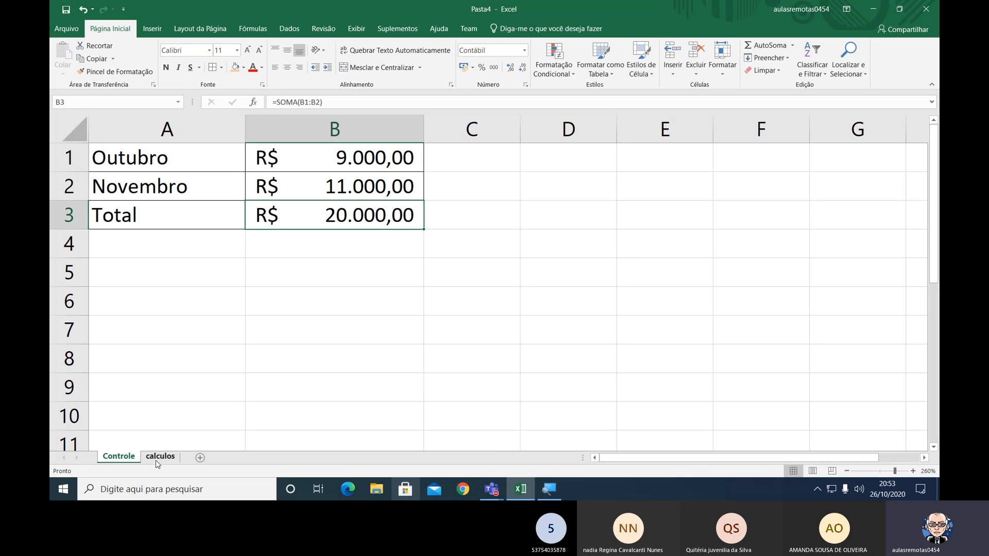
Examine the formula behind the October amount in B1 on the Controle sheet.
click(358, 159)
double_click(357, 159)
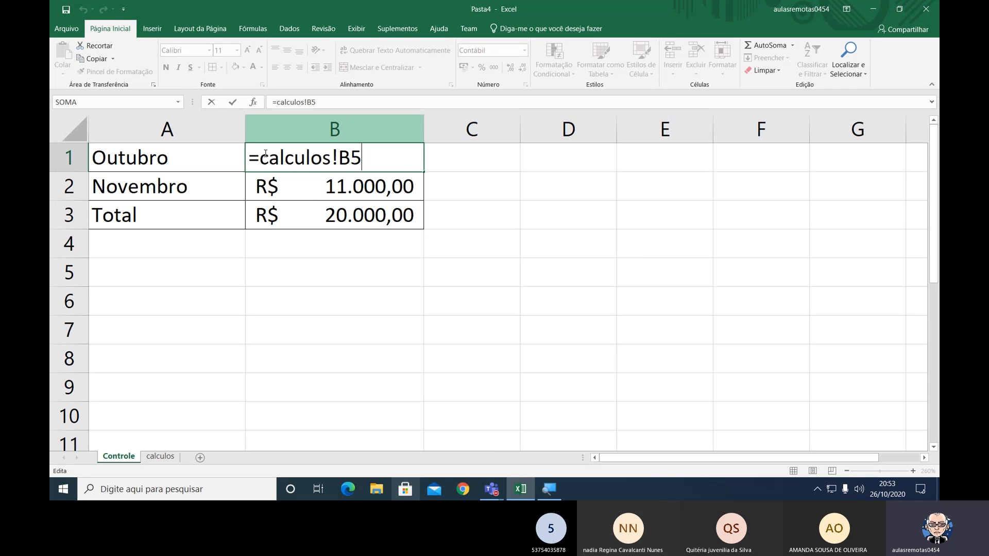
key(ctrl+Return)
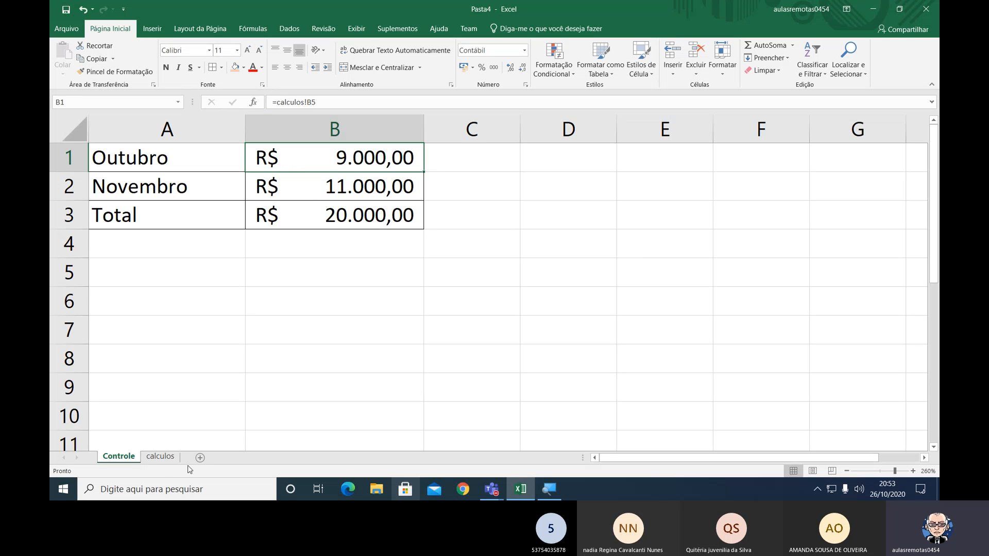
On the calculos sheet, set the October value in B2 to 4000 and autofit column B.
click(162, 462)
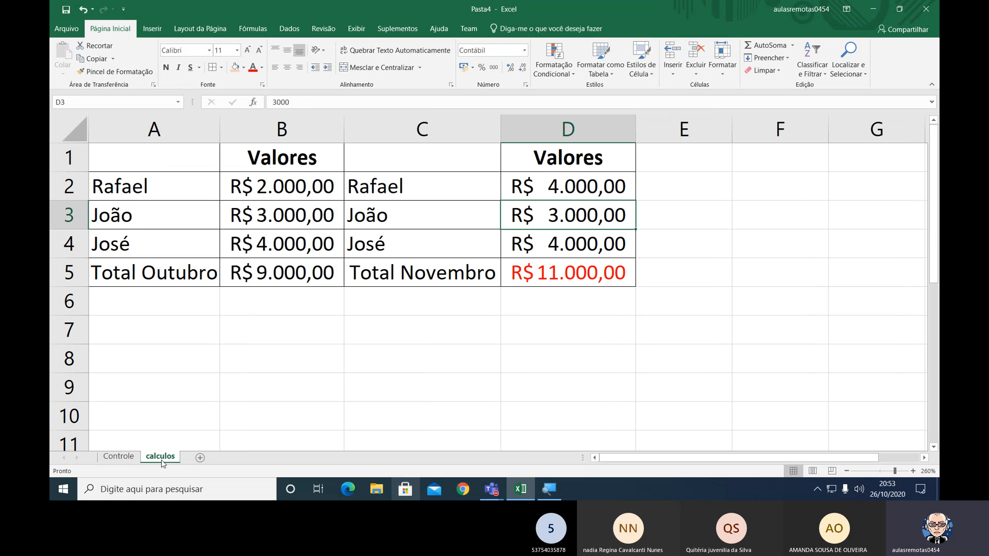
click(268, 193)
text(4000)
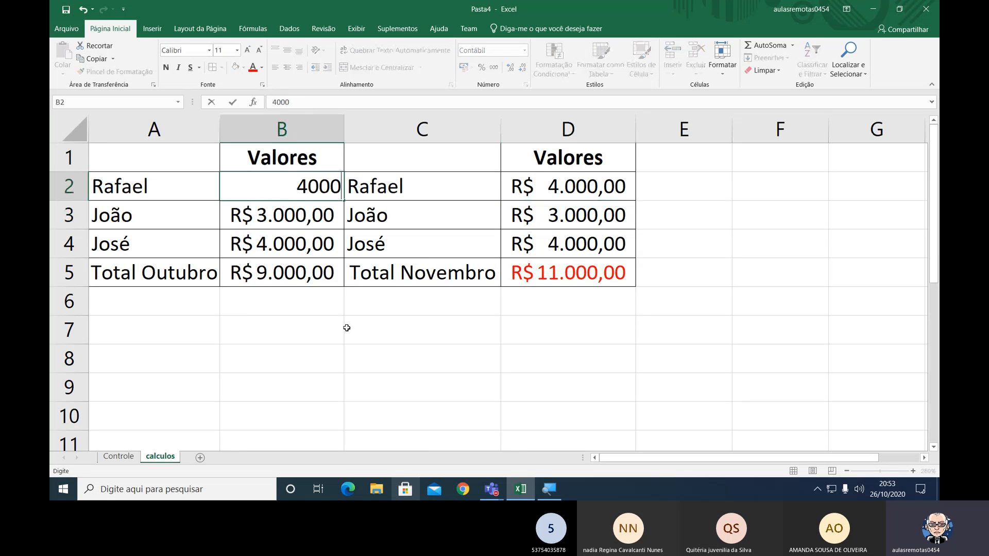
key(Return)
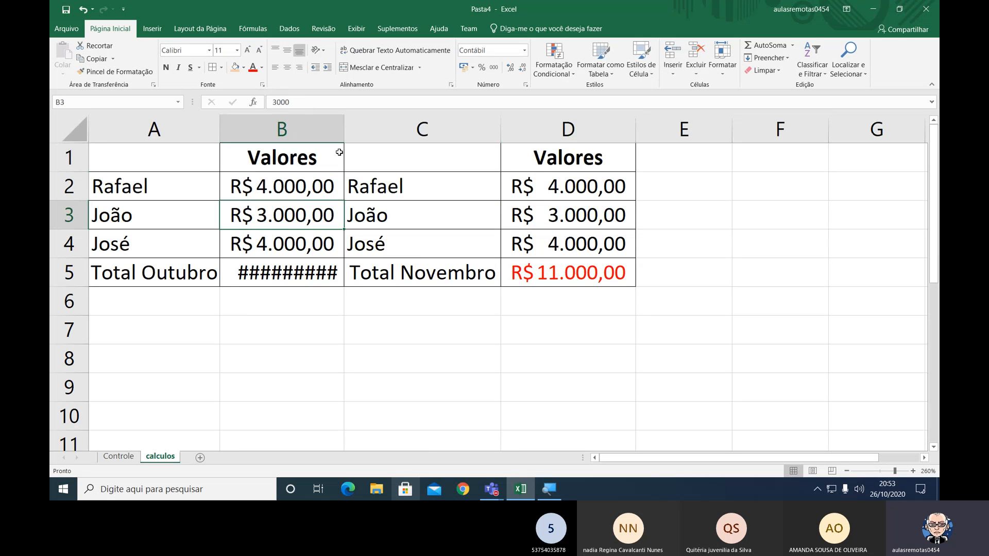
double_click(344, 129)
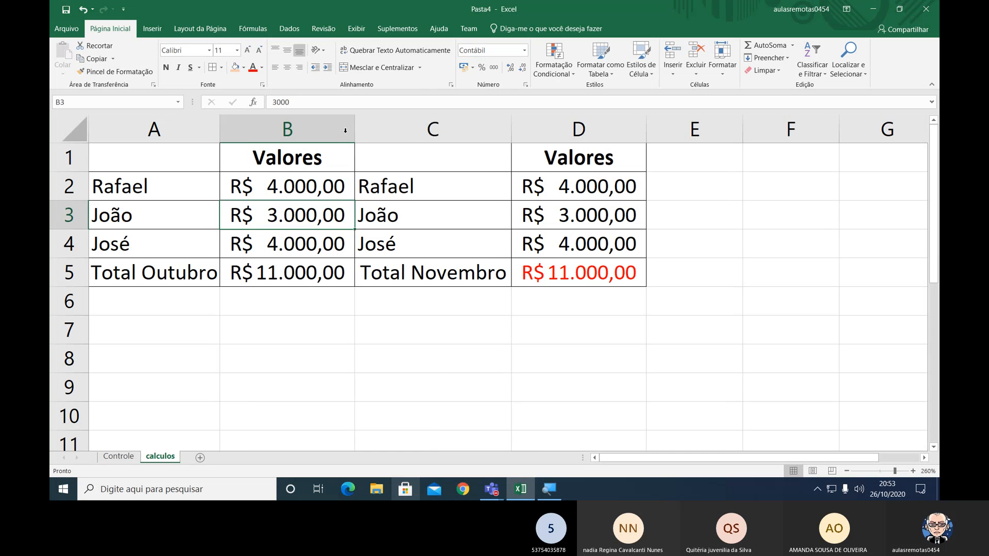
Compare the October and November totals on calculos with the linked amounts on the Controle sheet.
click(278, 263)
click(570, 274)
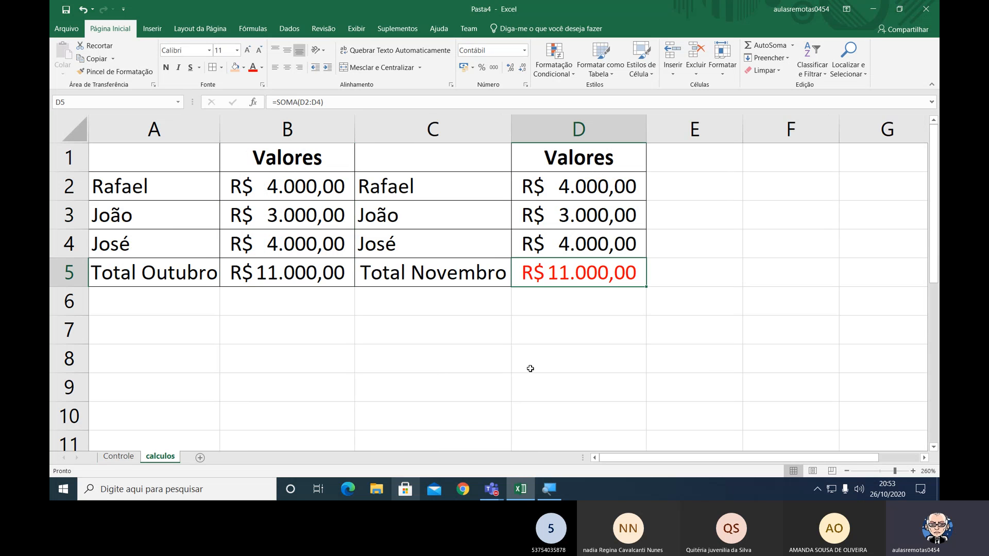
click(119, 457)
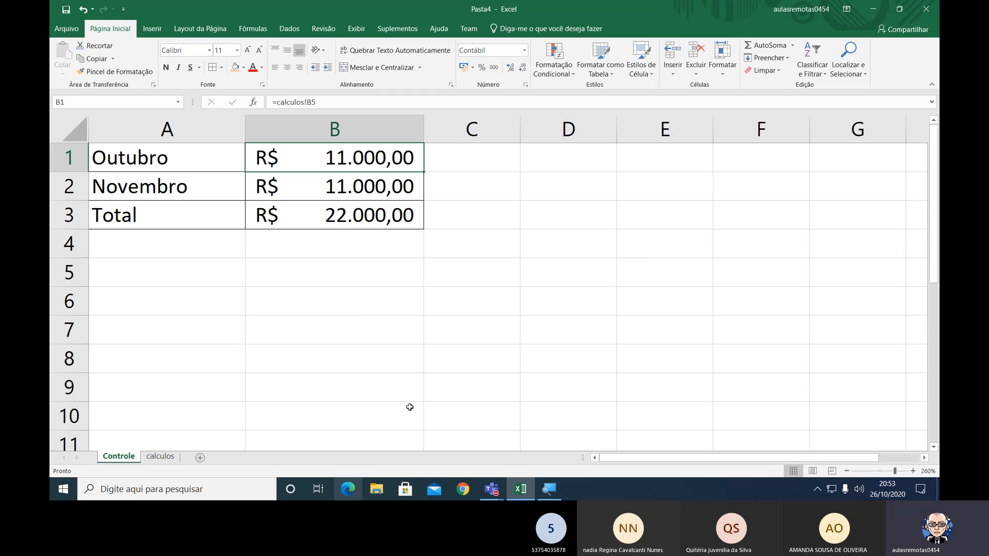
click(158, 458)
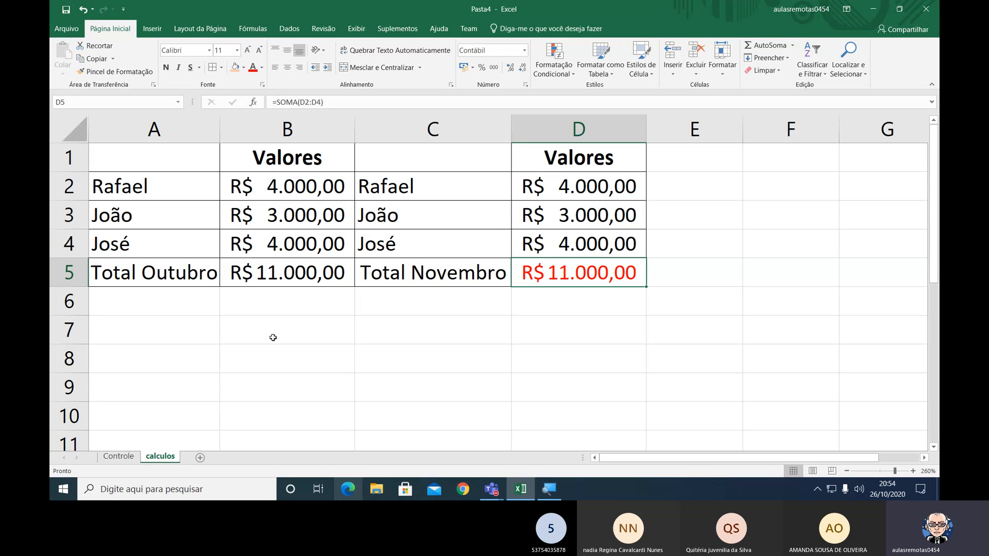
click(118, 456)
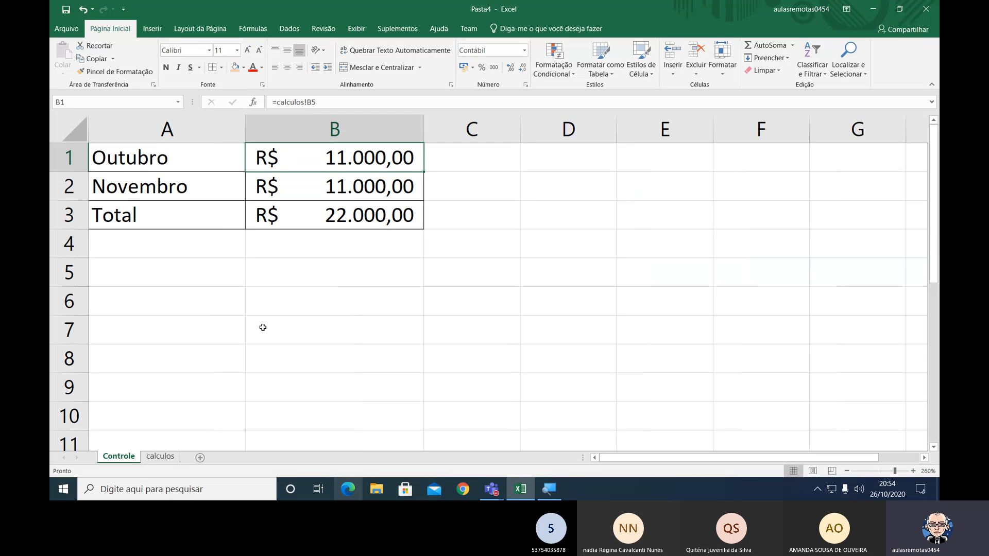
Permanently delete the calculos sheet from the workbook.
click(160, 457)
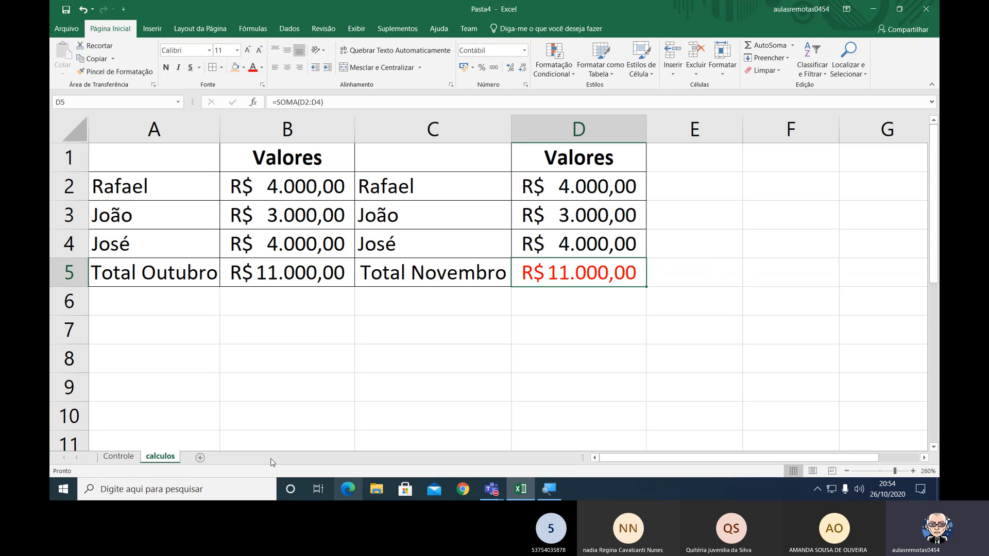
right_click(166, 460)
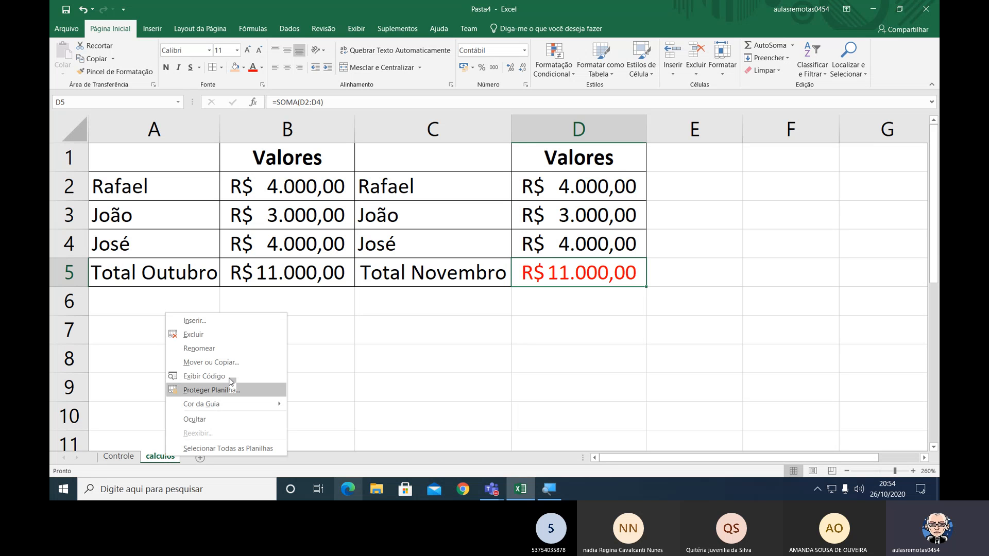
click(224, 341)
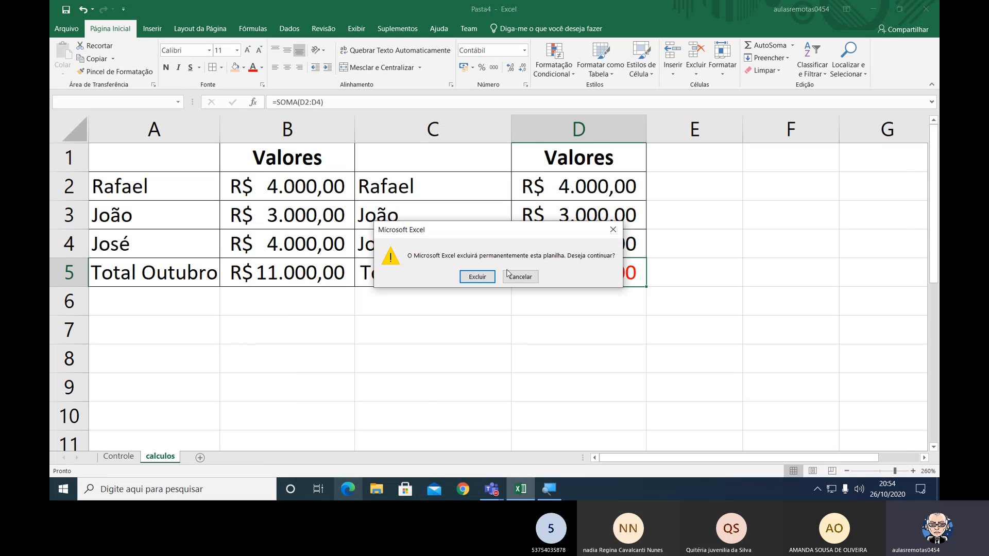
click(478, 277)
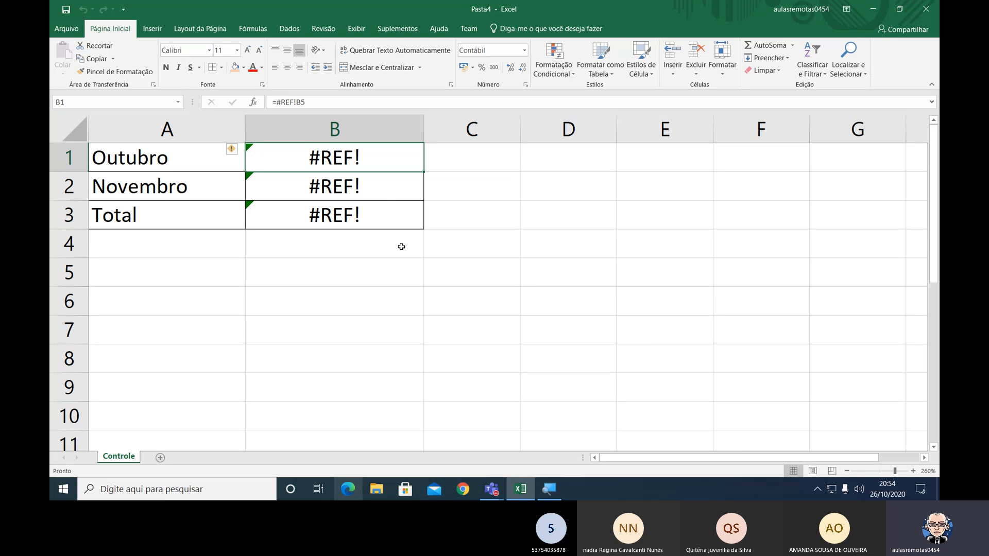
Examine the formulas behind the October, November and Total amounts in B1, B2 and B3 on the Controle sheet.
double_click(388, 159)
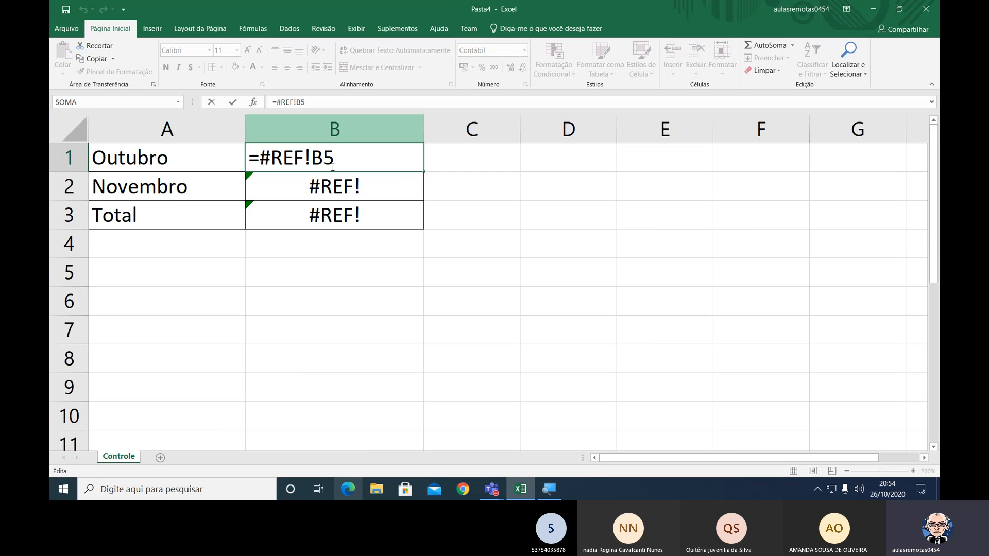
double_click(321, 156)
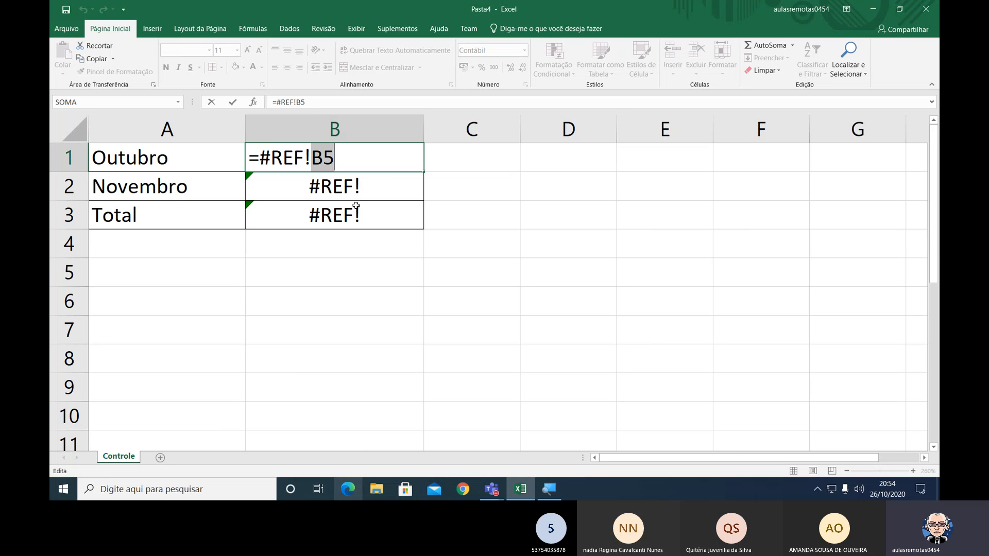
key(Return)
key(F2)
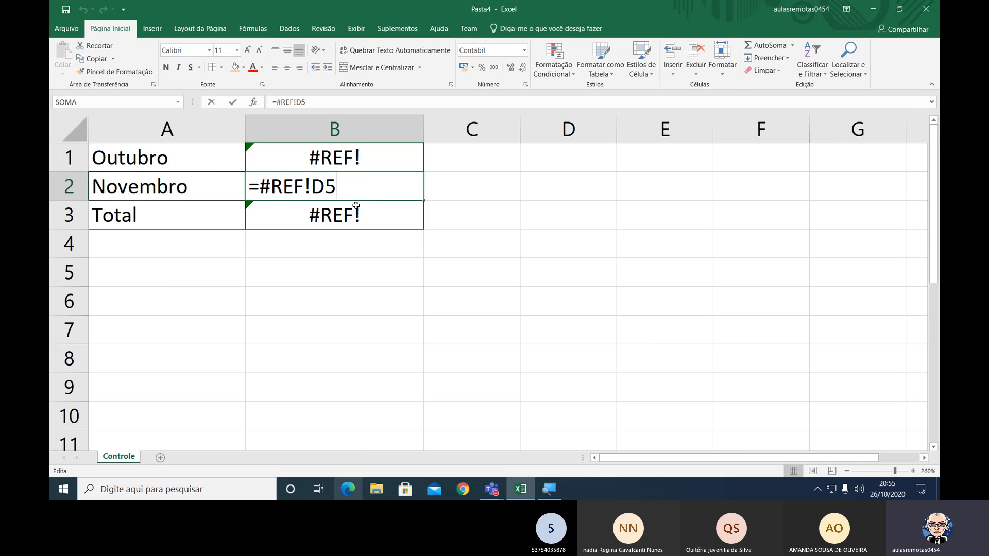
key(Return)
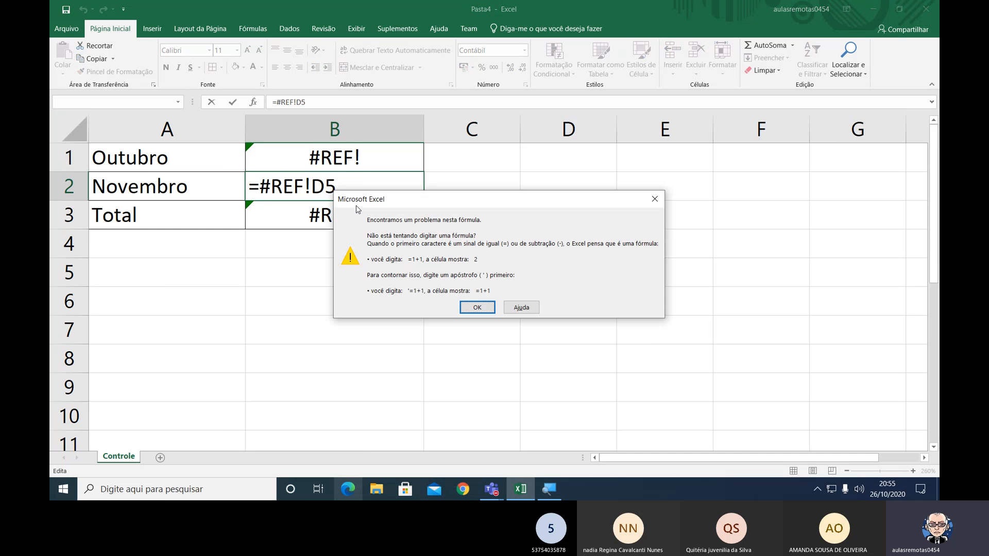
key(Return)
key(Return)
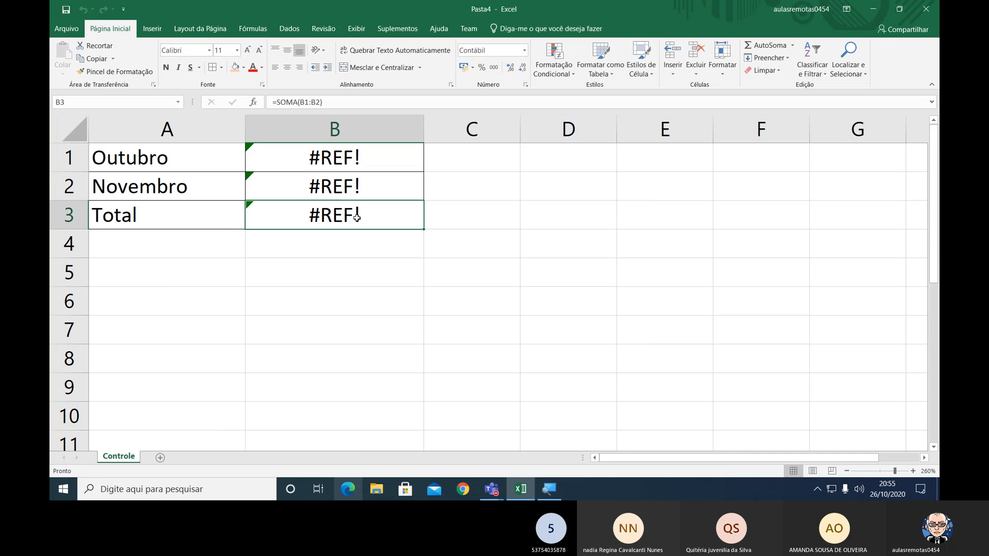
key(F2)
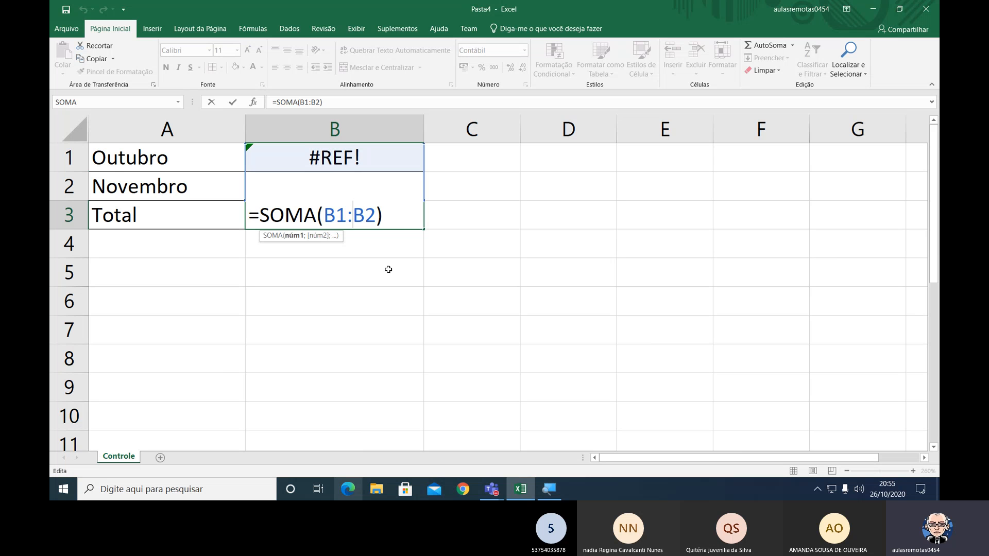
click(476, 264)
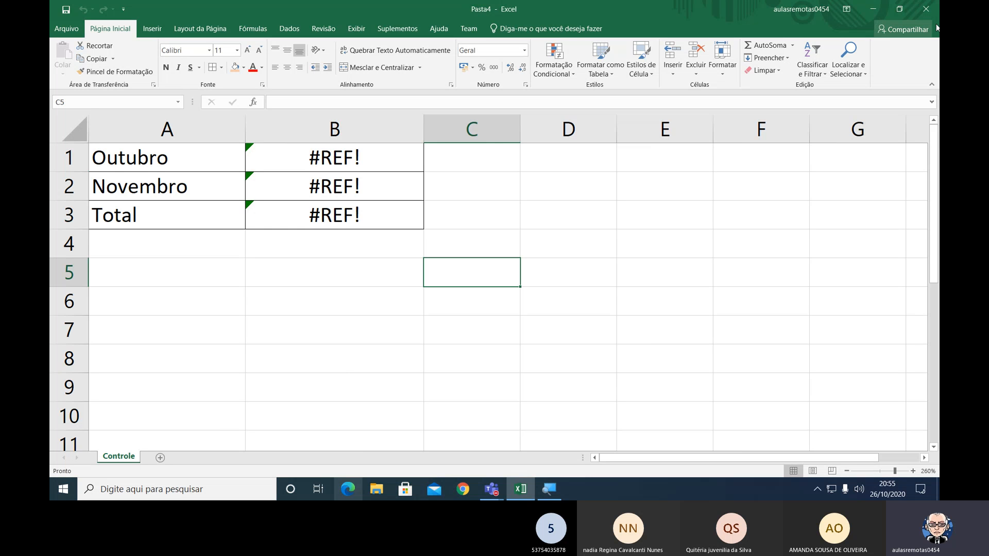
Close the workbook without saving the changes, and open the additional meeting options in Microsoft Teams.
click(929, 11)
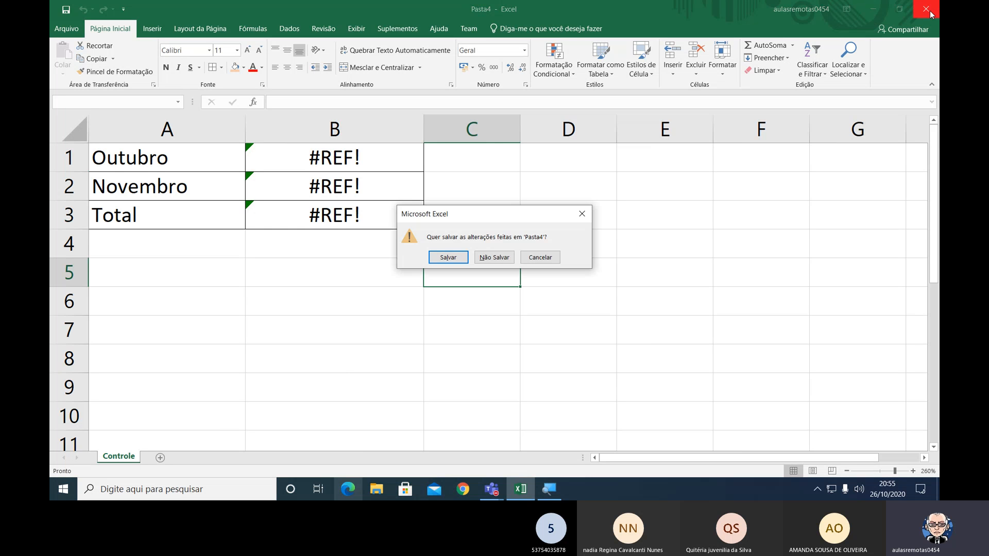
click(495, 257)
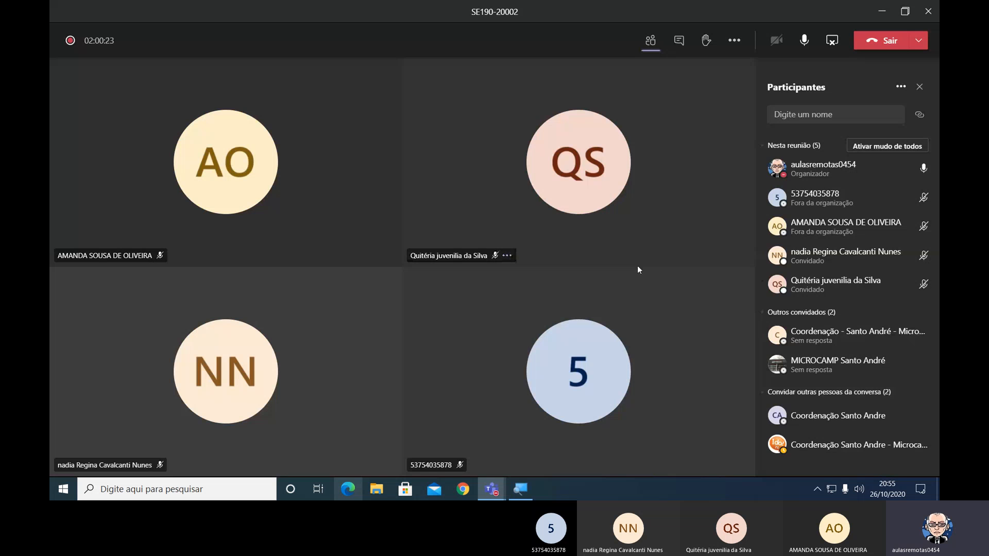
click(730, 48)
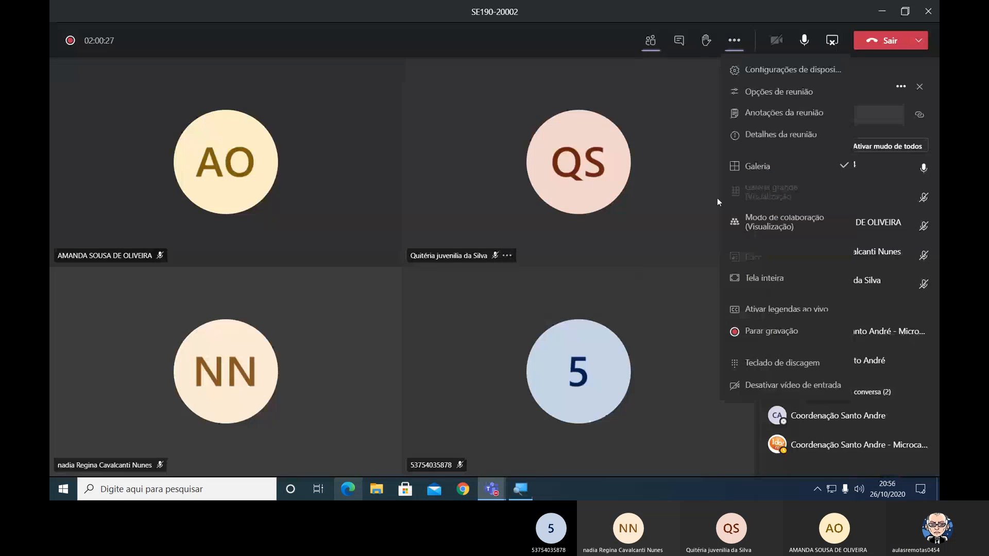